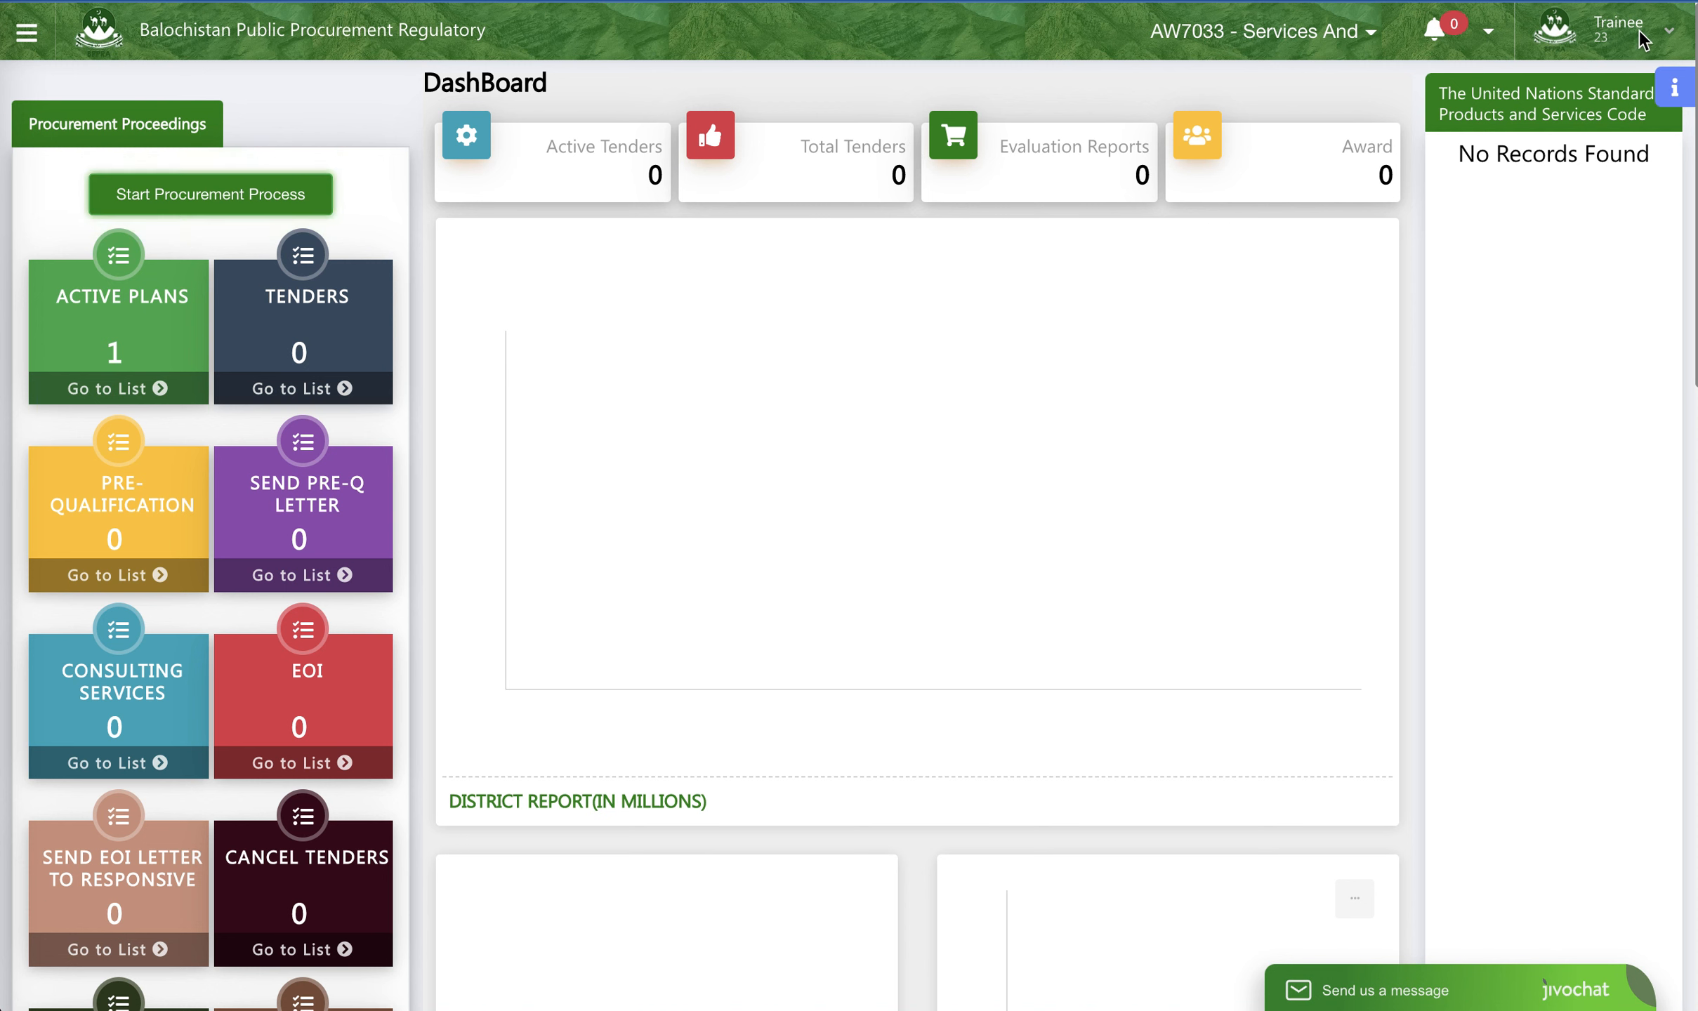
- Sign out of the trainee account and log back in as an official with the saved CNIC and password
left_click(1668, 39)
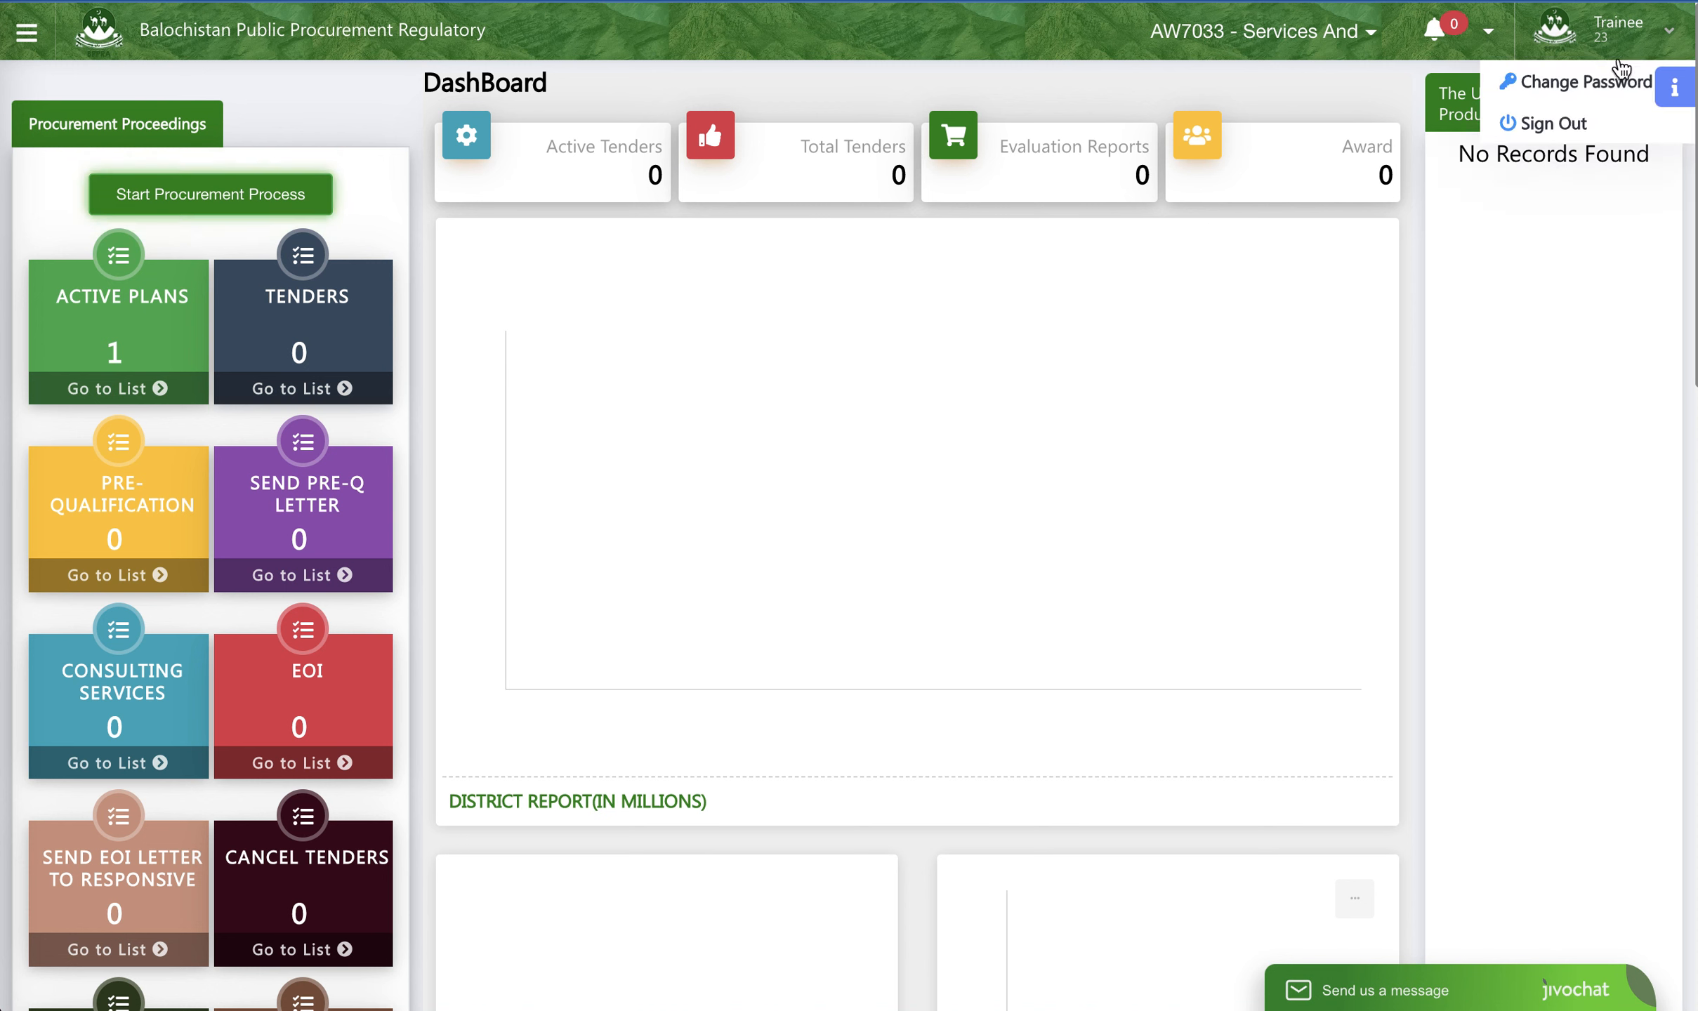
left_click(1546, 123)
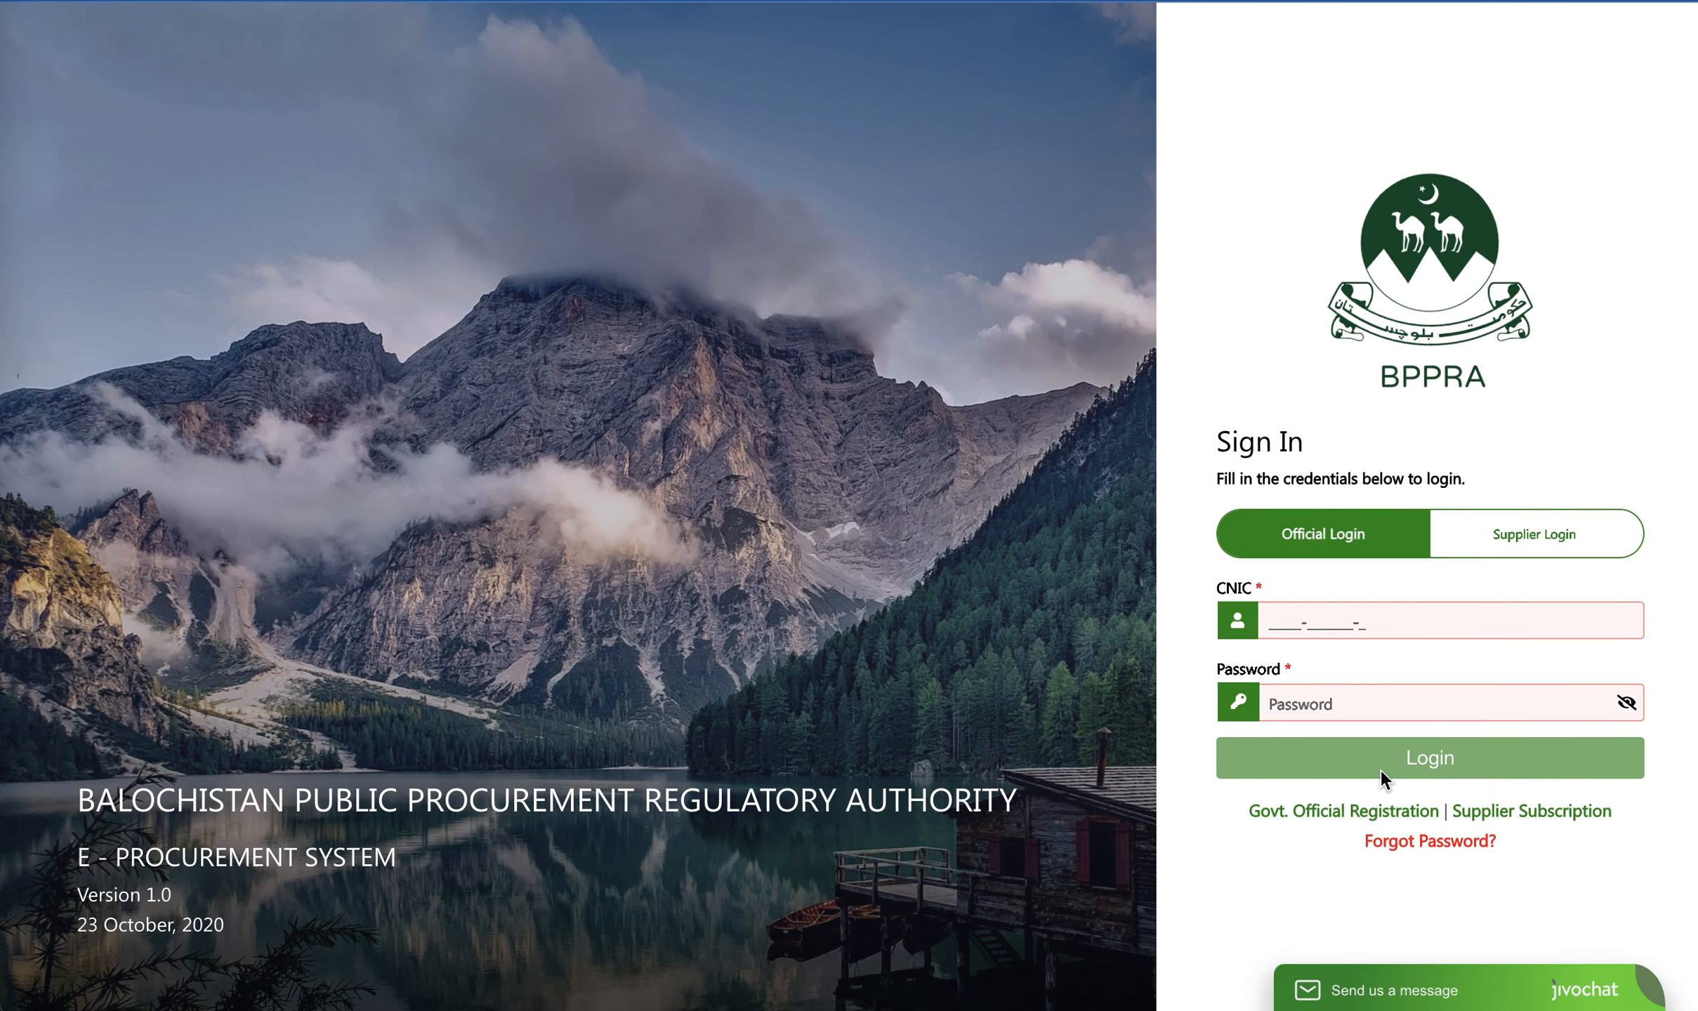
left_click(1271, 622)
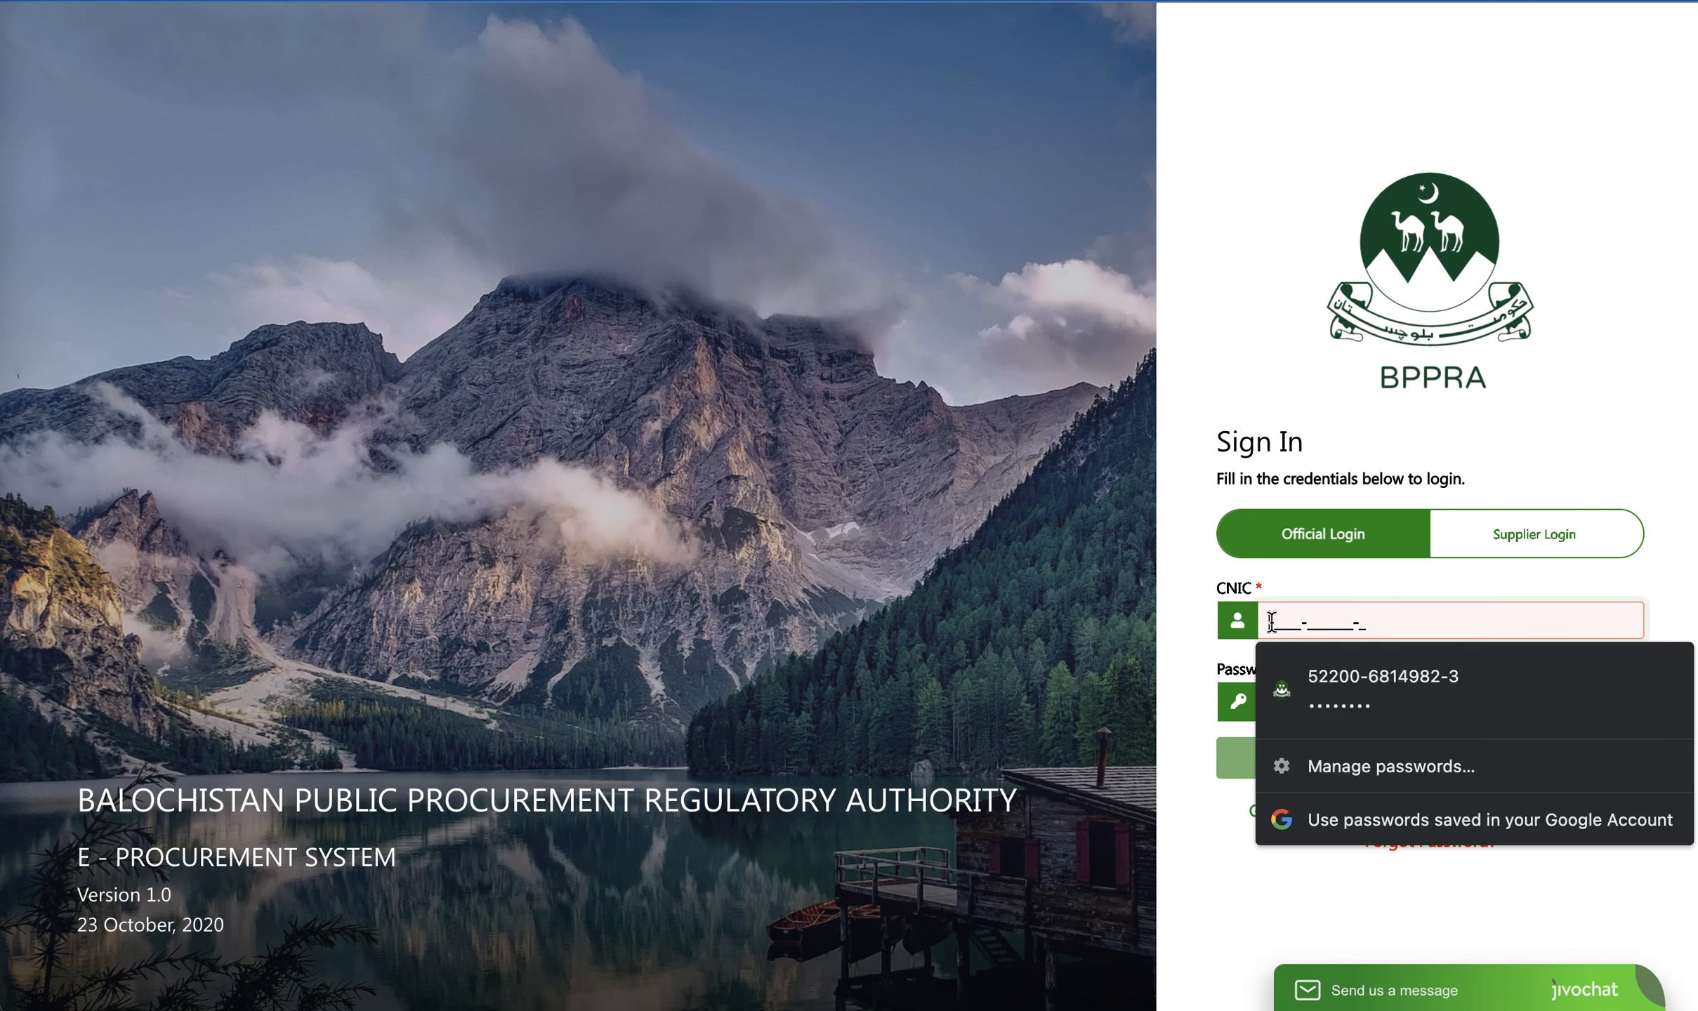
left_click(1352, 697)
left_click(1346, 785)
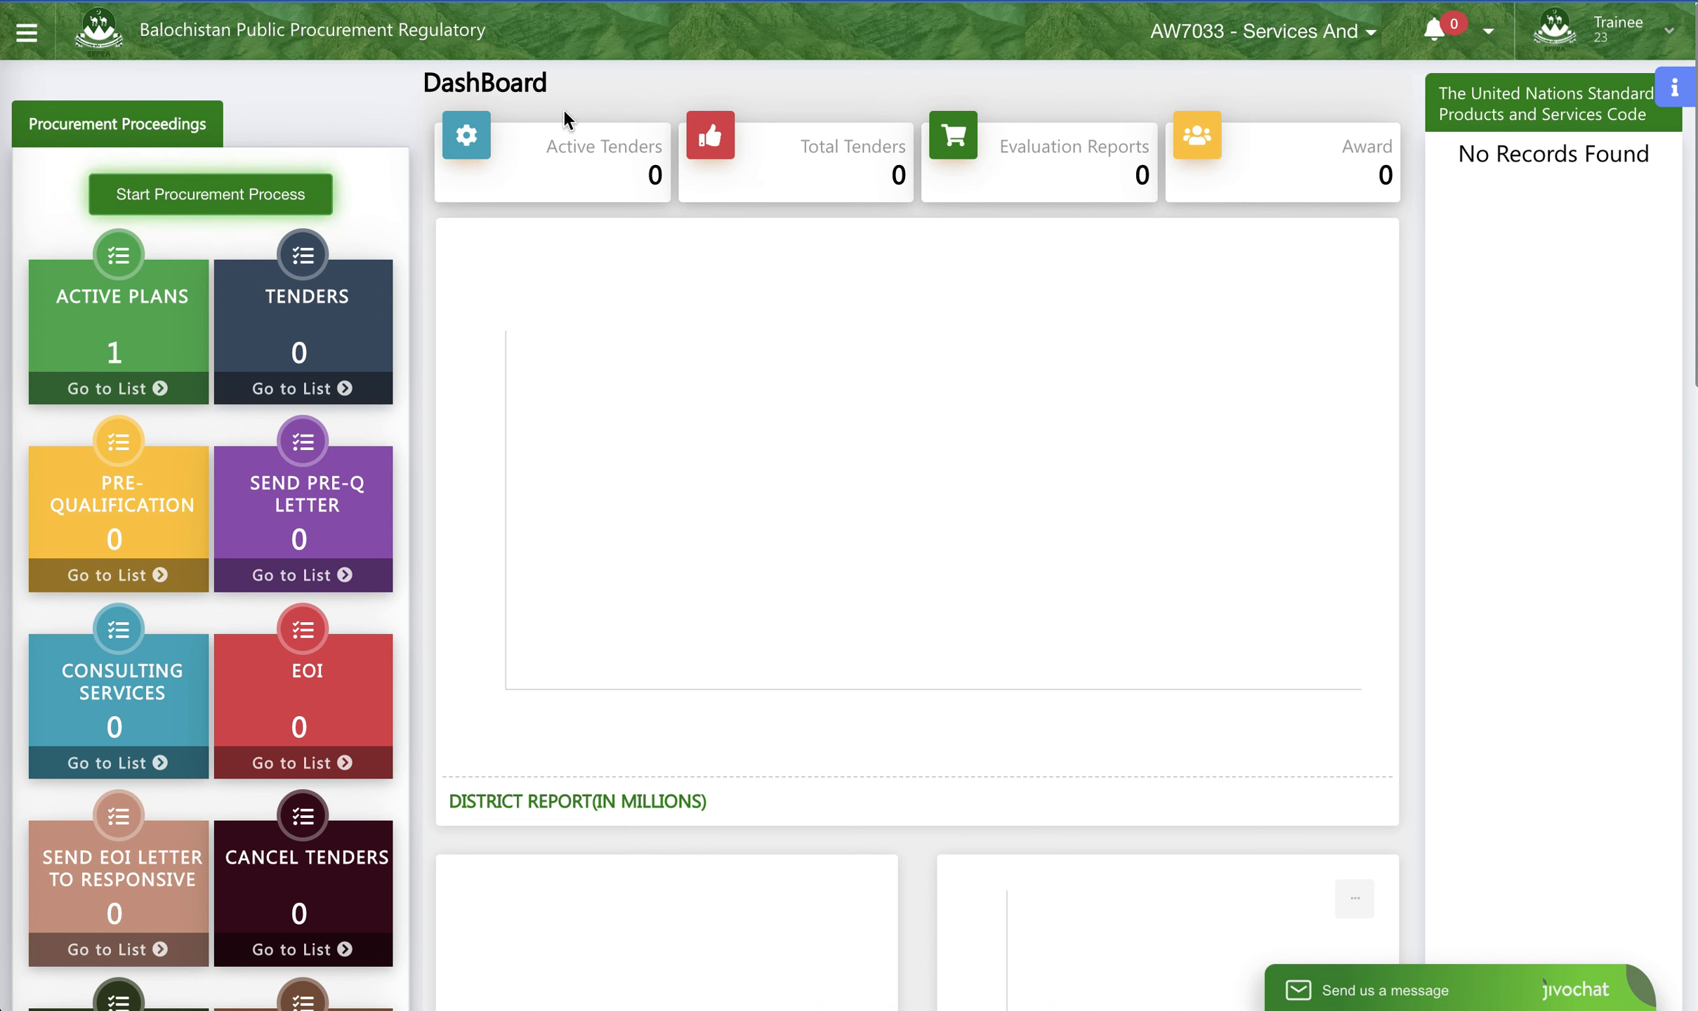
- Open the purchase of hardware plan from the active plans and proceed to its bidding document
left_click(114, 384)
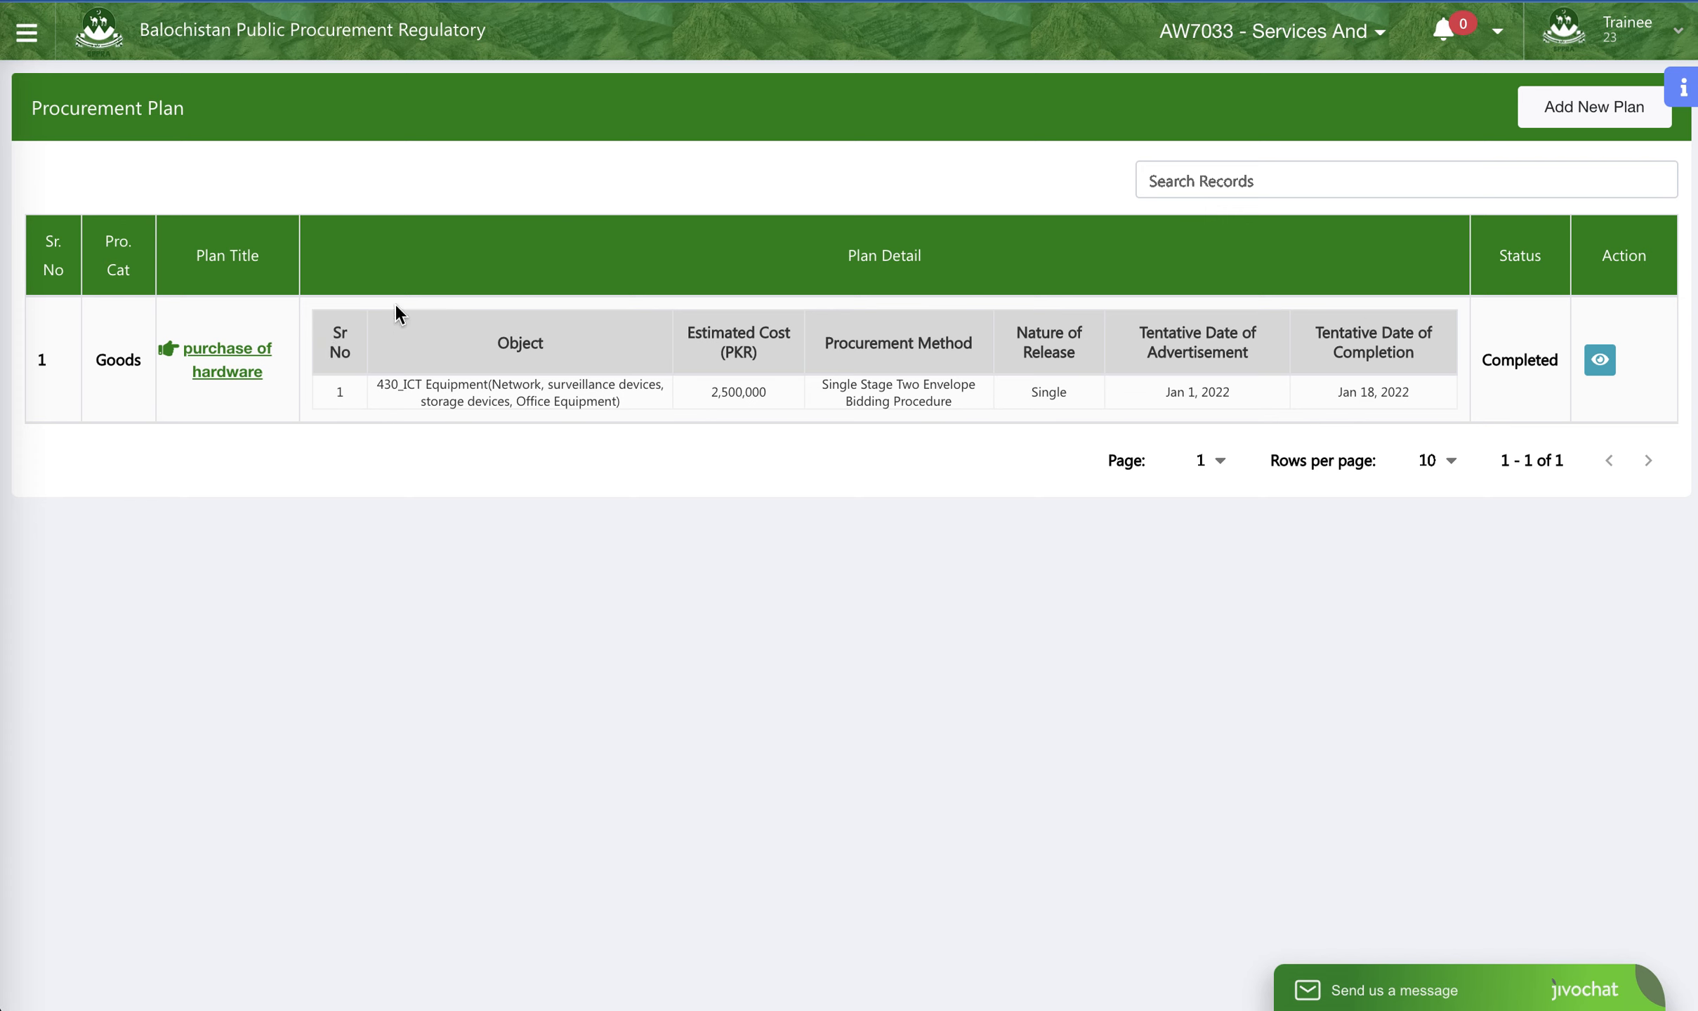
left_click(242, 376)
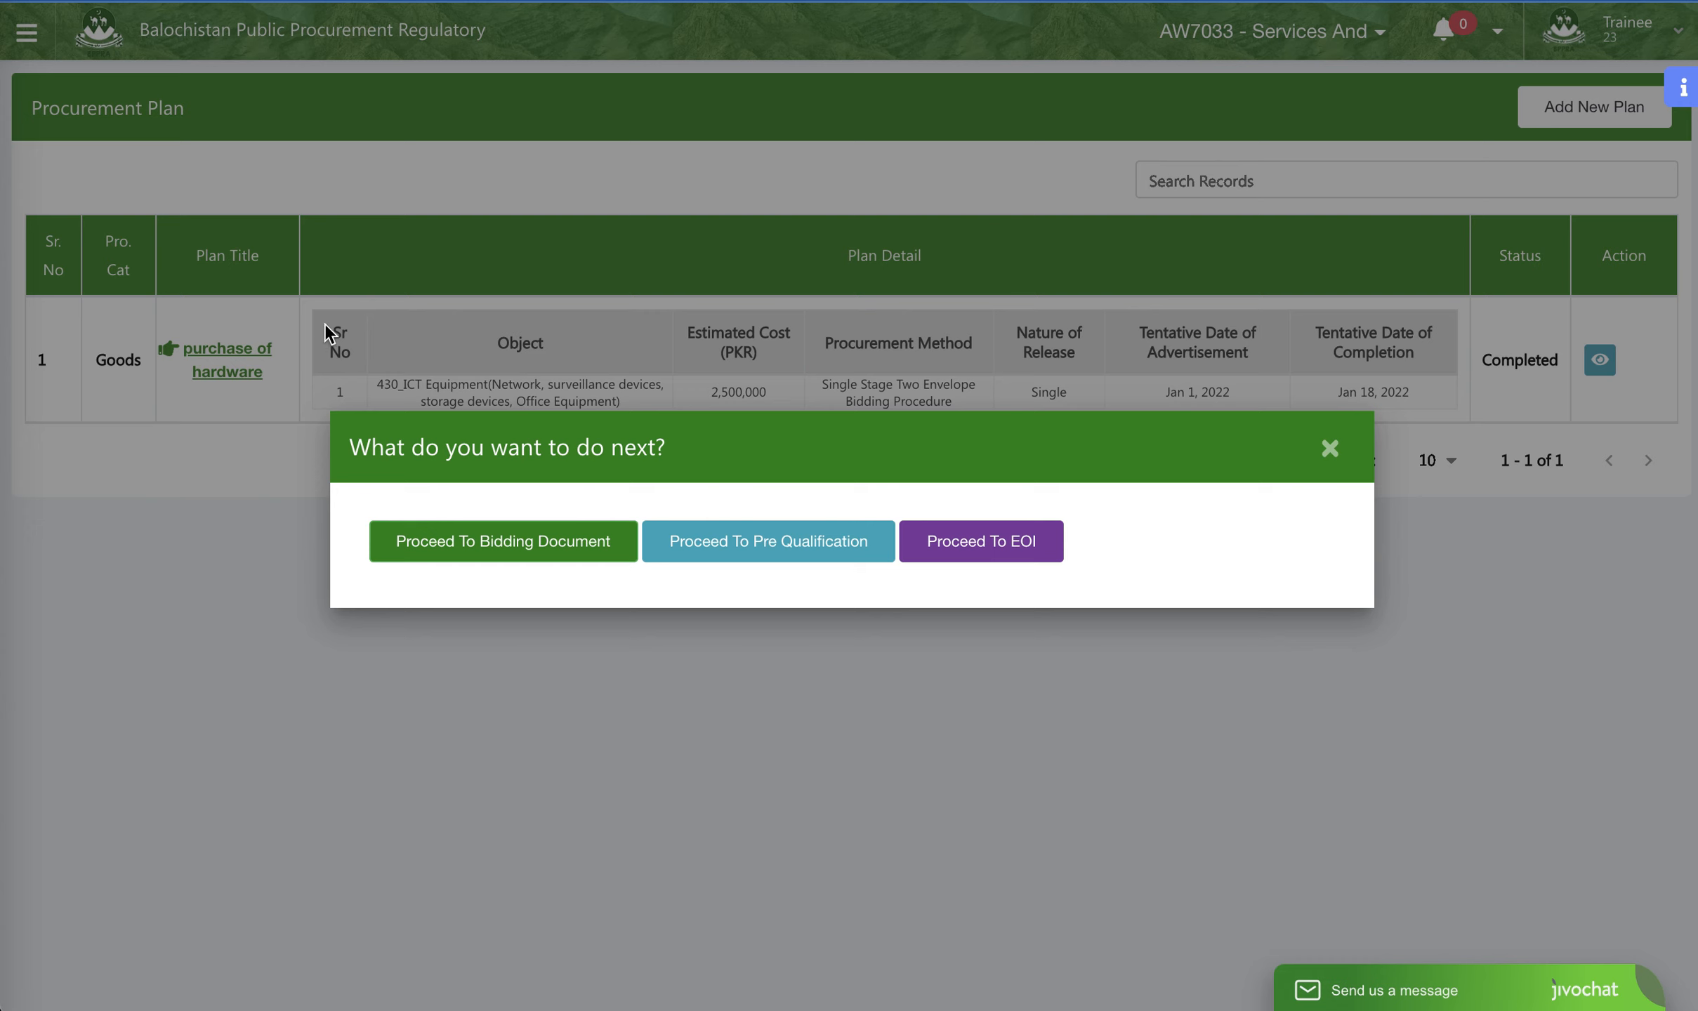
left_click(595, 547)
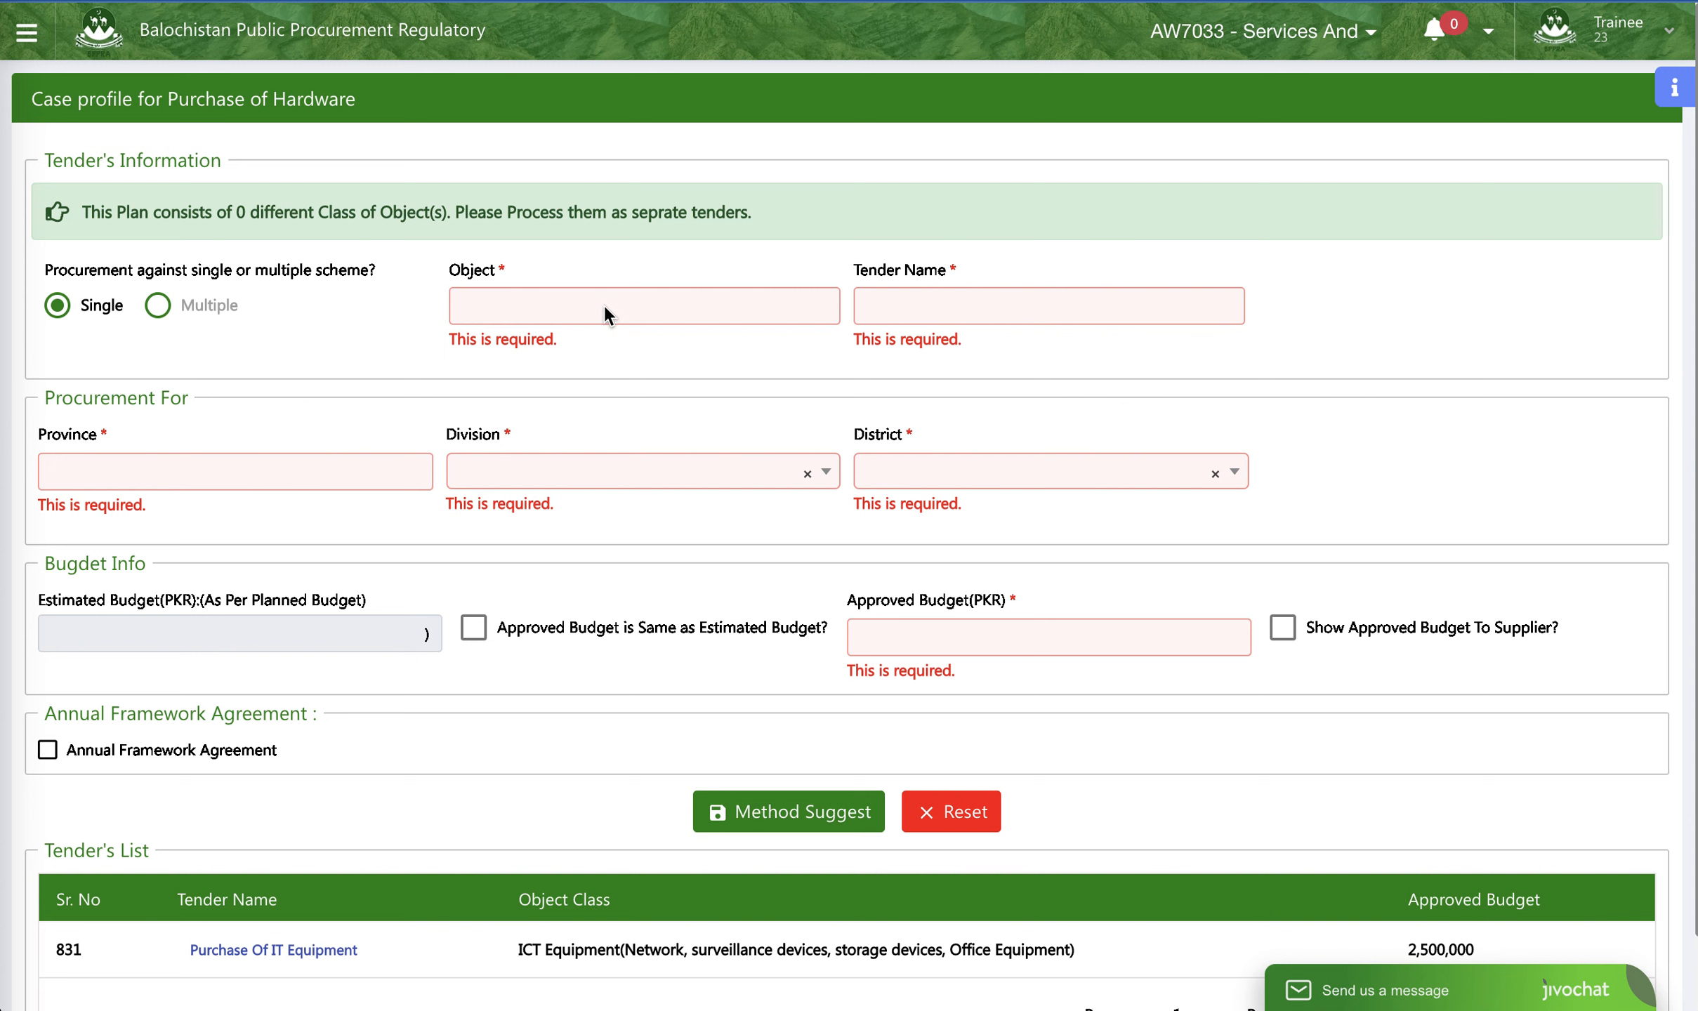
left_click(532, 309)
left_click(533, 314)
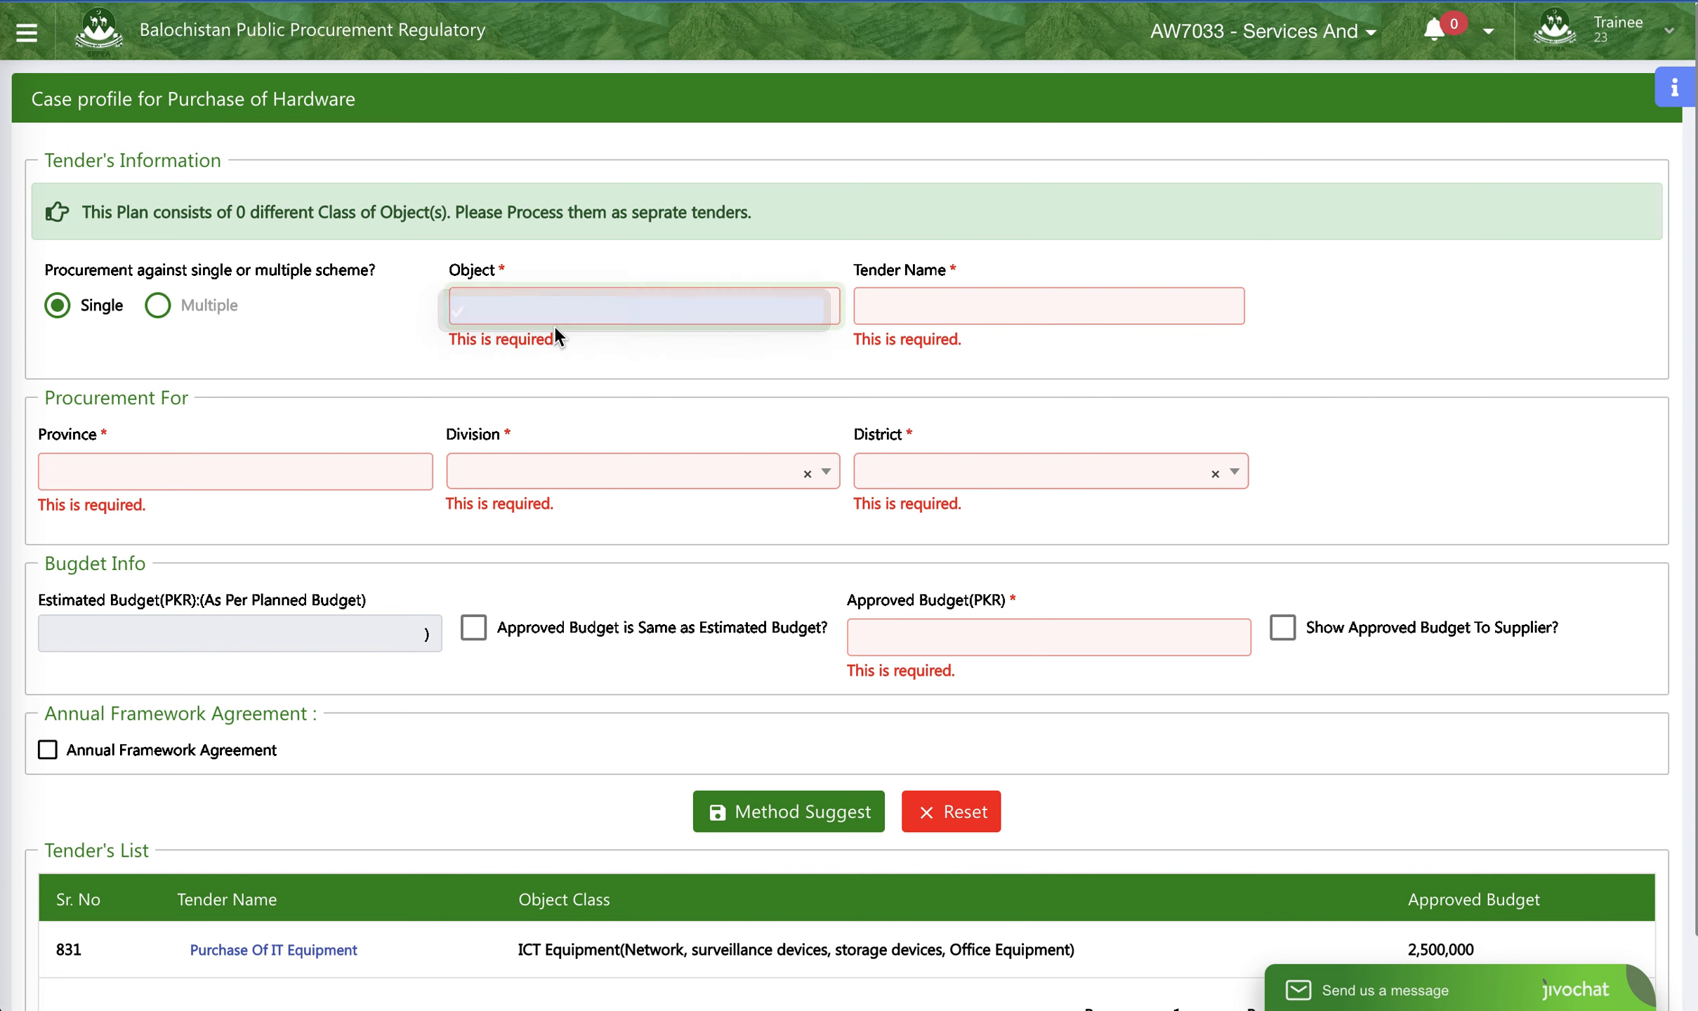
left_click(555, 324)
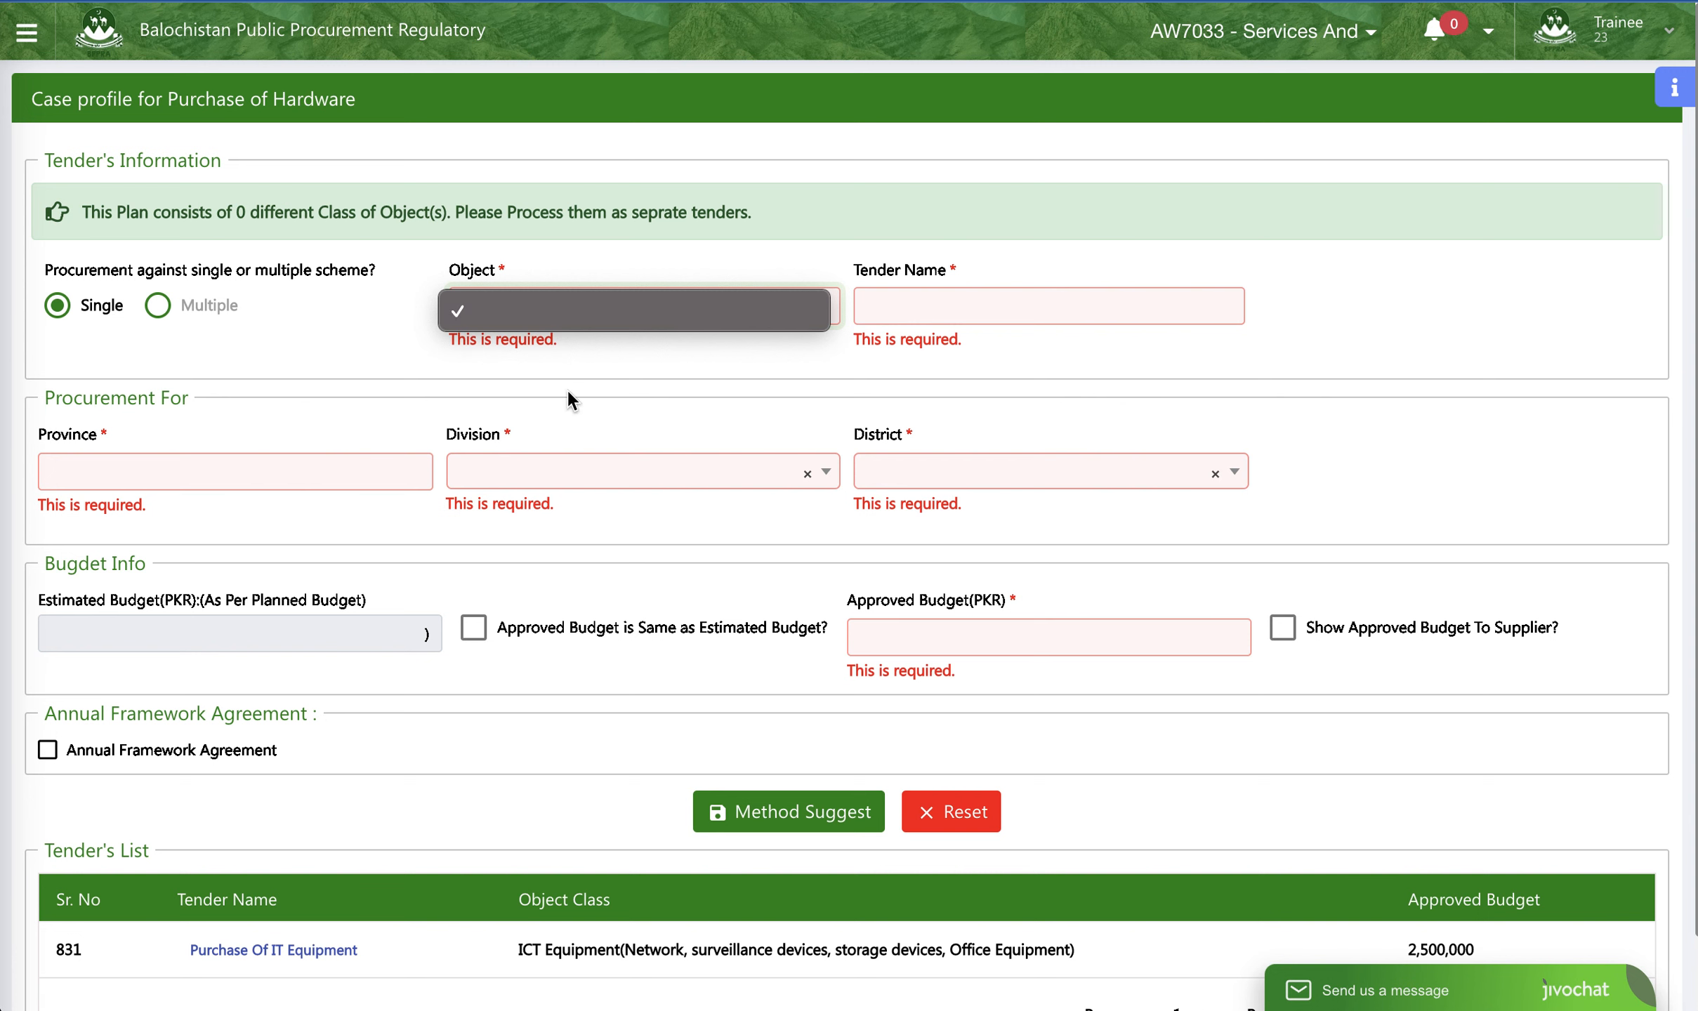
left_click(155, 306)
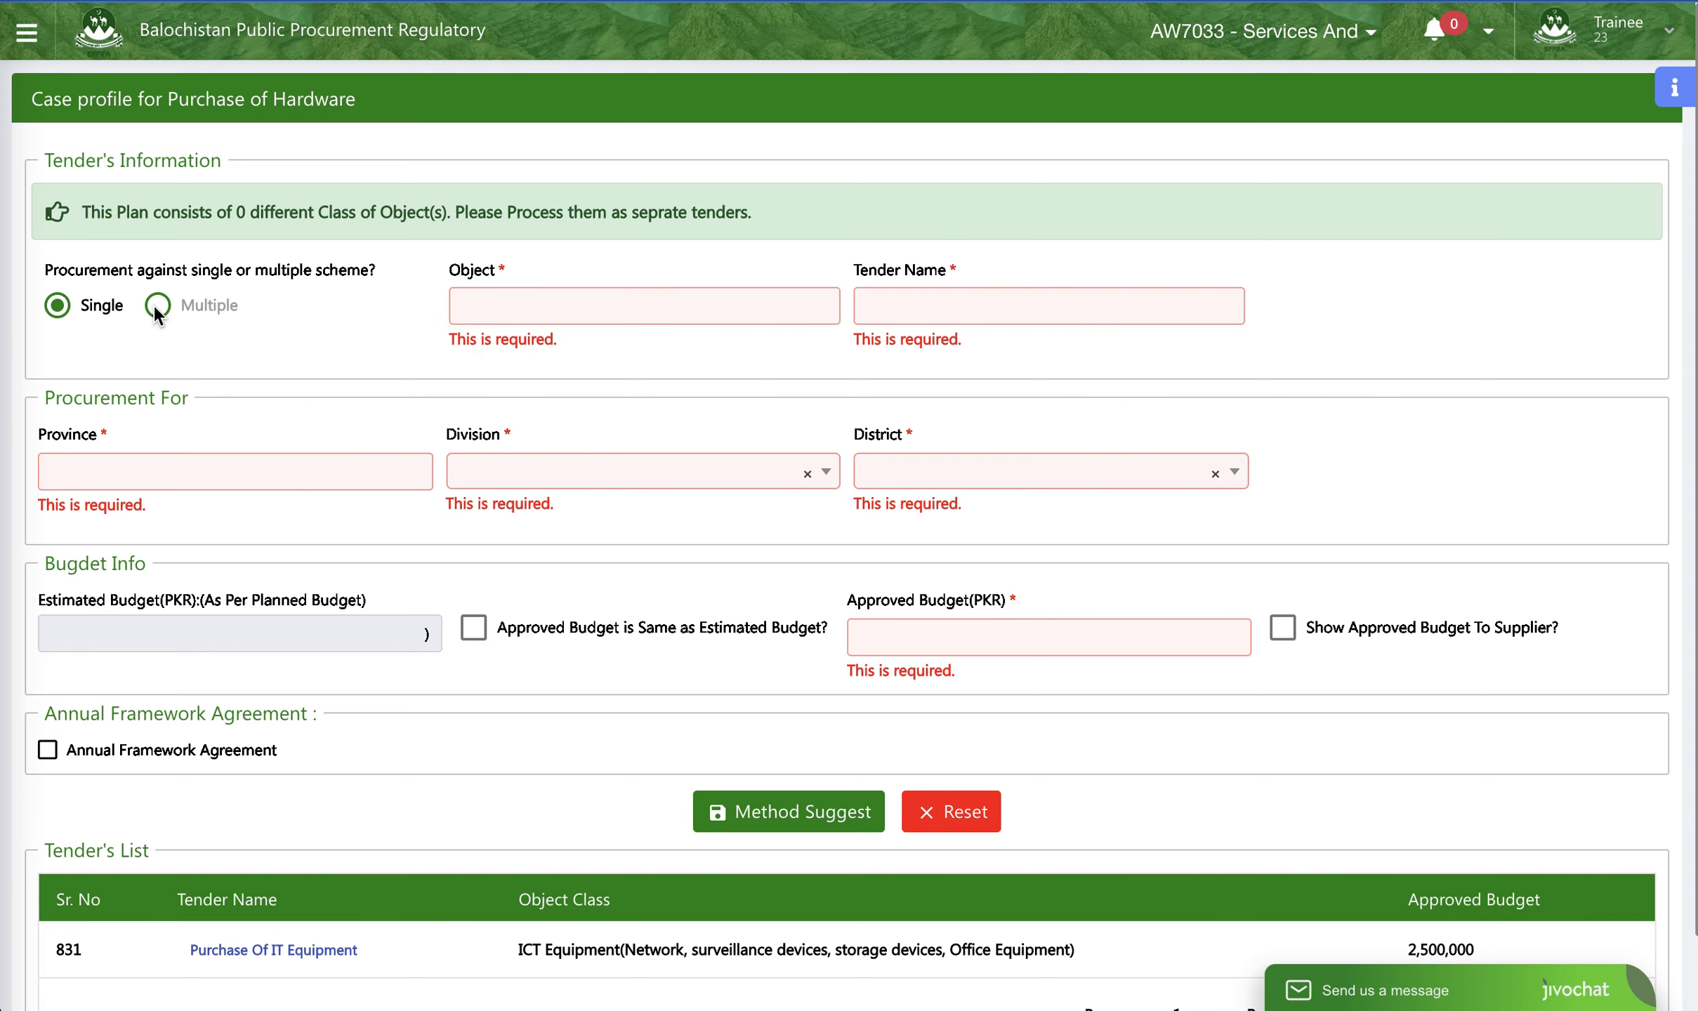
left_click(922, 313)
- Open the existing tender Purchase Of IT Equipment from the case profile's tender list
scroll(712, 470, "down", 2)
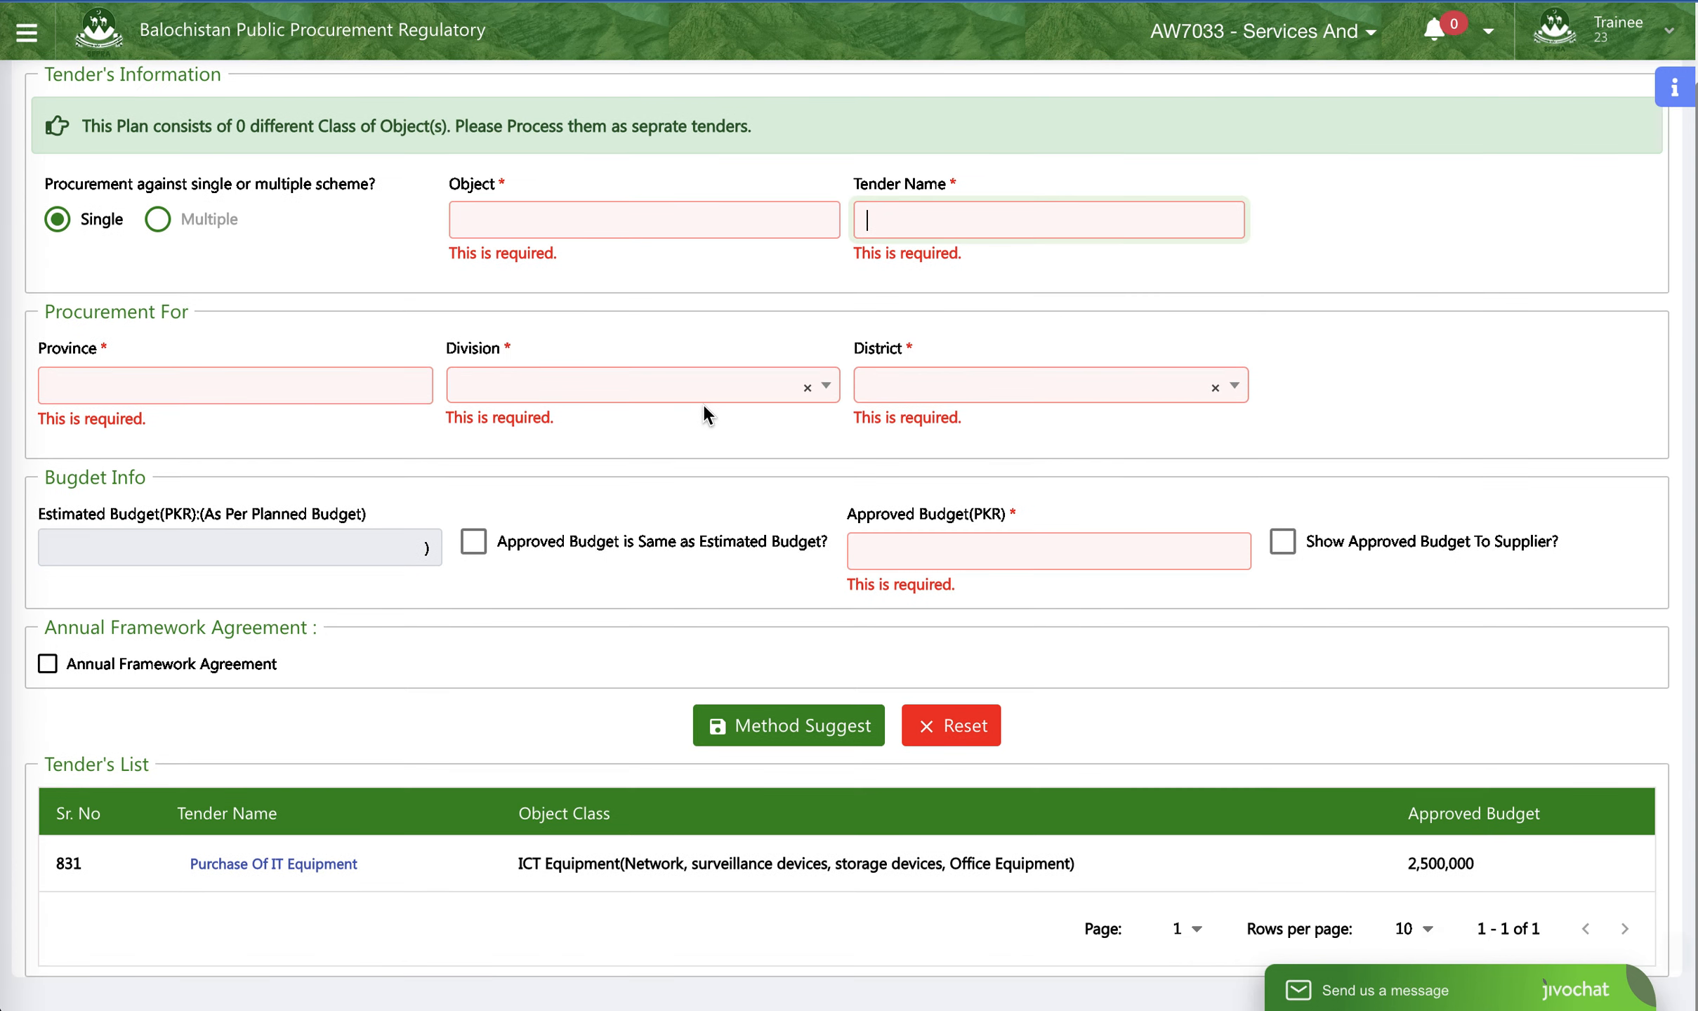
left_click(263, 865)
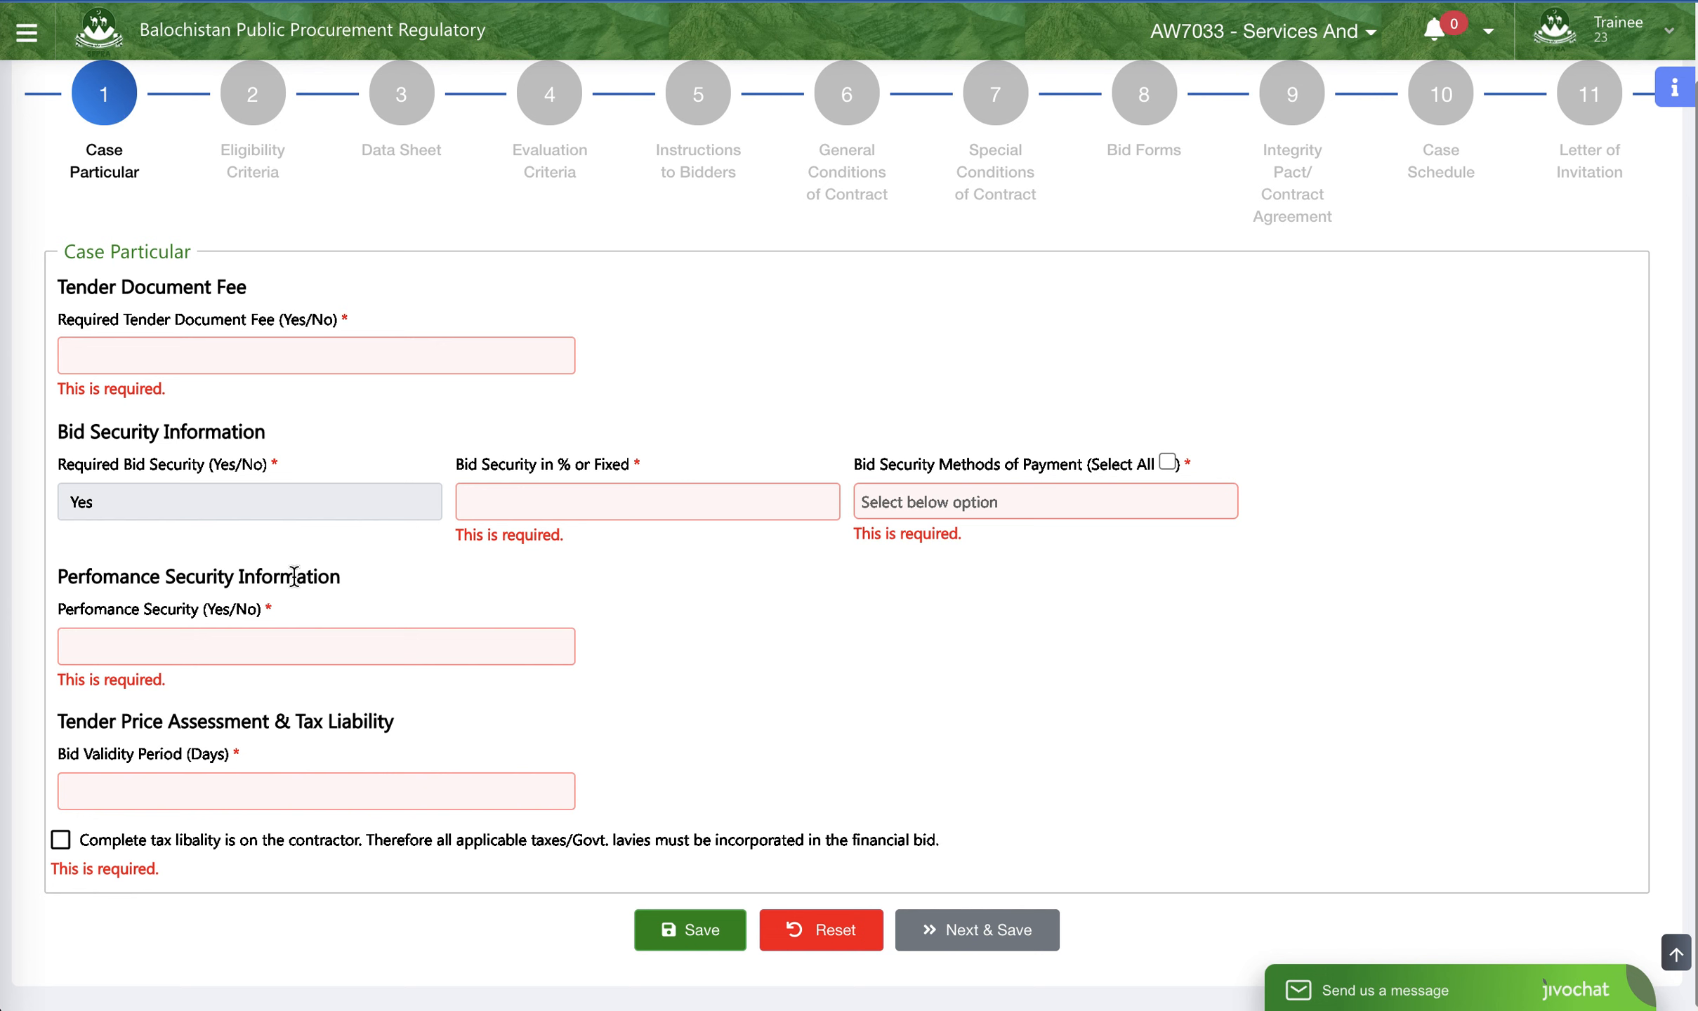
- Set the required tender document fee option to Yes in the case particulars
left_click(292, 355)
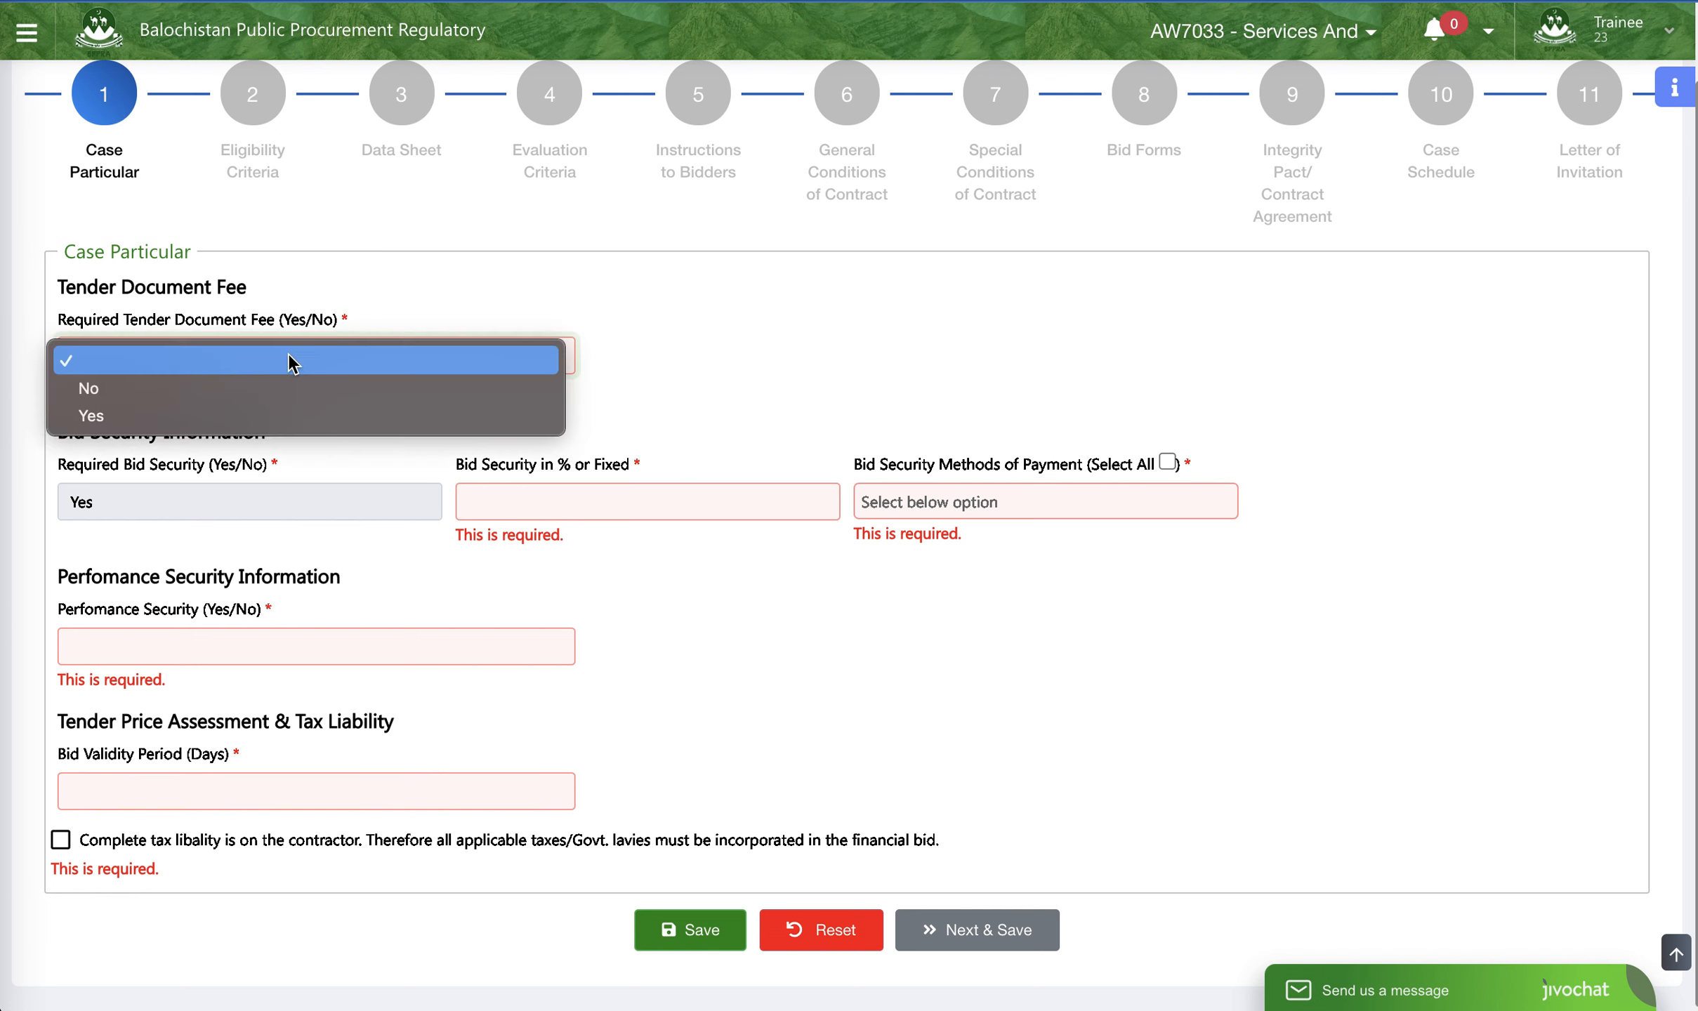
left_click(235, 420)
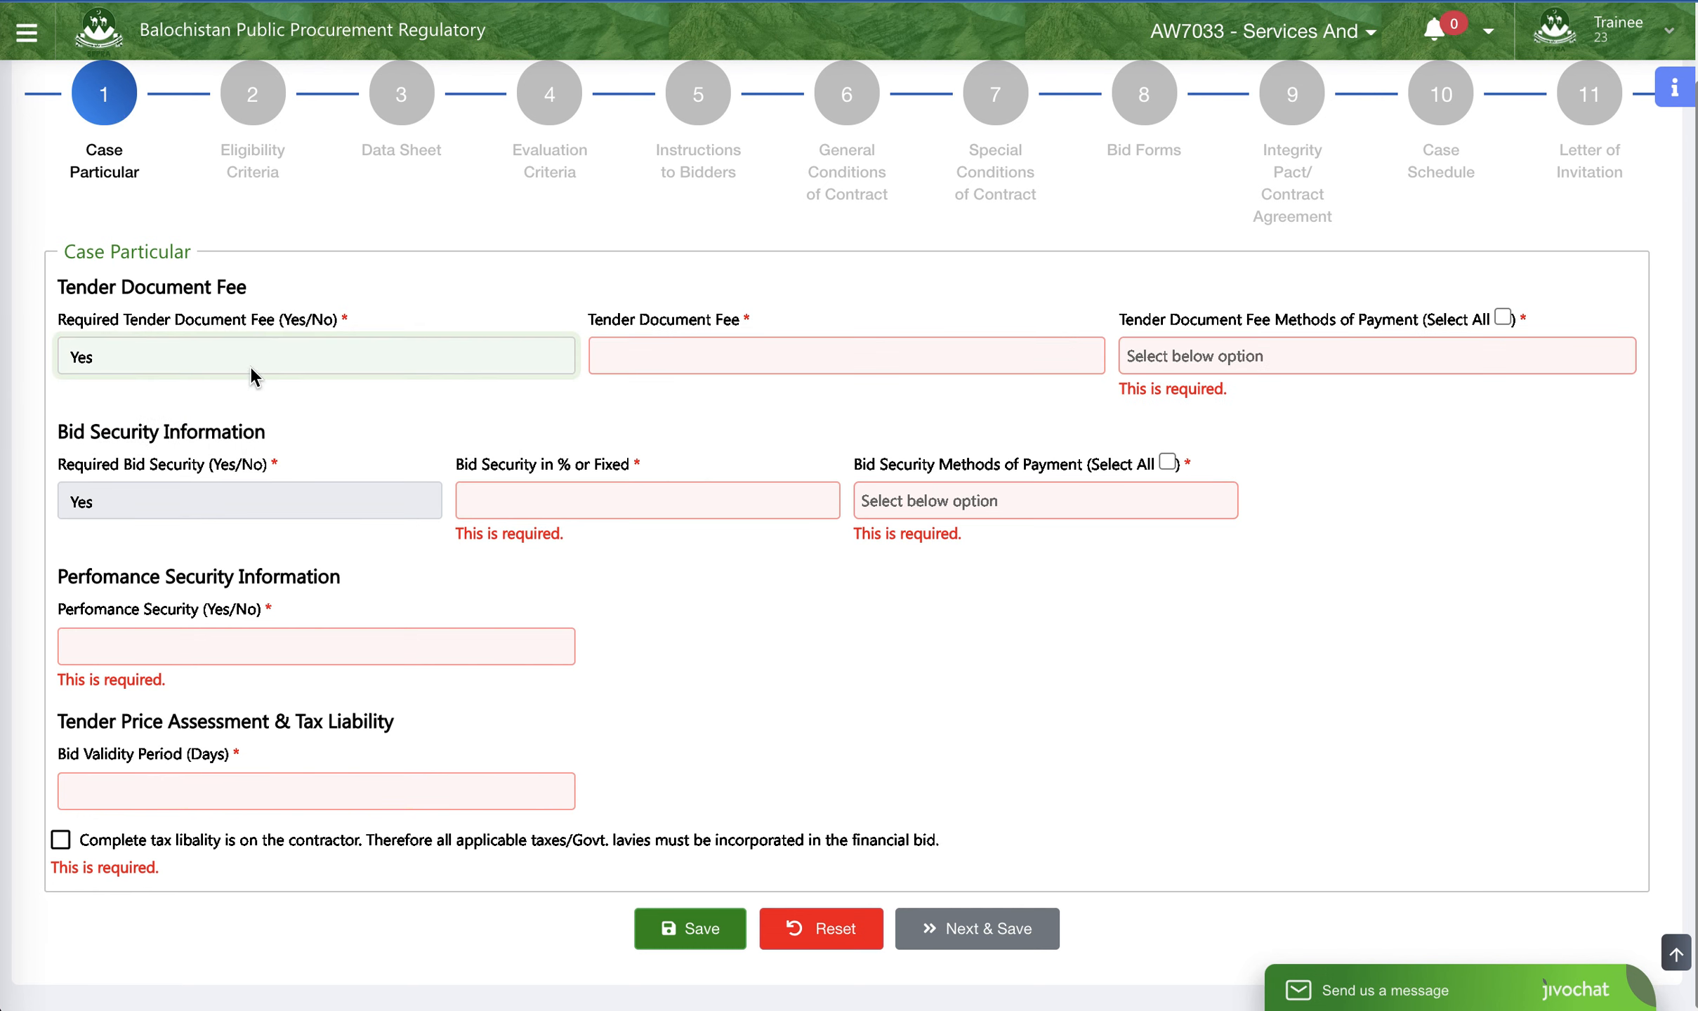
left_click(633, 345)
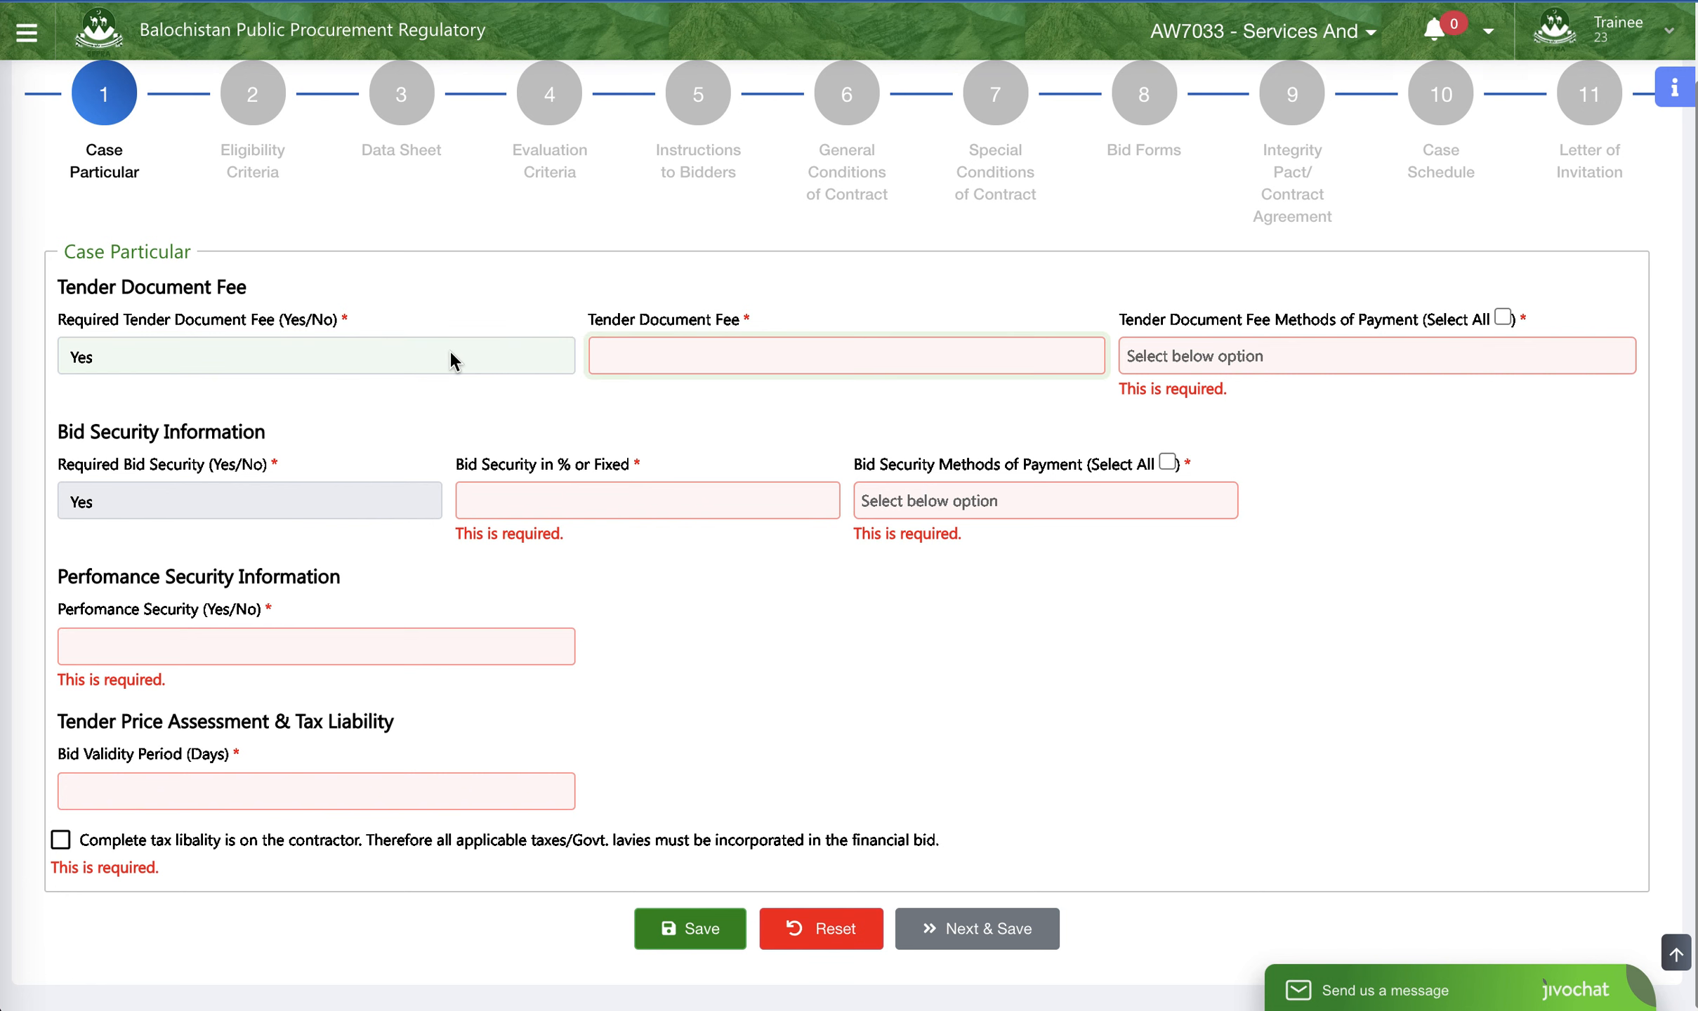
left_click(331, 351)
left_click(333, 329)
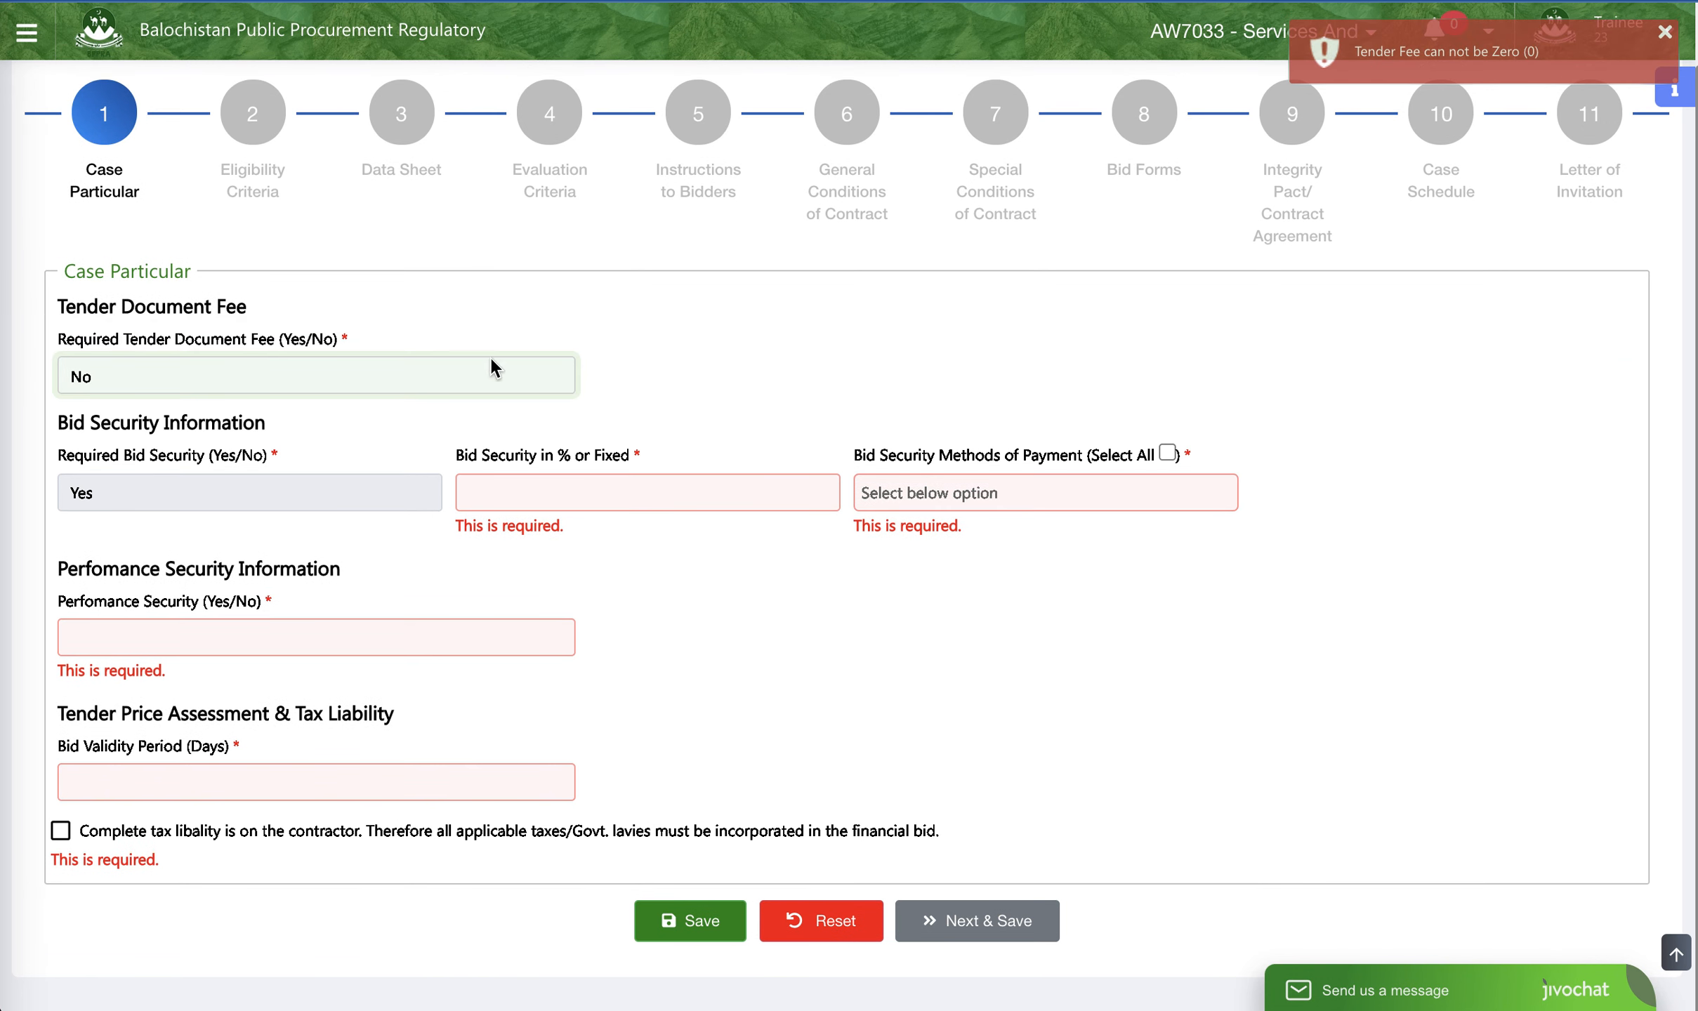
left_click(464, 383)
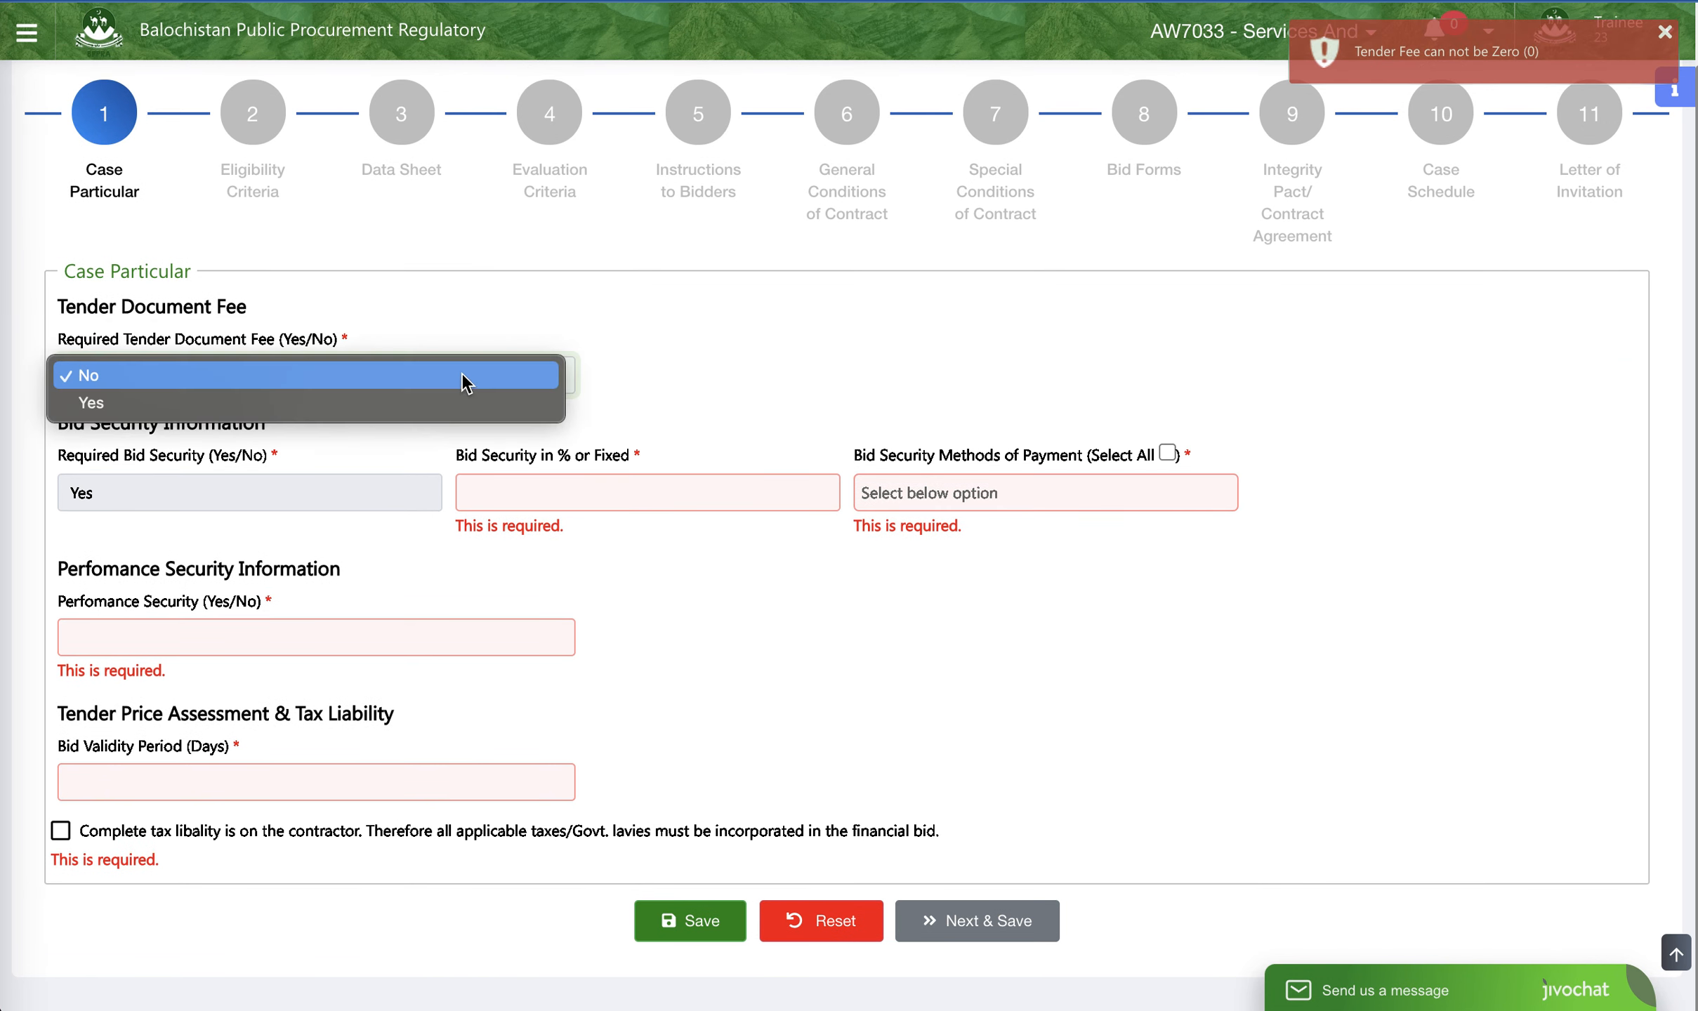
left_click(413, 398)
- Try a tender document fee of 100,000 and decline to proceed with that amount
left_click(640, 365)
left_click_drag(639, 365, 545, 355)
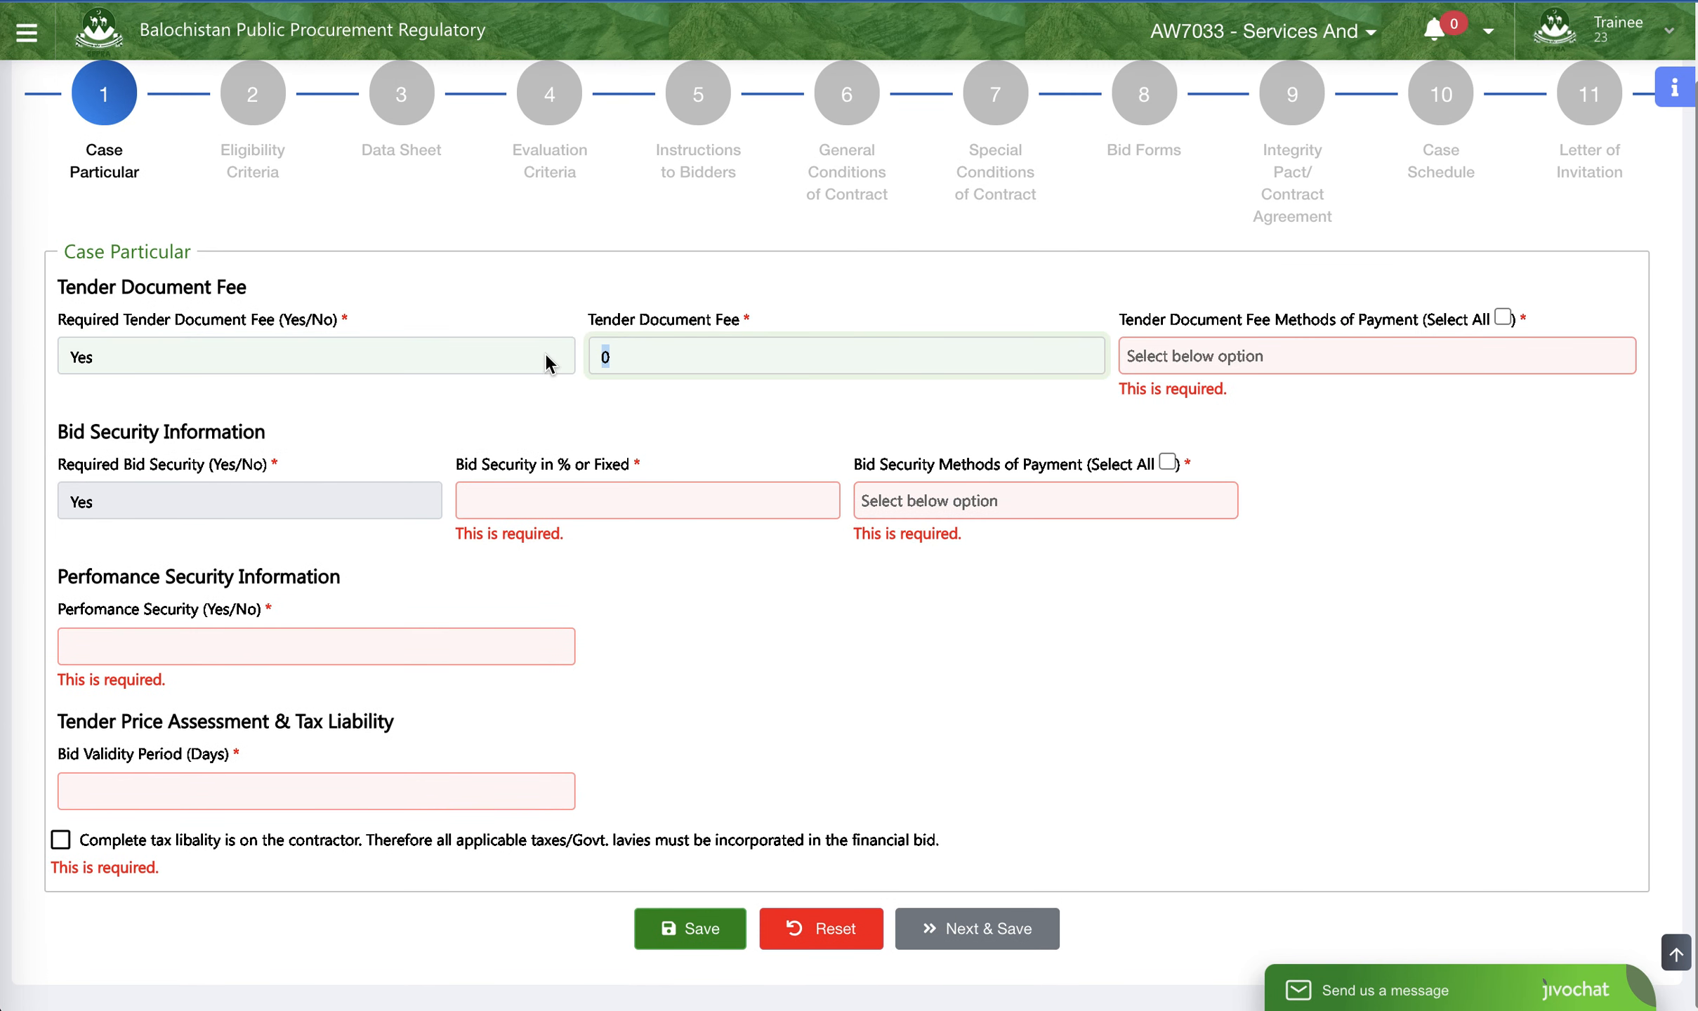
type("100000")
left_click(1167, 361)
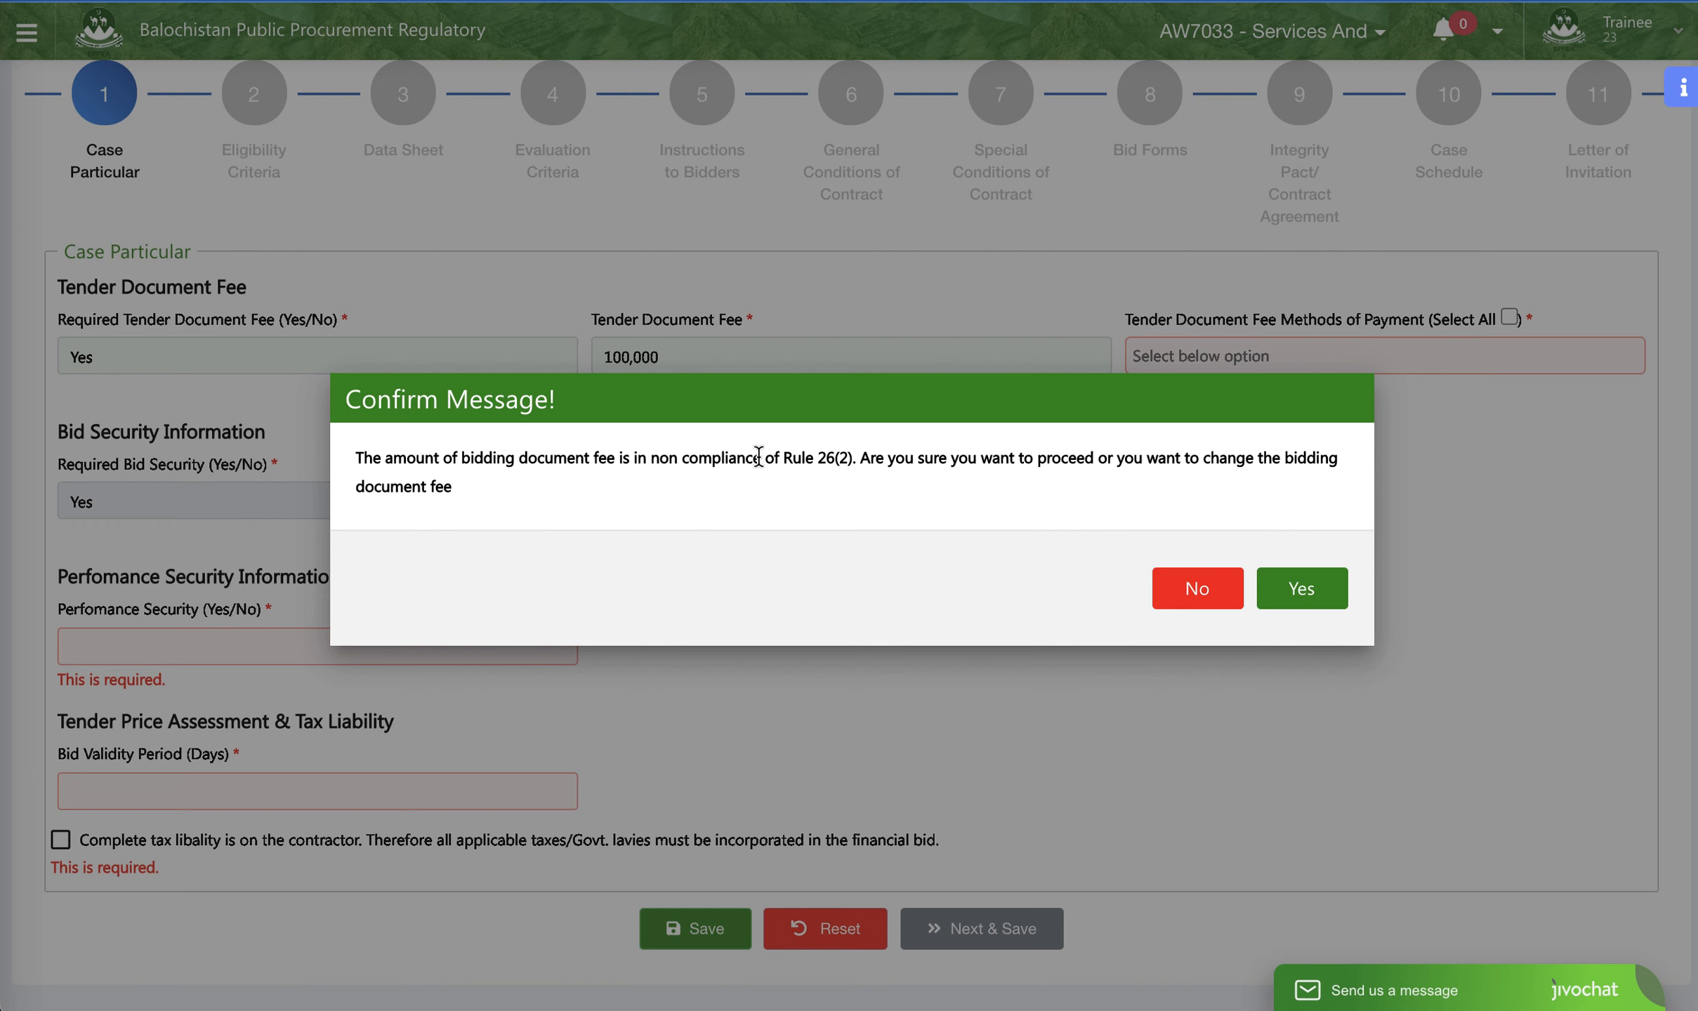
left_click_drag(654, 463, 851, 456)
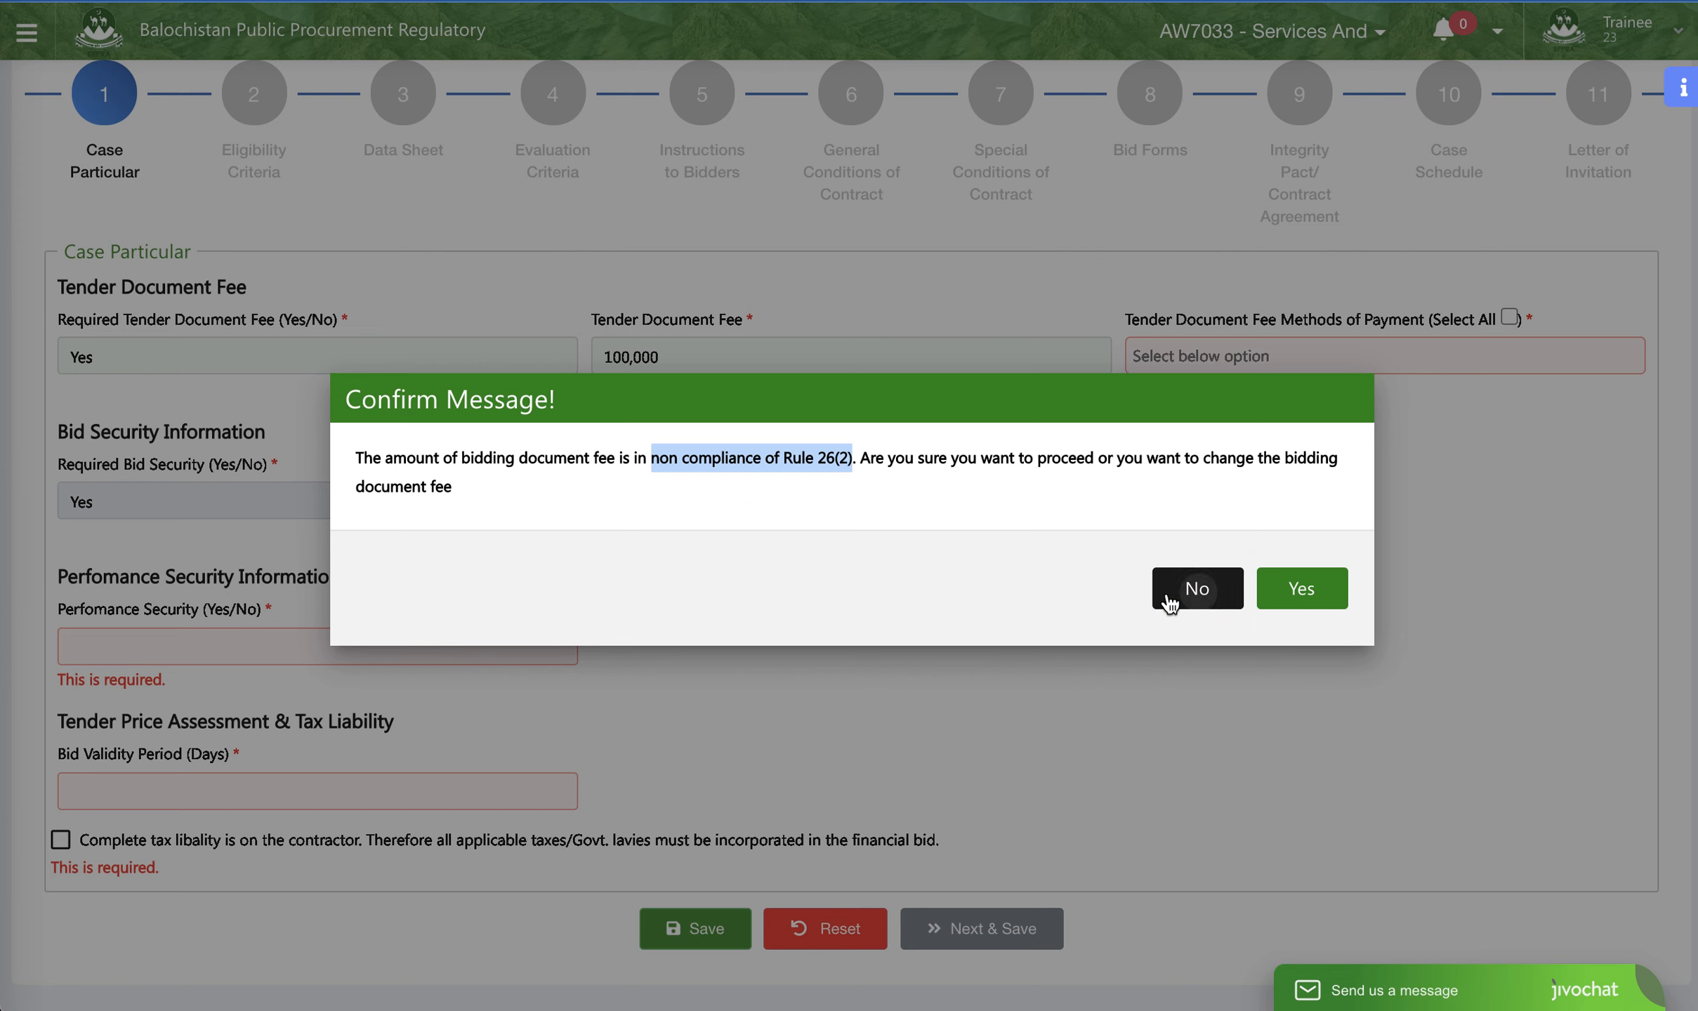
left_click(1197, 590)
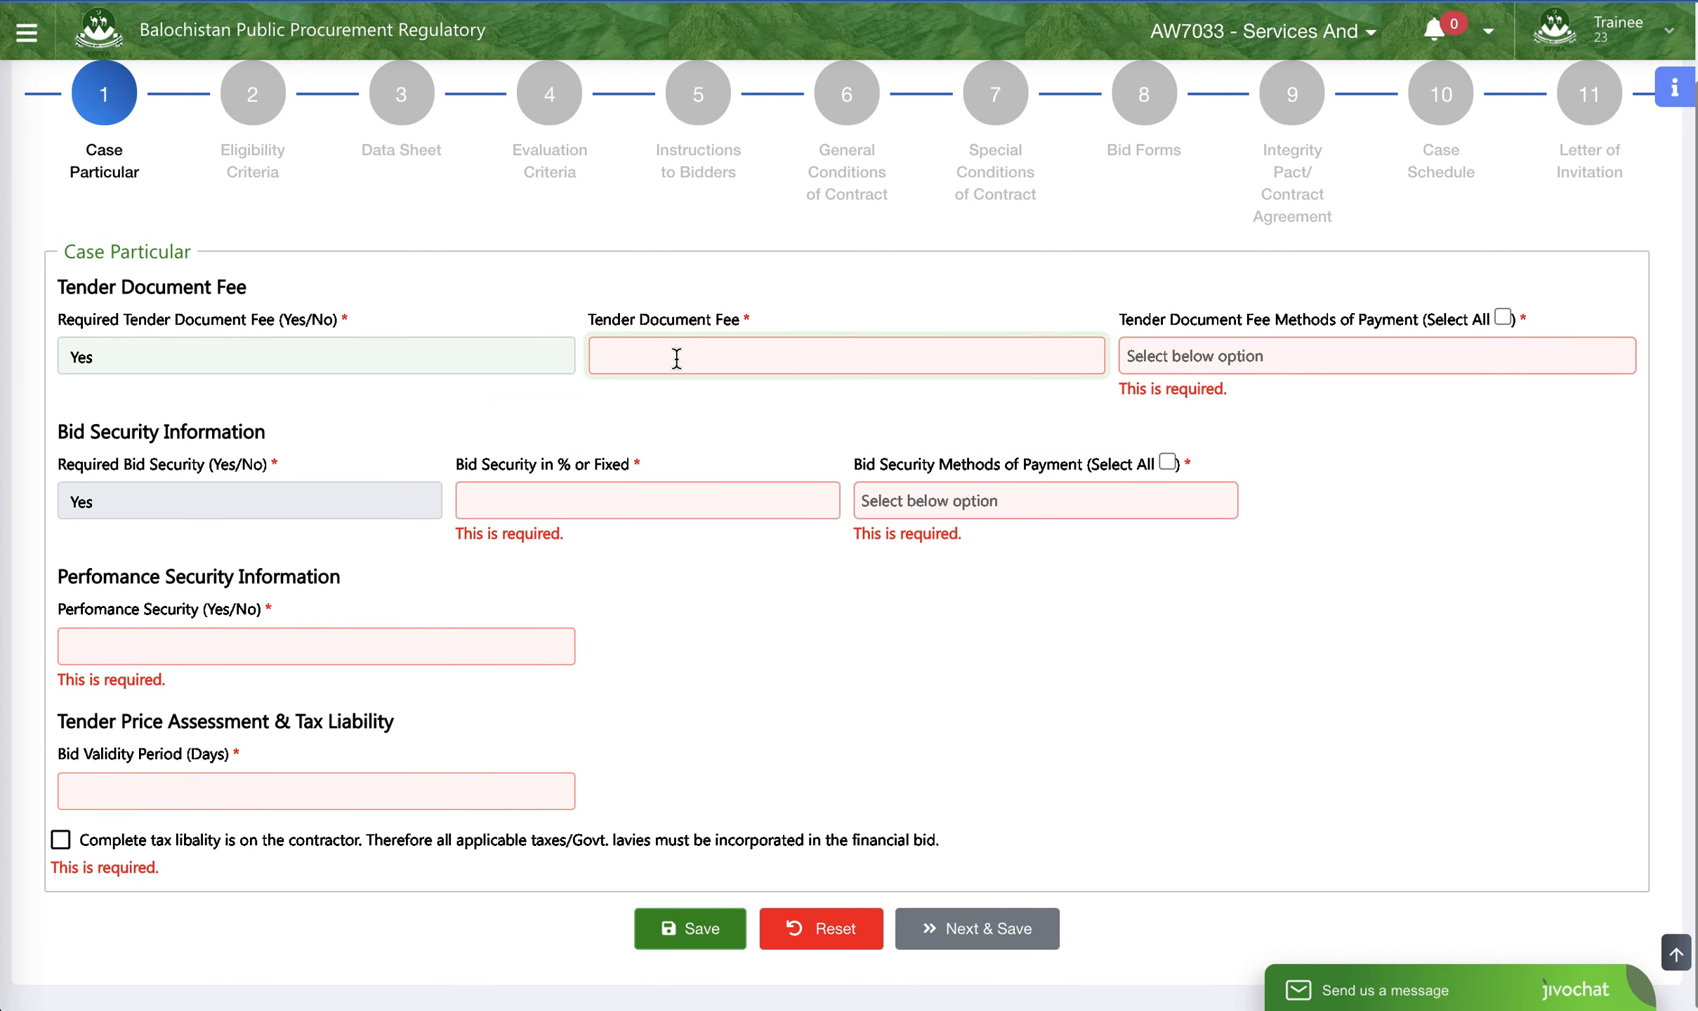
- Set the tender document fee to 500
type("5000")
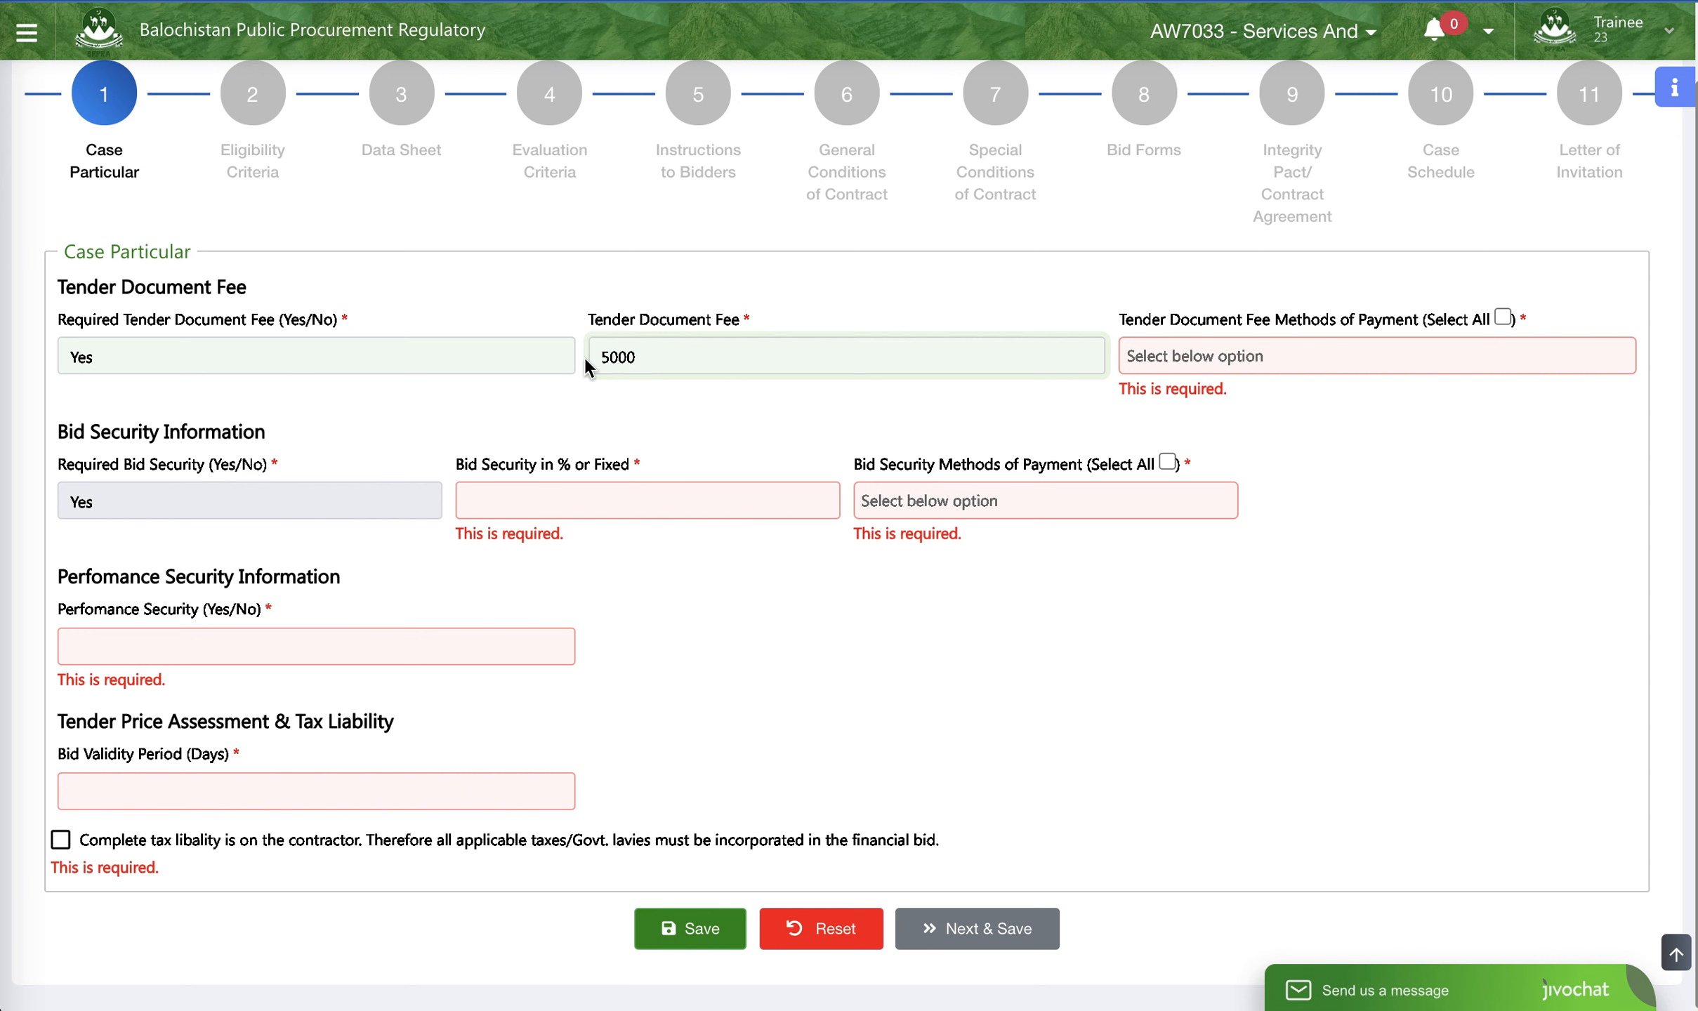
key("BackSpace")
left_click(1182, 356)
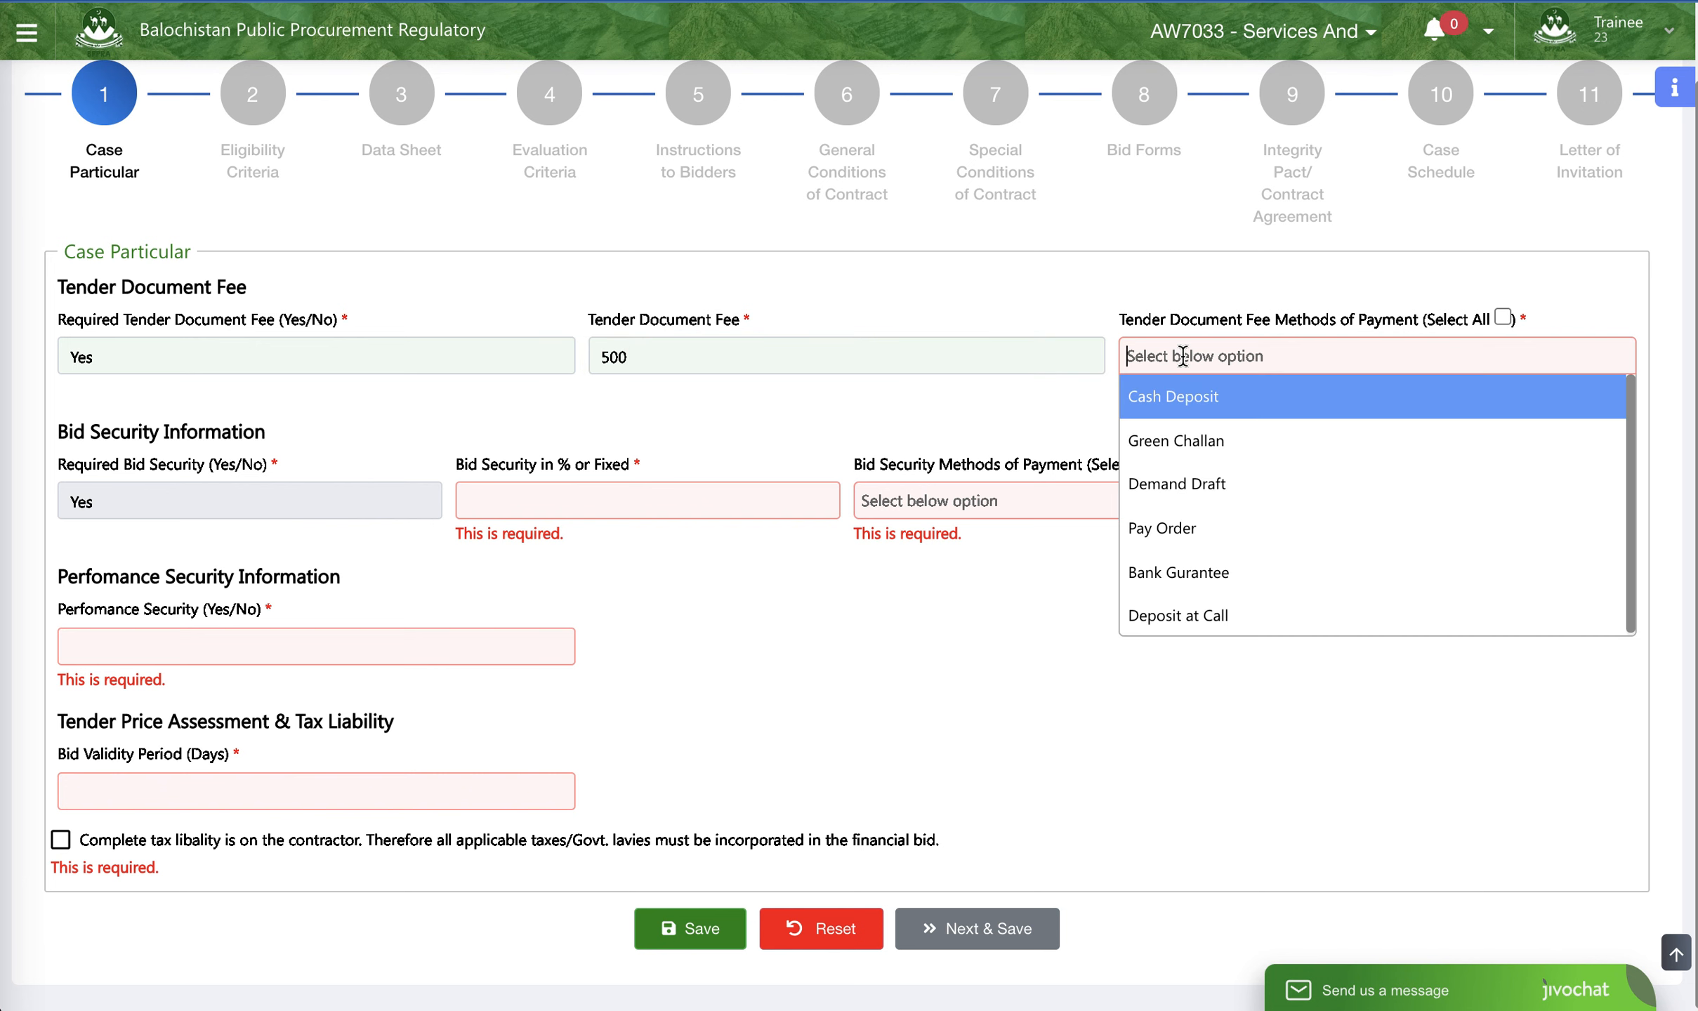
double_click(604, 357)
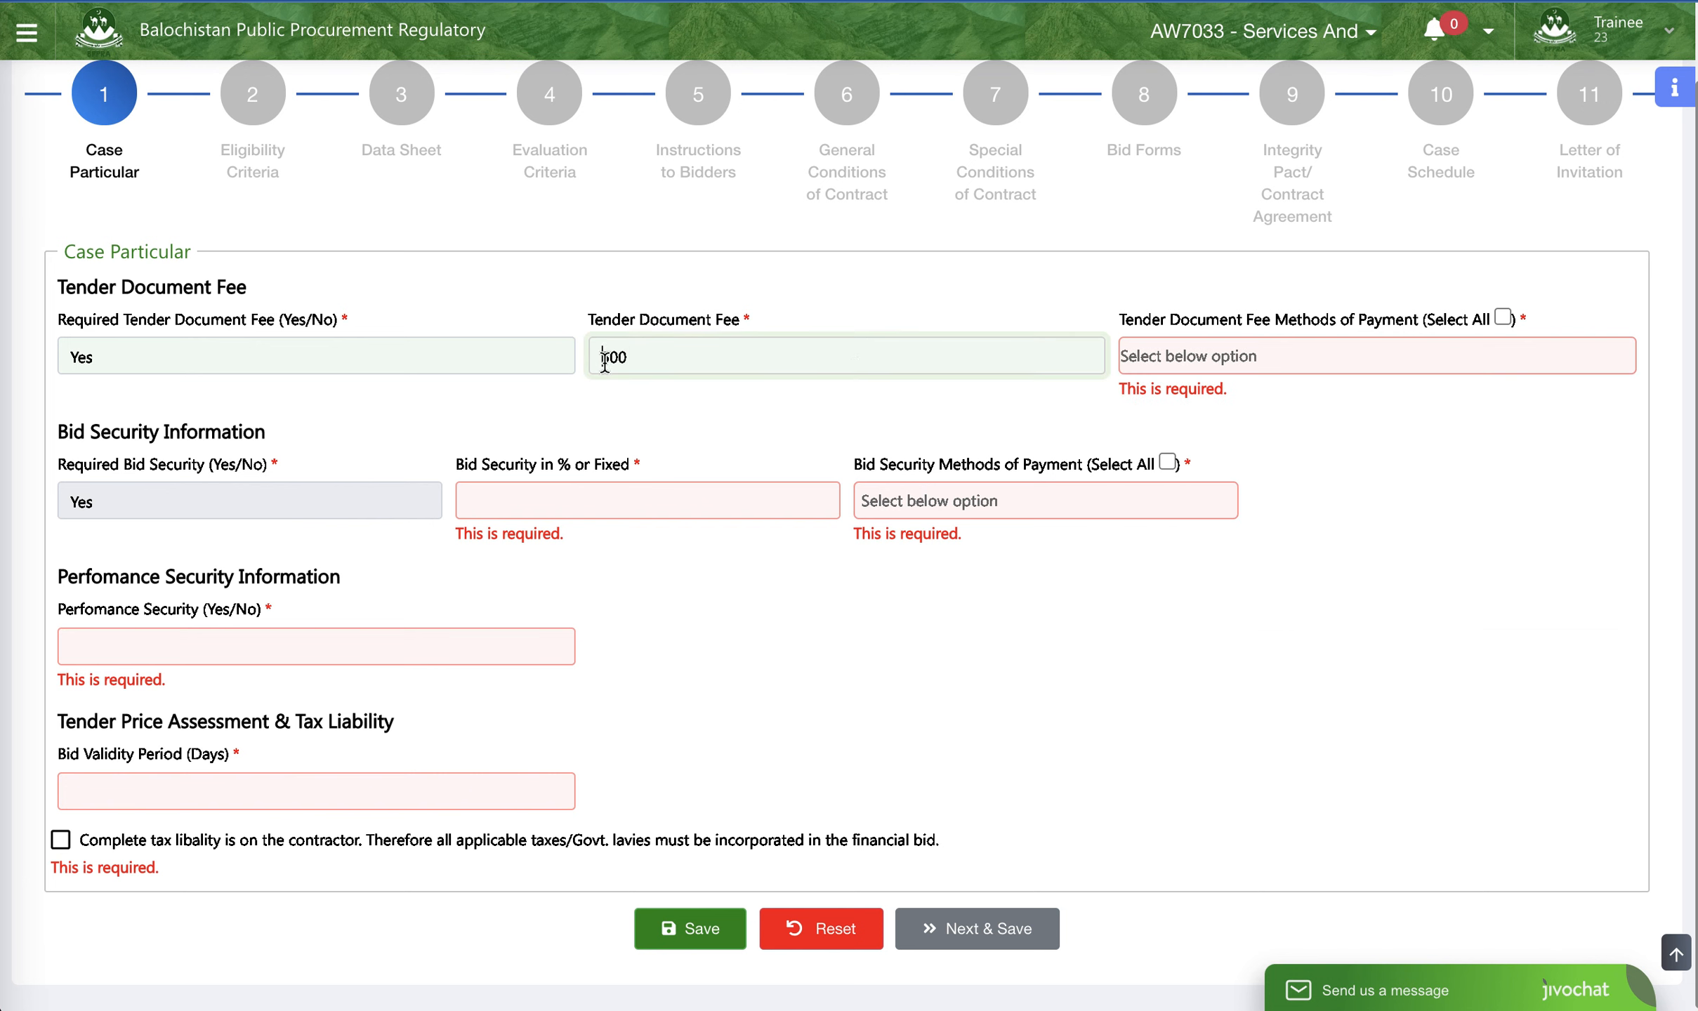
- Select Green Challan as the payment method for the tender document fee
left_click(1204, 358)
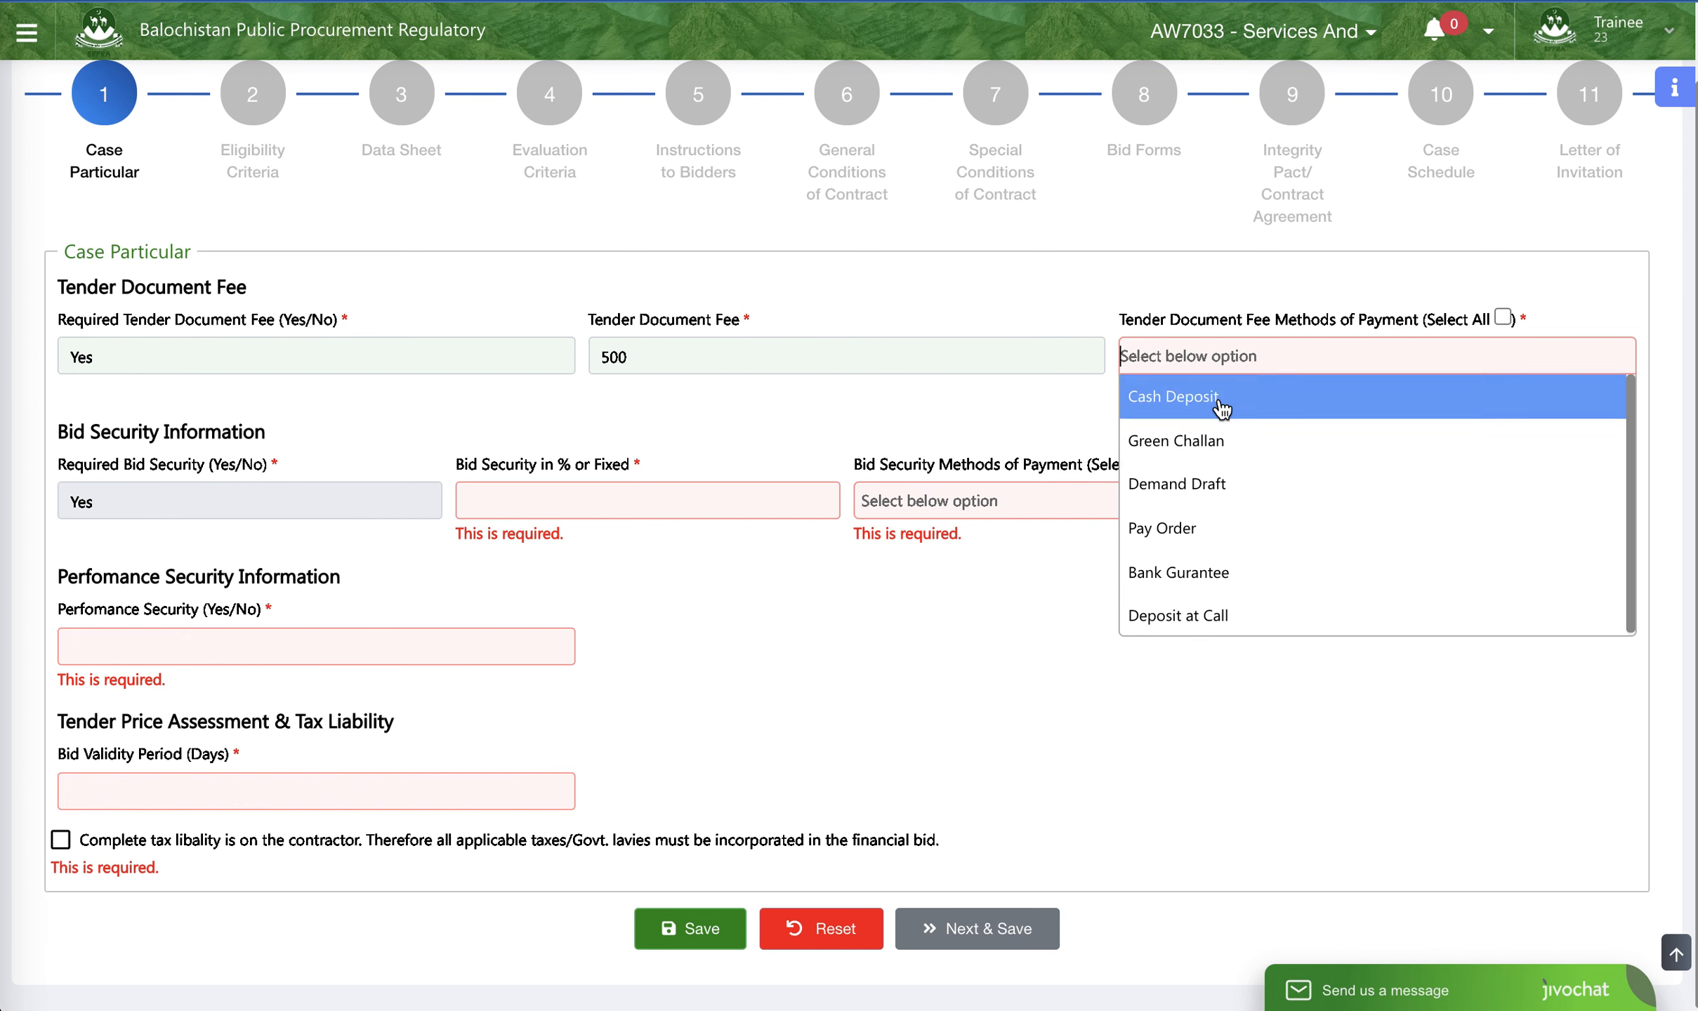
left_click(1223, 440)
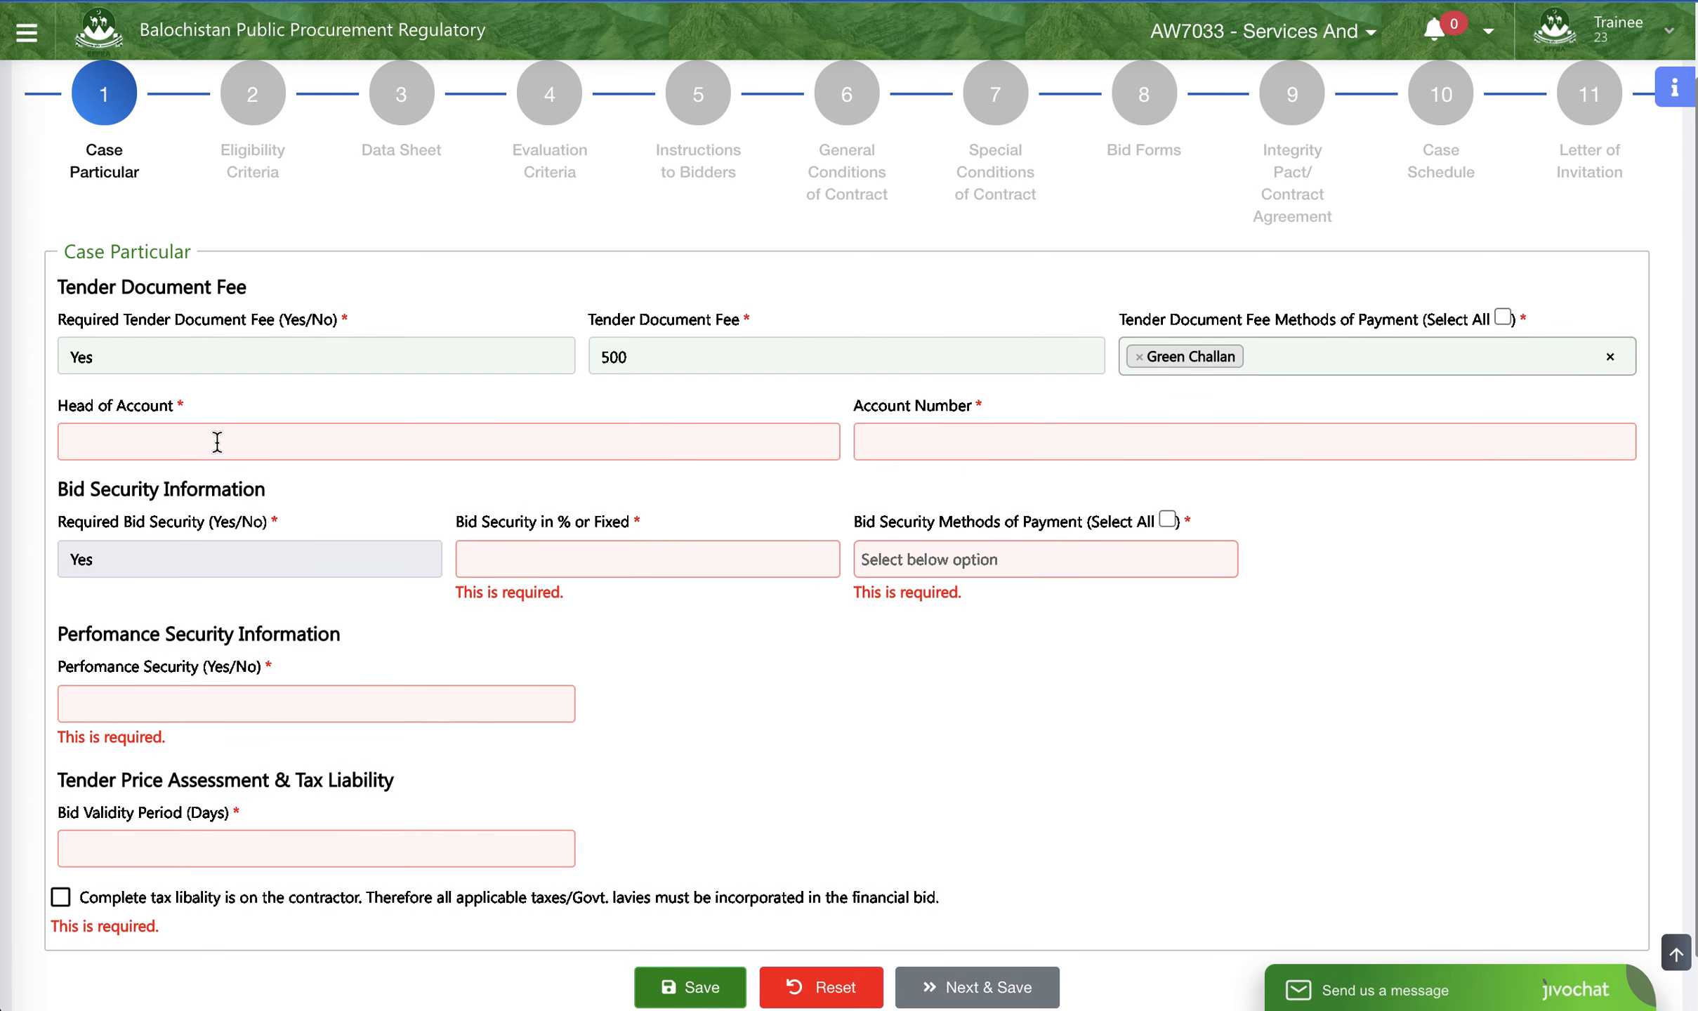
left_click(1285, 365)
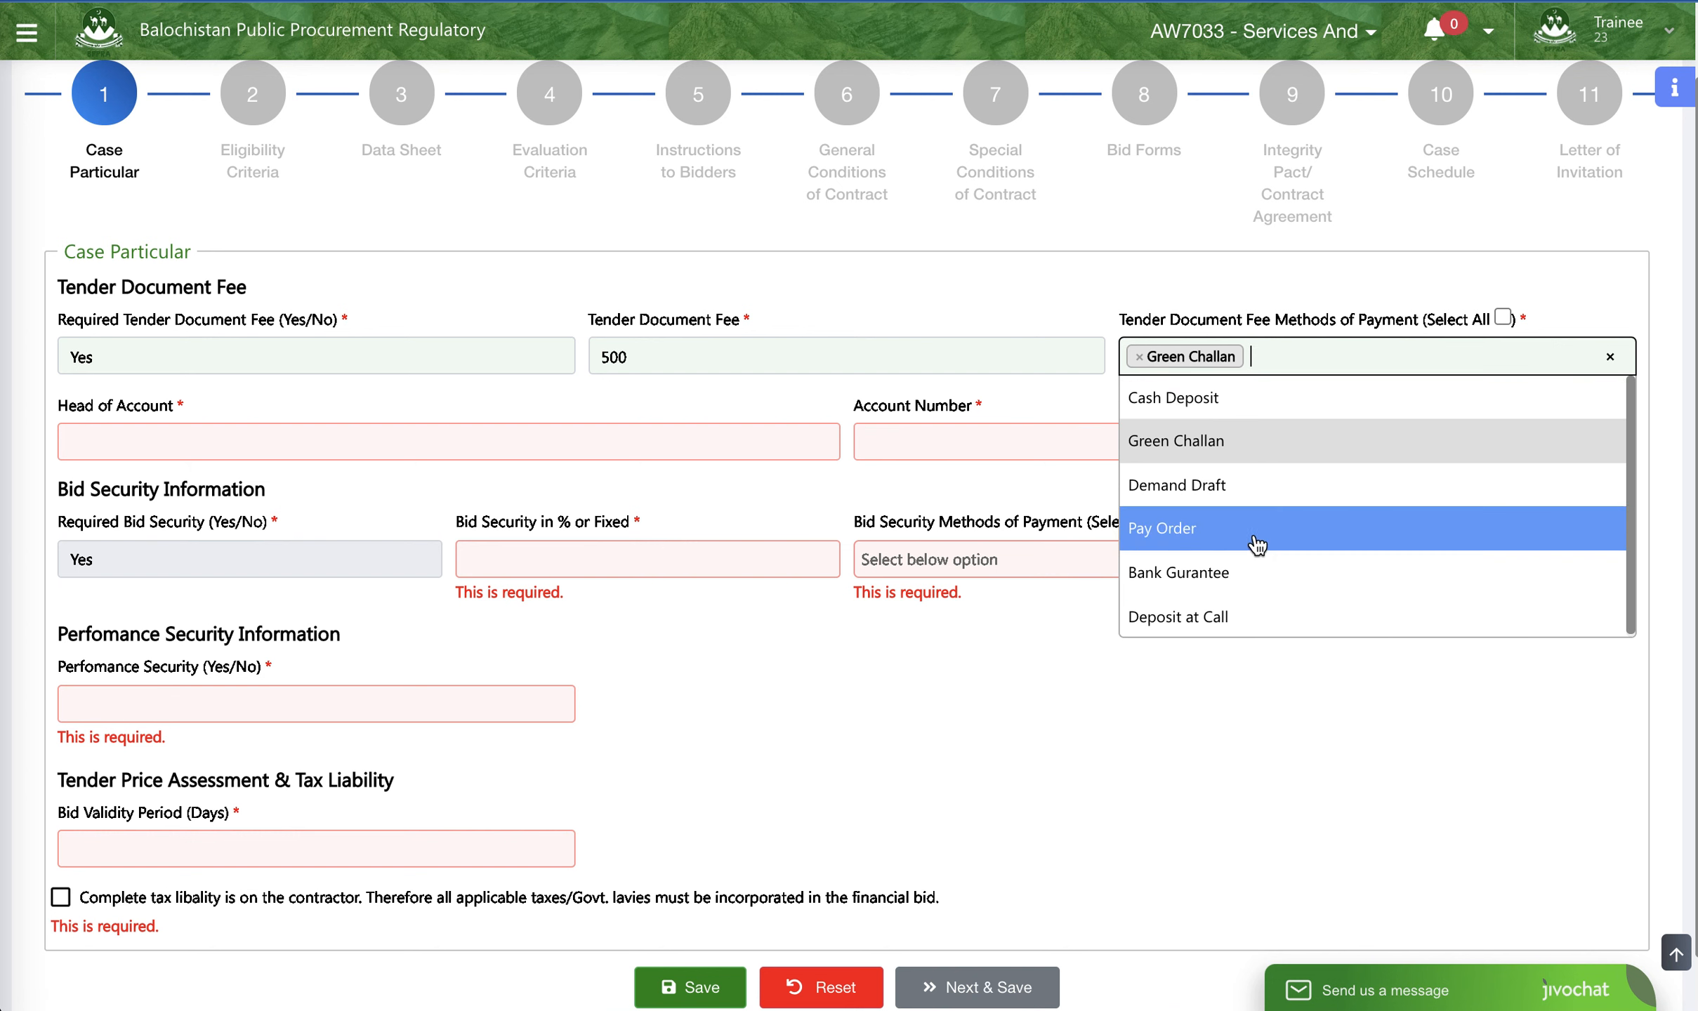
left_click(1024, 406)
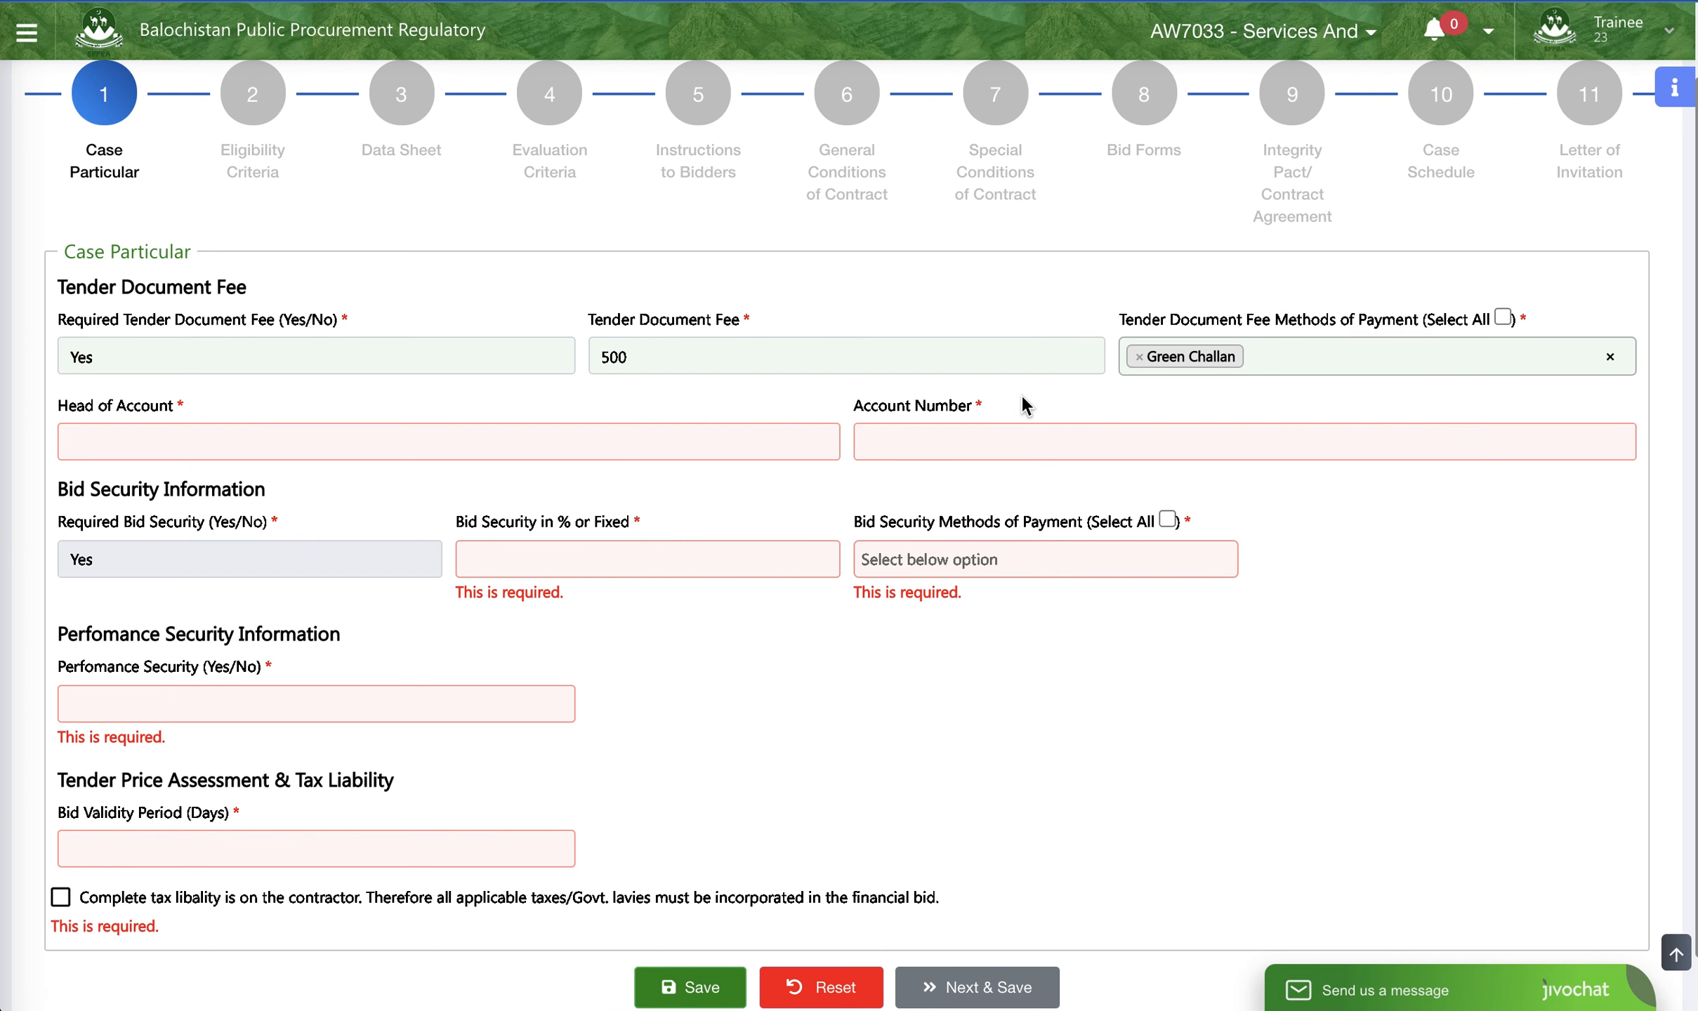
- Enter Project Director as the head of account and fill in the account number for the tender document fee
left_click(481, 442)
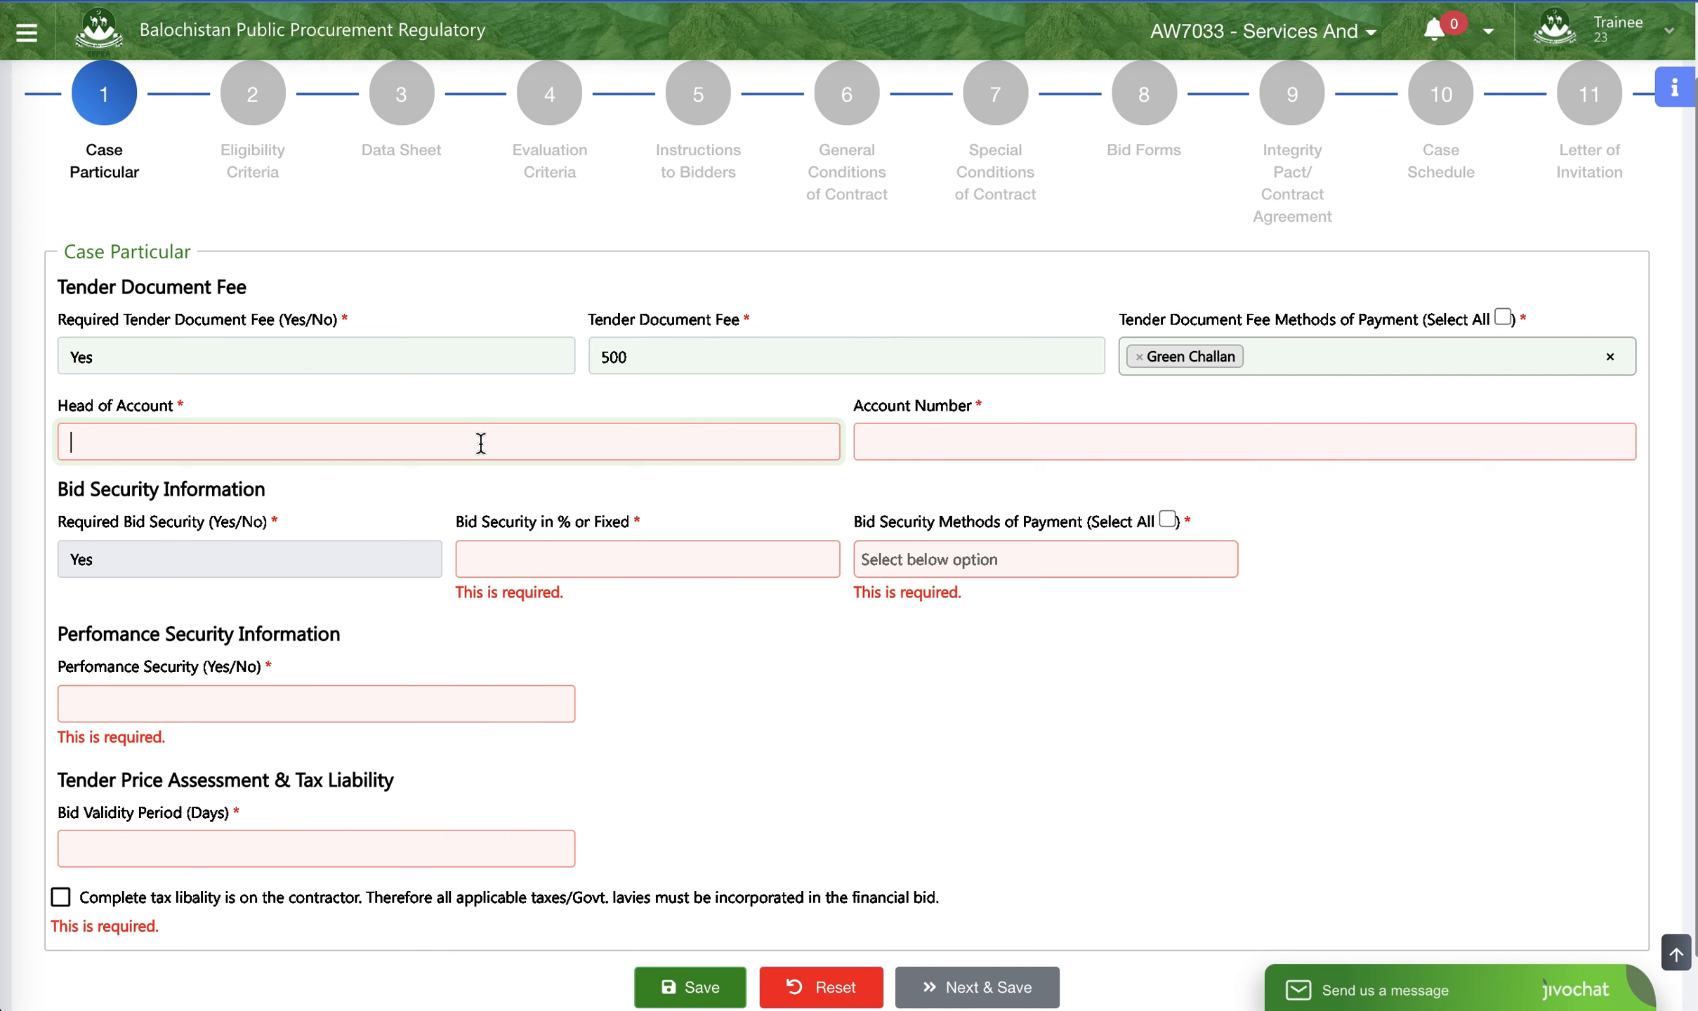
type("Pr")
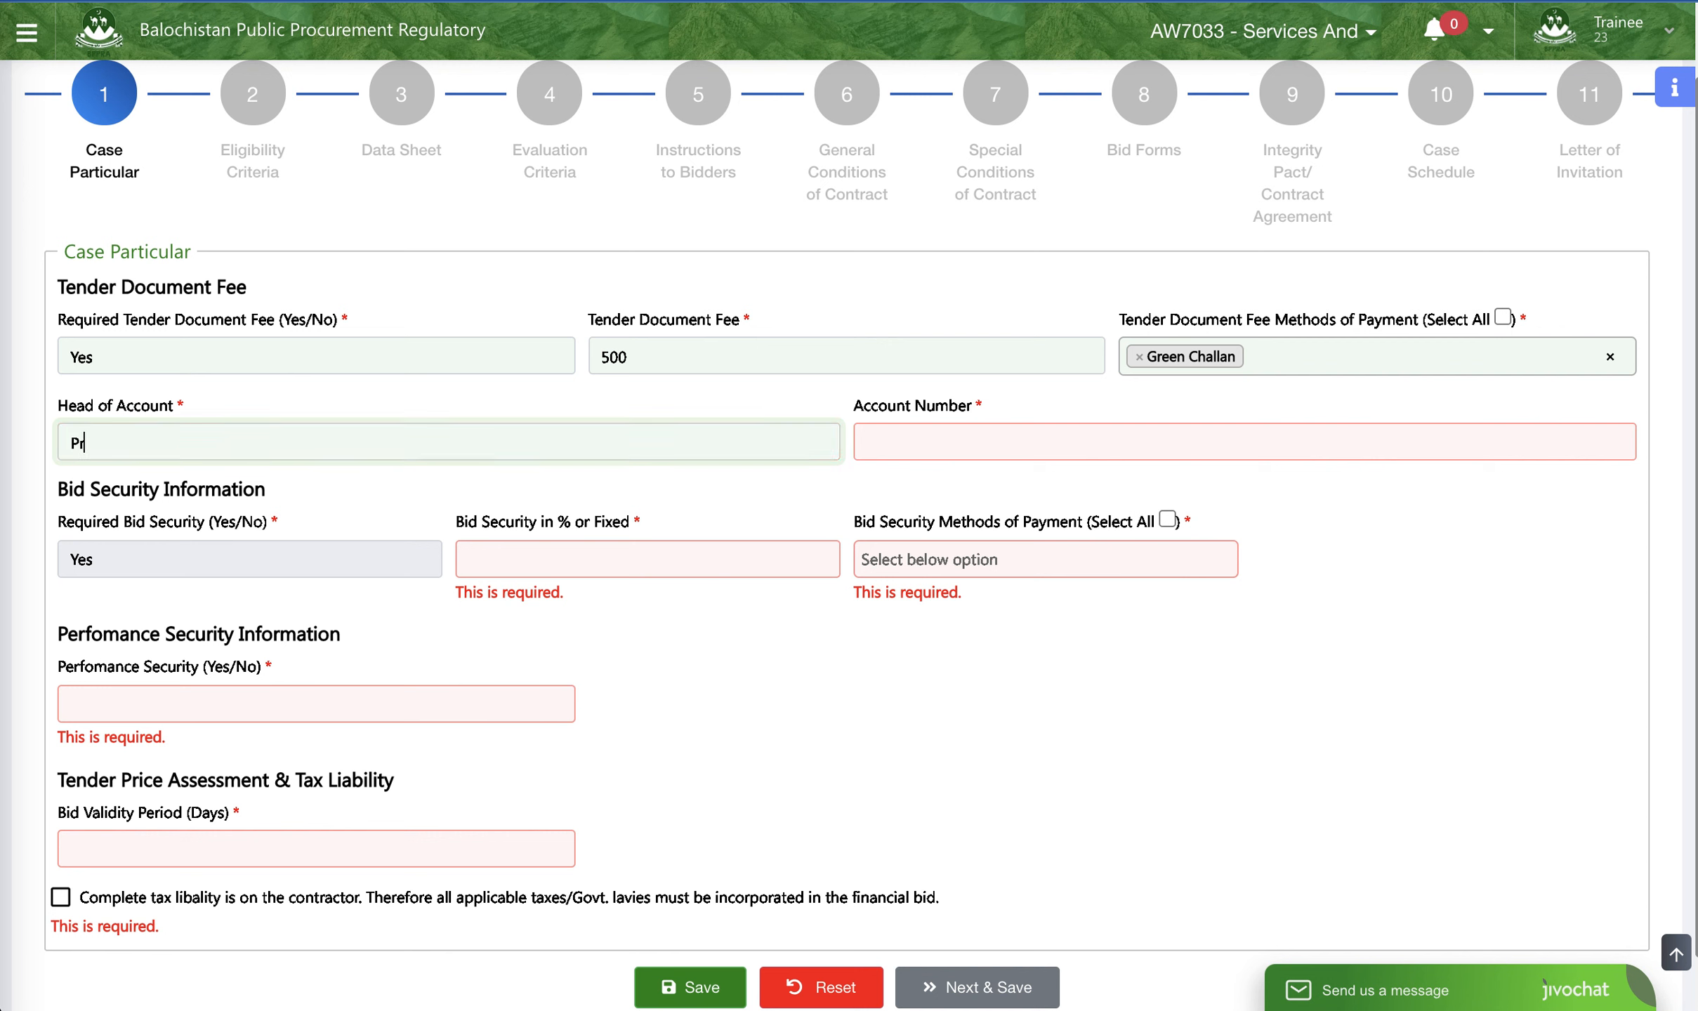
type("oject Director")
left_click(1040, 456)
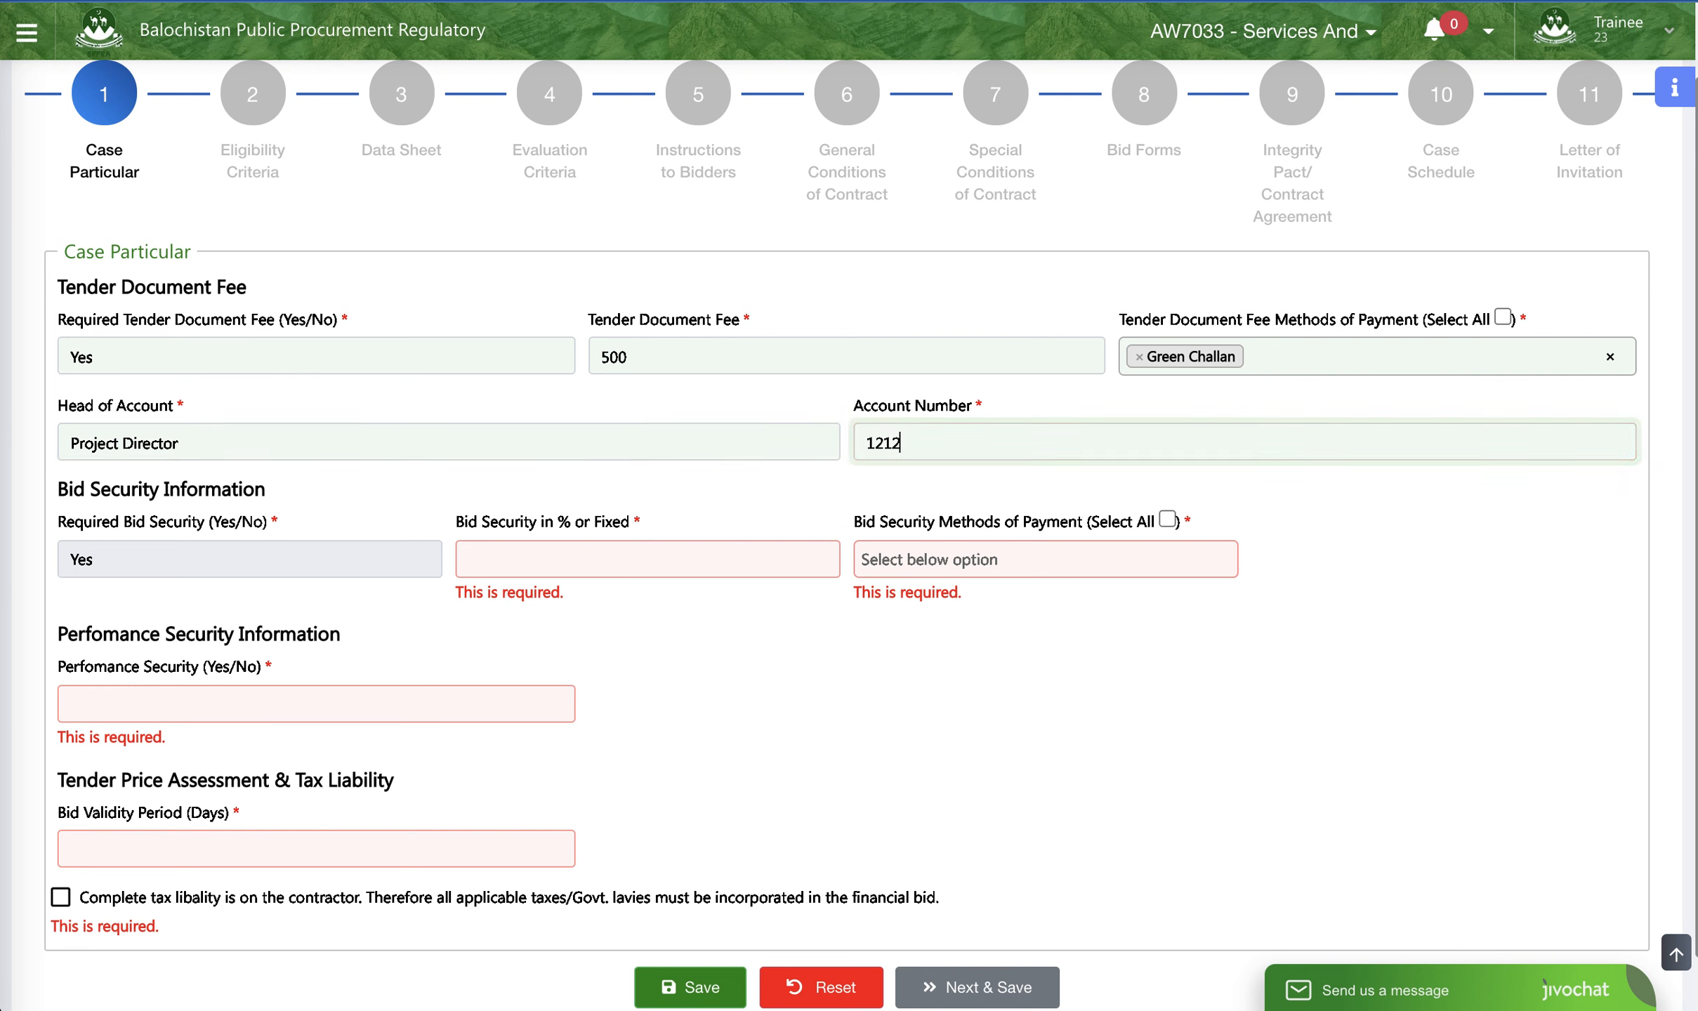
- Set the bid security basis to %age of Offered Cost
scroll(238, 569, "down", 1)
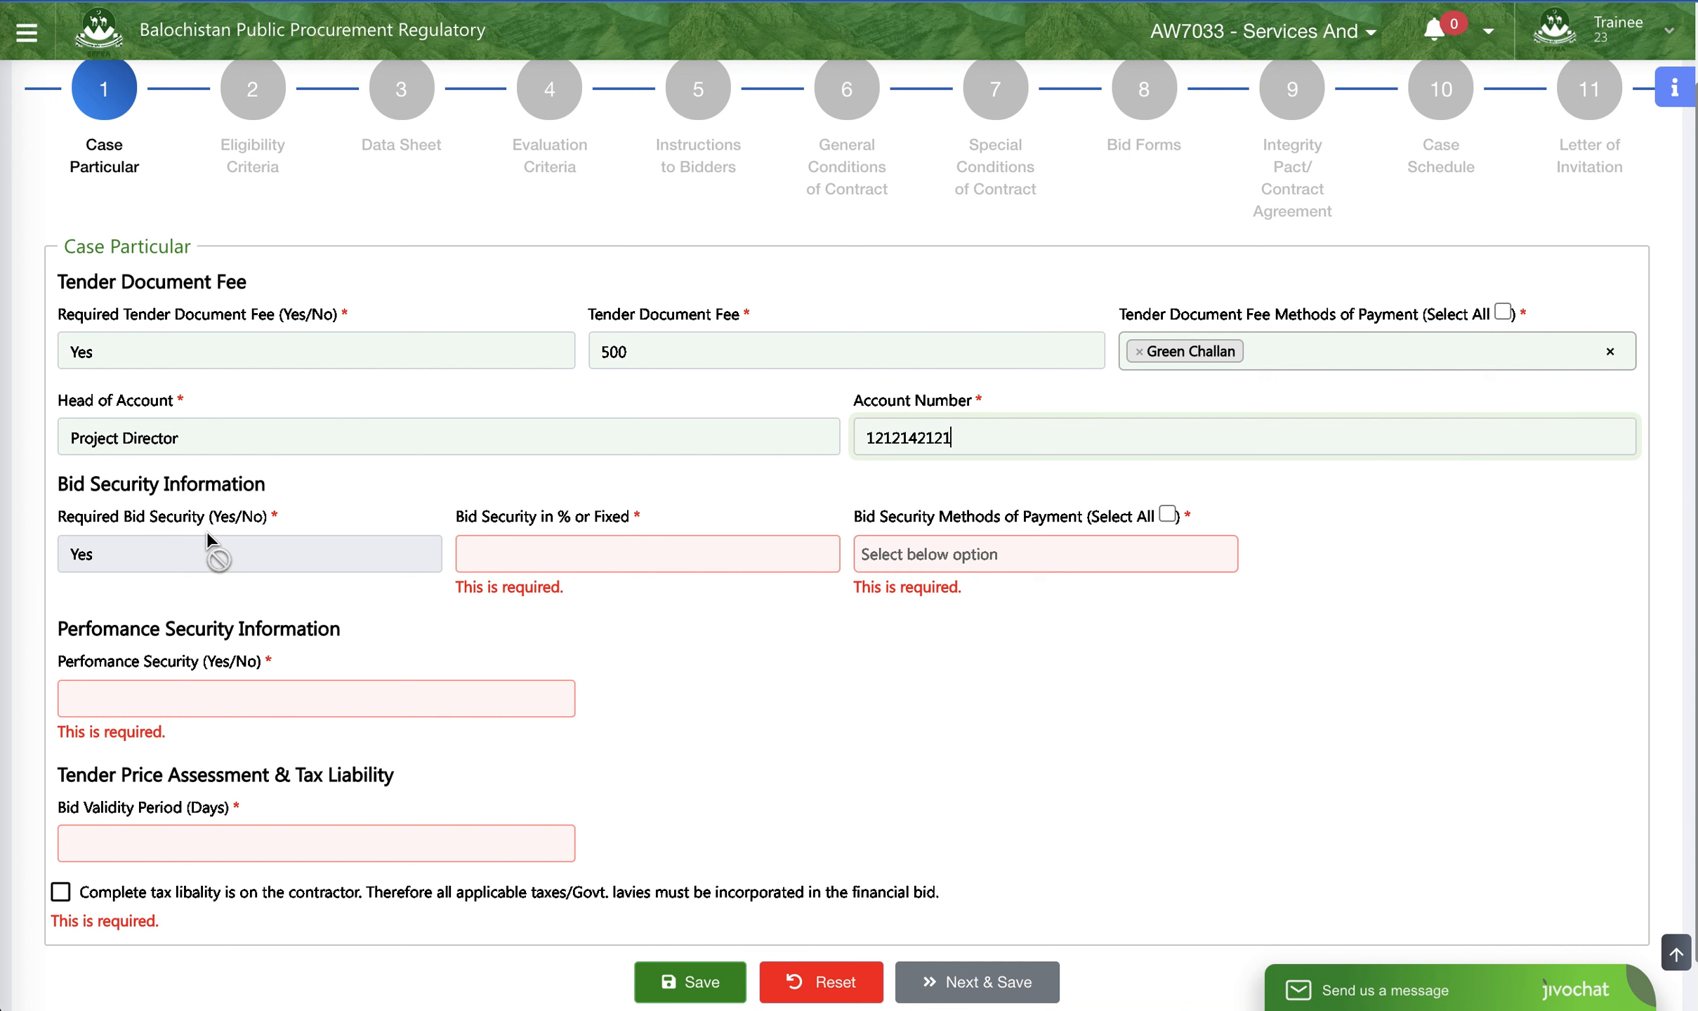
left_click(520, 569)
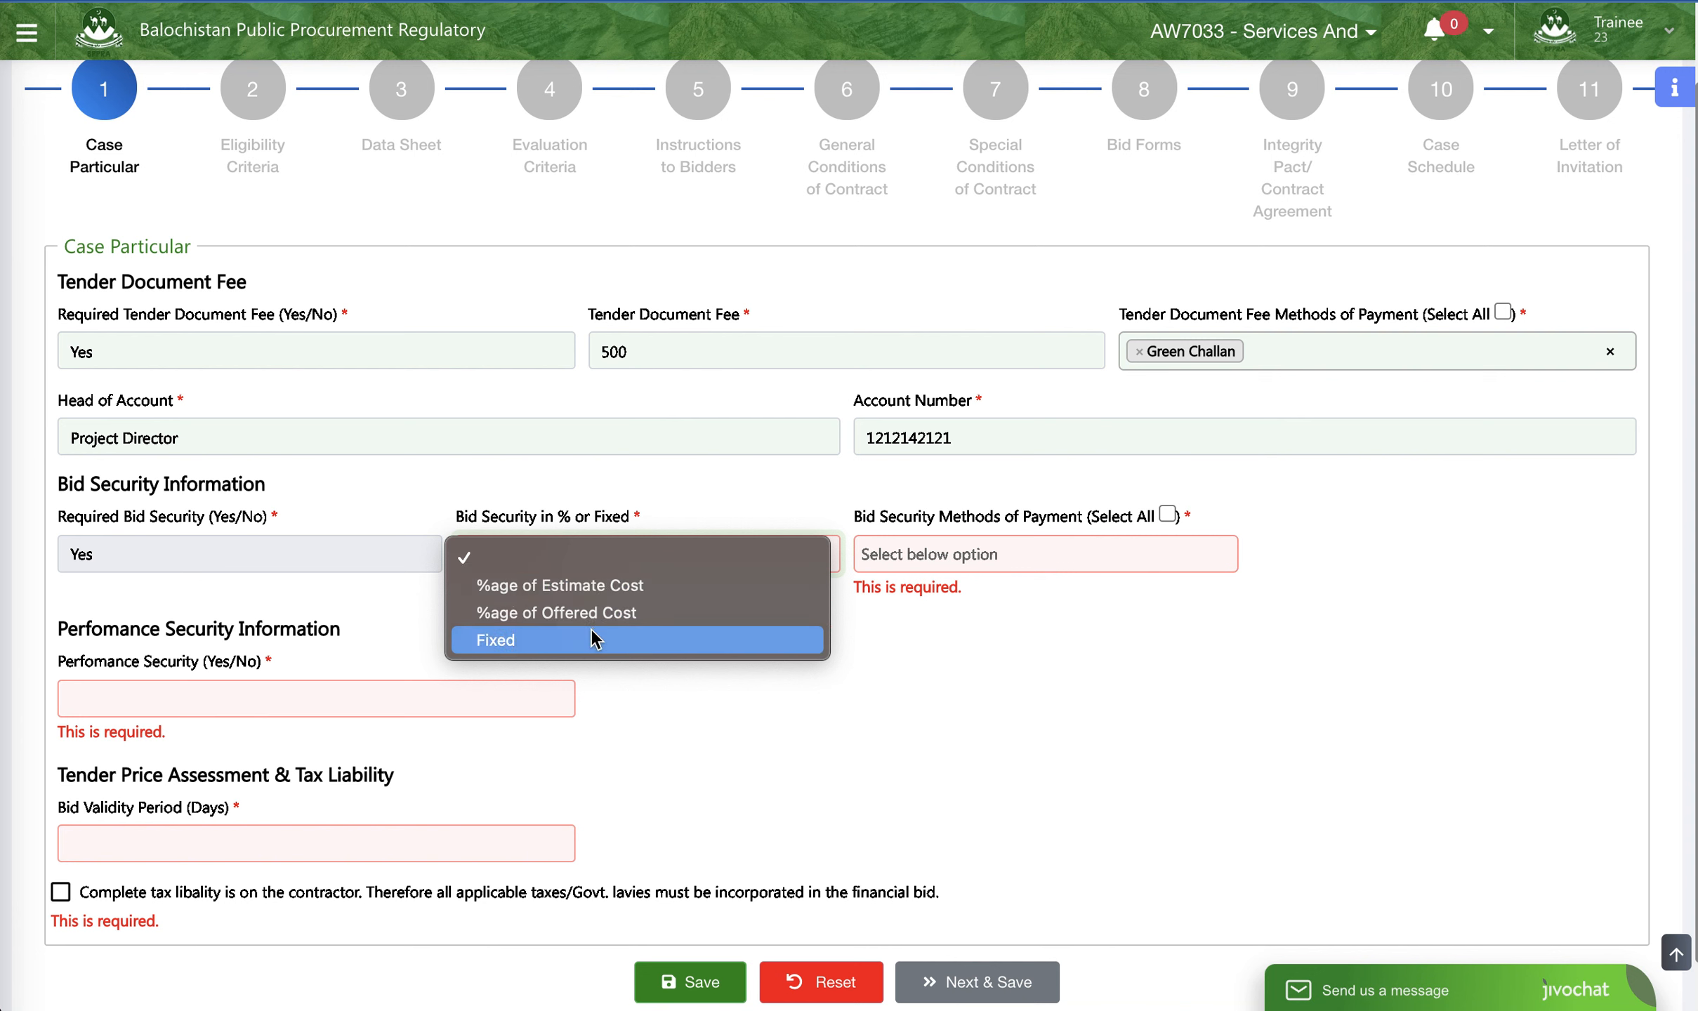
left_click(603, 594)
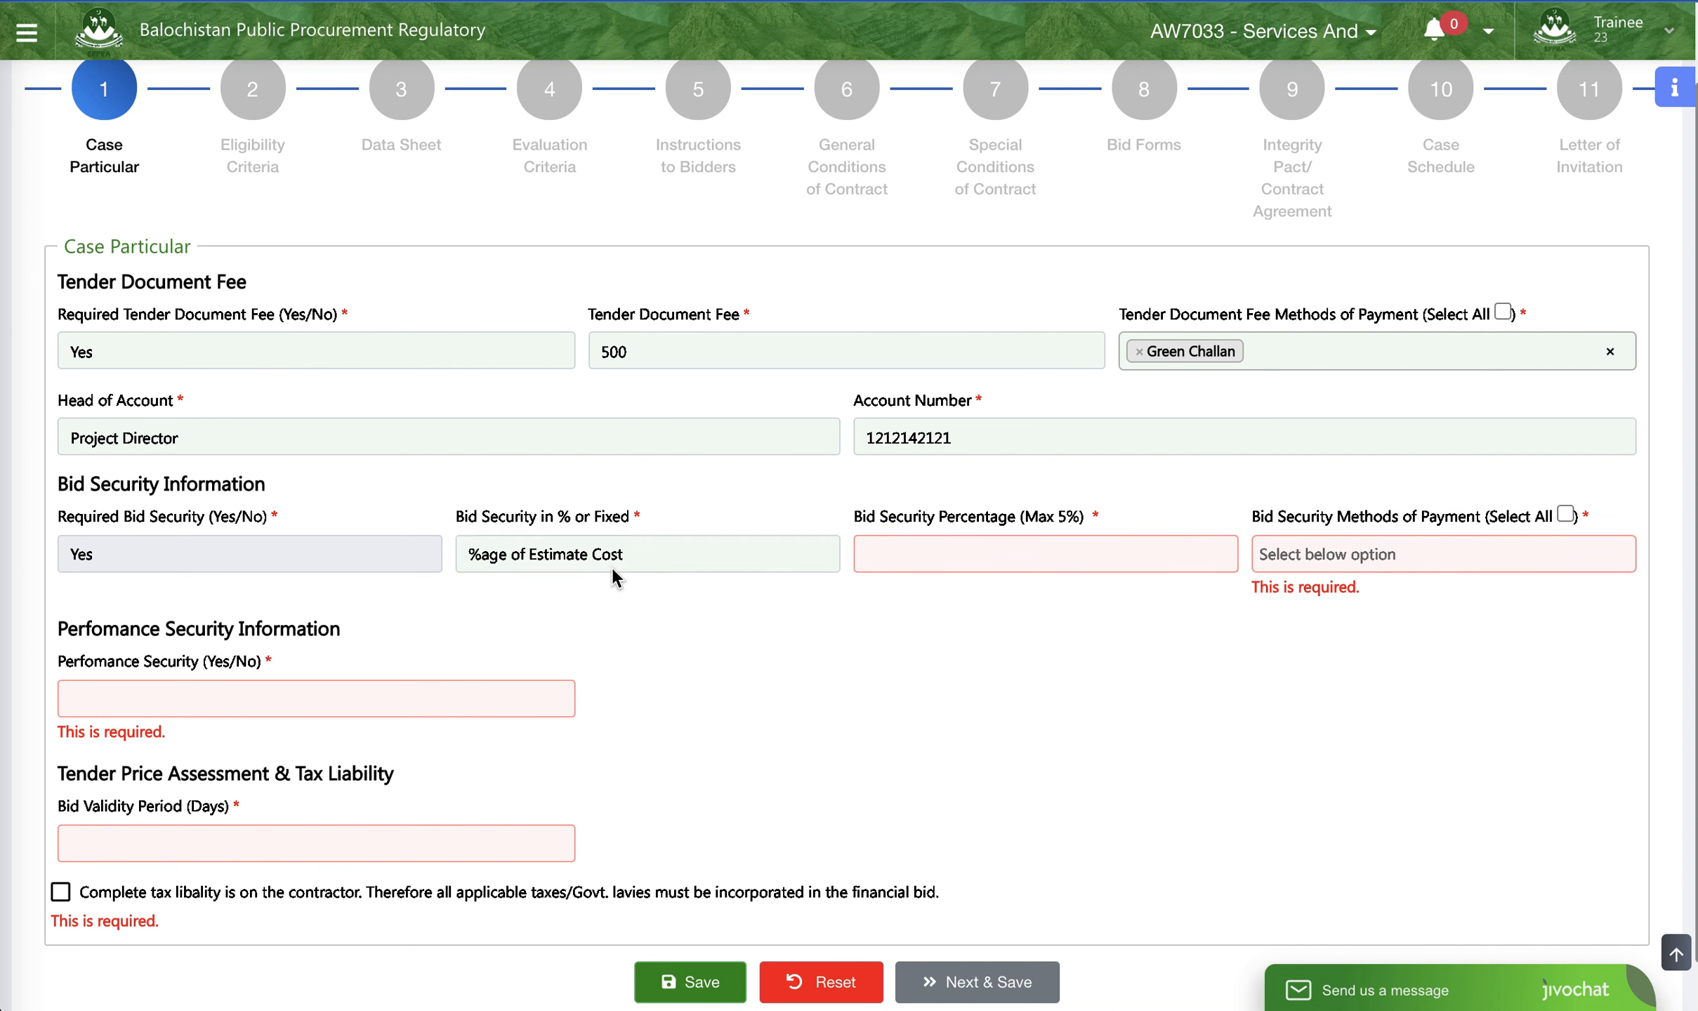
left_click(610, 566)
left_click(604, 577)
- Set the bid security percentage to 2
left_click(872, 554)
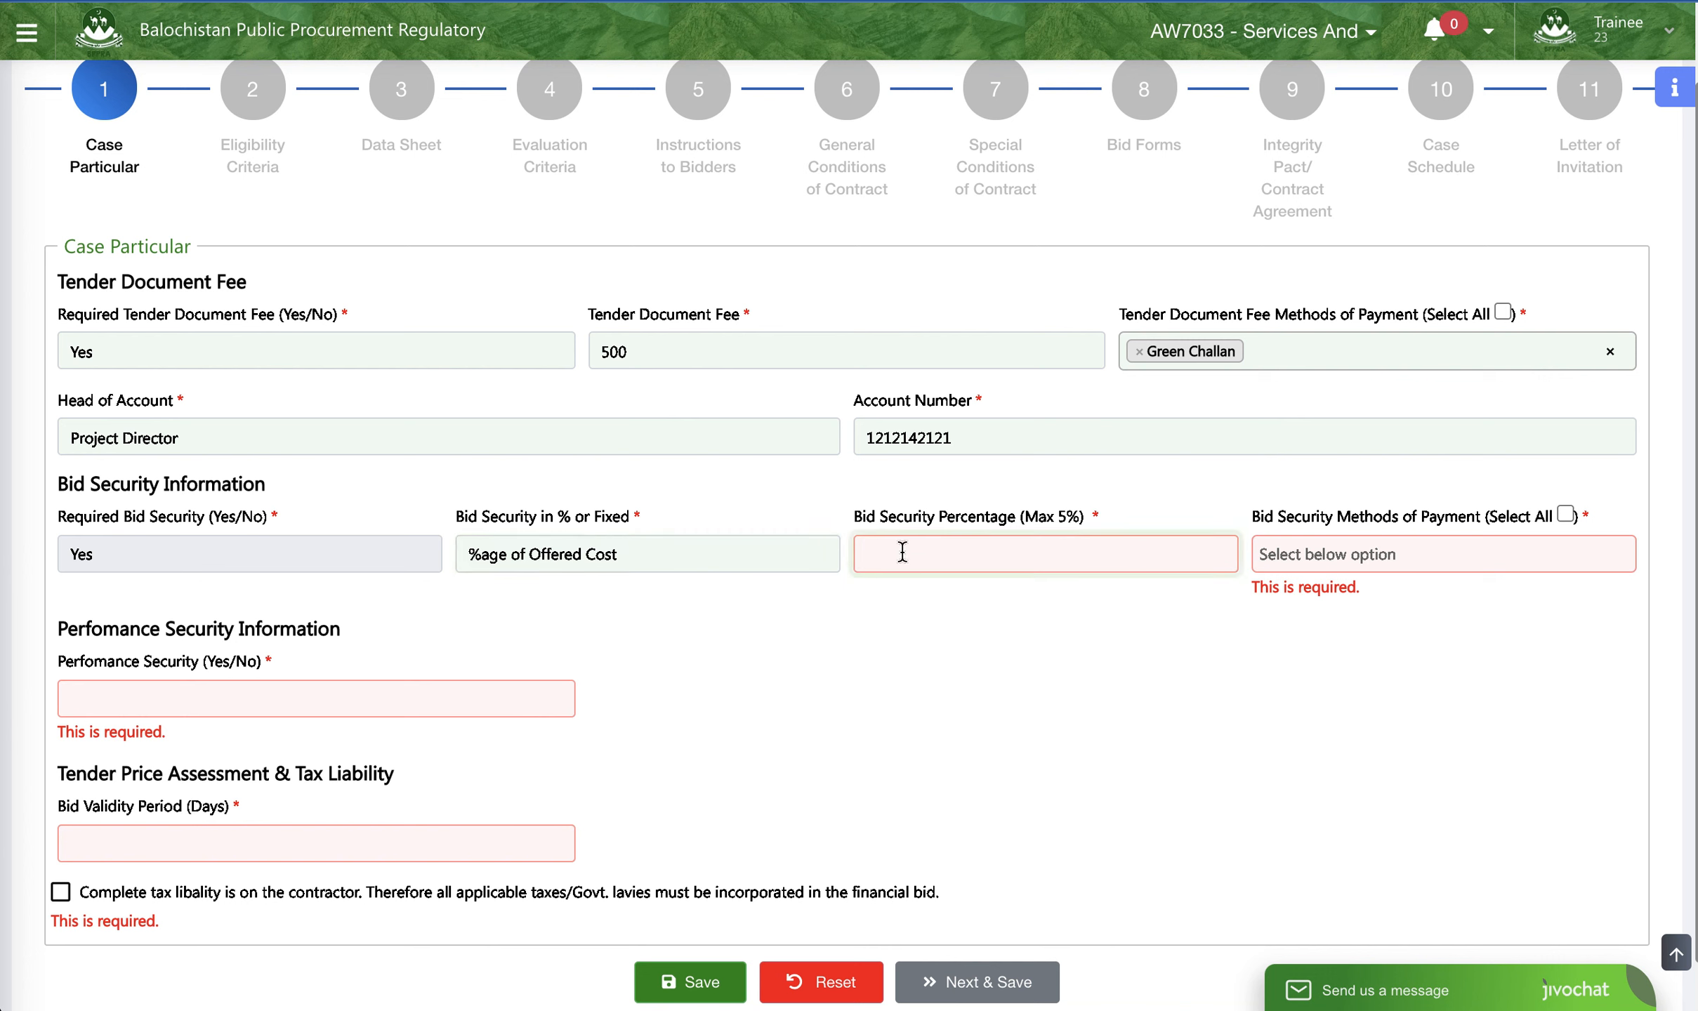
type("6")
type("1")
type("5")
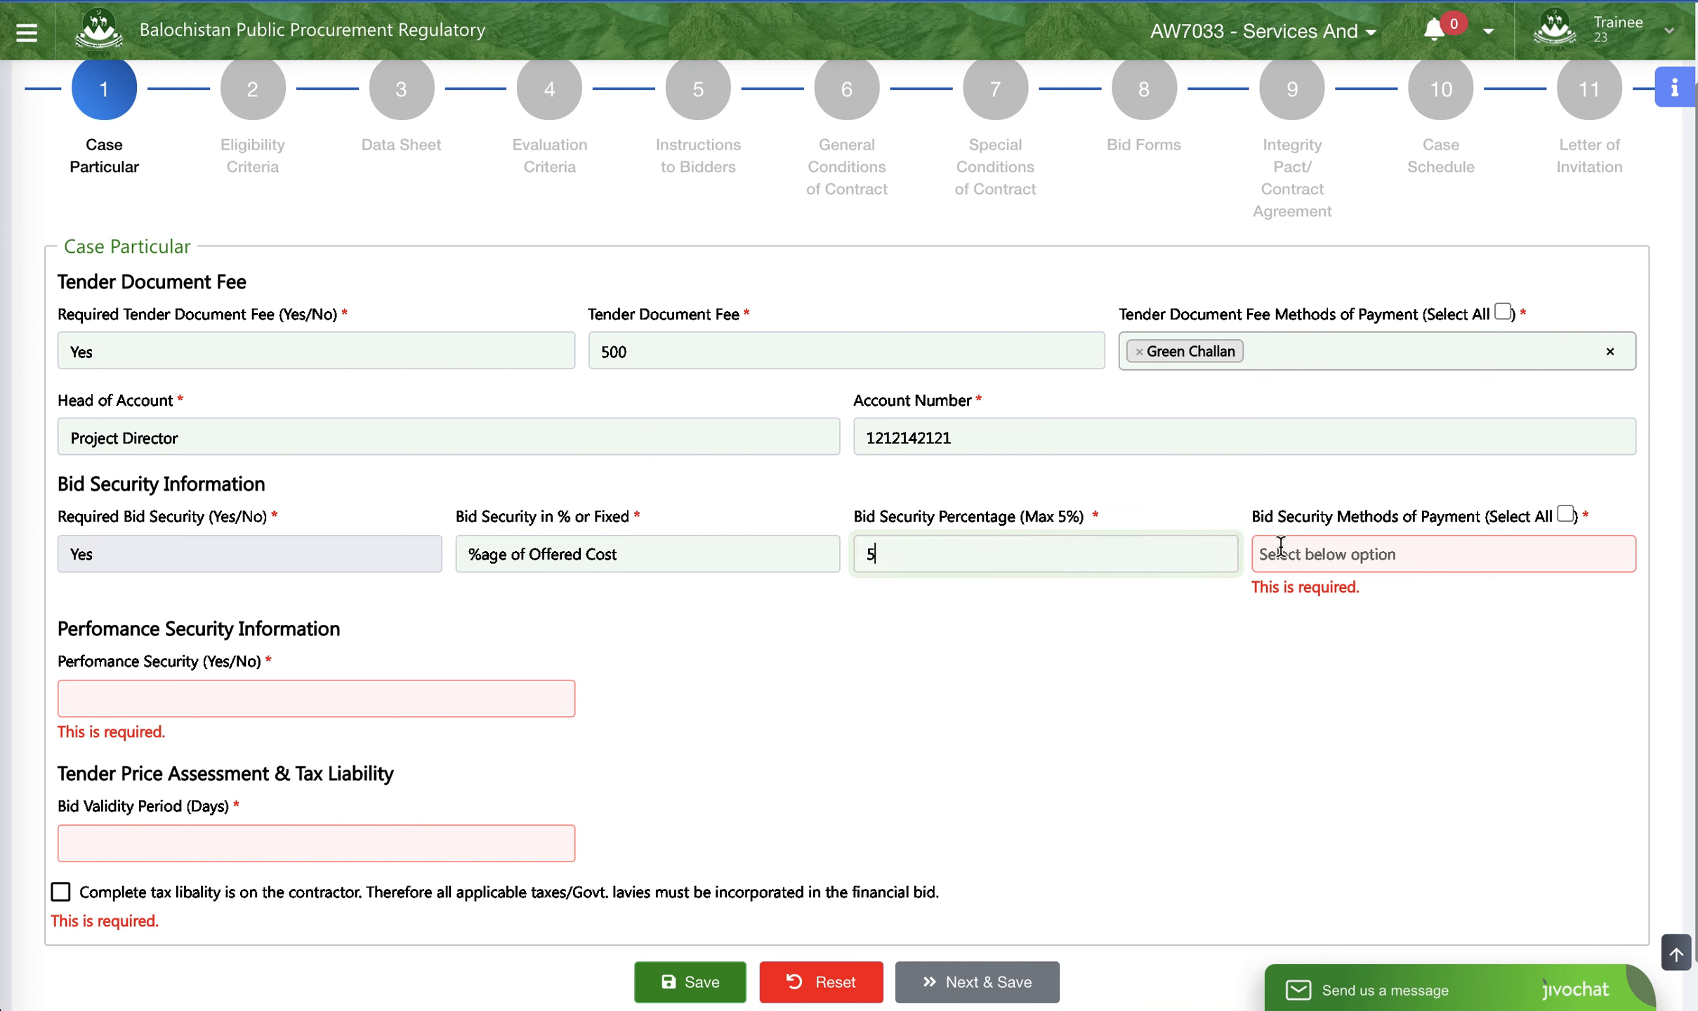
left_click(1324, 555)
left_click_drag(1129, 552, 800, 537)
type("2")
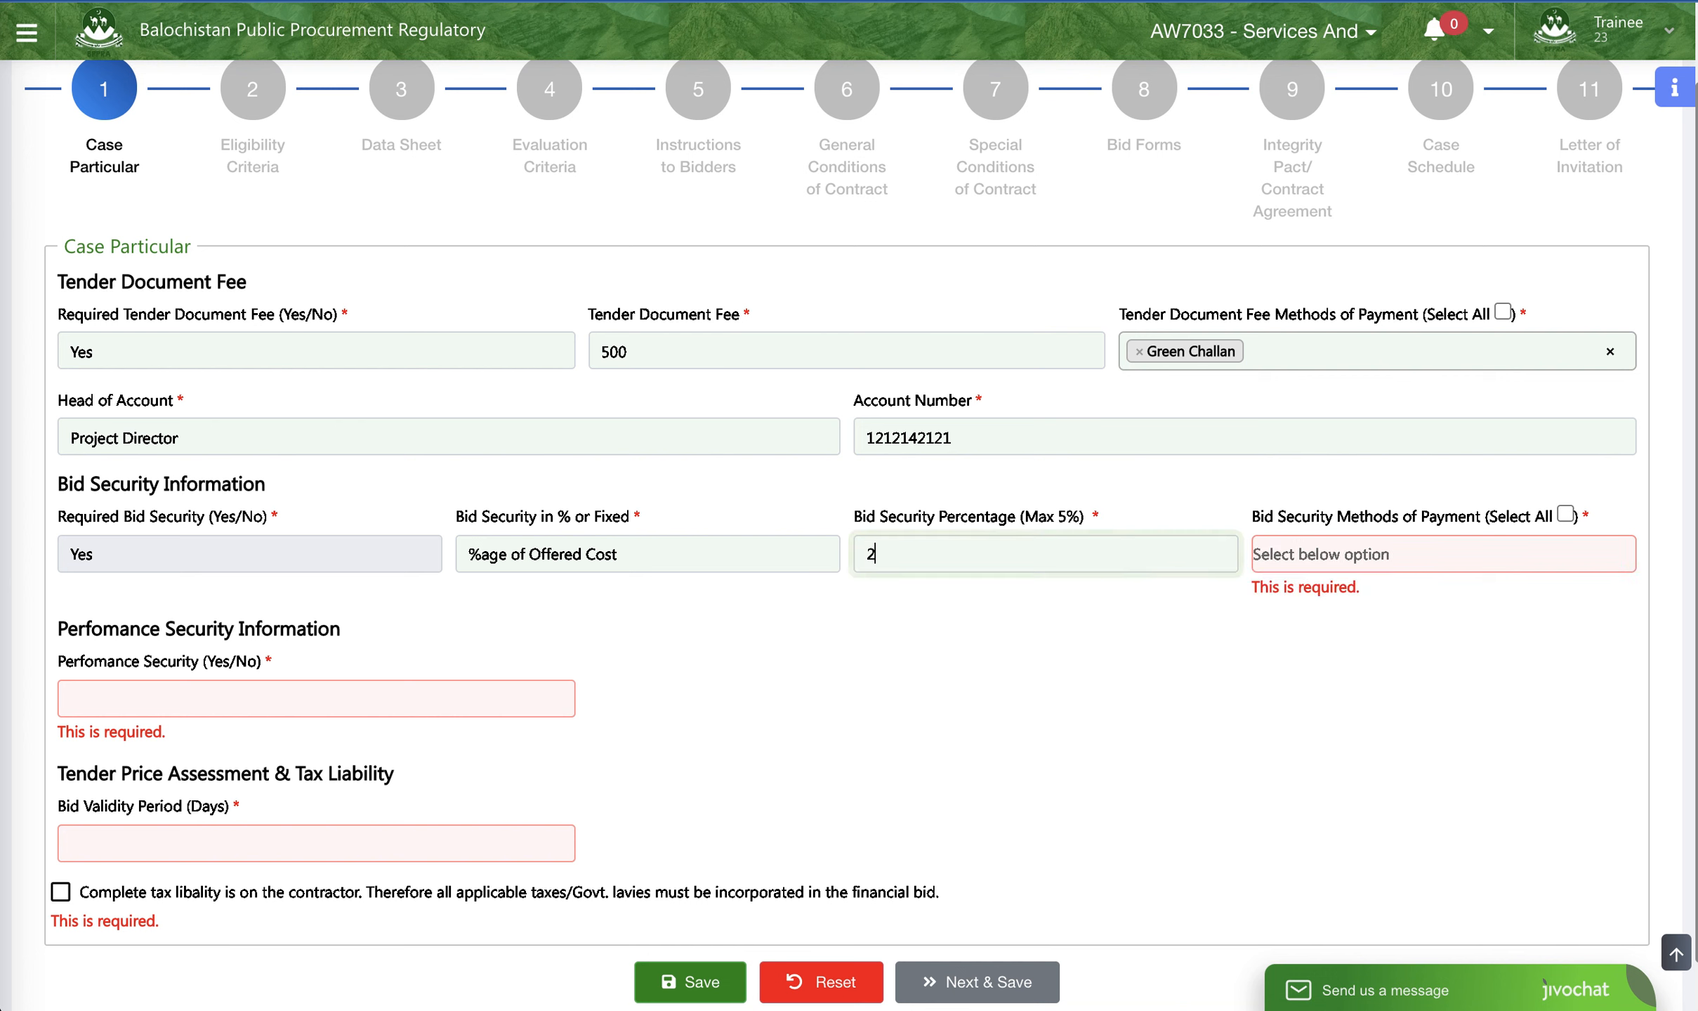
- Select Deposit at Call and Bank Gurantee as the bid security methods of payment
left_click(1301, 555)
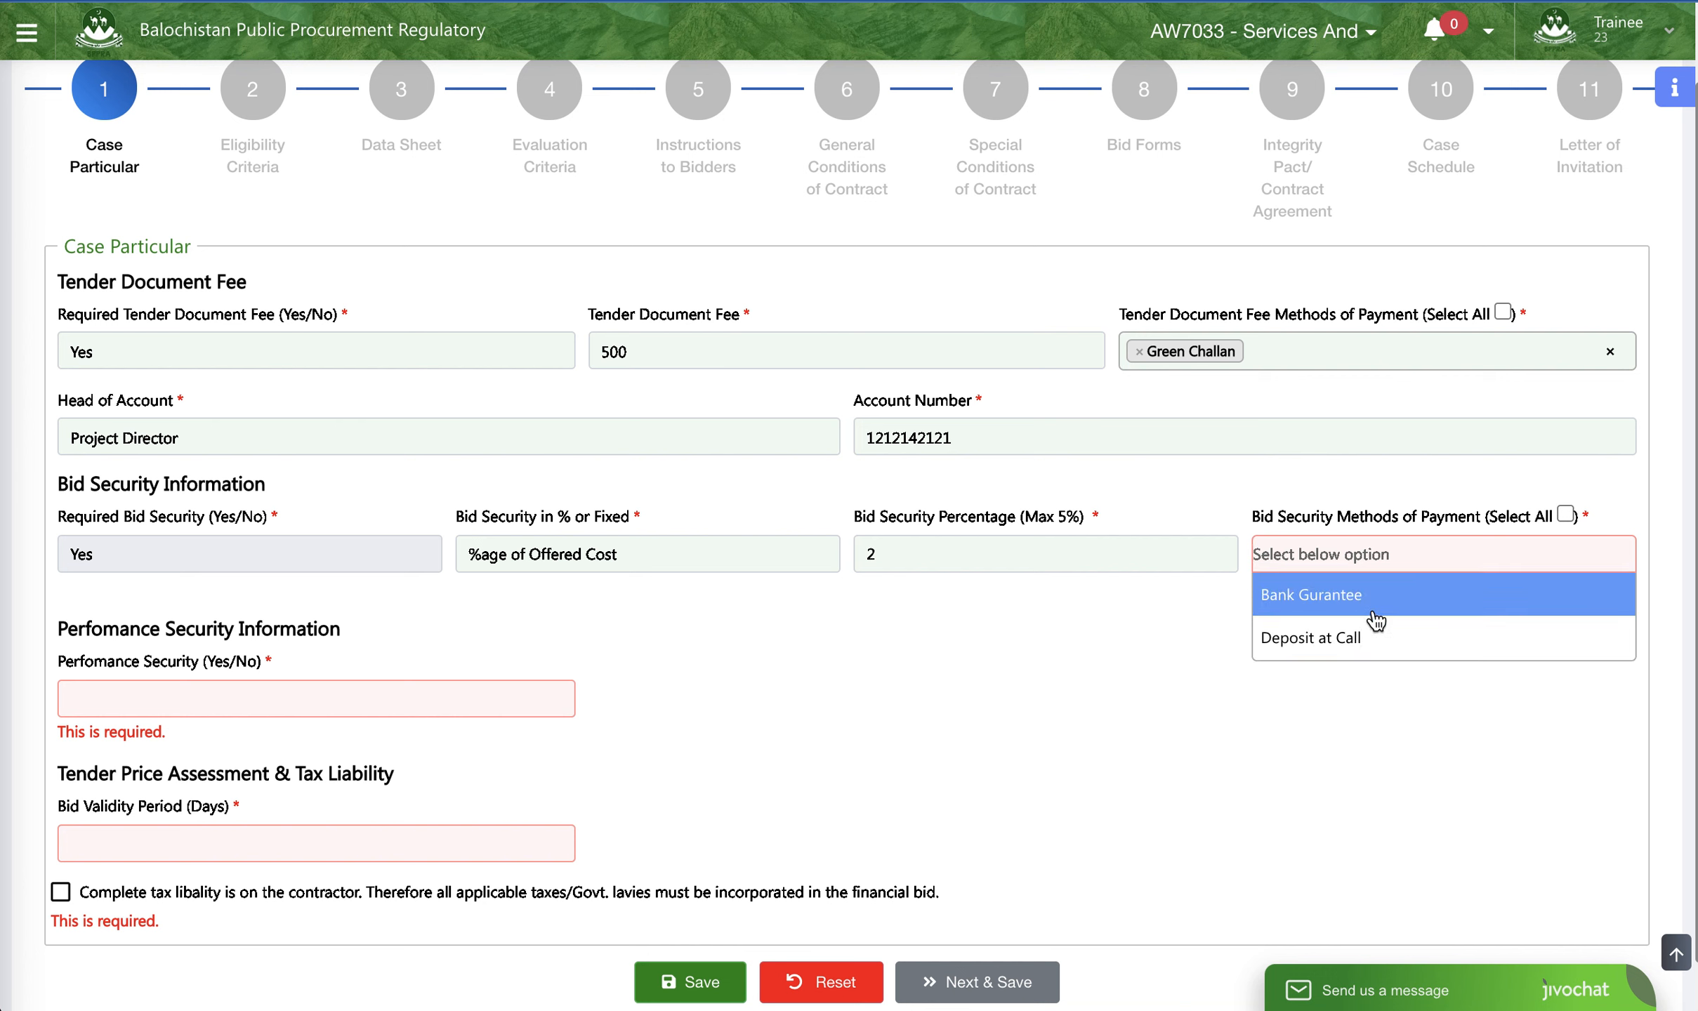
left_click(1369, 639)
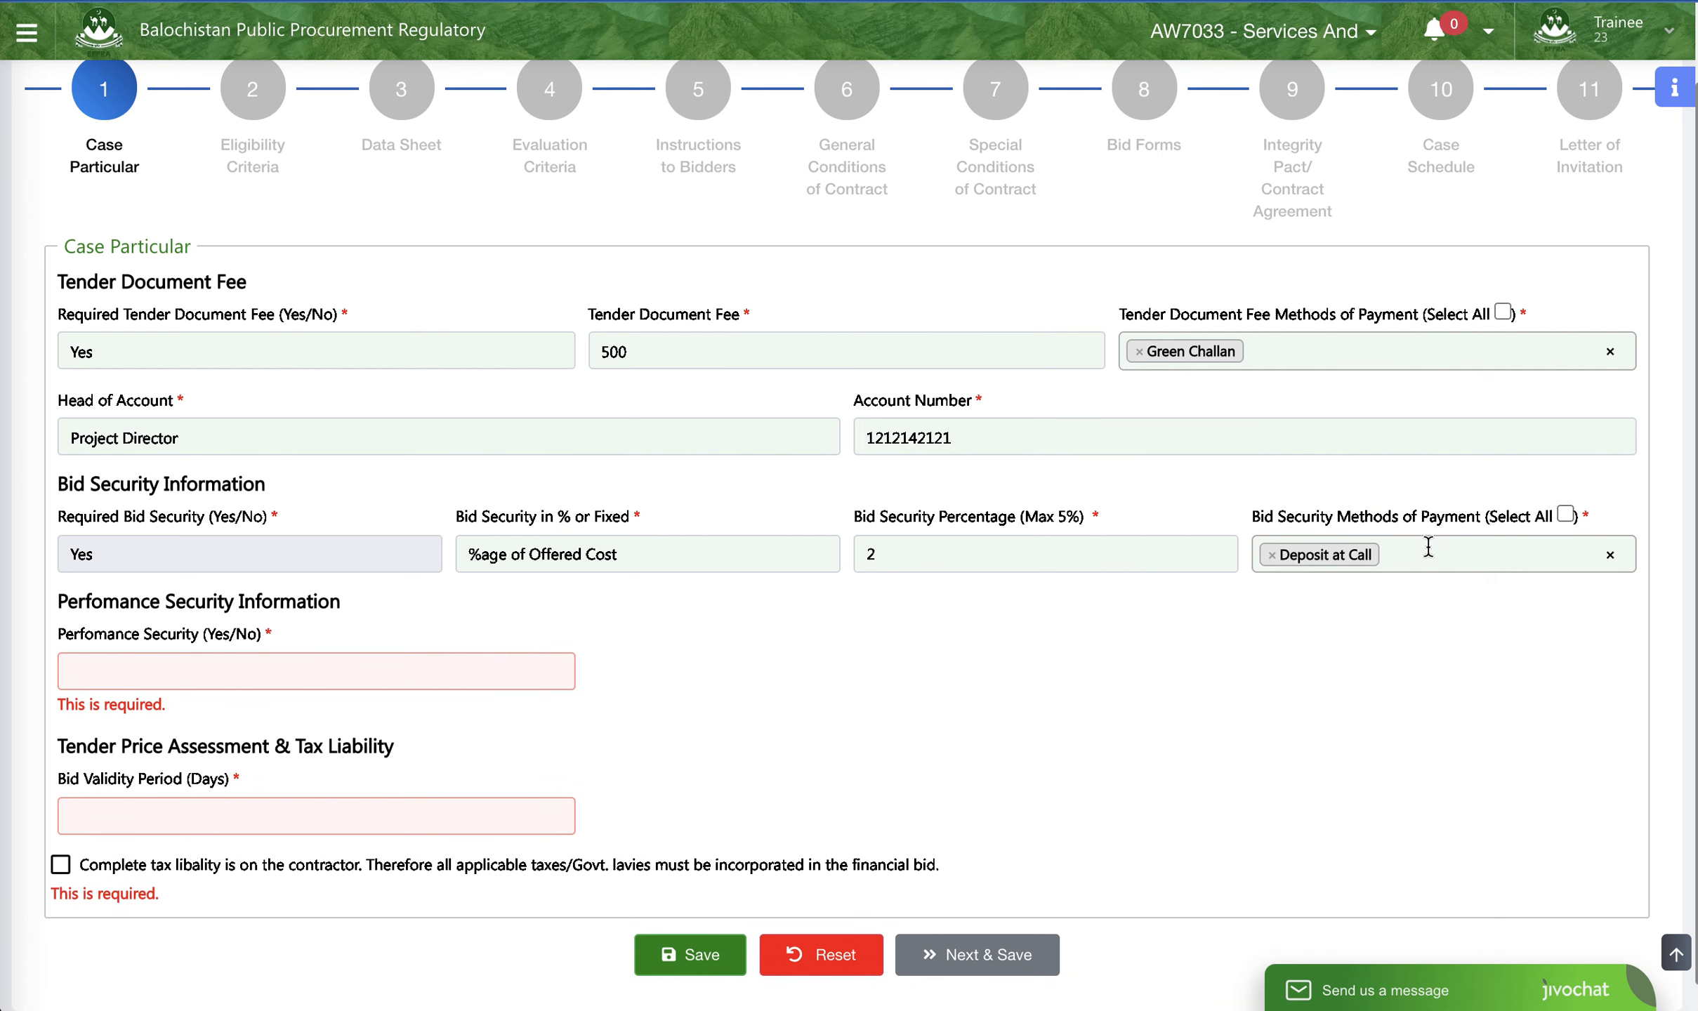
left_click(1427, 547)
left_click(1375, 603)
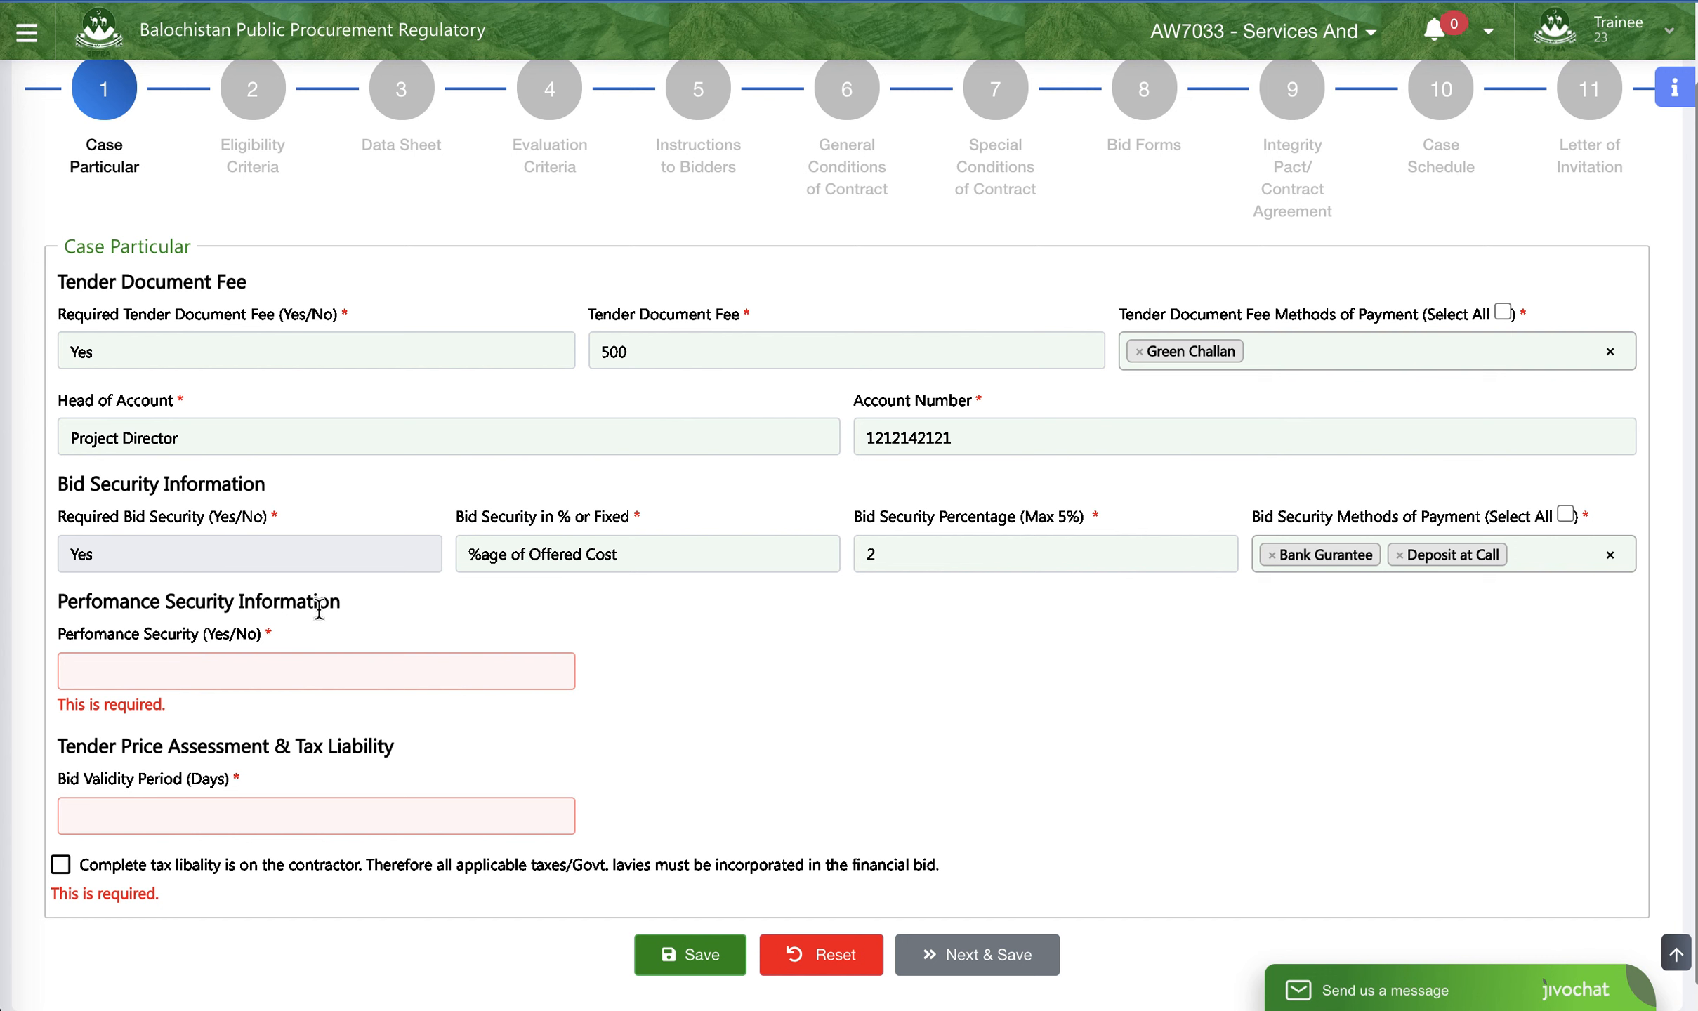
- Set performance security to No and the bid validity period to 90 days
left_click(266, 676)
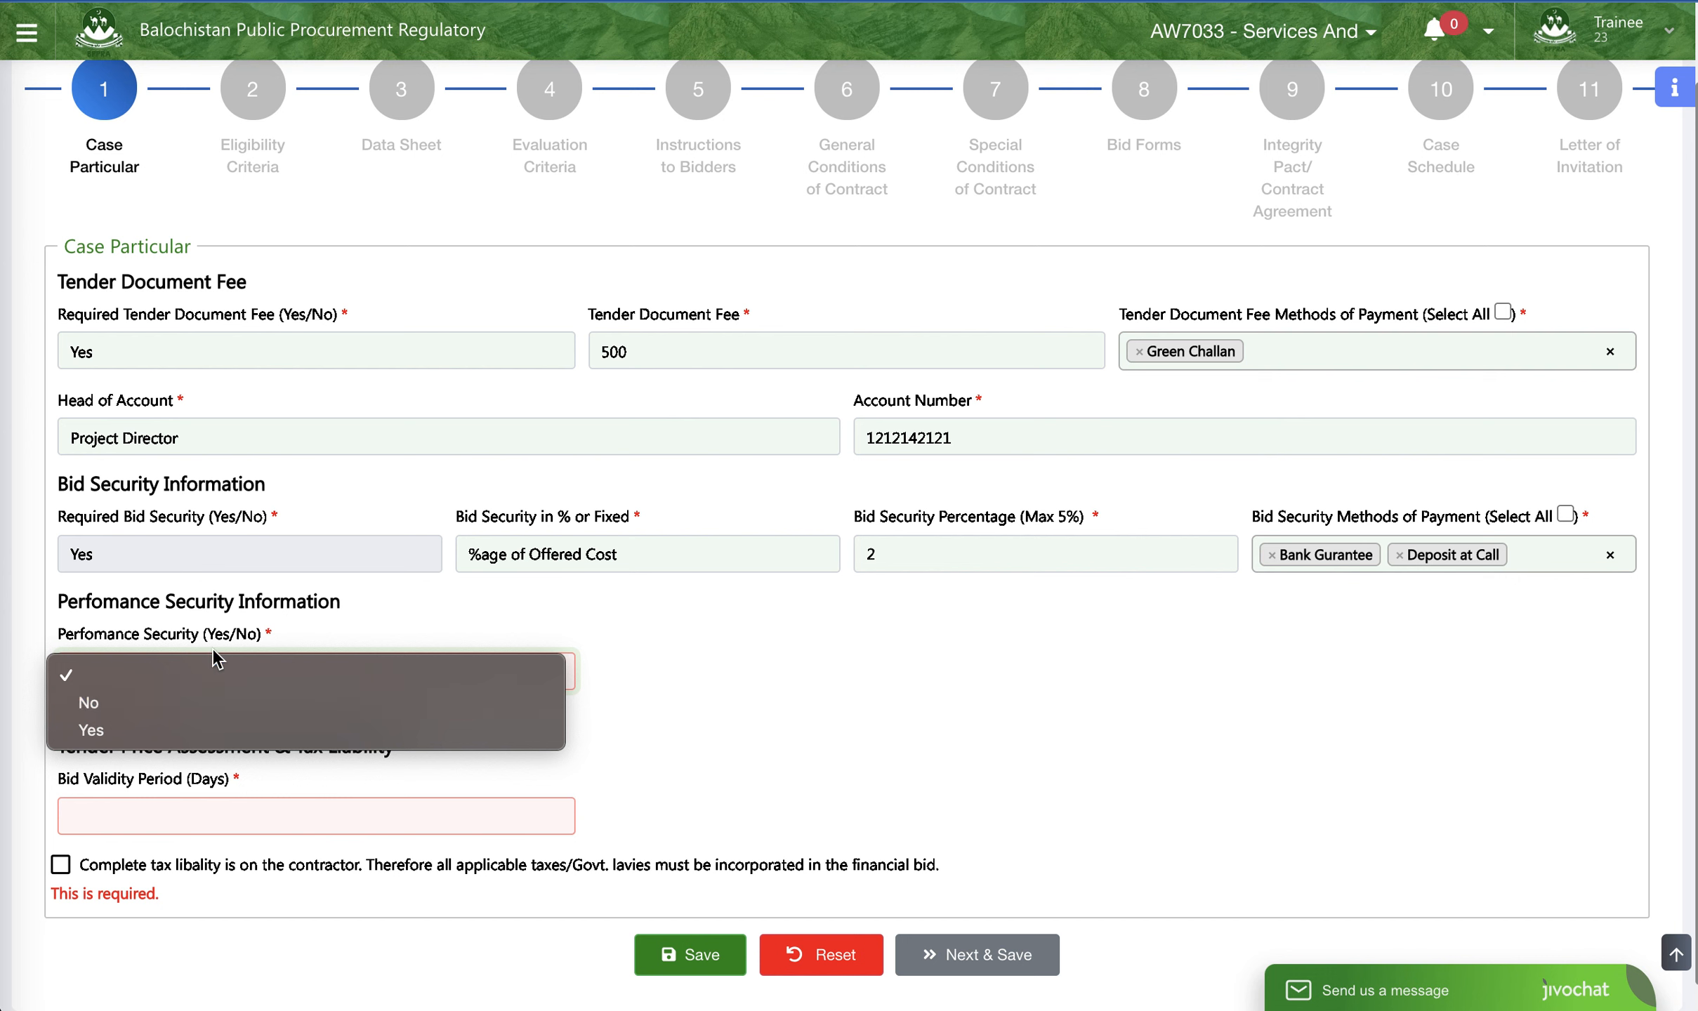
left_click(214, 703)
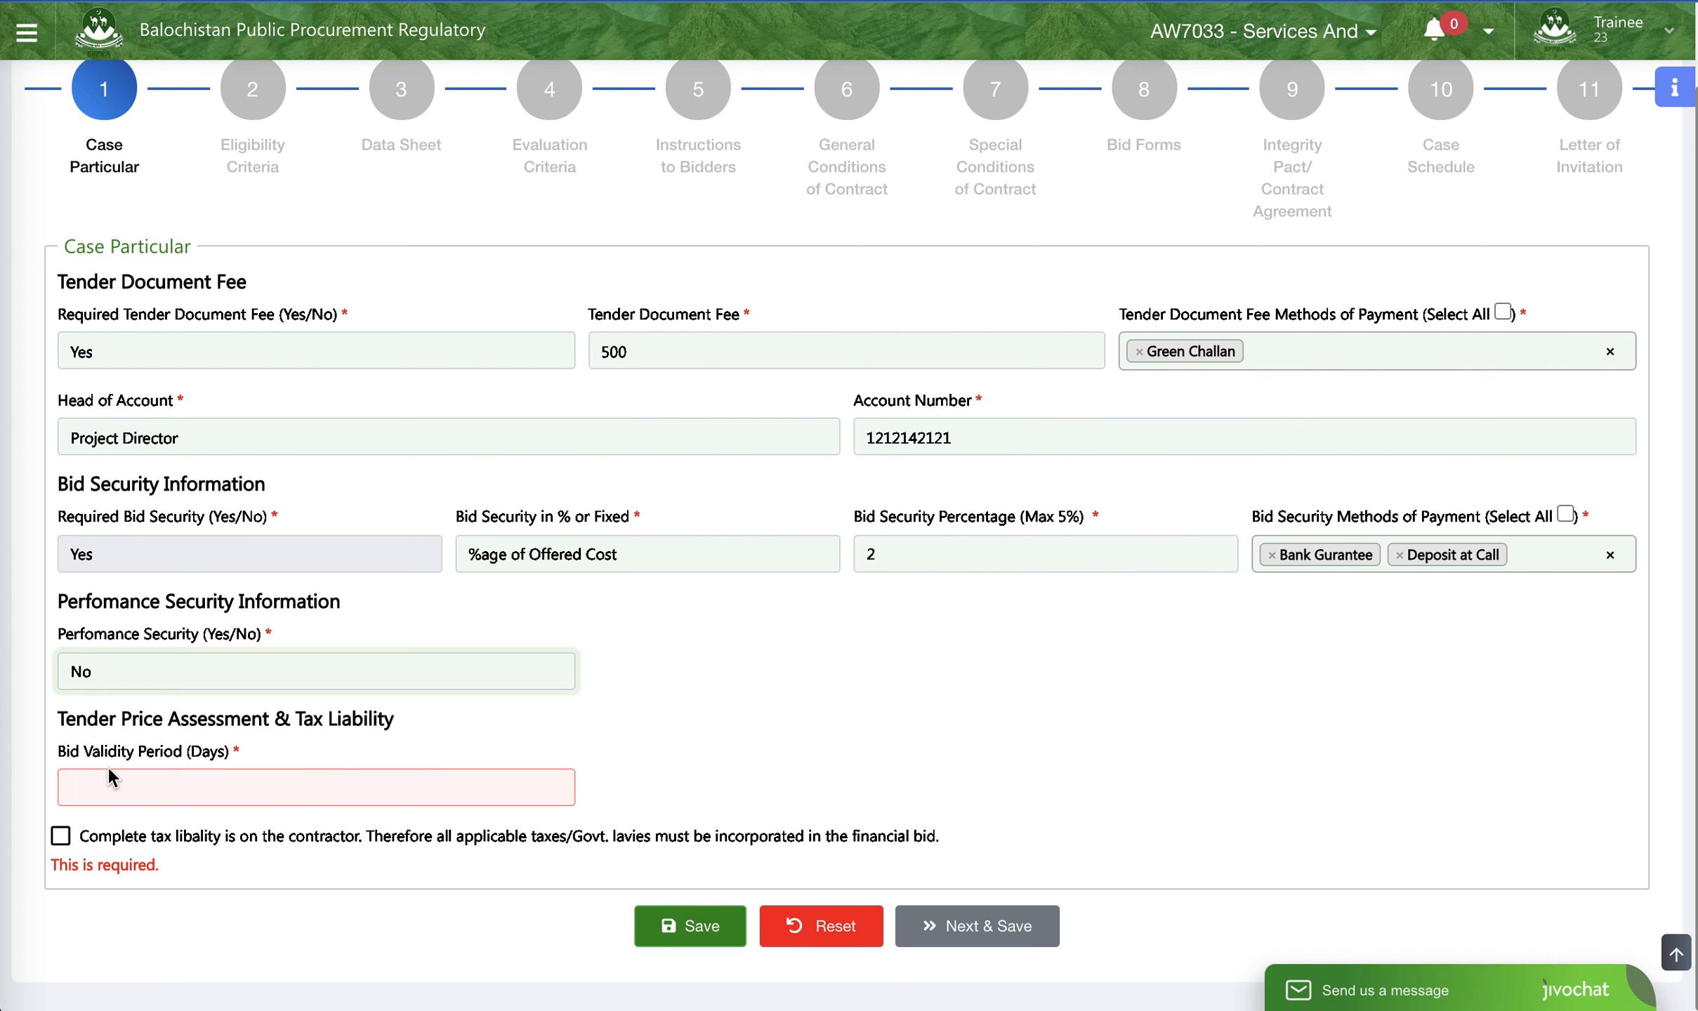
left_click(185, 792)
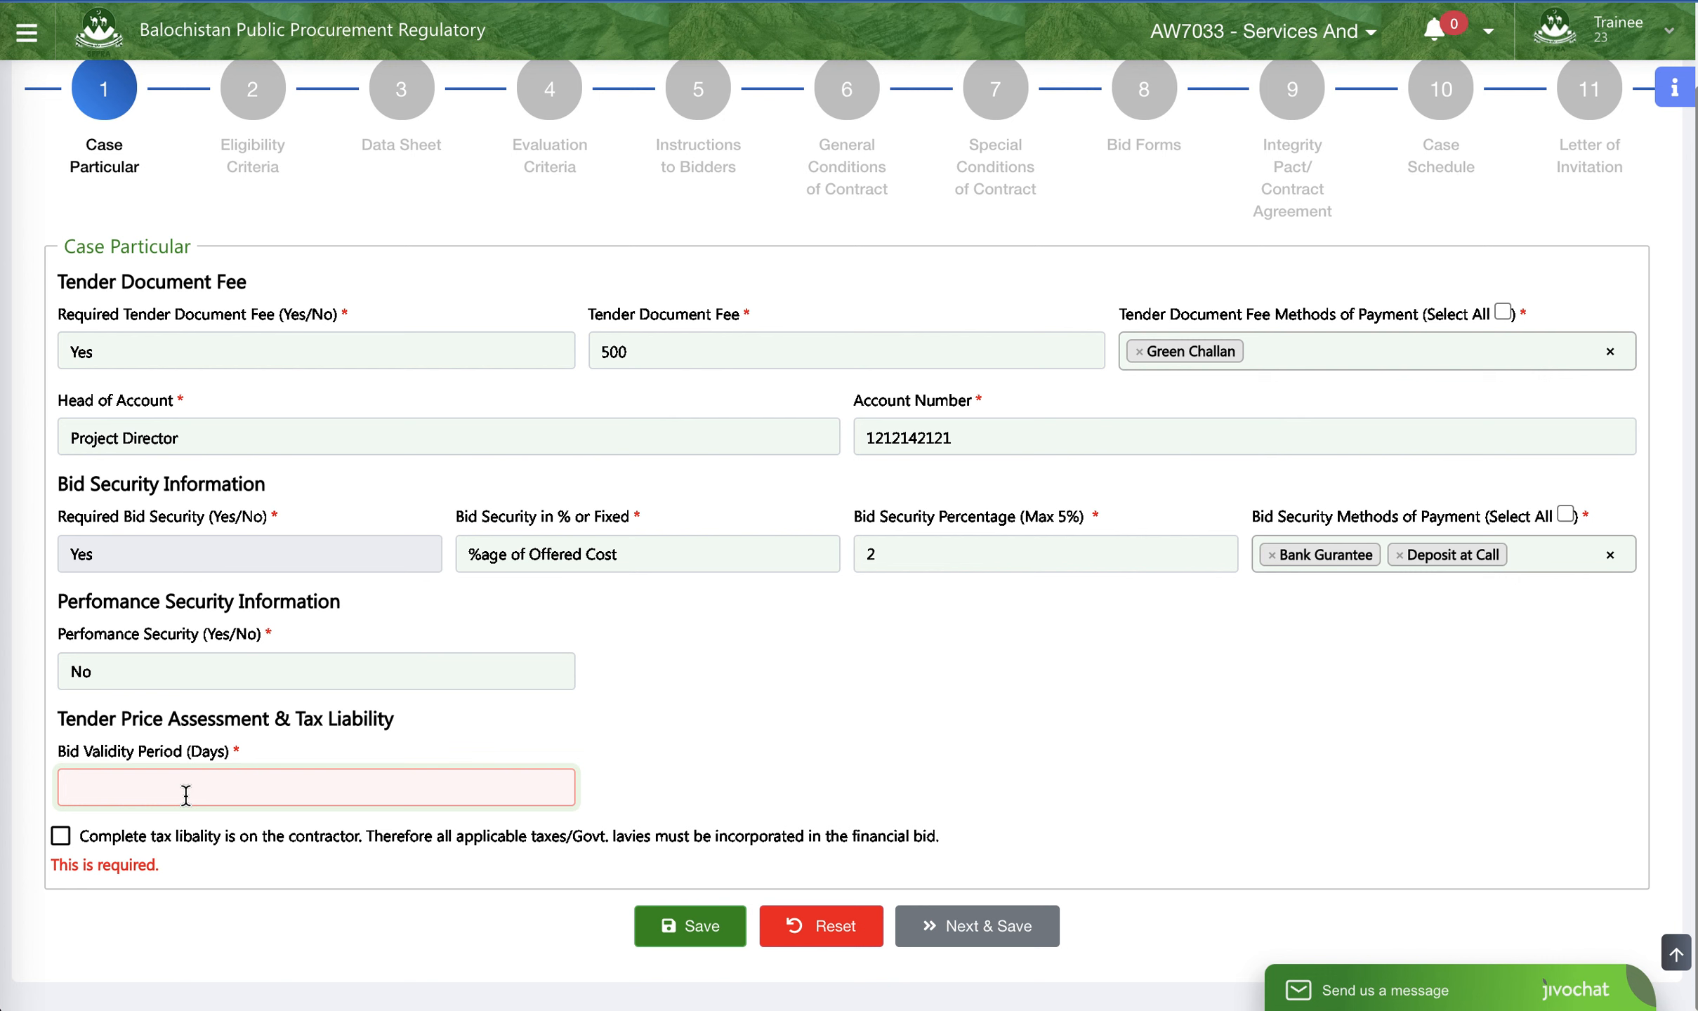
type("90")
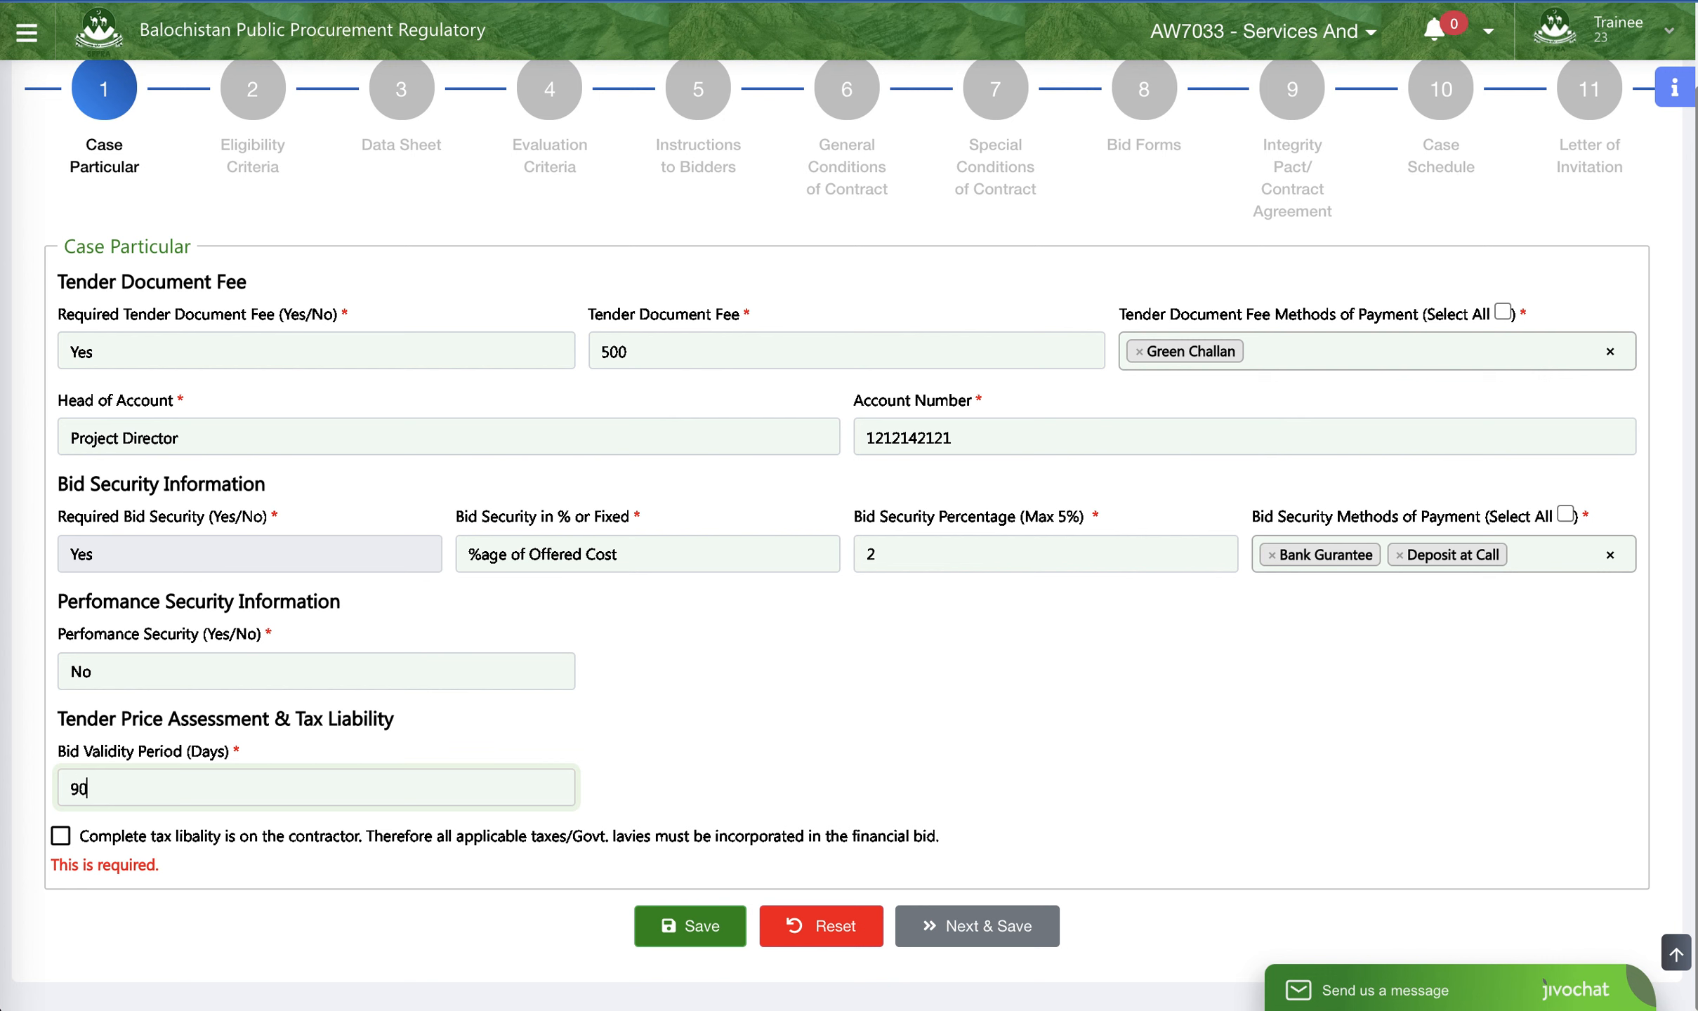
left_click(200, 858)
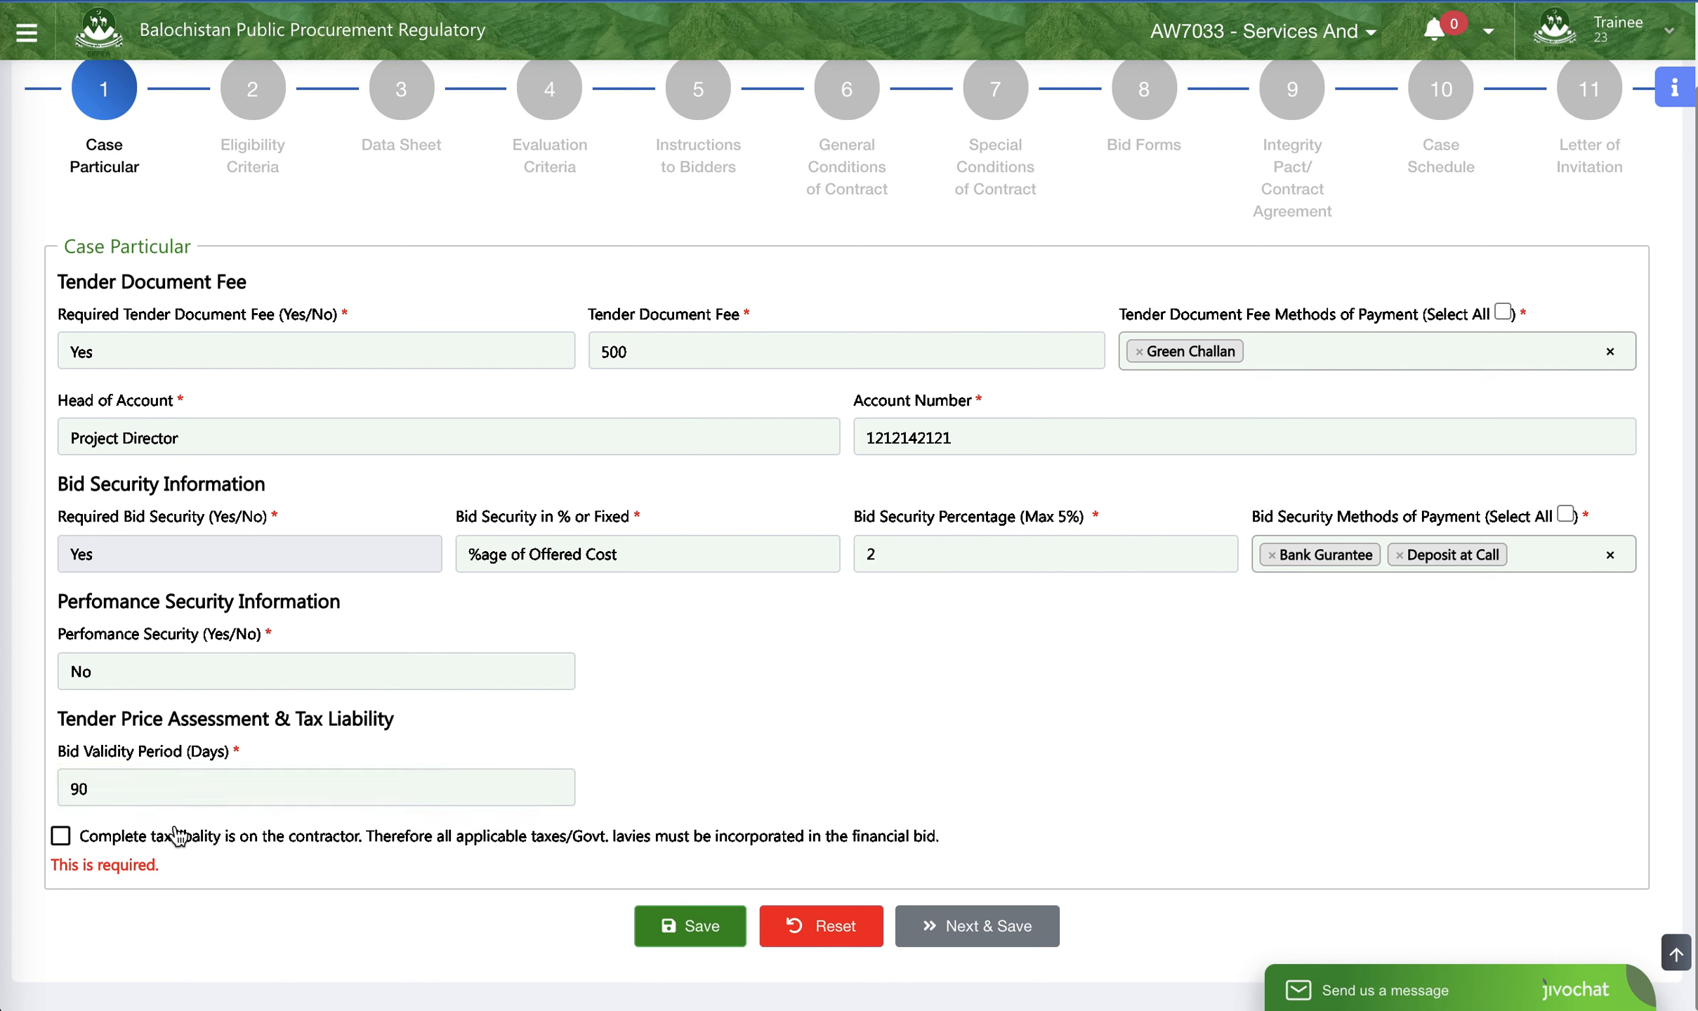
left_click_drag(56, 760, 258, 757)
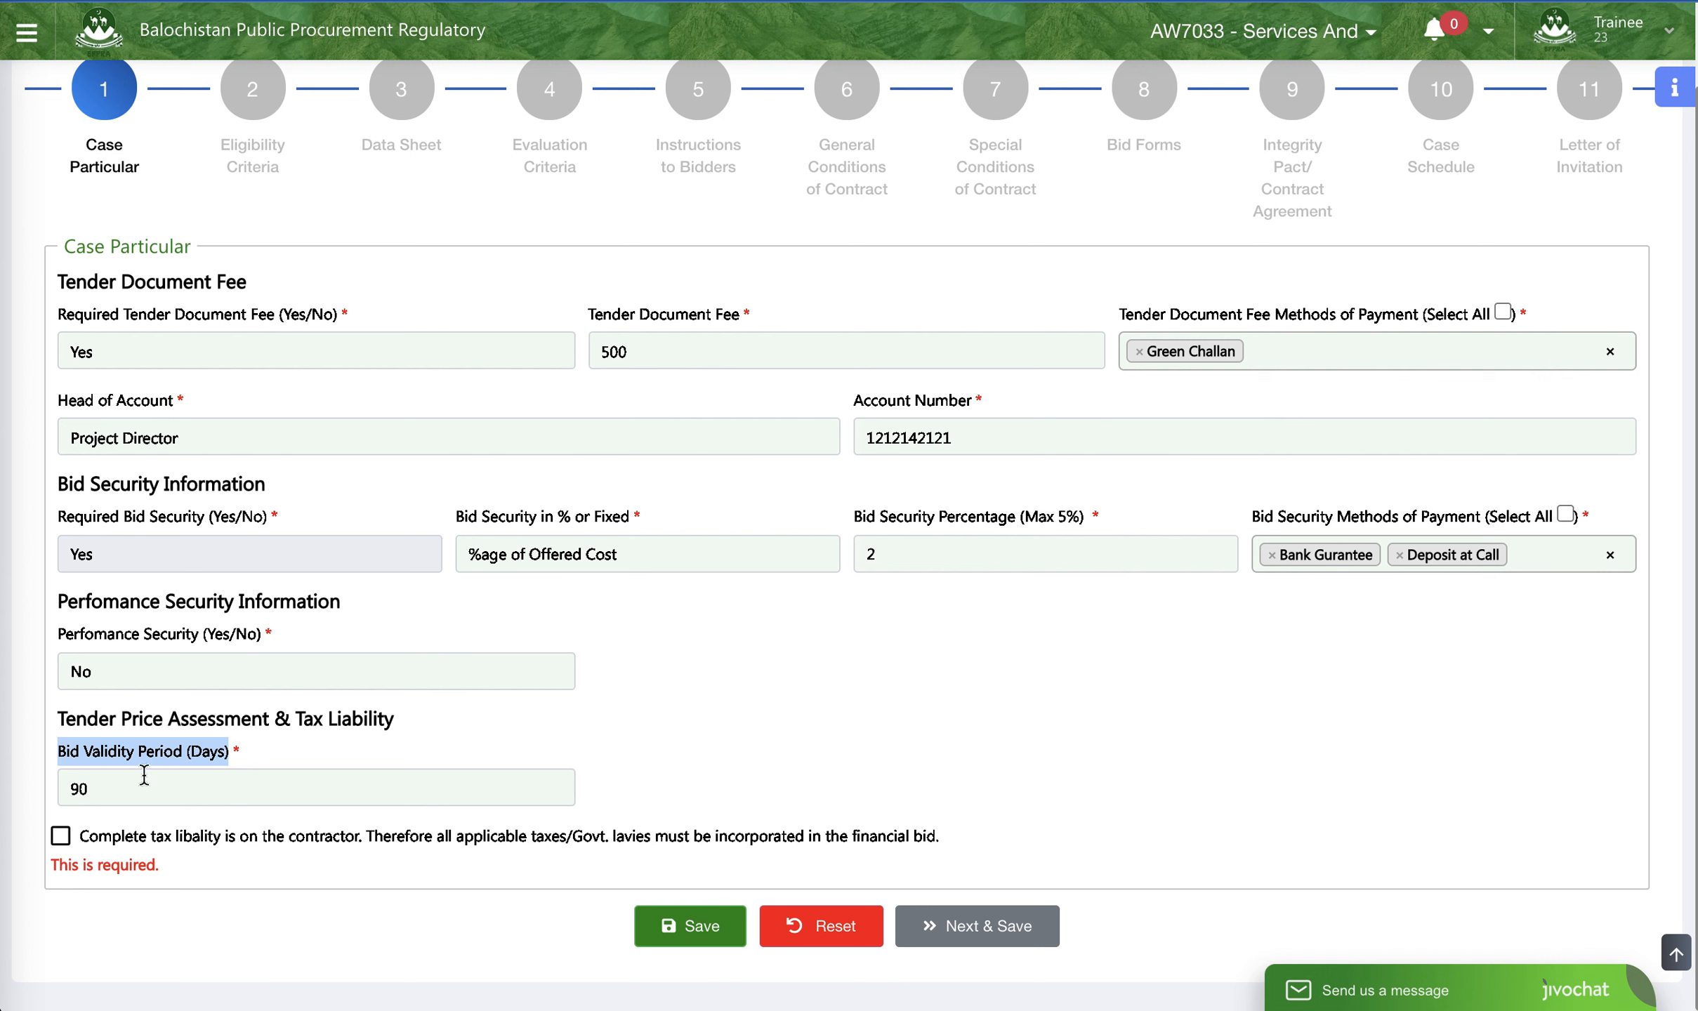
left_click(90, 787)
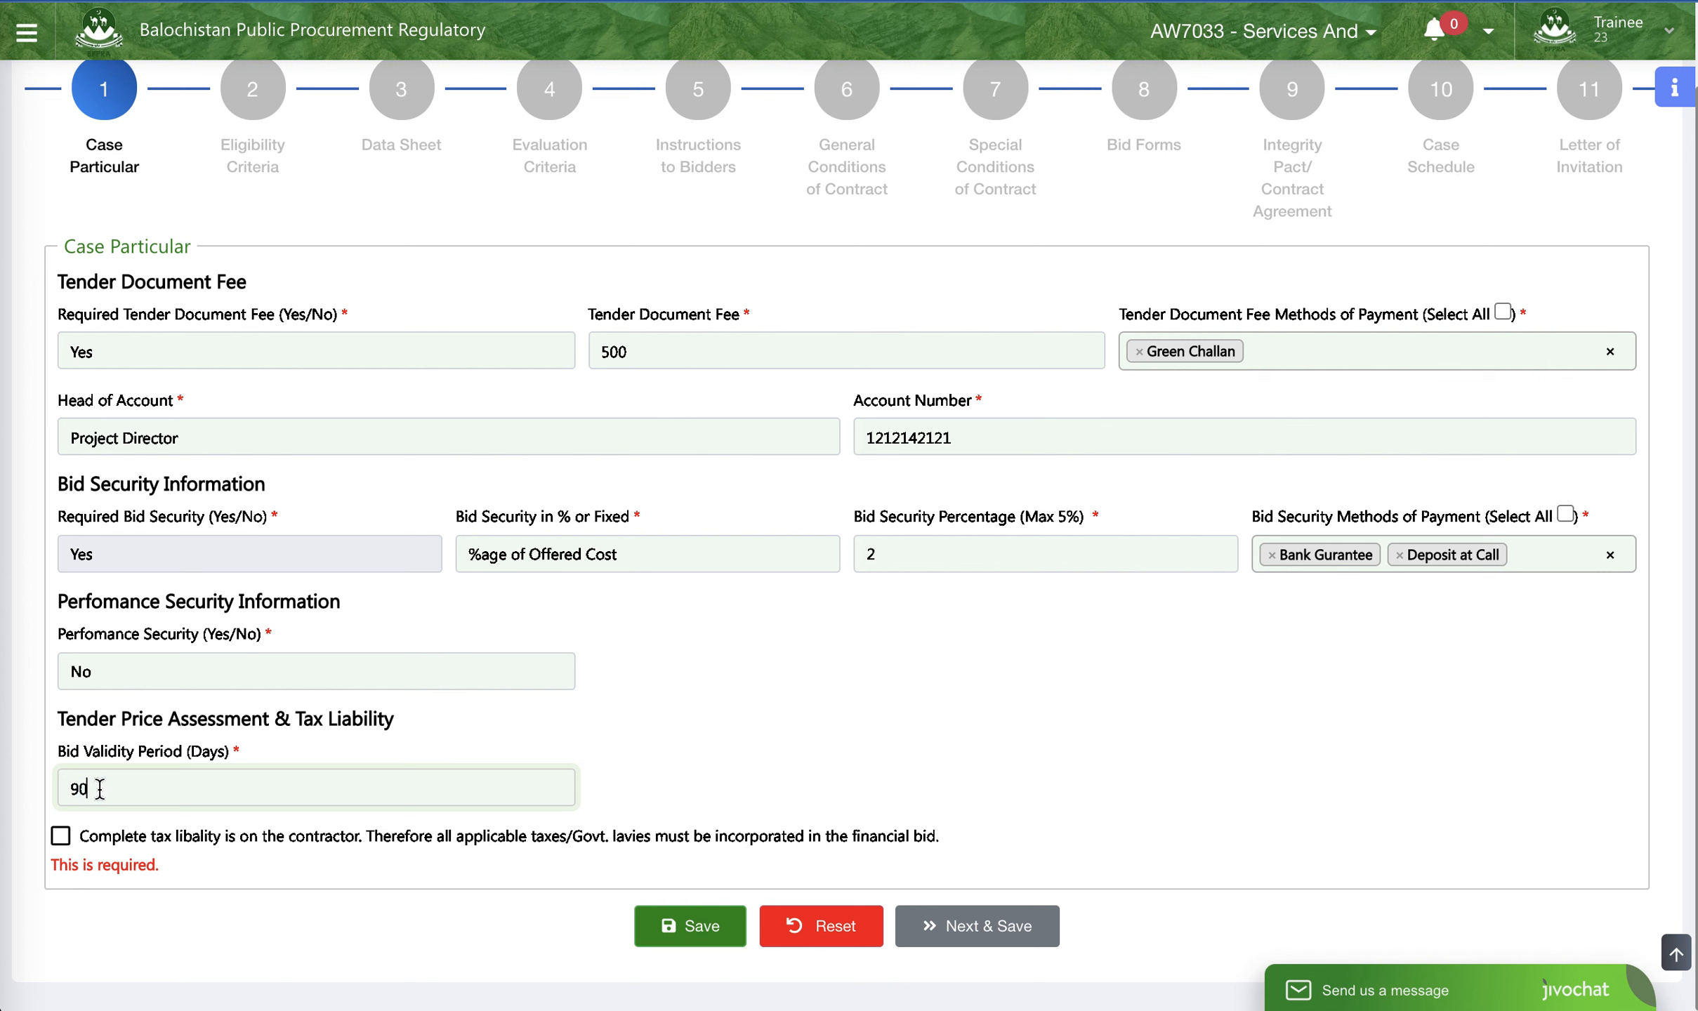
left_click_drag(72, 792, 150, 794)
- Accept the clause placing complete tax liability on the contractor, and save the case particulars to proceed to the eligibility criteria
left_click(61, 837)
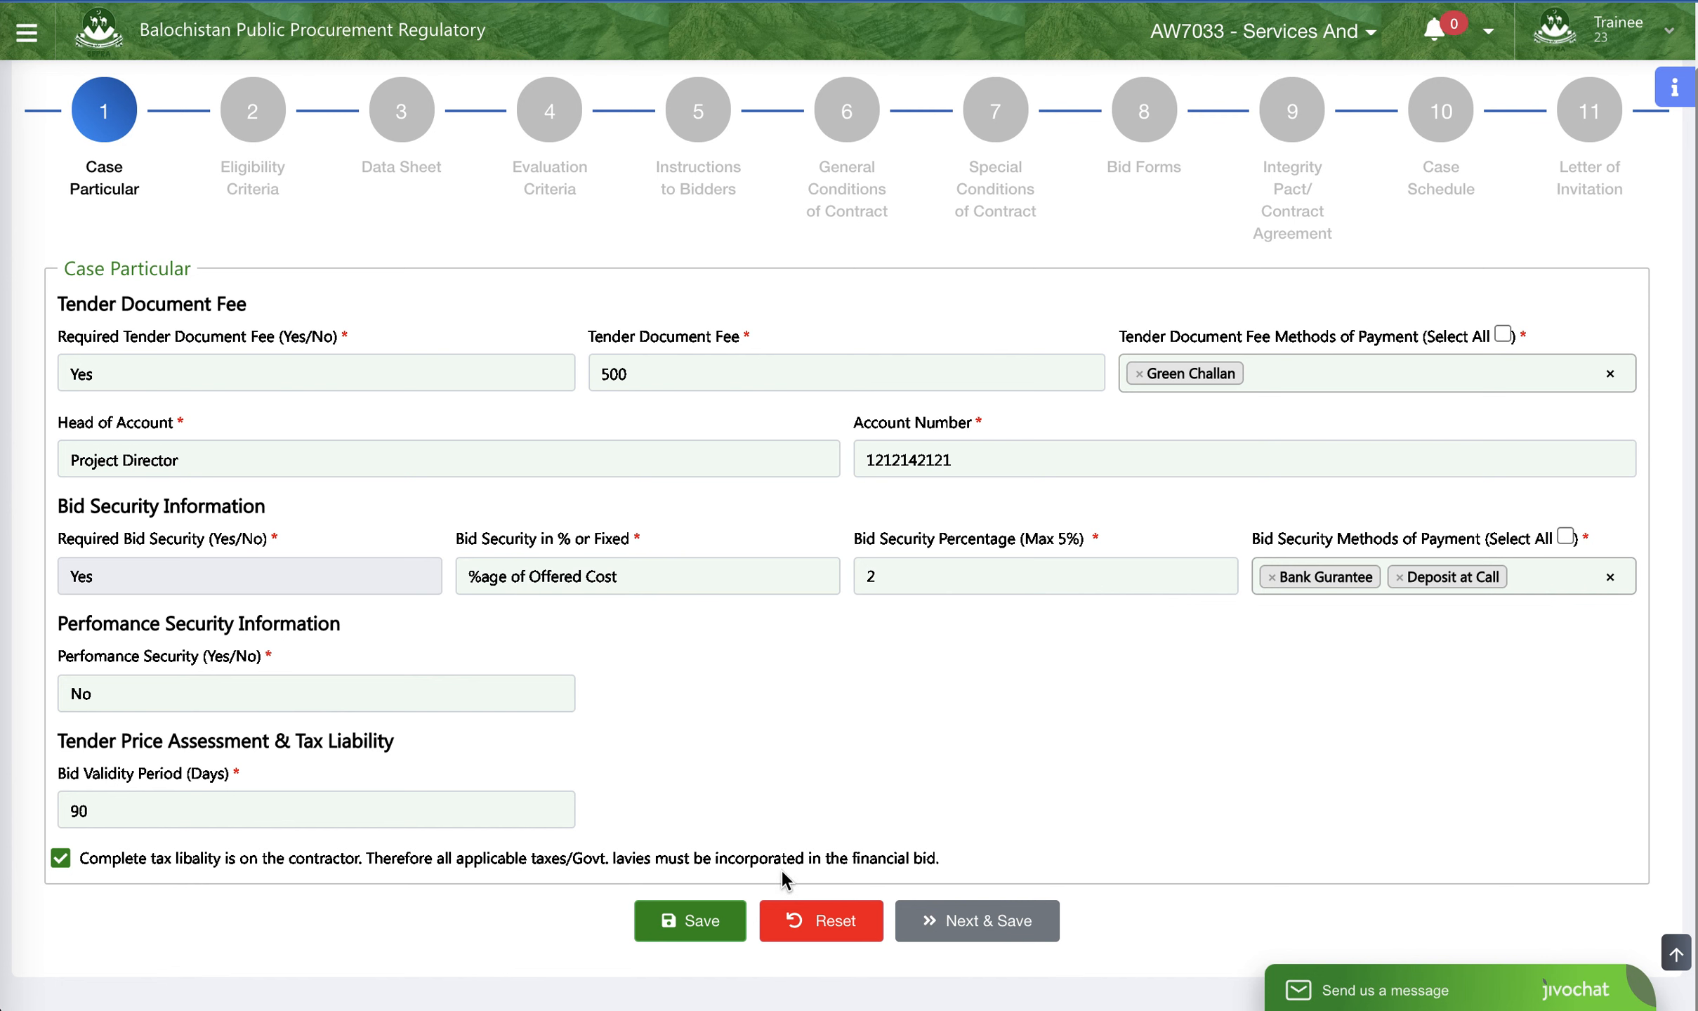
left_click_drag(956, 863, 375, 837)
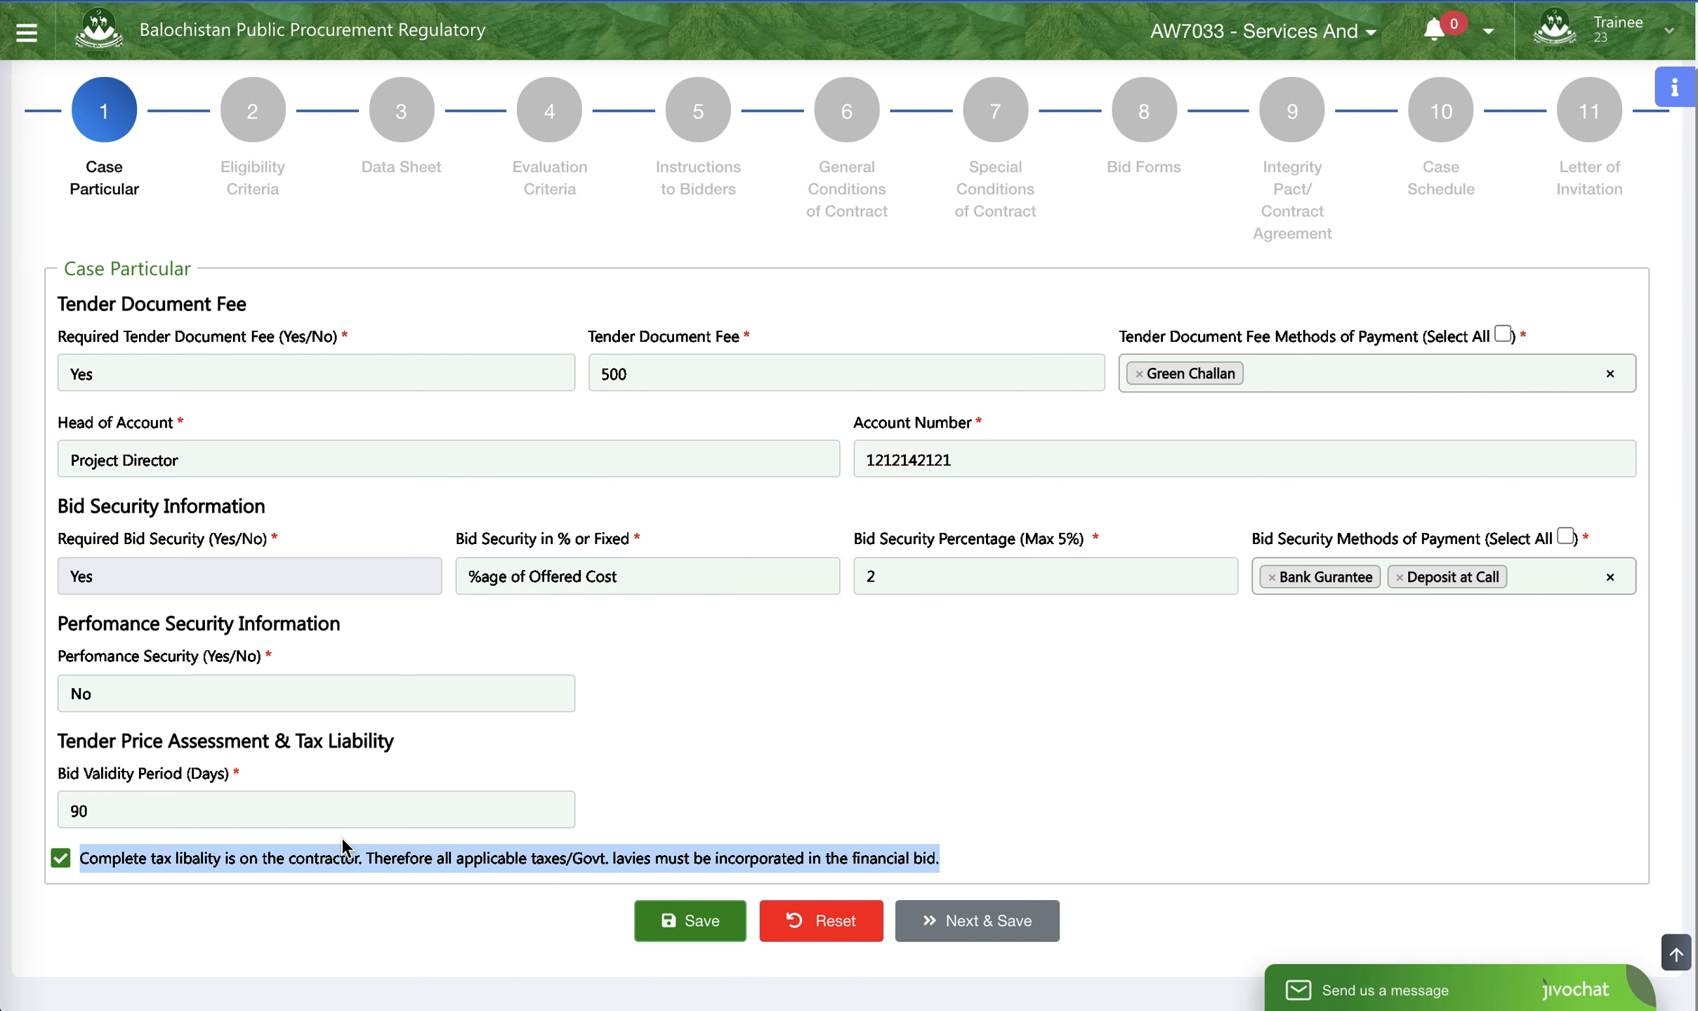
left_click(740, 789)
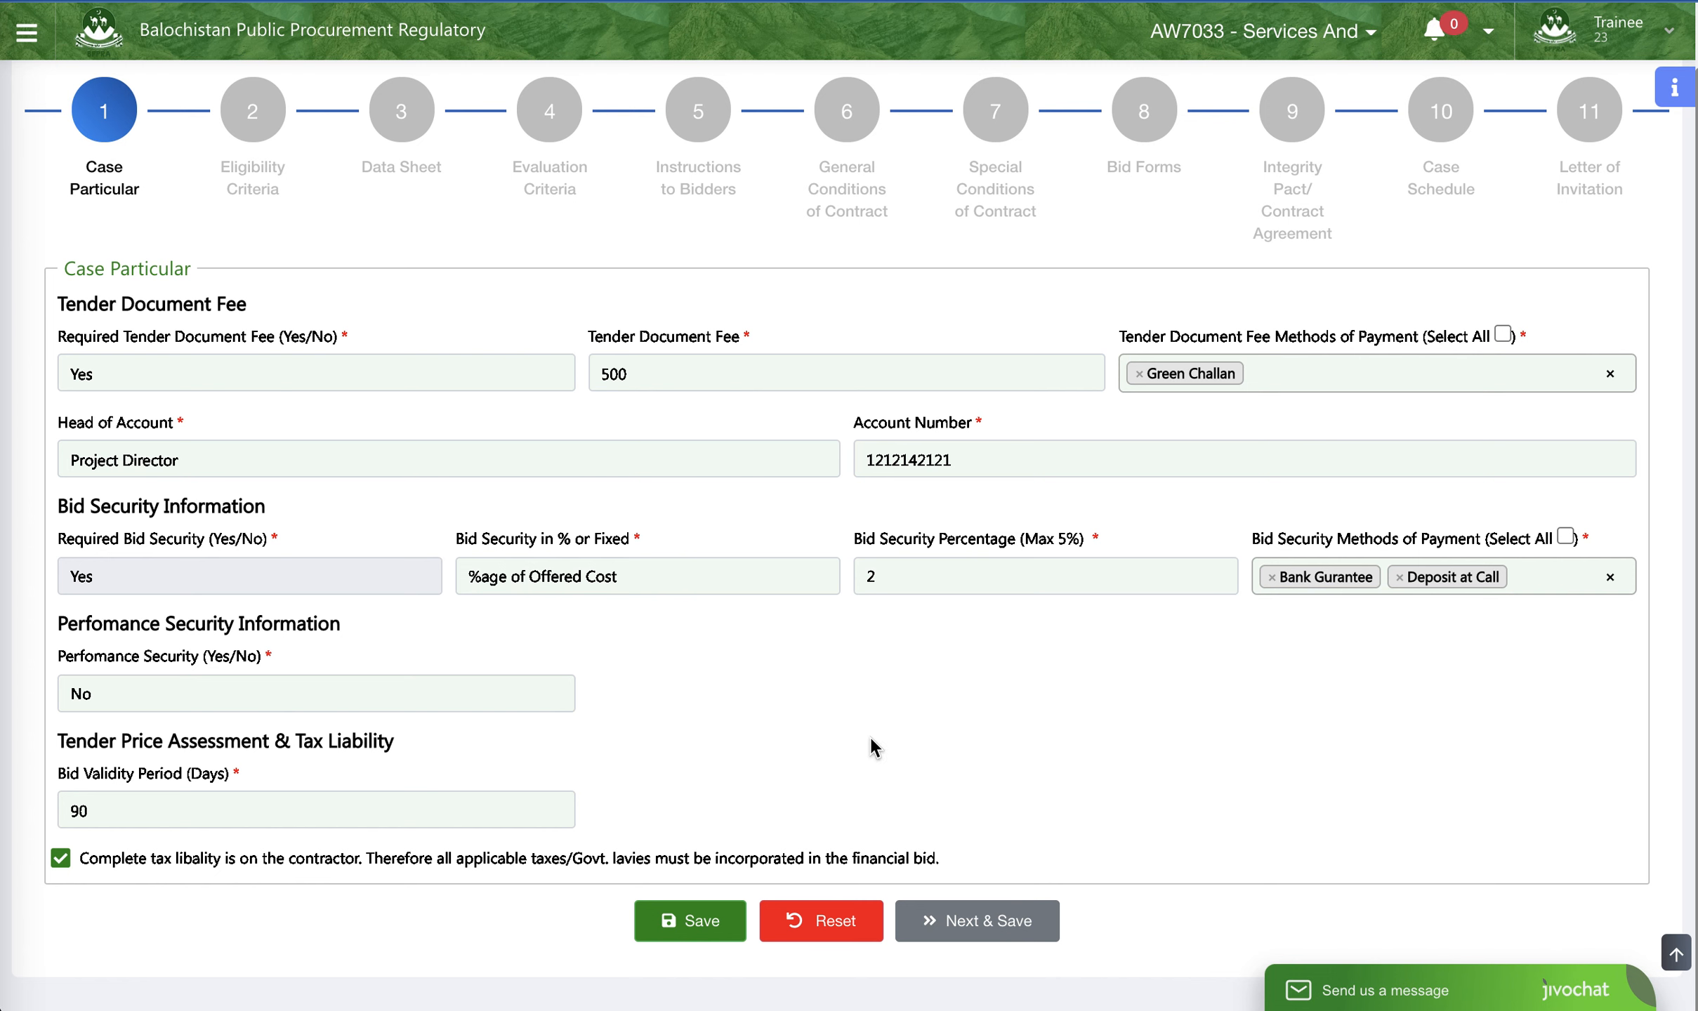
left_click(950, 916)
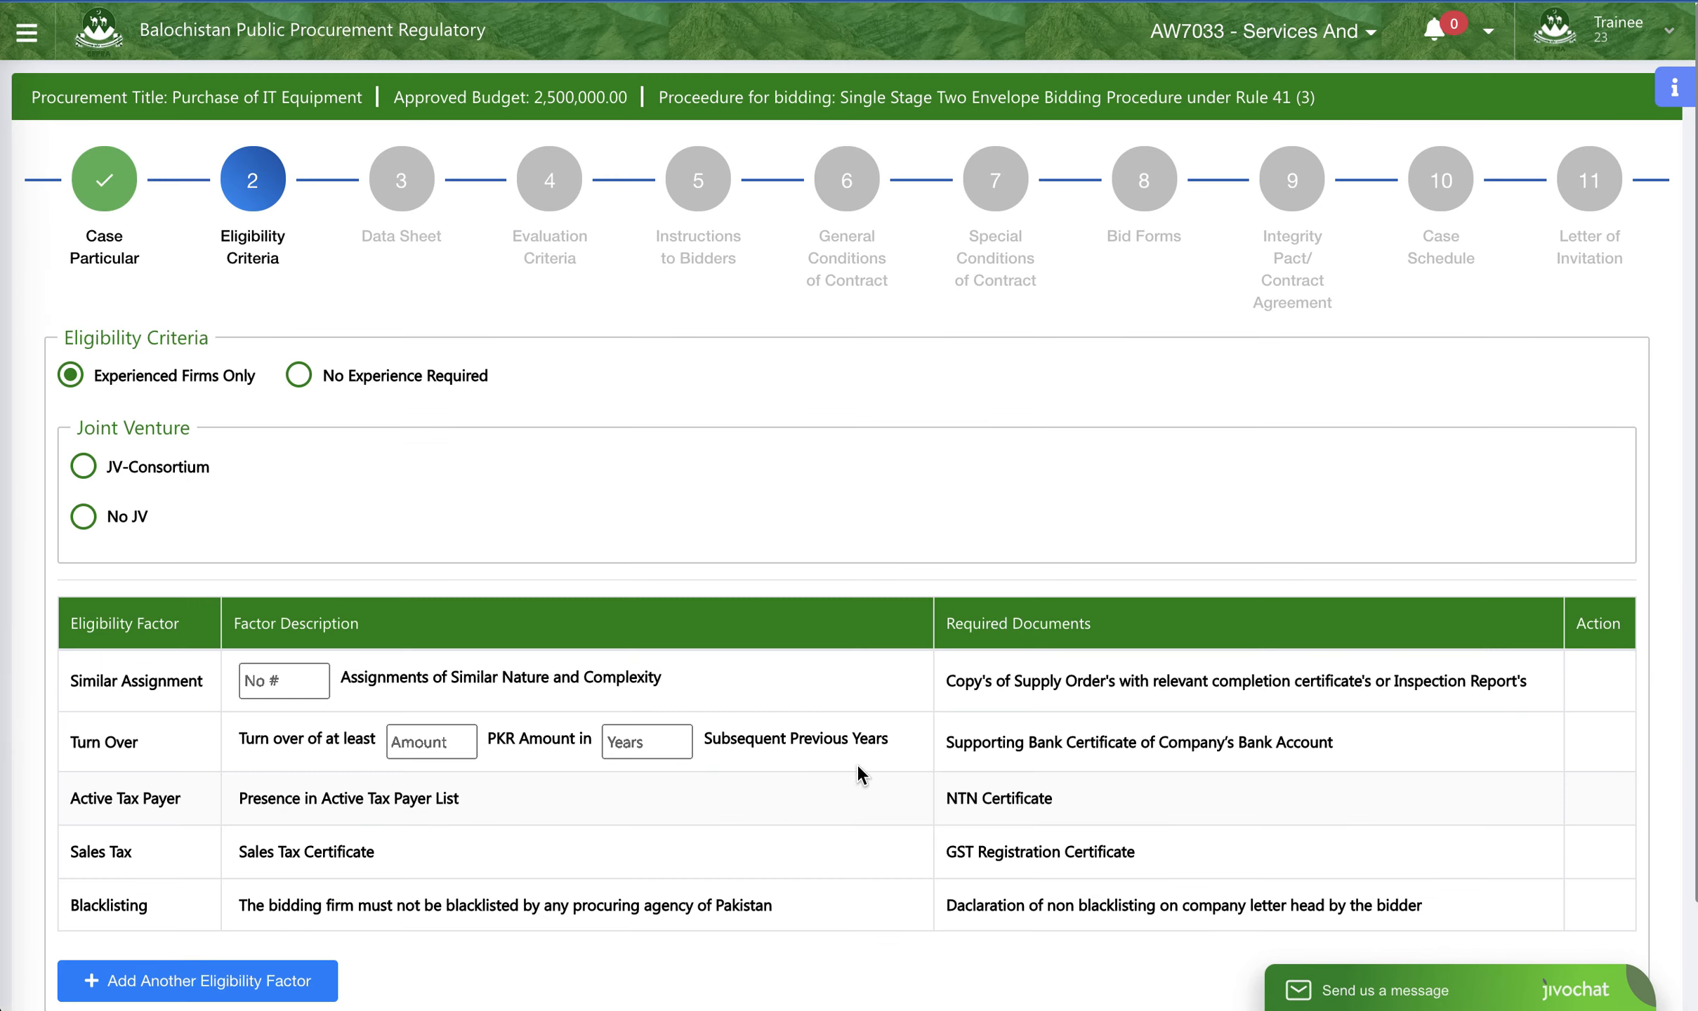
- Switch the eligibility criteria to No Experience Required
scroll(335, 219, "down", 2)
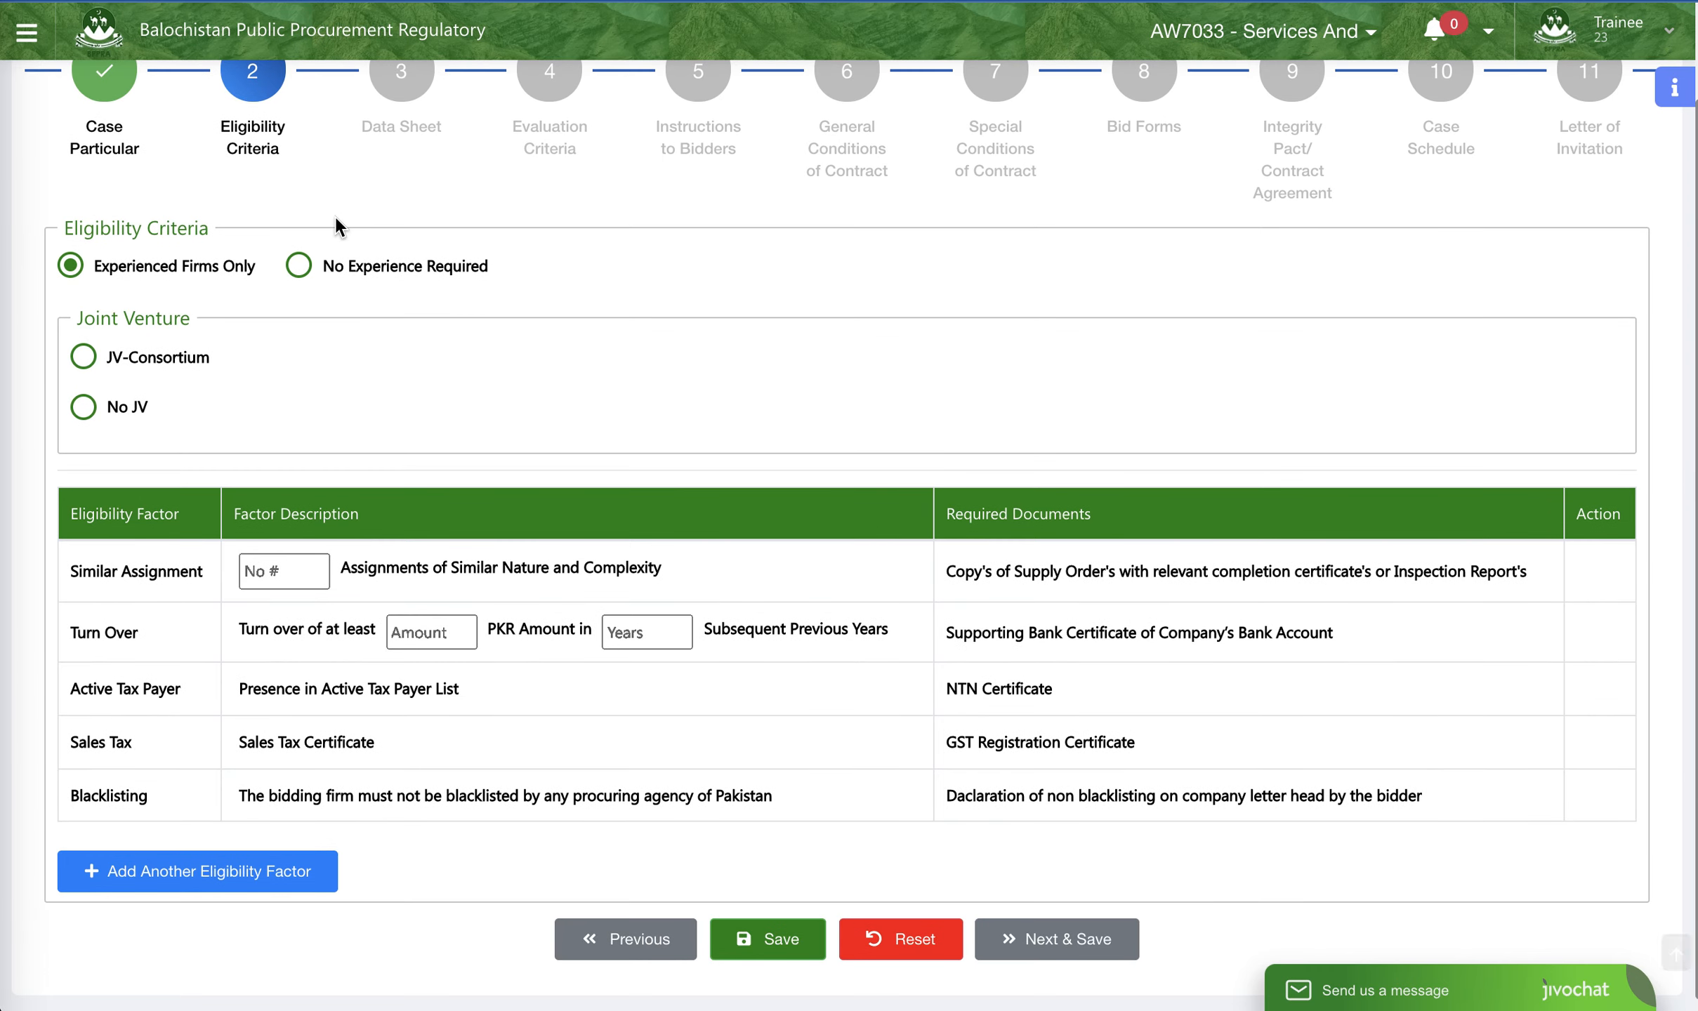
scroll(336, 219, "up", 2)
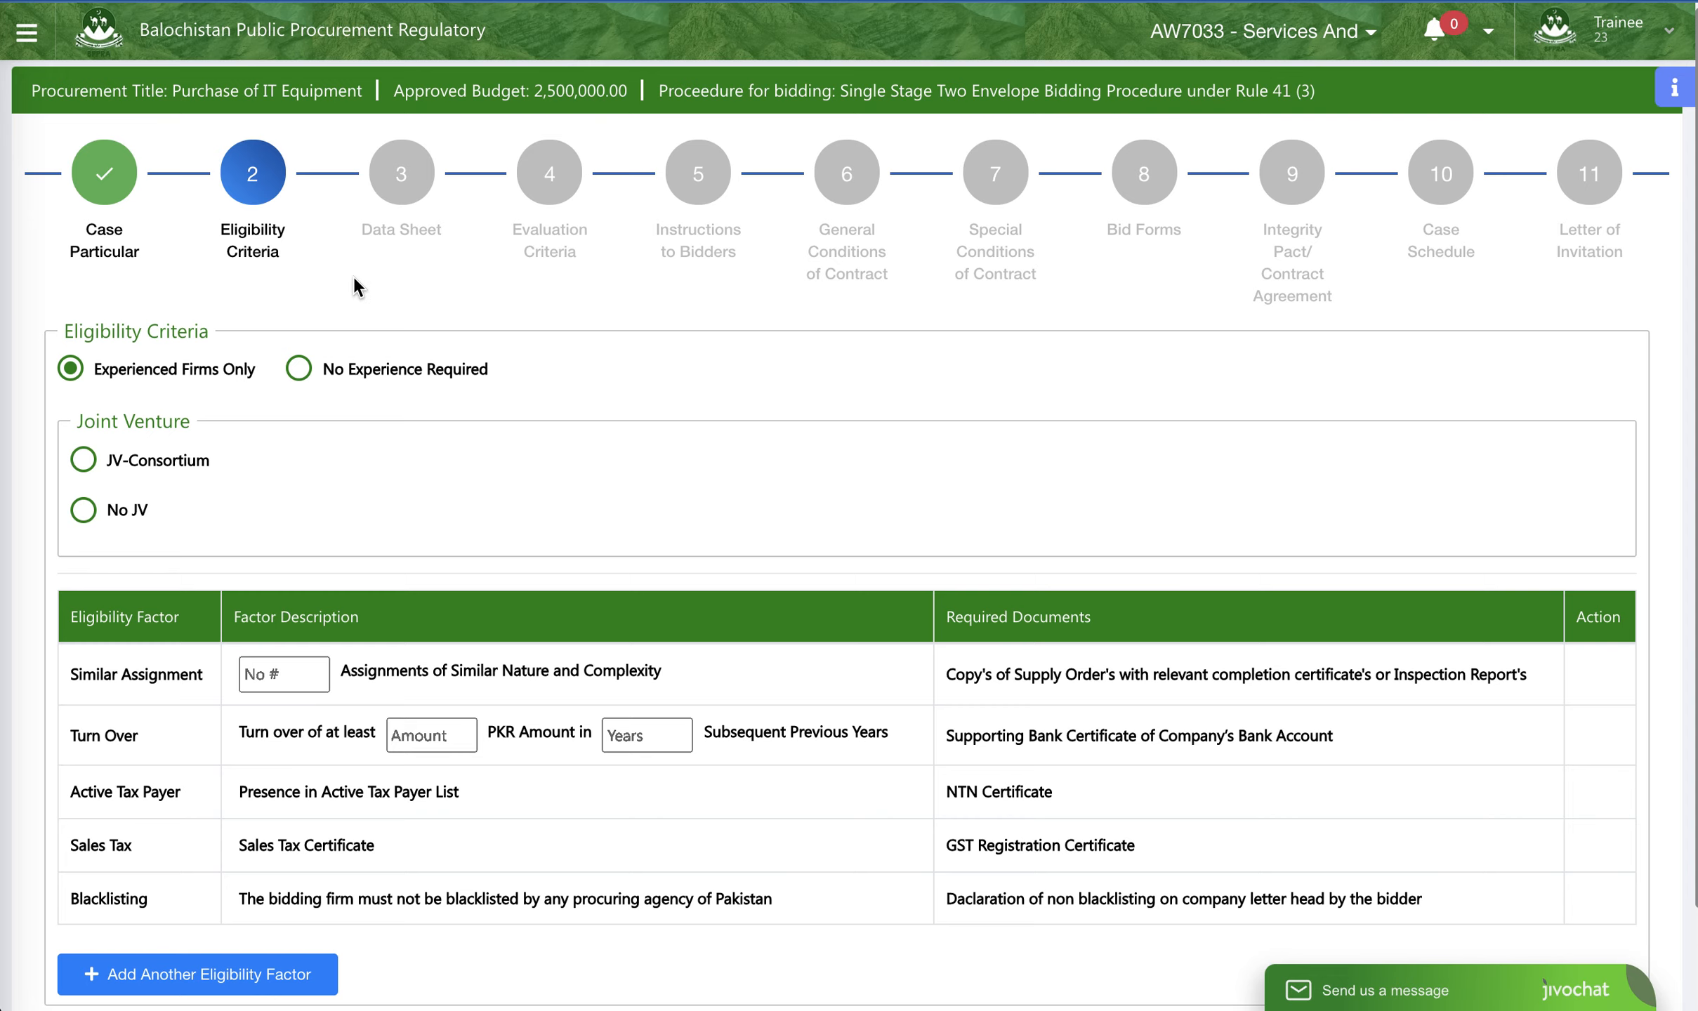
scroll(344, 288, "down", 1)
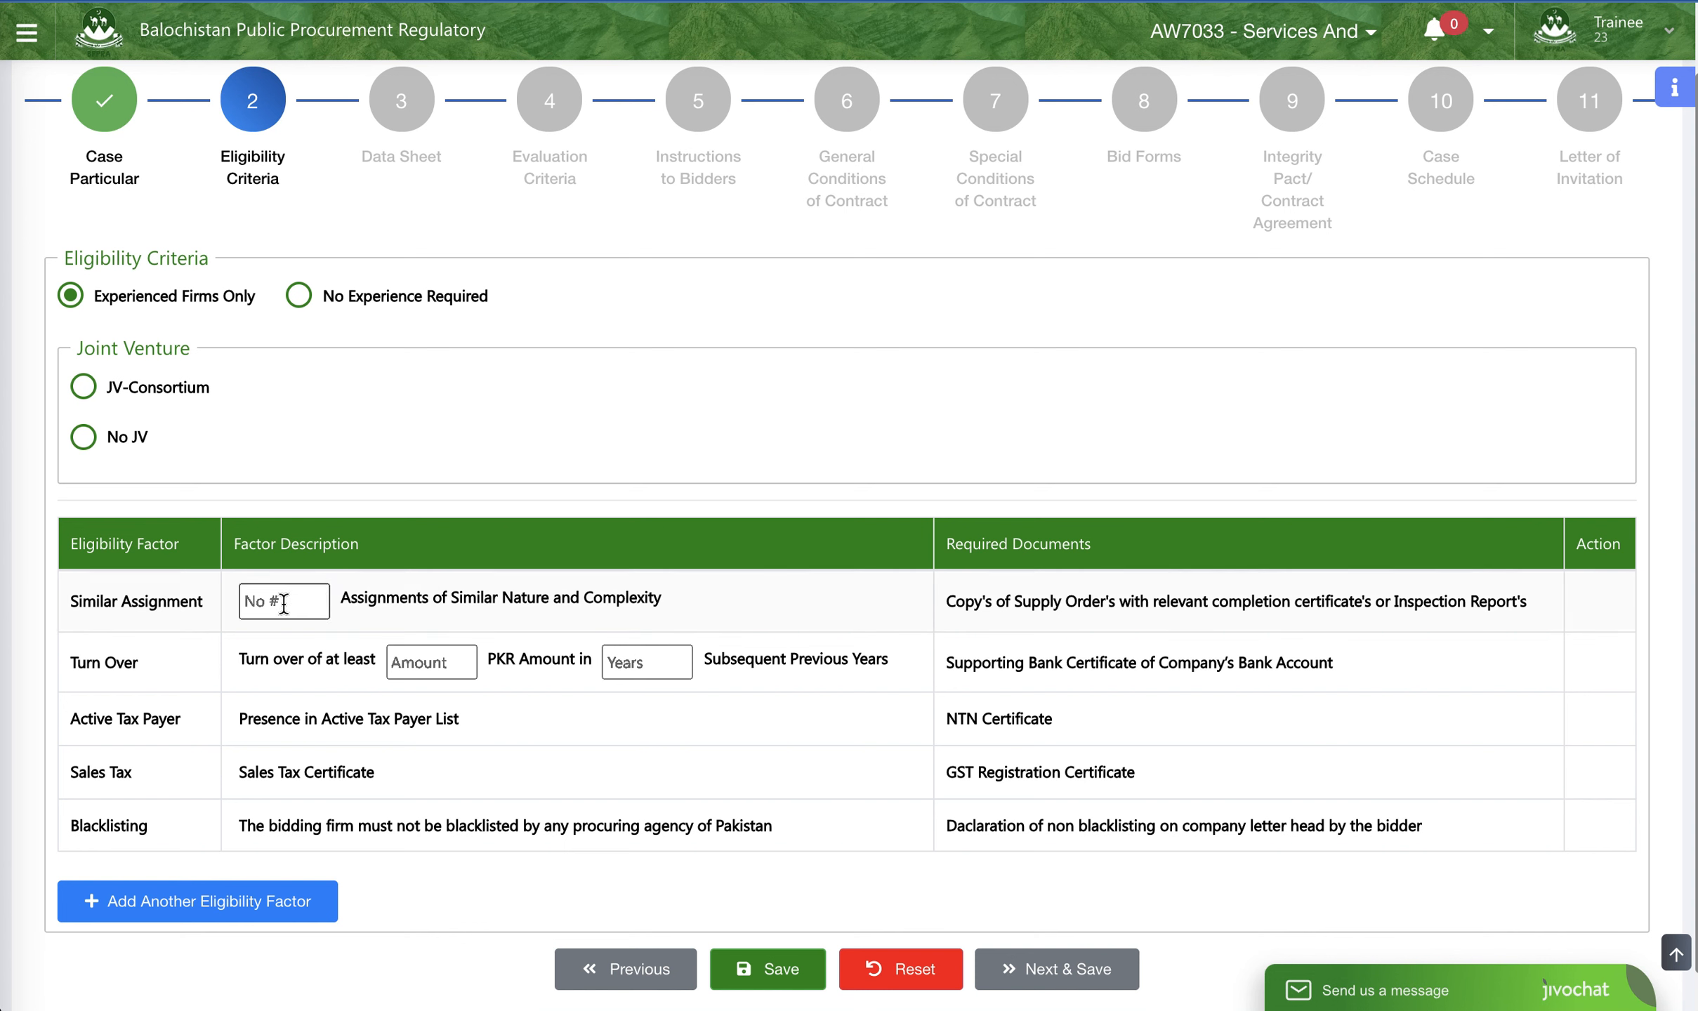
left_click(300, 296)
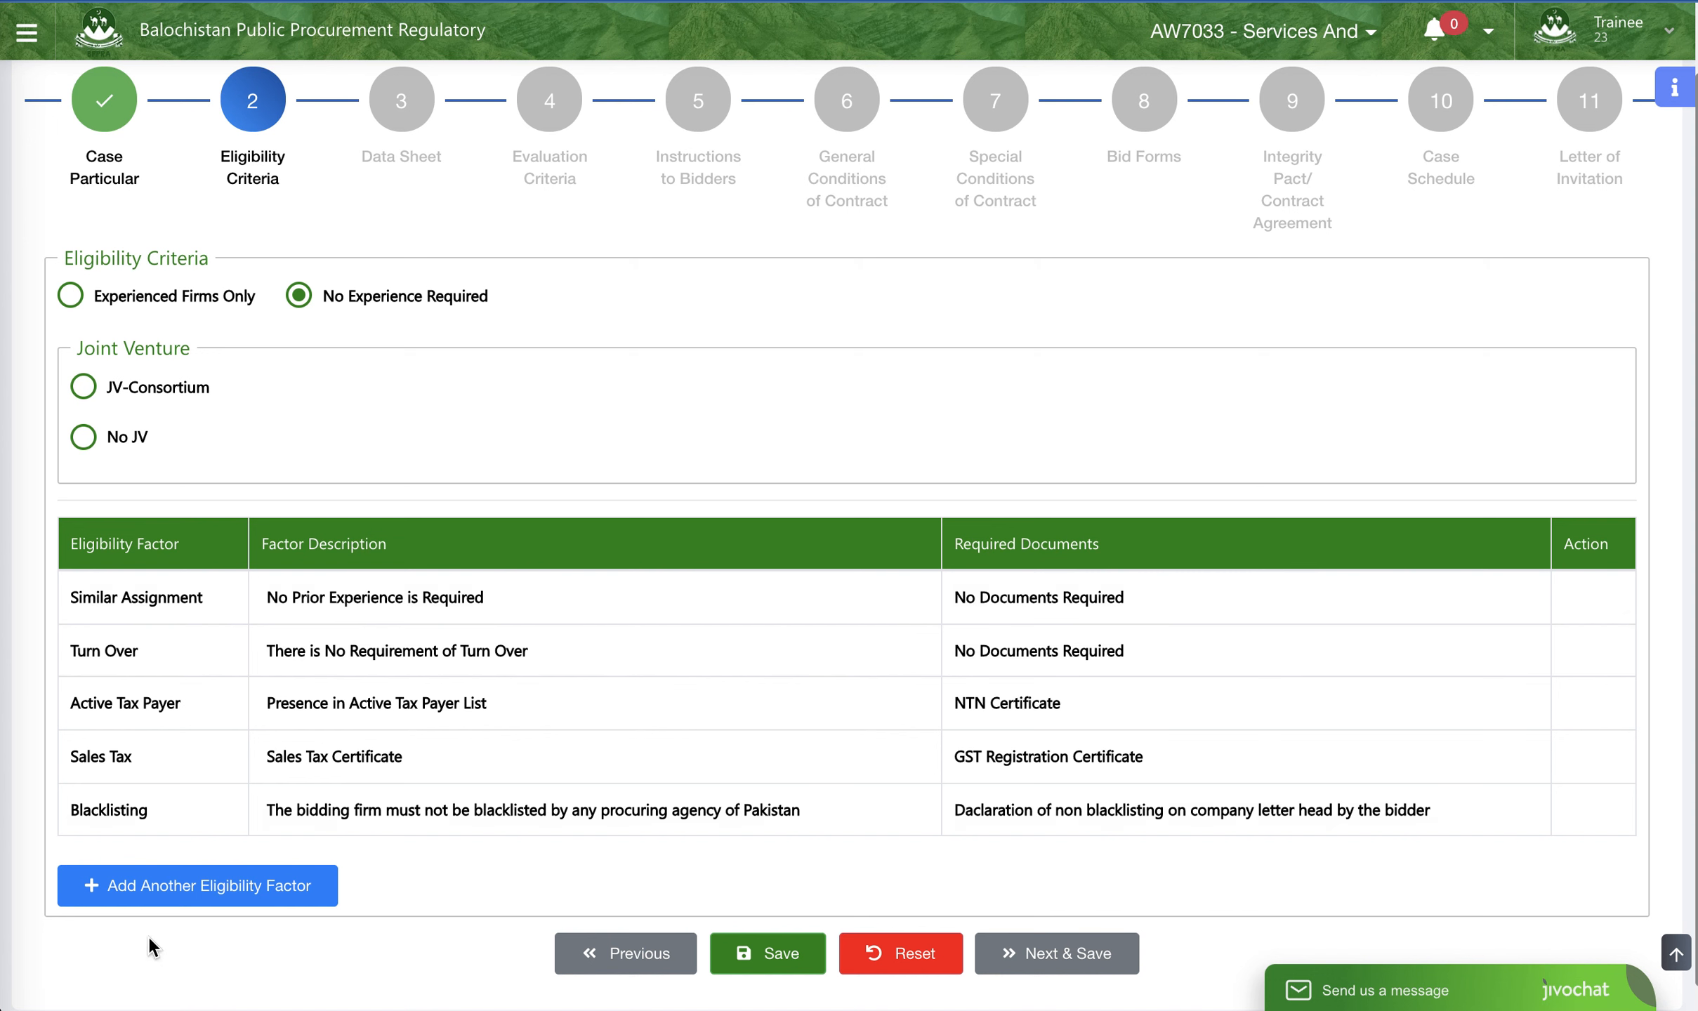
- Open the entry fields for another eligibility factor and view the available Partners options
left_click(155, 895)
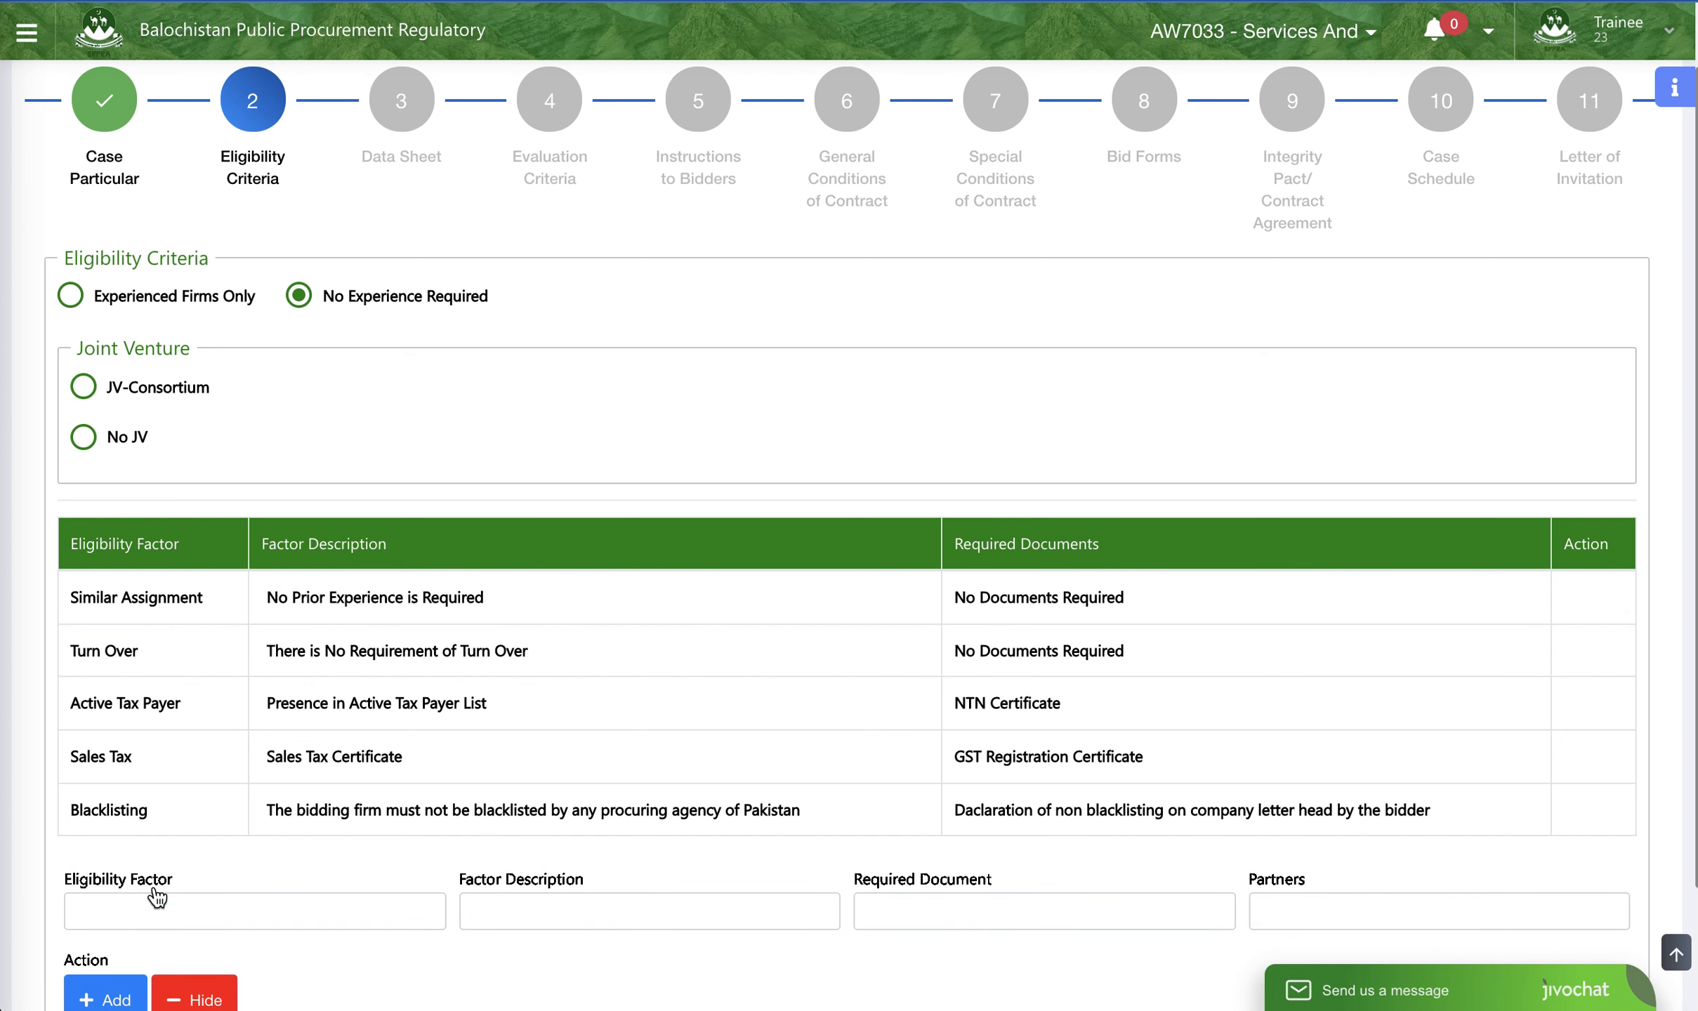
left_click(160, 913)
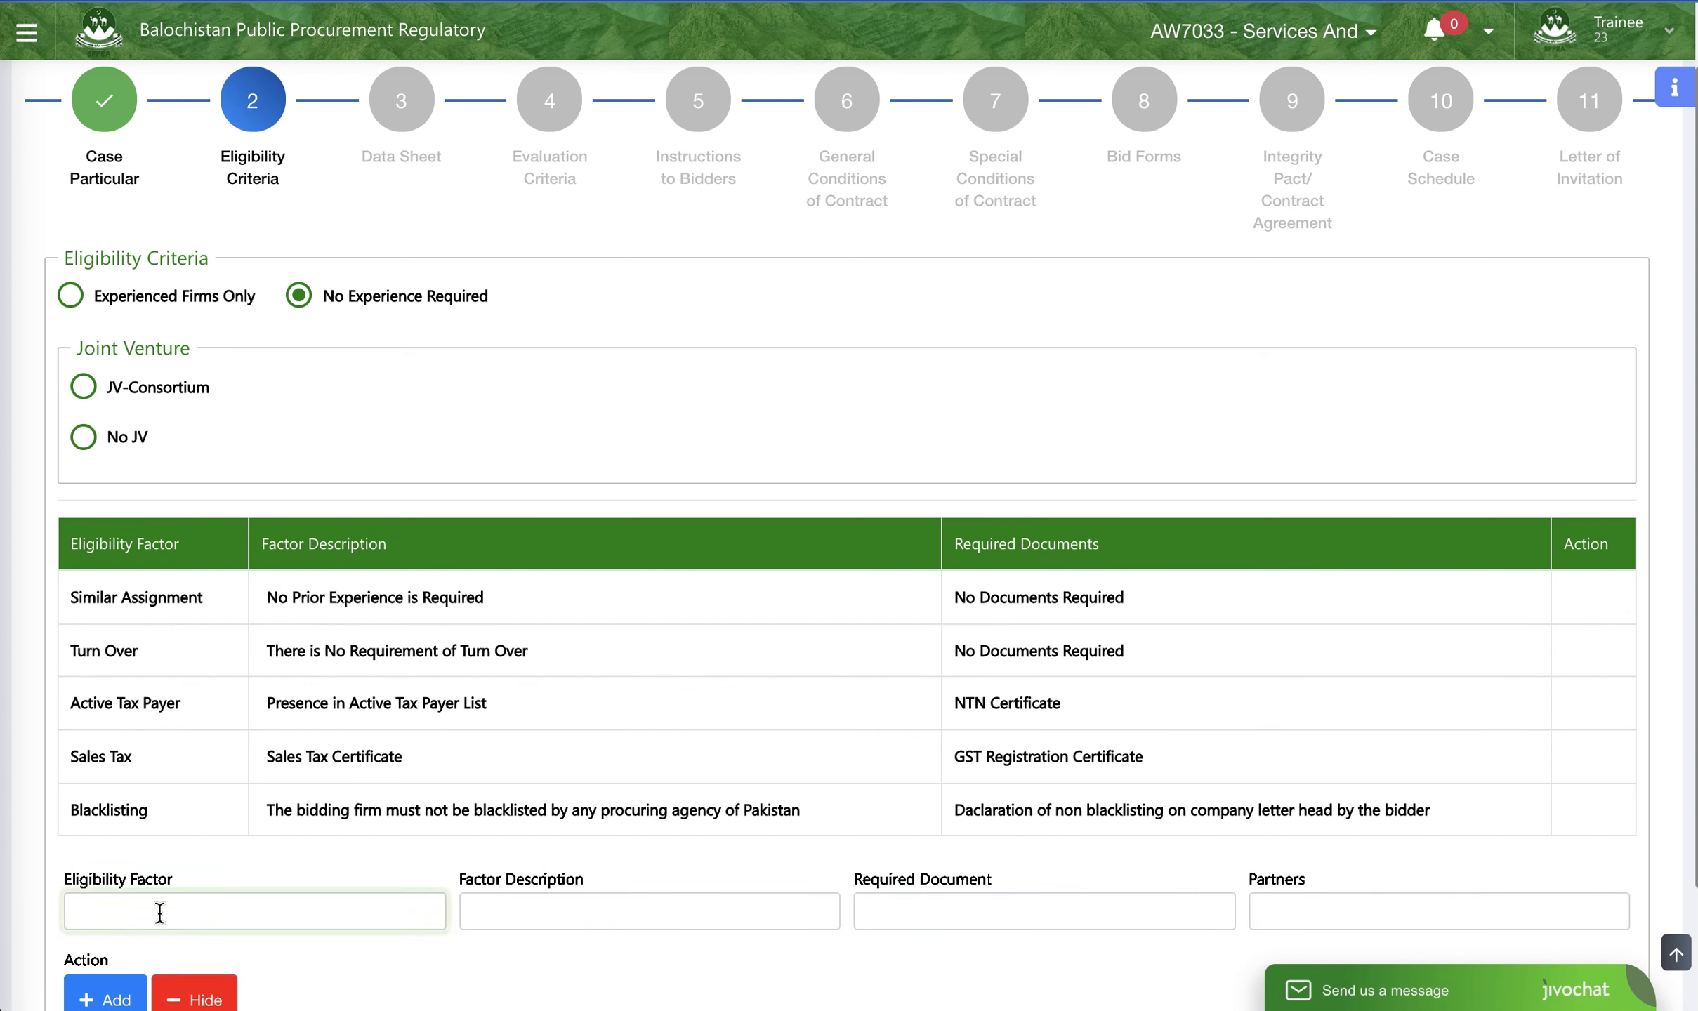
left_click(523, 924)
left_click(932, 904)
left_click(1310, 910)
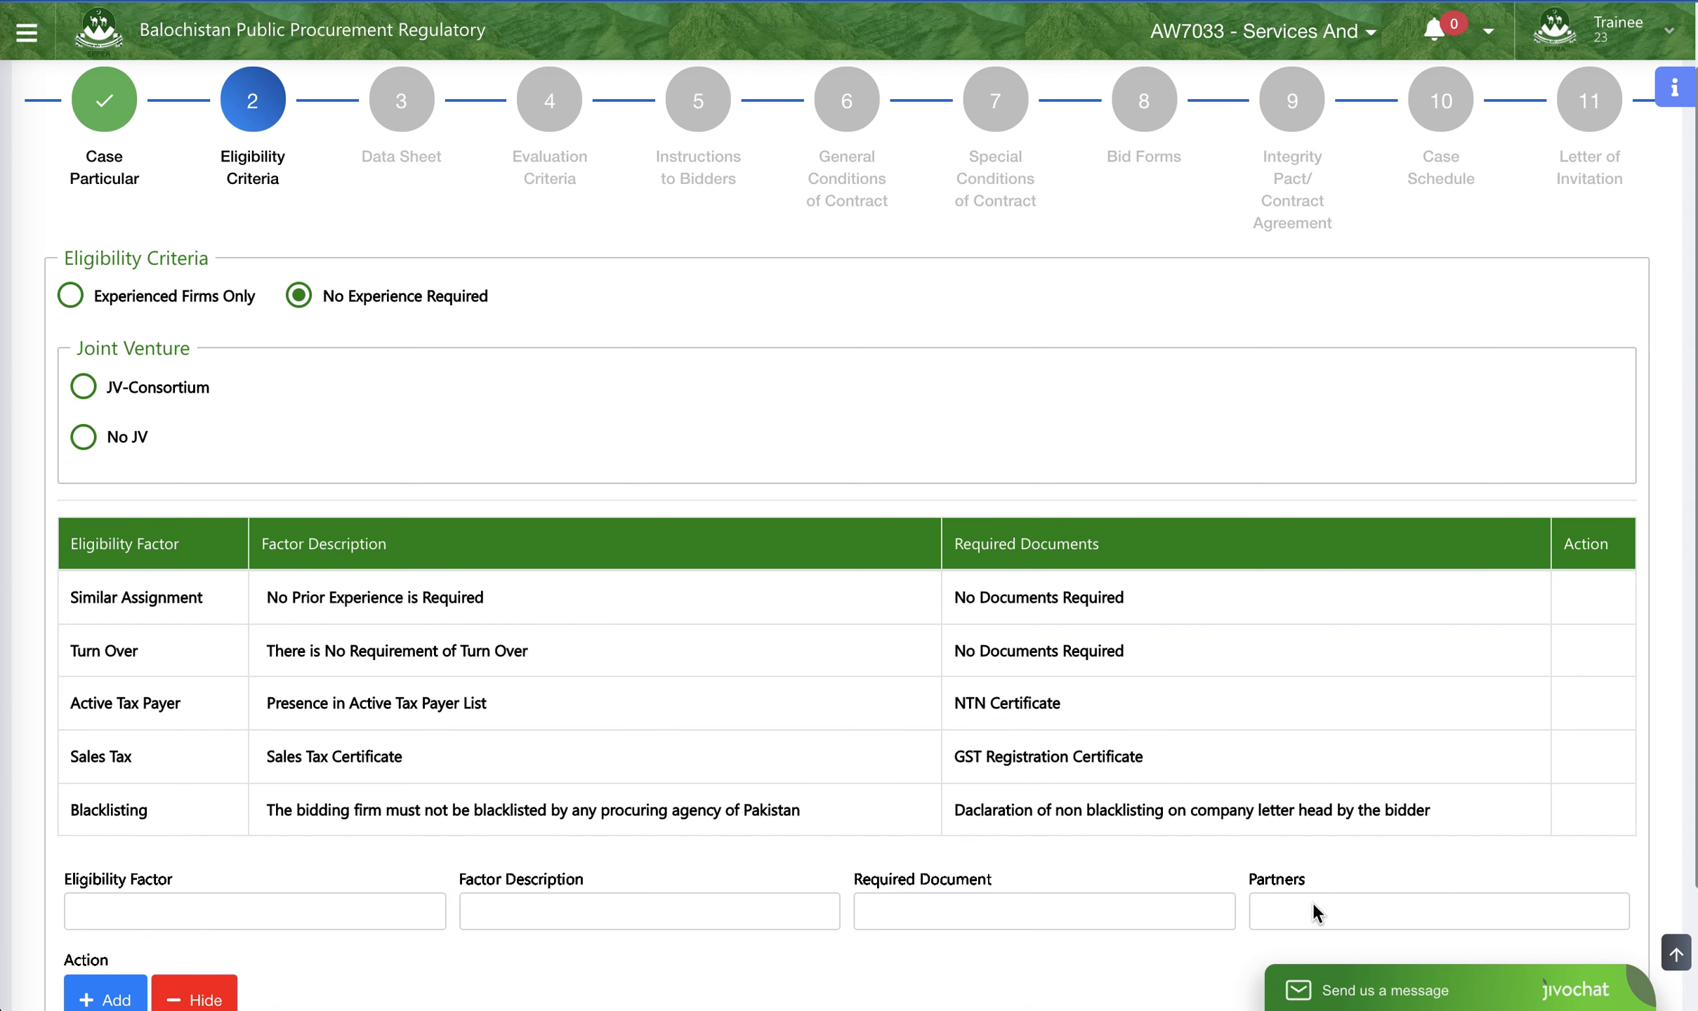
left_click(1167, 911)
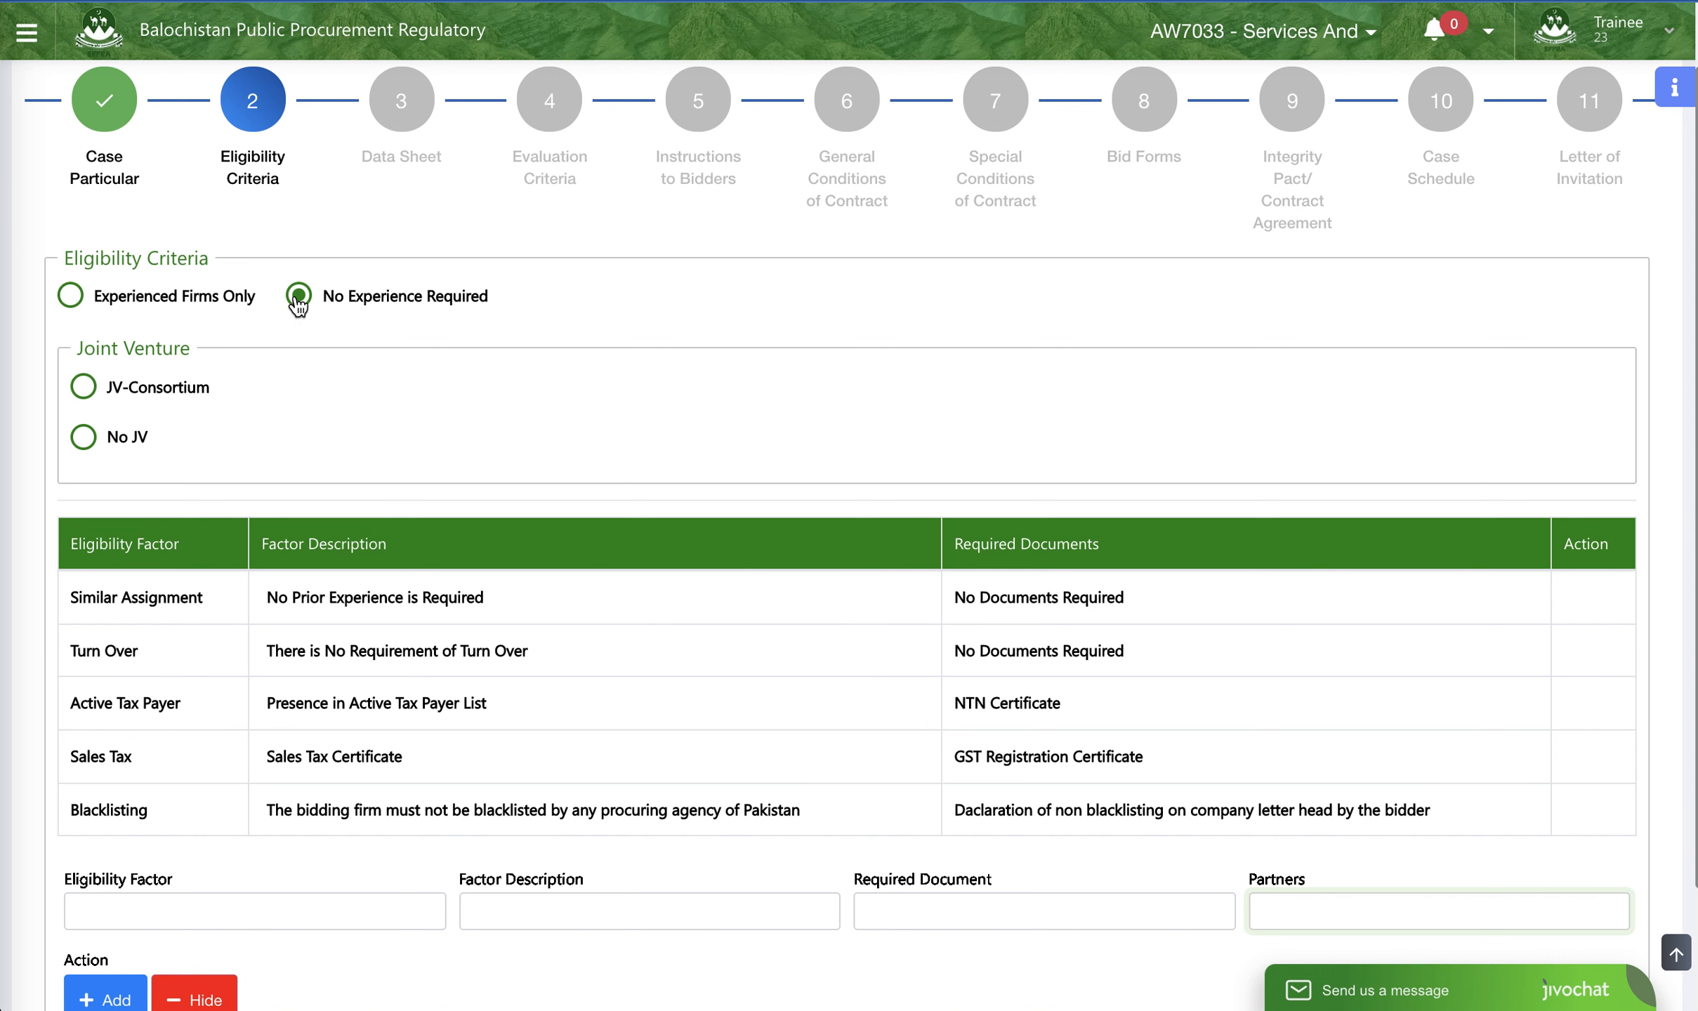
- Set the eligibility criteria to Experienced Firms Only and the joint venture option to No JV
left_click(71, 298)
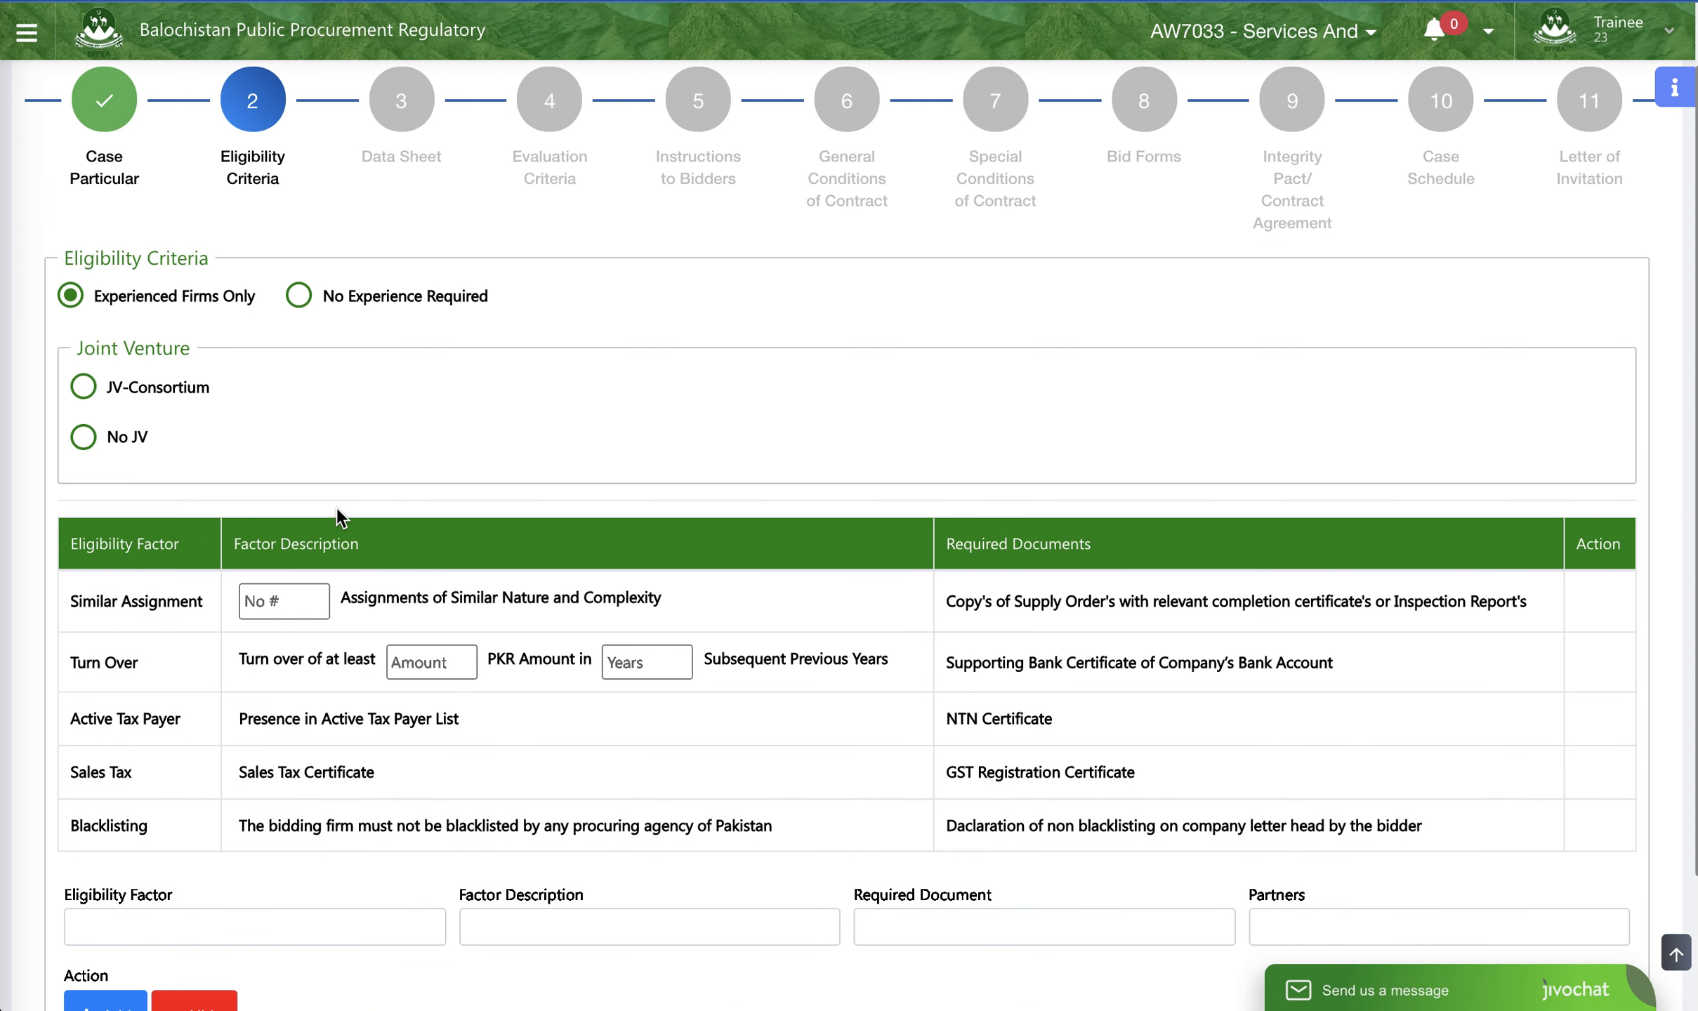
scroll(337, 527, "down", 1)
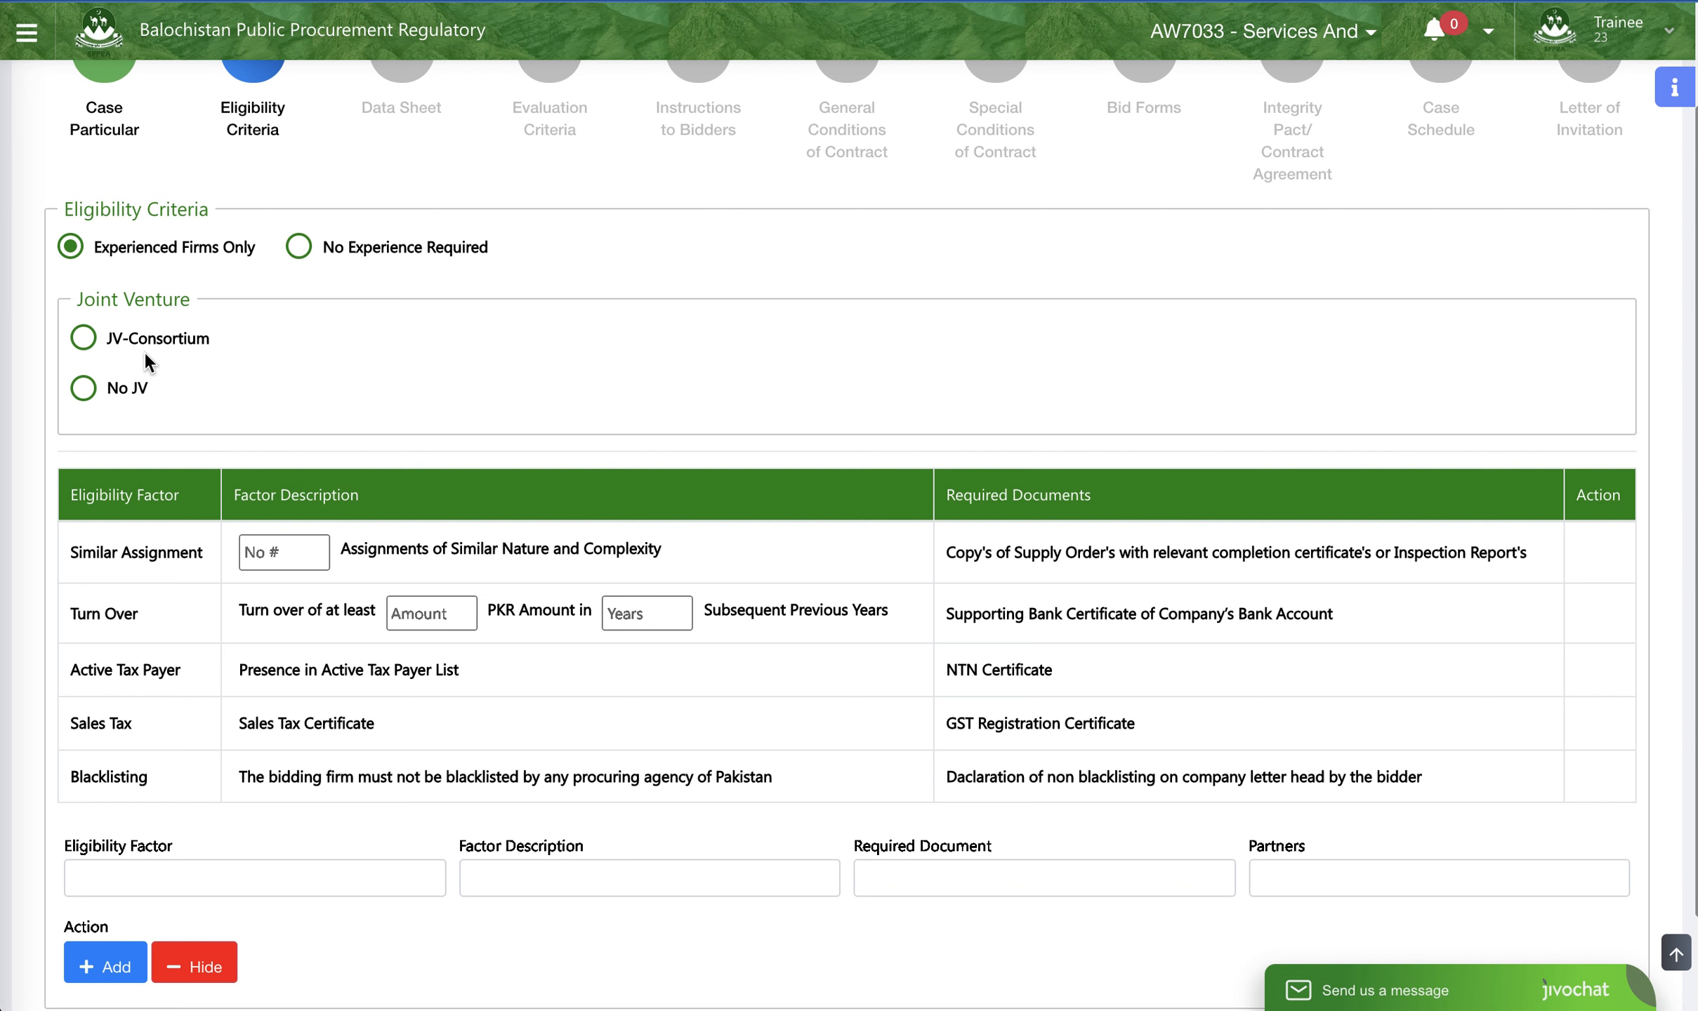
left_click(84, 388)
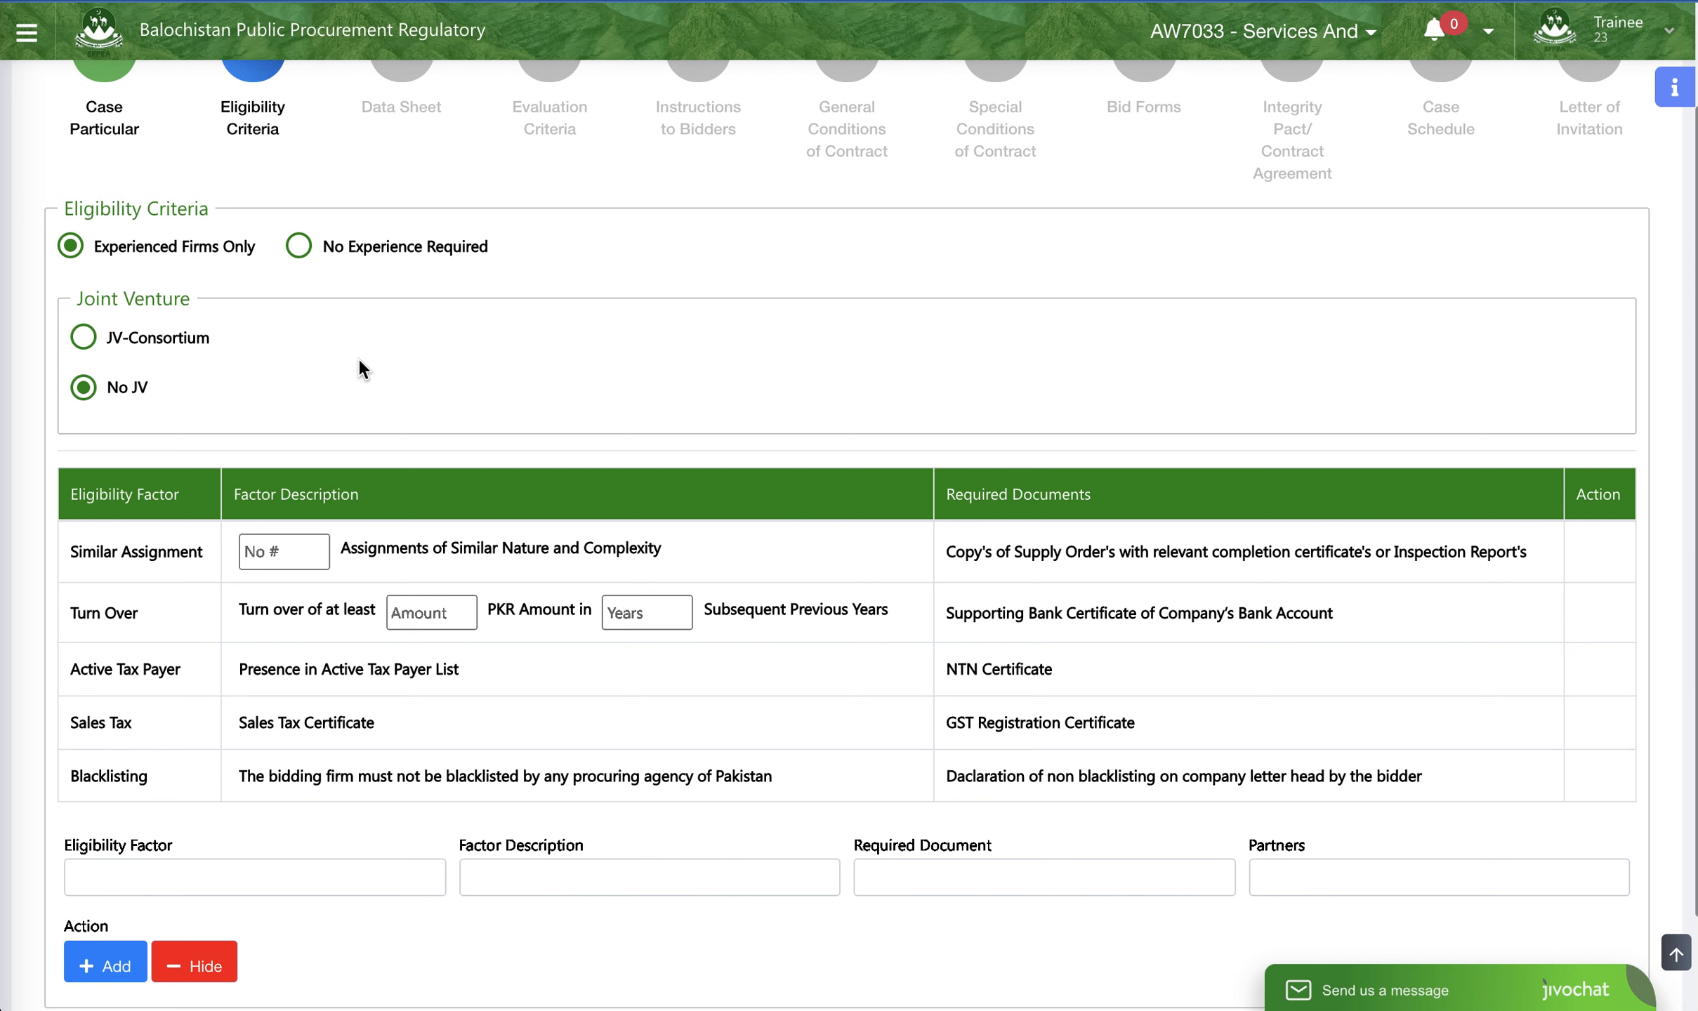
- Require 3 assignments of similar nature and complexity in the Similar Assignment factor
scroll(567, 418, "down", 1)
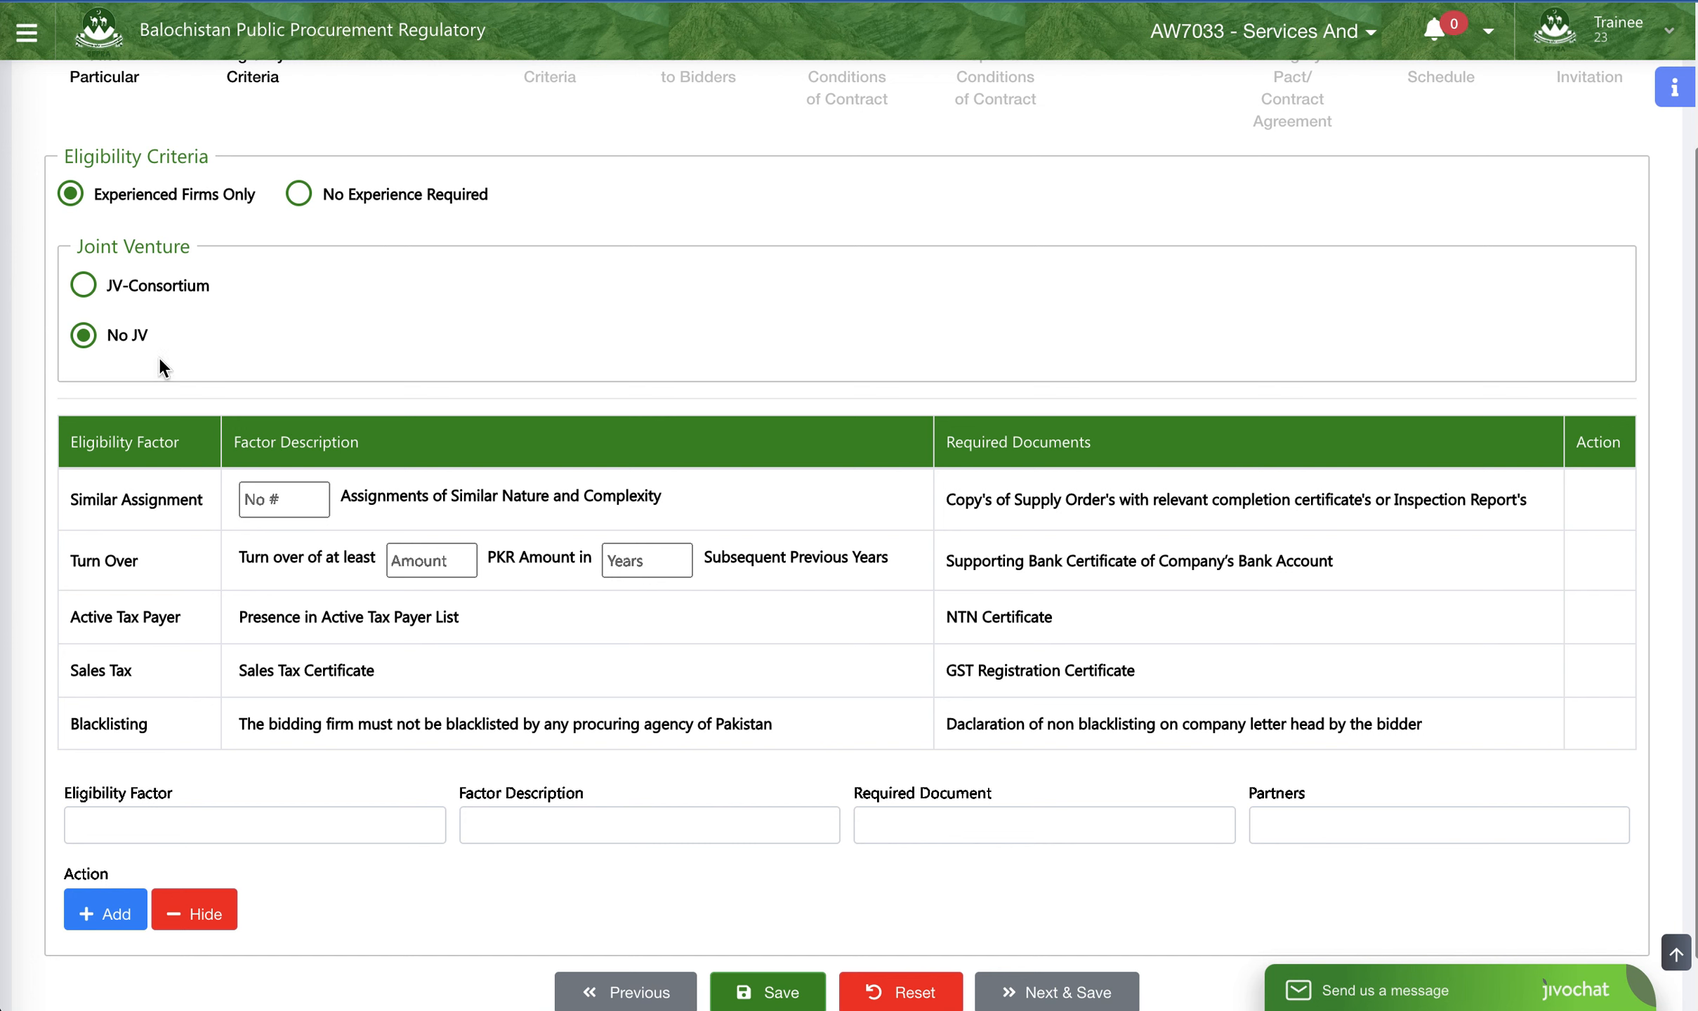
left_click(258, 504)
type("3")
- Set the Turn Over factor to at least 2,500,000 PKR in 3 subsequent previous years
left_click(420, 562)
type("2")
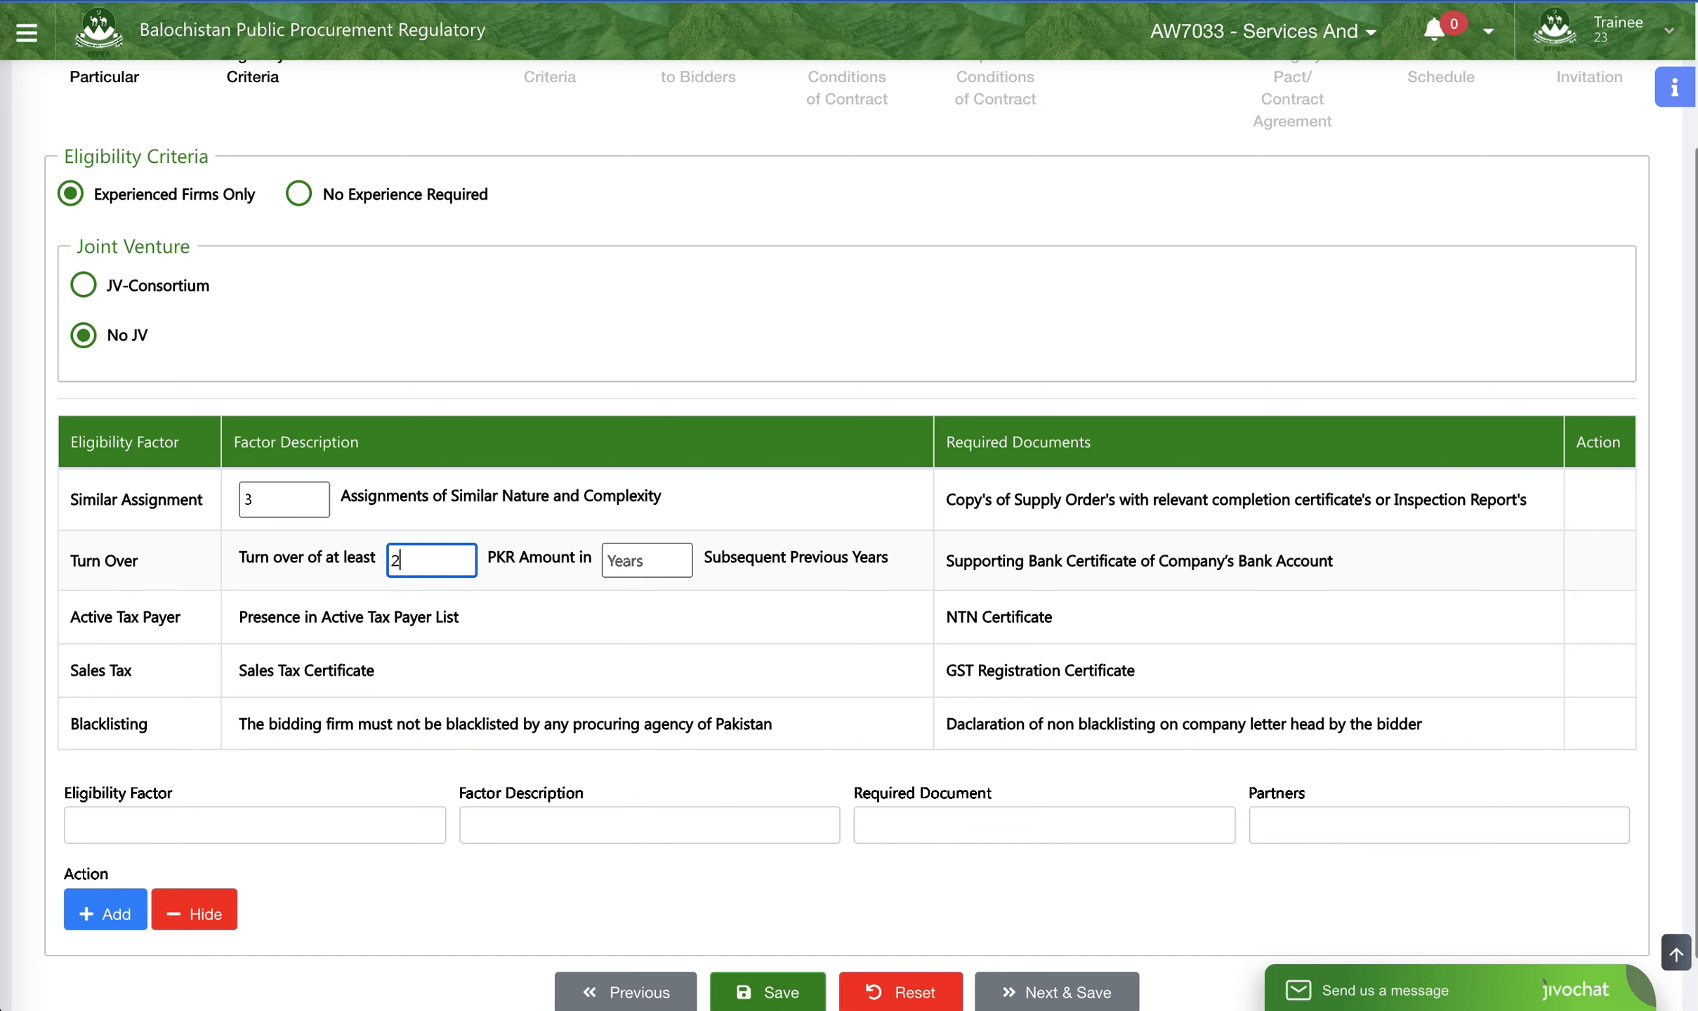
type(",000")
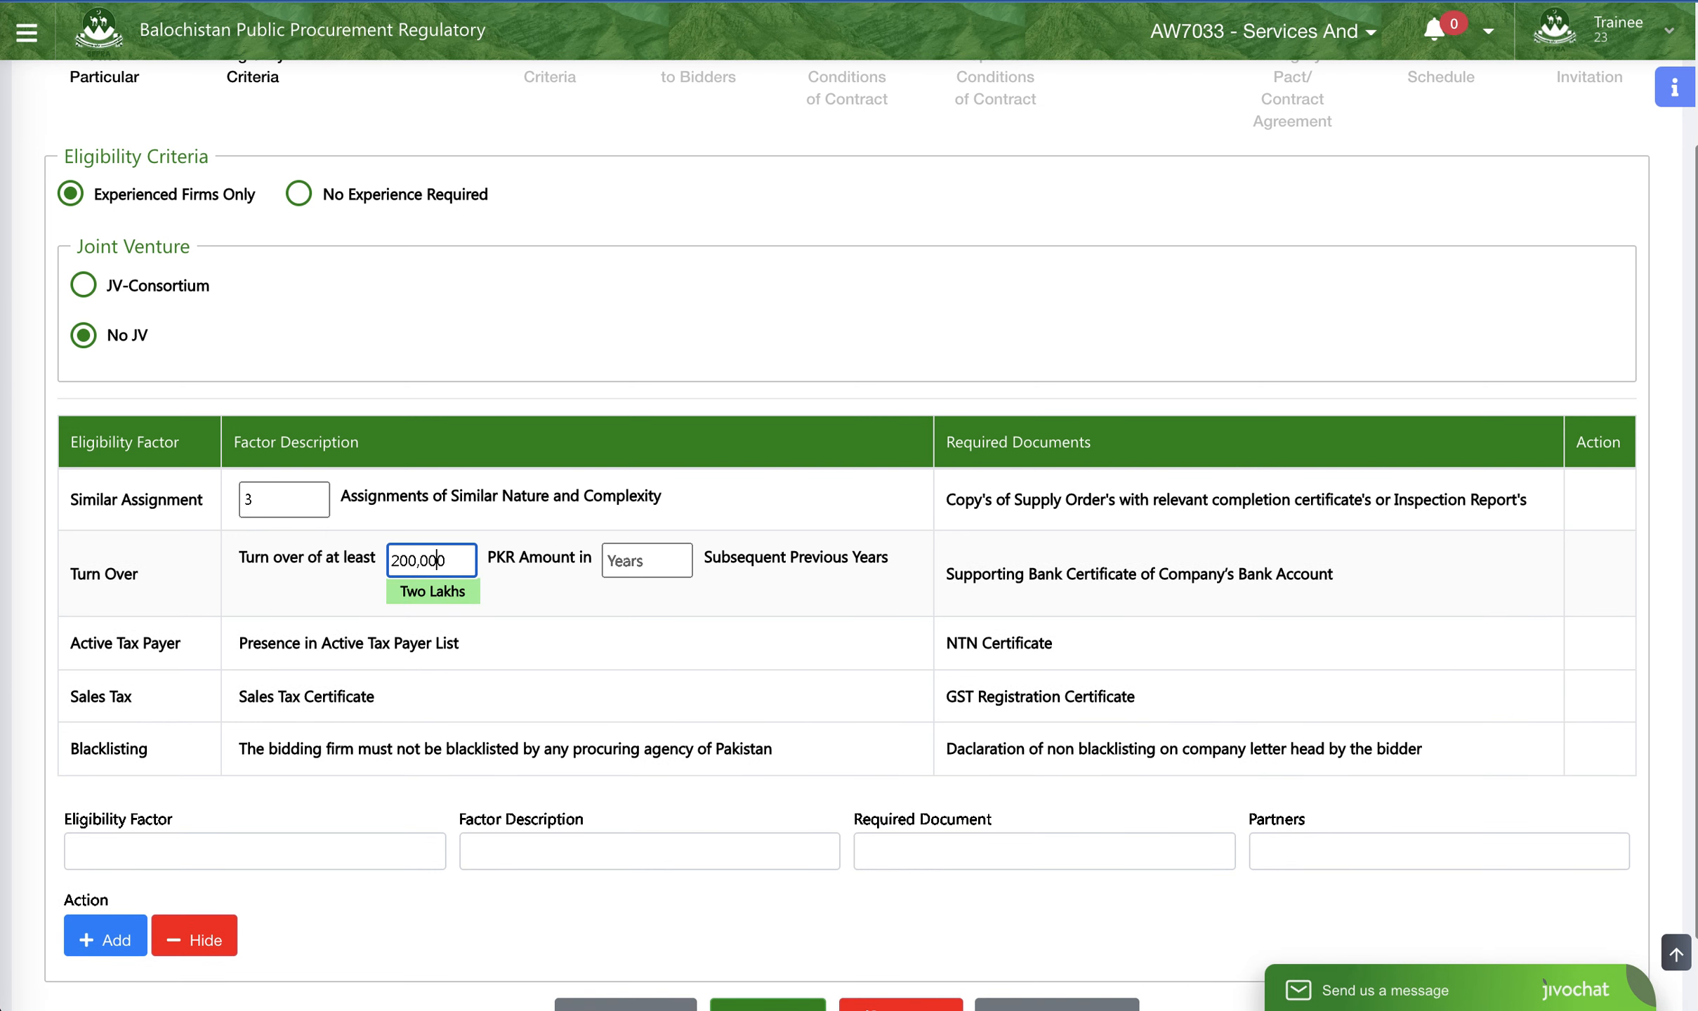
type(",000")
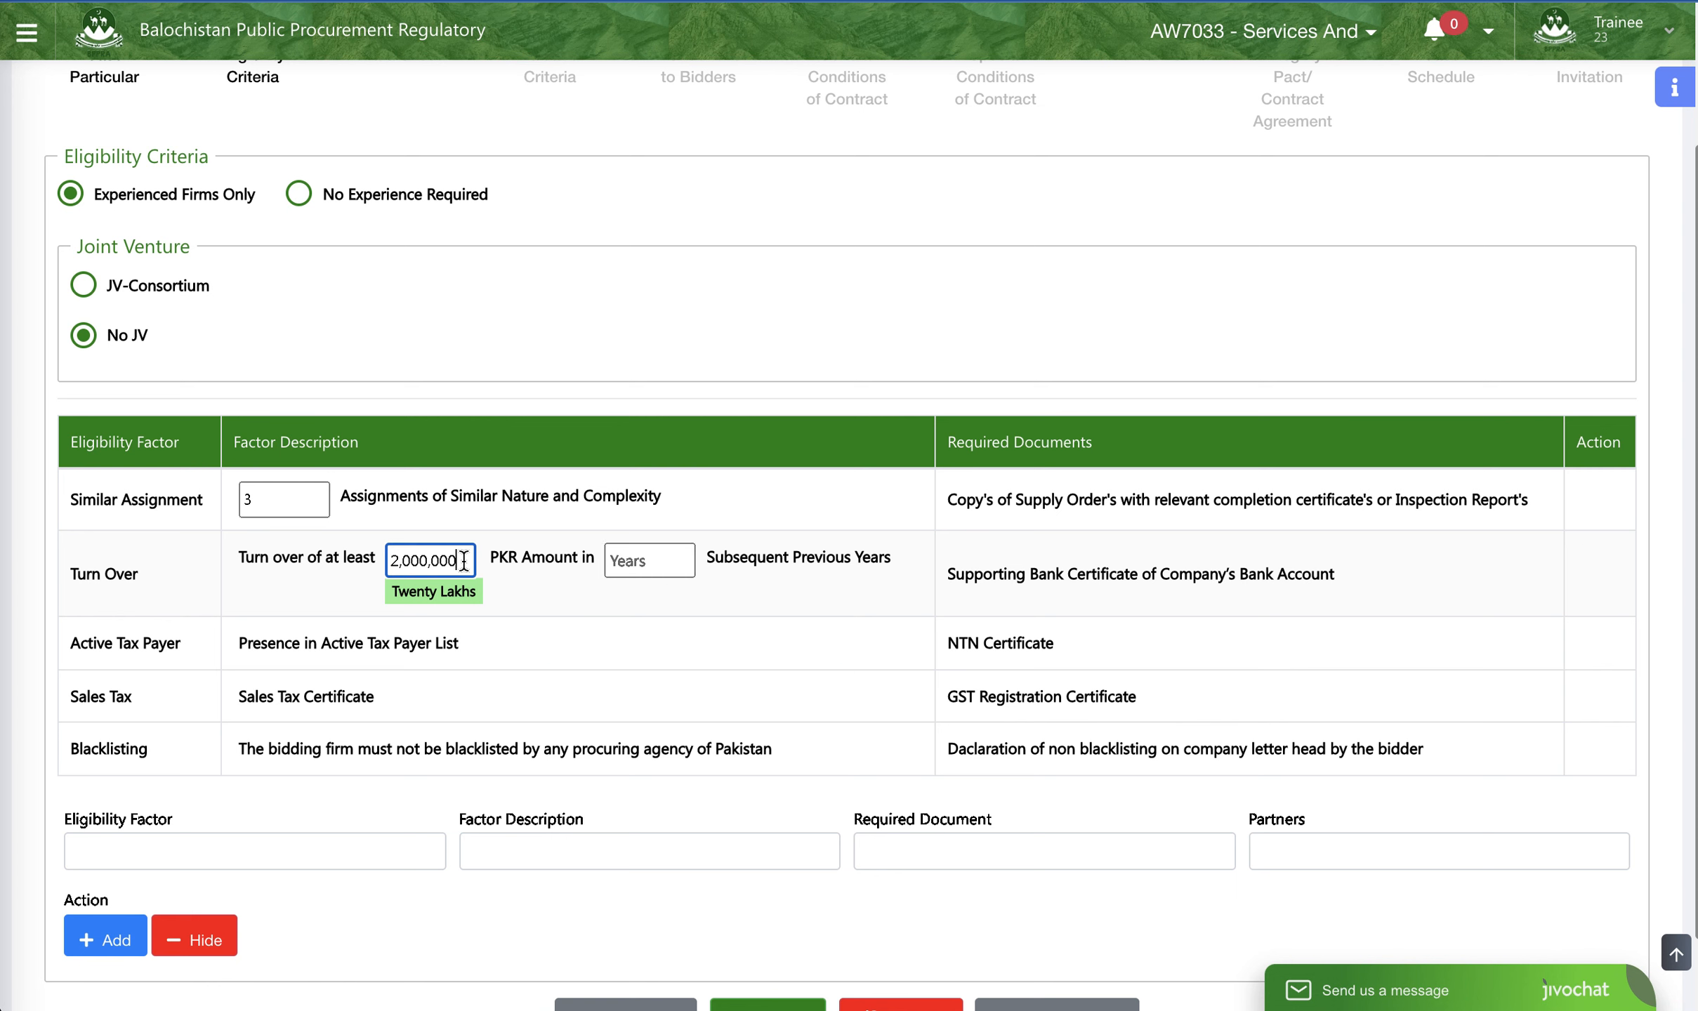
left_click_drag(406, 560, 403, 562)
type("5")
left_click(702, 560)
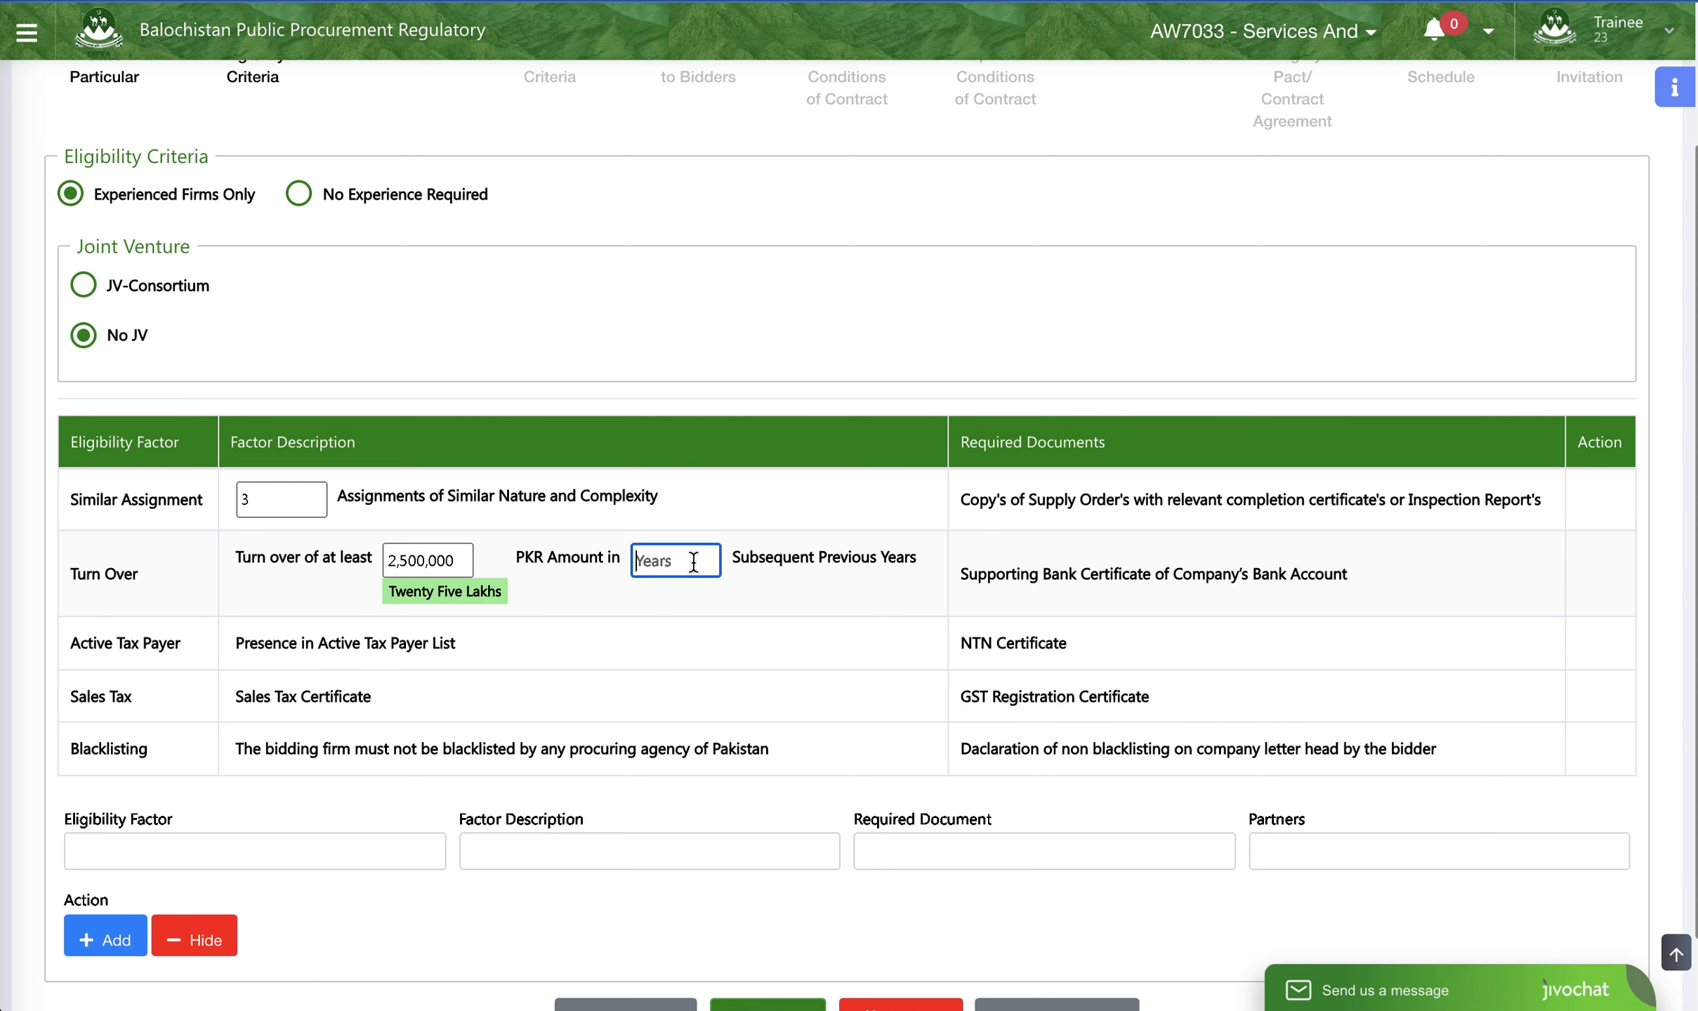
type("3")
left_click(824, 599)
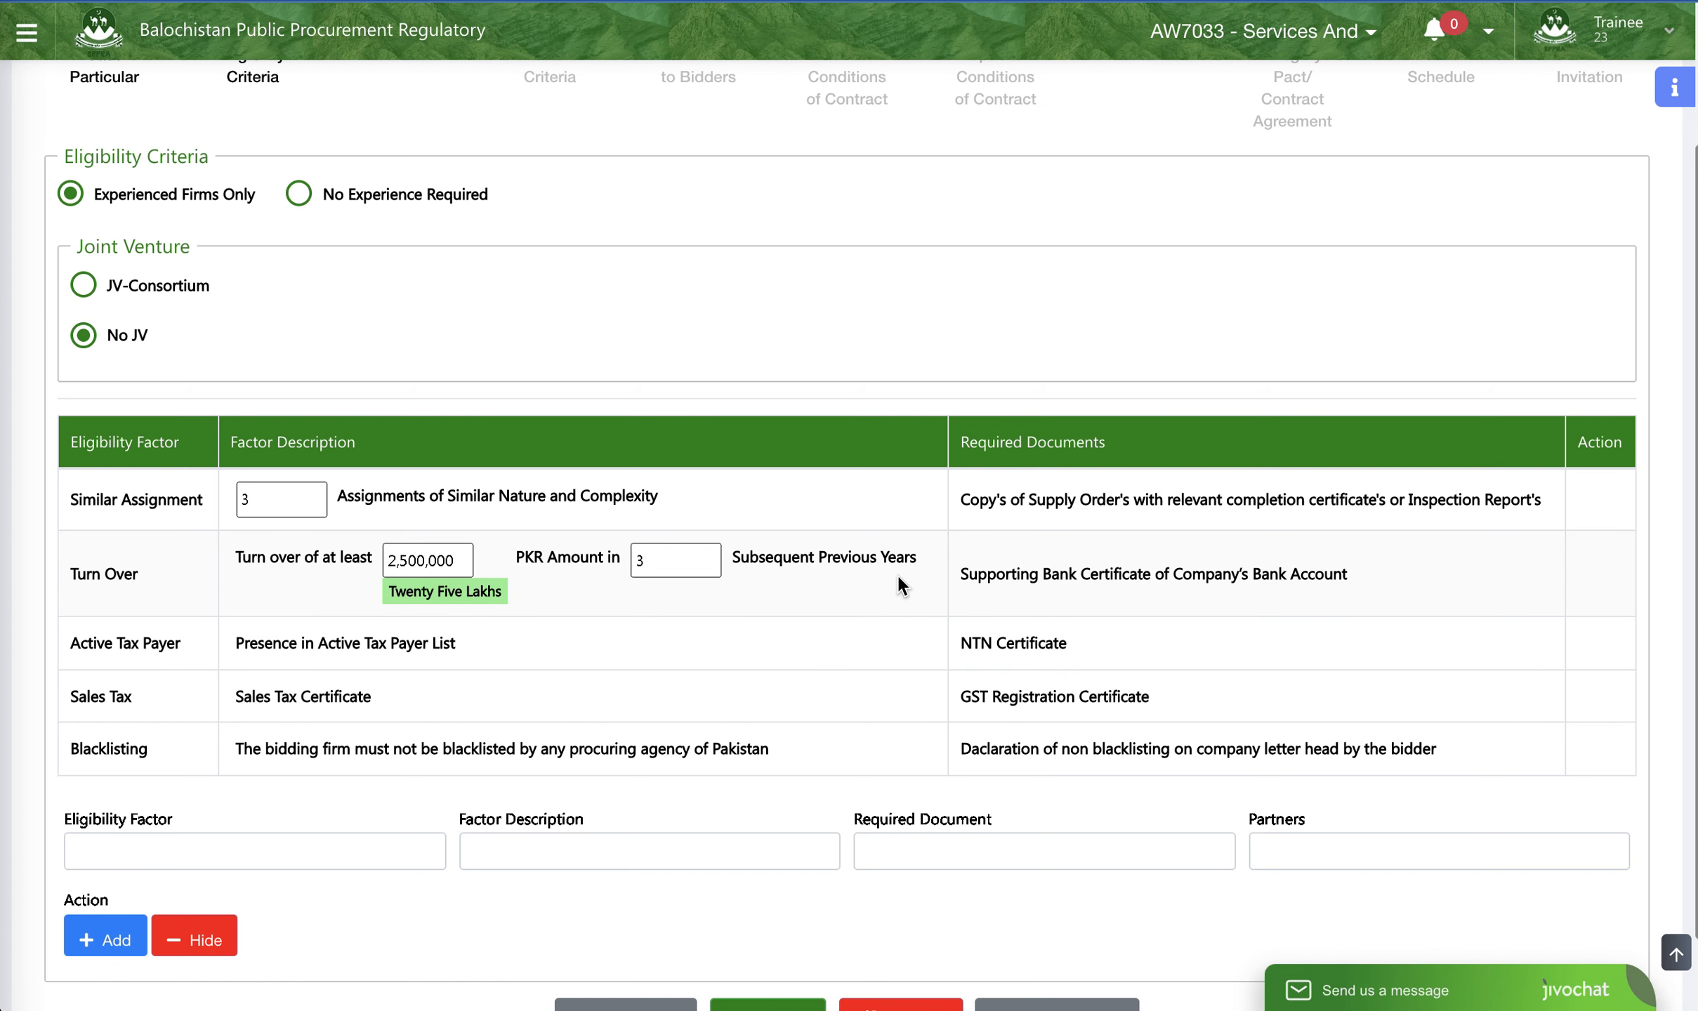
scroll(635, 595, "down", 2)
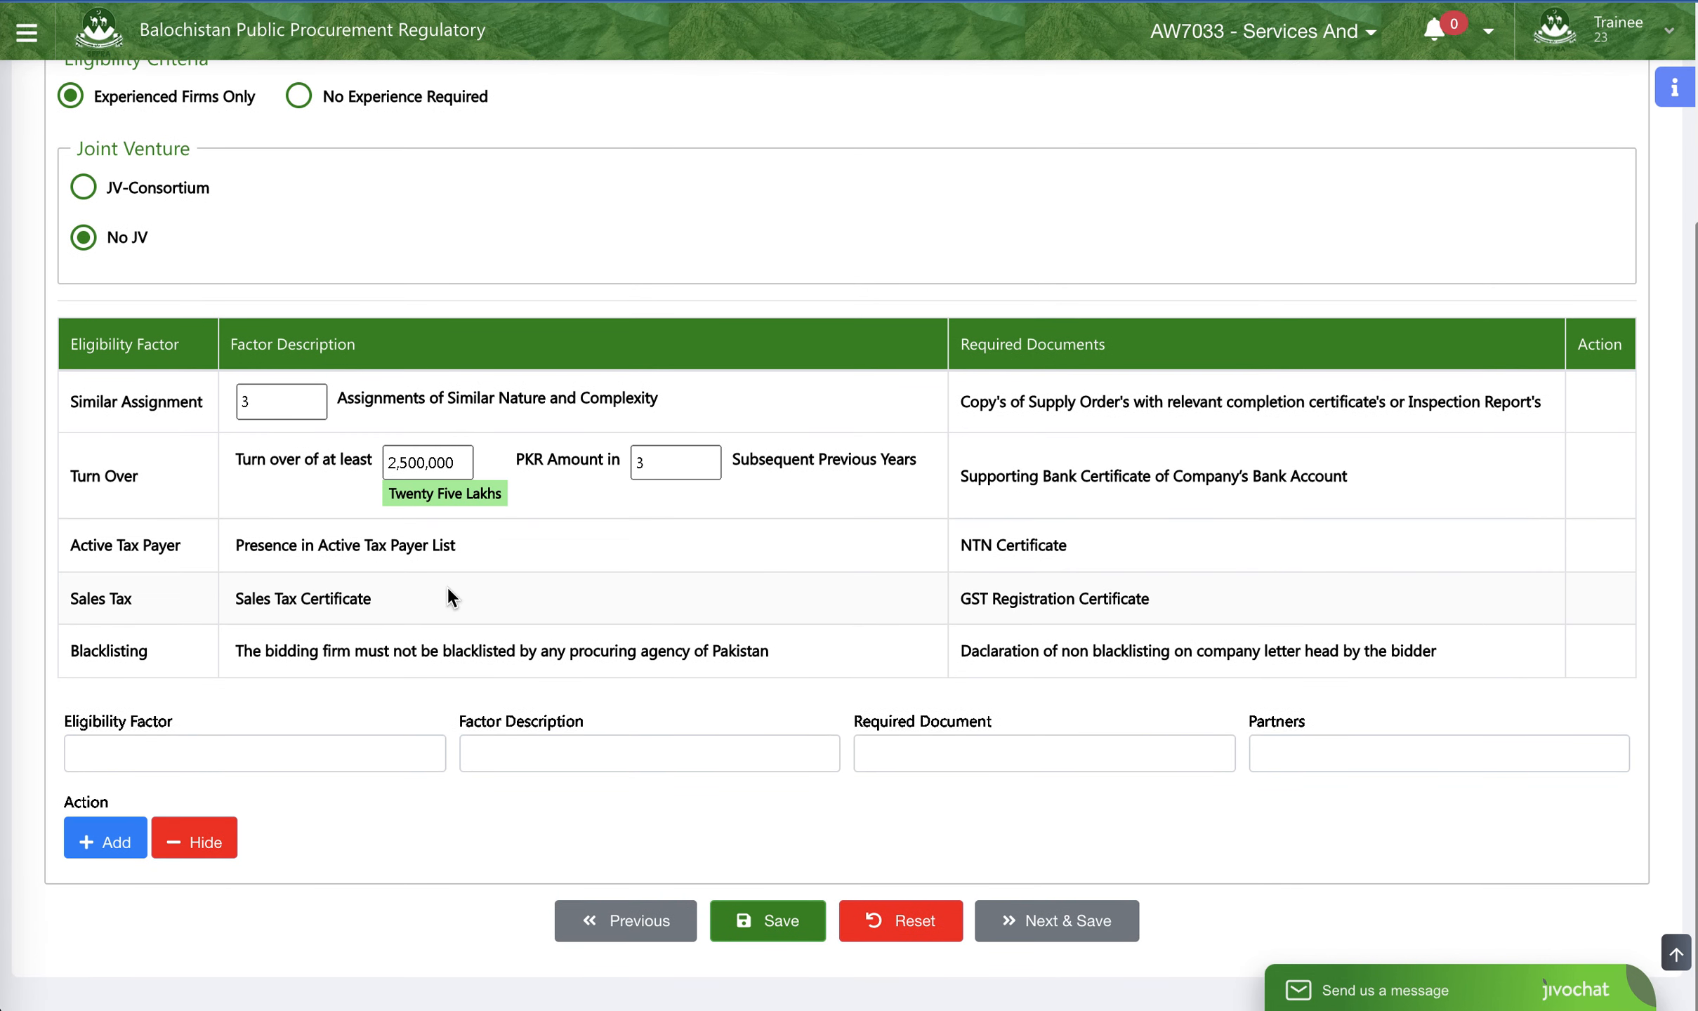
- Enter Manufacturer Authorisation Letter as the name of the additional eligibility factor
left_click(251, 739)
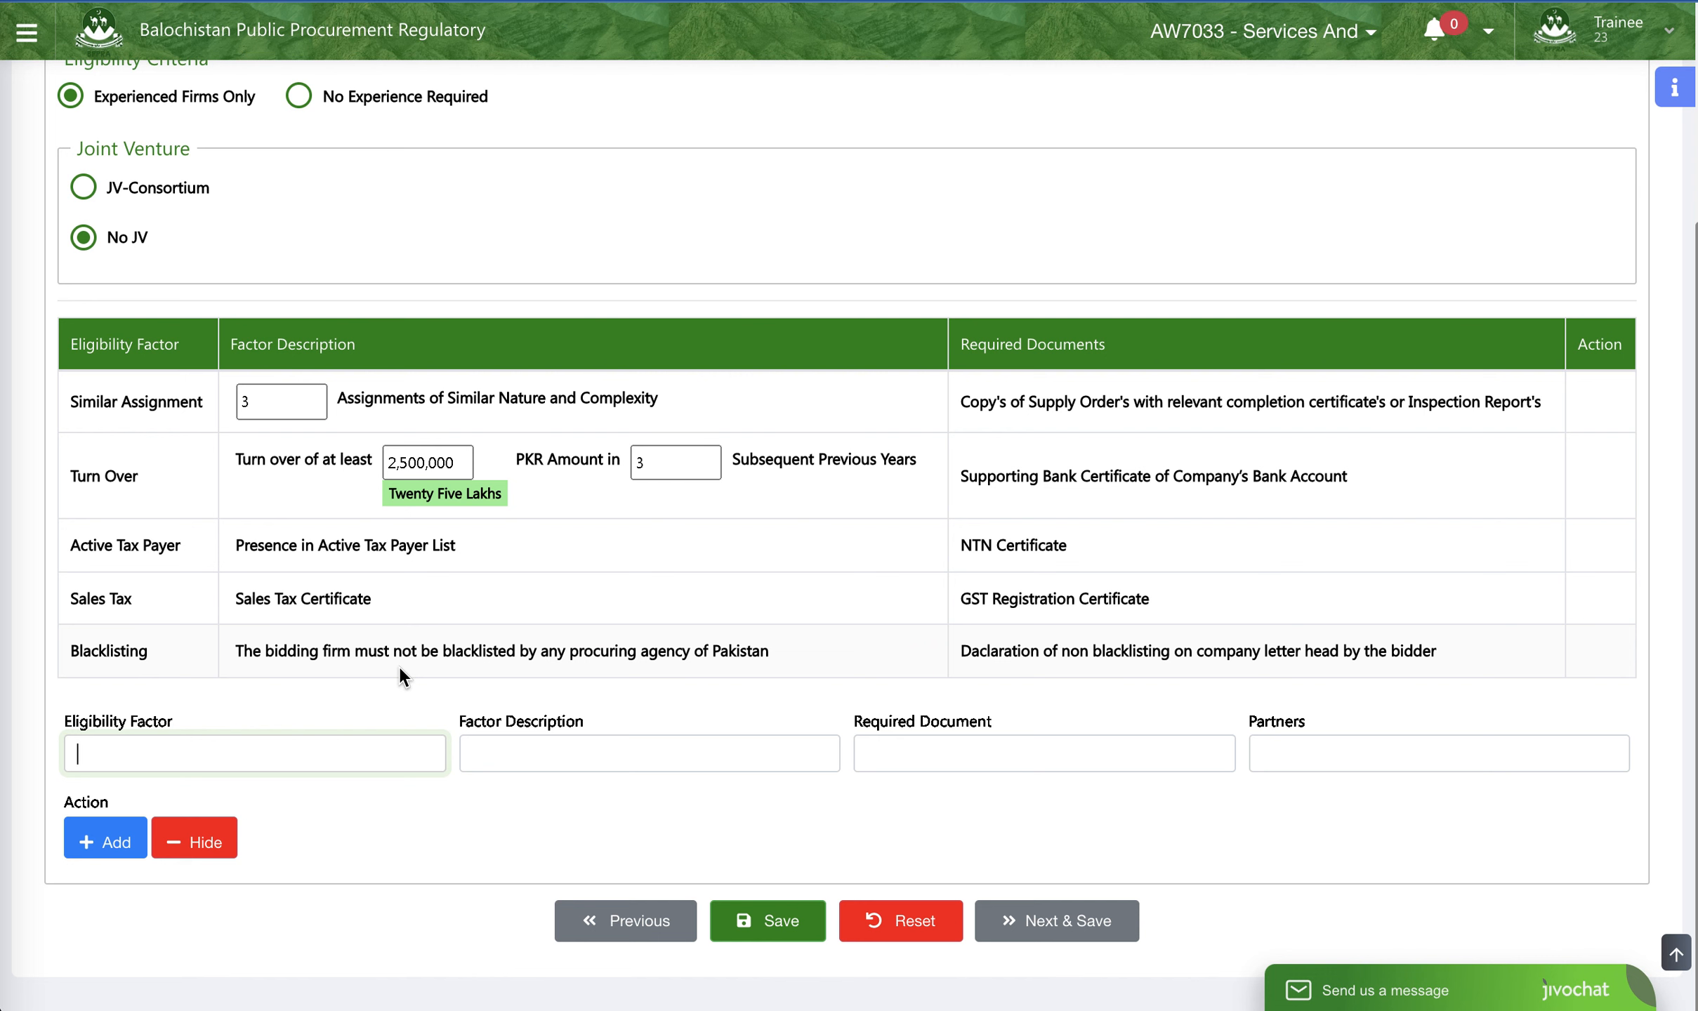
type("M")
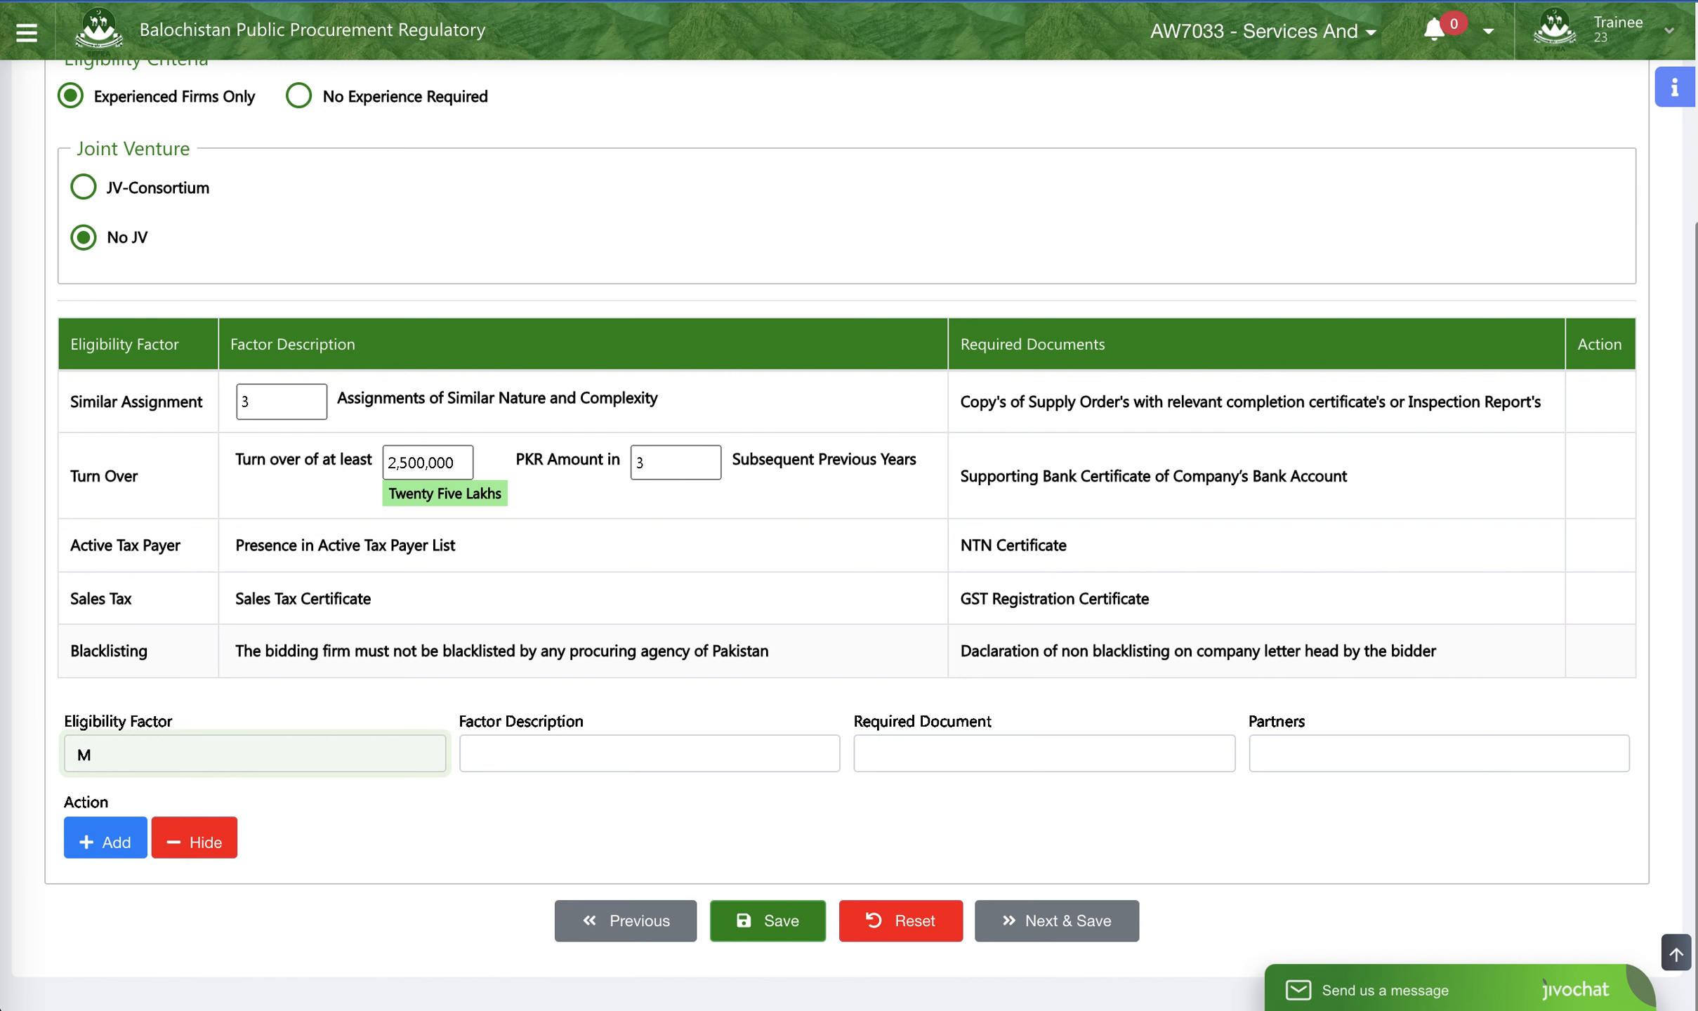
type("anufacturer Authorization Letter")
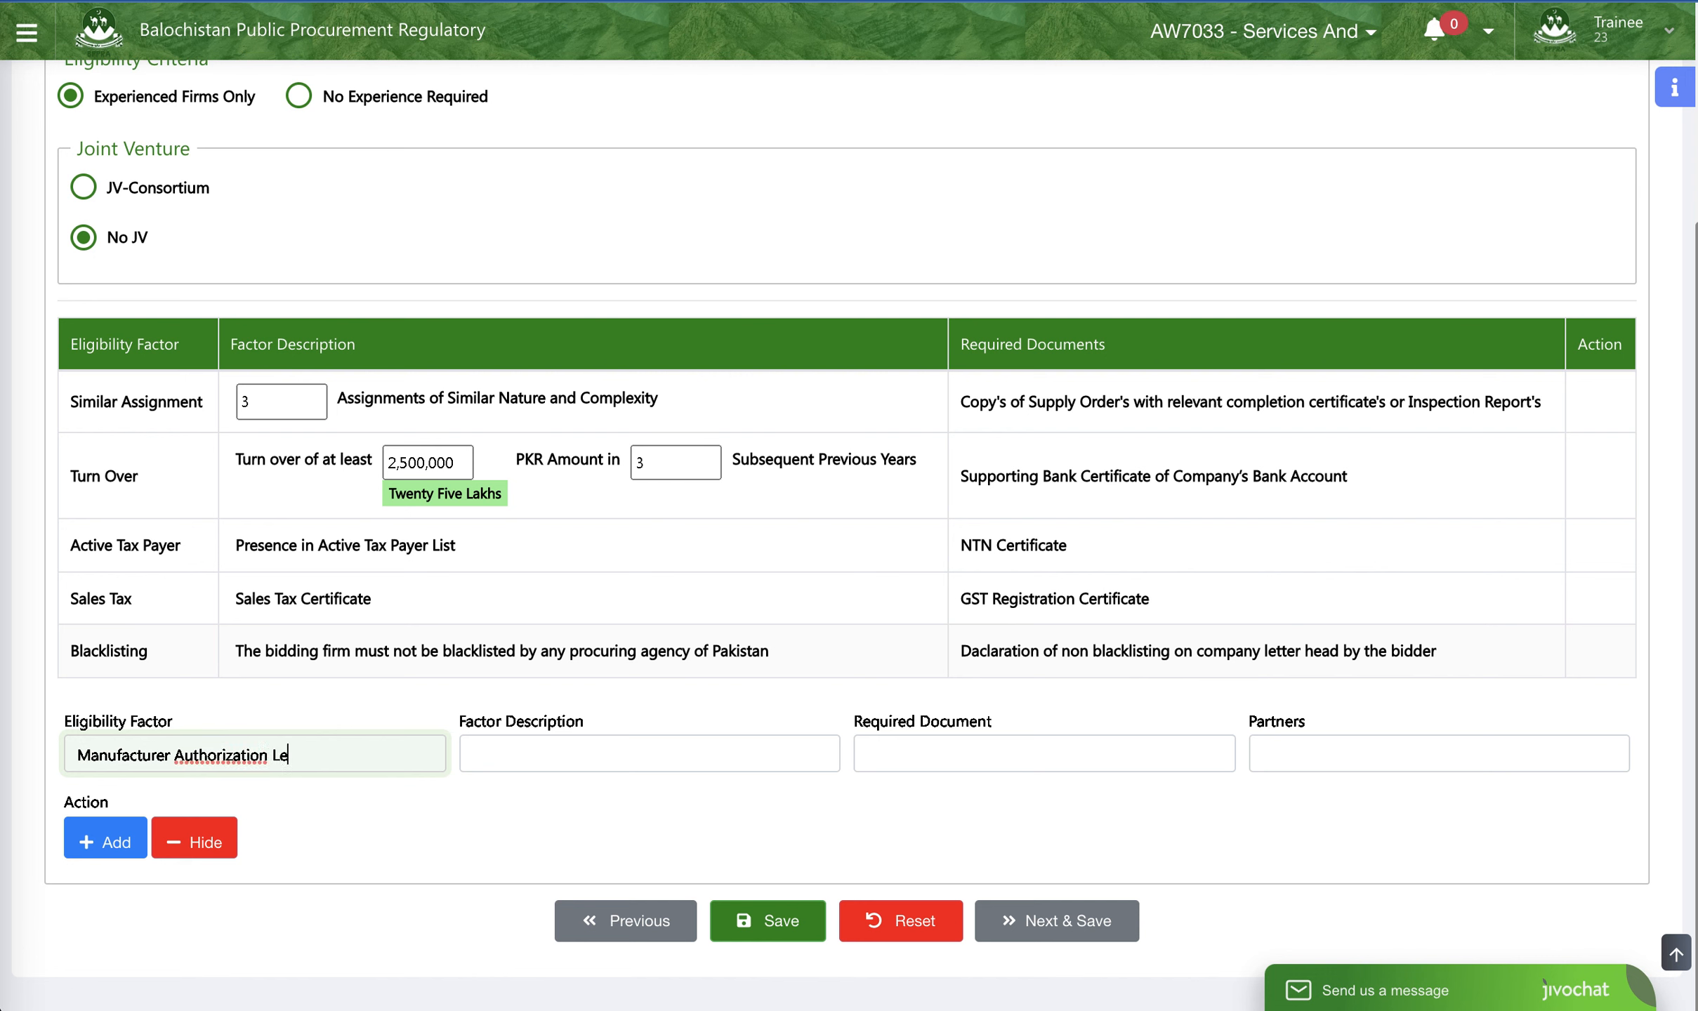
left_click(207, 754)
left_click(234, 757)
key("BackSpace")
type("s")
left_click(357, 768)
- Reuse the factor name as the Factor Description and extend it to read Manufacturer Authorisation Letter Certificate
left_click(550, 760)
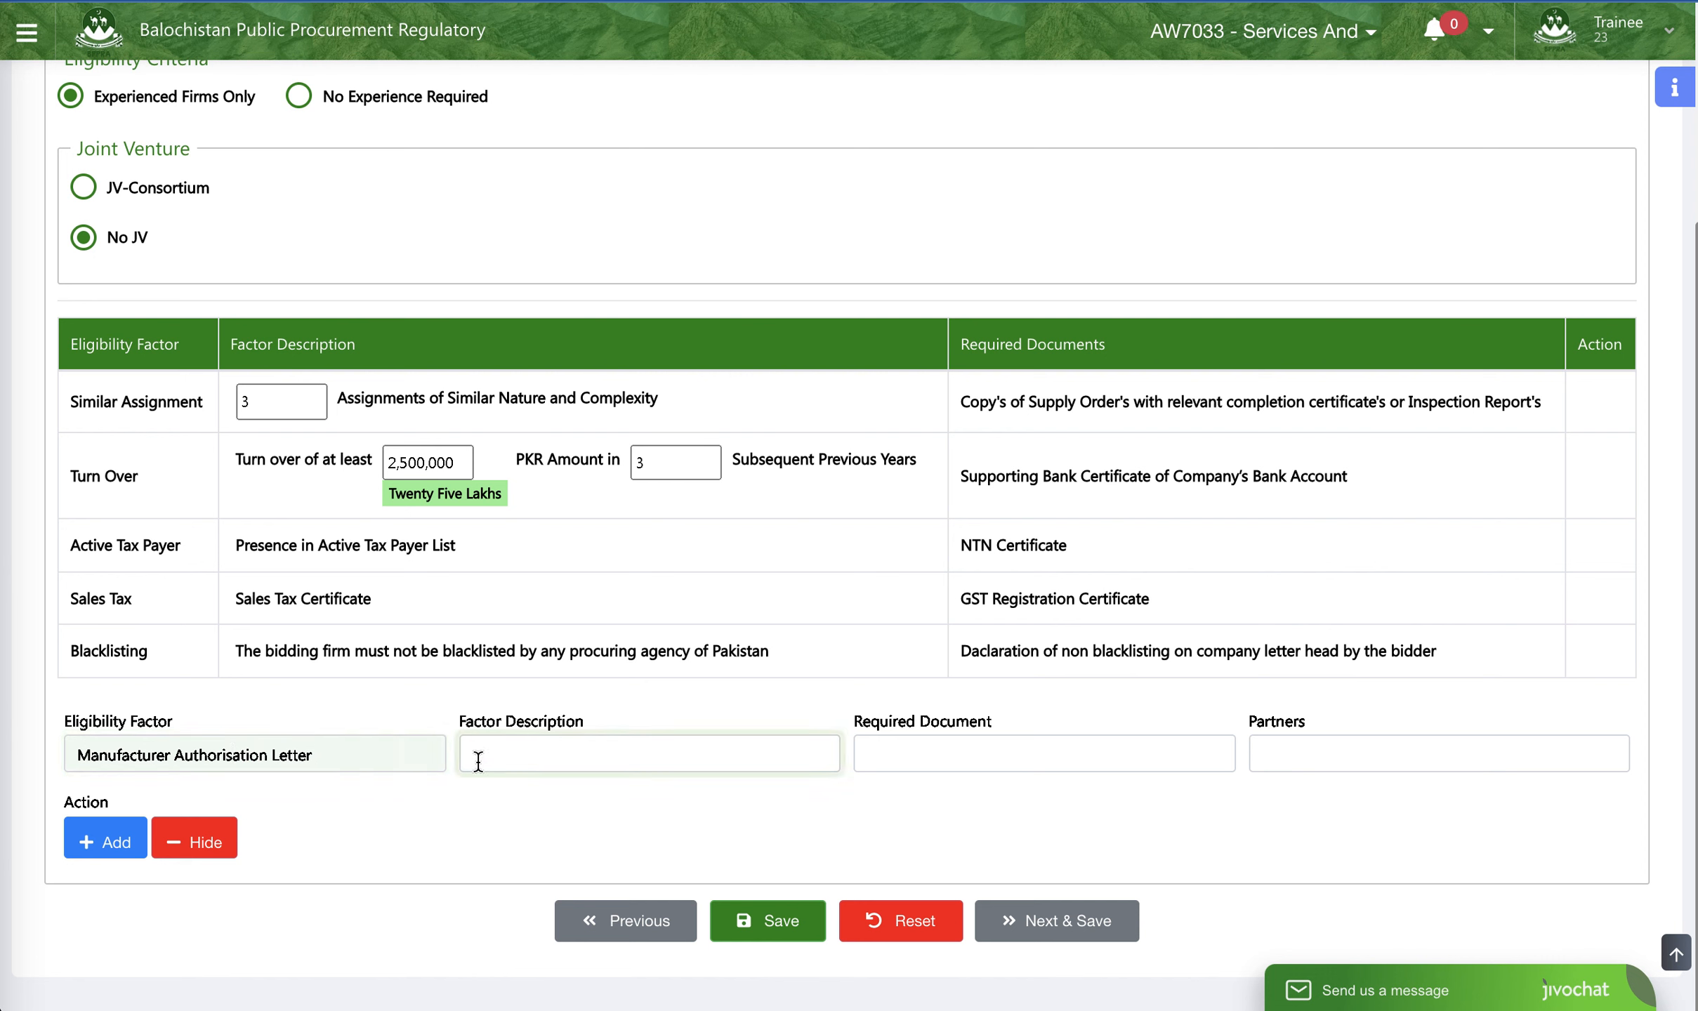
triple_click(69, 756)
key("ctrl+c")
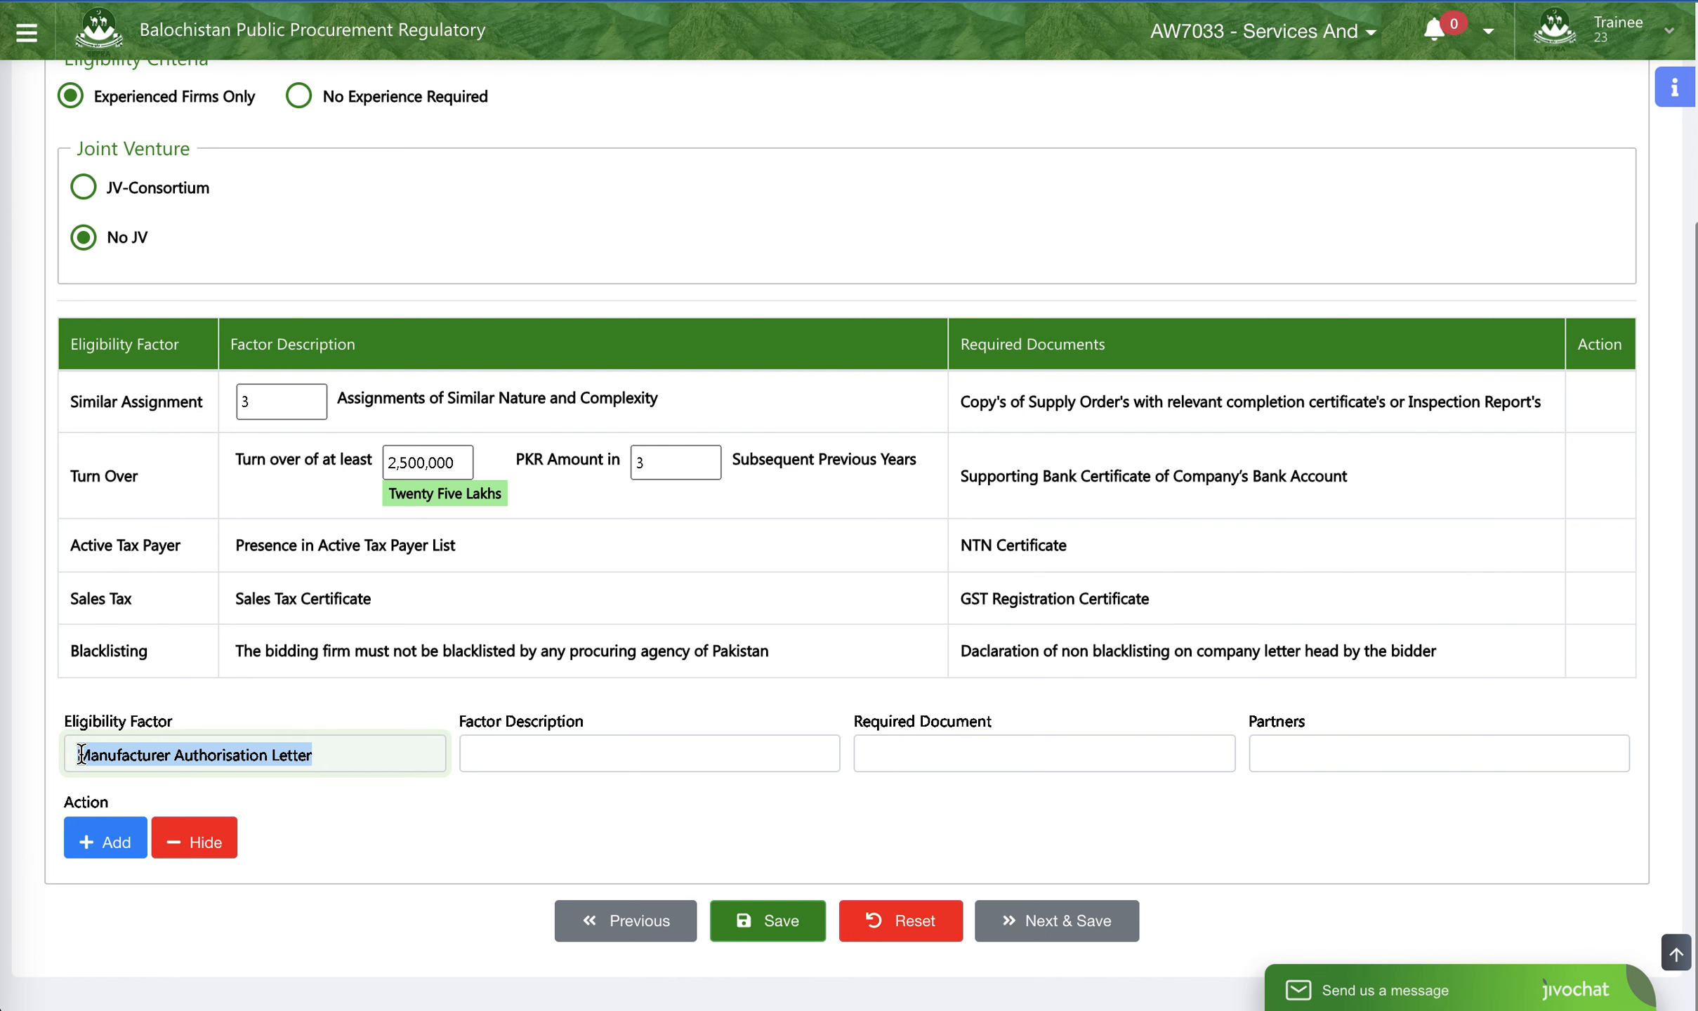
left_click(583, 739)
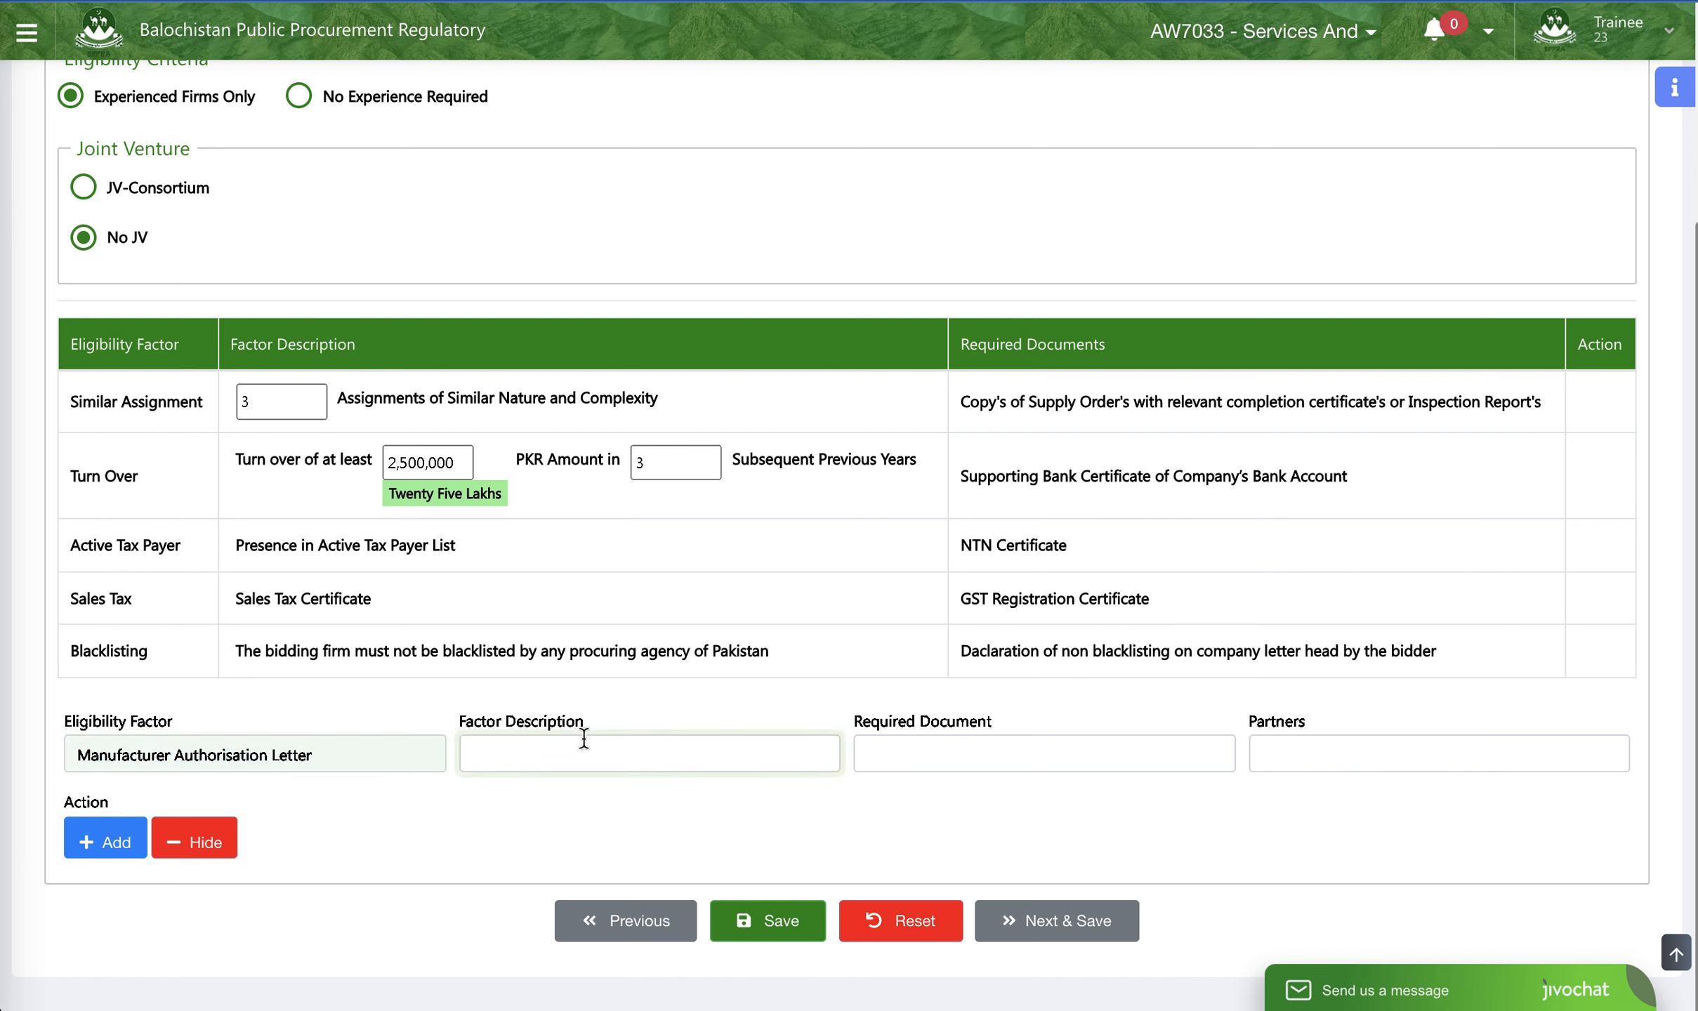
key("ctrl+v")
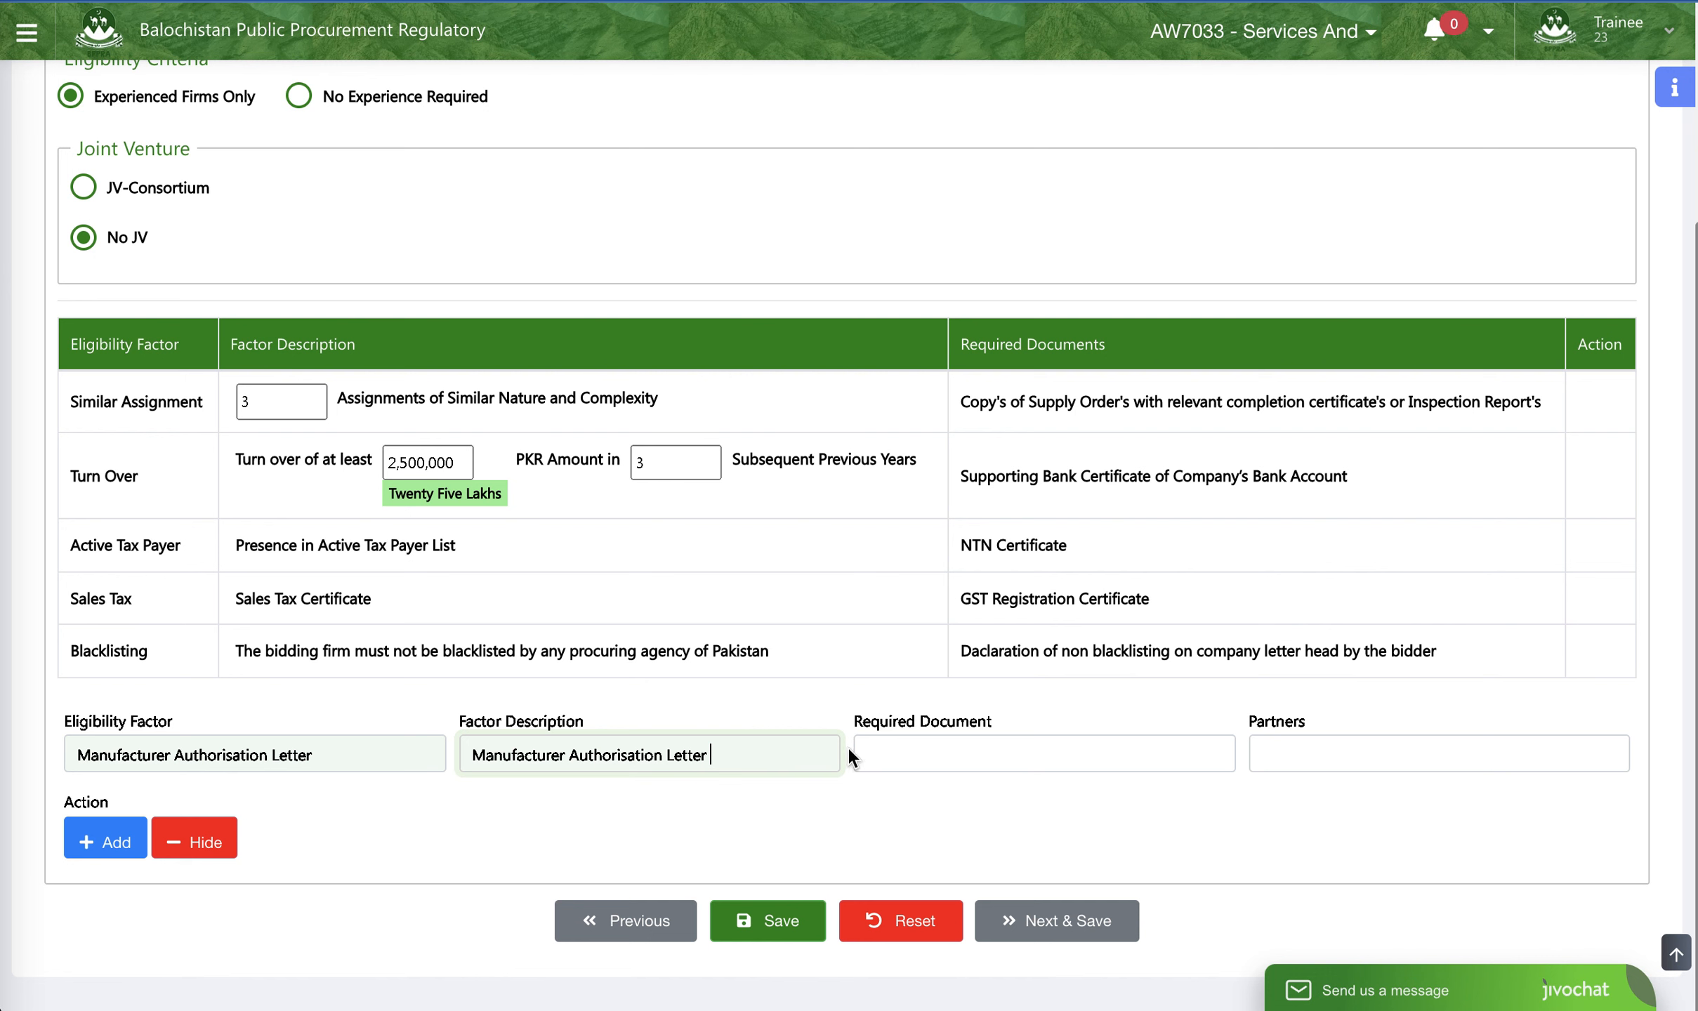
type("Certificate")
- Copy the factor description into the Required Document entry and append "copy" to it
key("ctrl+a")
key("ctrl+c")
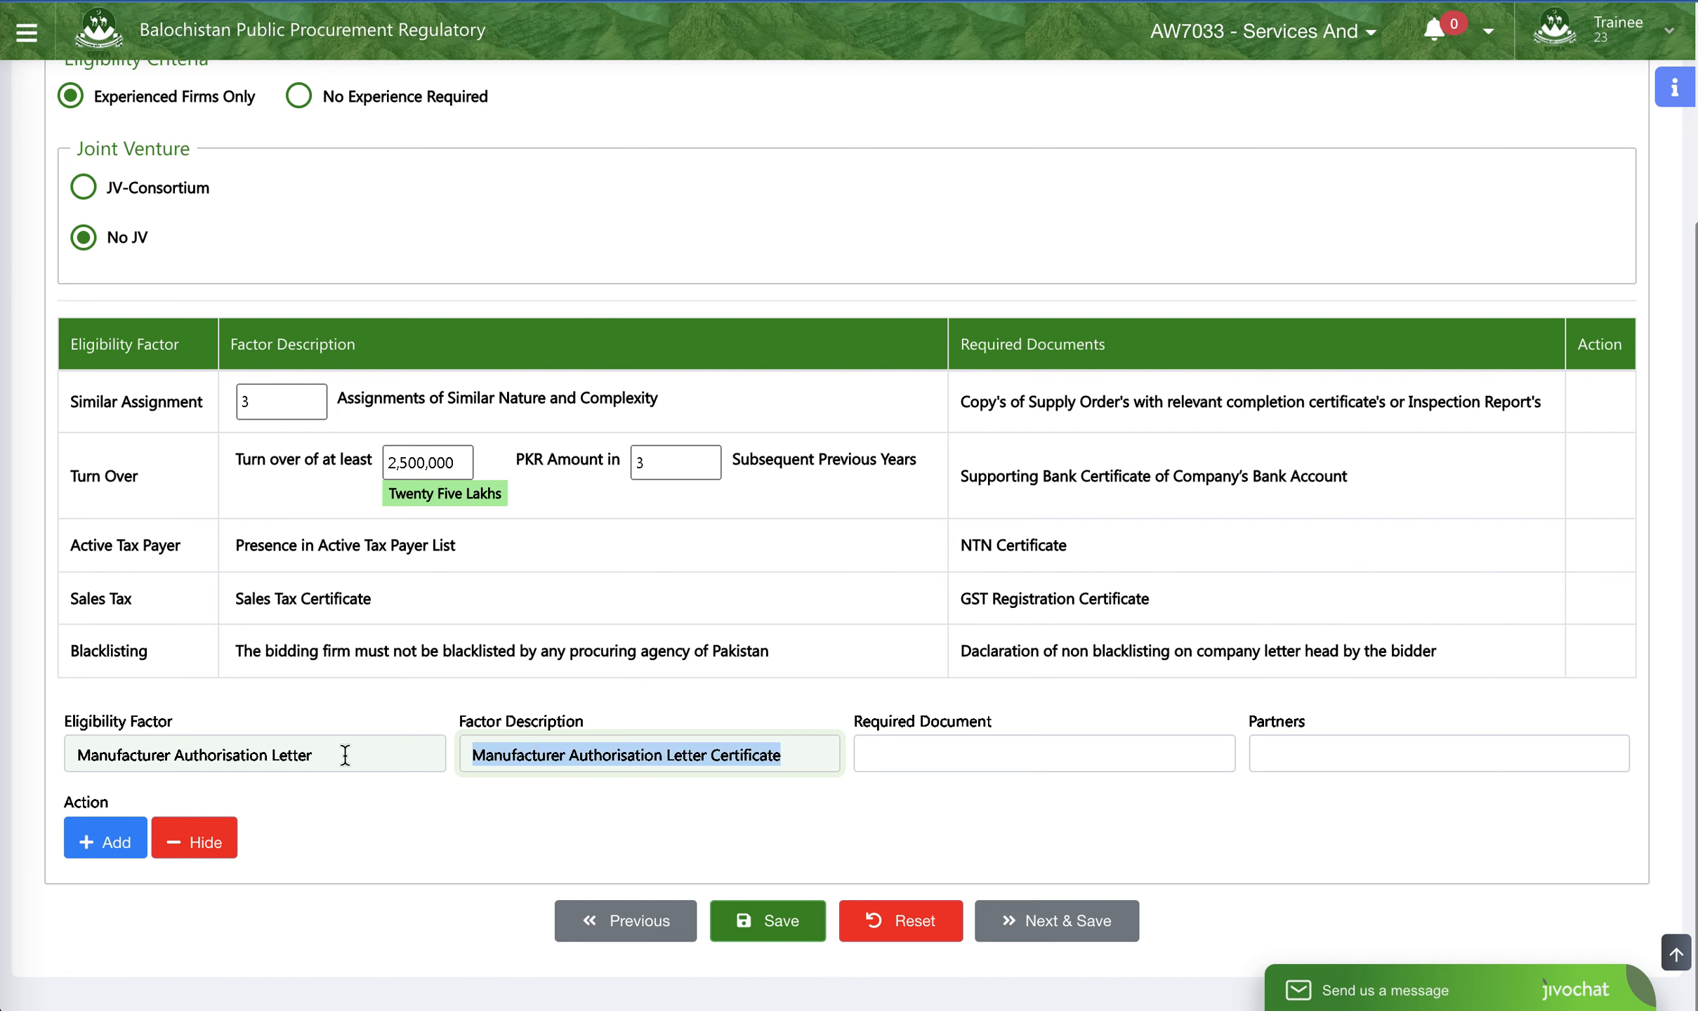
left_click(1003, 755)
key("ctrl+v")
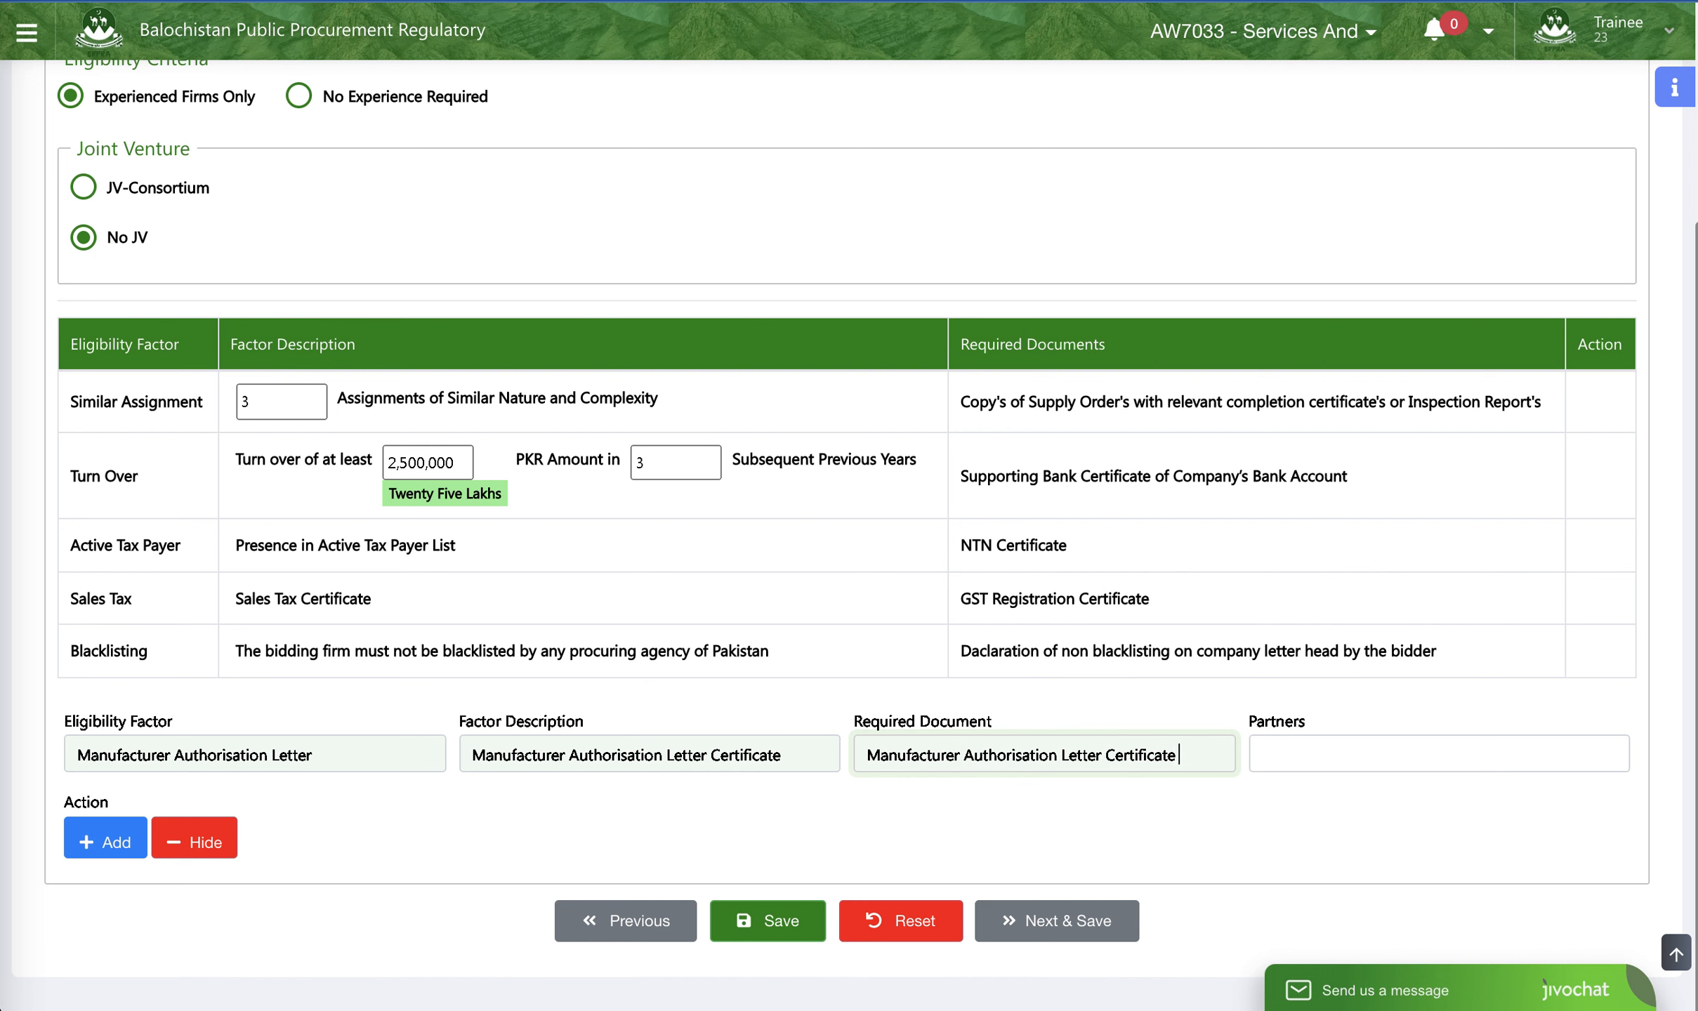
type("Vopy")
left_click_drag(1189, 759, 1178, 760)
type("copy")
- Set Partners to Primary Bidder for the new factor, then save the eligibility criteria and continue to the data sheet
left_click(1362, 758)
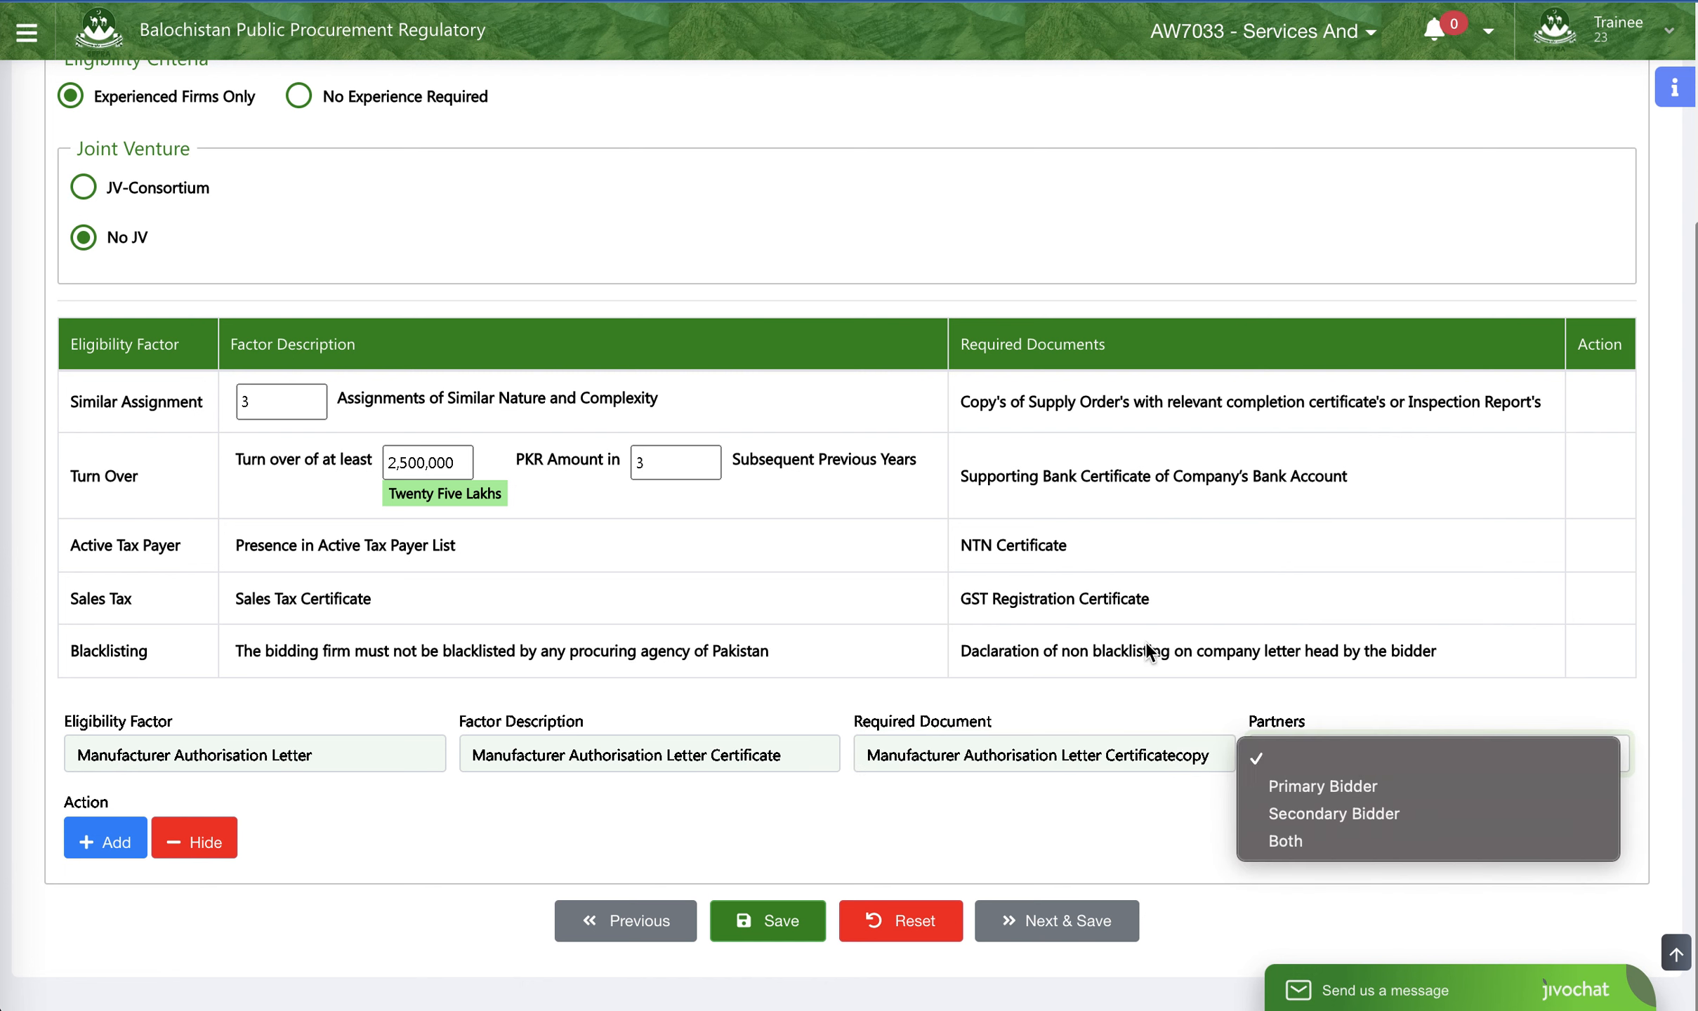
left_click(224, 266)
left_click(1316, 745)
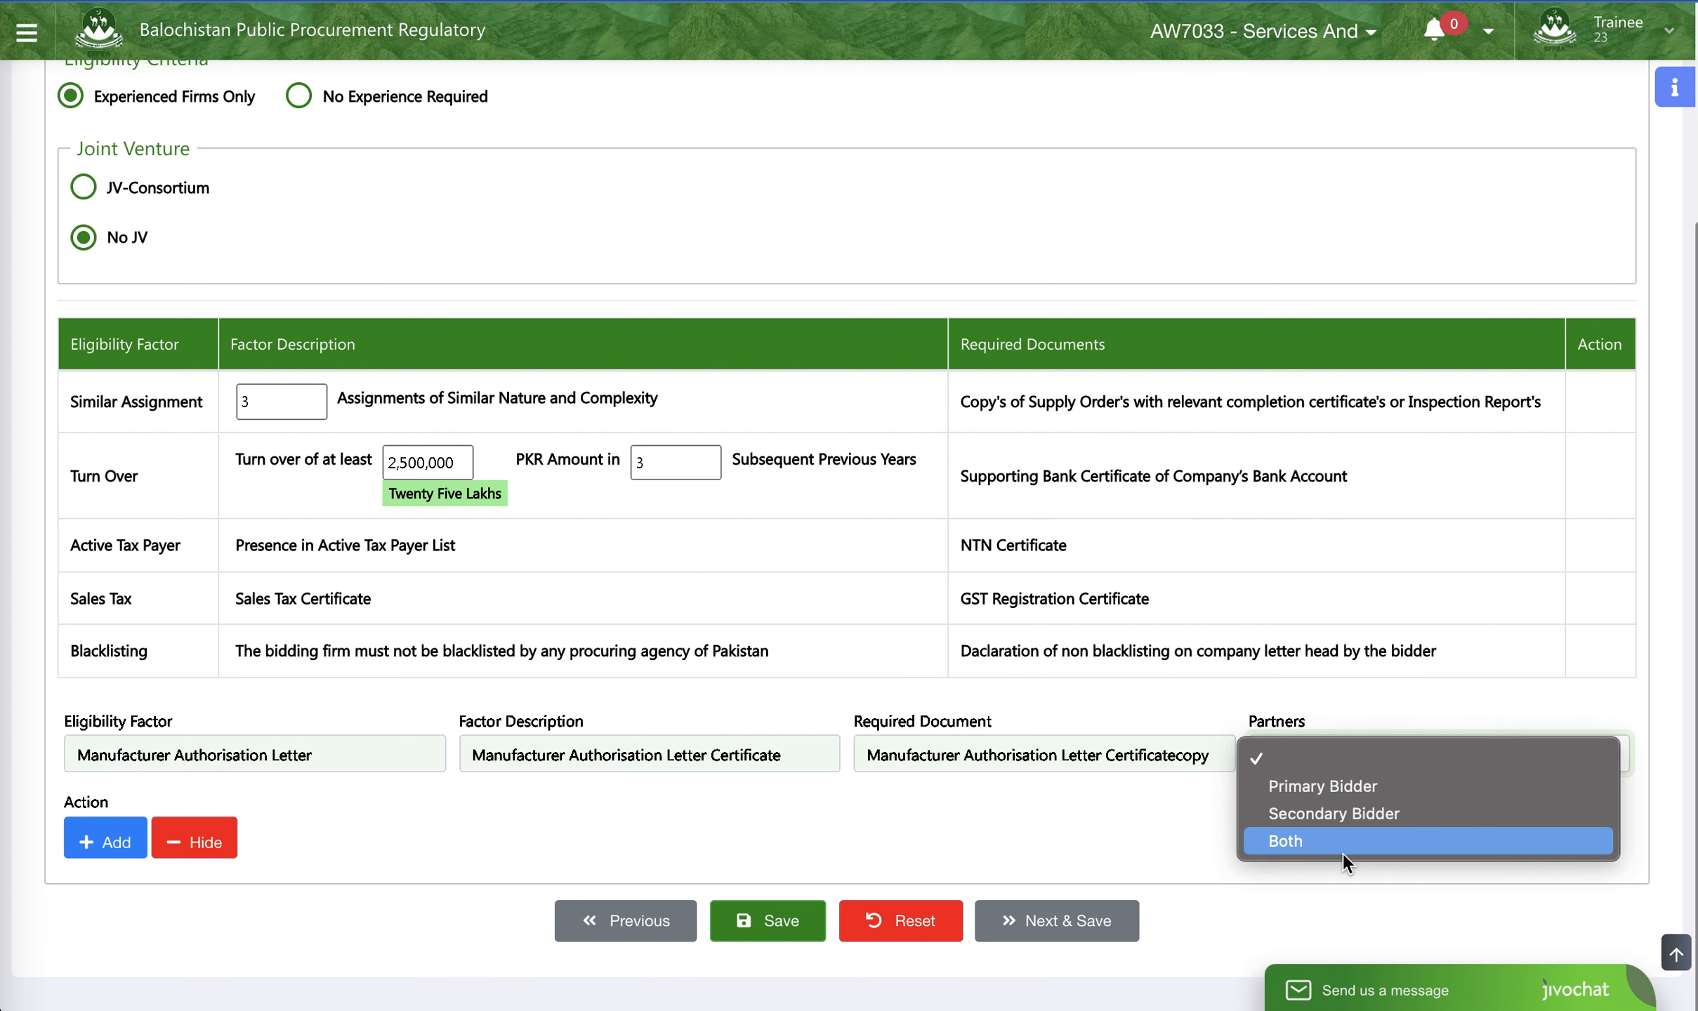
left_click(1160, 691)
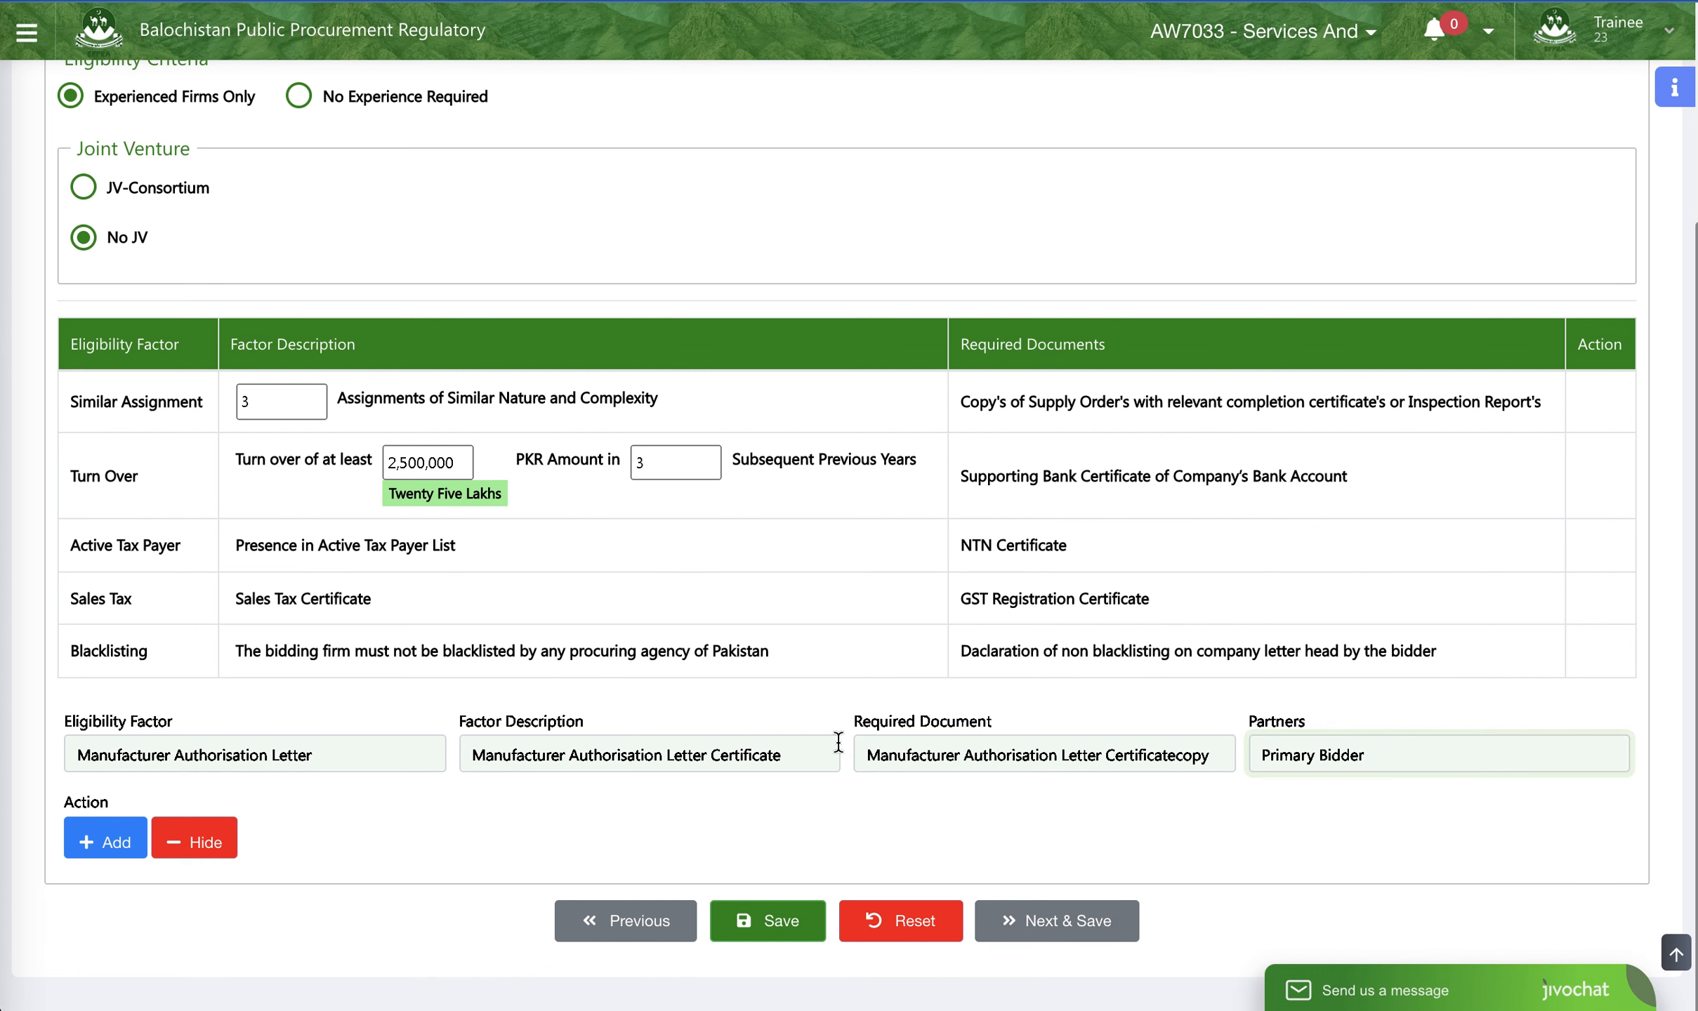
left_click(1060, 927)
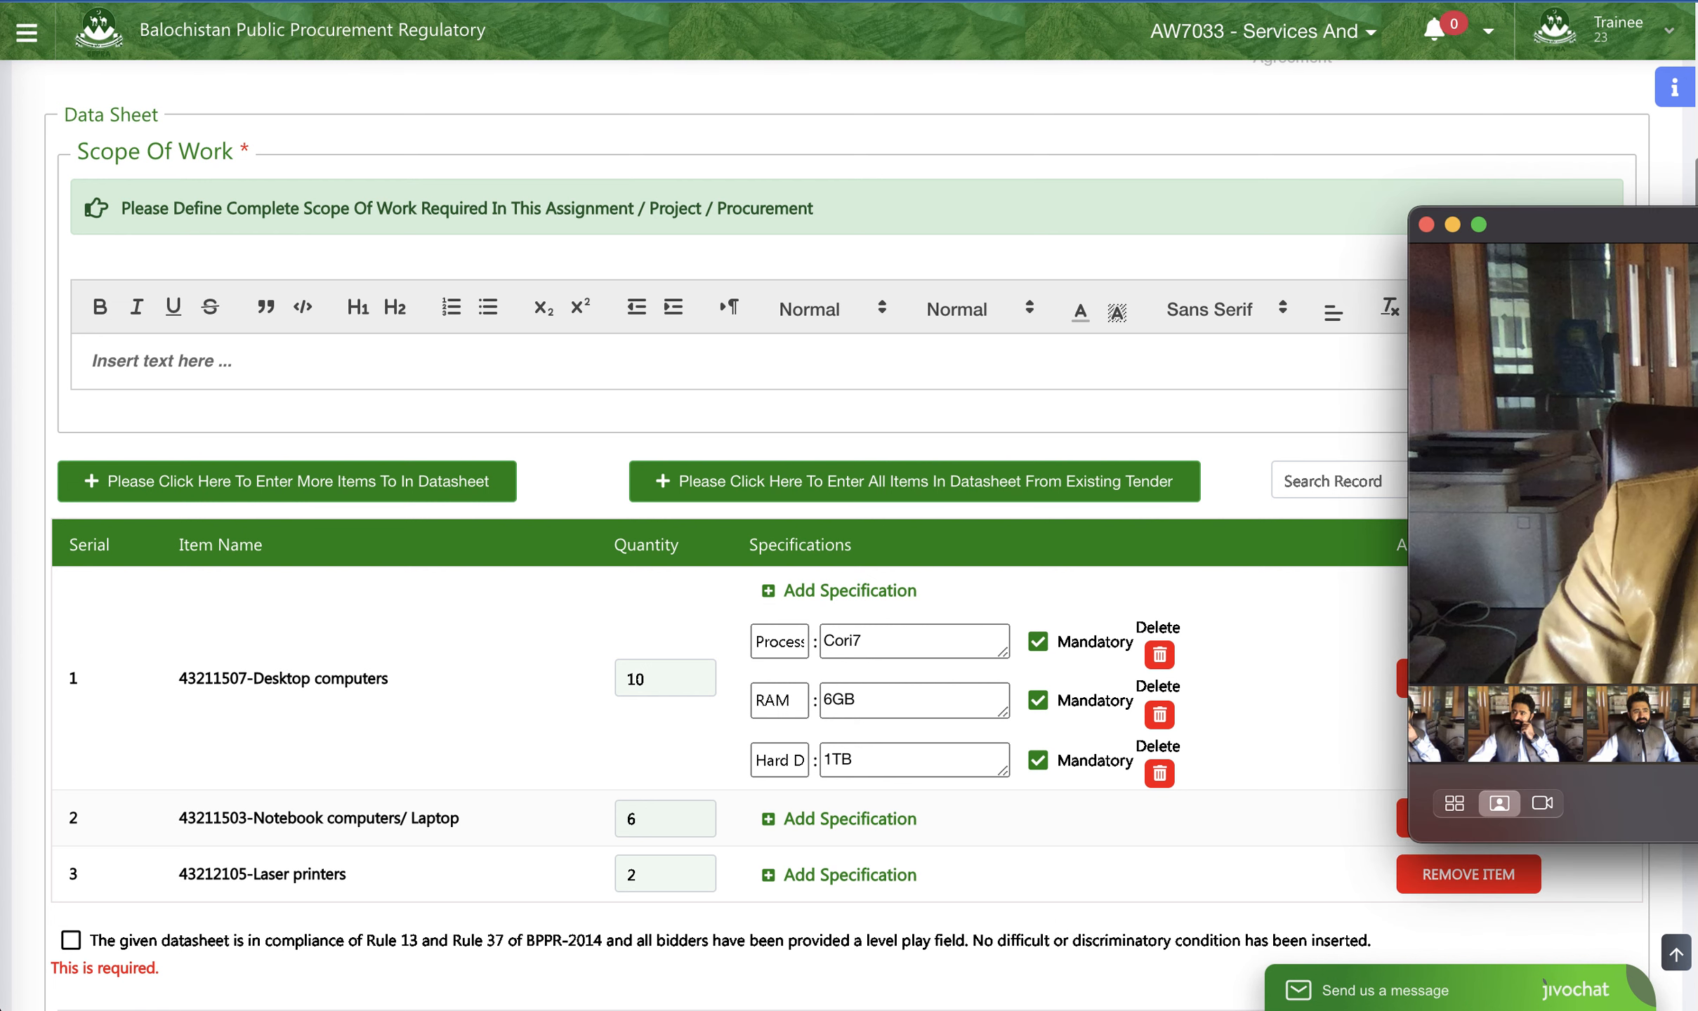
- Close the camera window covering the page and look over the data sheet's items, specifications and planned schedule
left_click(1550, 809)
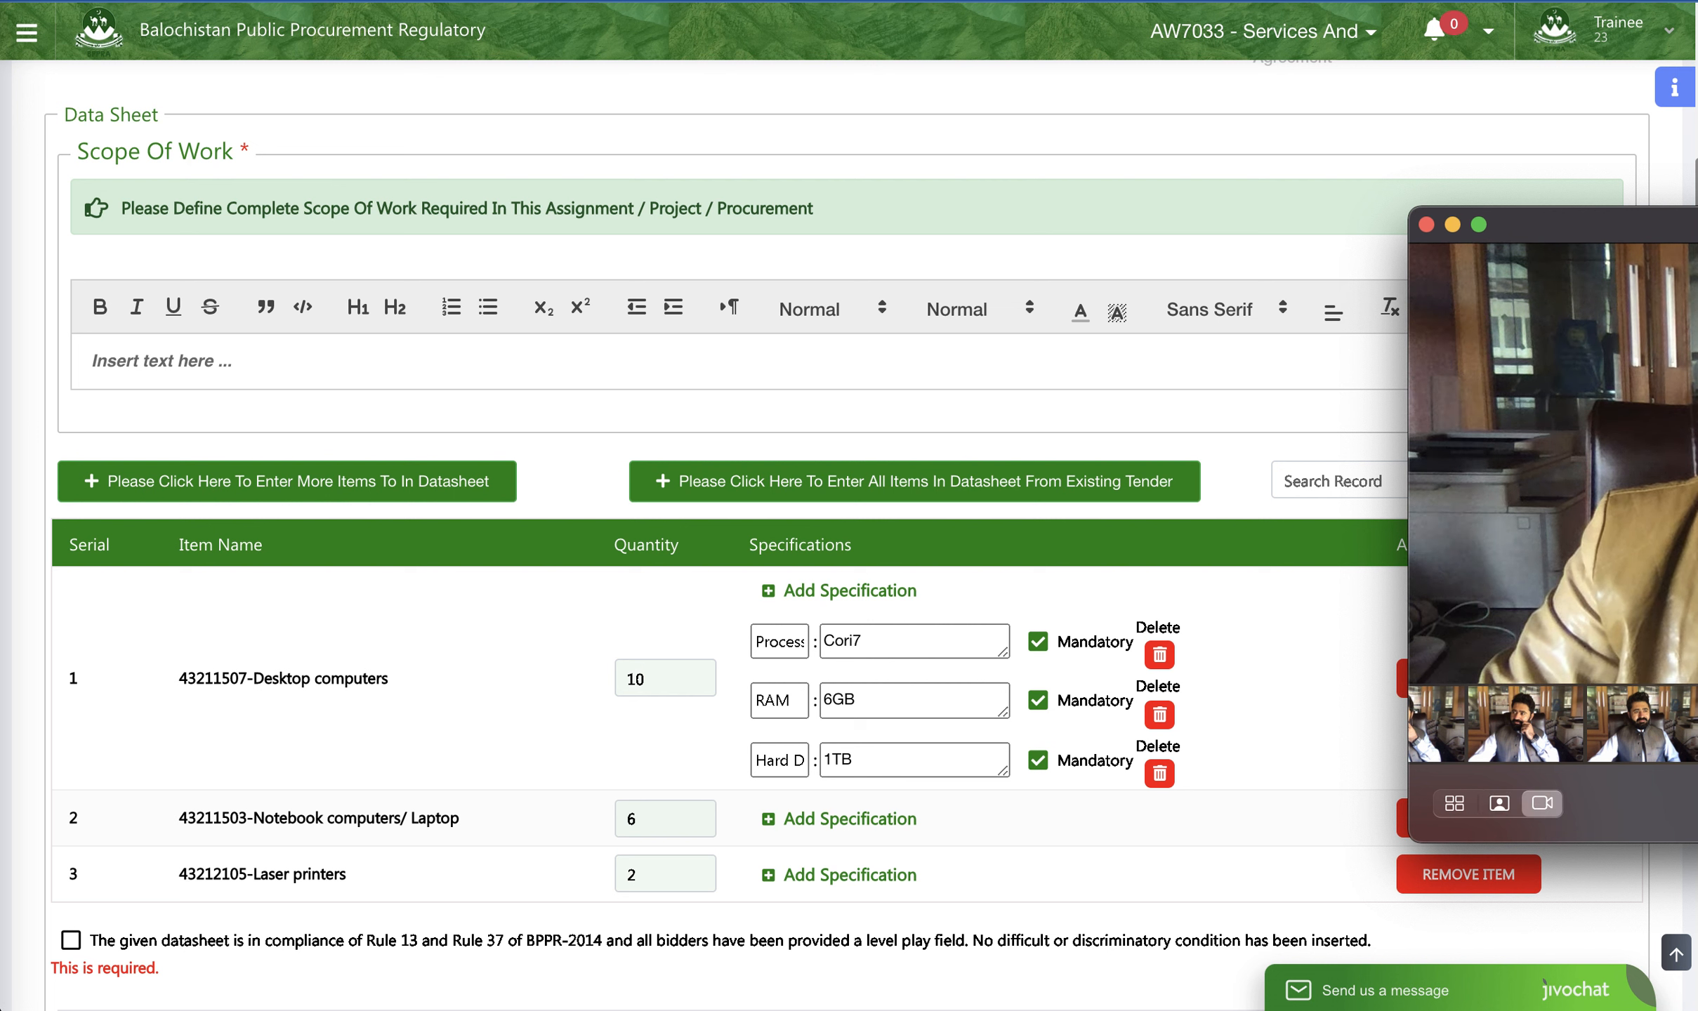
left_click(1426, 225)
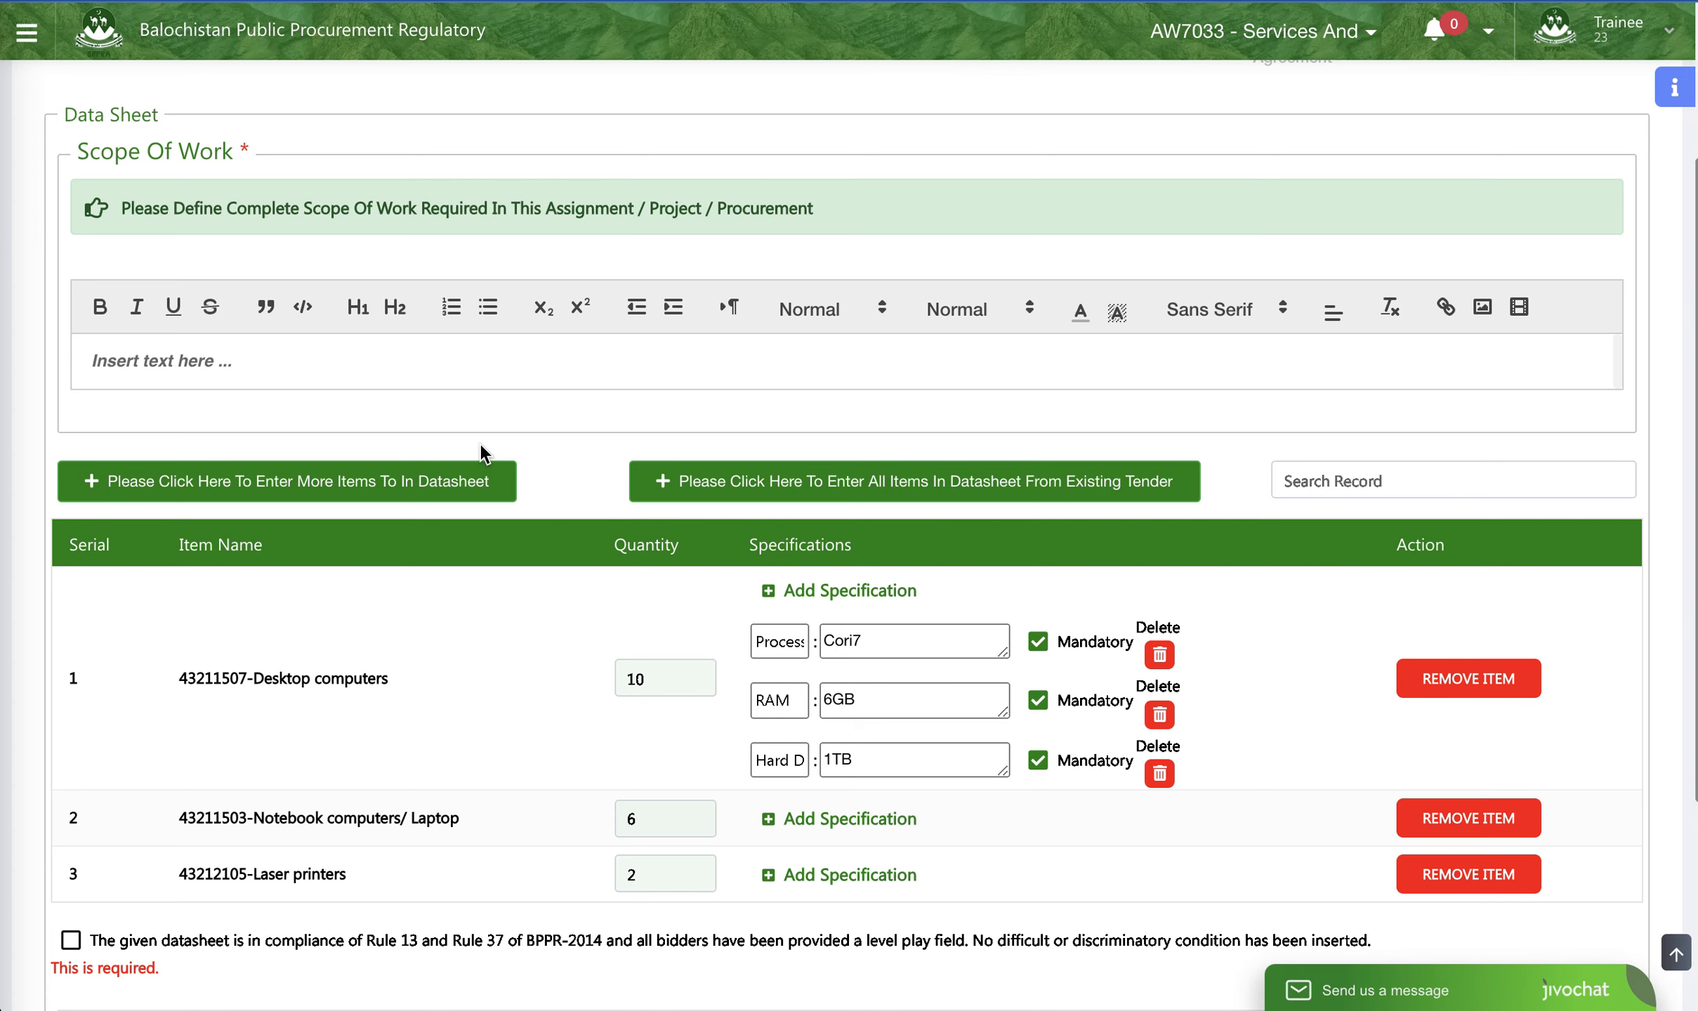
scroll(591, 279, "down", 4)
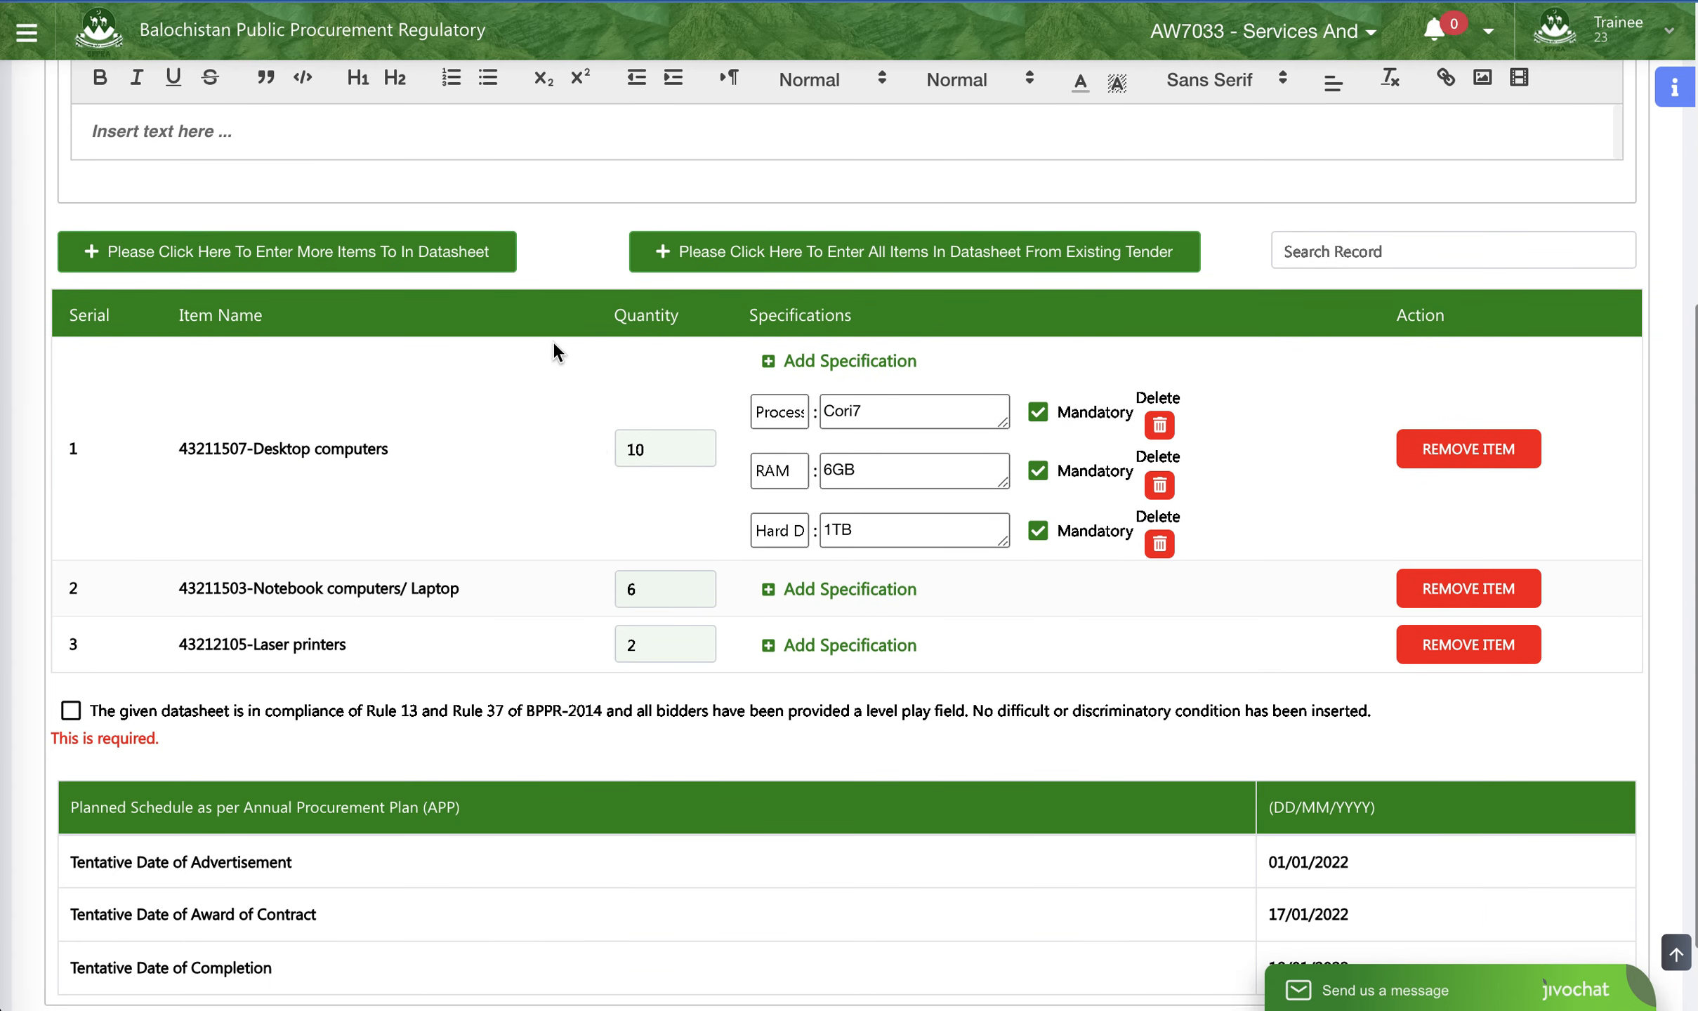
scroll(552, 340, "up", 3)
scroll(552, 342, "up", 4)
scroll(626, 211, "down", 7)
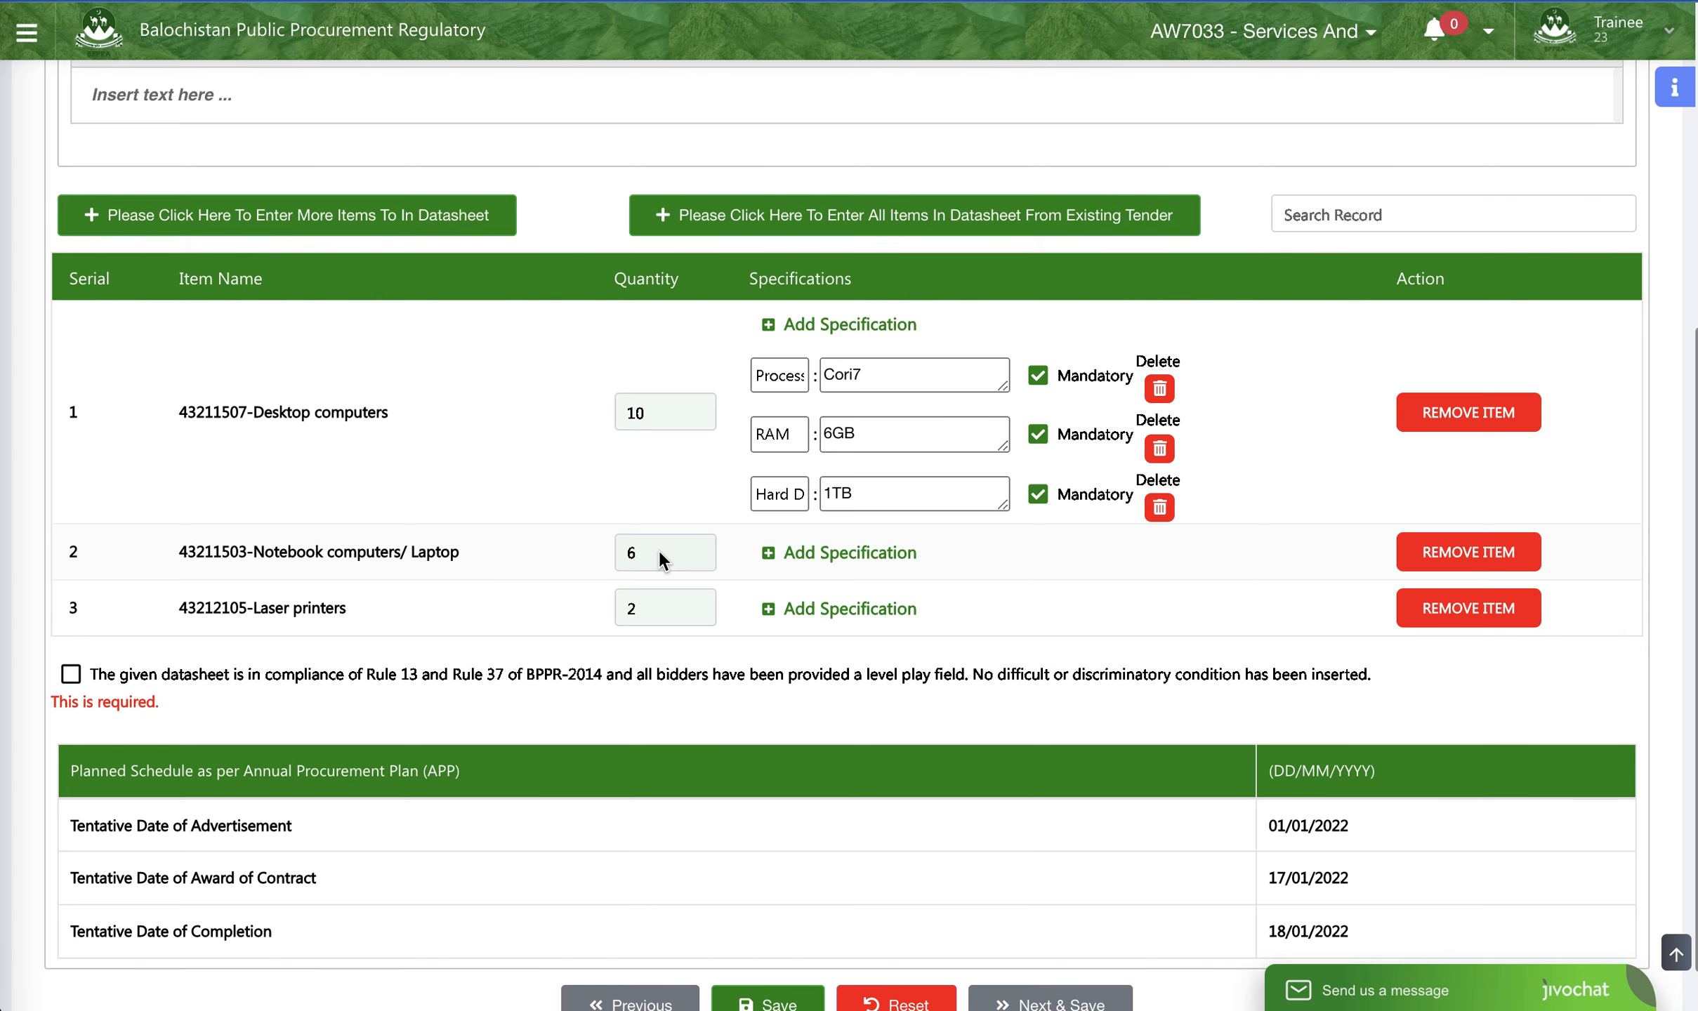
scroll(659, 552, "up", 1)
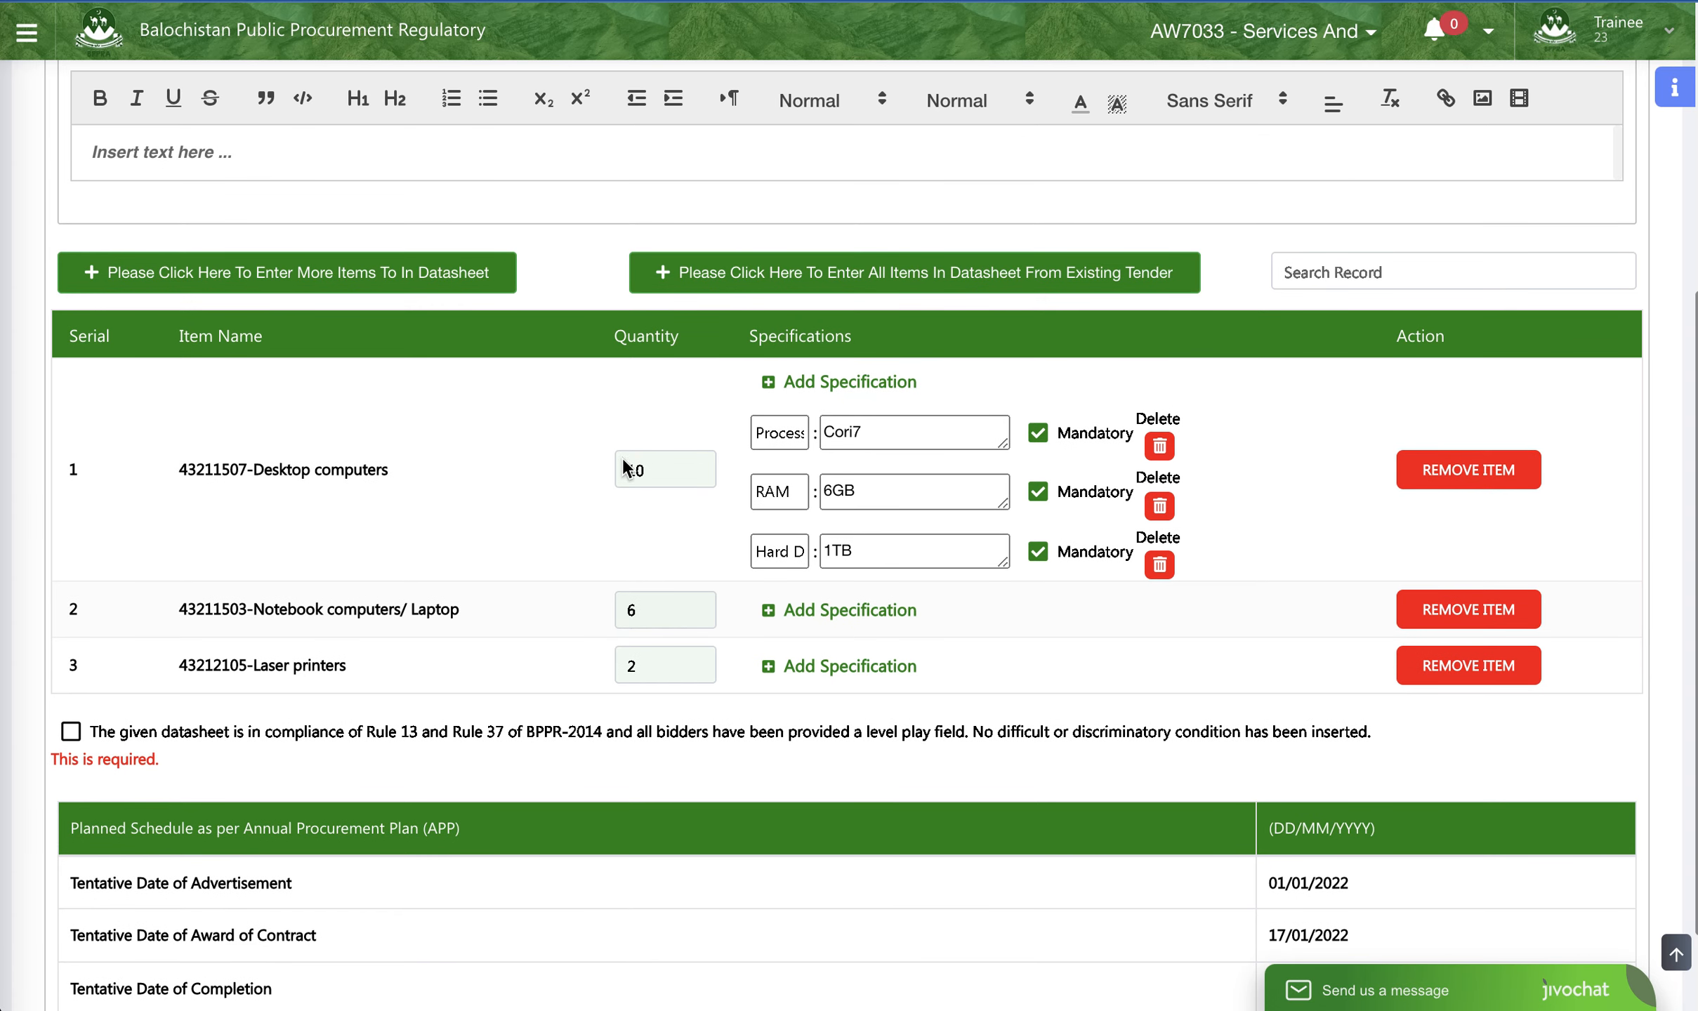
scroll(538, 482, "up", 3)
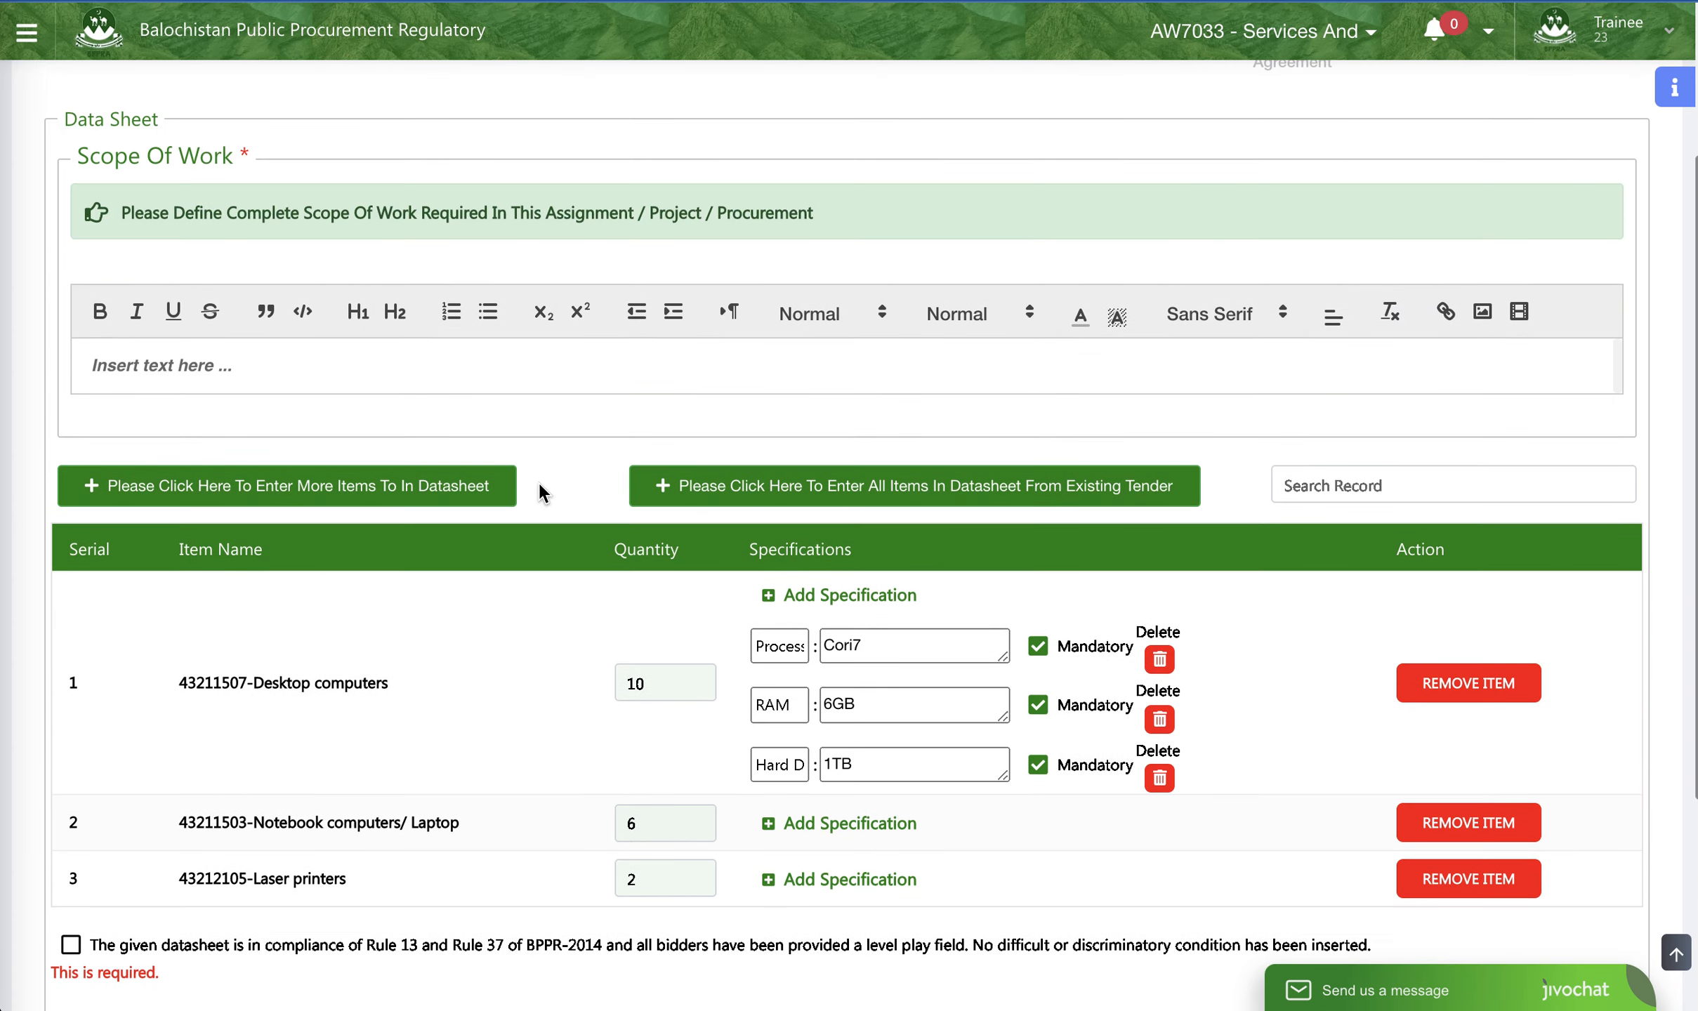
- Write the Scope of Work as "Purchase of IT Equipments for the Project"
left_click(235, 369)
type("Purchase of IT Equipmen")
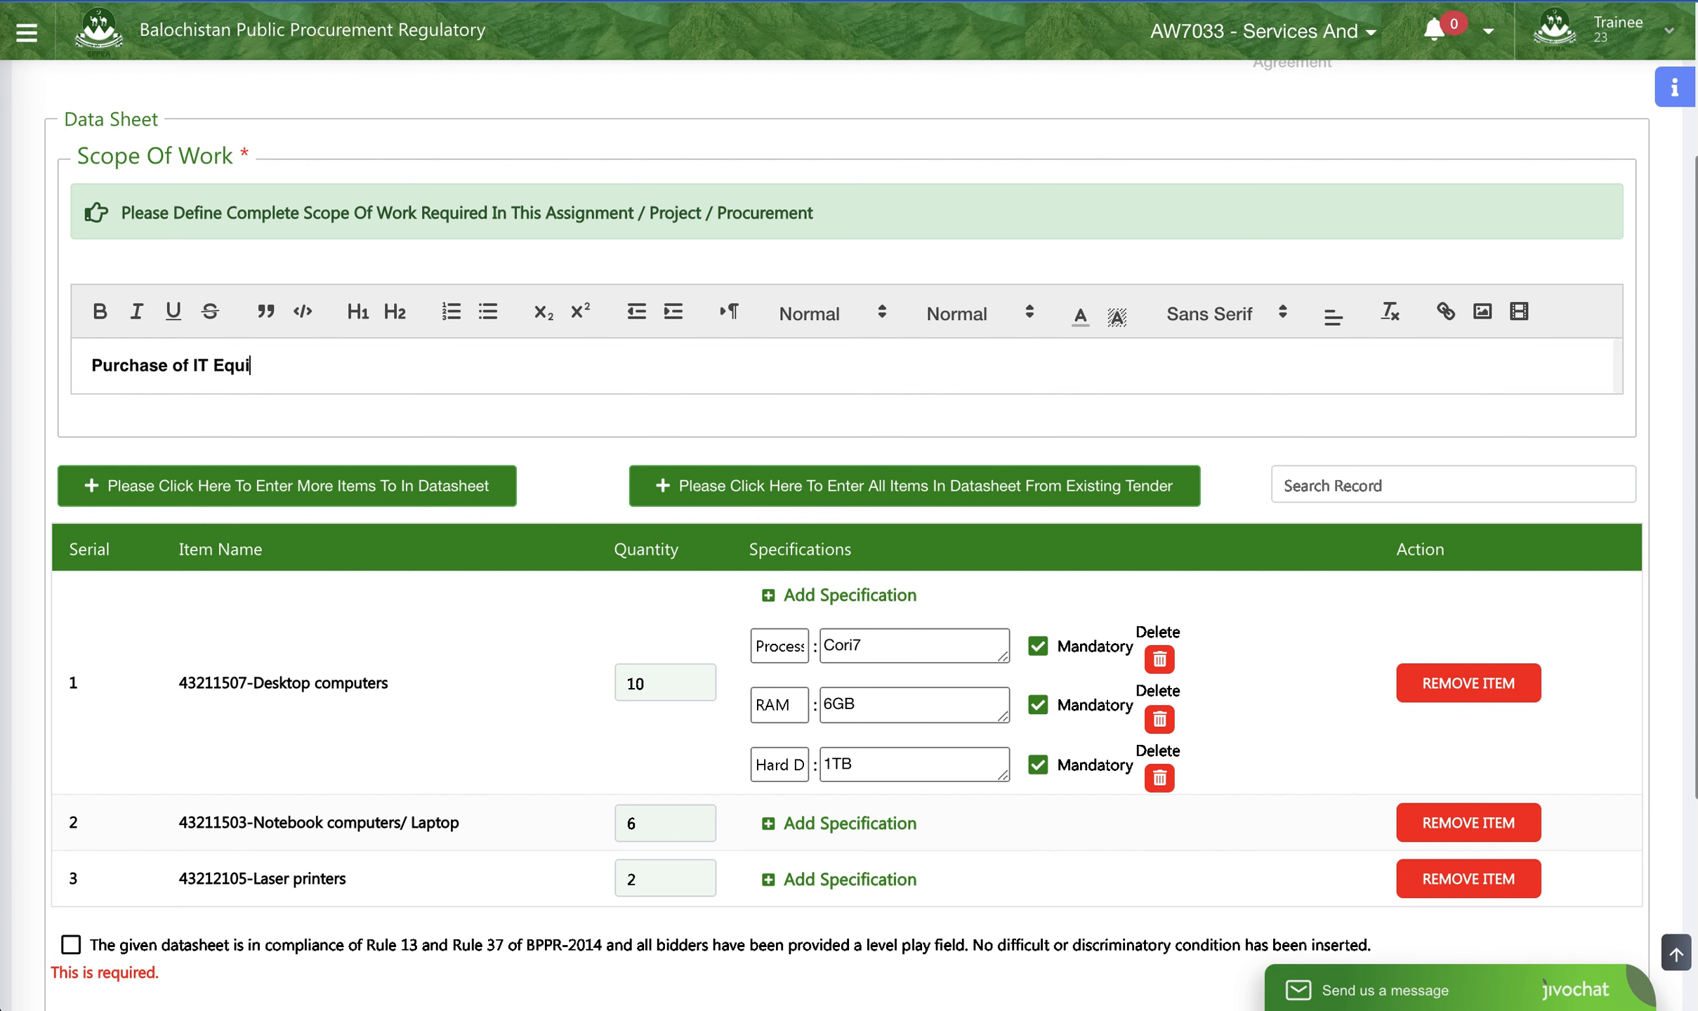
type("ts for the Project")
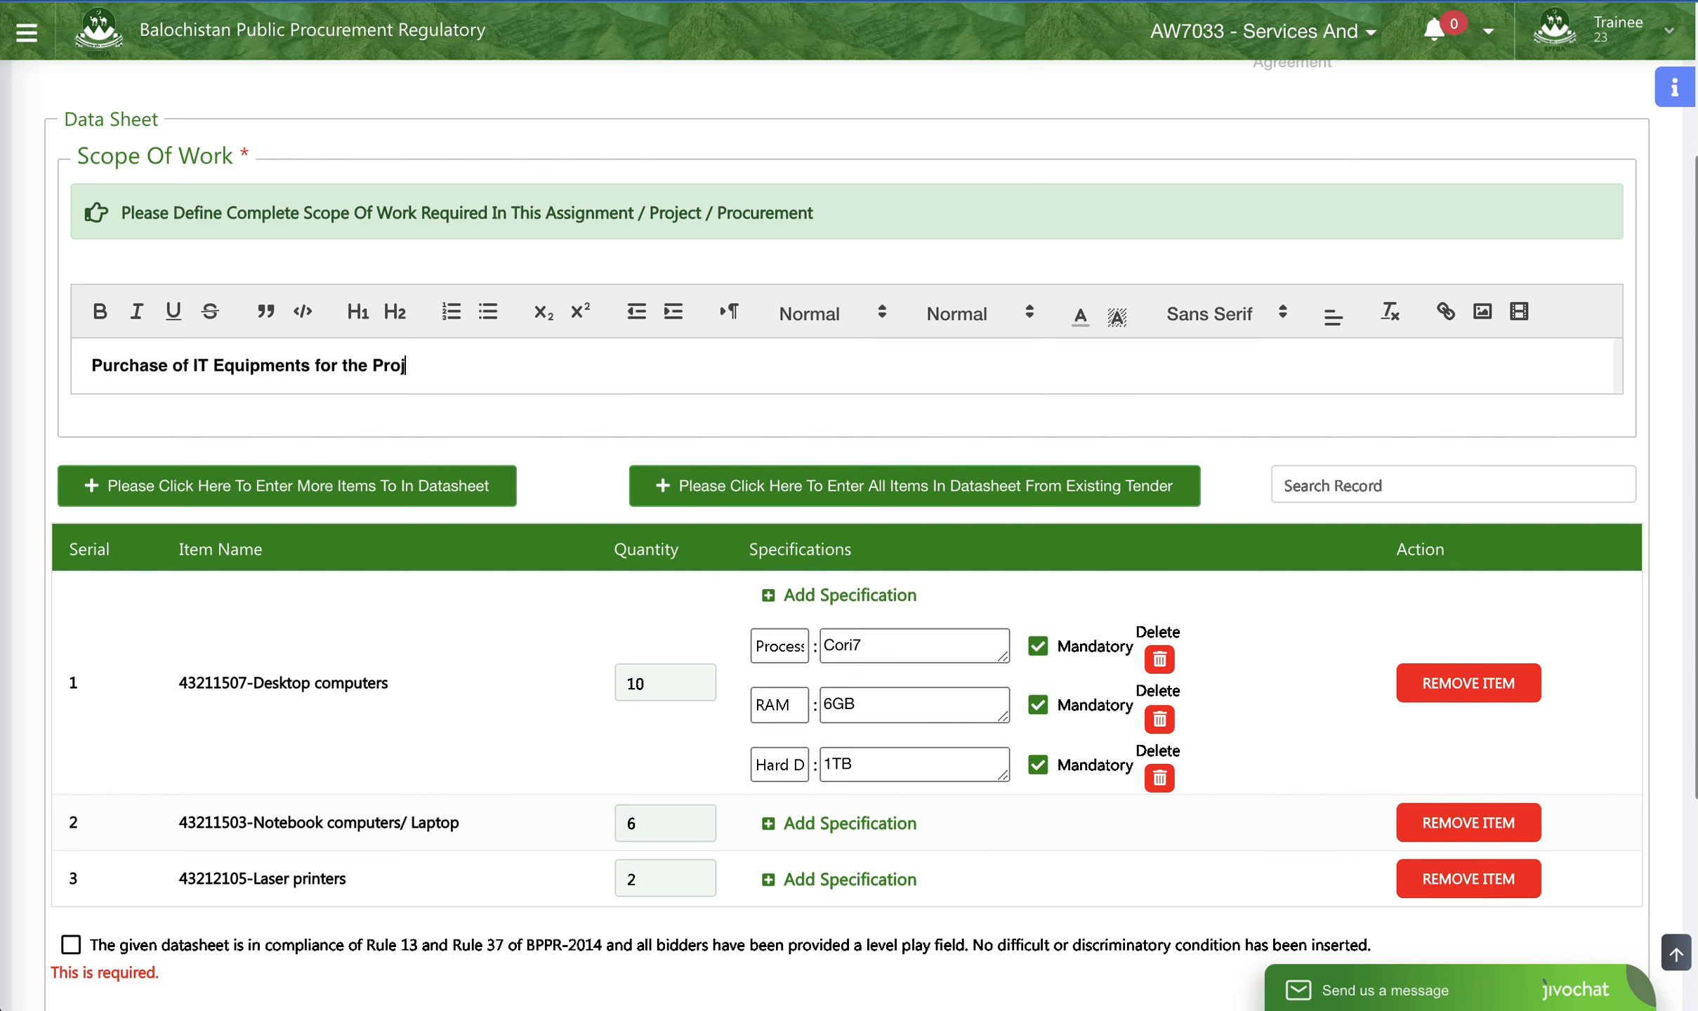
- Add a mandatory Processor specification with the value Cori9 to the Notebook computers/ Laptop item
scroll(315, 449, "down", 4)
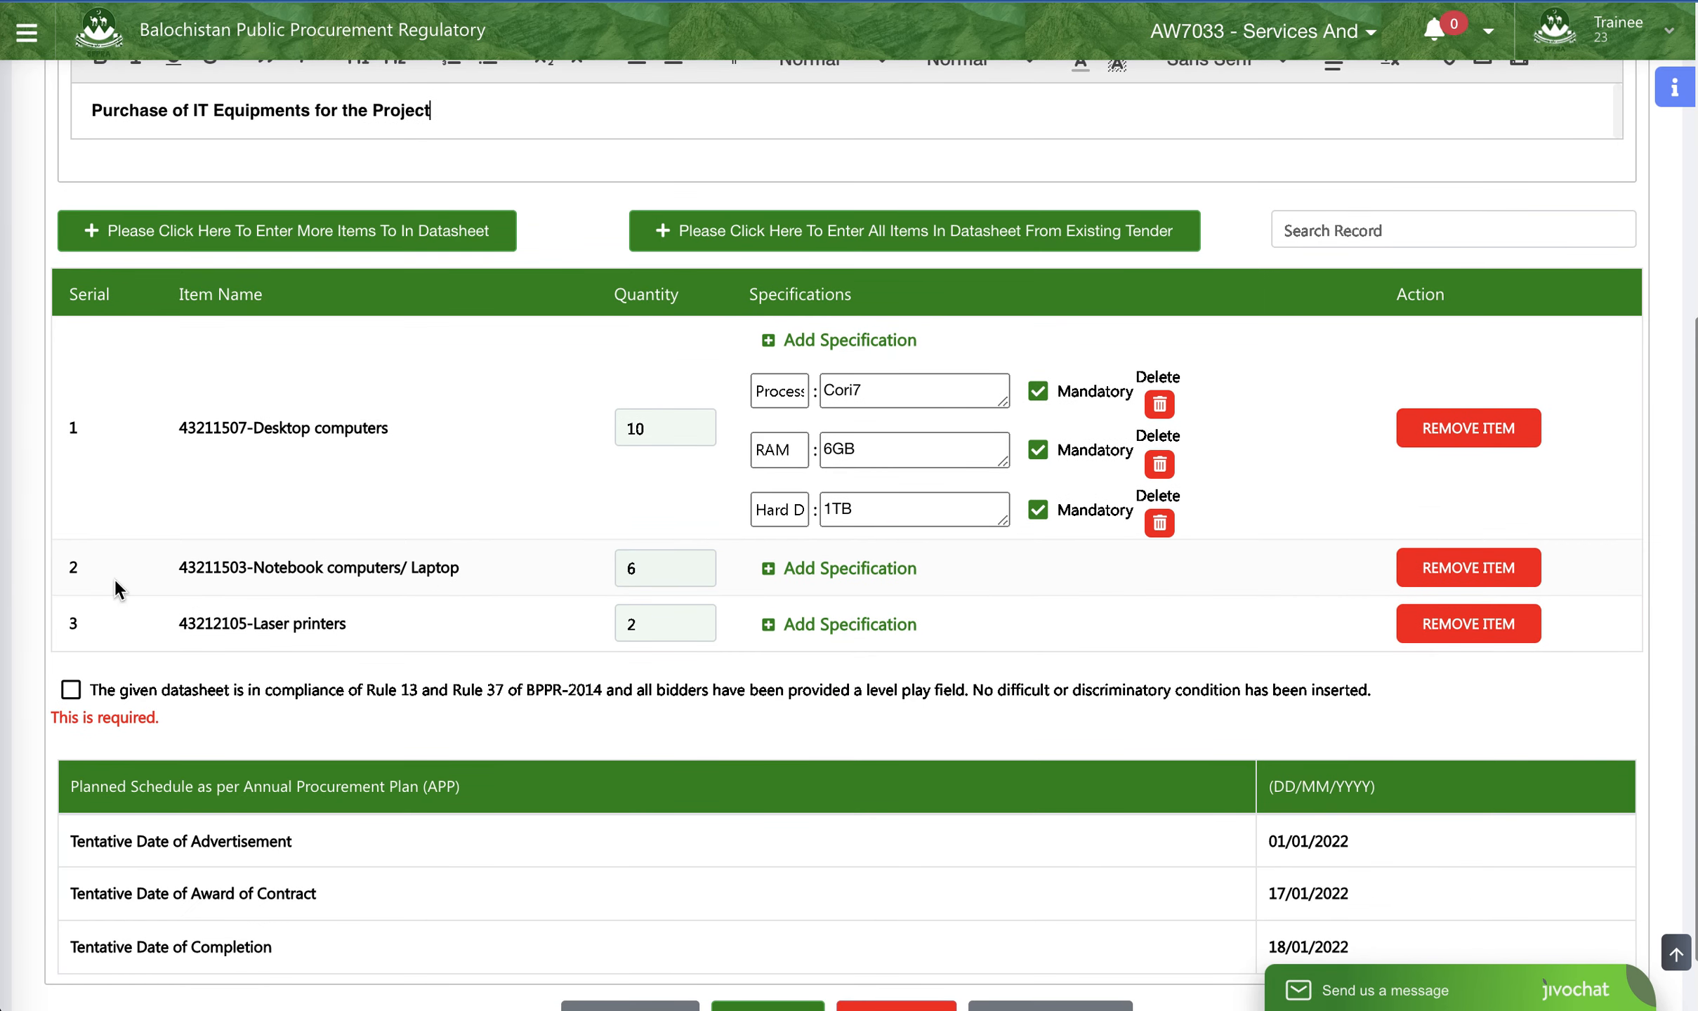
left_click(895, 562)
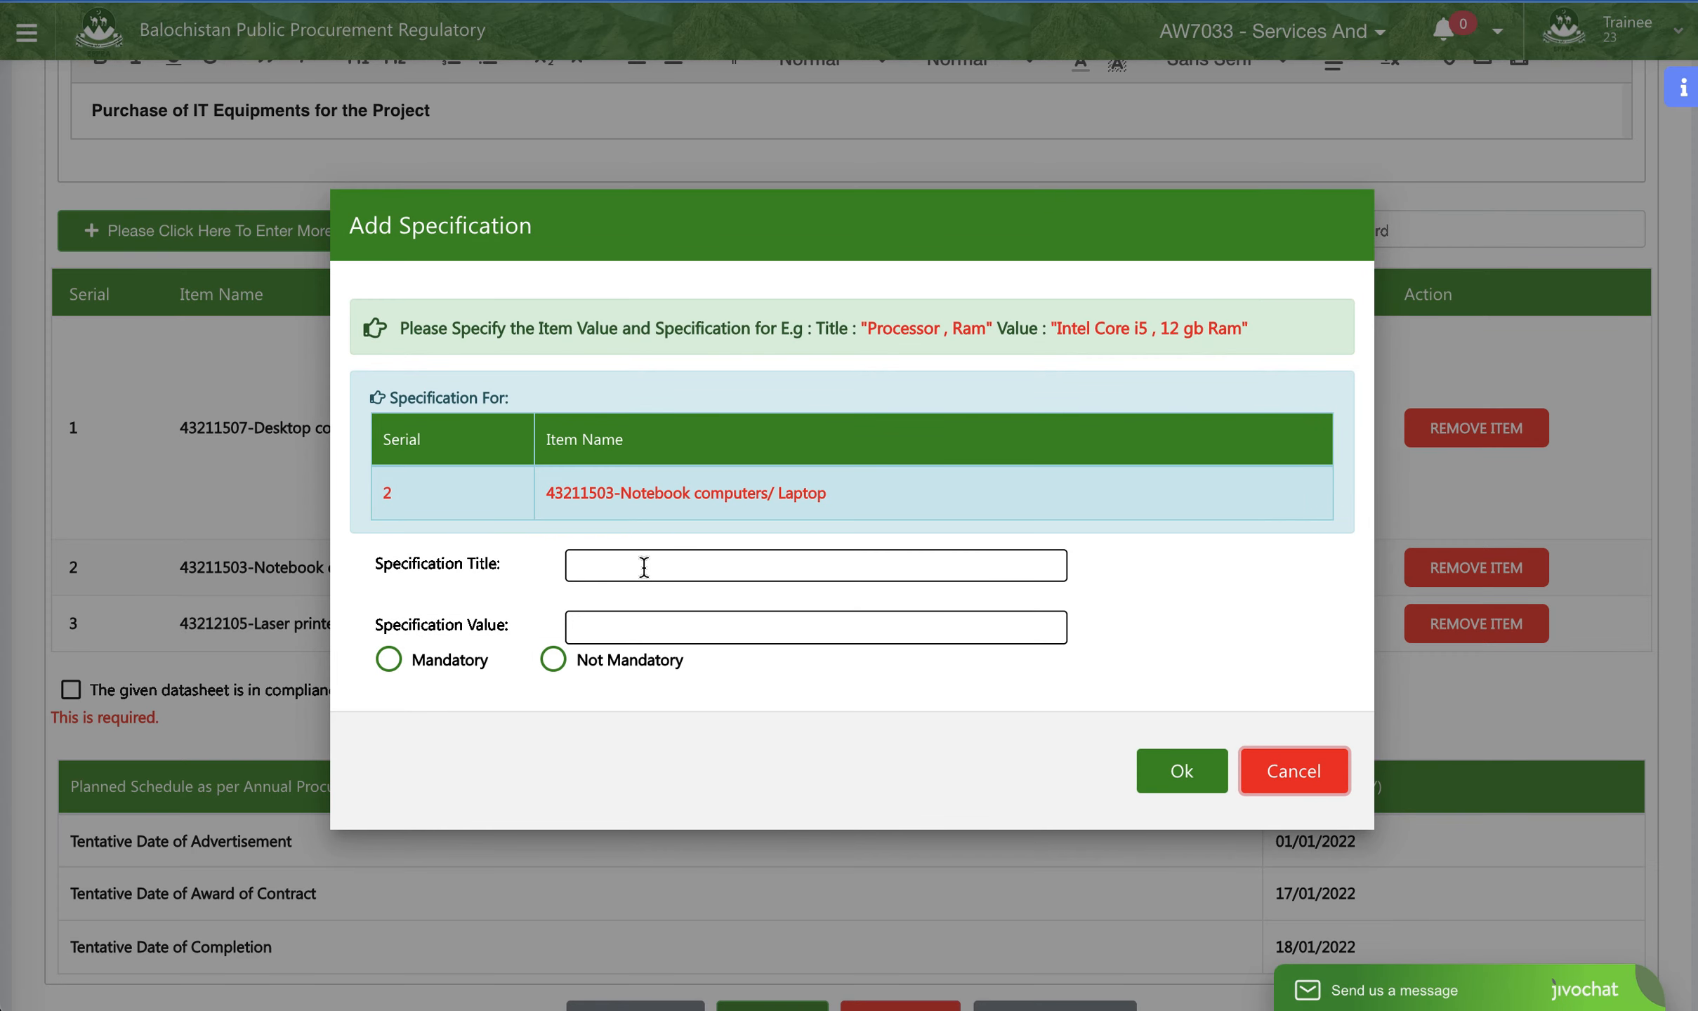
left_click(644, 566)
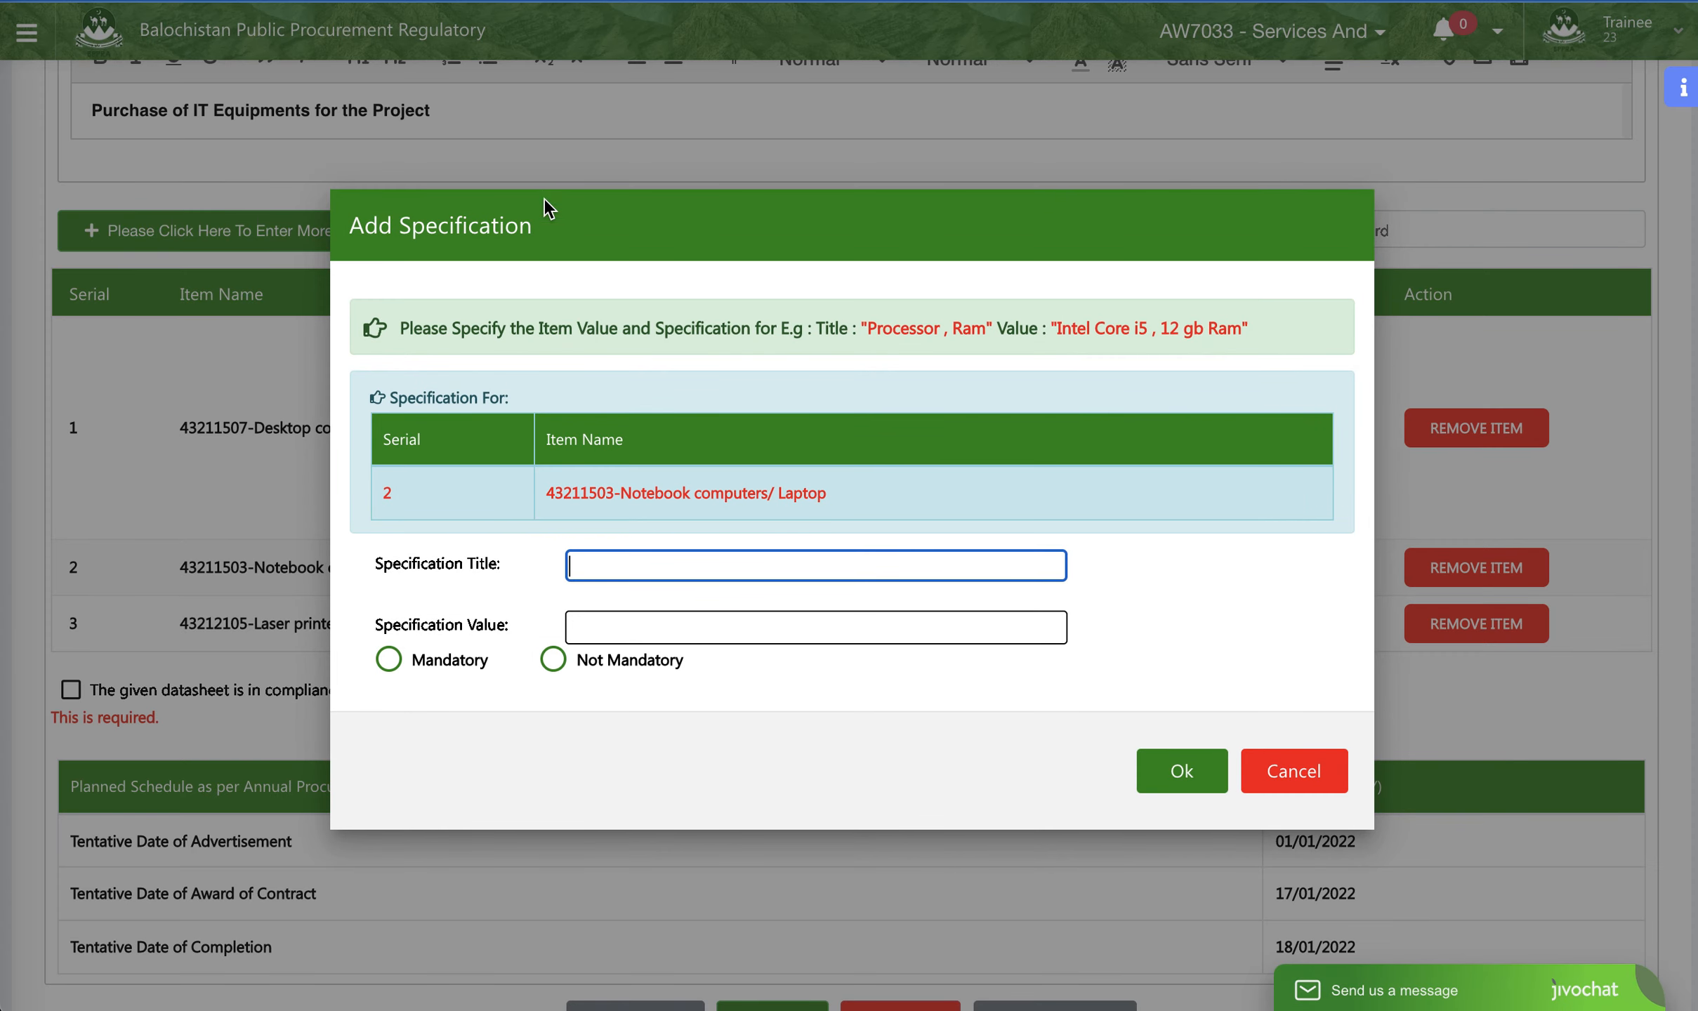
left_click(550, 245)
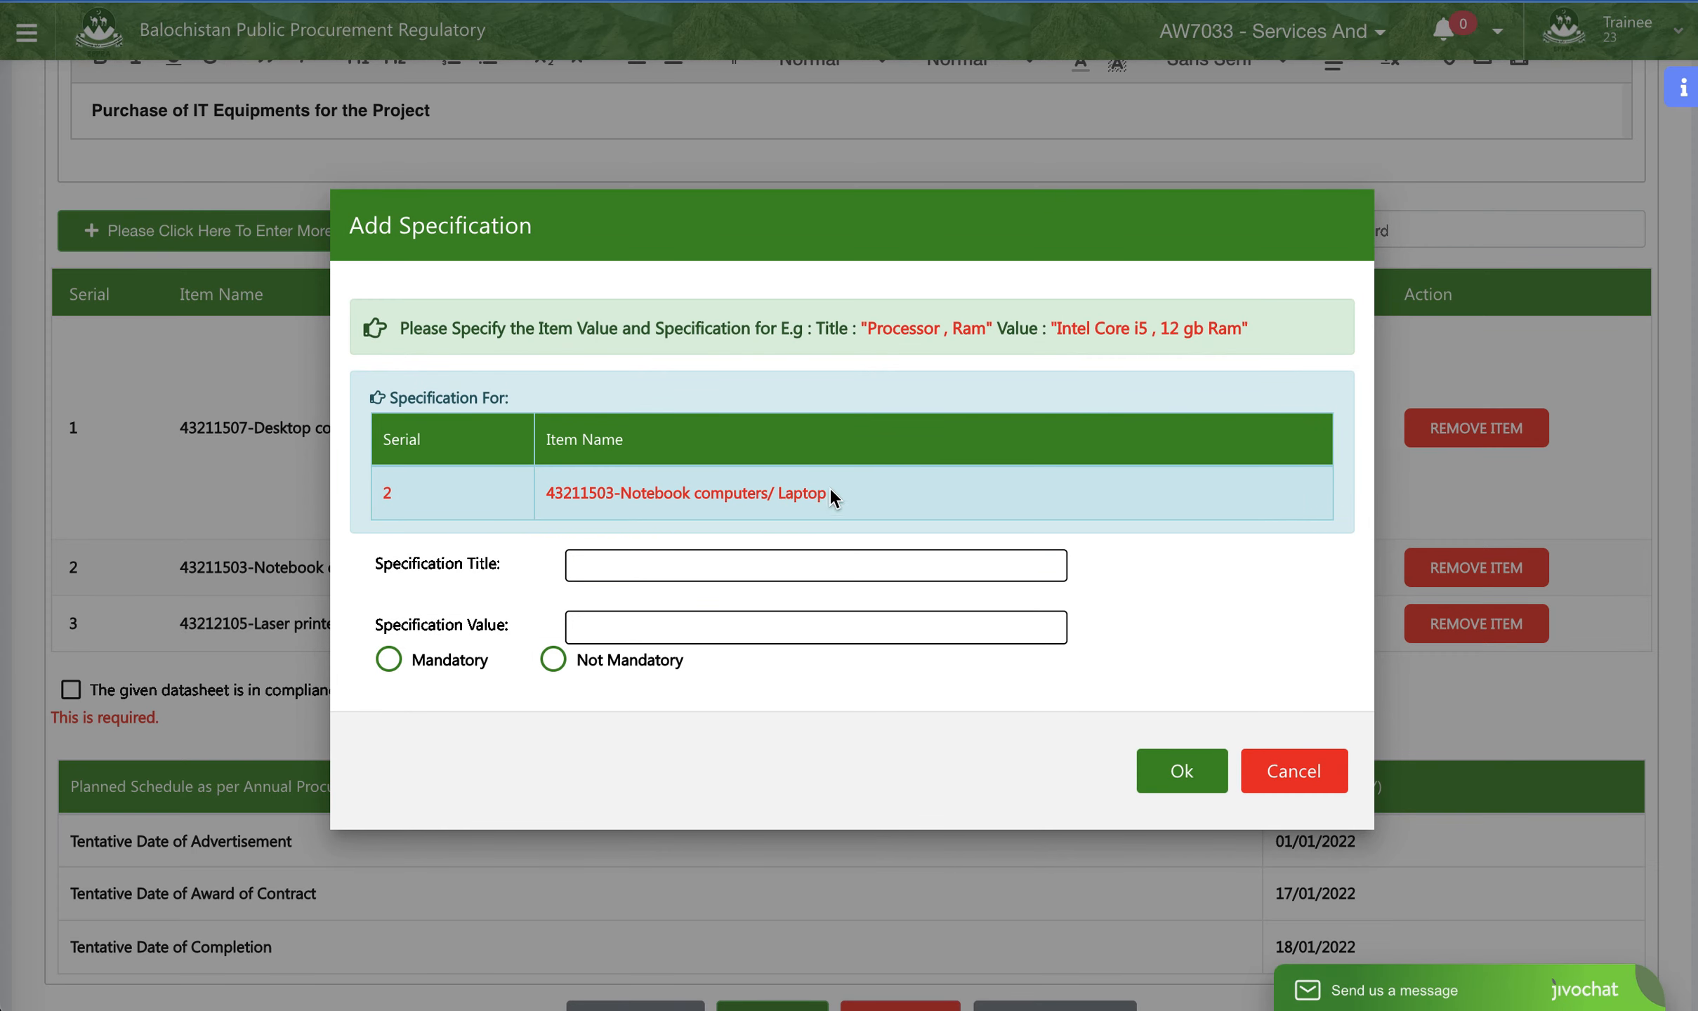
left_click_drag(829, 495, 580, 485)
left_click(664, 567)
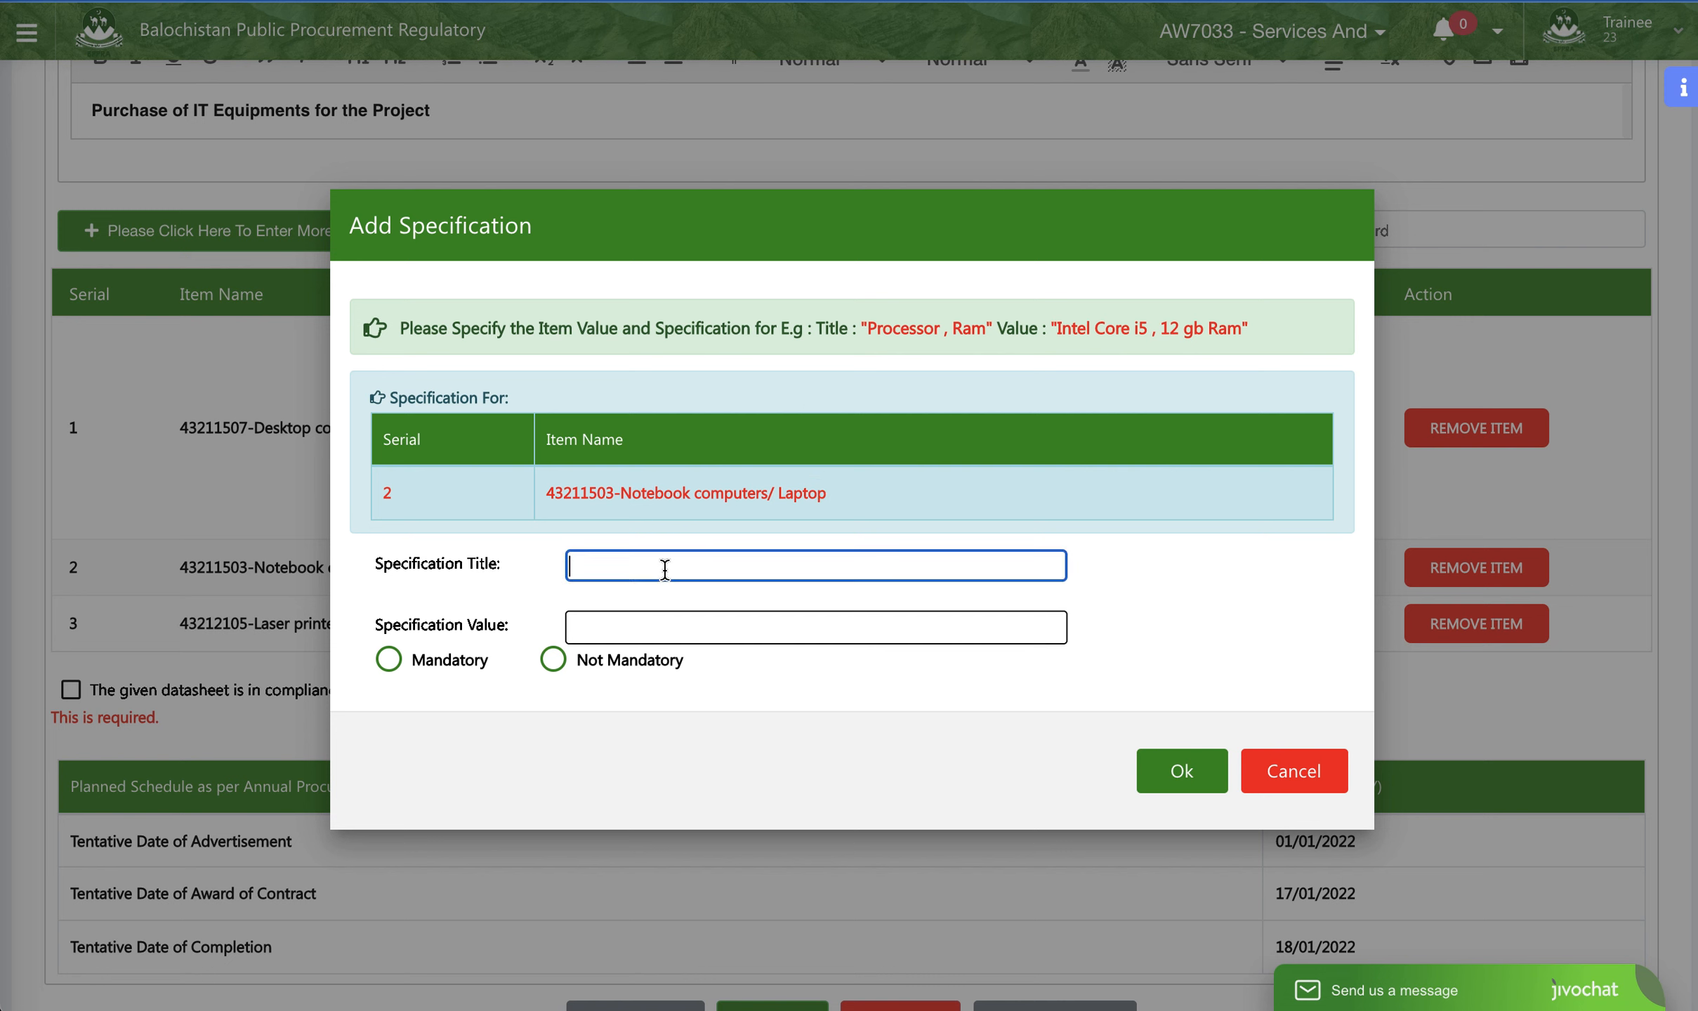
type("Process")
type("in")
type("or")
left_click(599, 625)
type("Cori90")
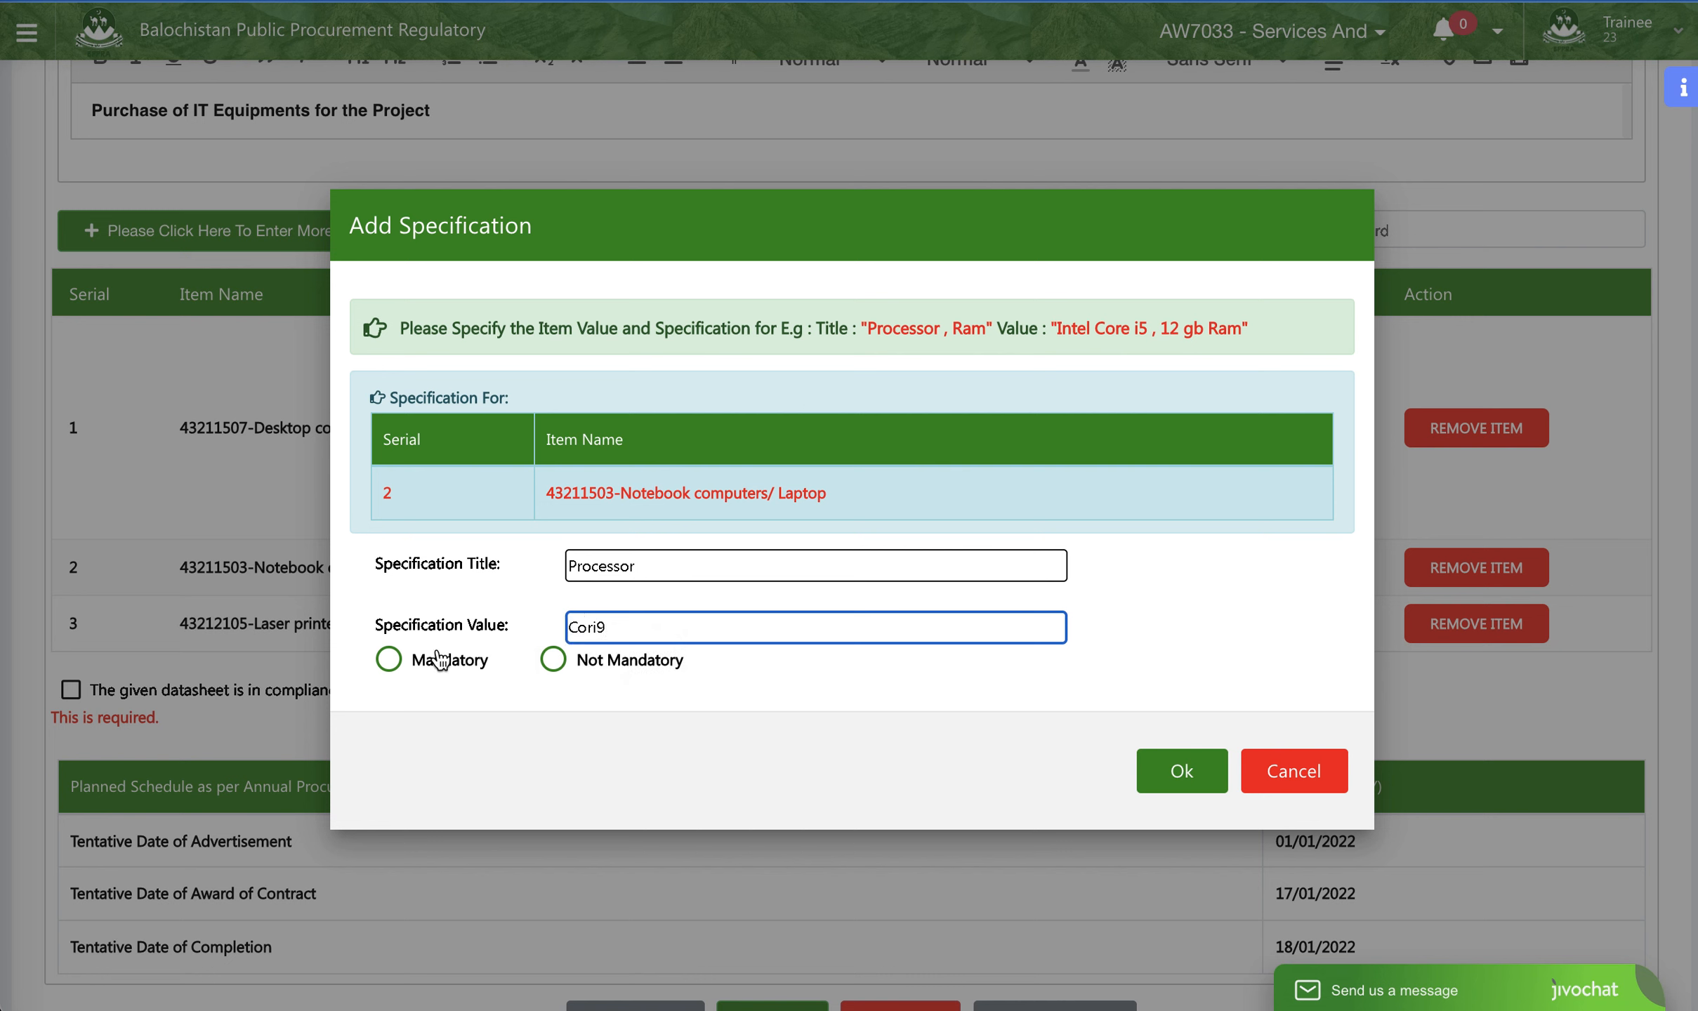
left_click(388, 659)
left_click(1182, 771)
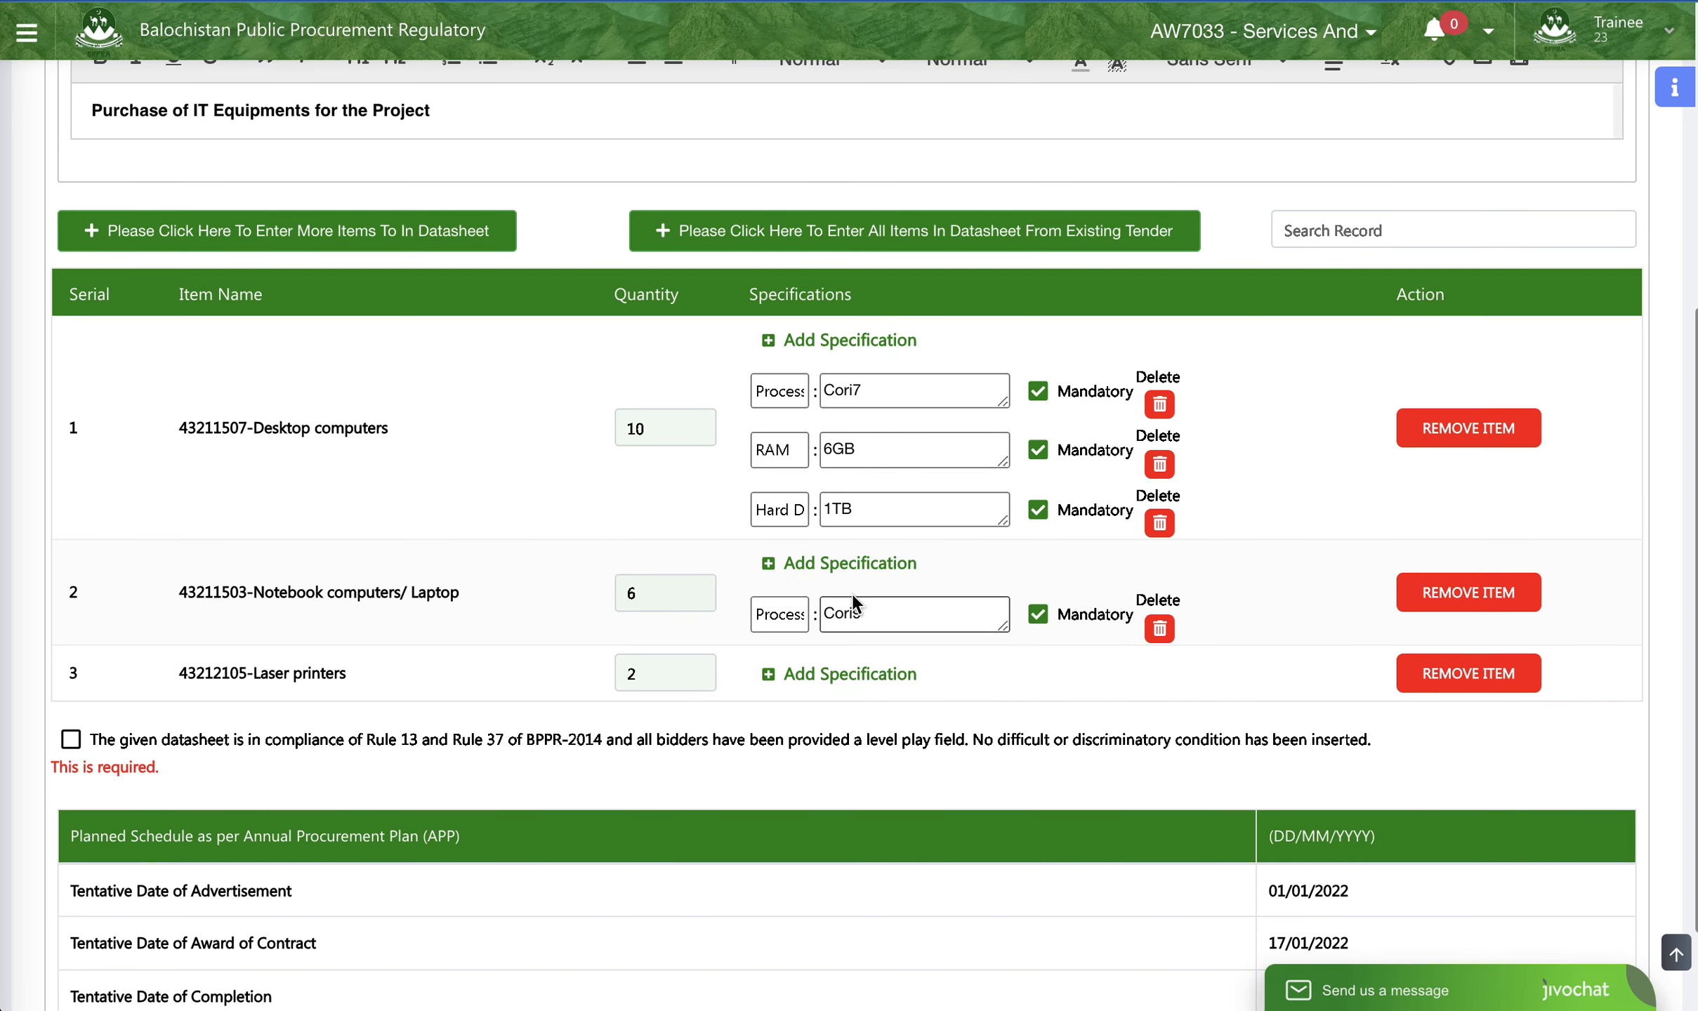
- Add a mandatory RAM specification with the value 4 GB to the Notebook computers/ Laptop item
left_click(869, 566)
left_click(731, 568)
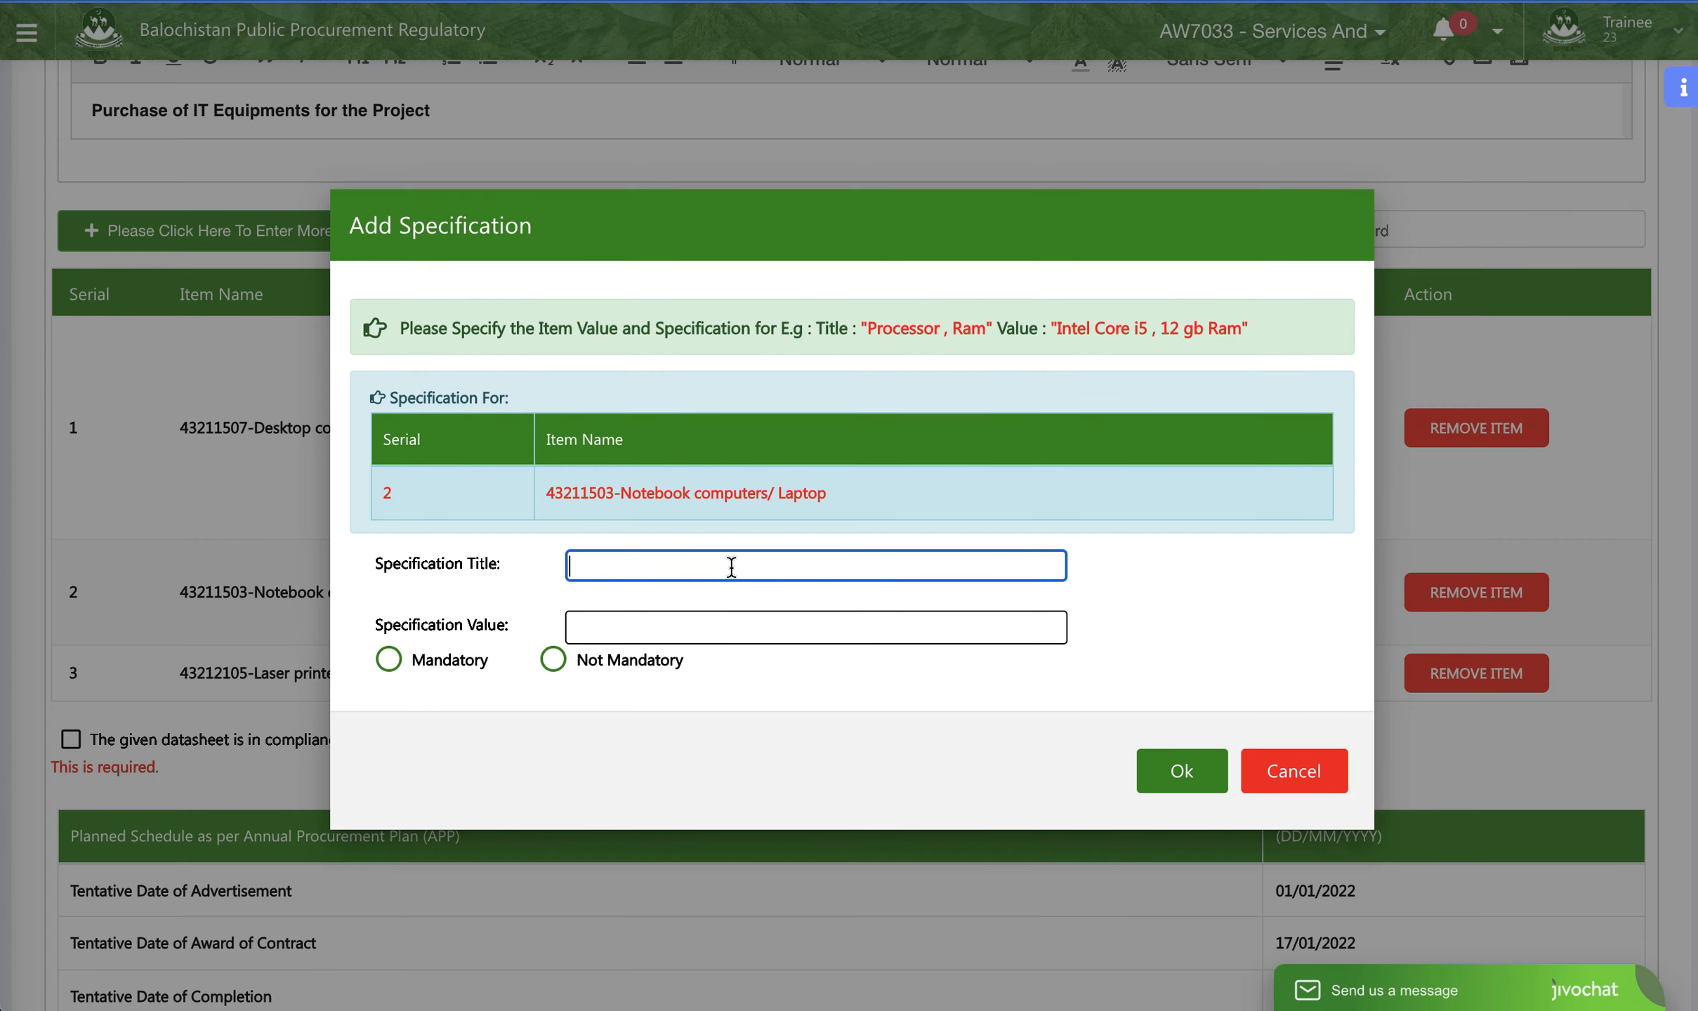
left_click(439, 675)
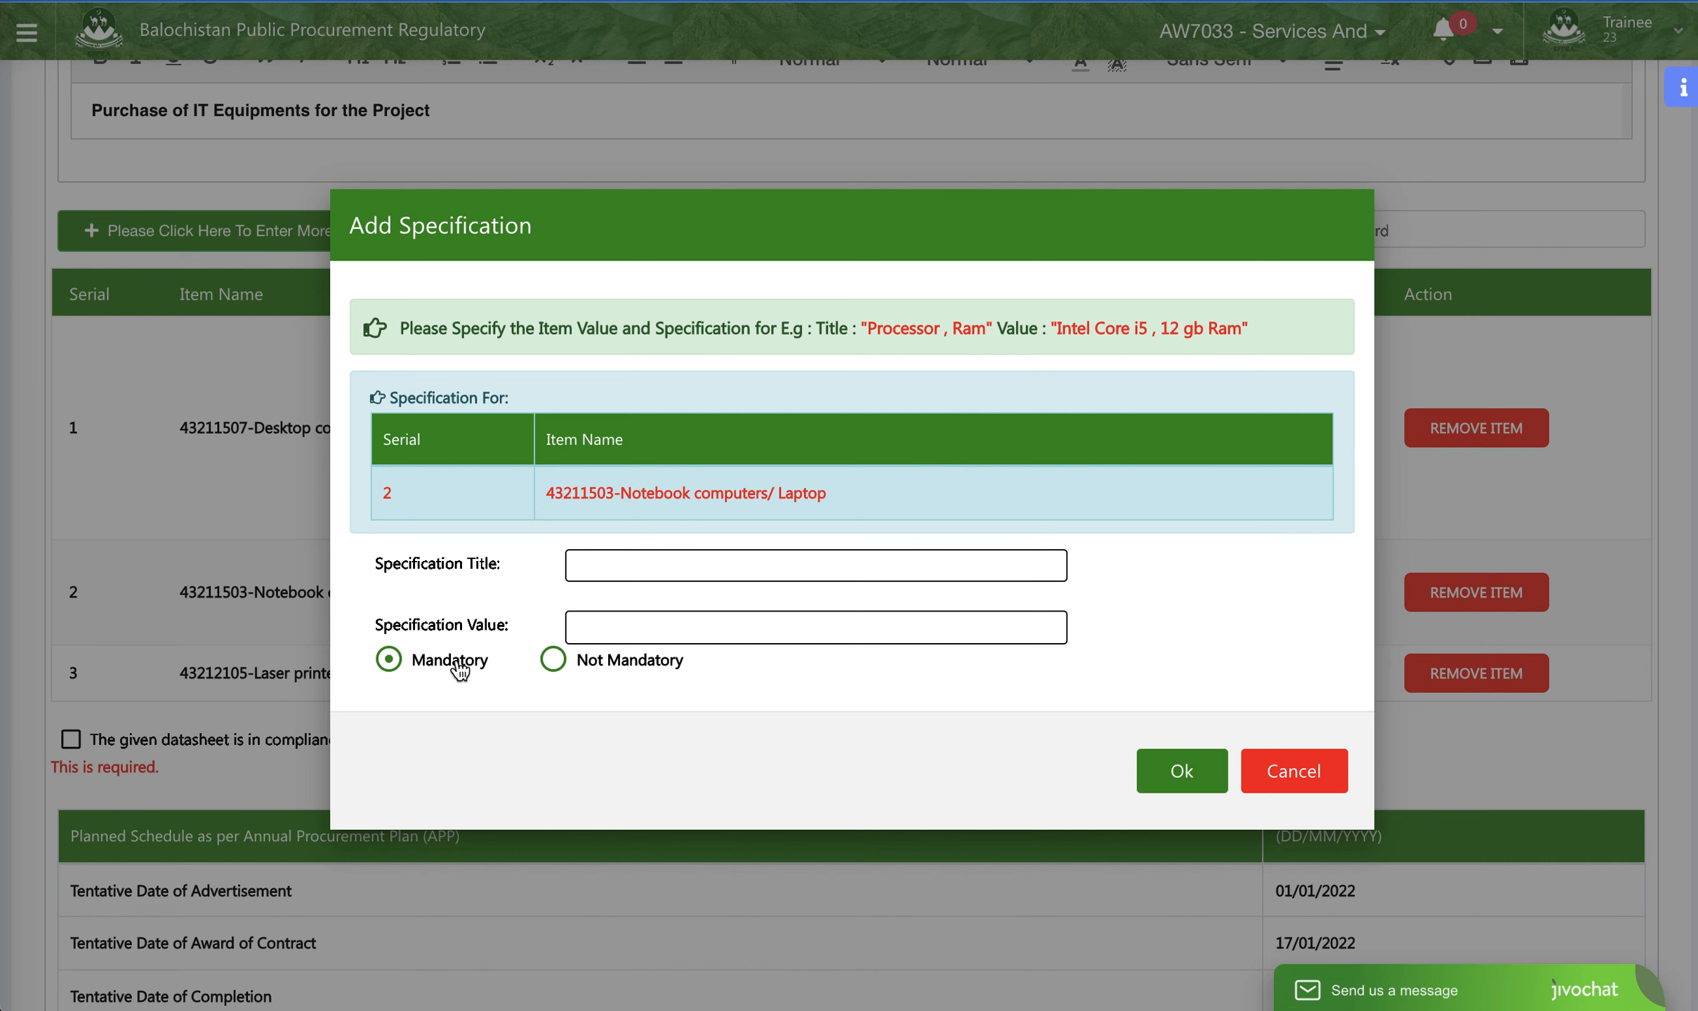
left_click(688, 574)
type("RAM")
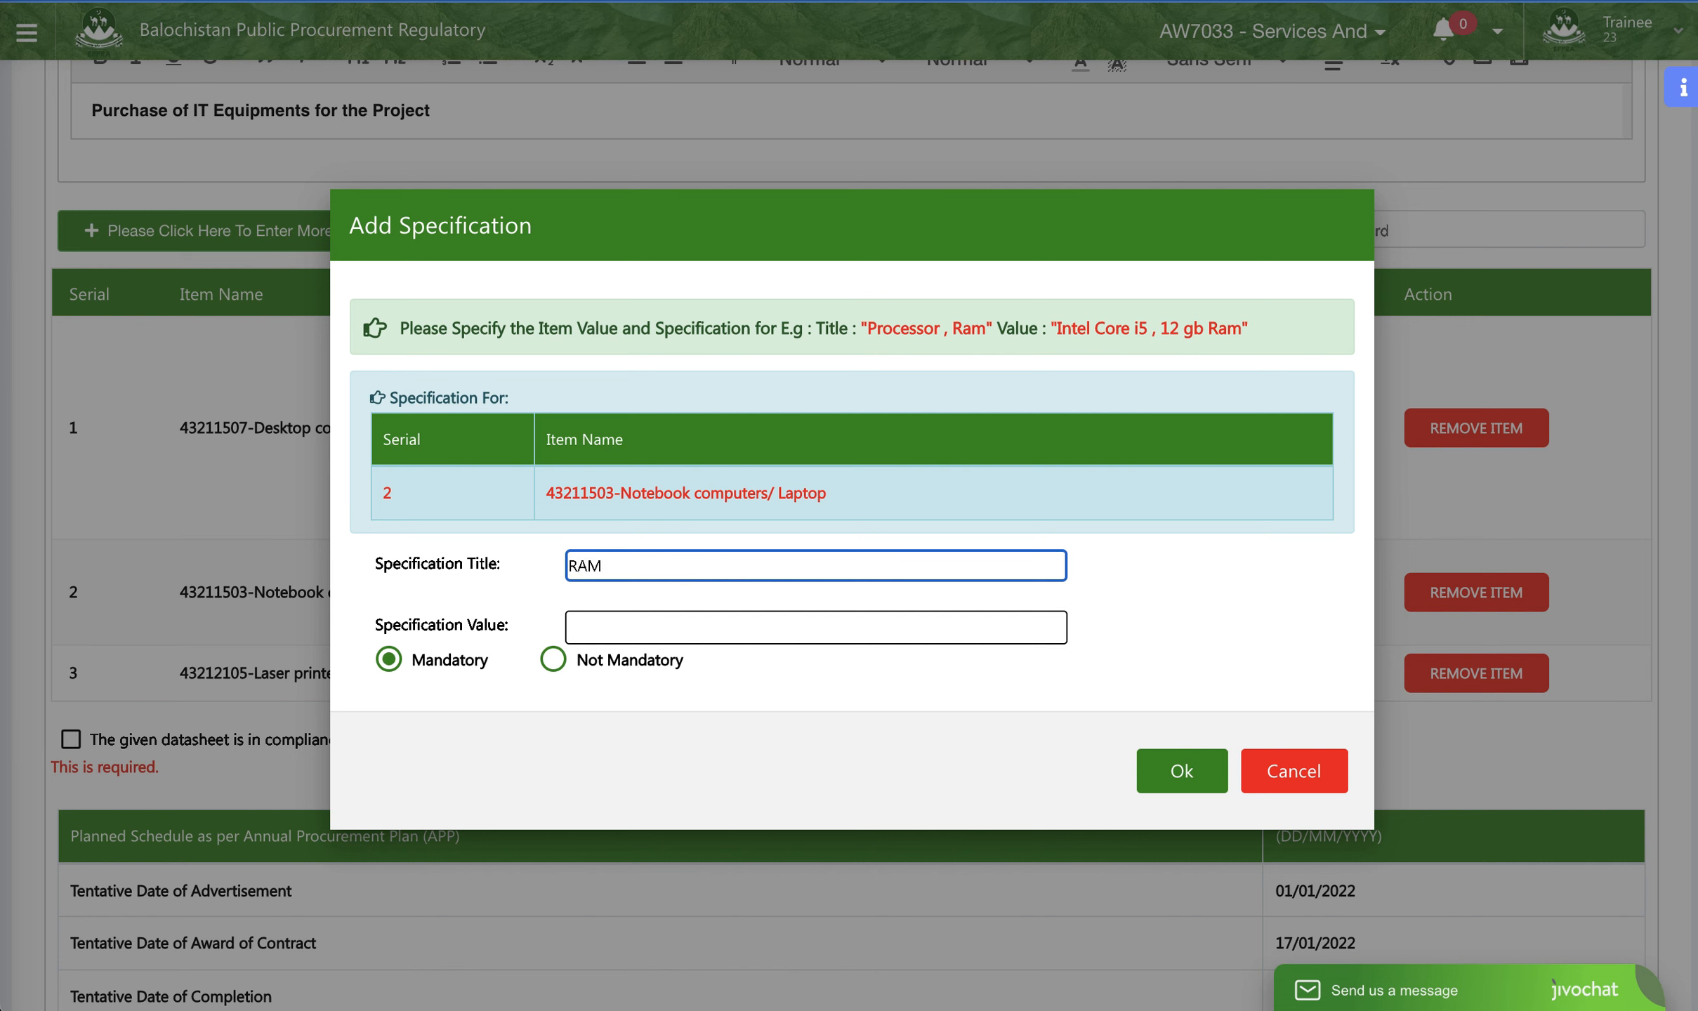
left_click(730, 641)
type("4 GB")
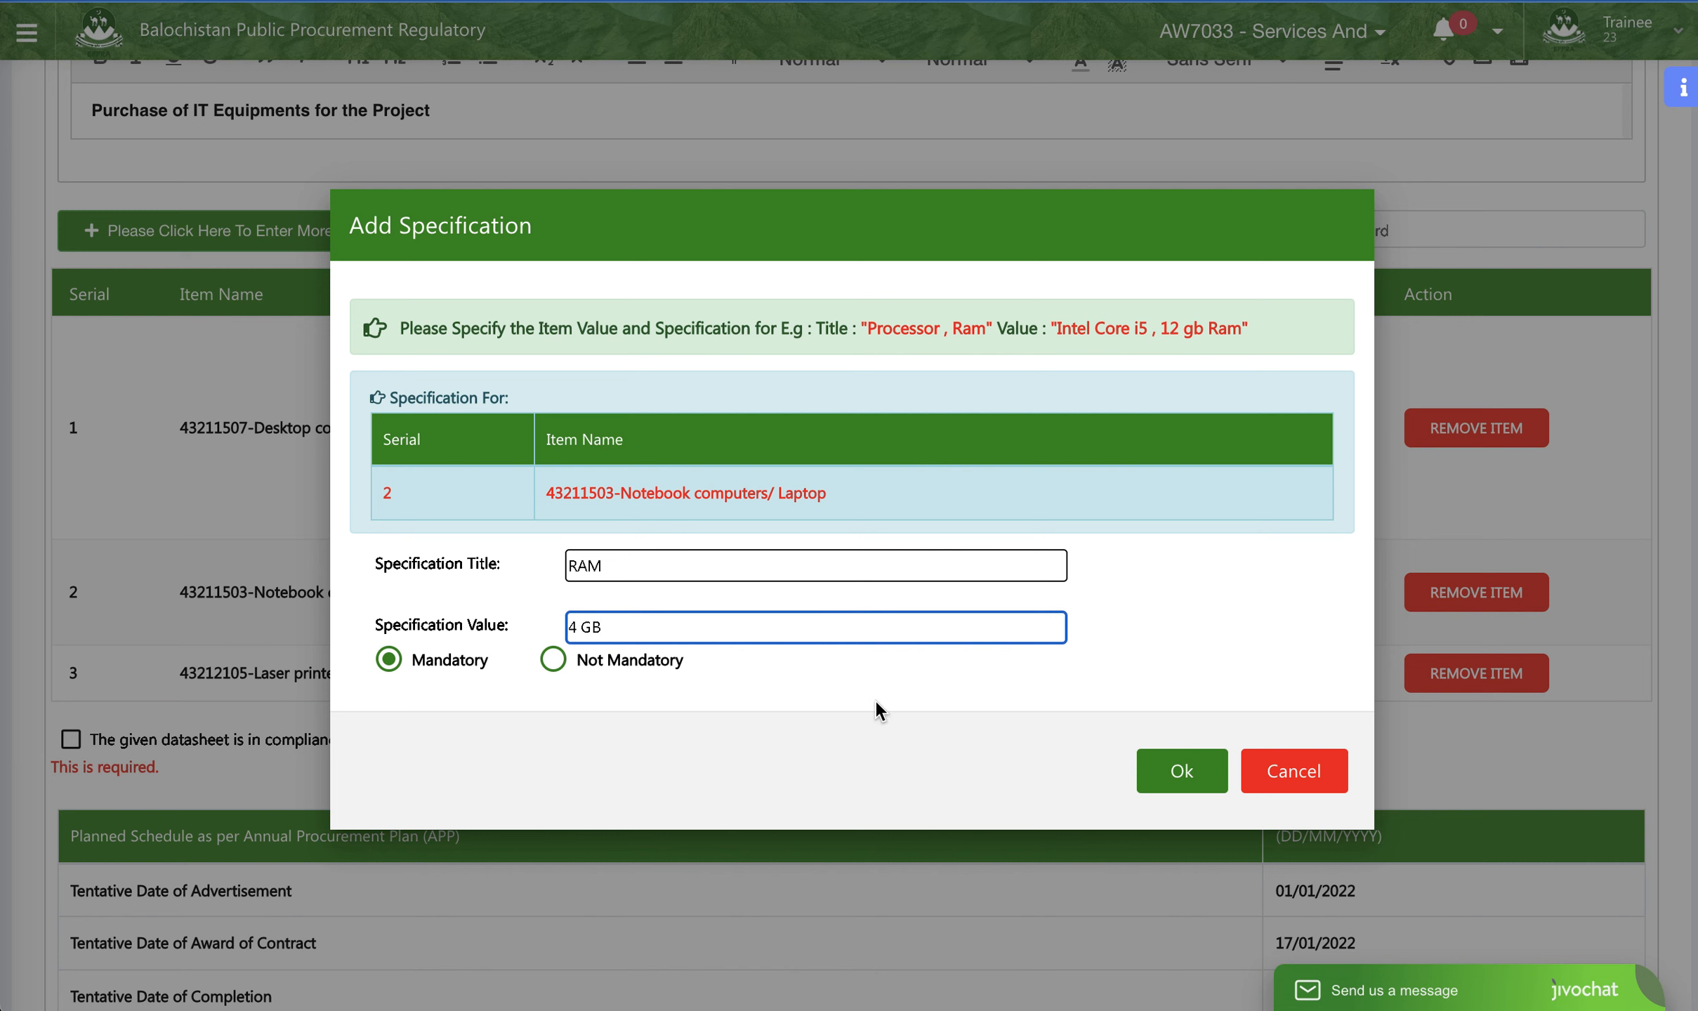
left_click(1164, 769)
- Add a mandatory Screen Size specification with the value 13 to the Notebook computers/ Laptop item
scroll(1299, 611, "down", 5)
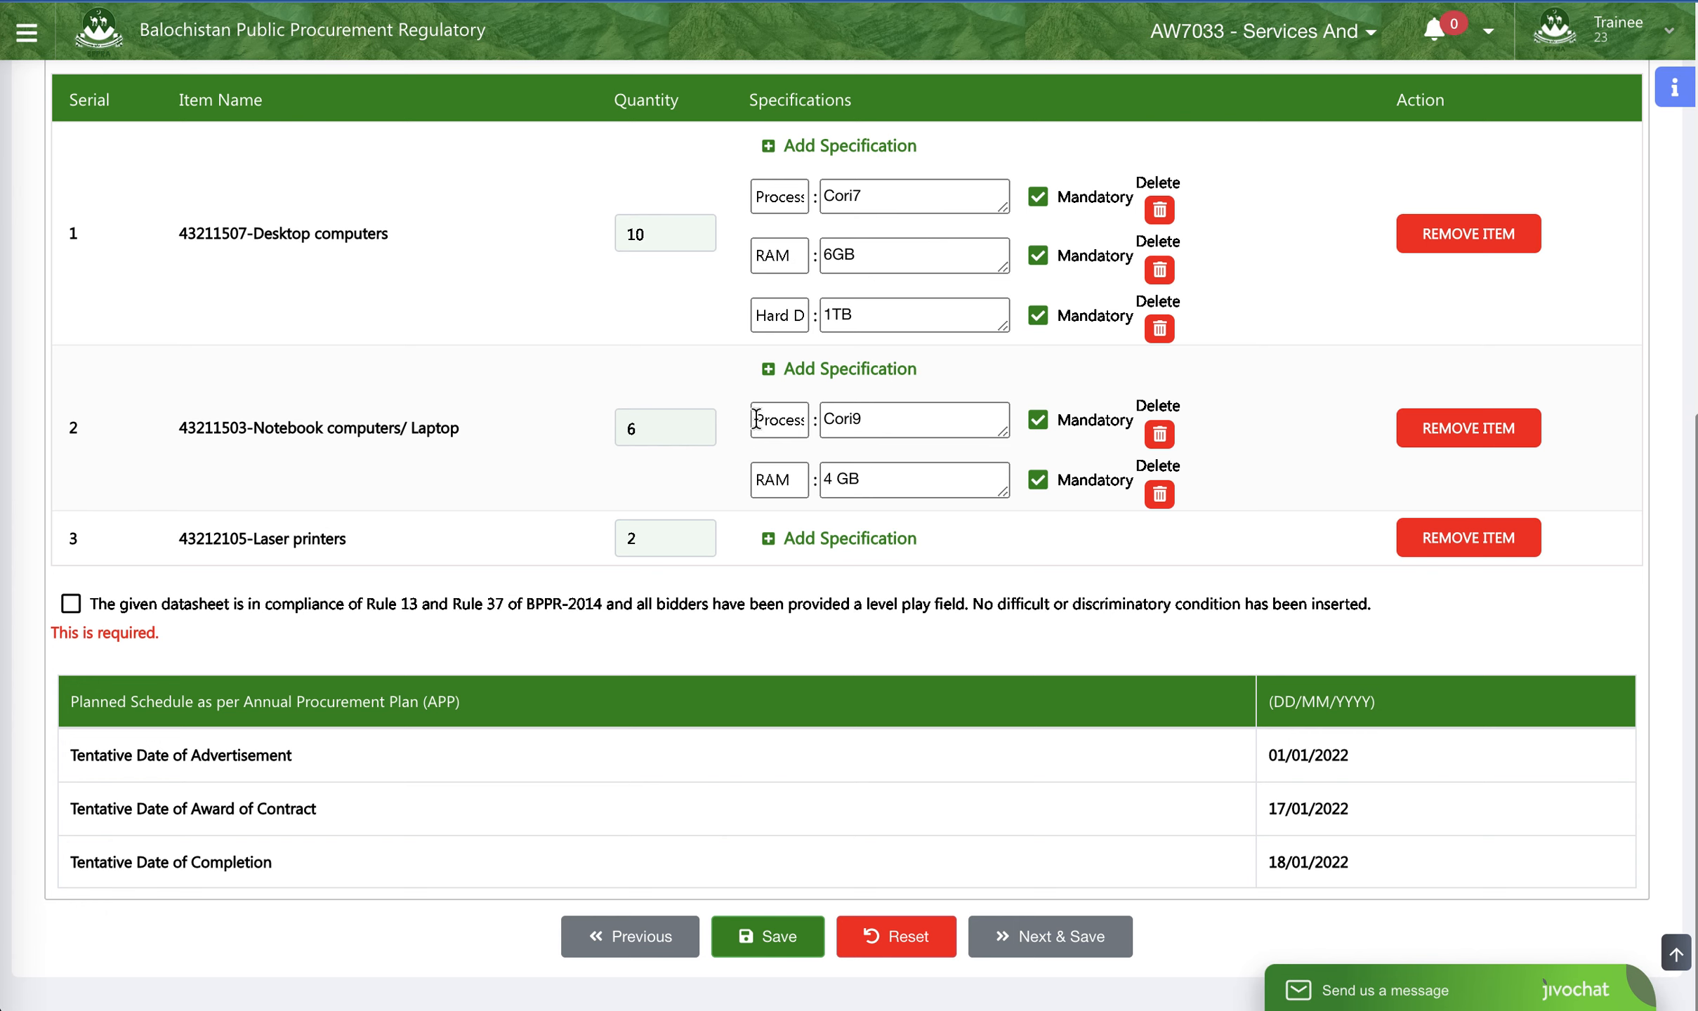
left_click(868, 371)
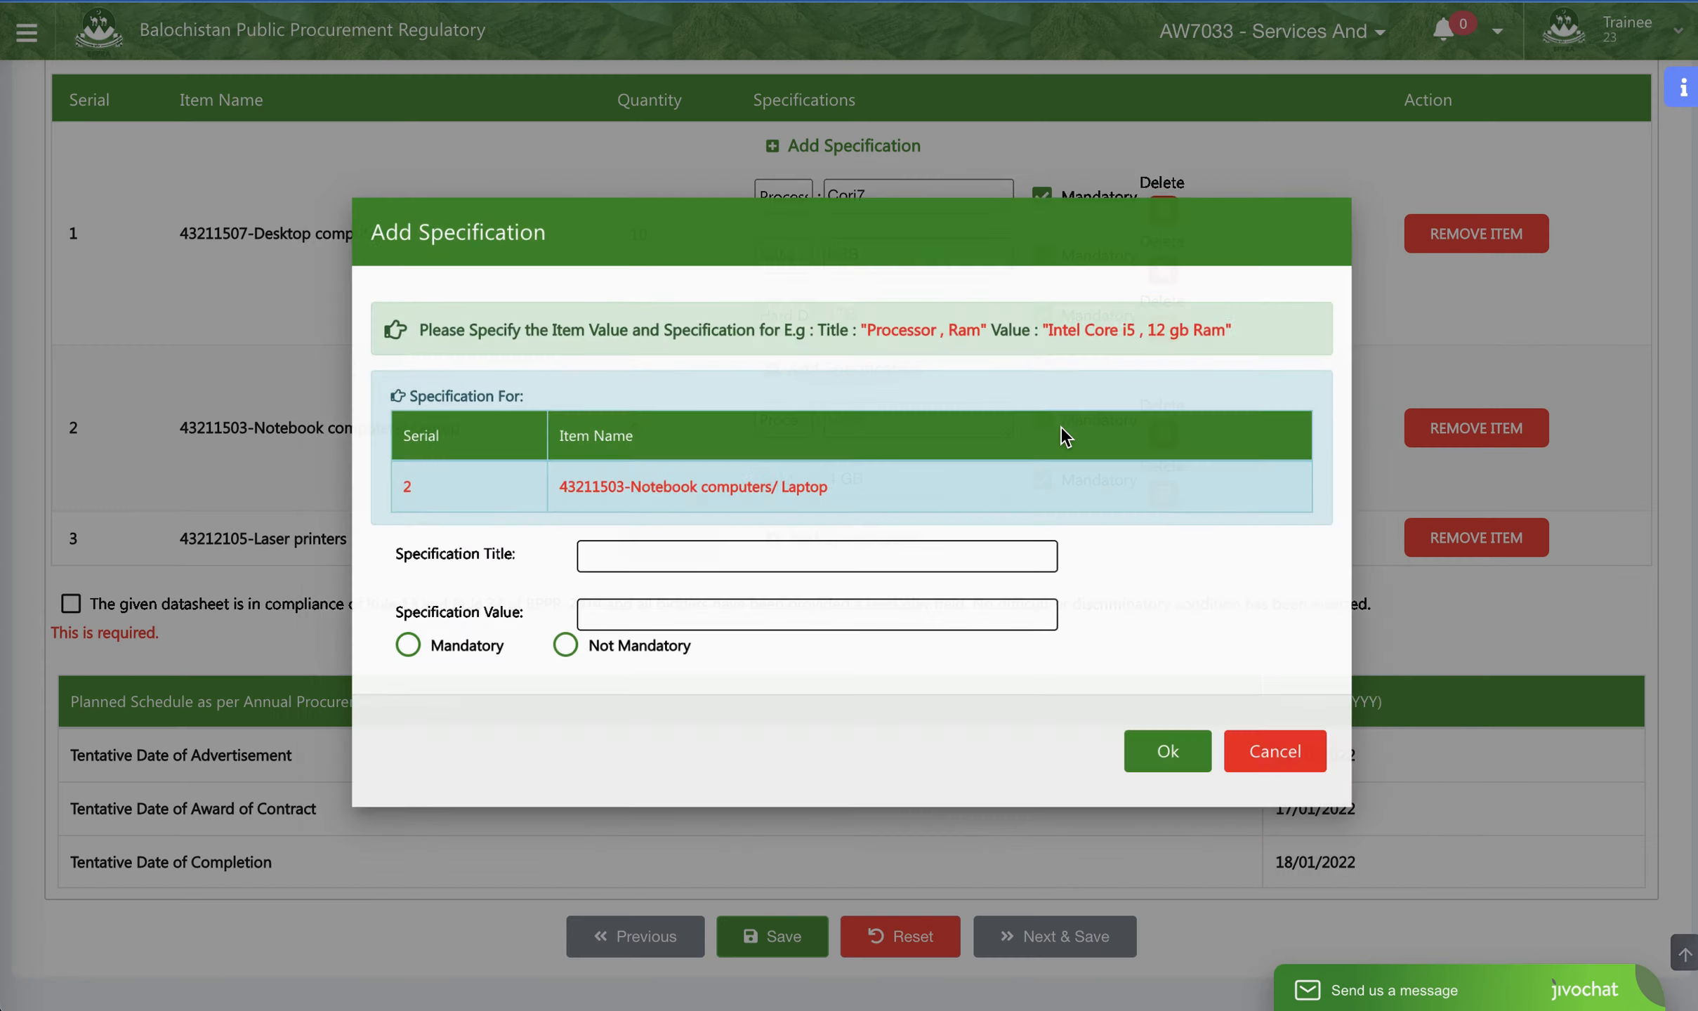
left_click(446, 660)
left_click(614, 555)
type("Screen")
type(" Six")
type("e")
left_click(613, 629)
type("13")
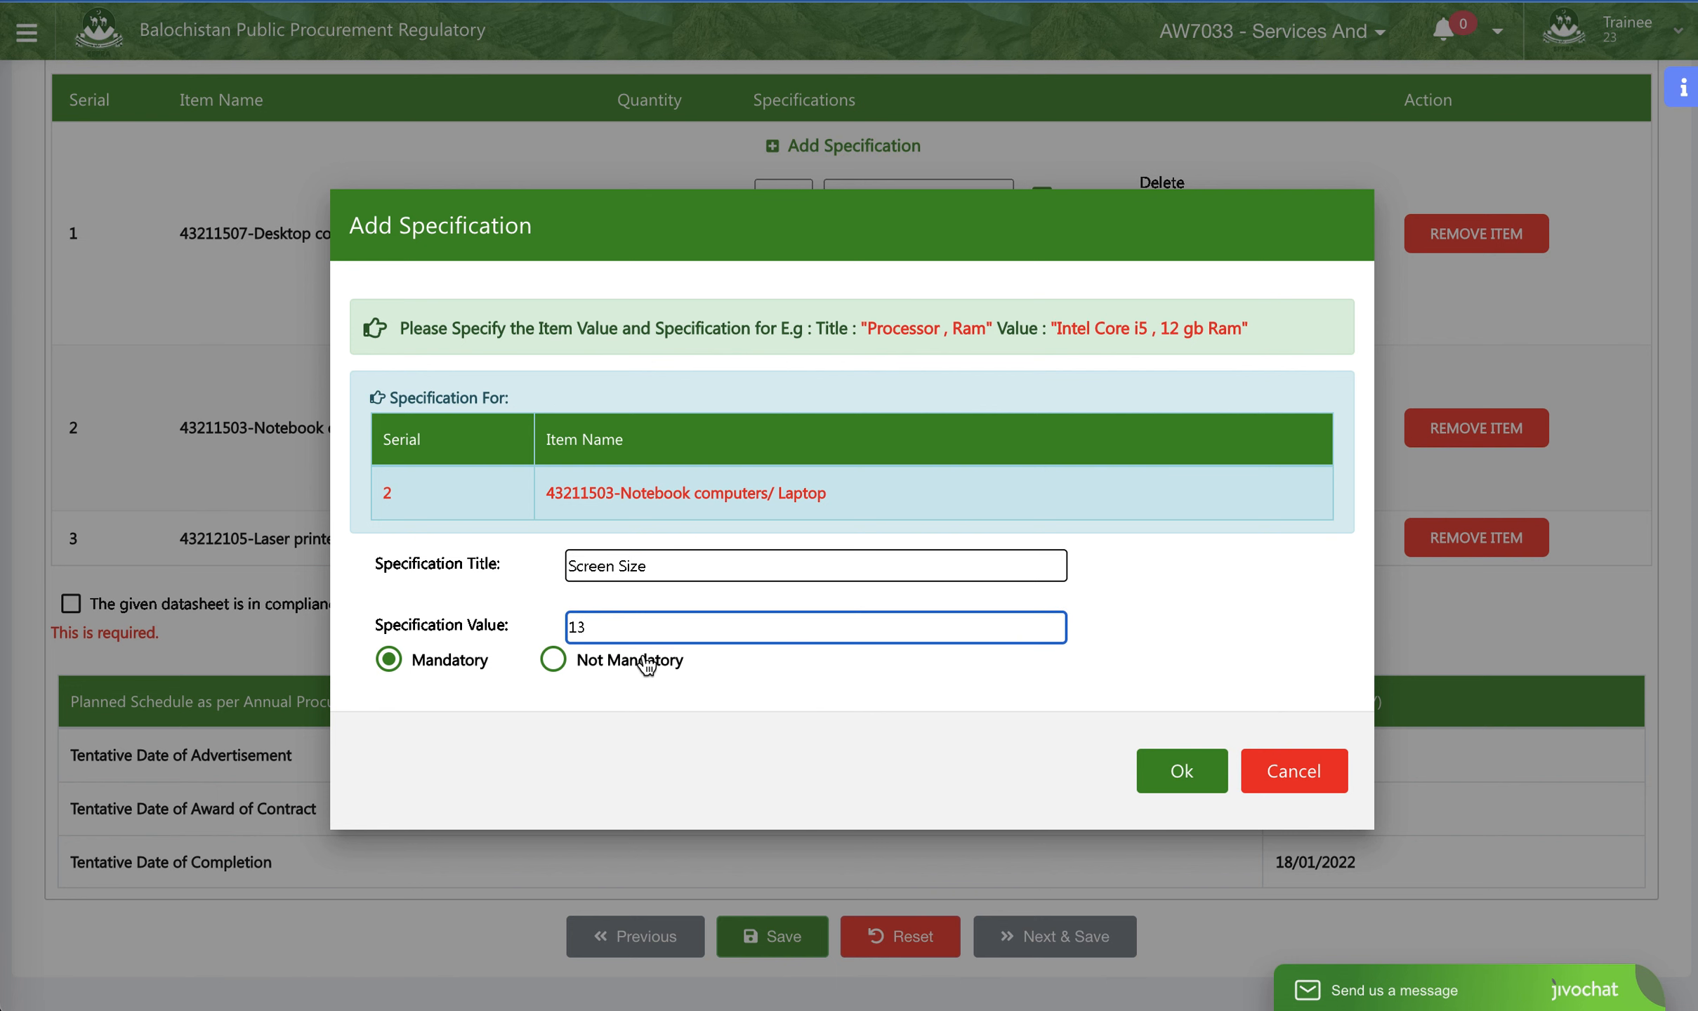
left_click(1205, 771)
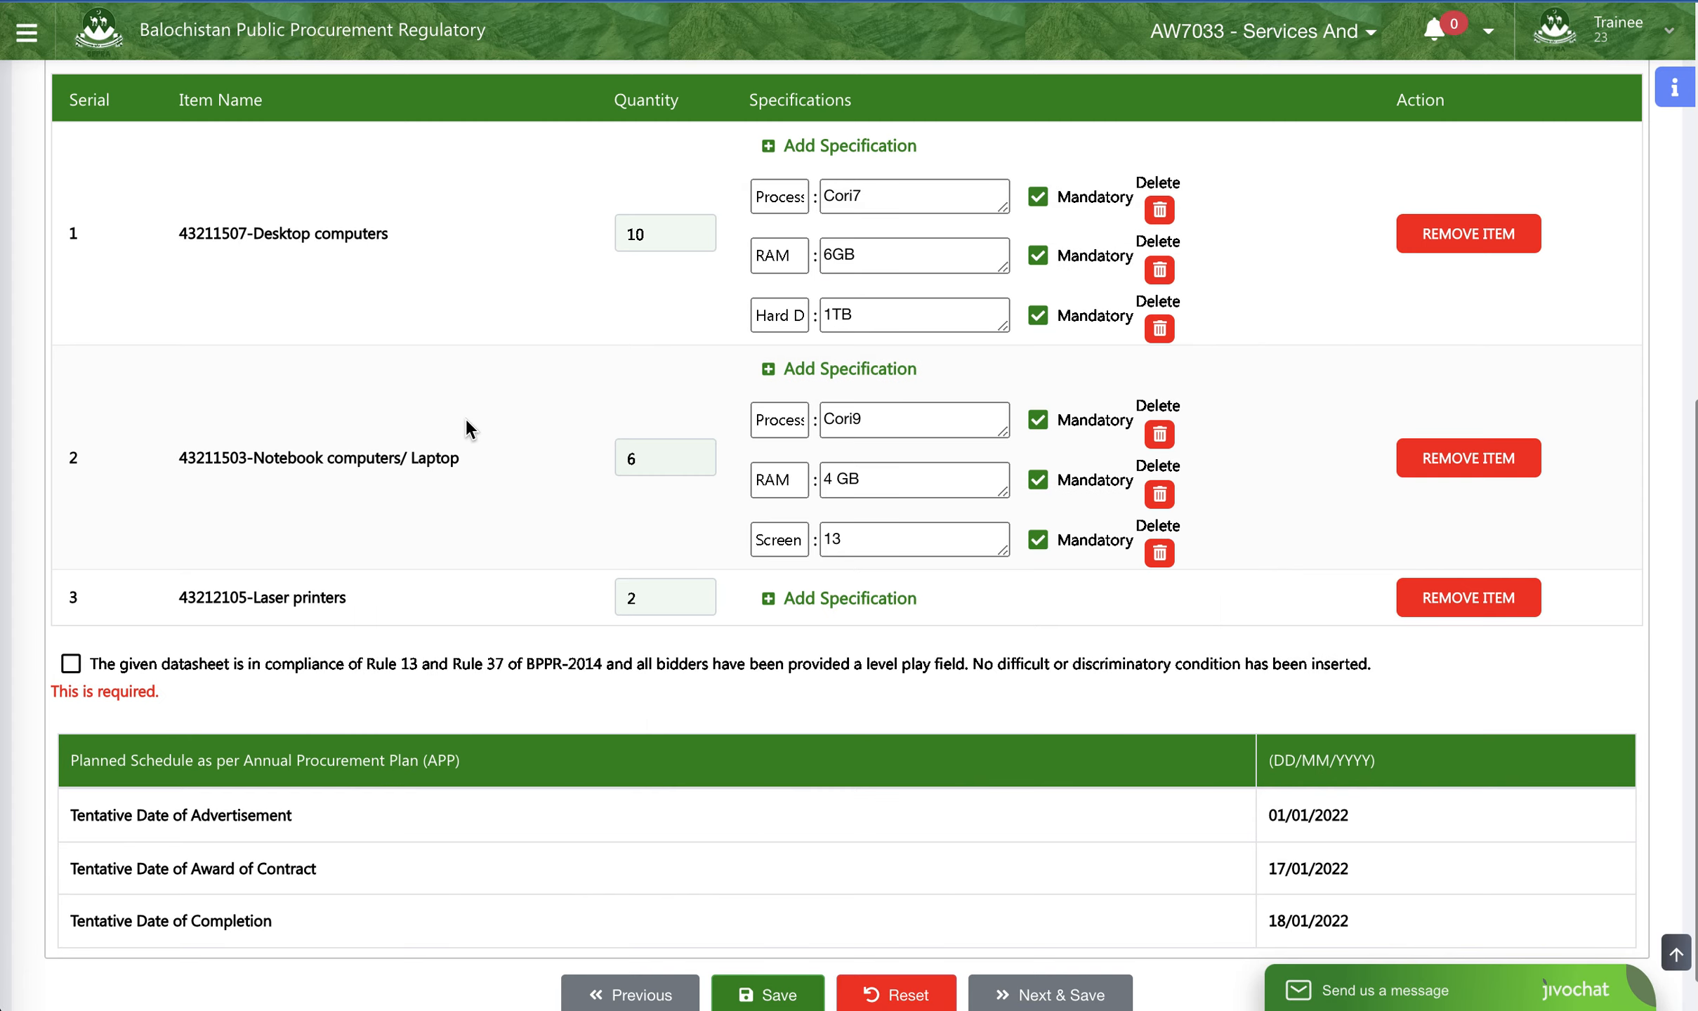
- Add a mandatory Hard Drive specification with the value 512 GB to the Notebook computers/ Laptop item
left_click(806, 378)
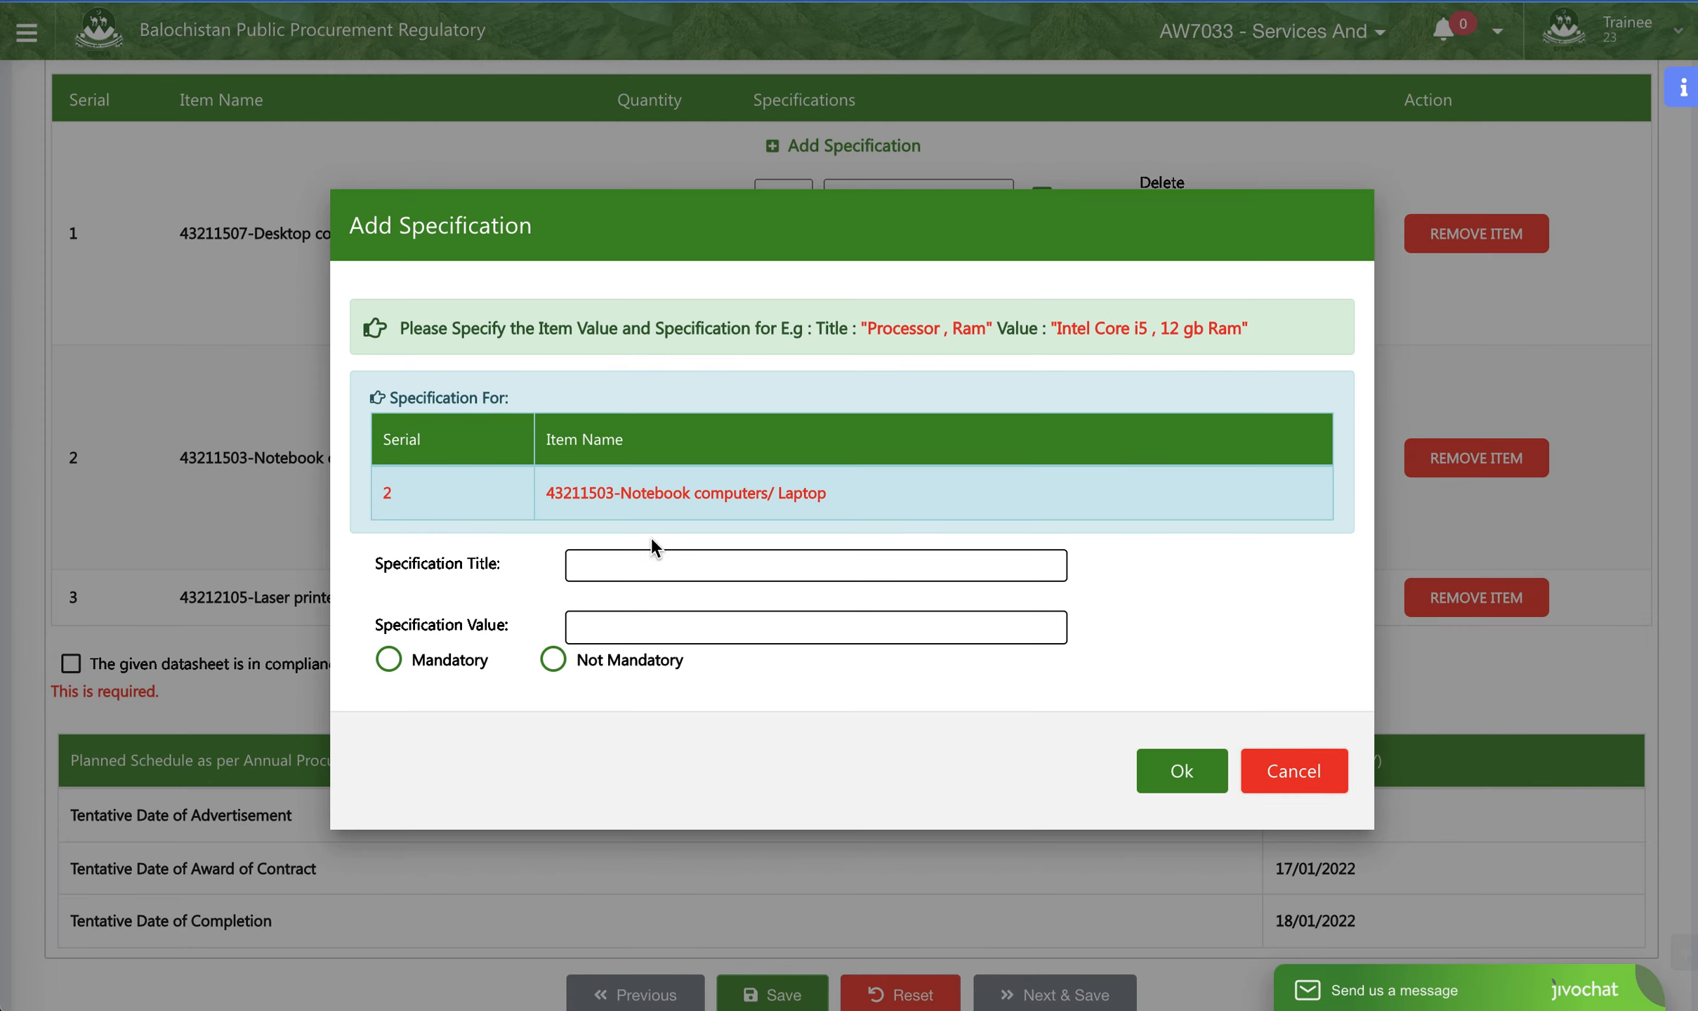
left_click(637, 577)
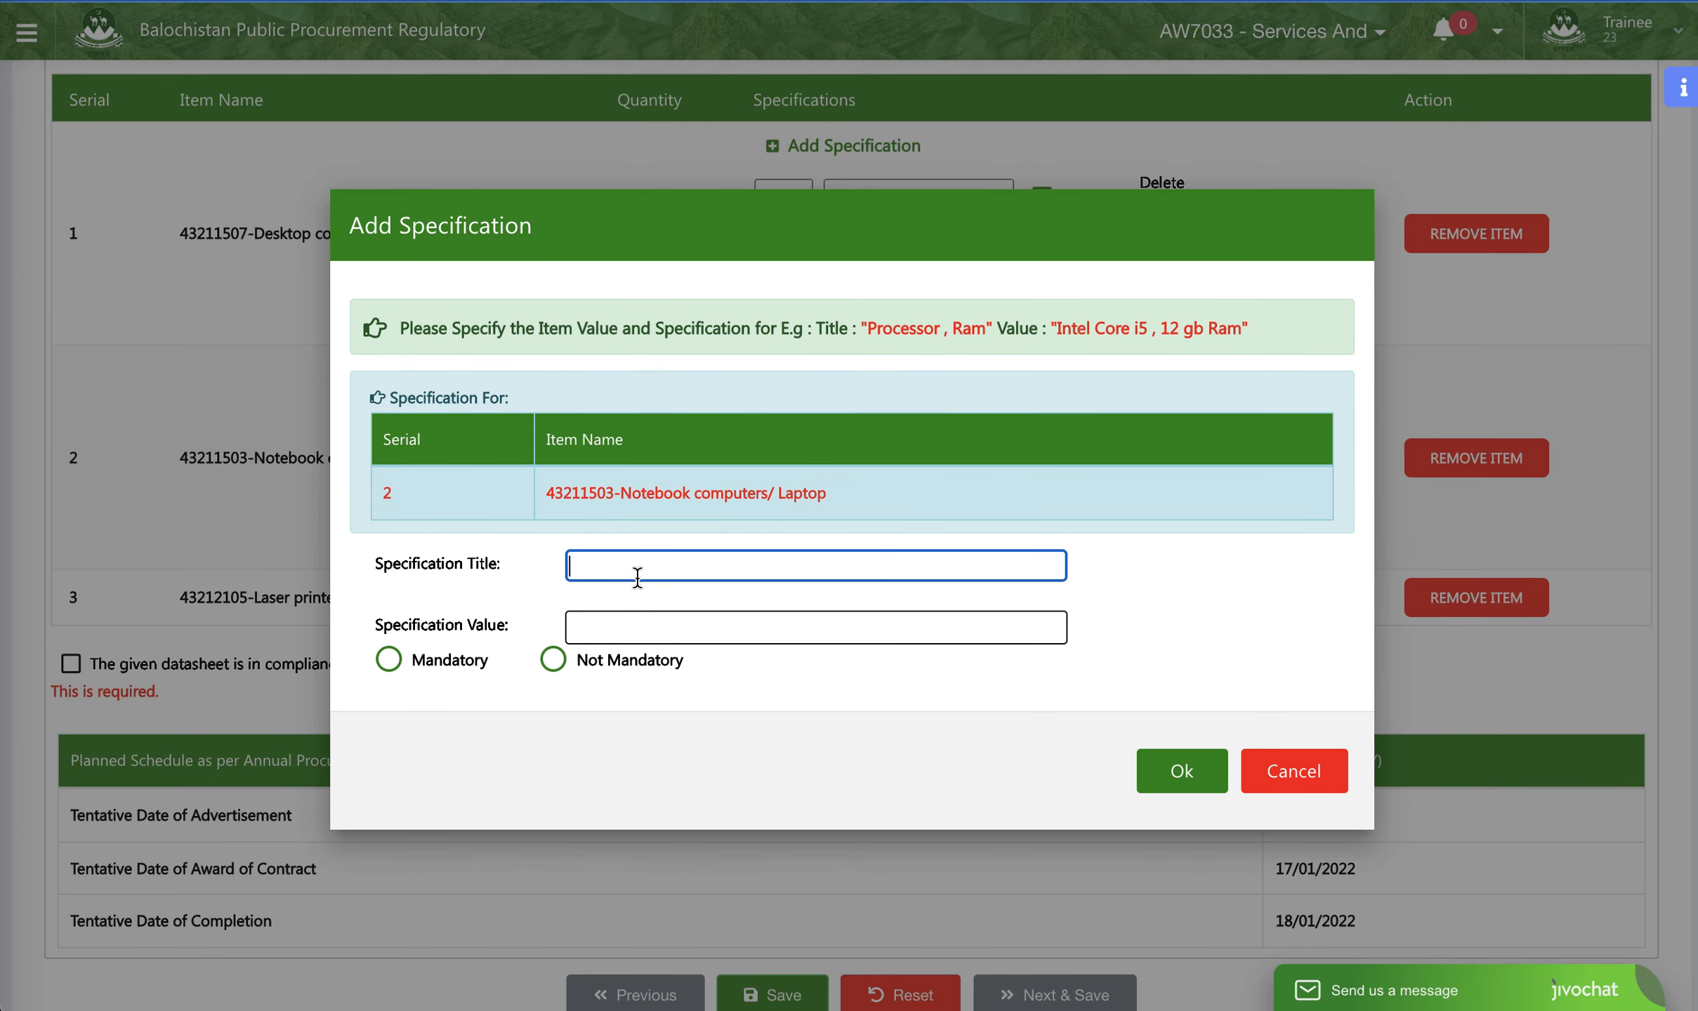
type("Hard Drive")
left_click(640, 622)
type("512")
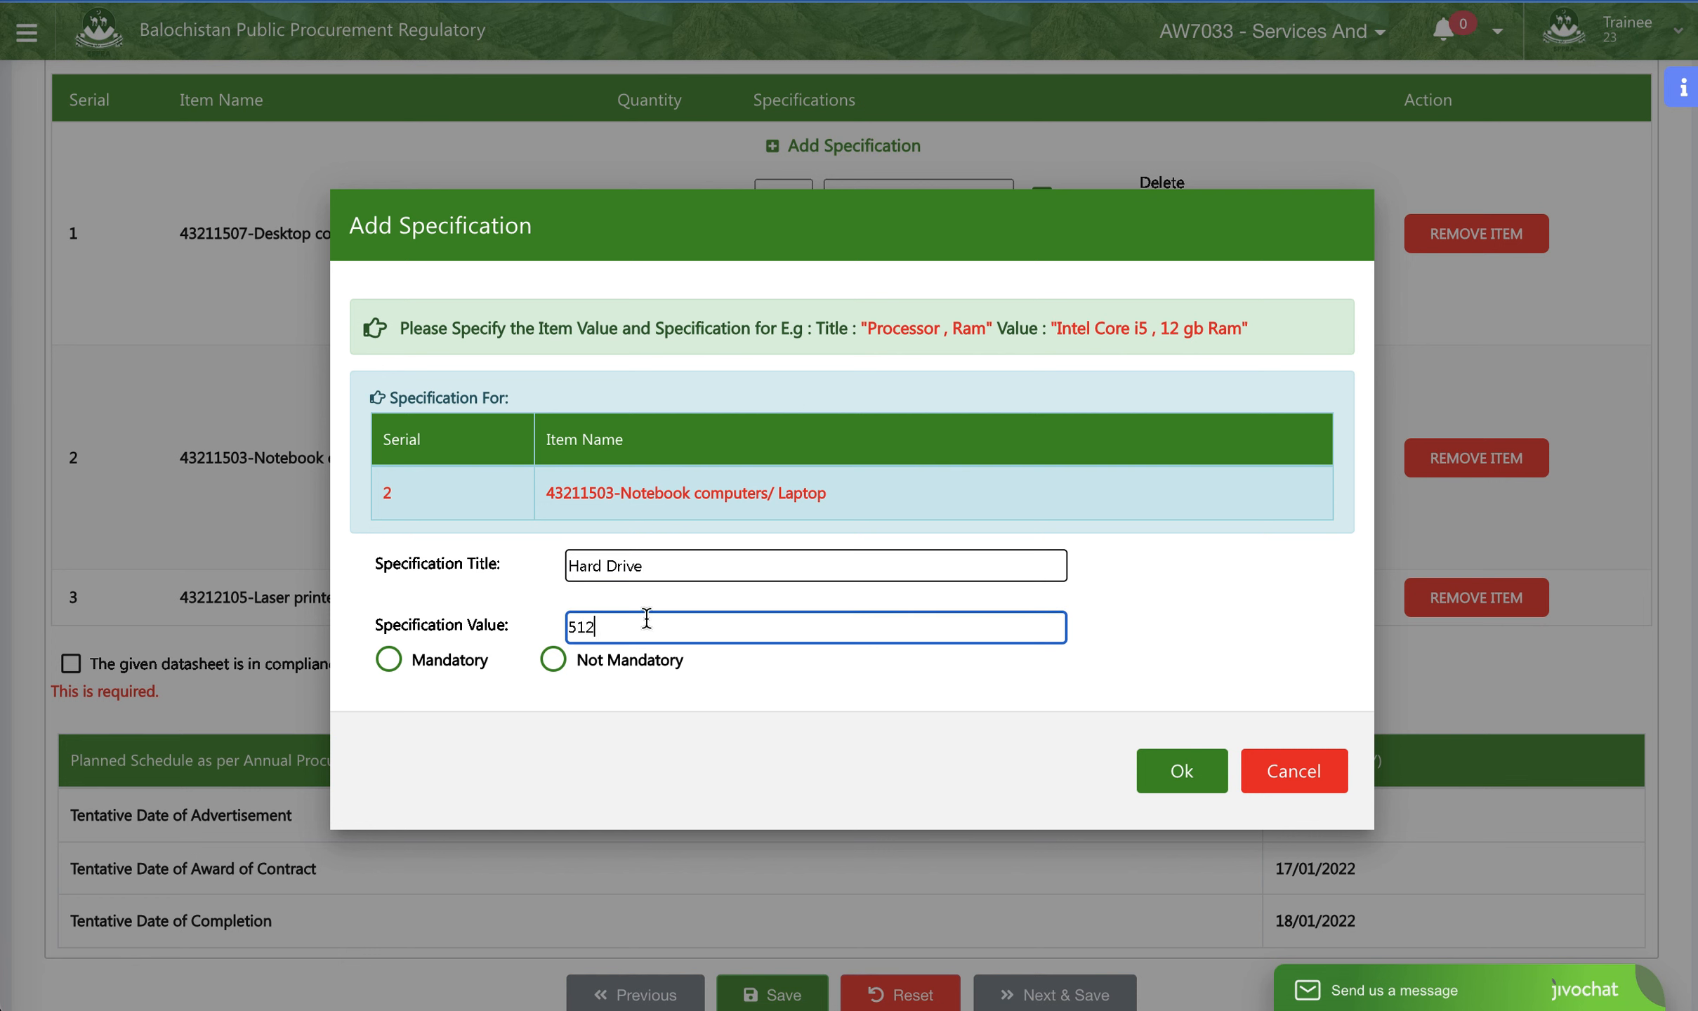
left_click(445, 661)
left_click(805, 628)
type("GB")
left_click(1211, 782)
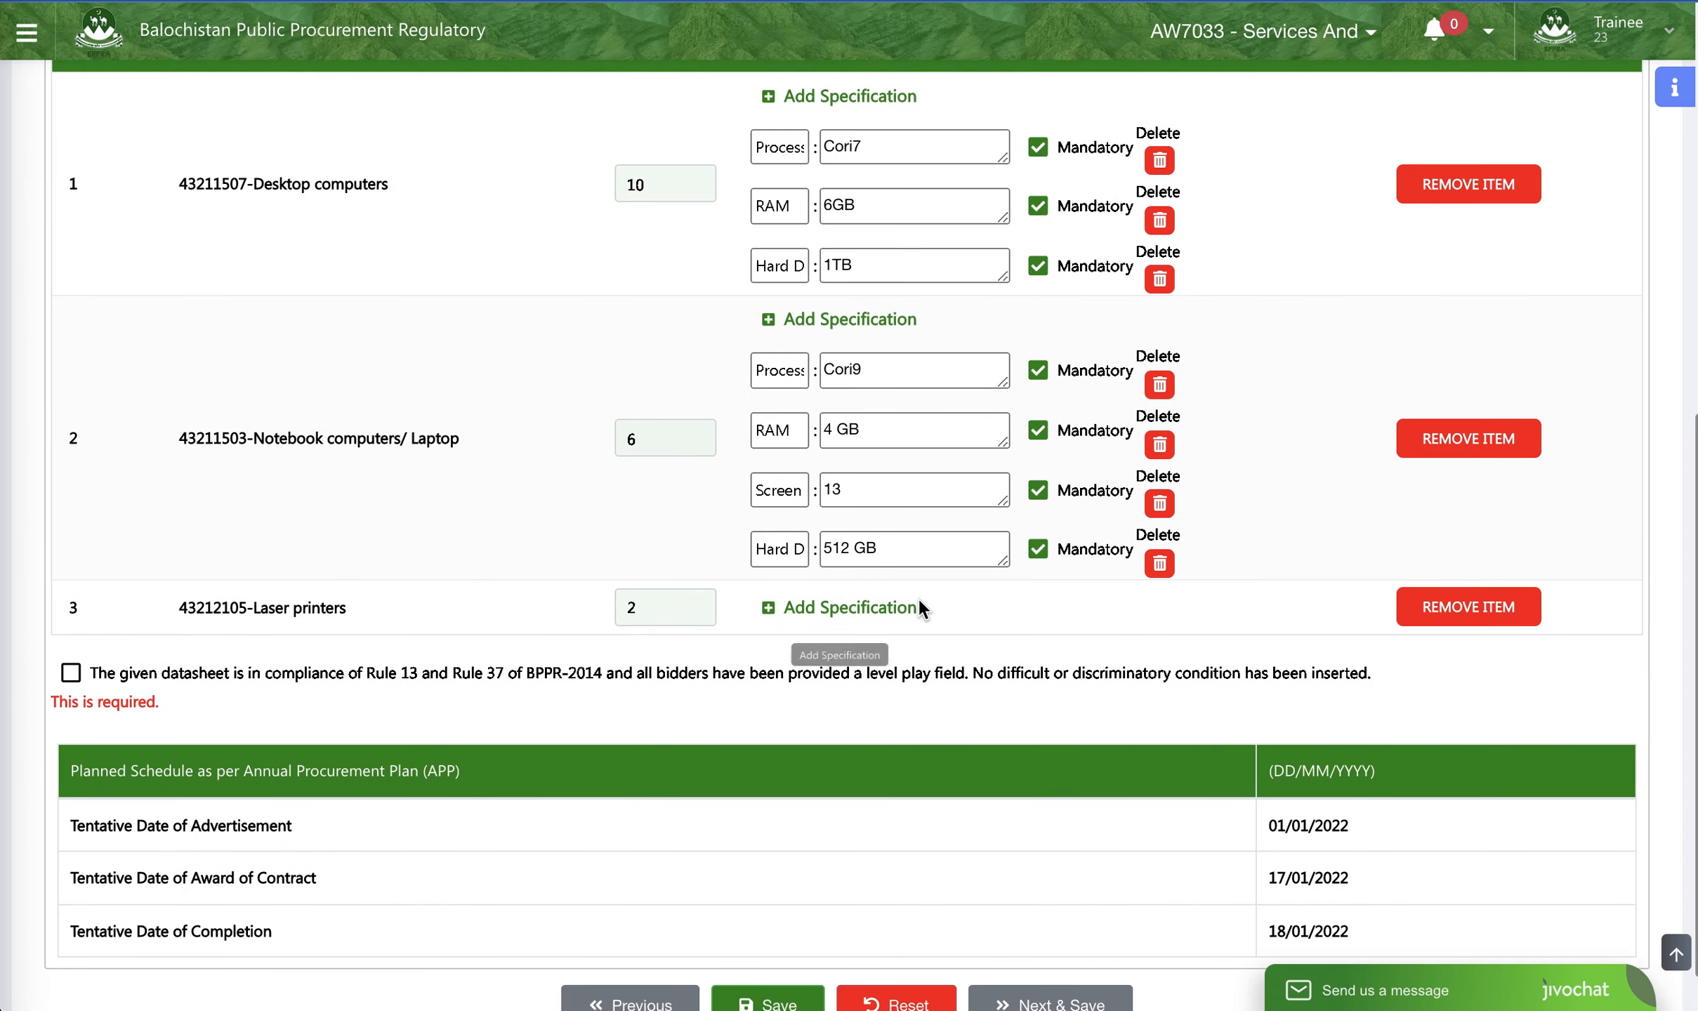
- Add a mandatory Printer Type specification with the value "Laser Jet Black & White" to the Laser printers item
scroll(722, 585, "down", 1)
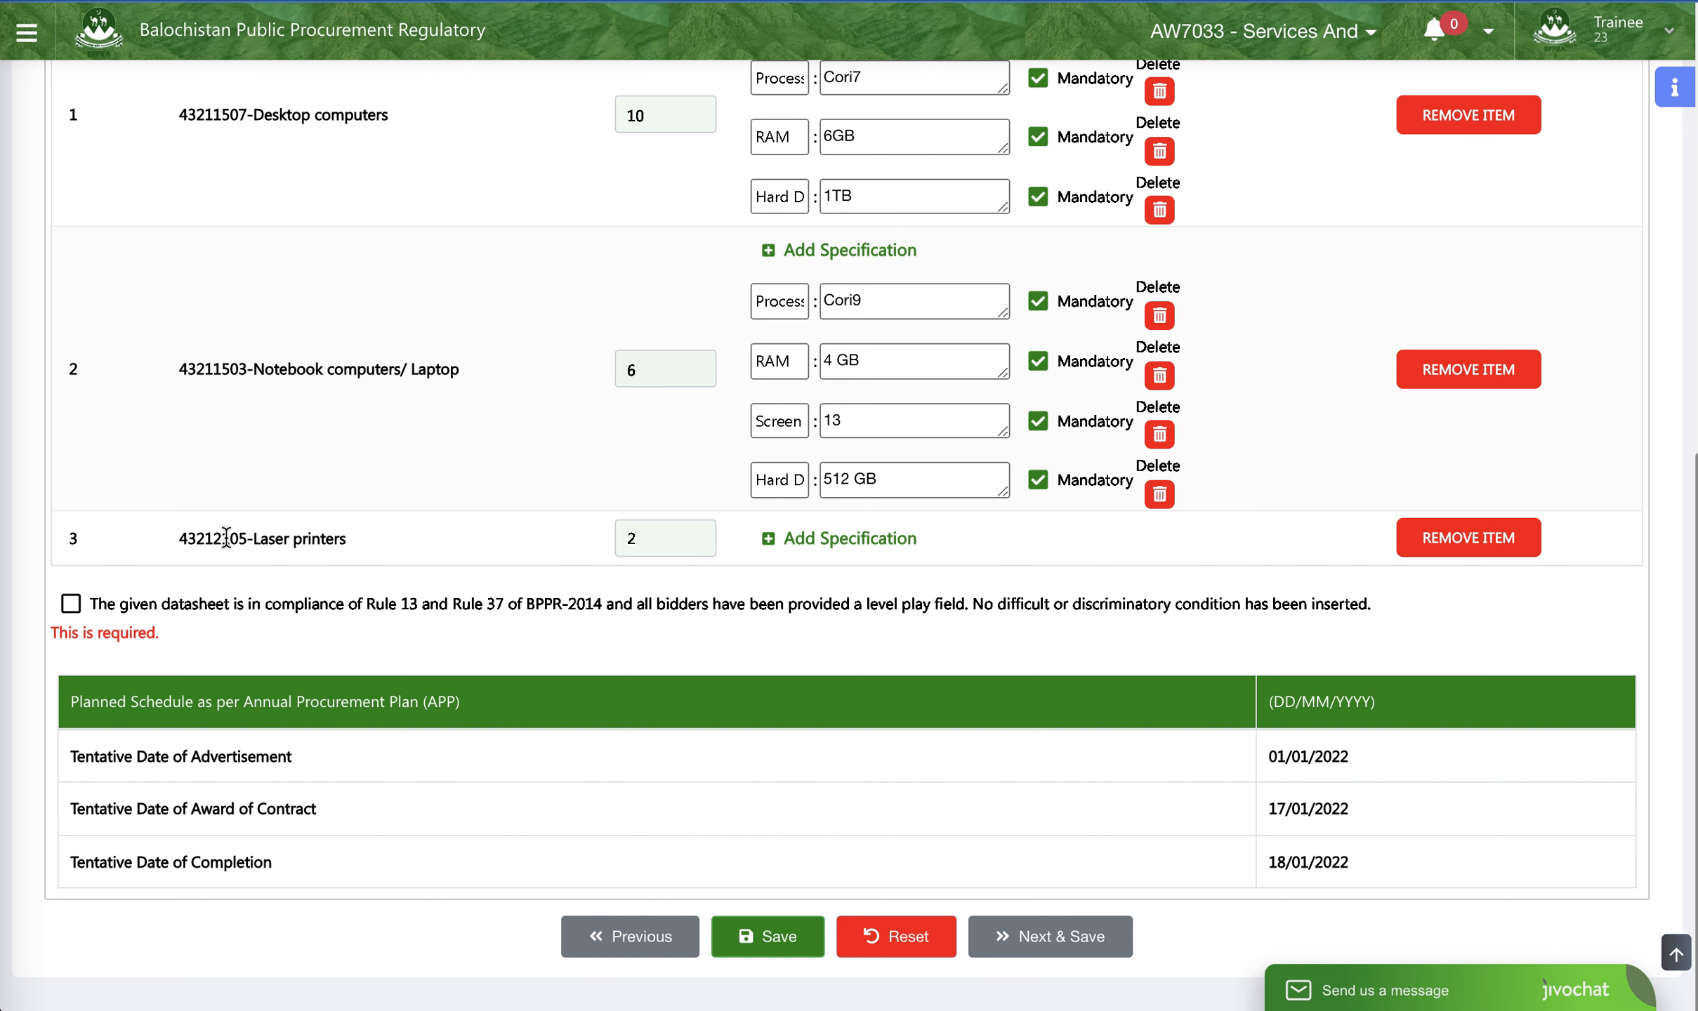
left_click(855, 547)
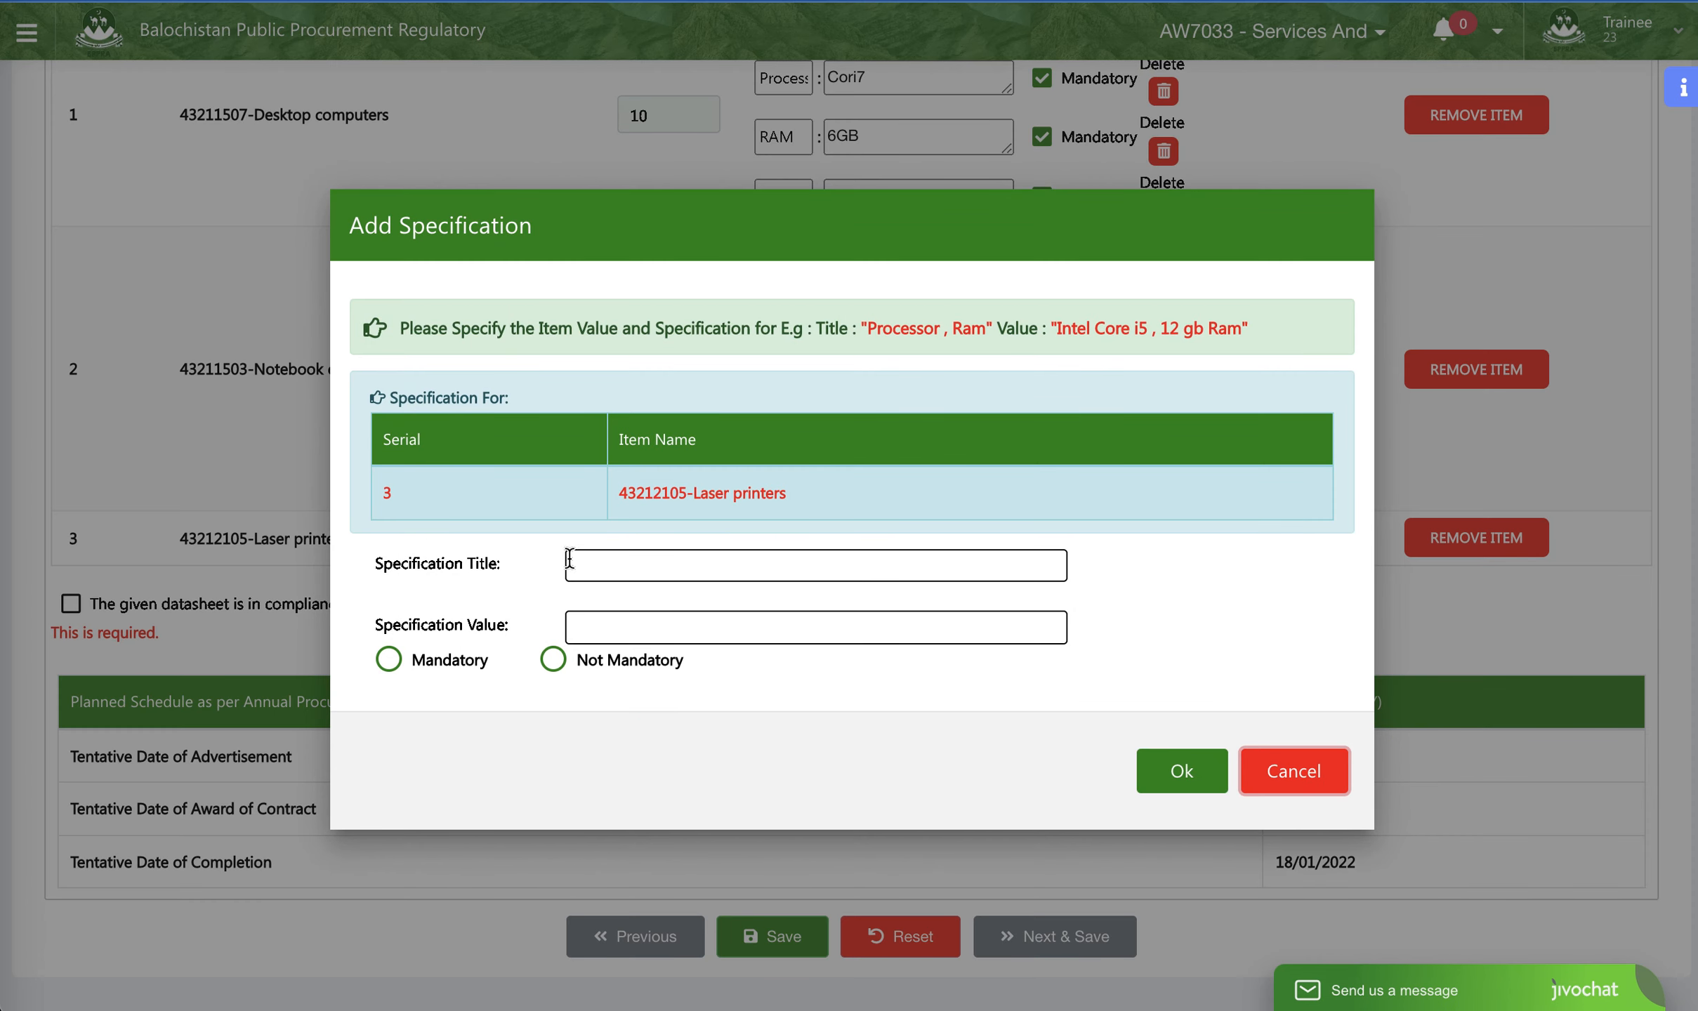
left_click(425, 660)
left_click(608, 560)
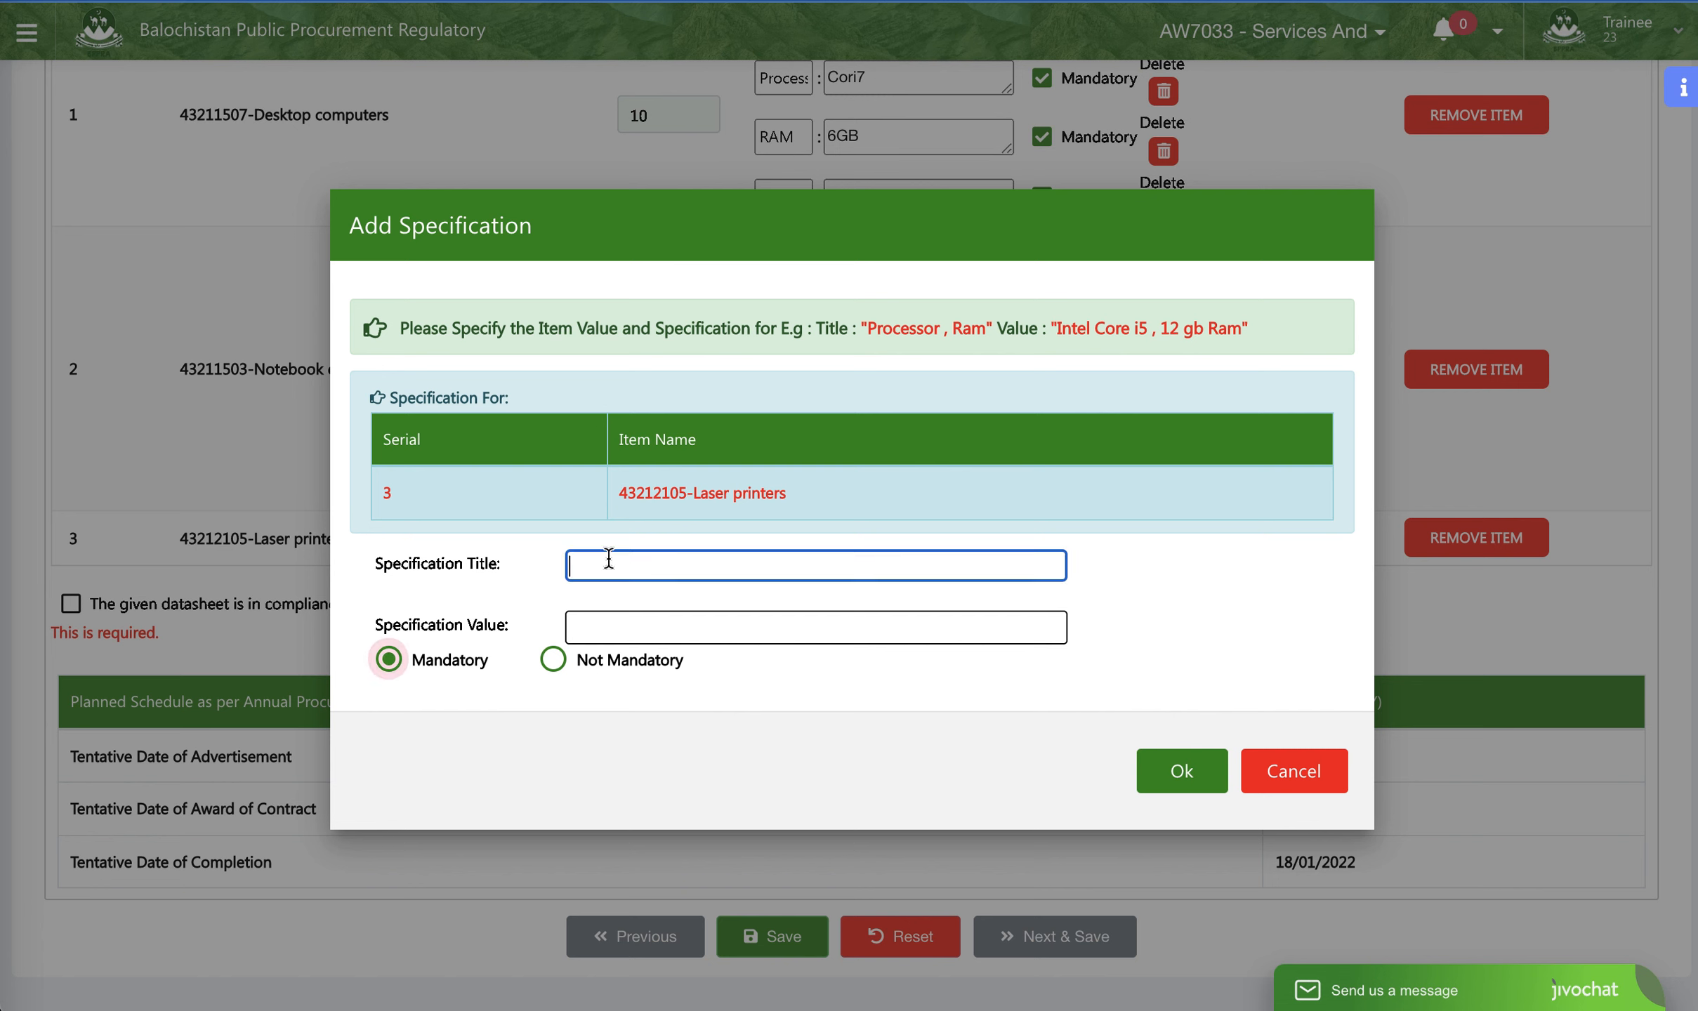
type("Printer ")
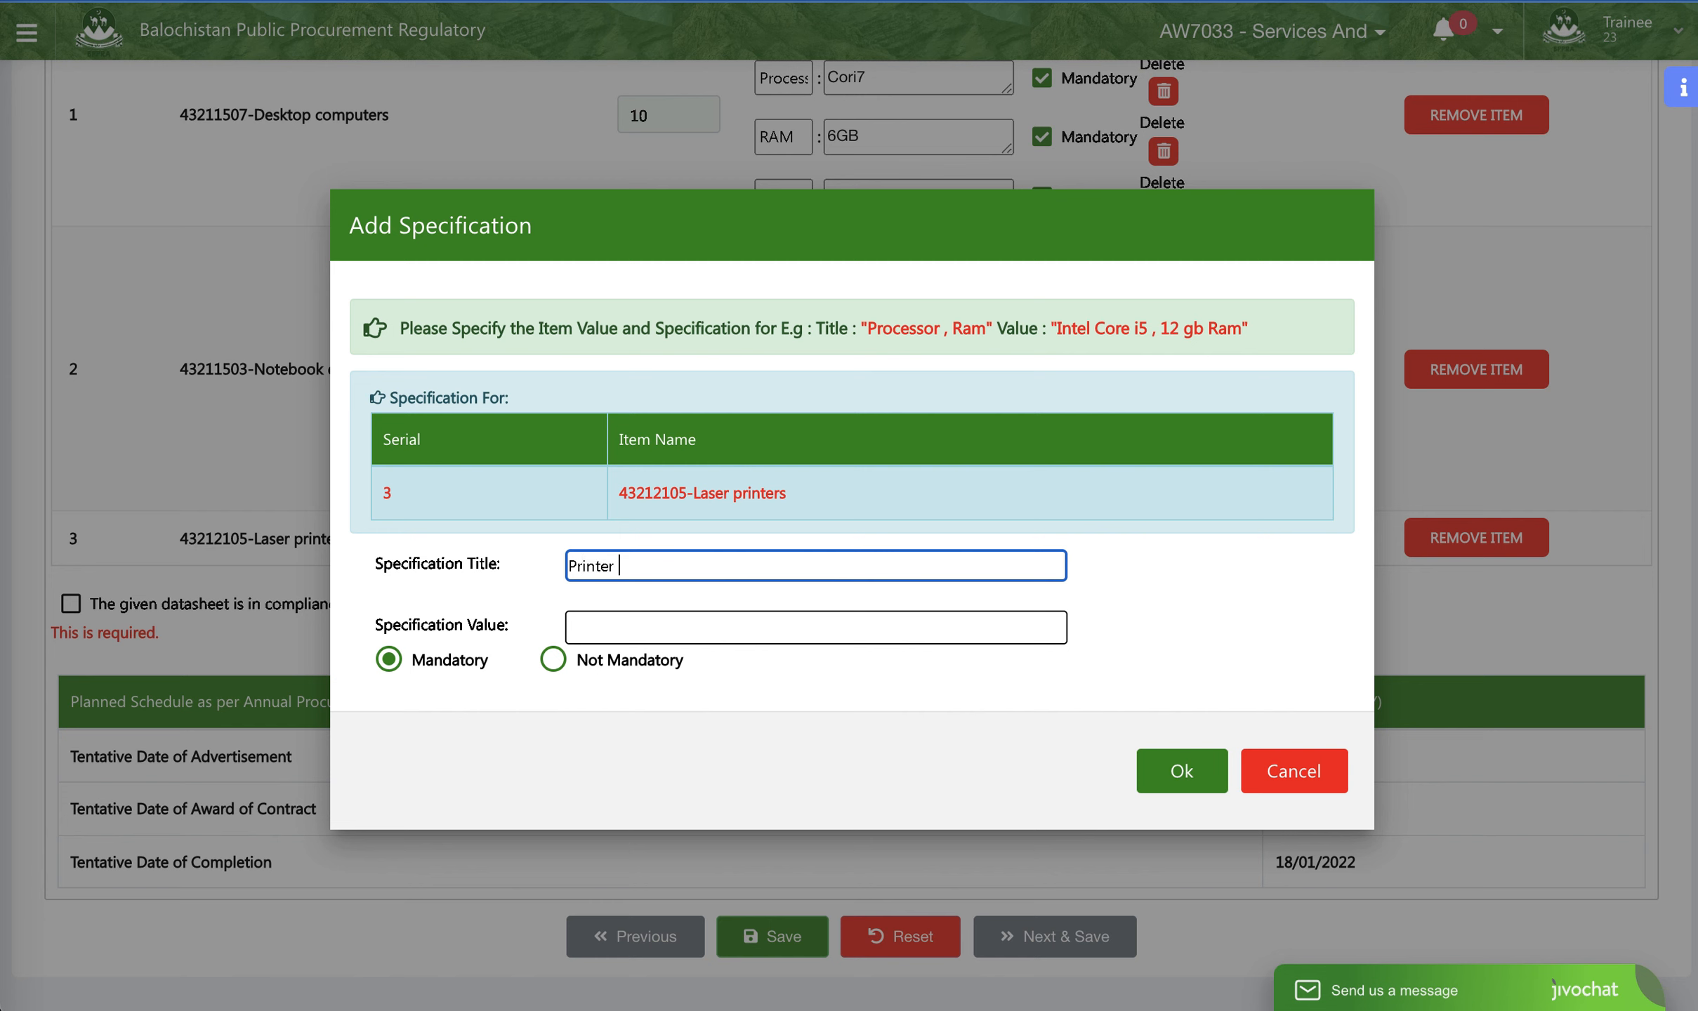
type("Type")
left_click(634, 630)
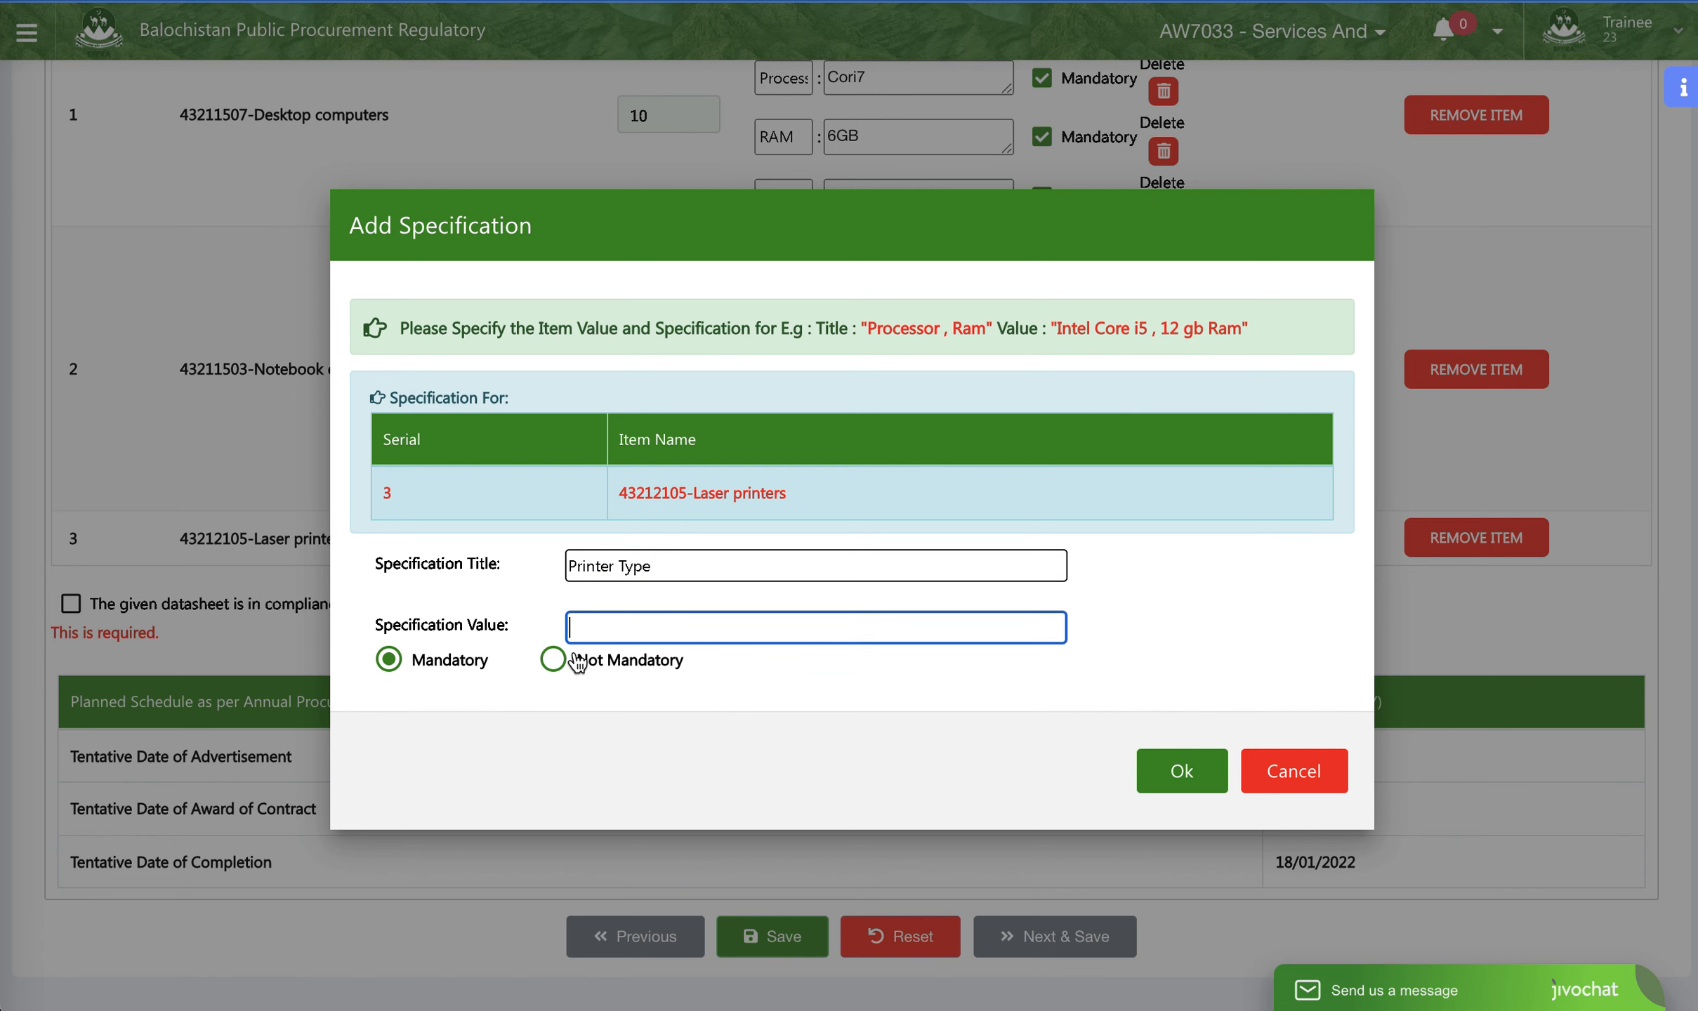
type("B")
type("Laser")
type(" Jet ")
type("B")
type("& Whit")
type("e")
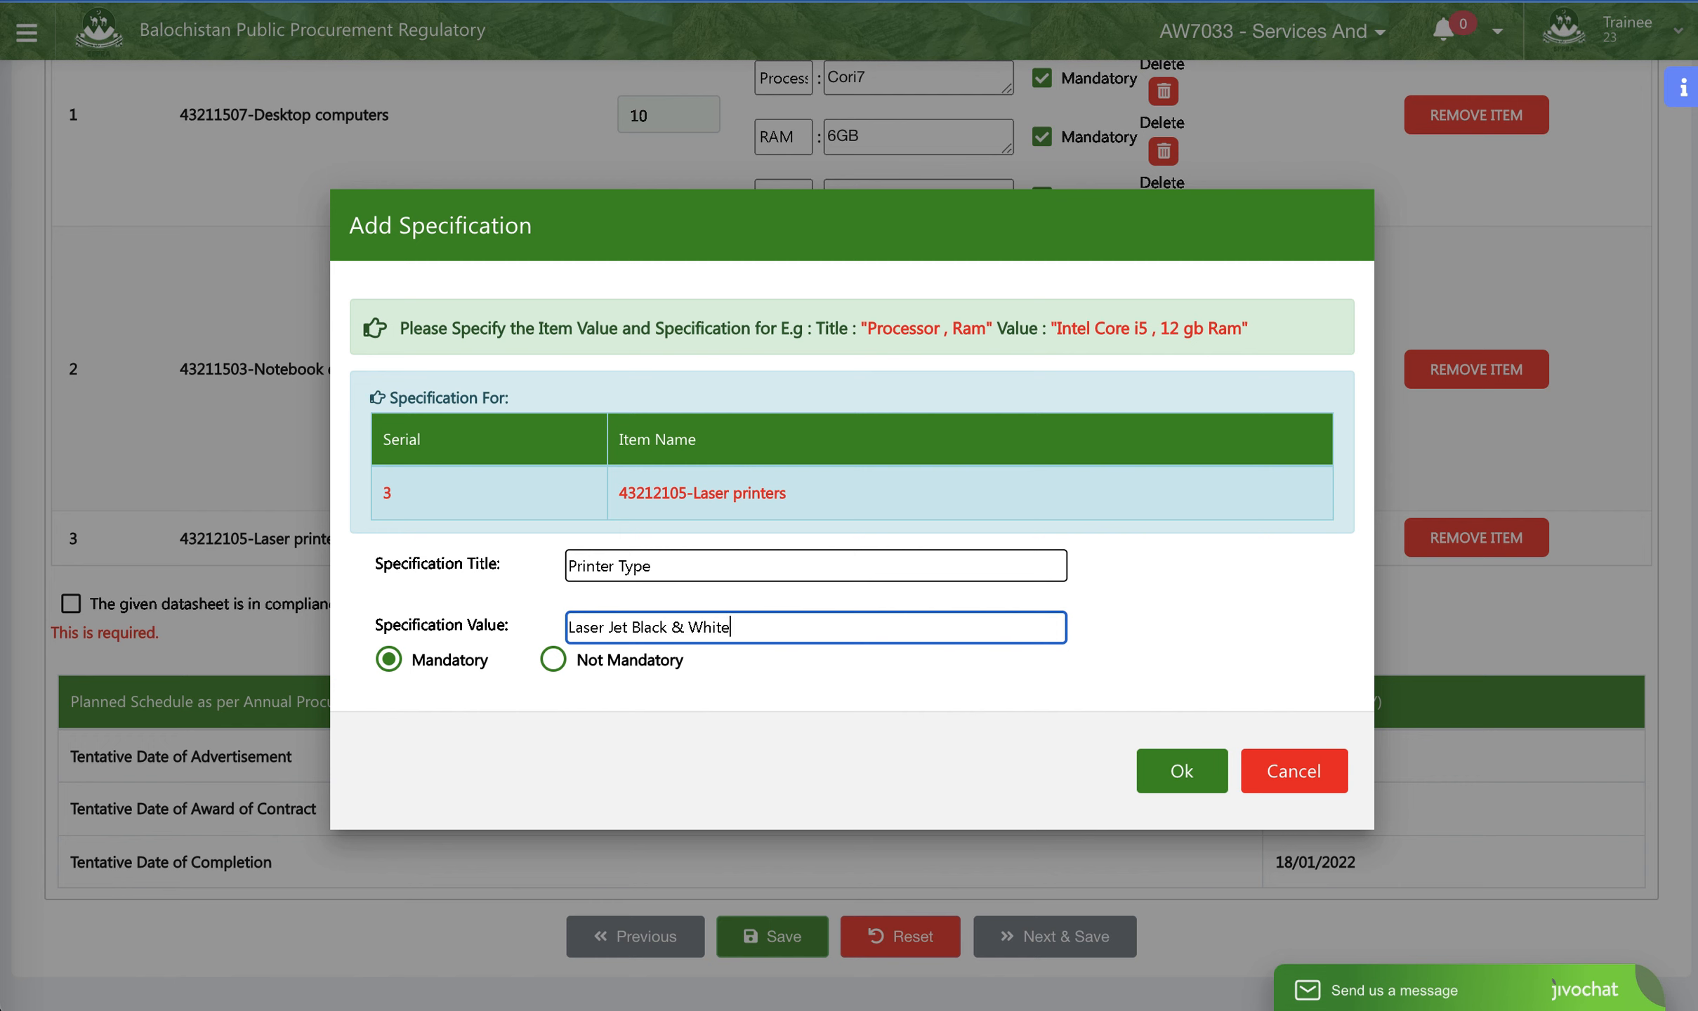
left_click(1148, 769)
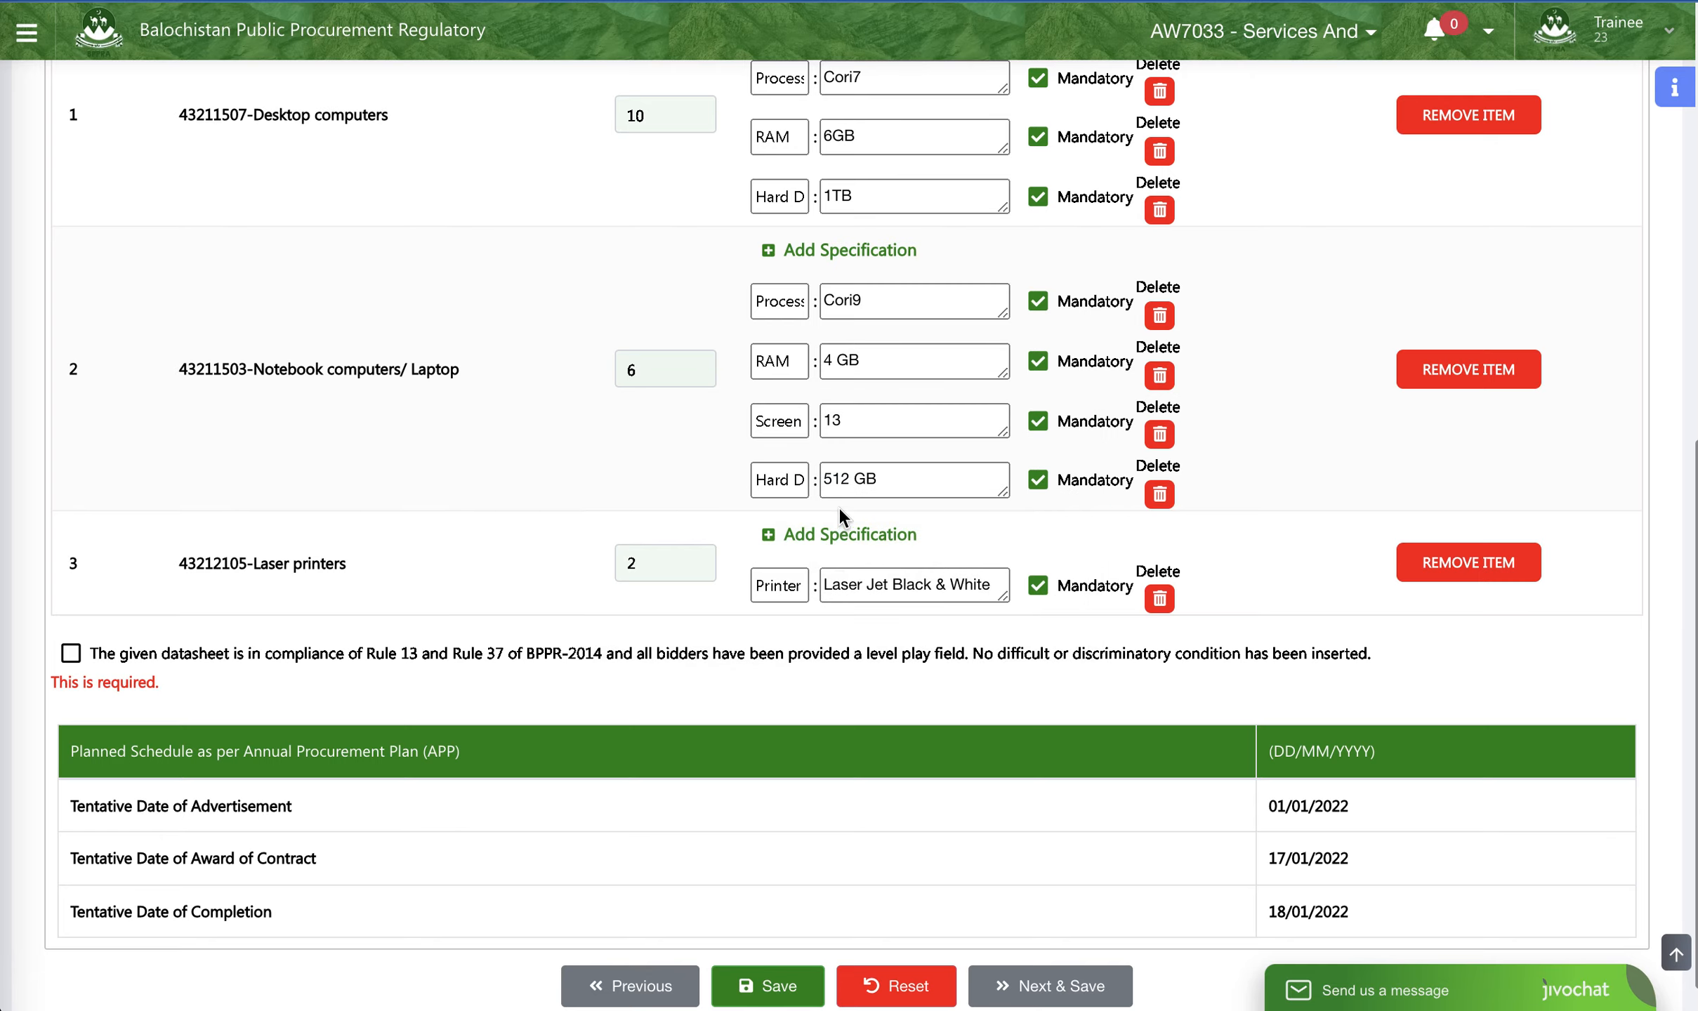
- Add a mandatory Speed specification with the value 21 PPM to the Laser printers item
left_click(835, 535)
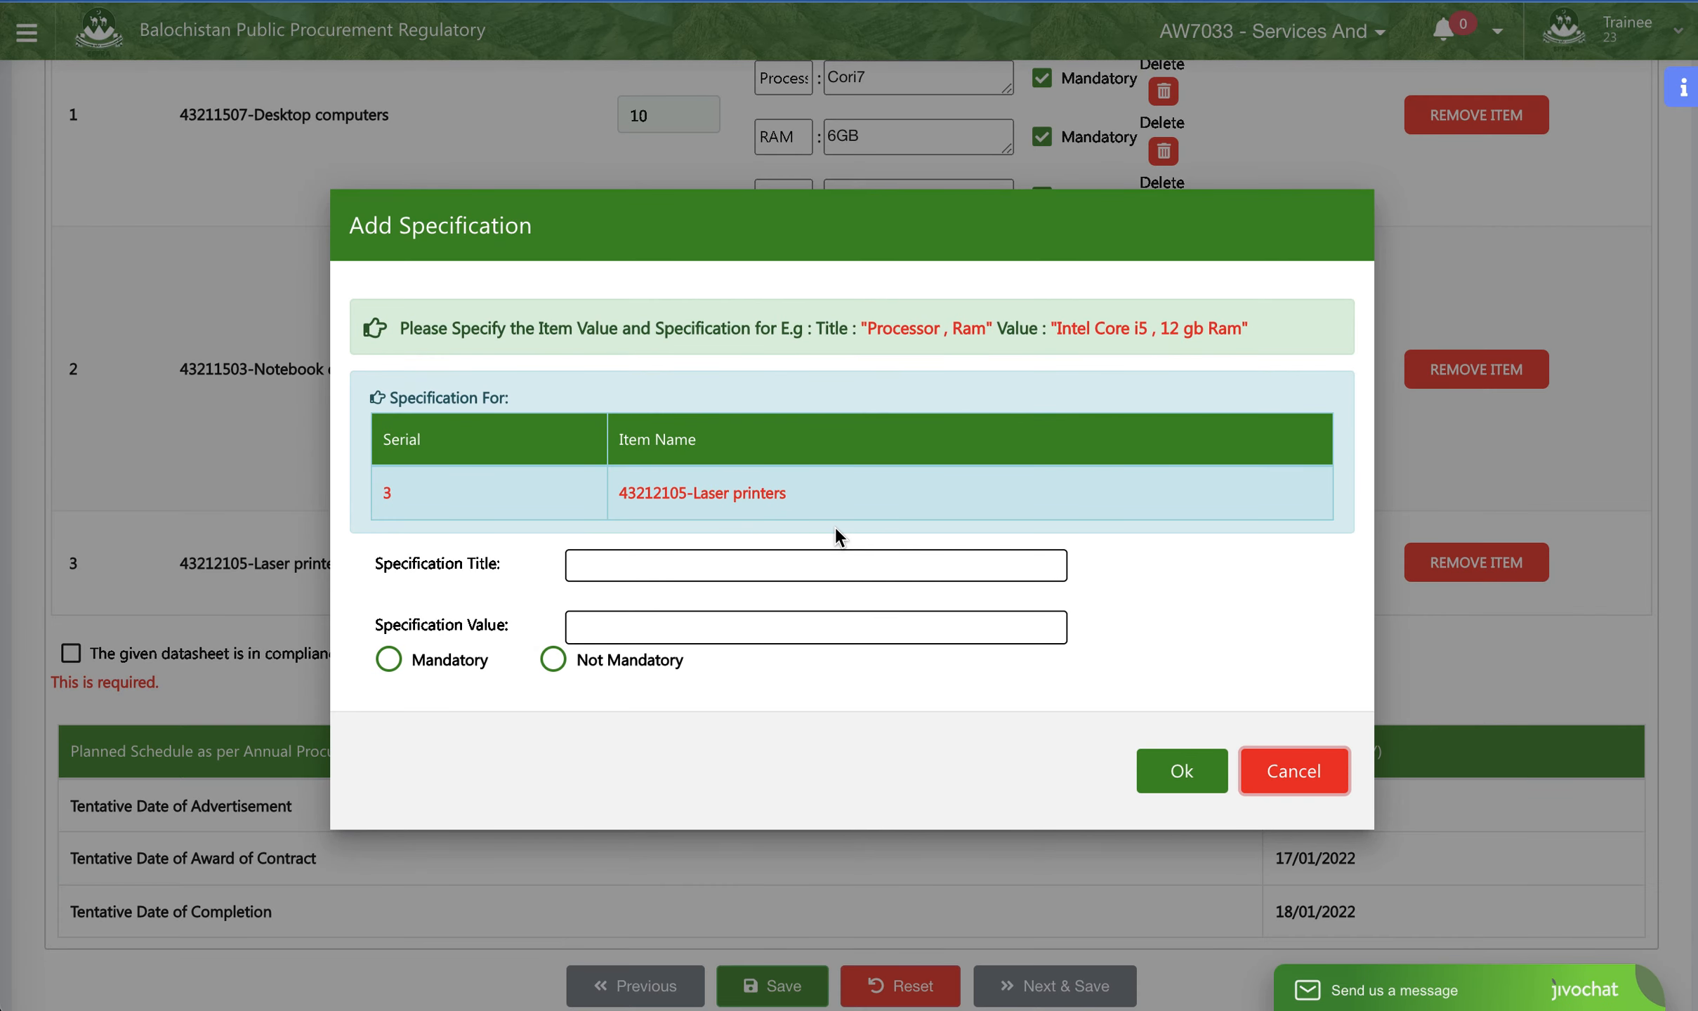
left_click(794, 568)
type("Spee")
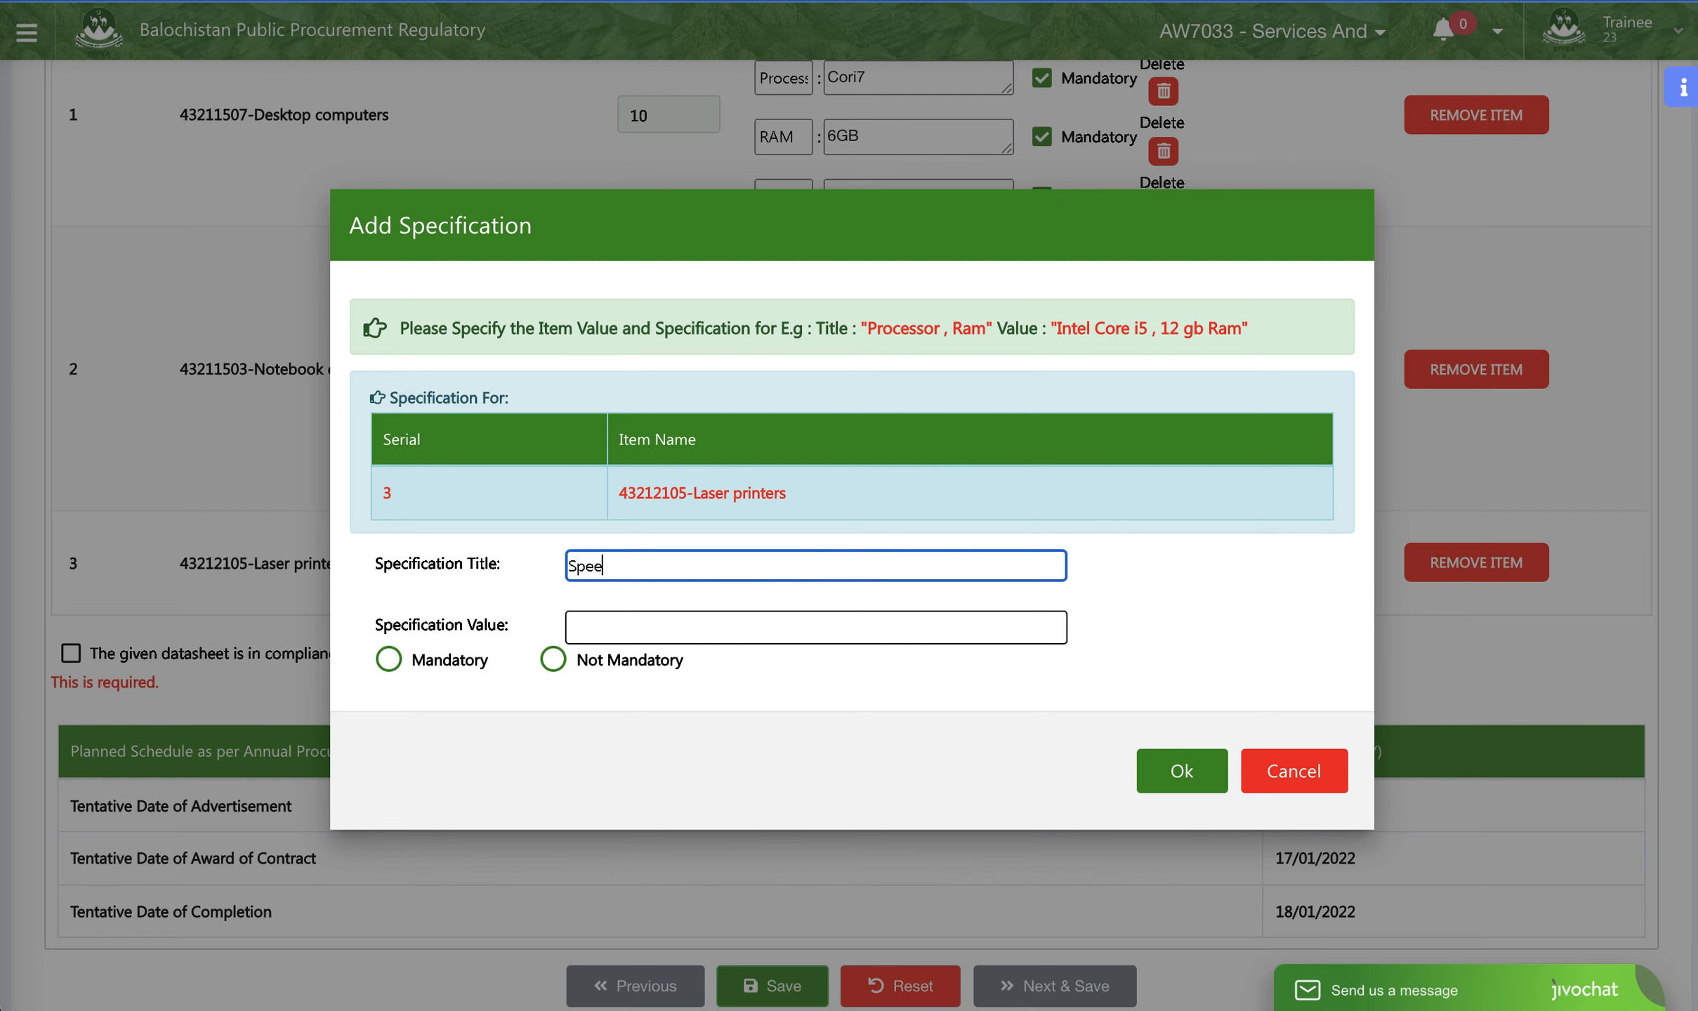
type("d")
left_click(428, 660)
left_click(573, 624)
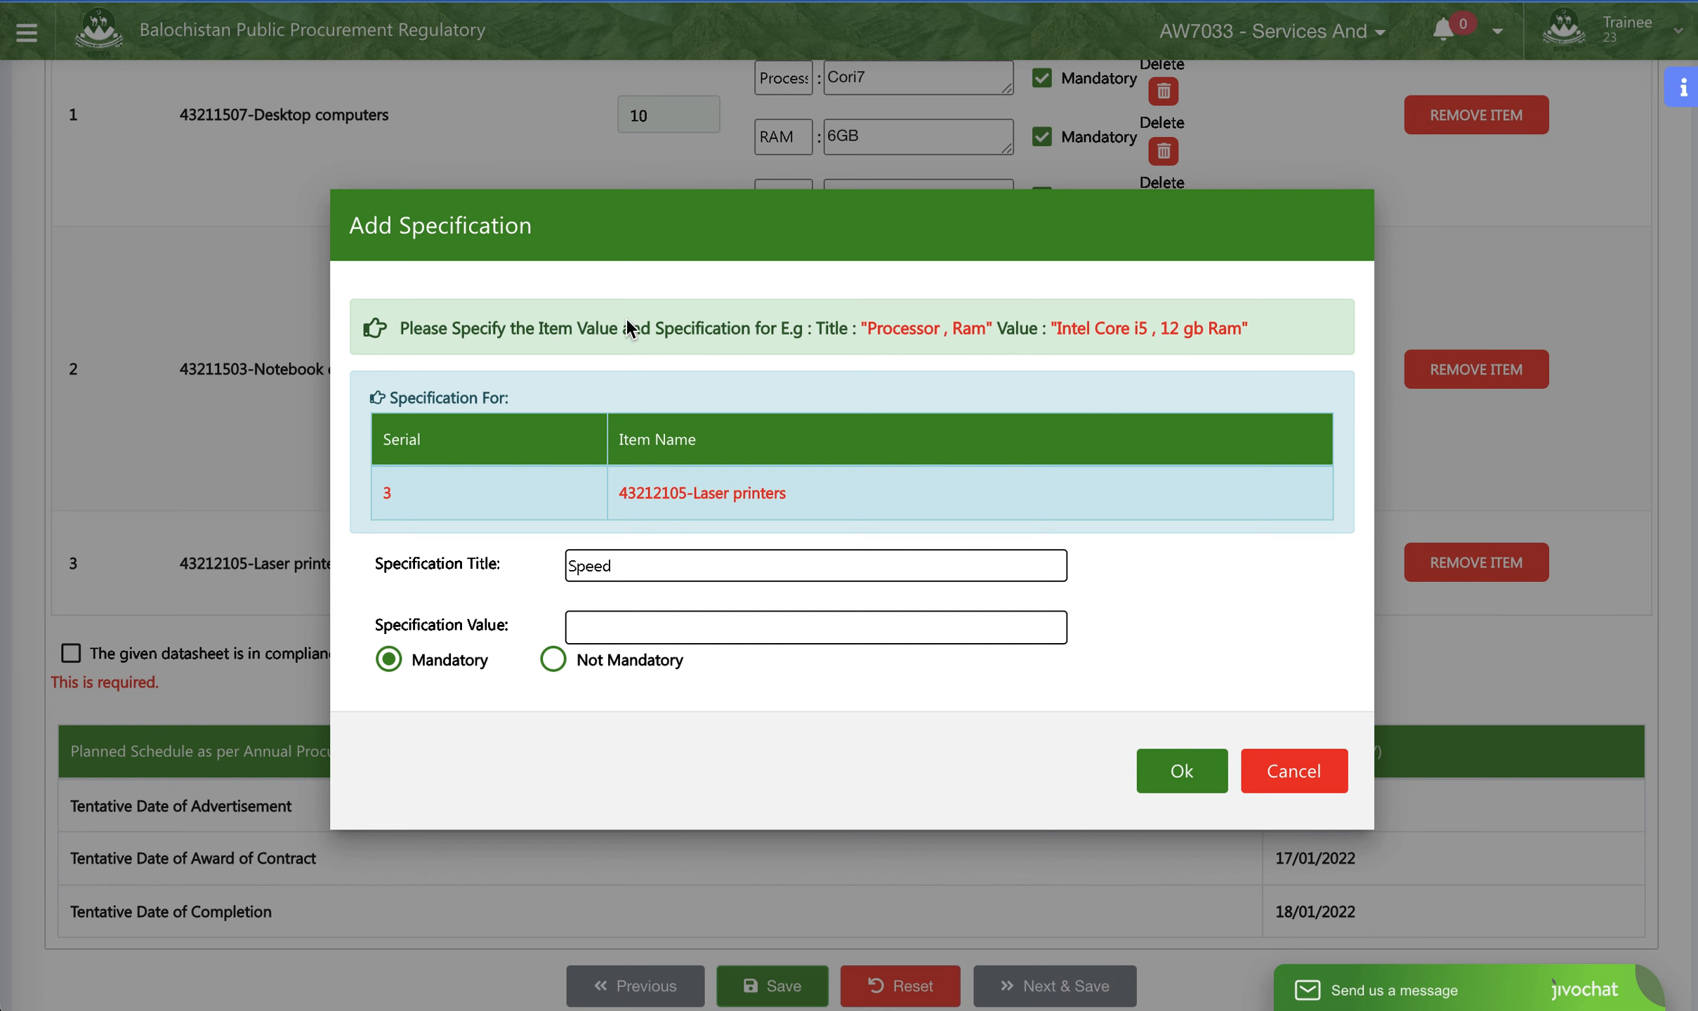
left_click(662, 625)
type("21PPM")
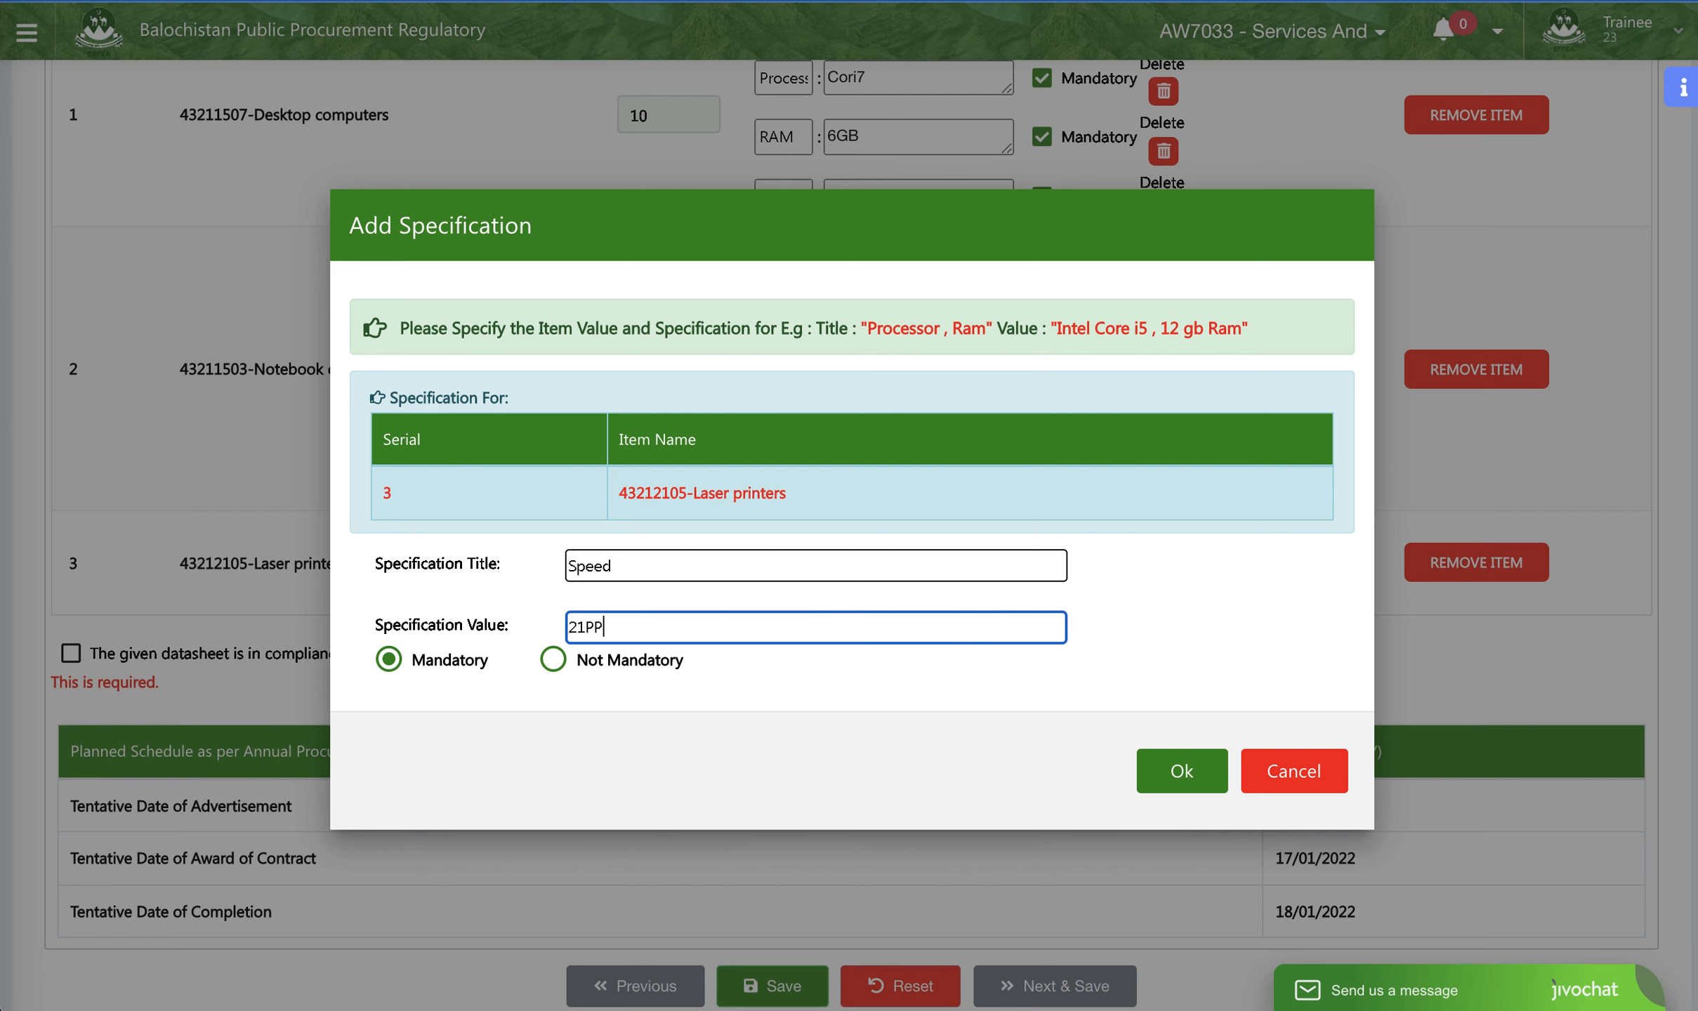
left_click(585, 640)
left_click(1181, 780)
- Accept the declaration that the datasheet complies with Rule 13 and Rule 37 of BPPR-2014
scroll(963, 623, "down", 2)
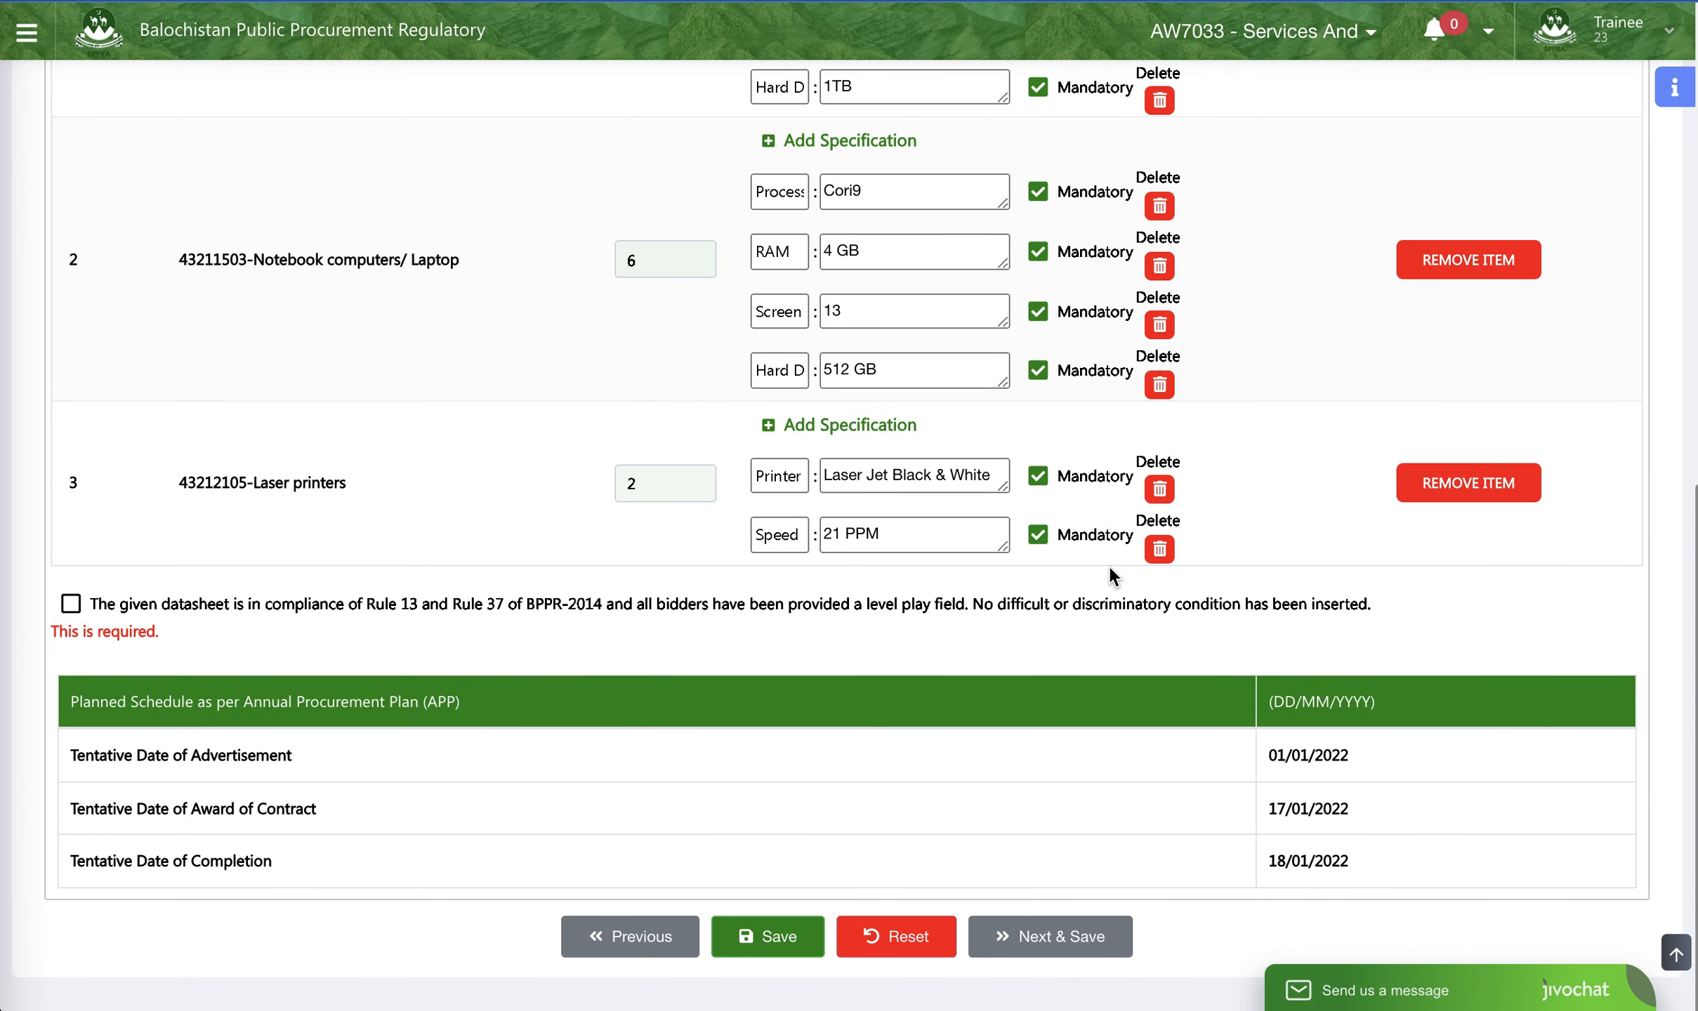
scroll(1107, 564, "up", 10)
scroll(1056, 475, "down", 9)
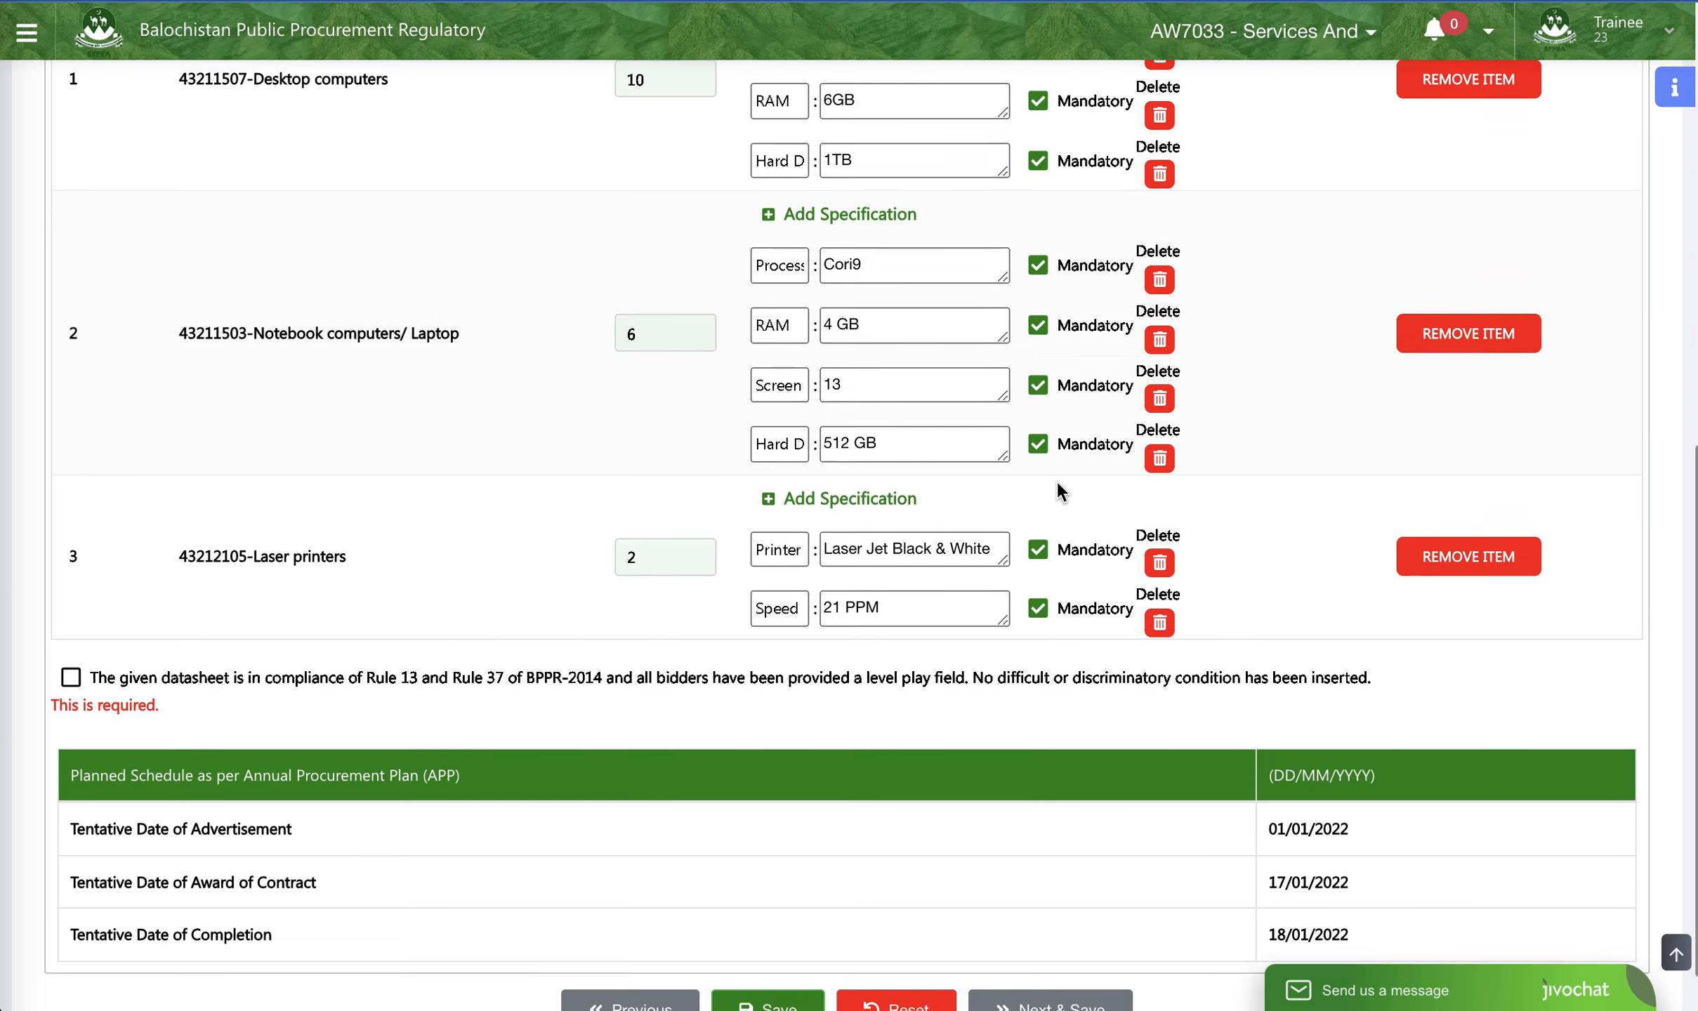
scroll(1056, 480, "down", 1)
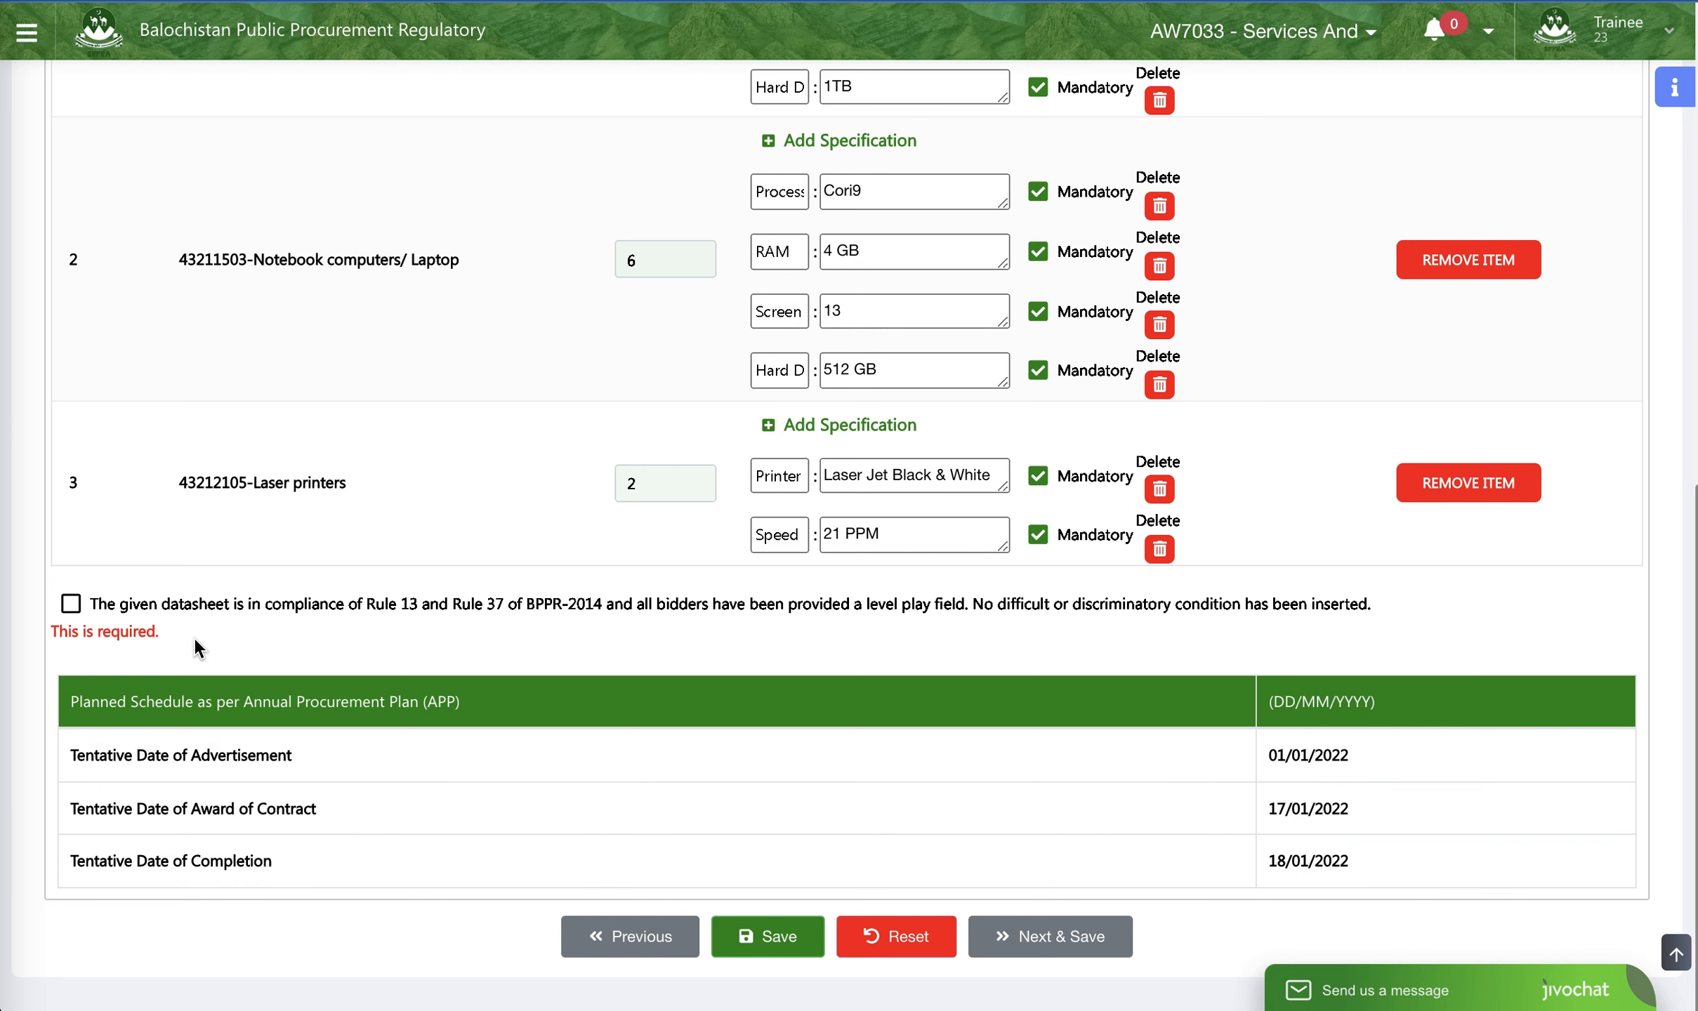
left_click(71, 605)
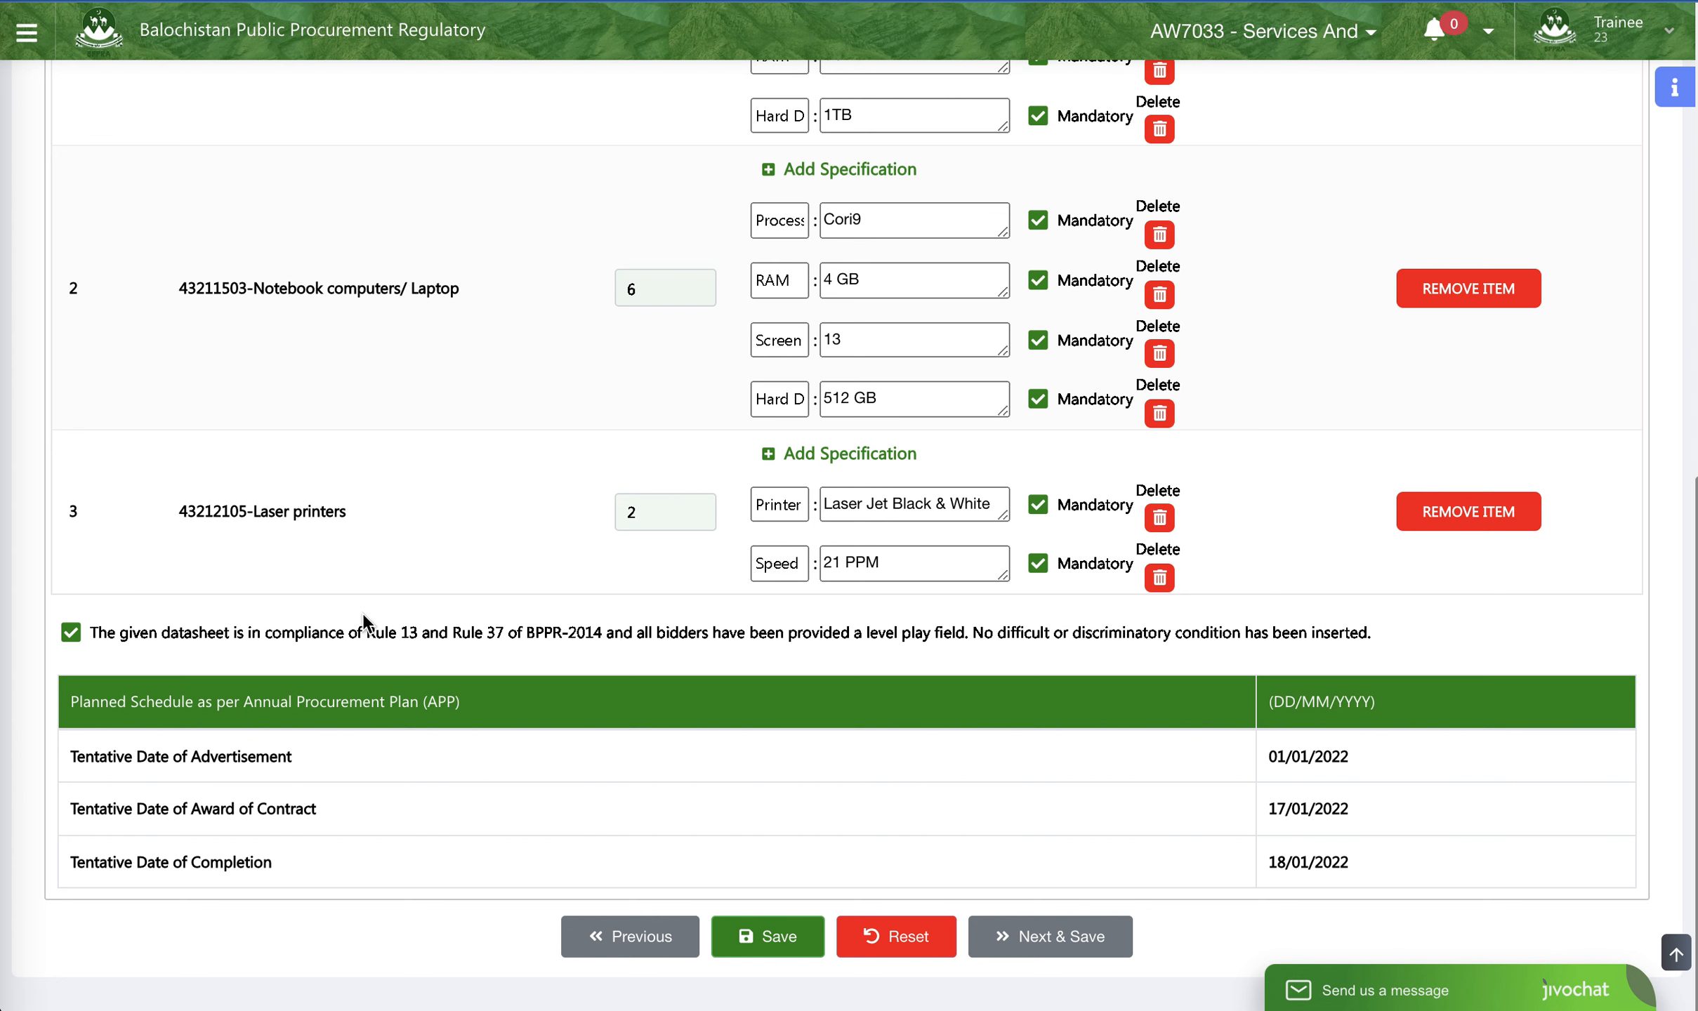
- Review the item specifications, then save the data sheet and proceed to the Evaluation Criteria stage
scroll(948, 368, "up", 1)
scroll(959, 367, "up", 4)
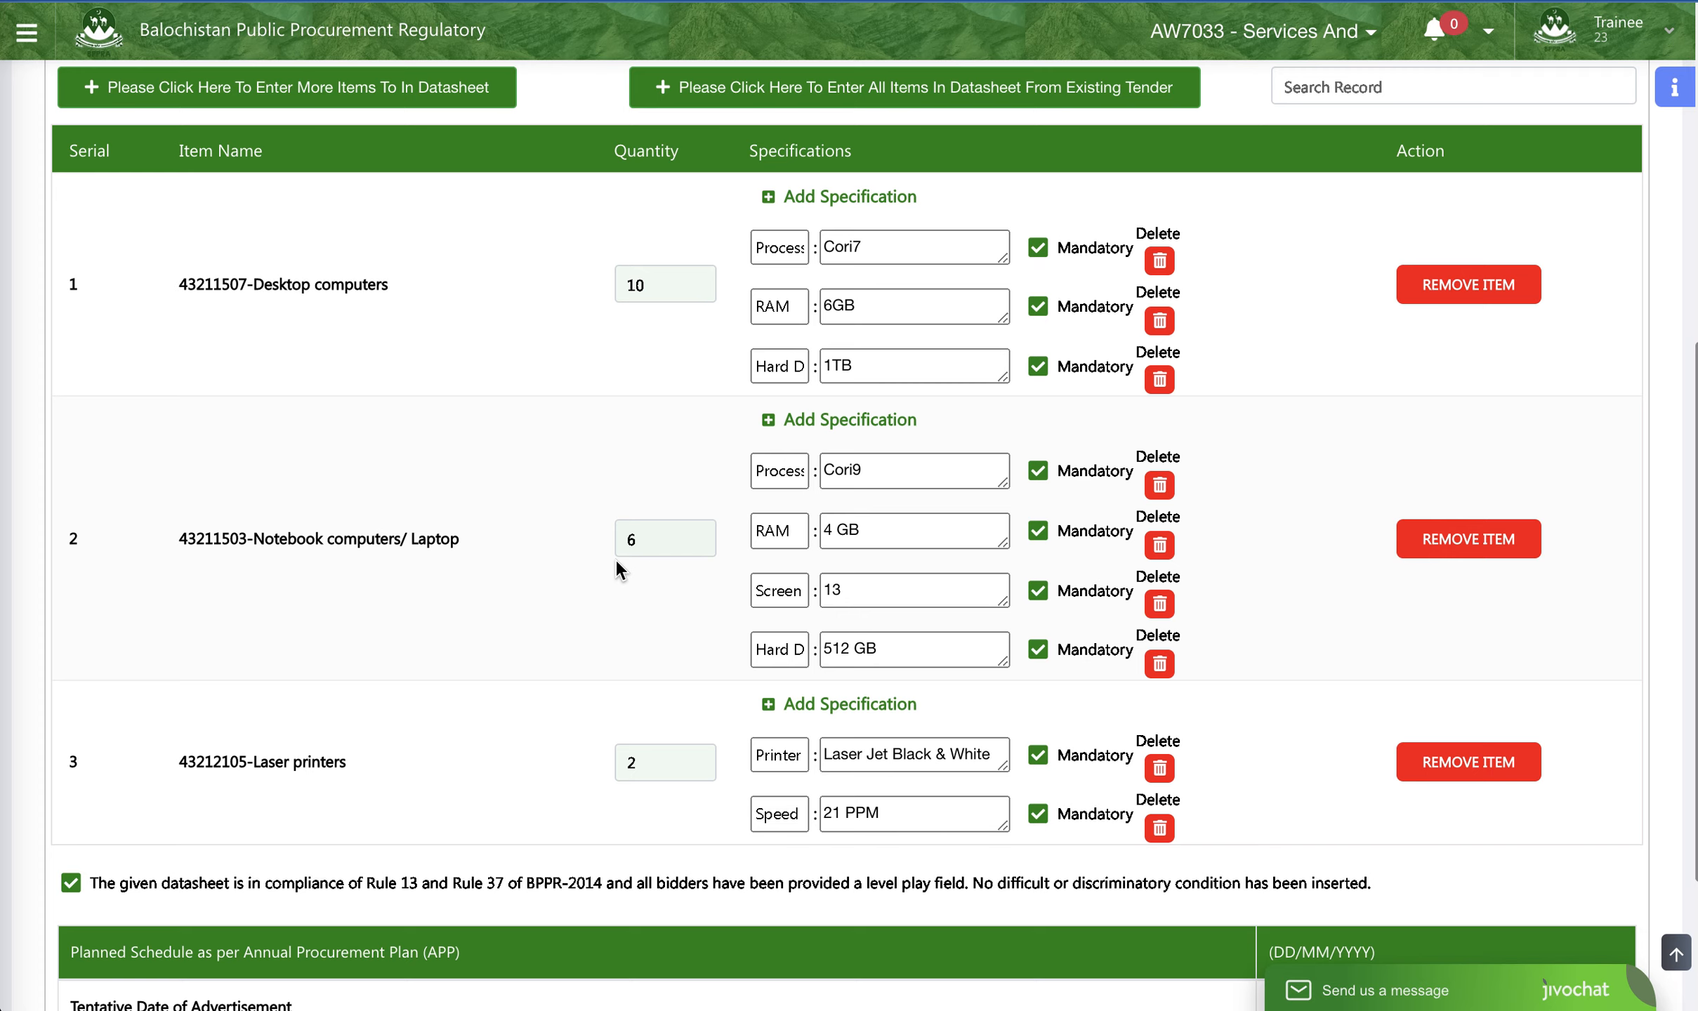
scroll(562, 548, "down", 1)
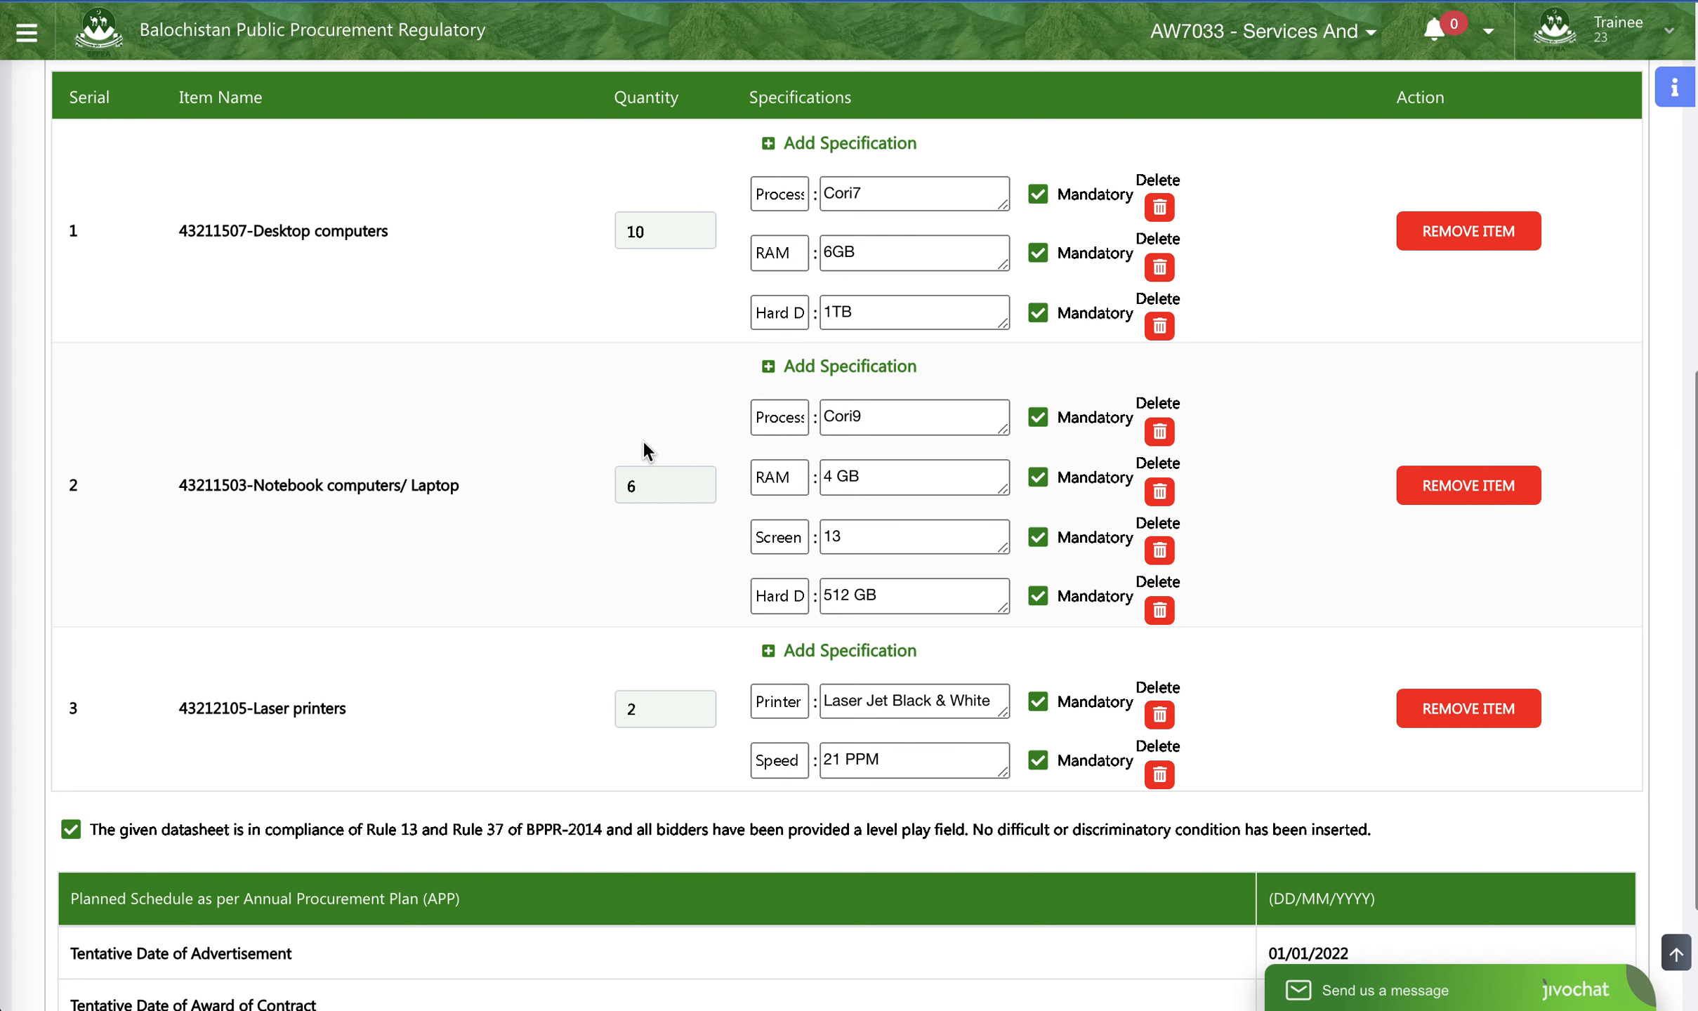
scroll(644, 461, "up", 1)
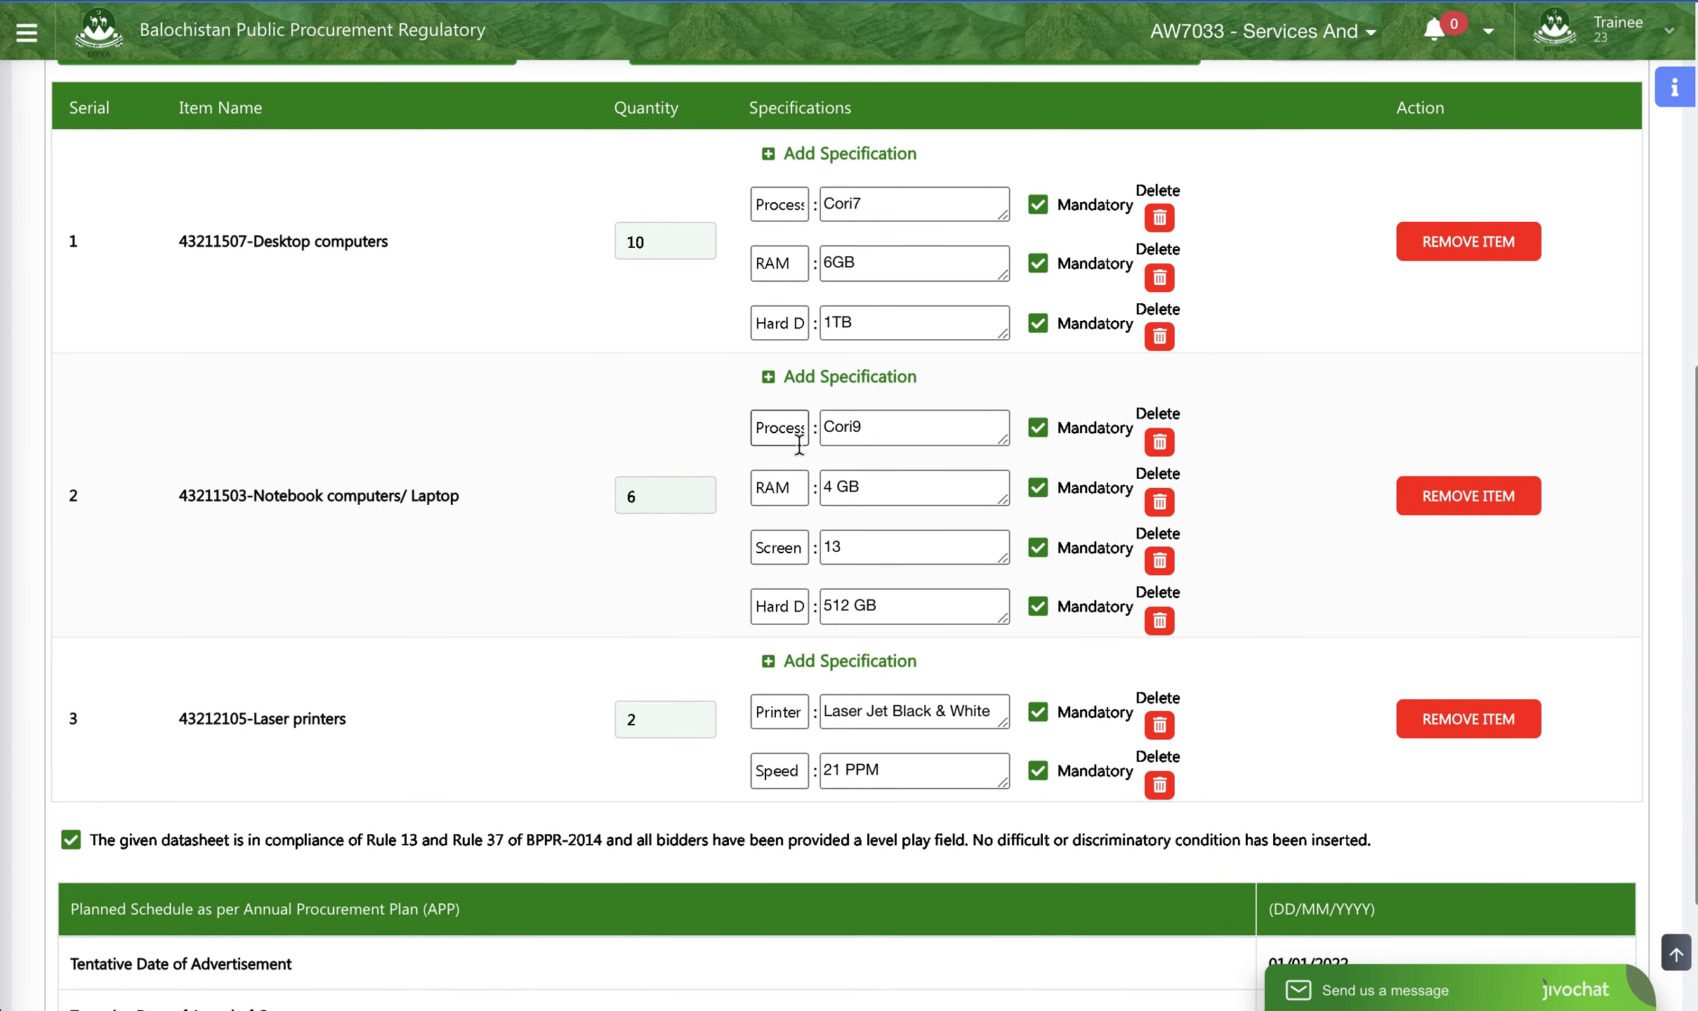
scroll(797, 442, "up", 1)
scroll(798, 442, "up", 2)
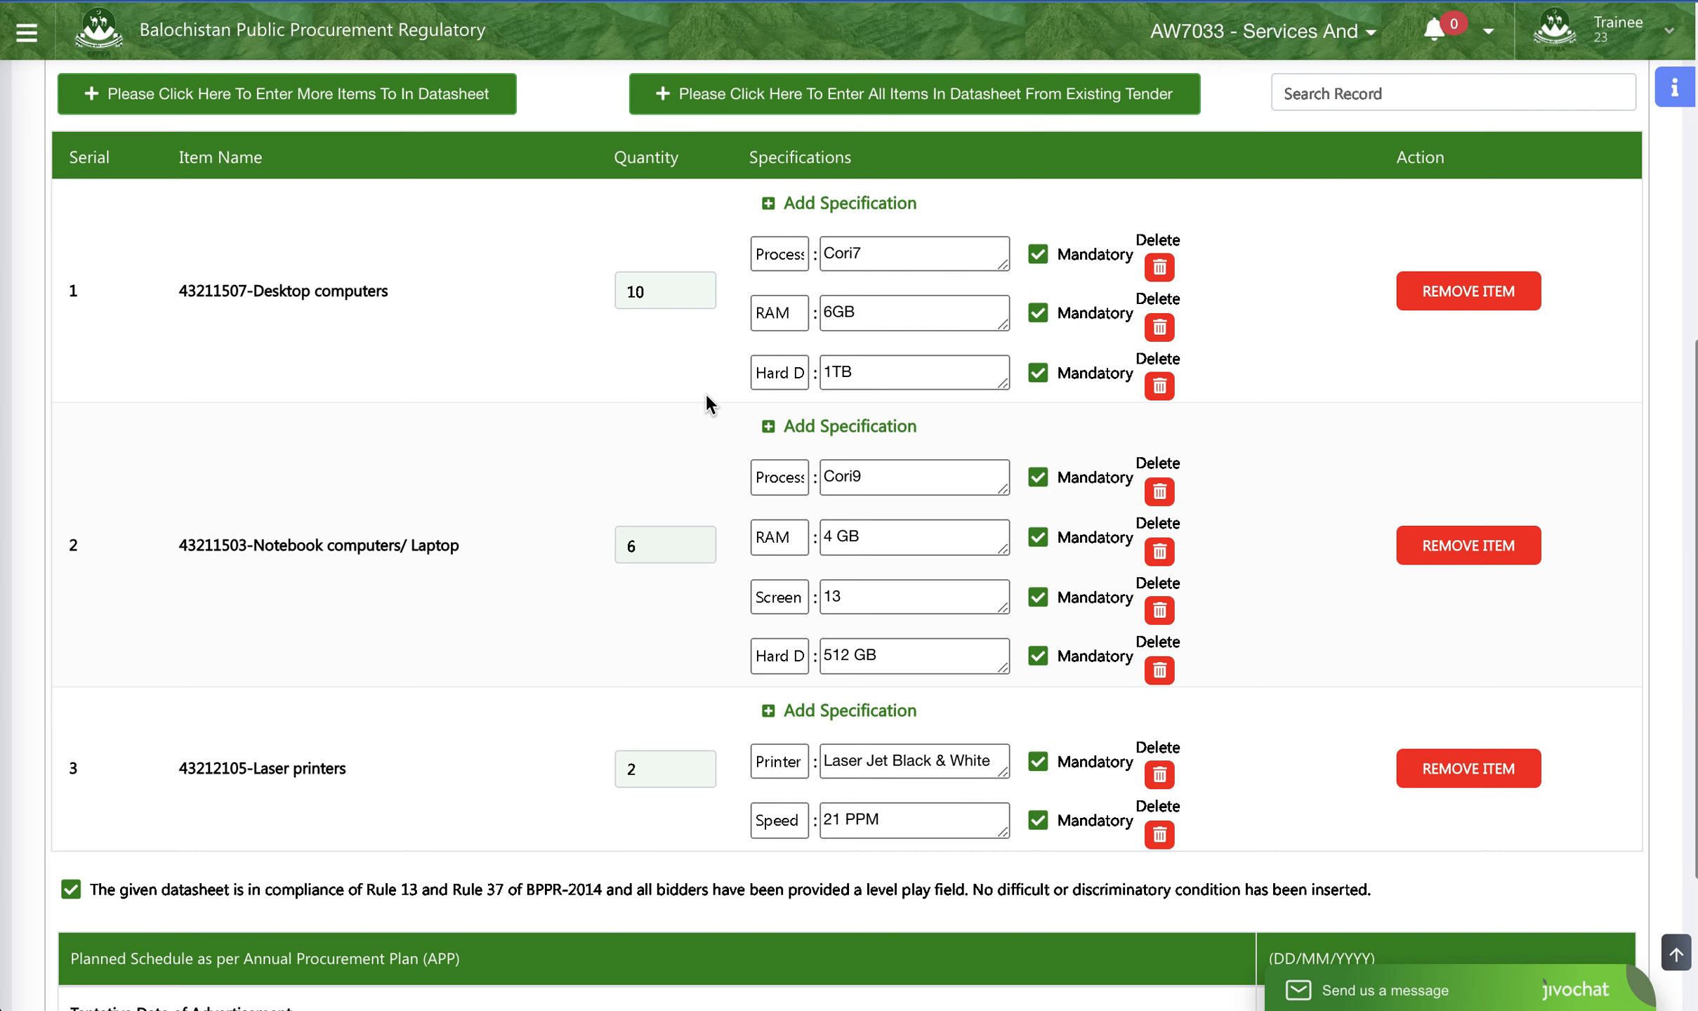
scroll(703, 460, "down", 4)
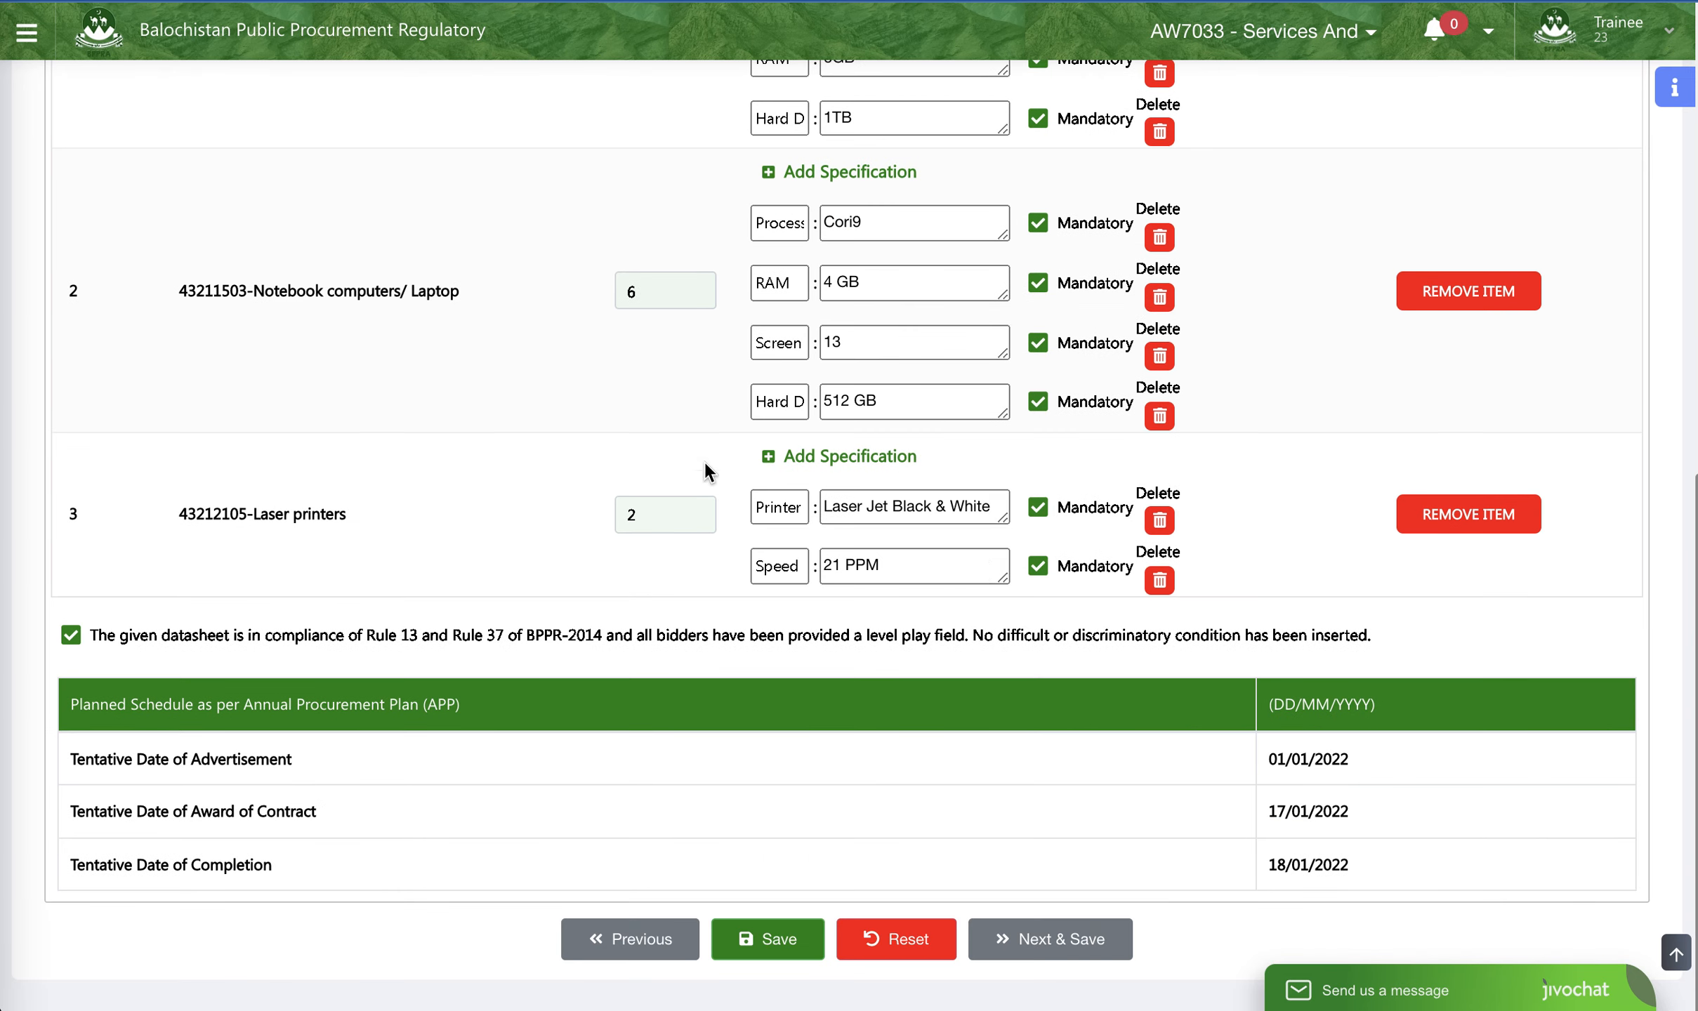
left_click(1005, 934)
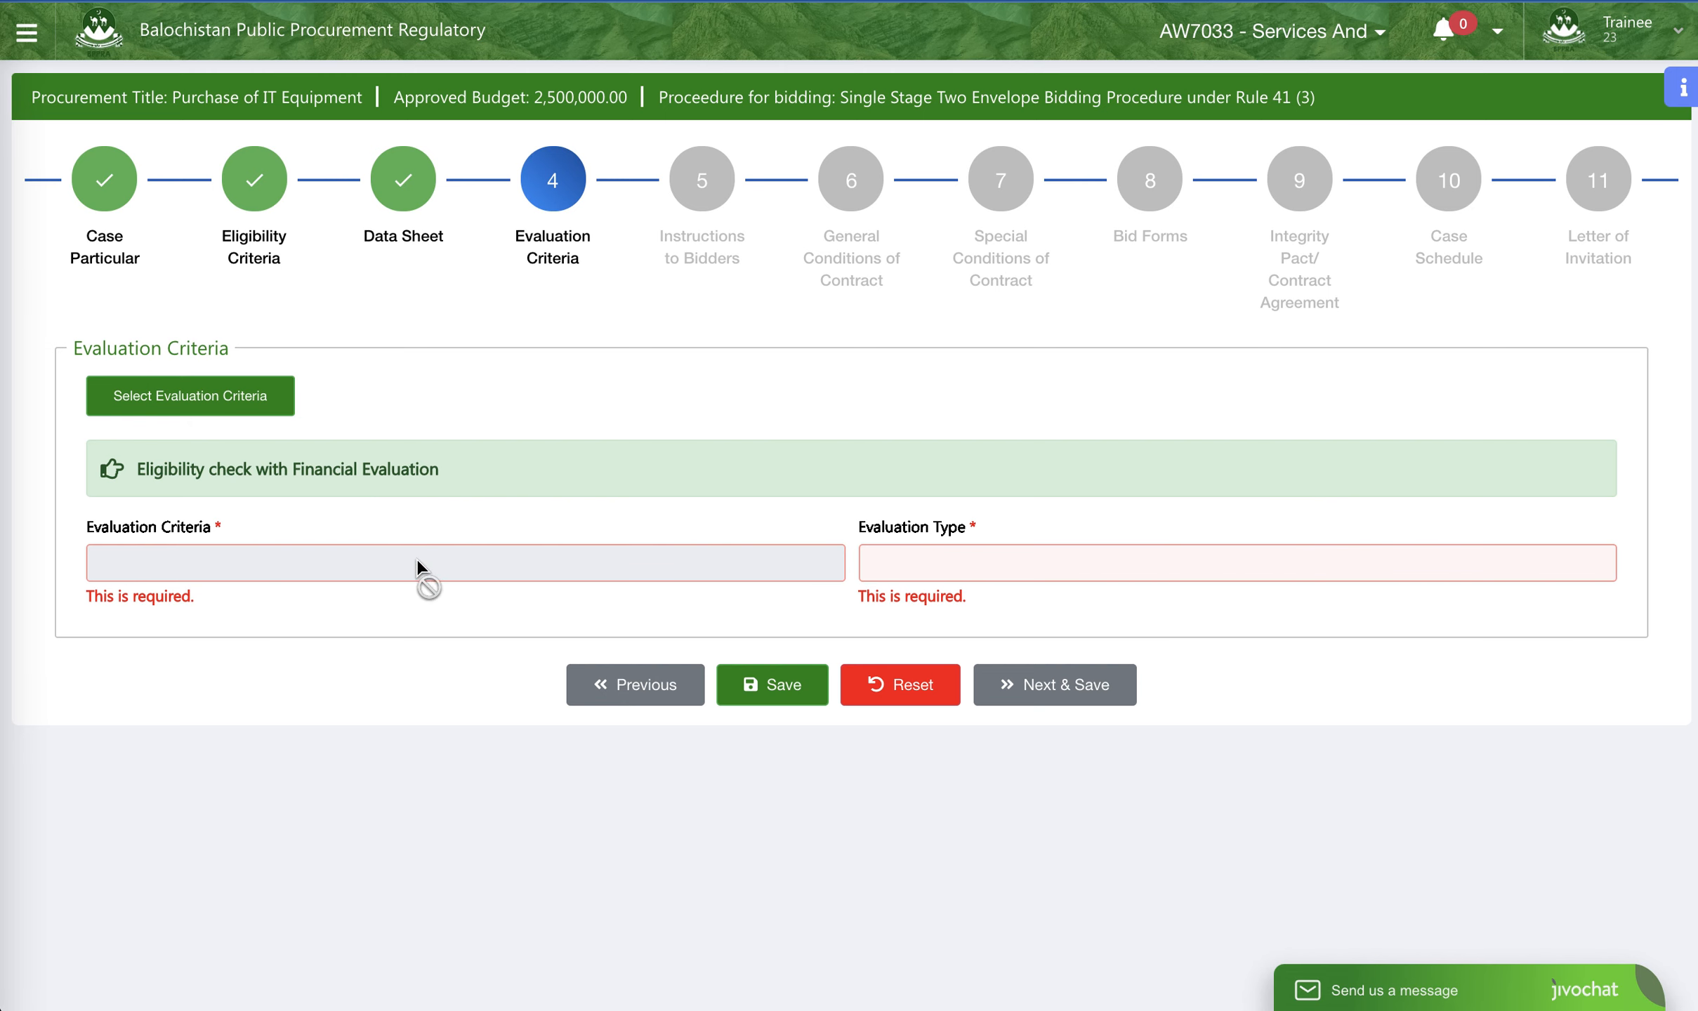
- Choose the Single Stage Two Envelope criteria with Yes/No Evaluation then Financial Evaluation, and review its eligibility, technical and financial examples
left_click(226, 394)
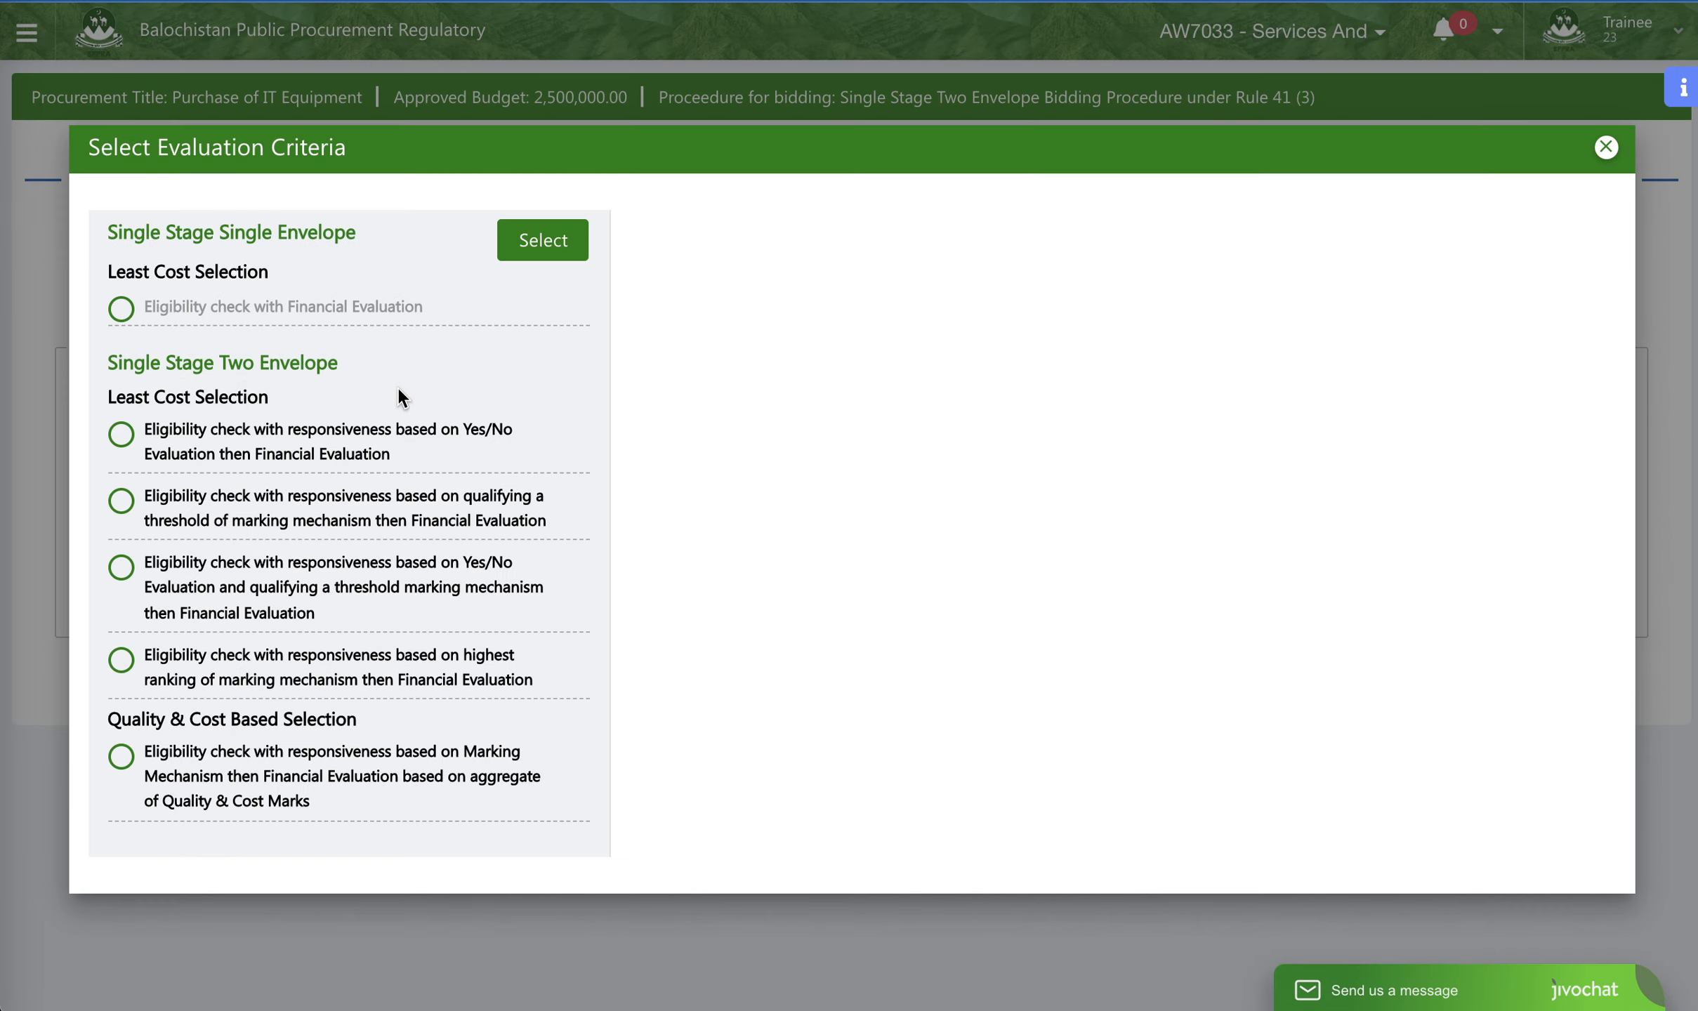
left_click(441, 455)
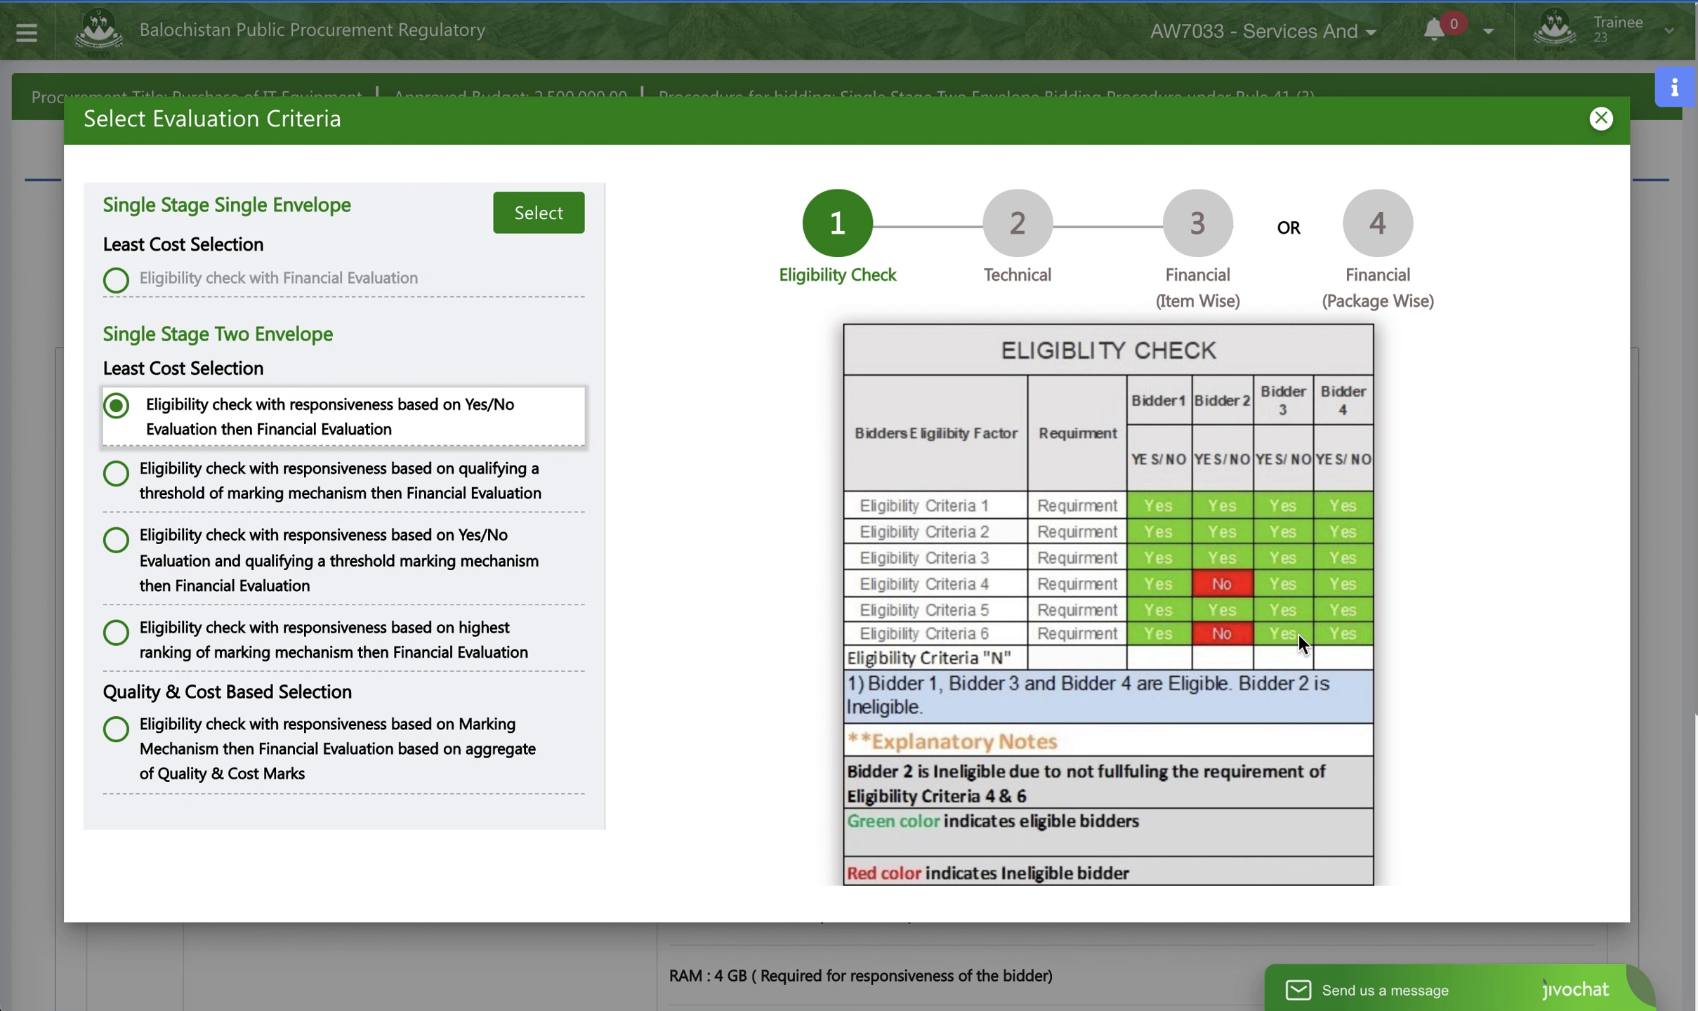
left_click(1025, 237)
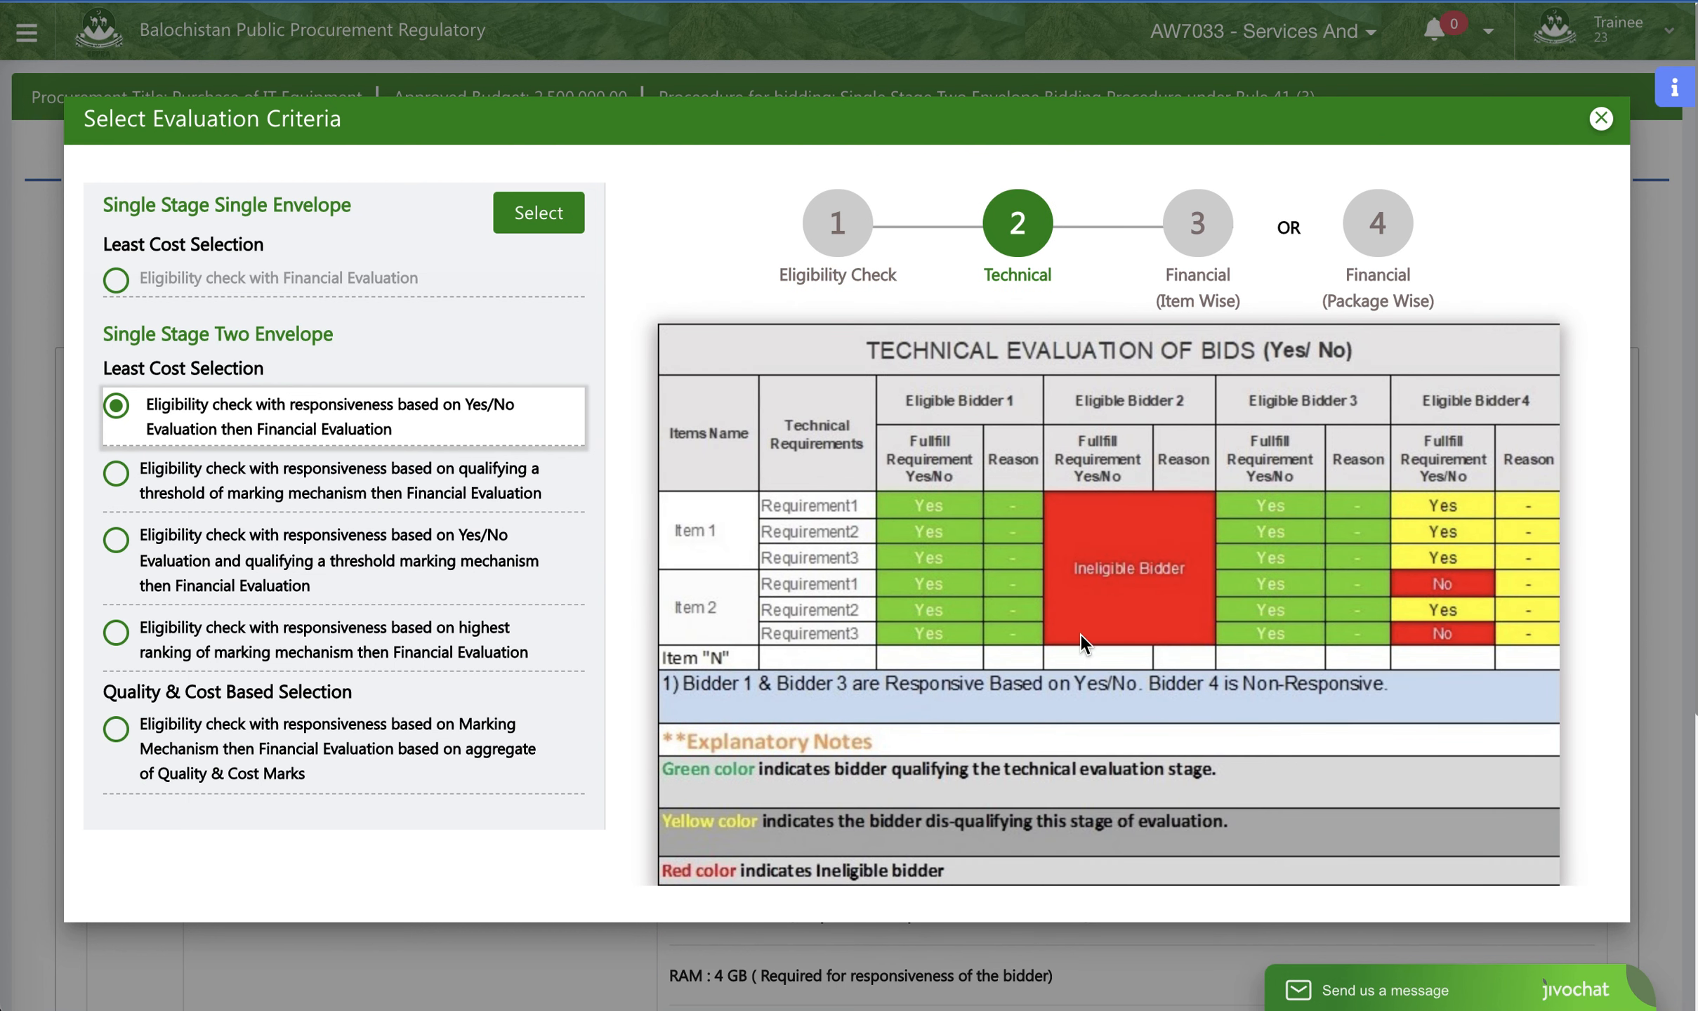
left_click(1205, 257)
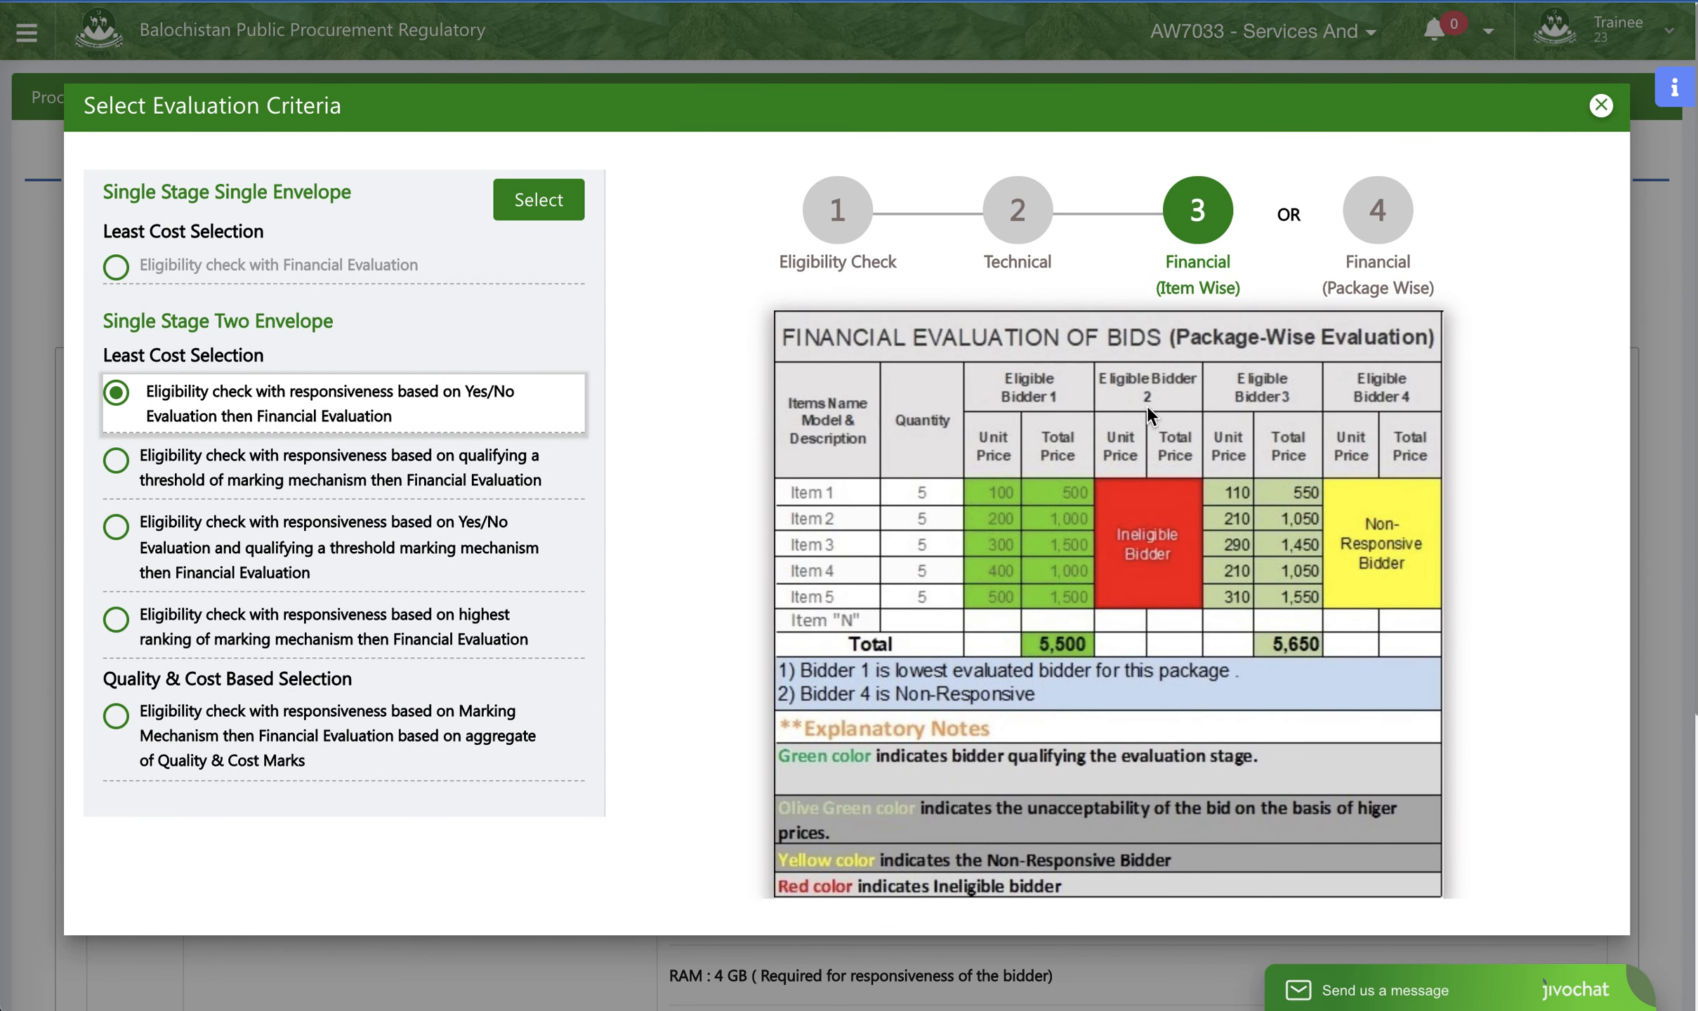
left_click(1380, 214)
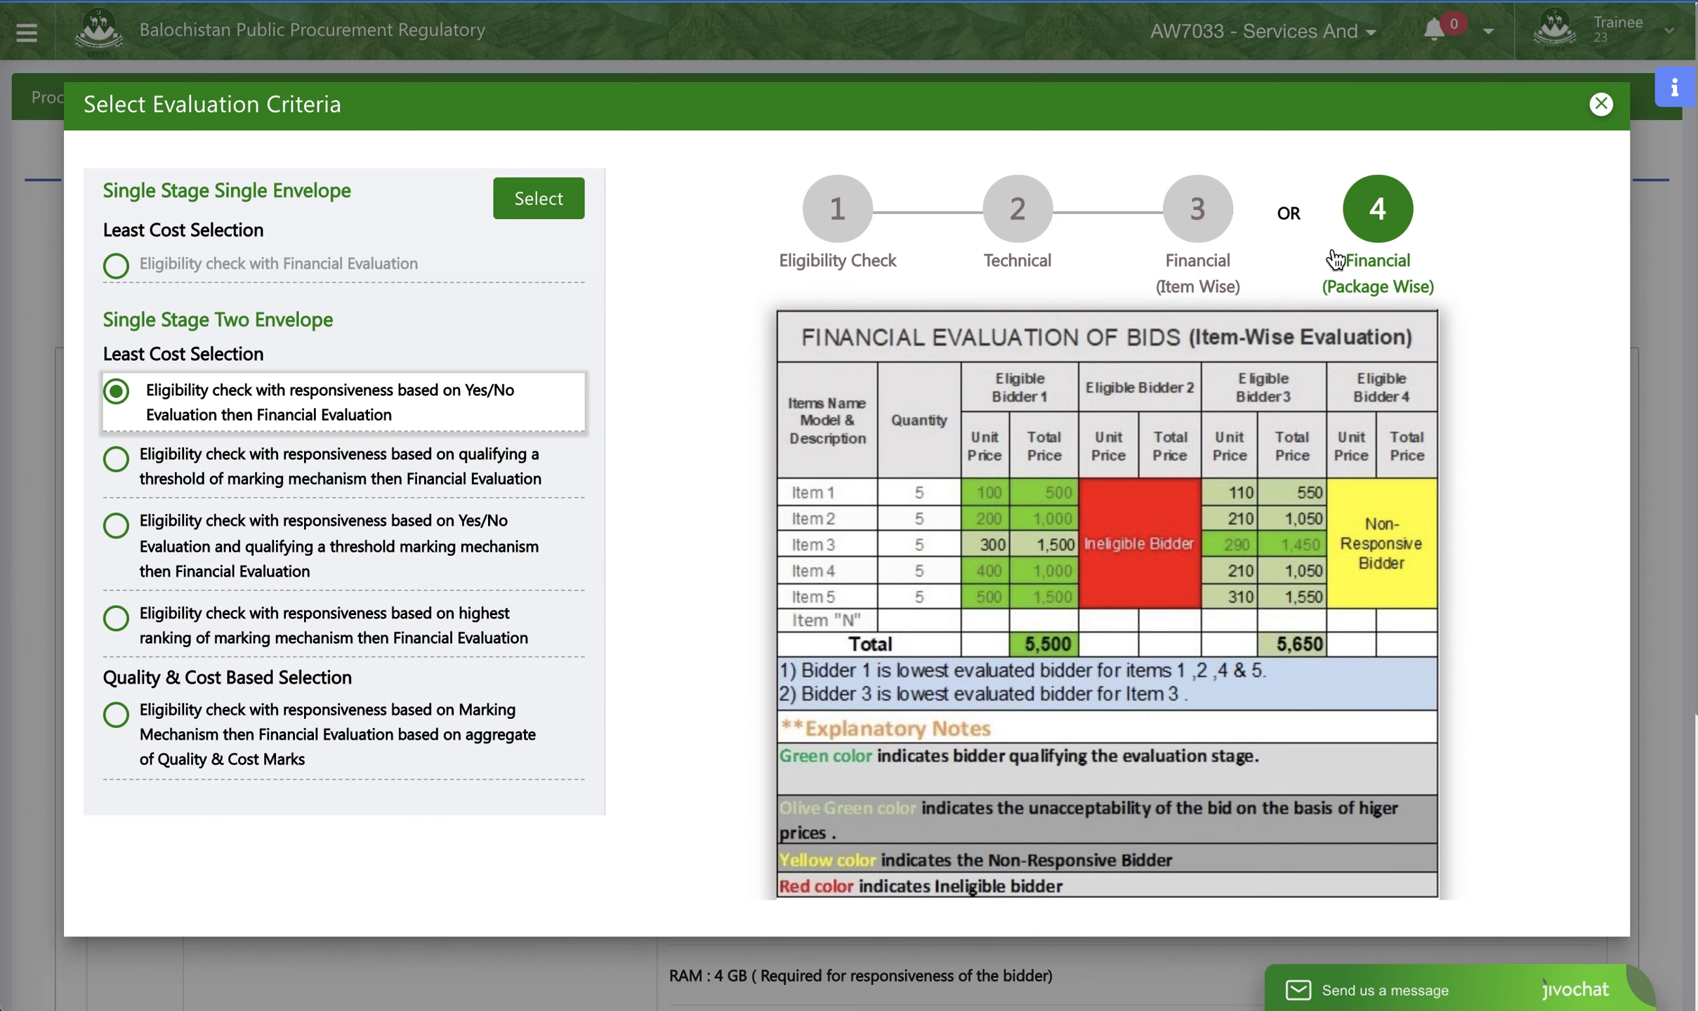
left_click(1198, 217)
left_click(1021, 230)
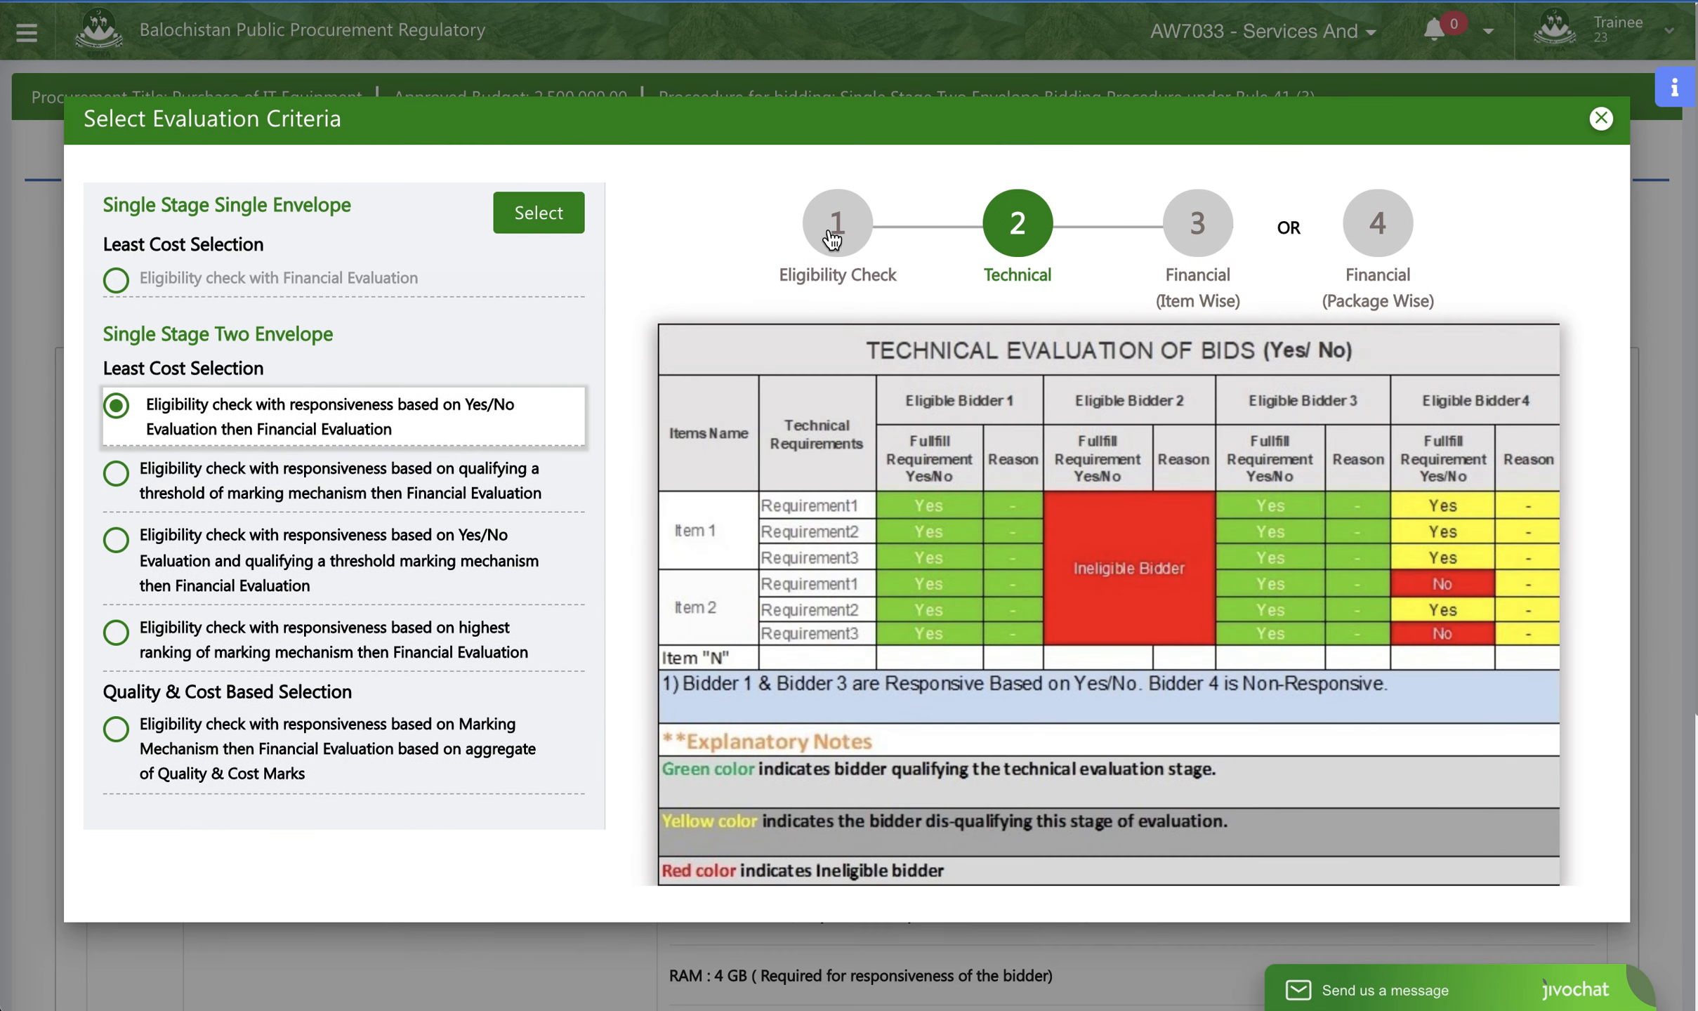
left_click(855, 233)
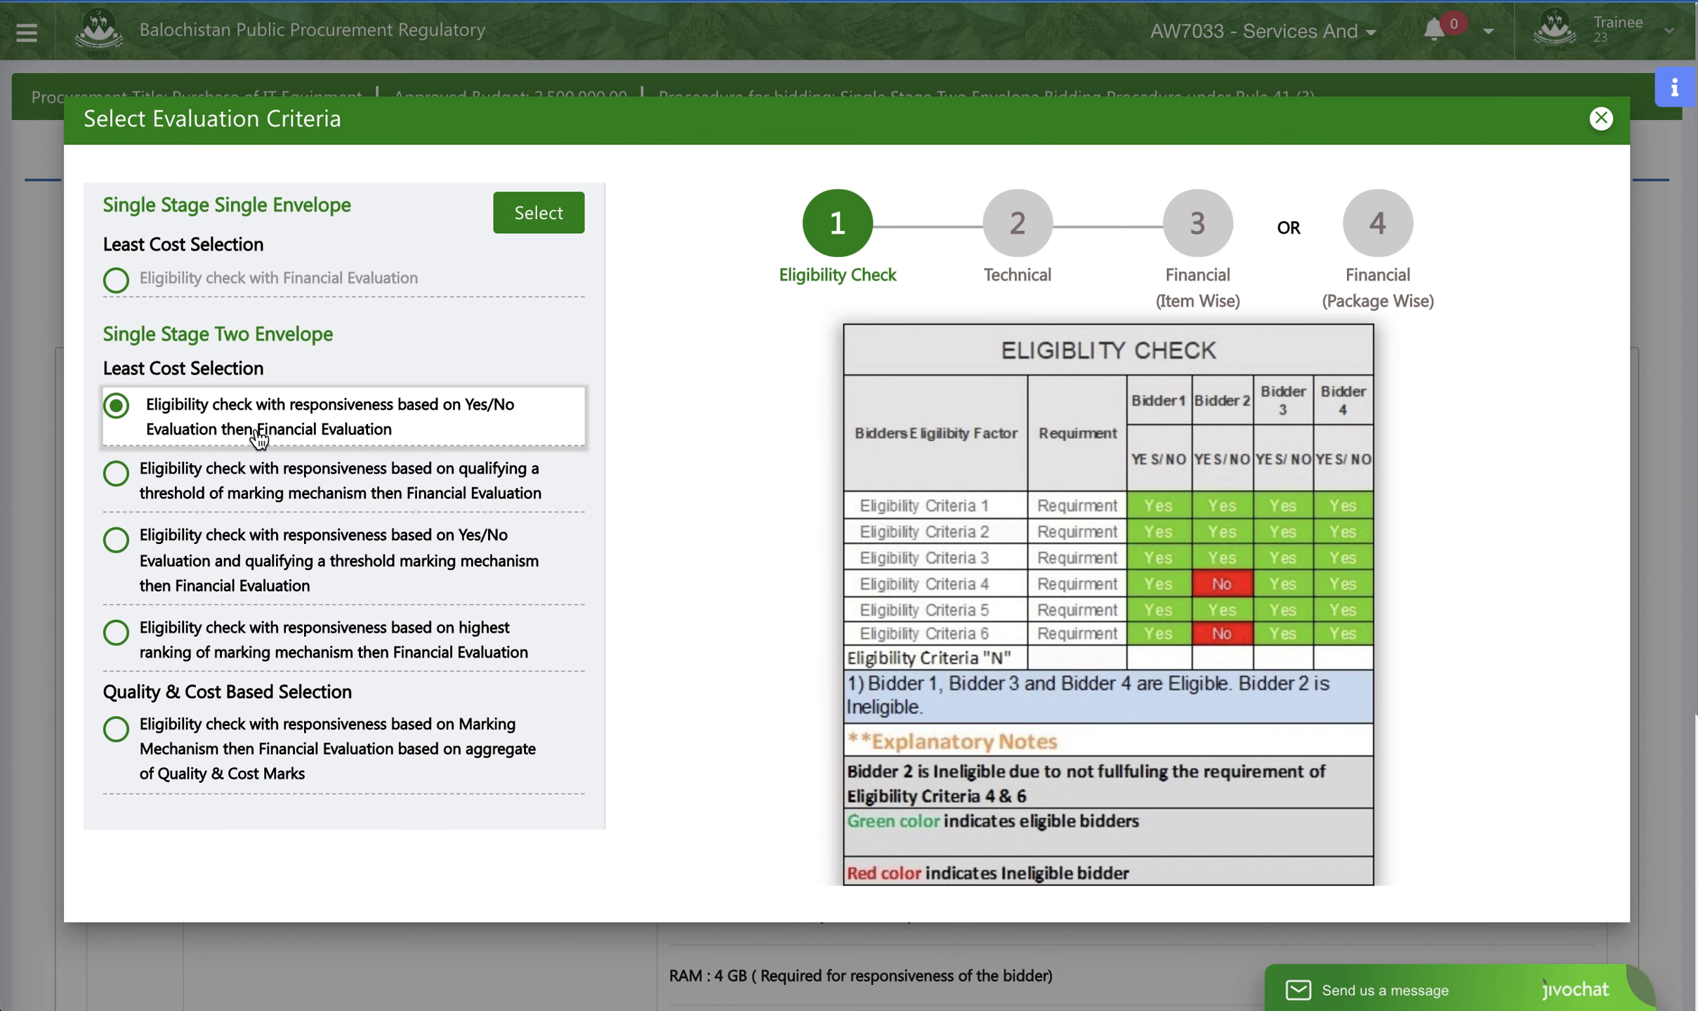
- Apply the chosen least-cost Yes/No evaluation criteria to the tender and confirm proceeding with them
left_click(552, 218)
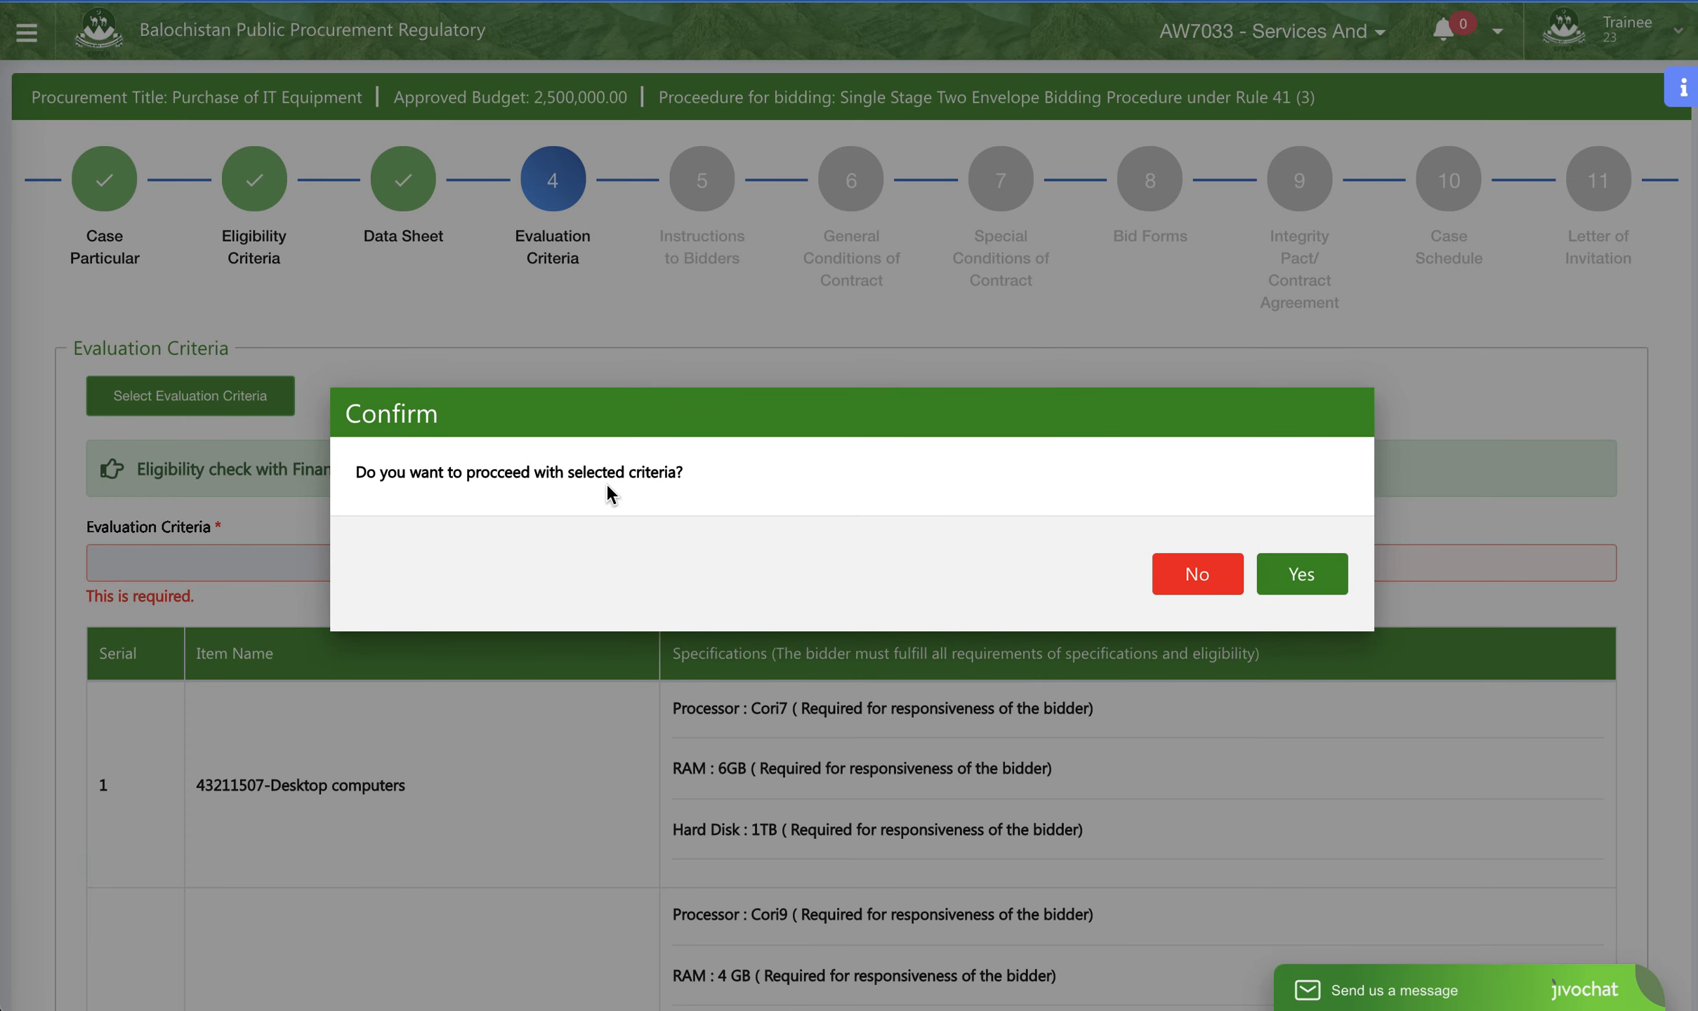
left_click(1327, 577)
scroll(476, 516, "down", 2)
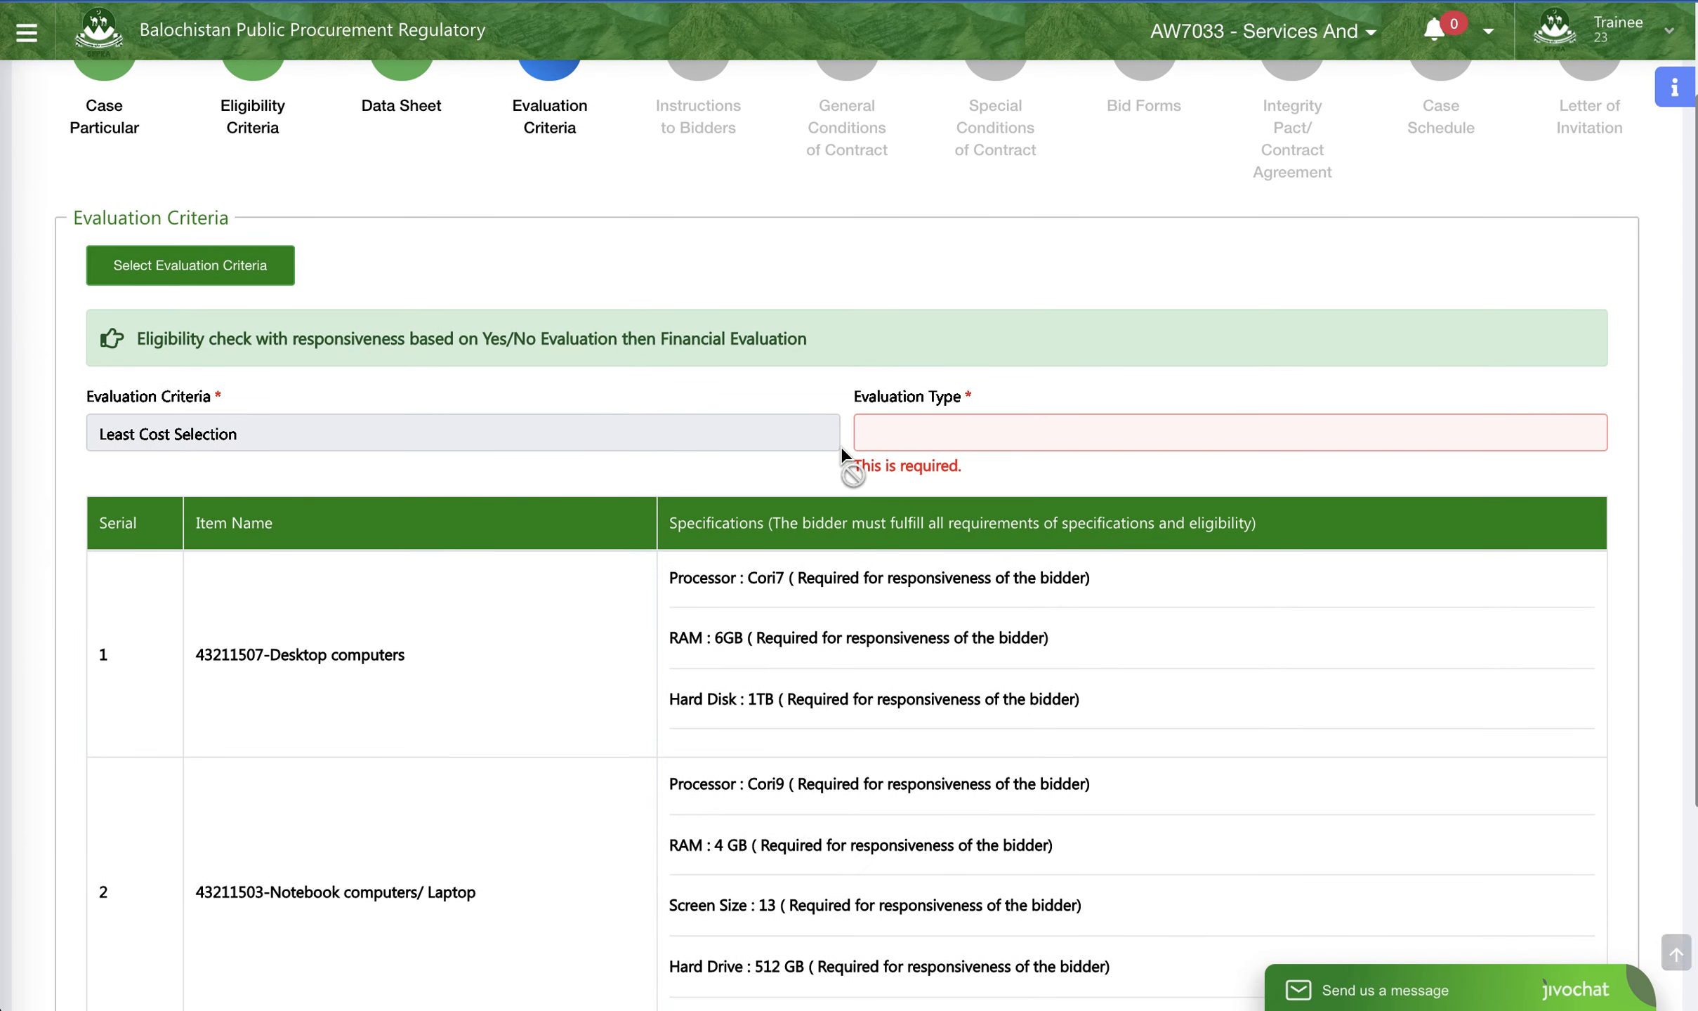
- Set the evaluation type to Package wise, then save the evaluation criteria and proceed to Instructions to Bidders
left_click(939, 440)
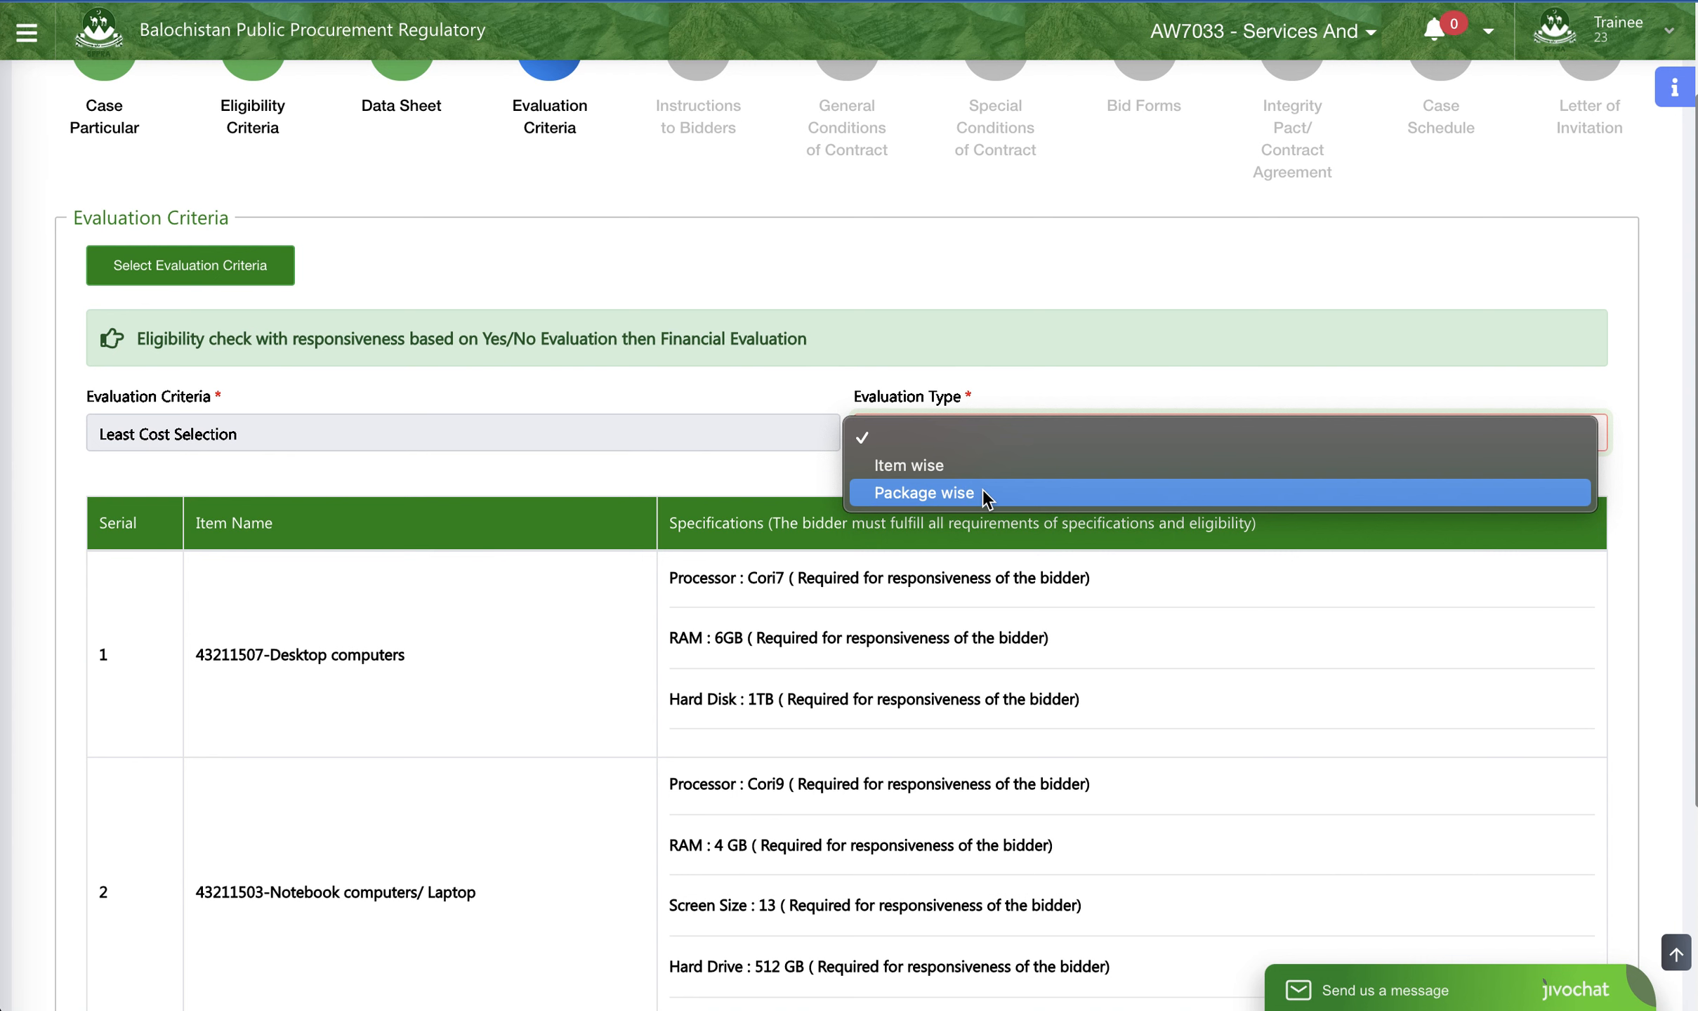
left_click(983, 491)
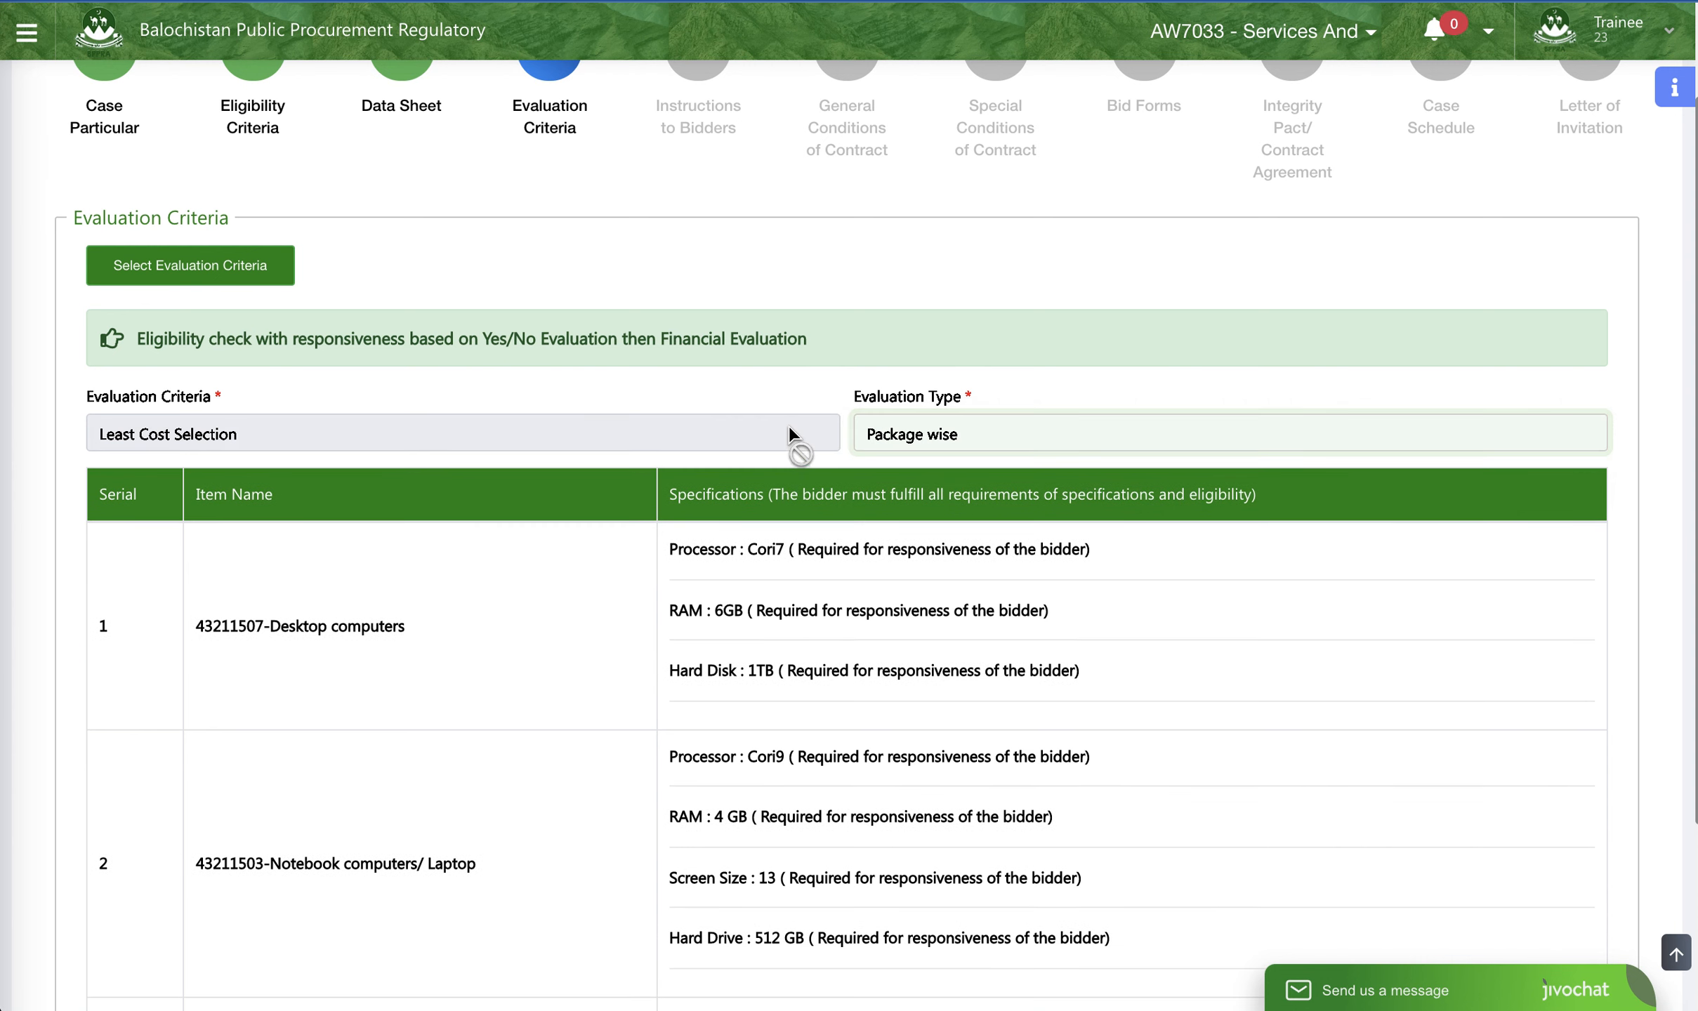
scroll(787, 425, "down", 4)
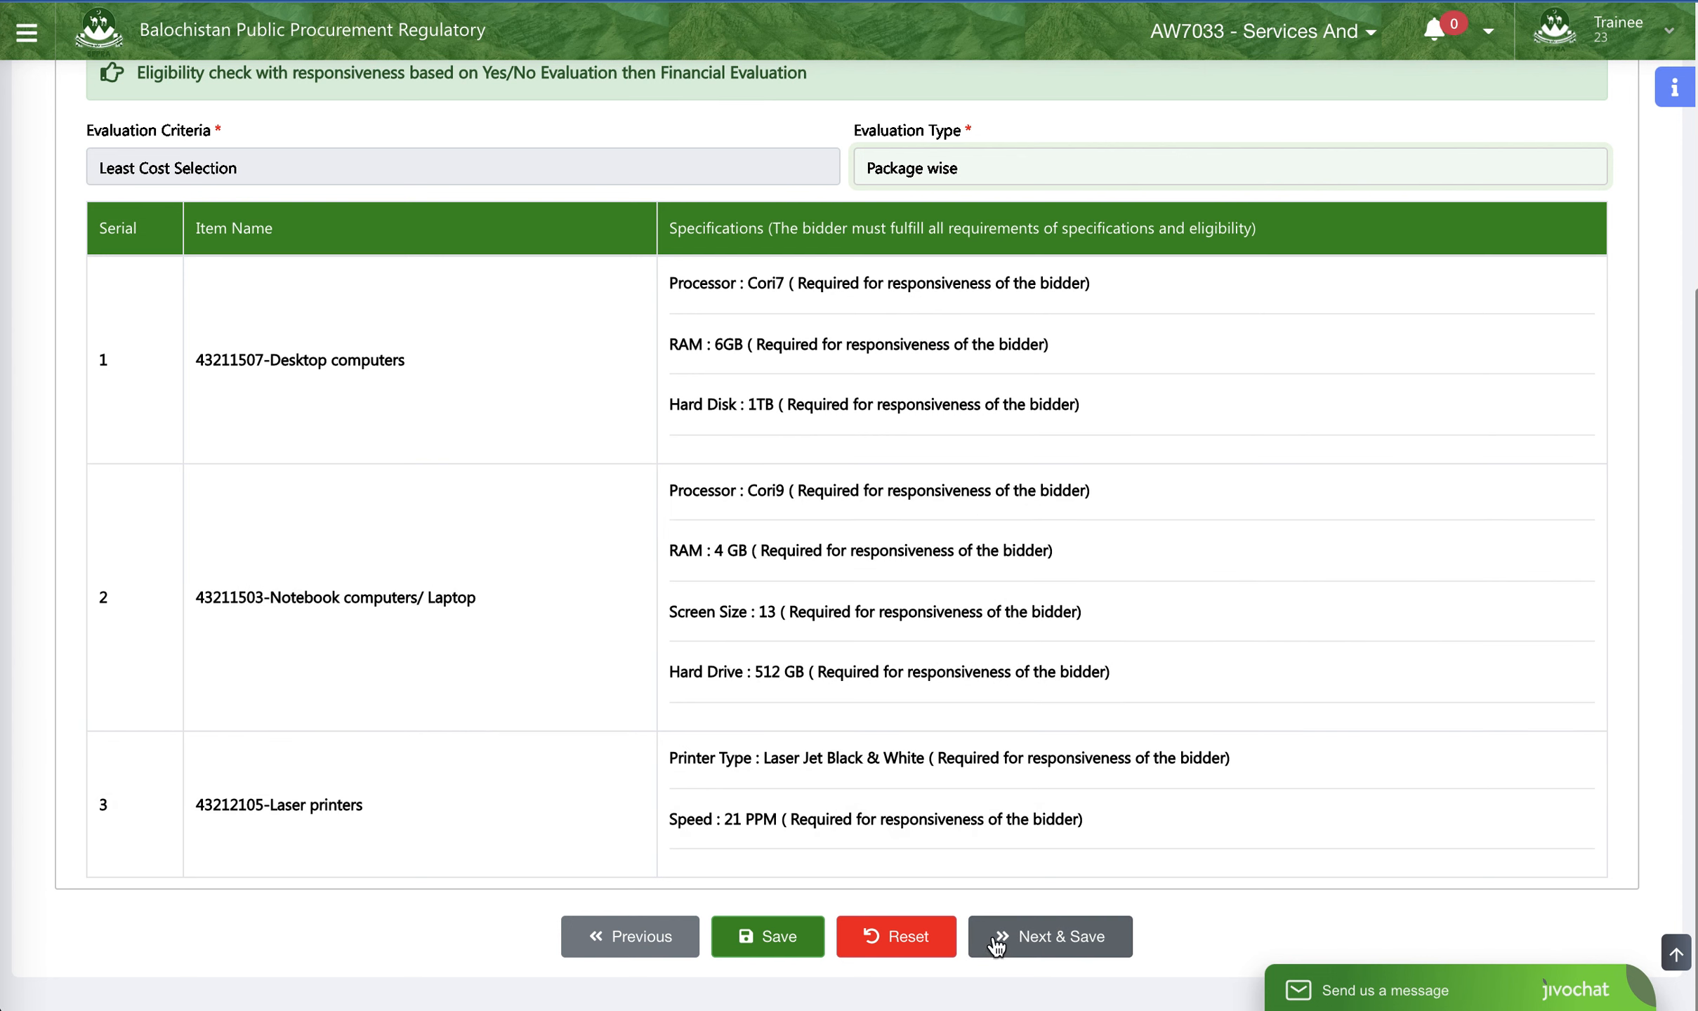
left_click(1054, 946)
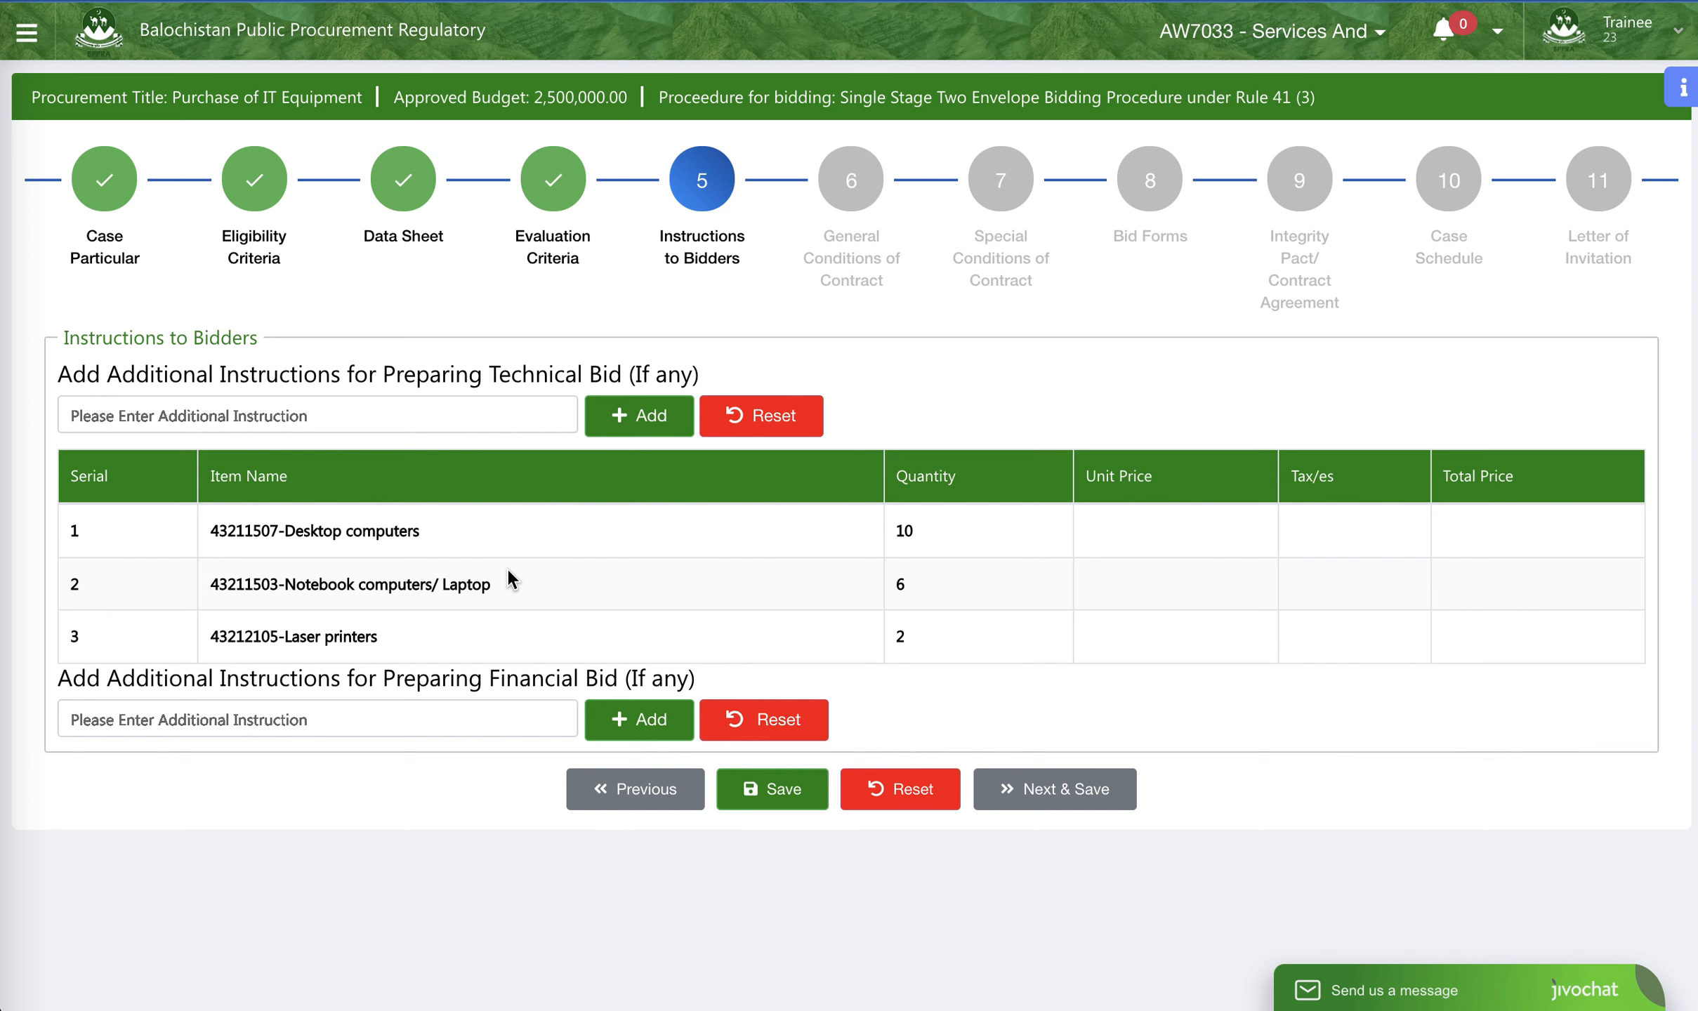
- Add the technical bid instruction "Configuration and Installation on supplier"
left_click(610, 421)
left_click(220, 421)
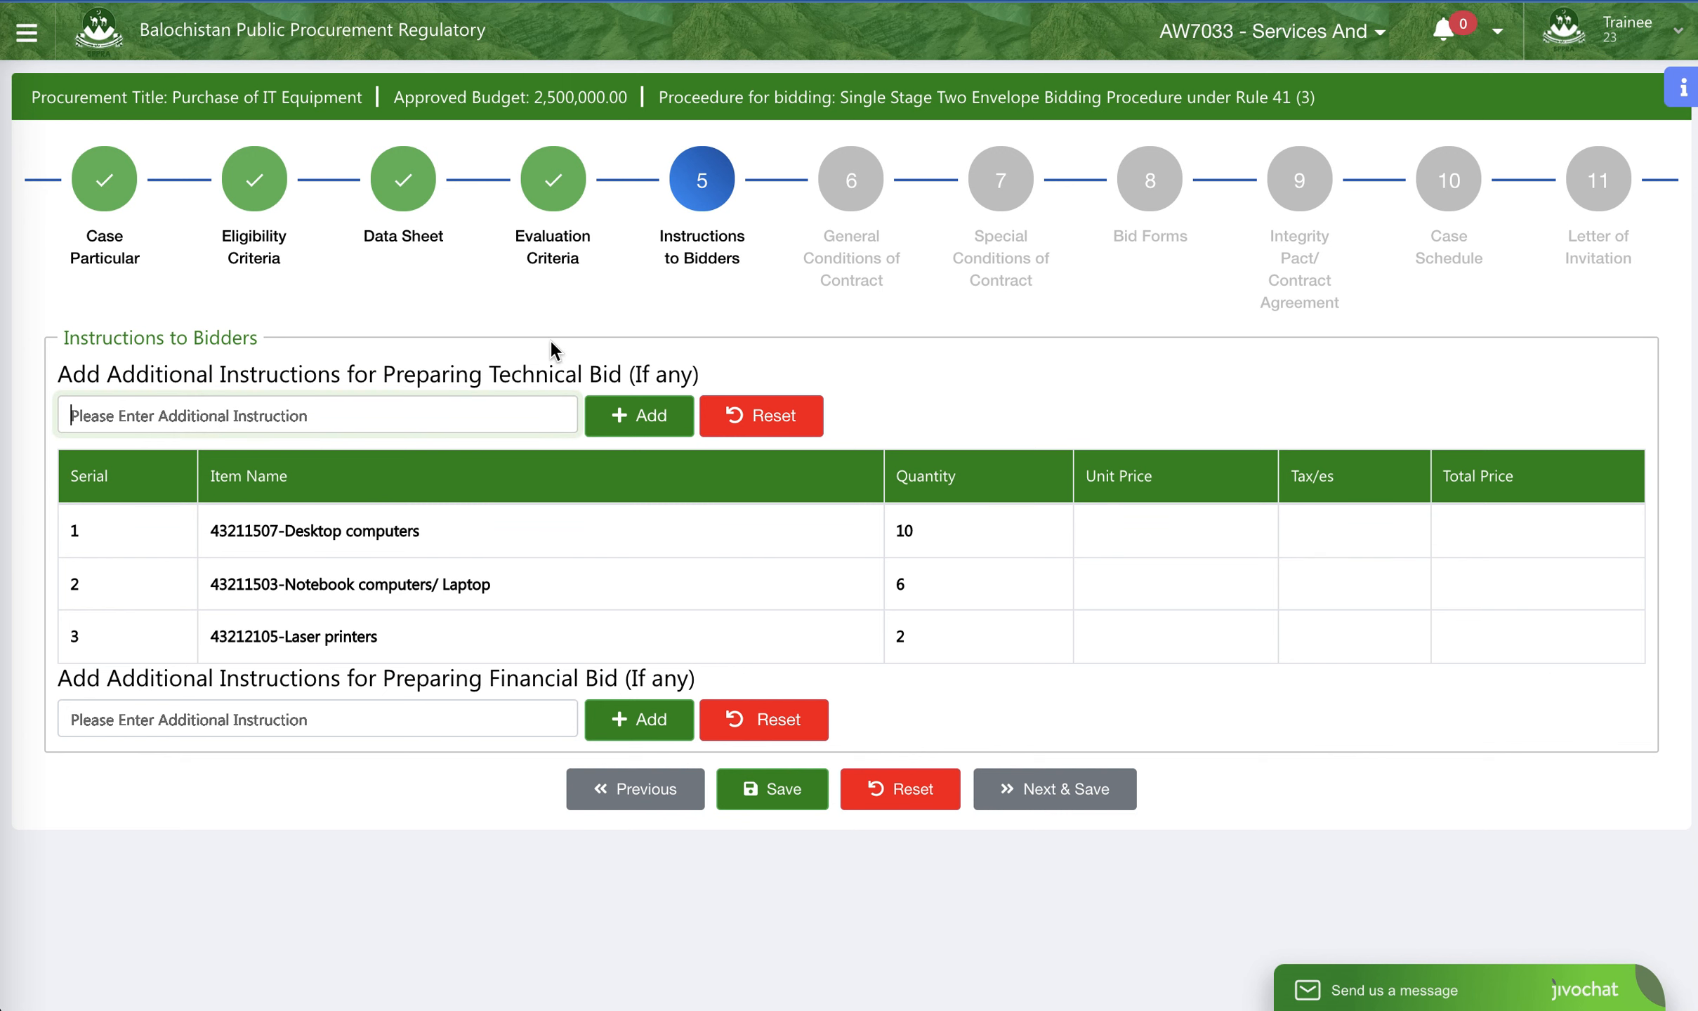
type("Confi")
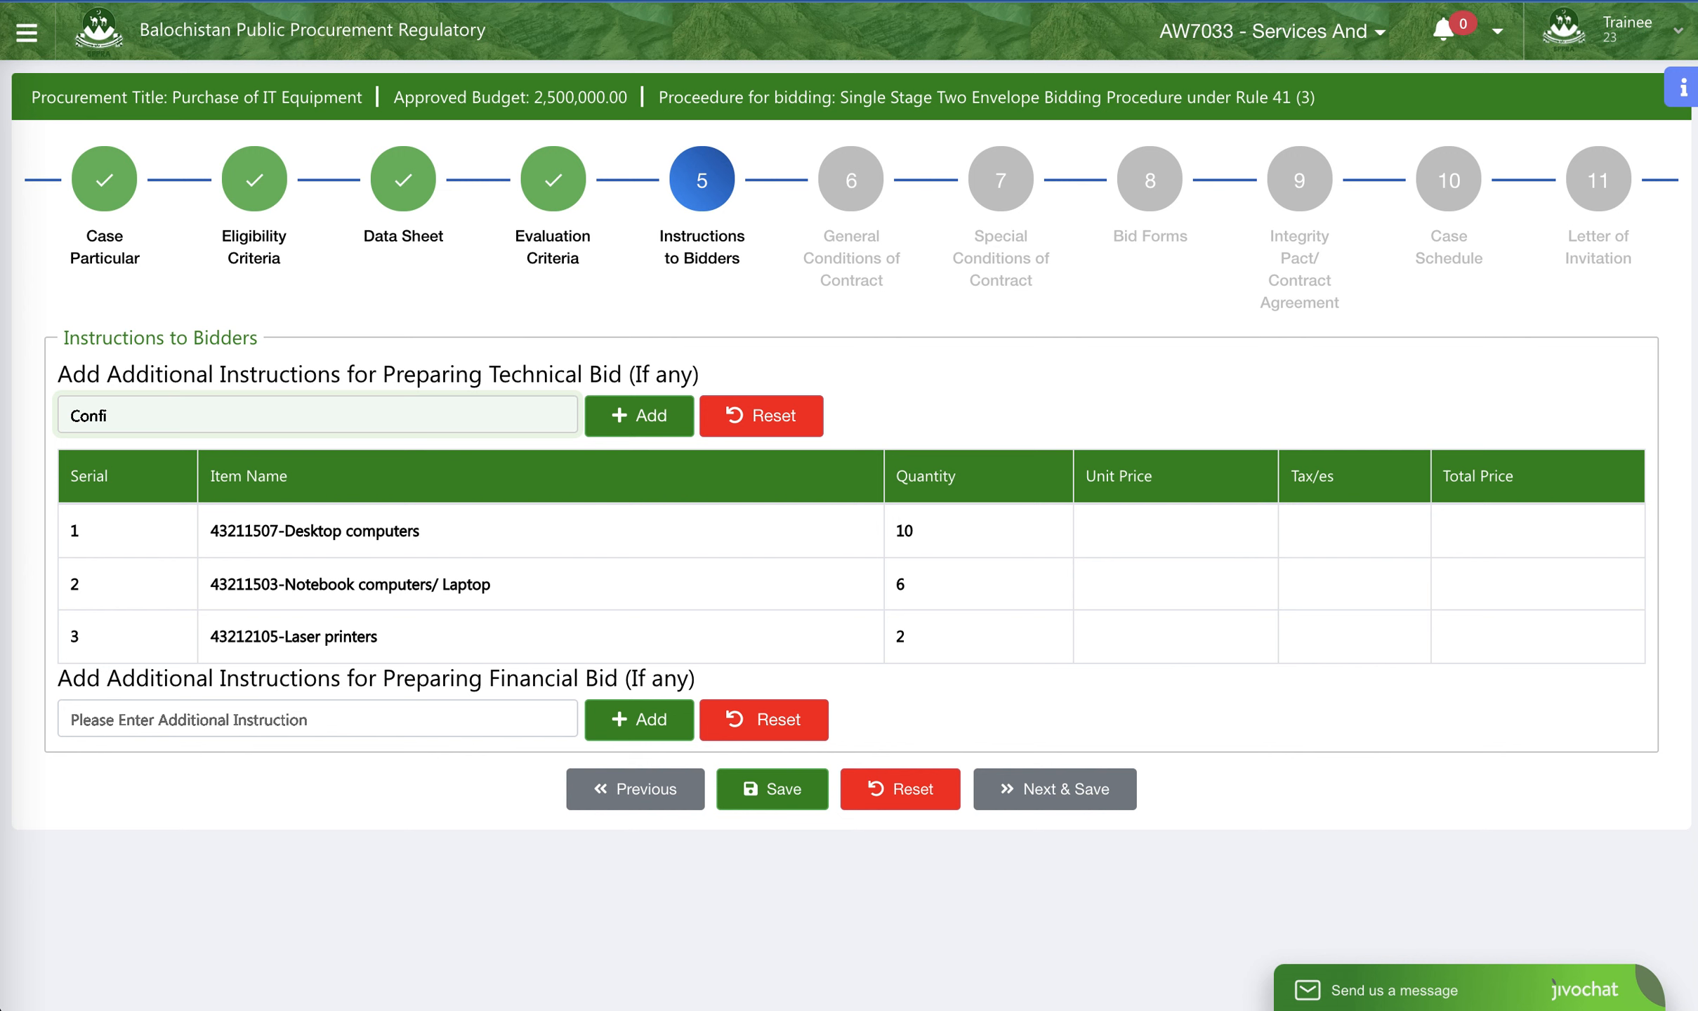
type("gration and Installation on")
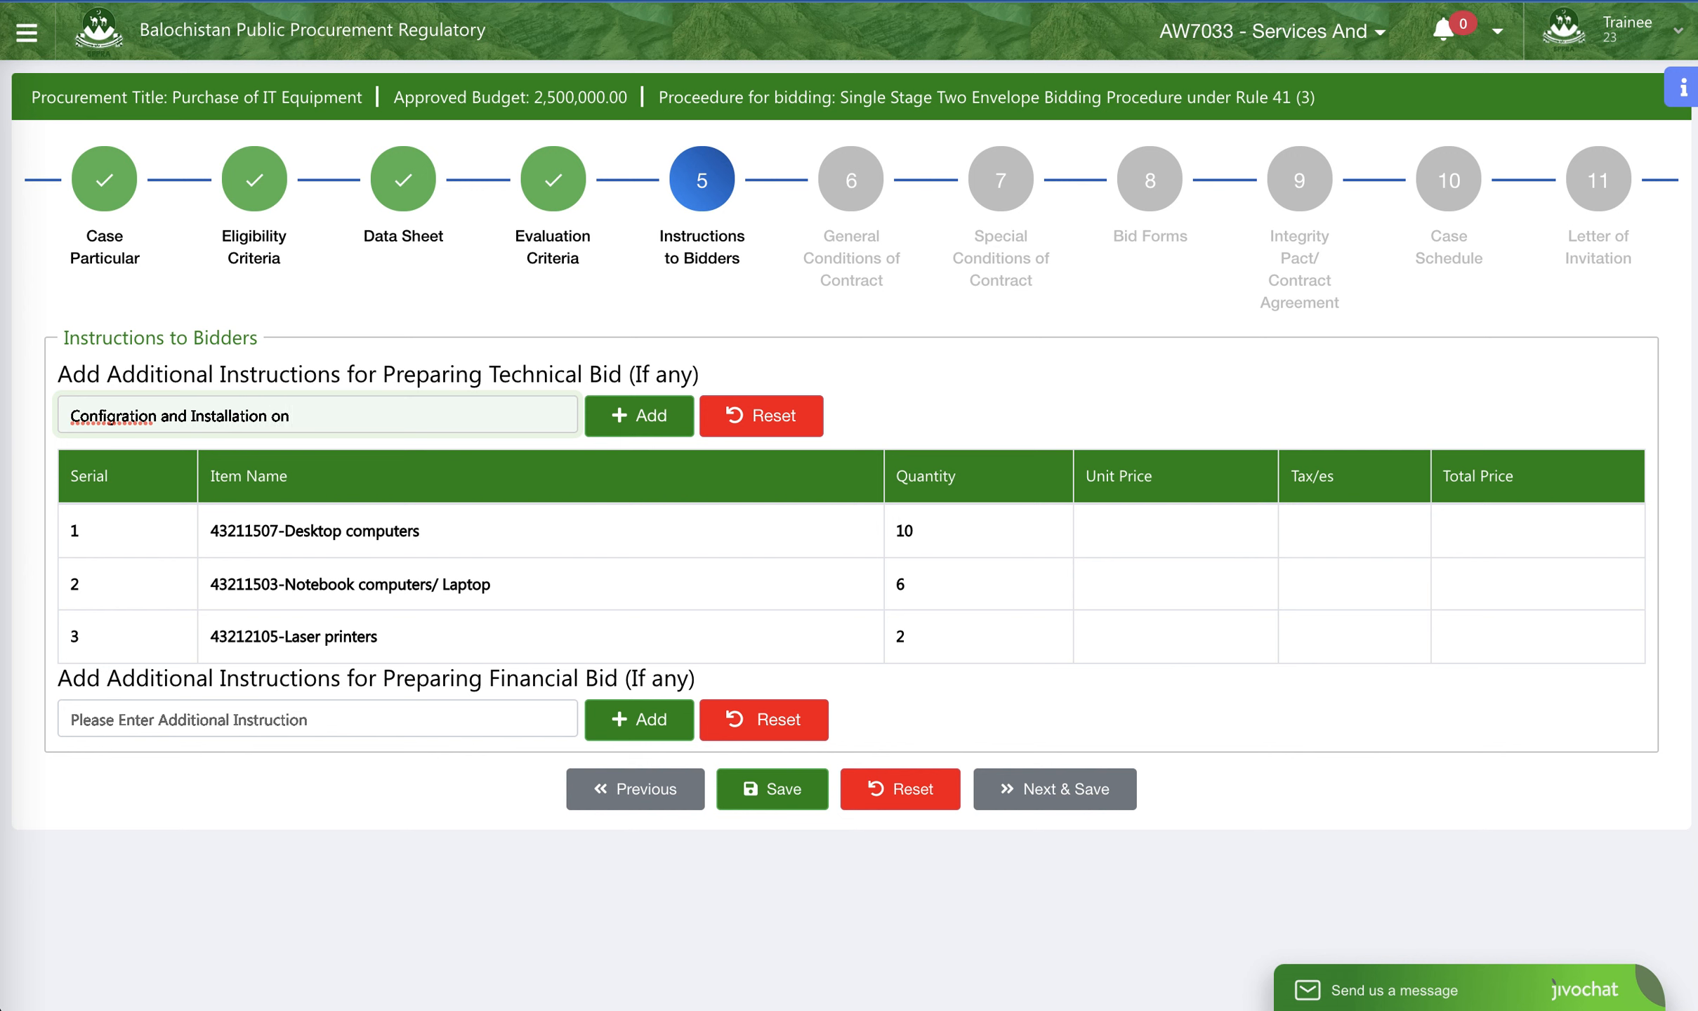
type("pplier")
left_click(122, 416)
type("u")
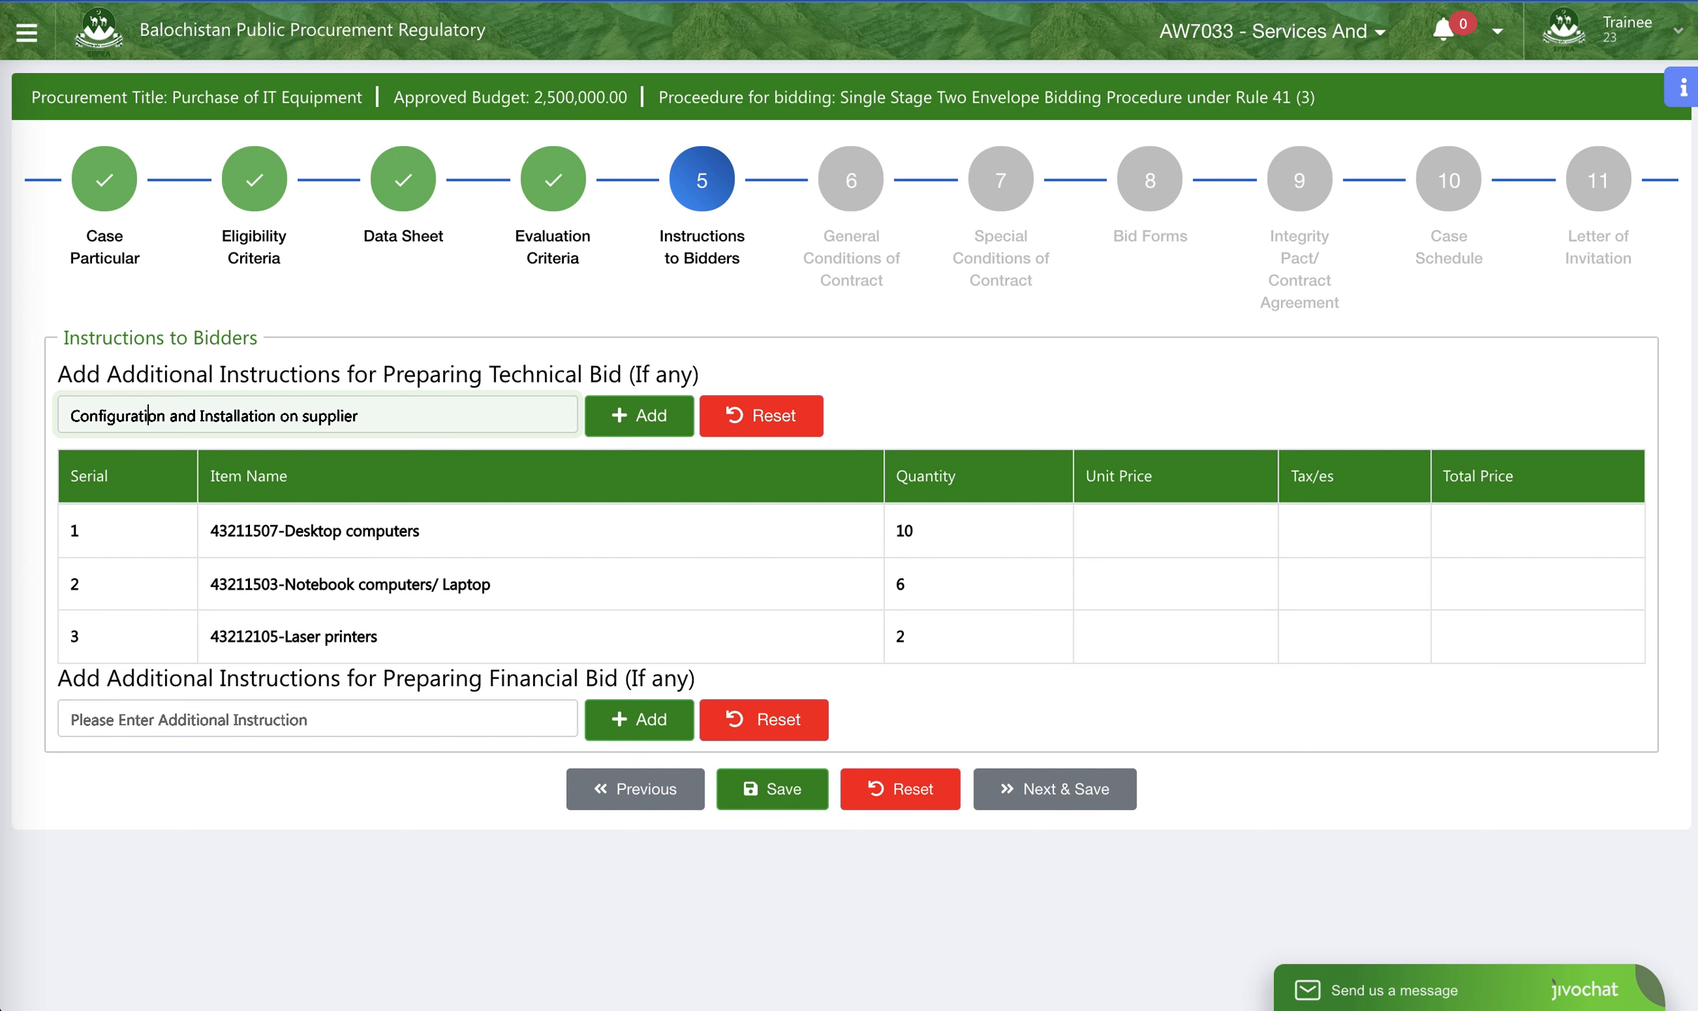
left_click(384, 422)
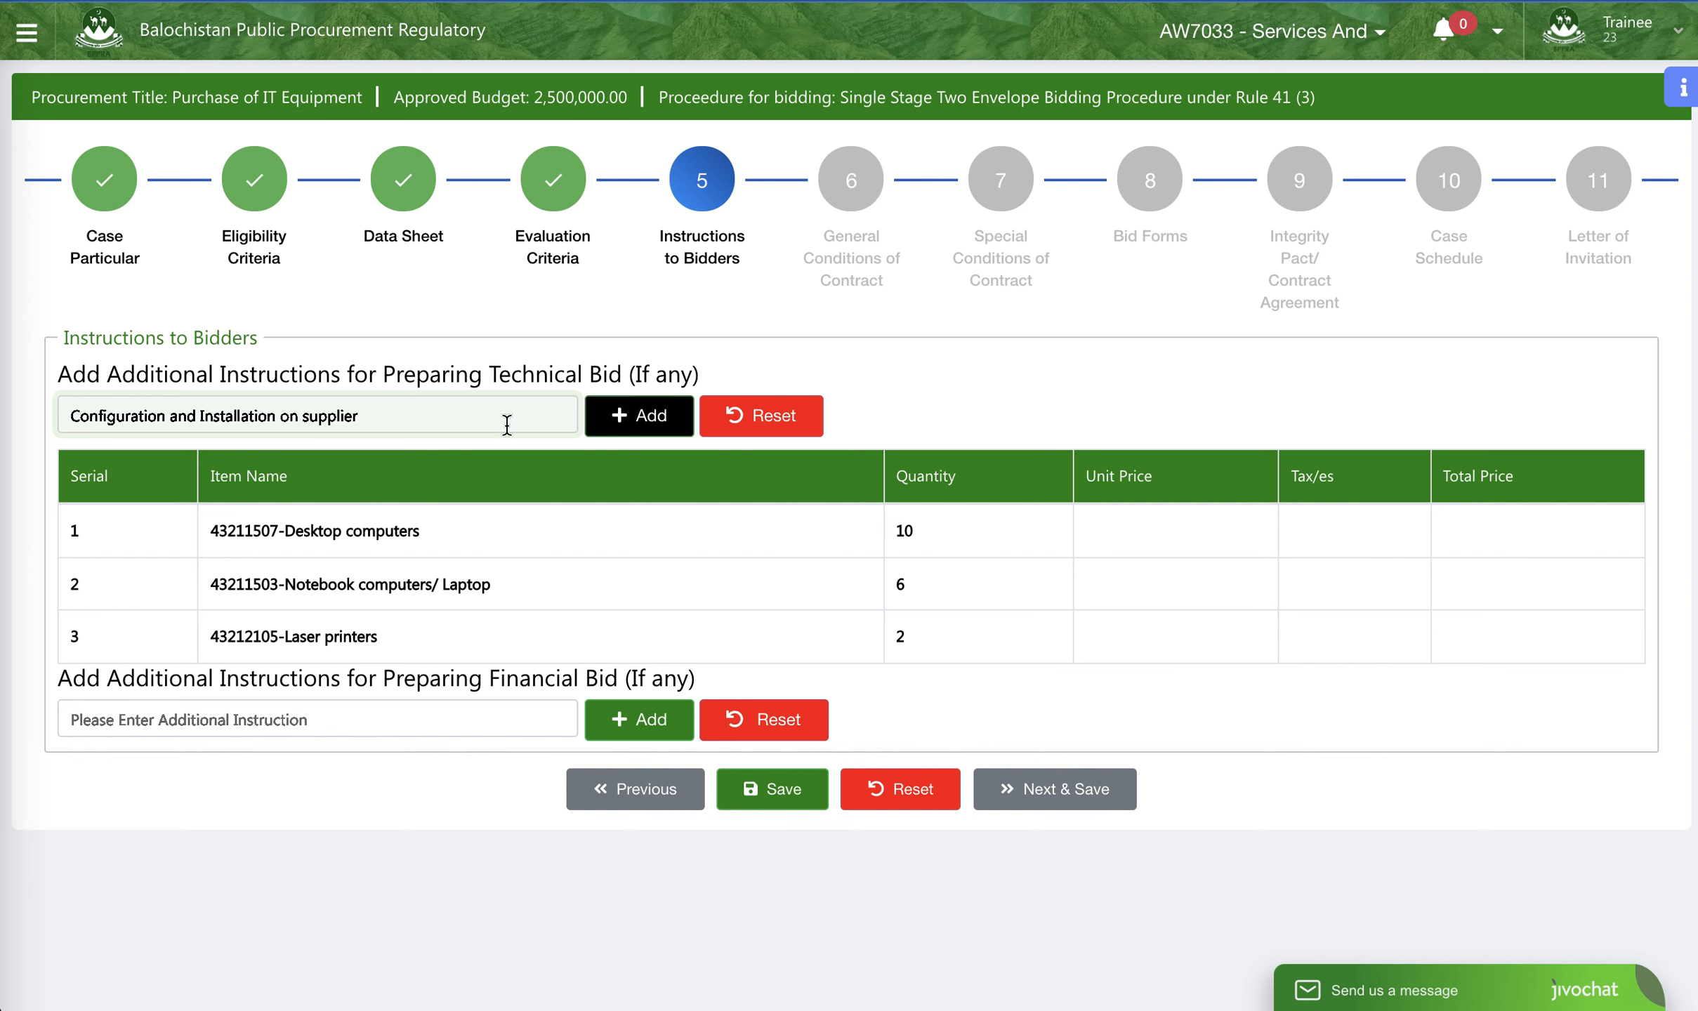
left_click(665, 435)
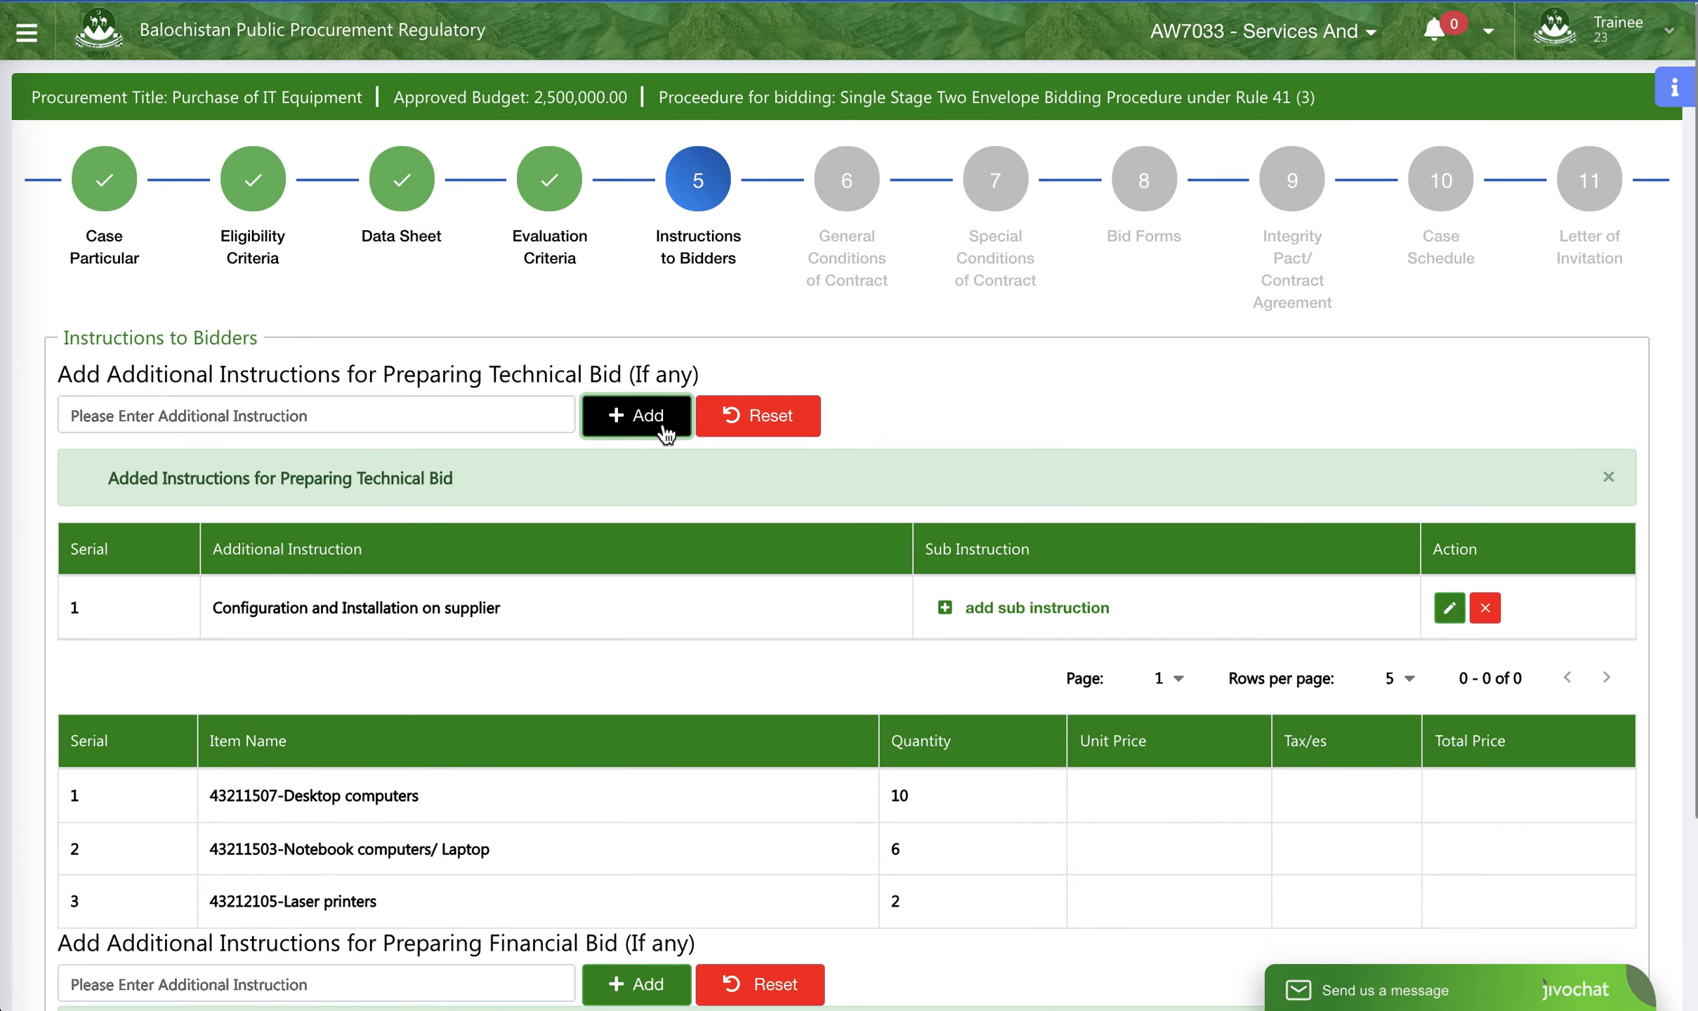
- Add the sub-instruction "Operating System" to the configuration and installation instruction
left_click(981, 605)
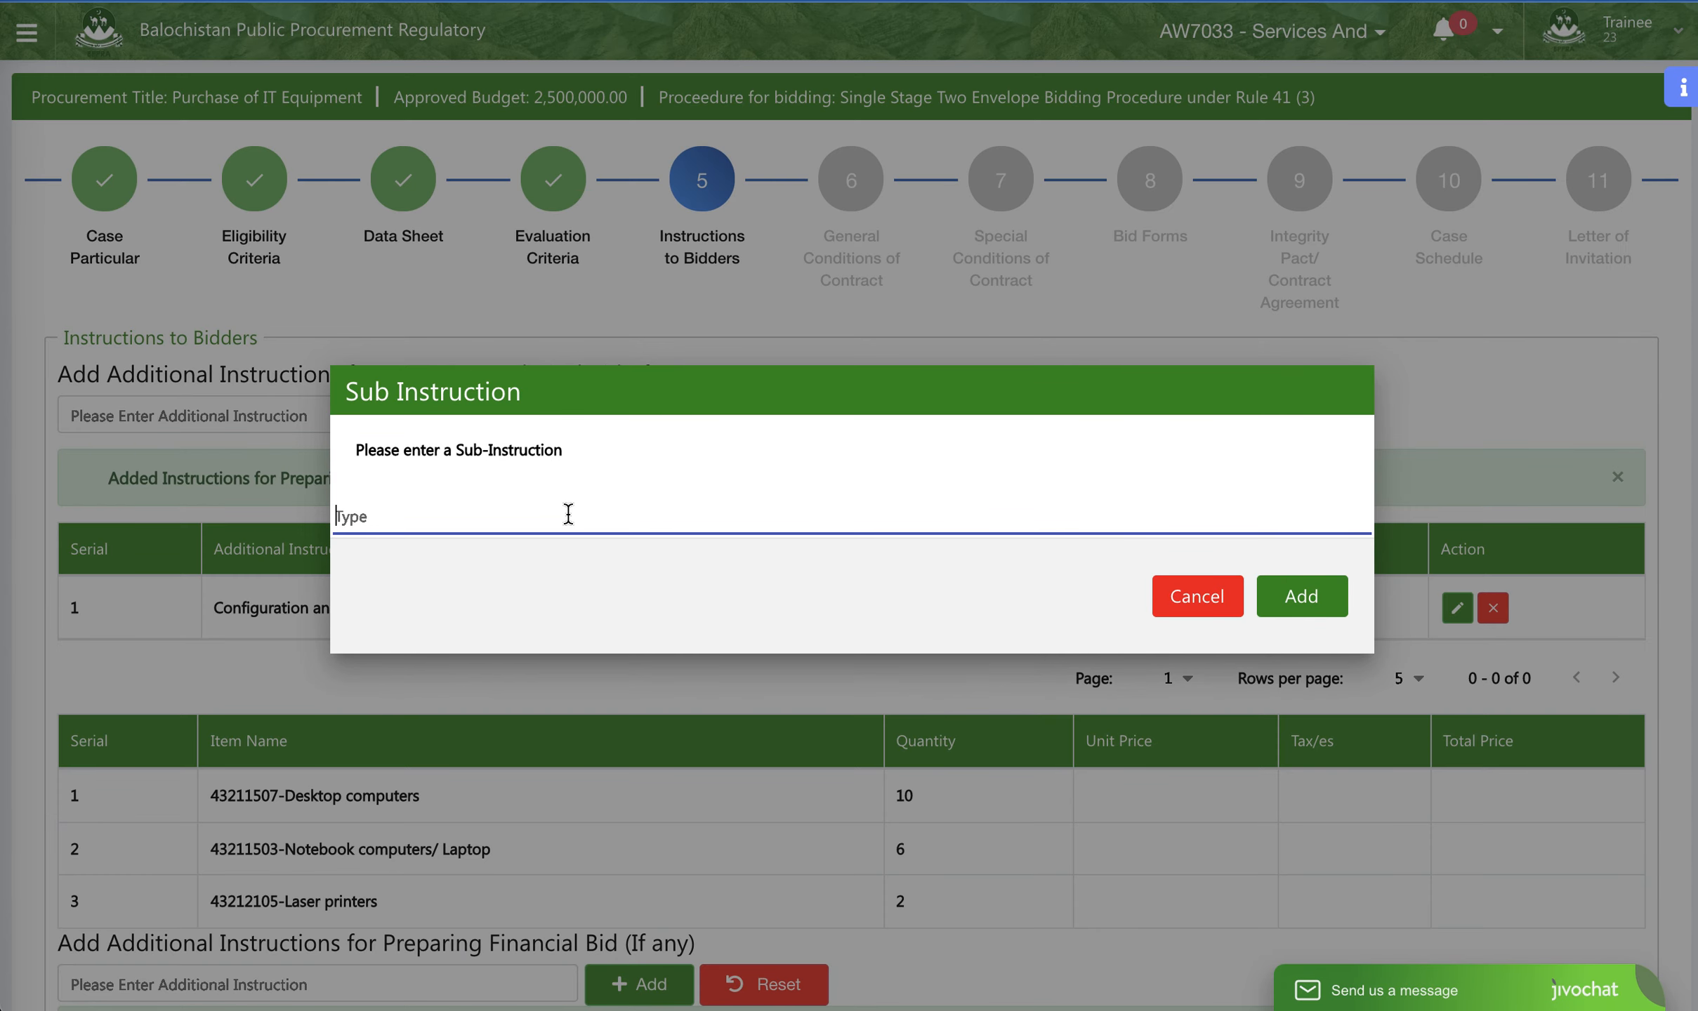
type("operating System")
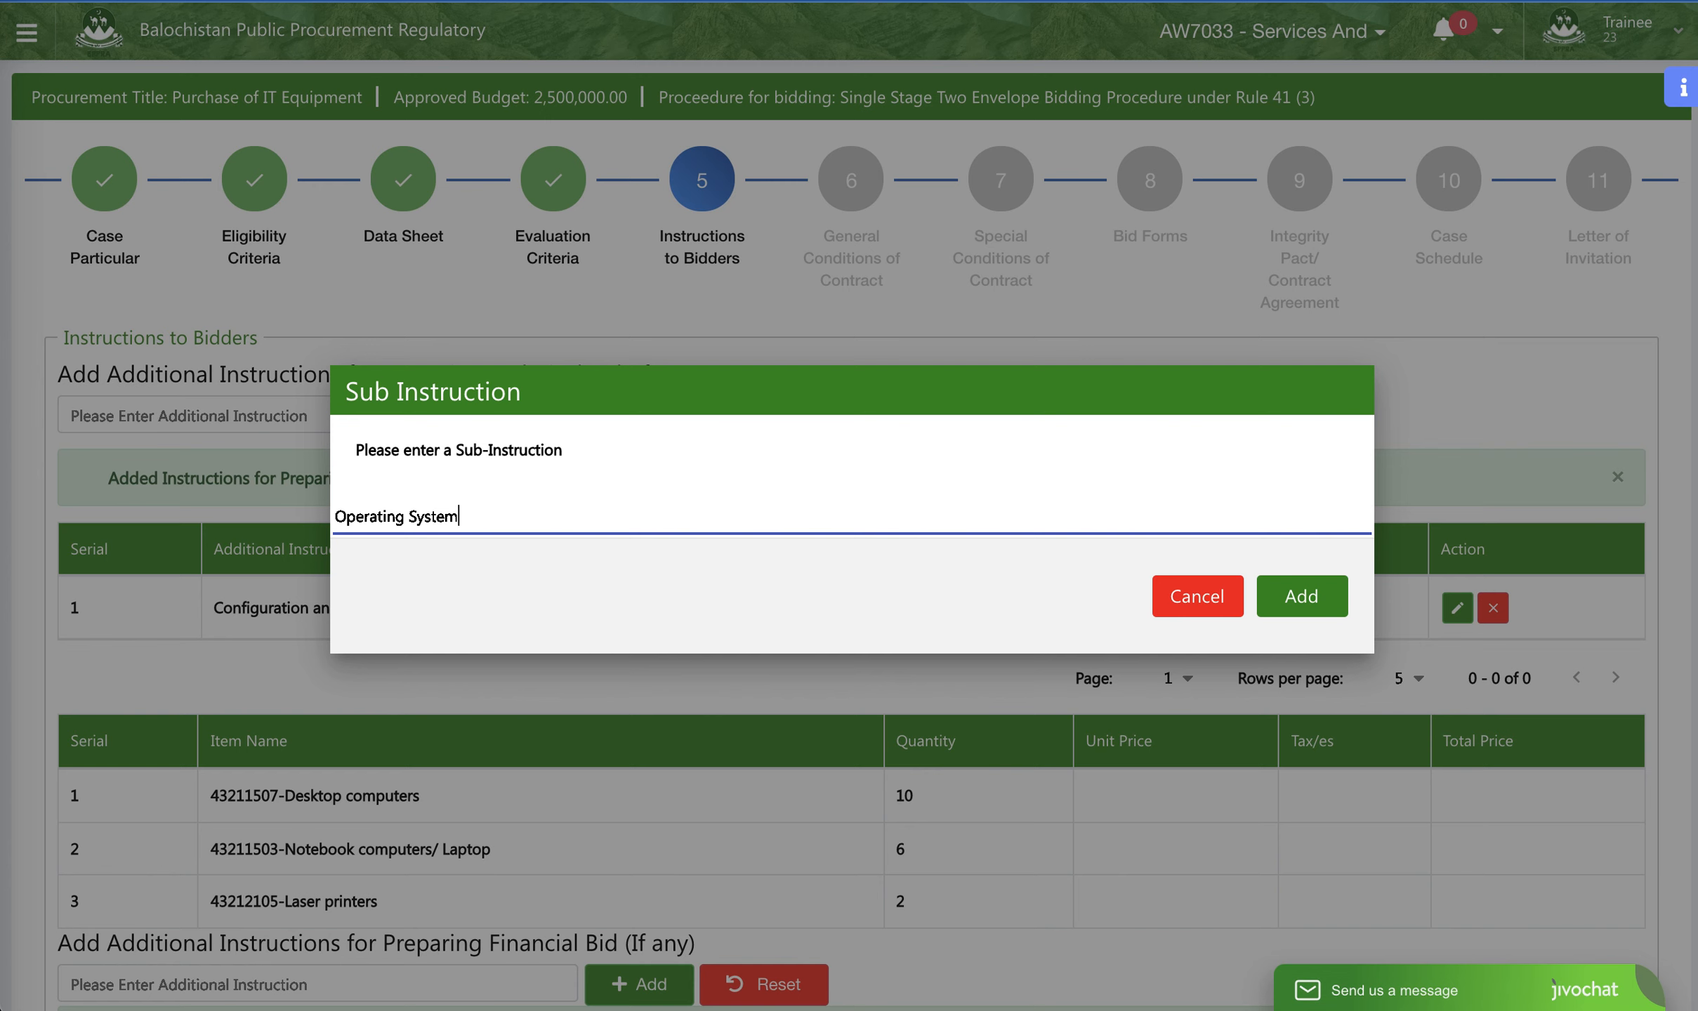
left_click(1277, 595)
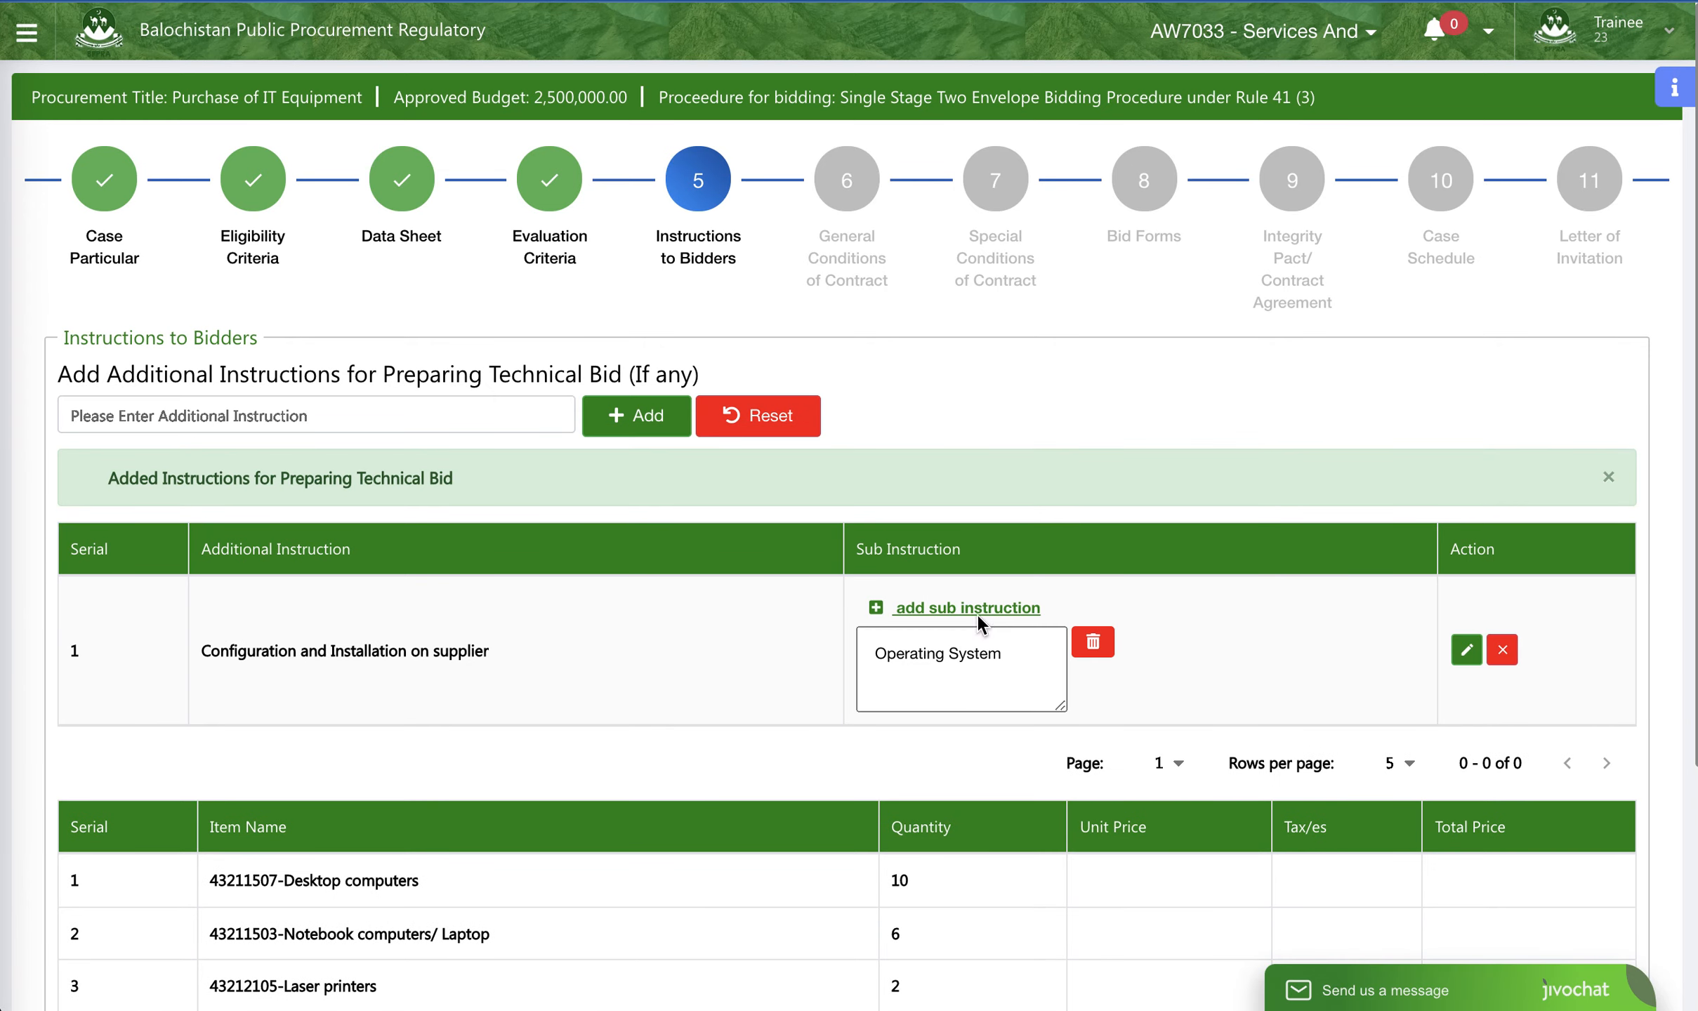
- Add a second sub-instruction "MS Office", then save the instructions and proceed to General Conditions of Contract
left_click(977, 611)
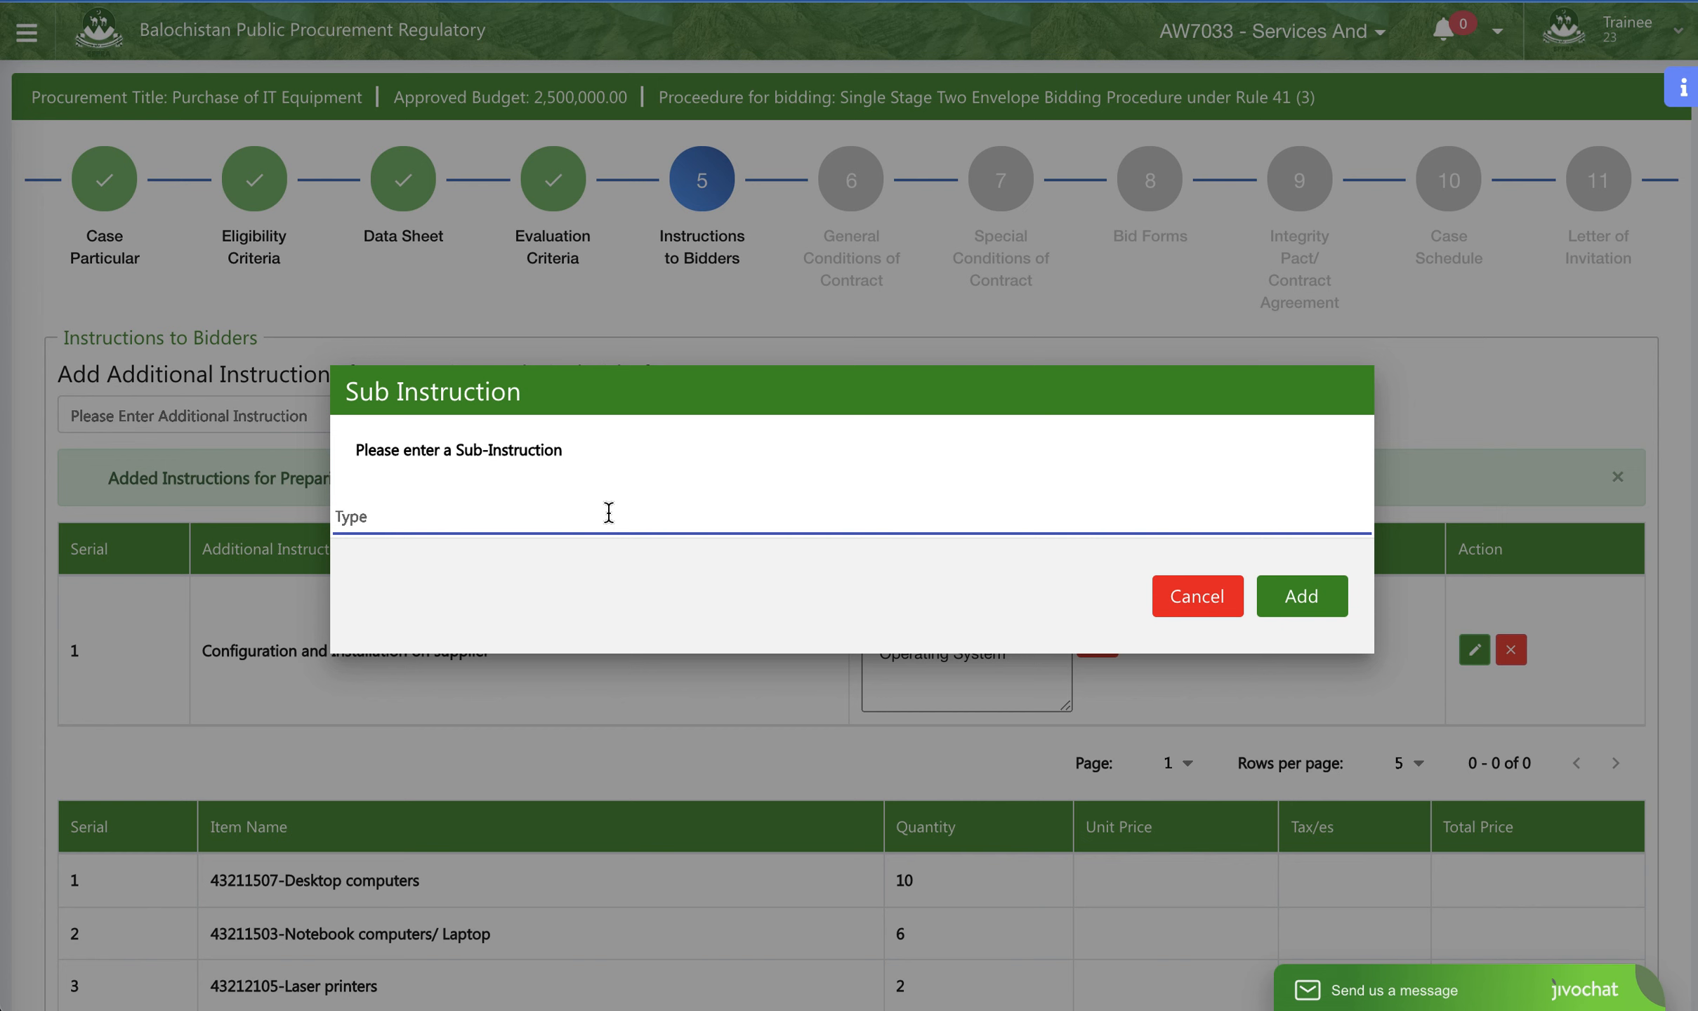
type("MS Office")
left_click(1306, 596)
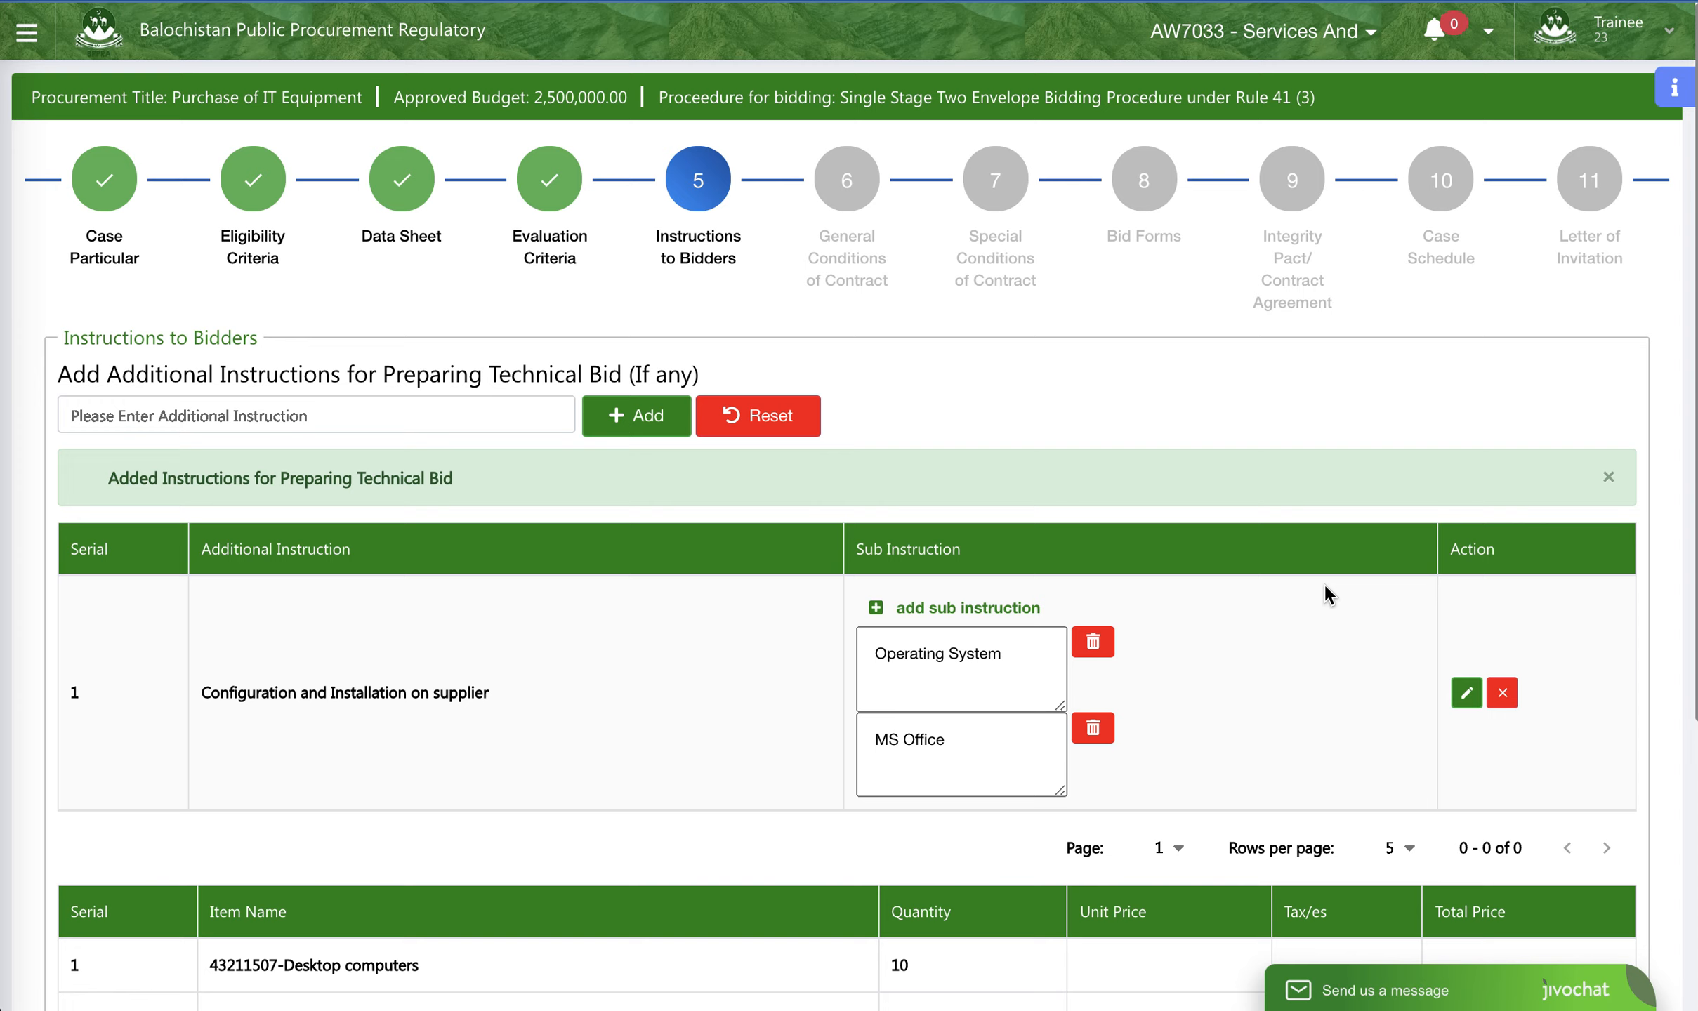
scroll(1226, 581, "down", 6)
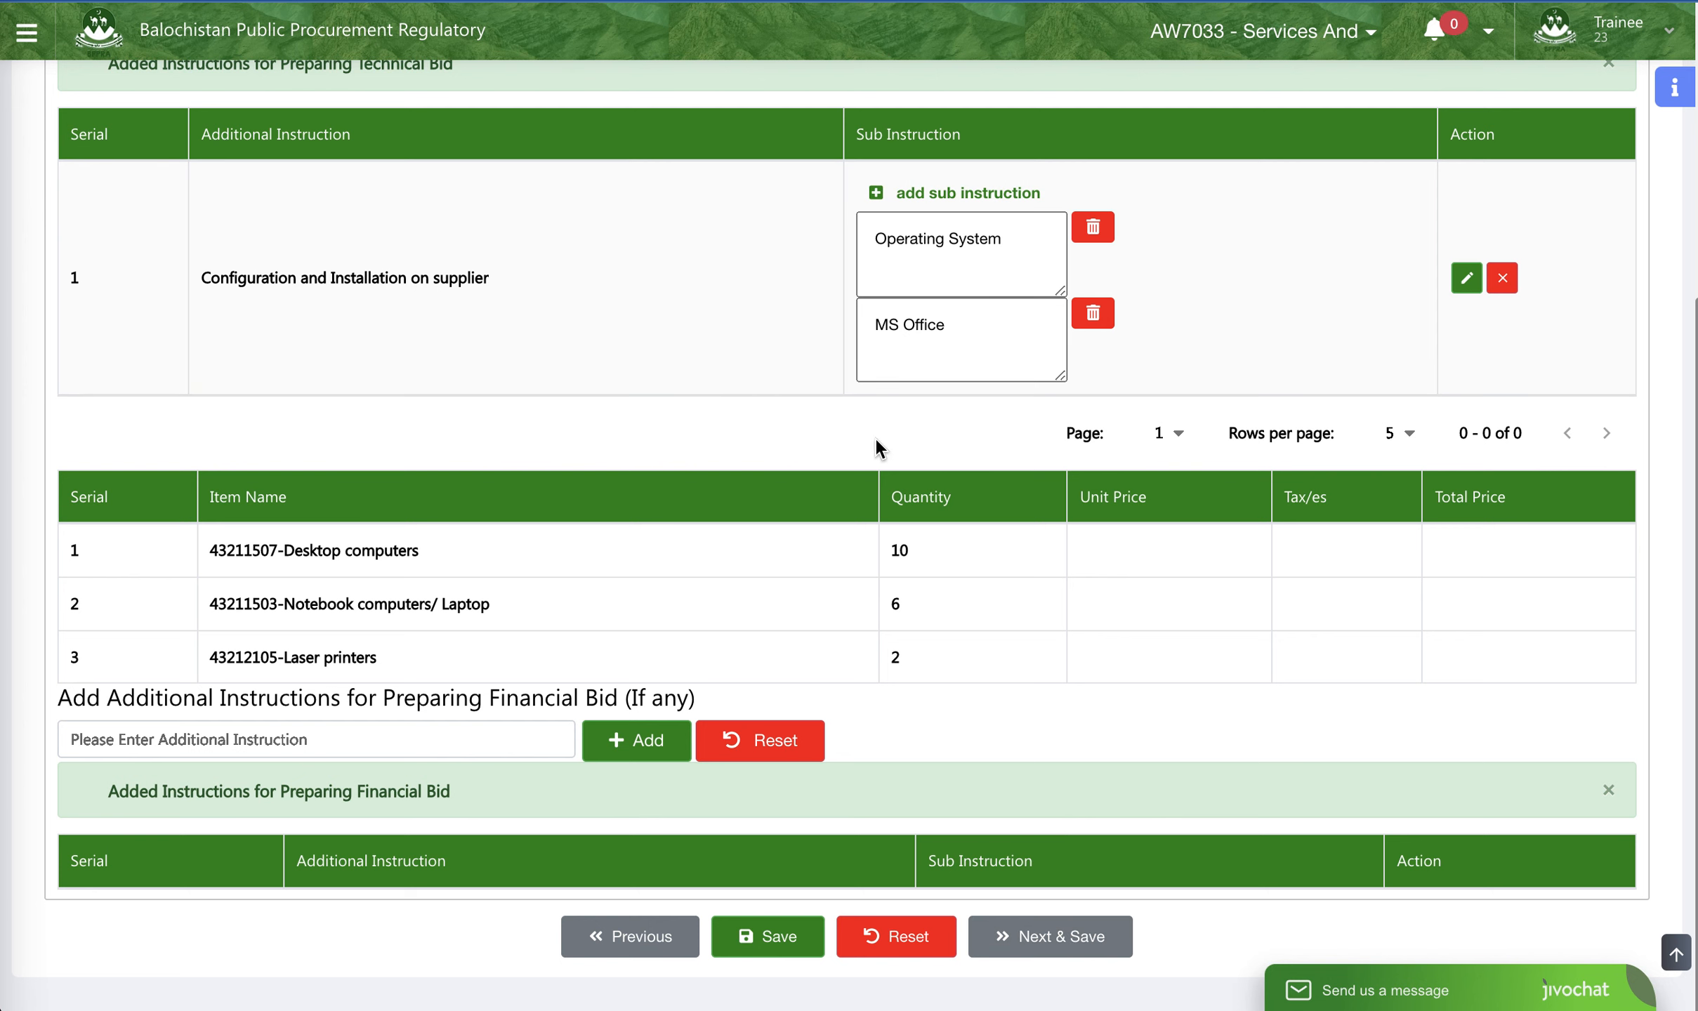
left_click(1060, 948)
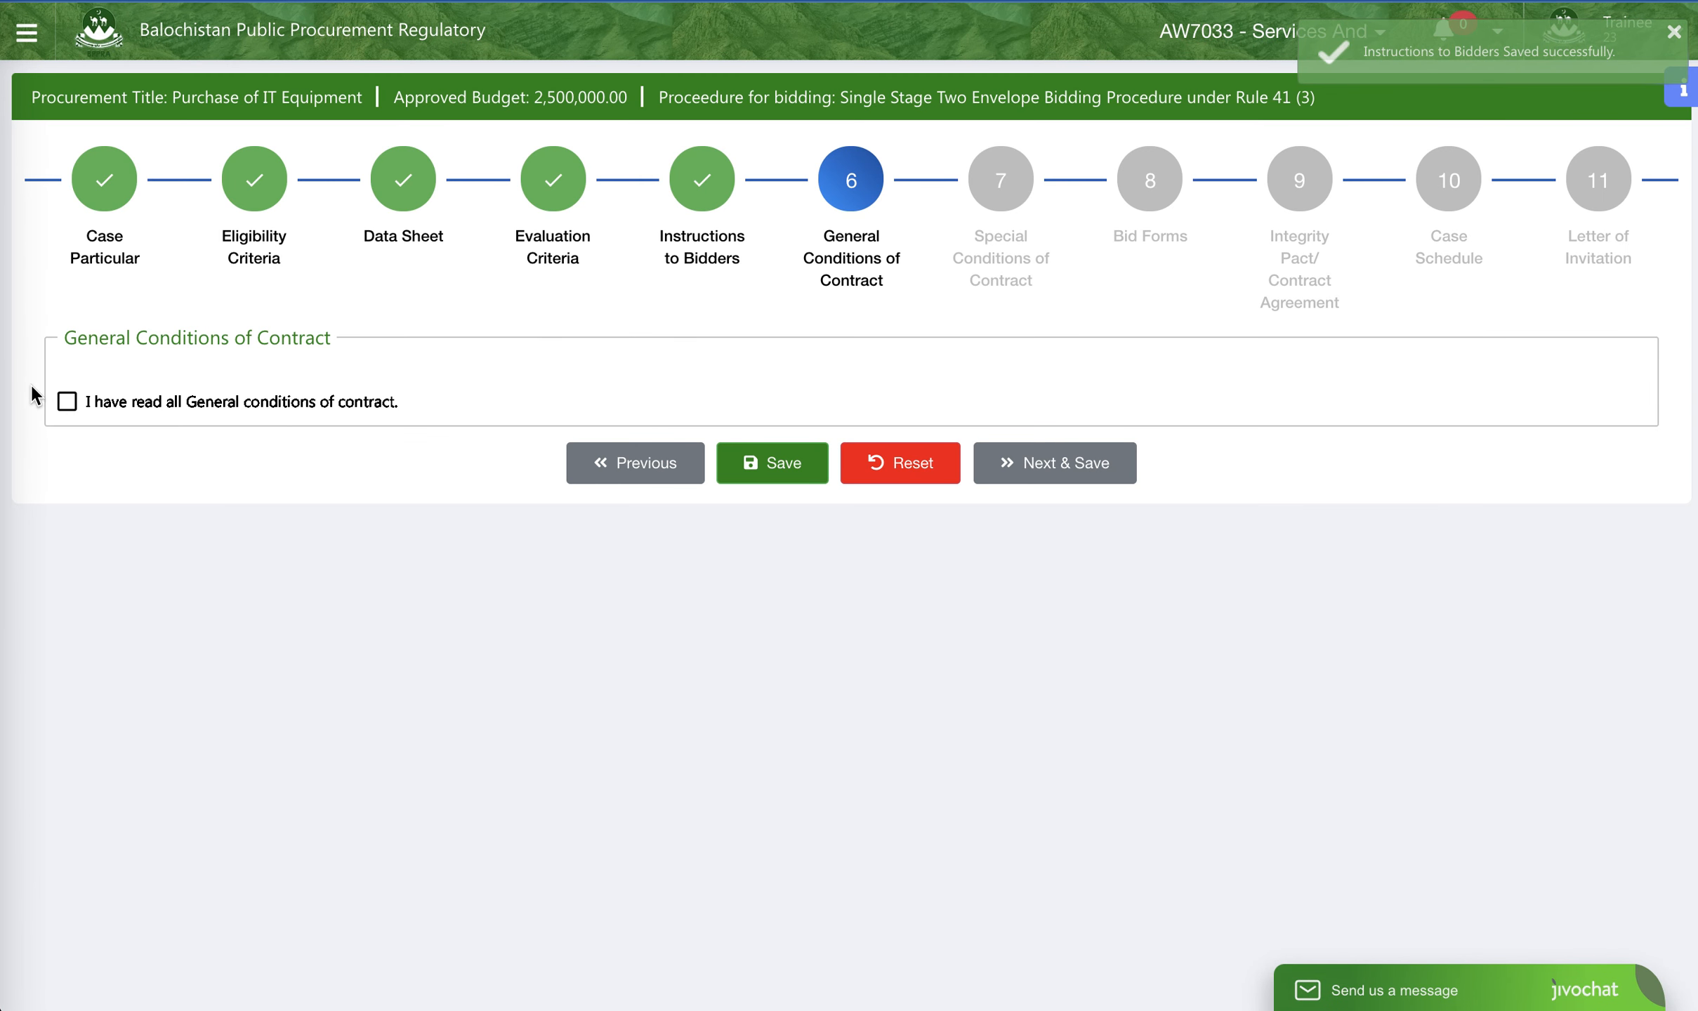
- Declare all General conditions of contract as read, then save and proceed through Special Conditions to Bid Forms without adding a special condition
left_click(67, 401)
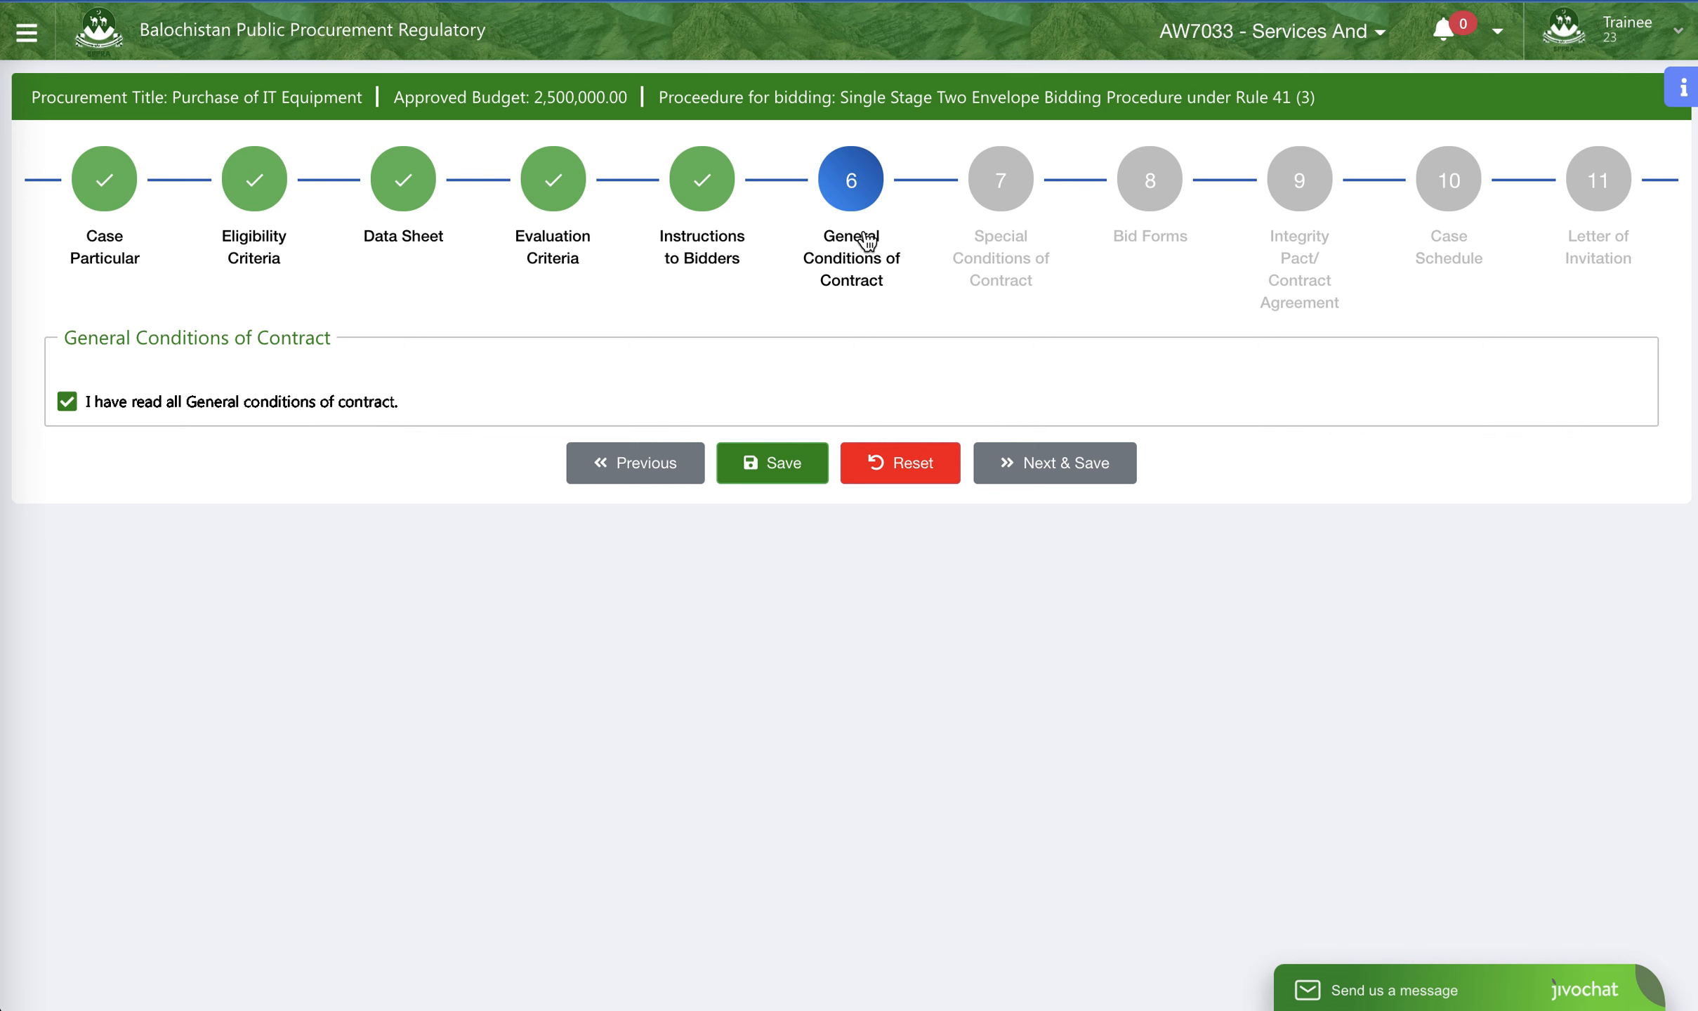
left_click(1074, 477)
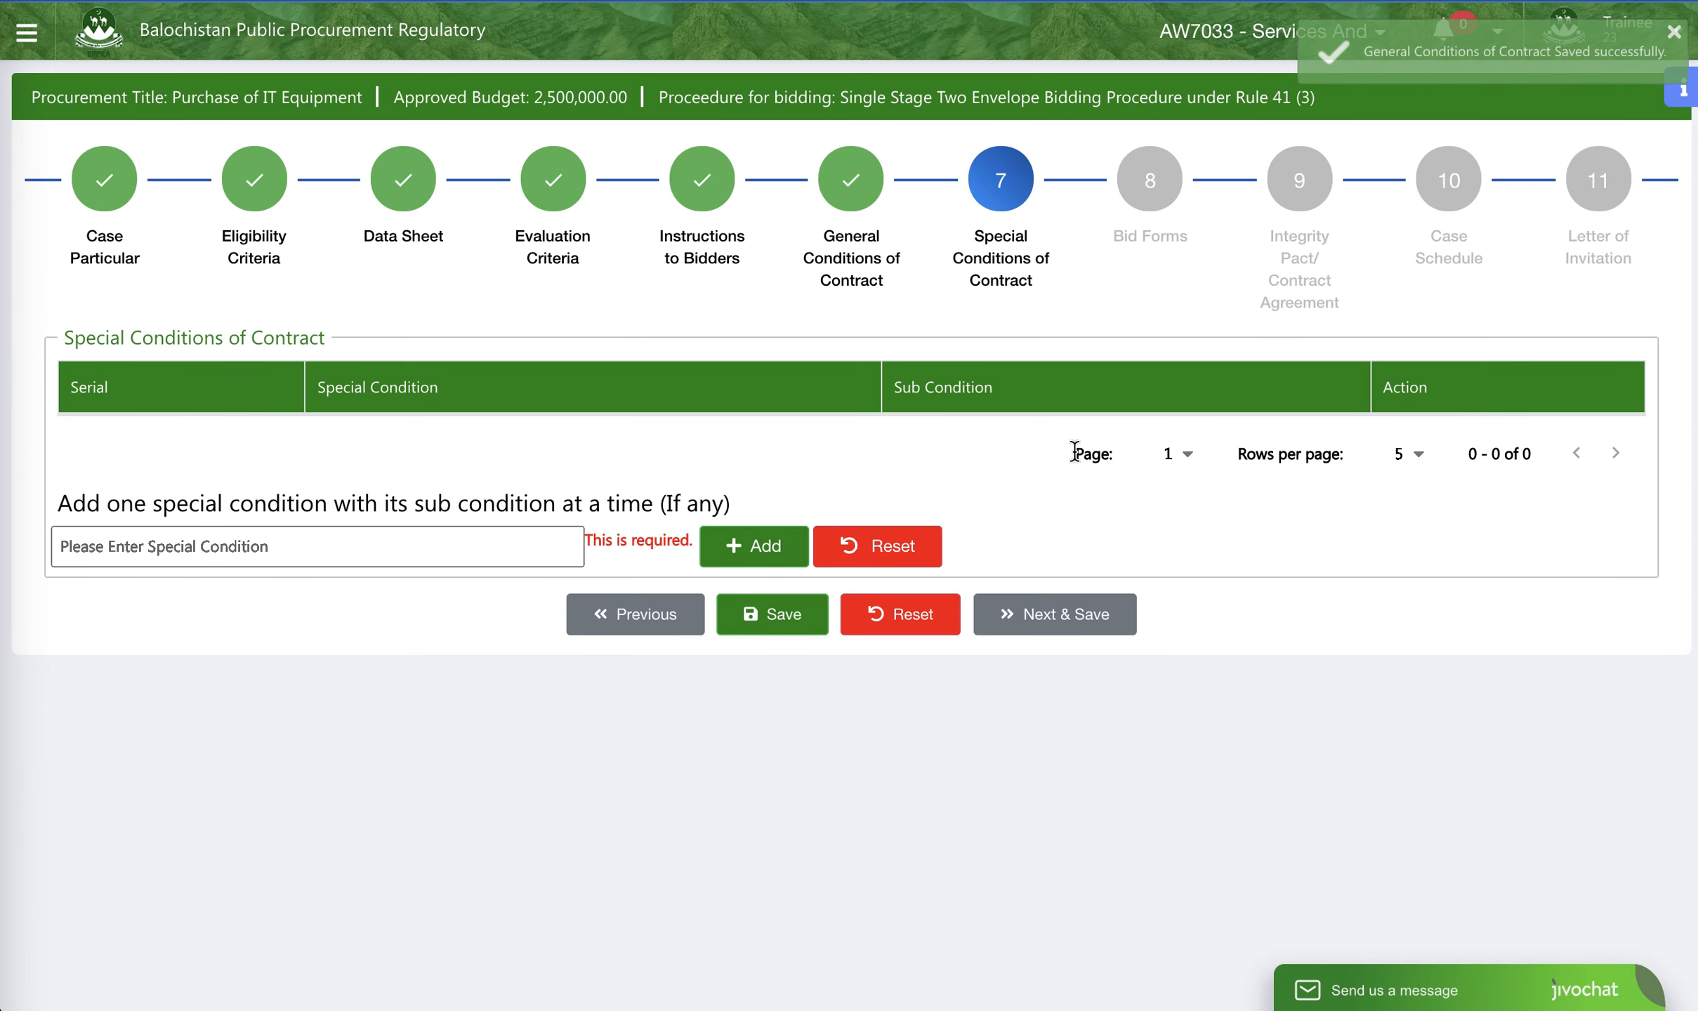
left_click(273, 547)
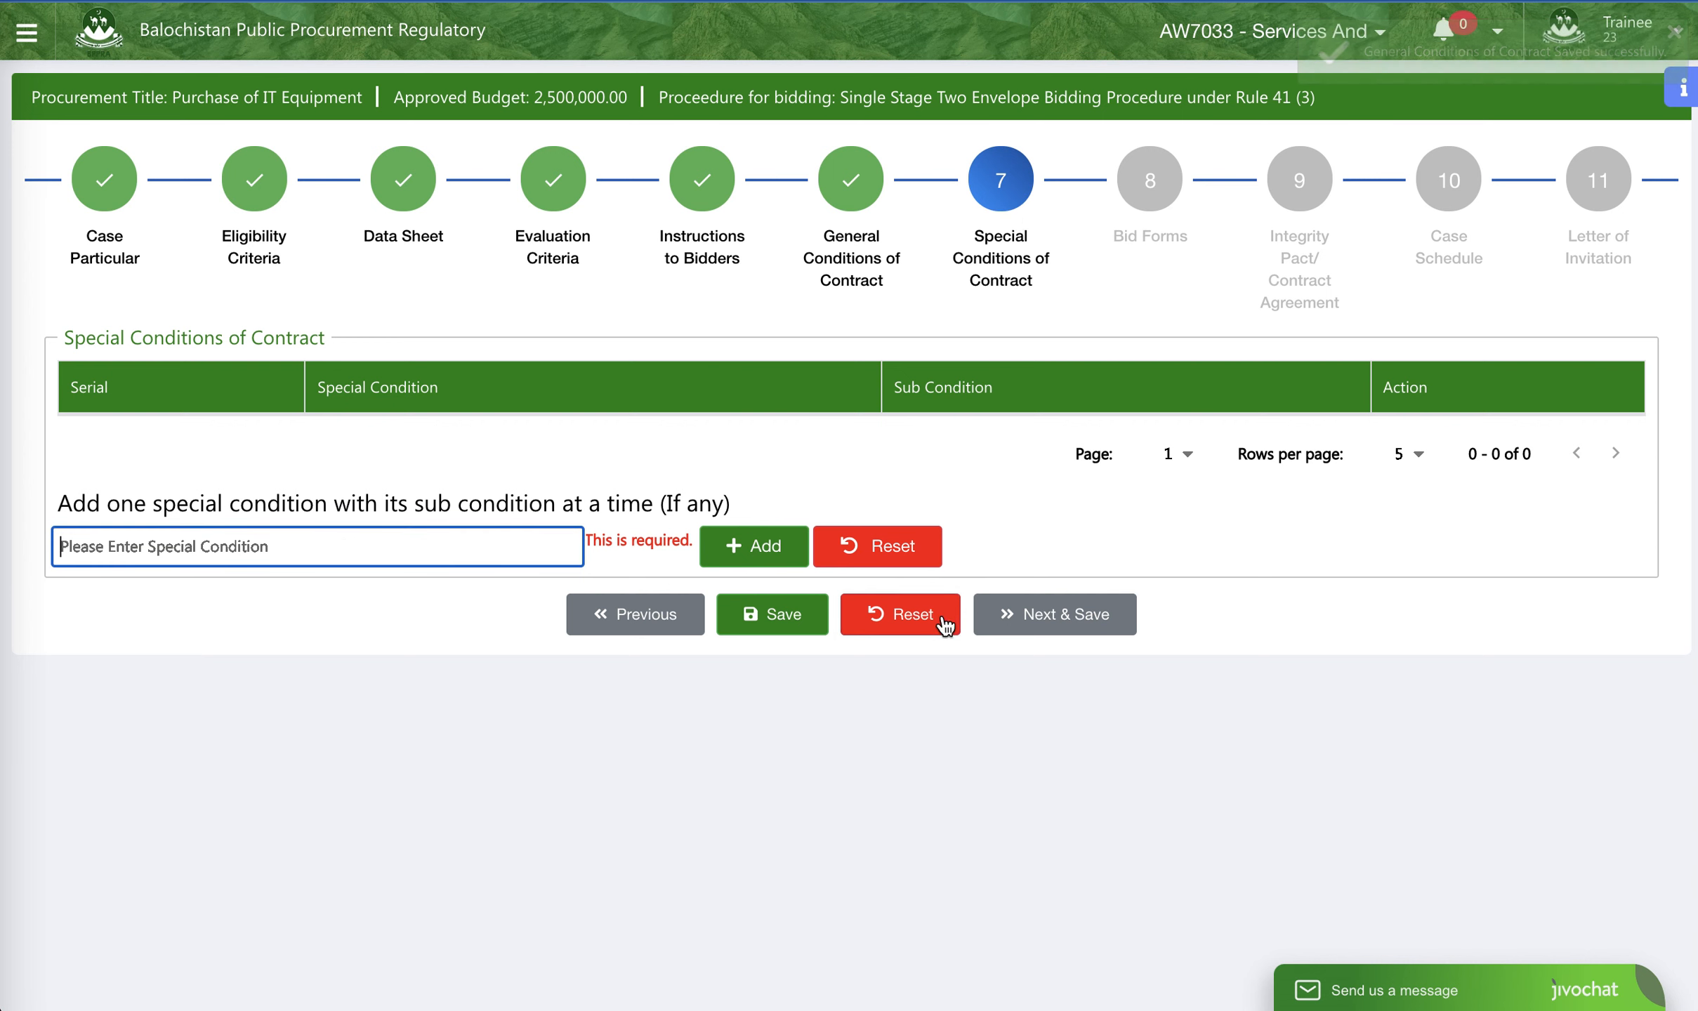
left_click(1018, 611)
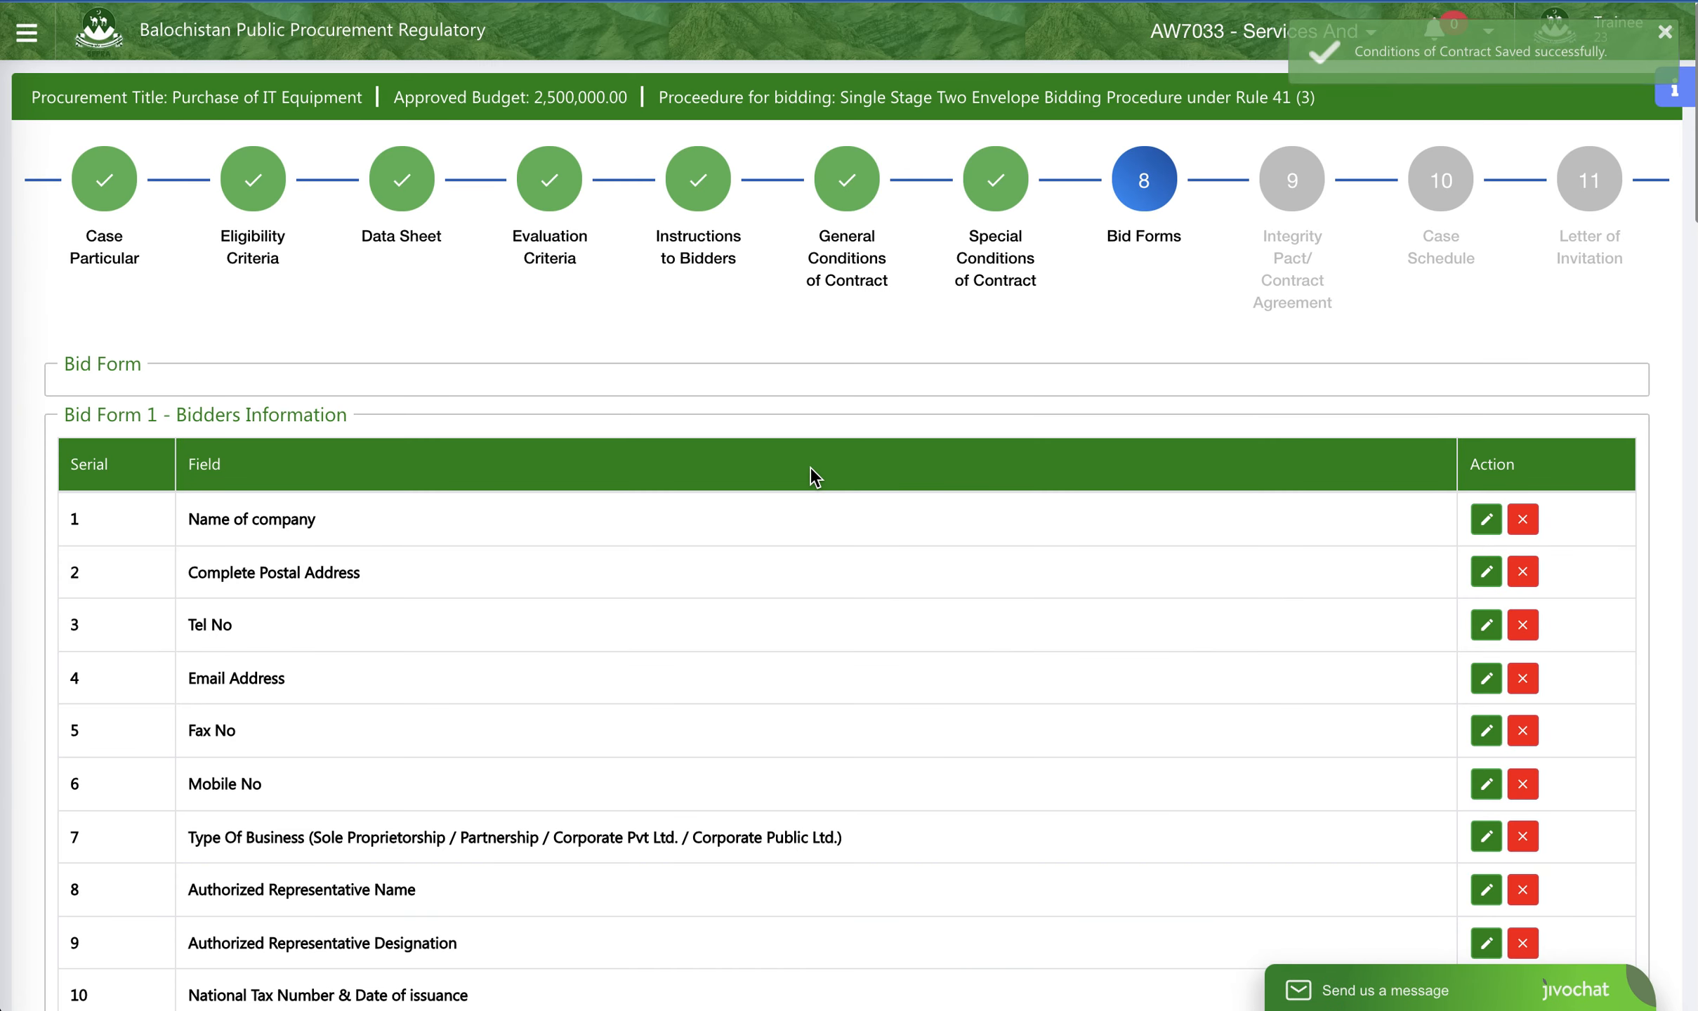
- Review the bid forms from Bidders Information to Performance Guarantee, then save them unchanged and proceed to the Integrity Pact/Contract Agreement stage
scroll(523, 485, "down", 3)
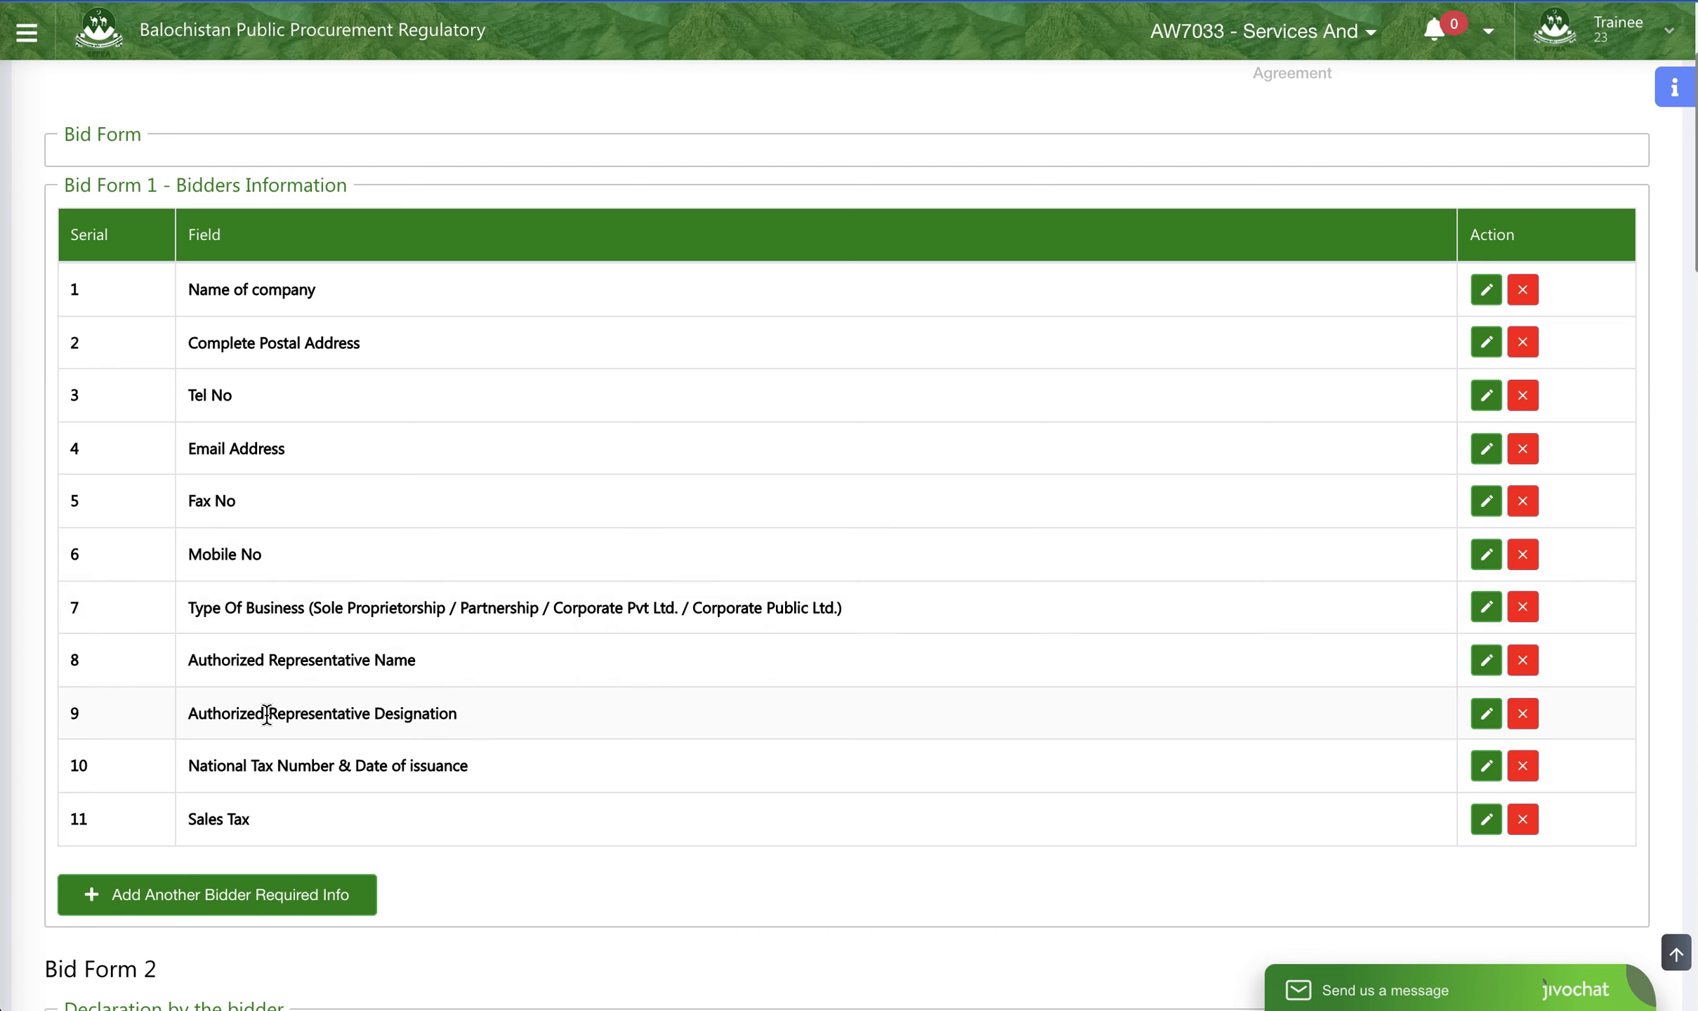
scroll(302, 541, "down", 10)
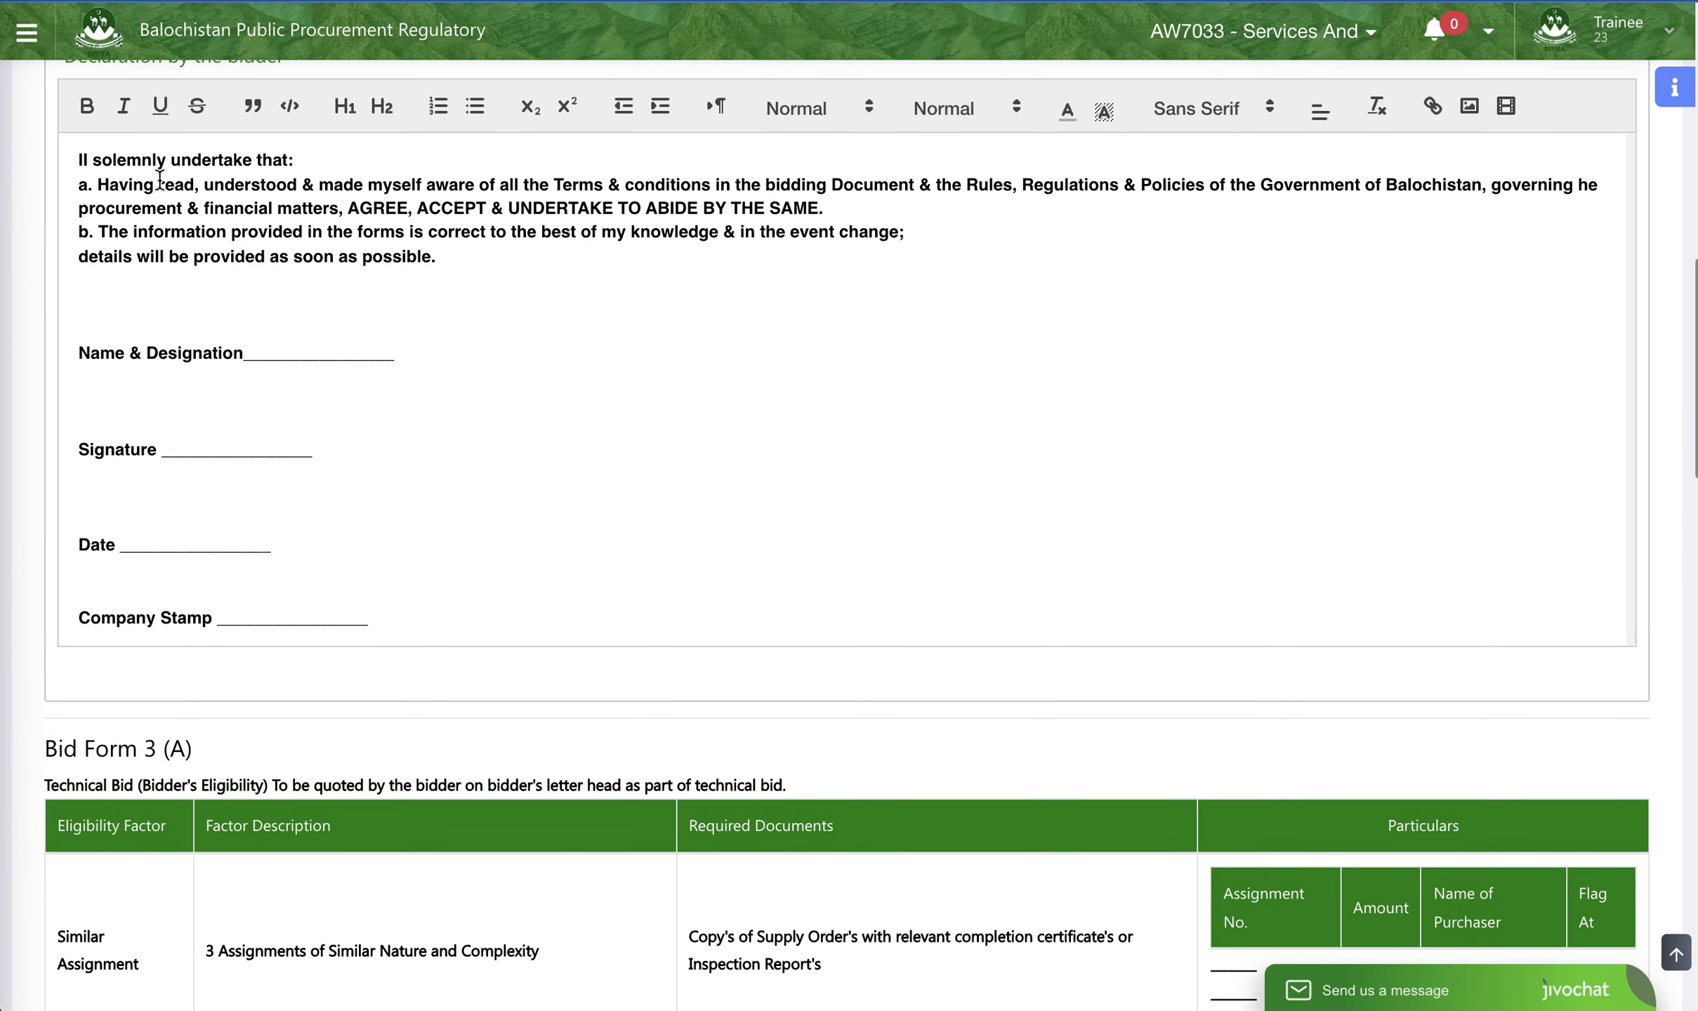
scroll(281, 239, "up", 1)
scroll(539, 329, "down", 2)
scroll(539, 328, "down", 5)
scroll(540, 328, "up", 1)
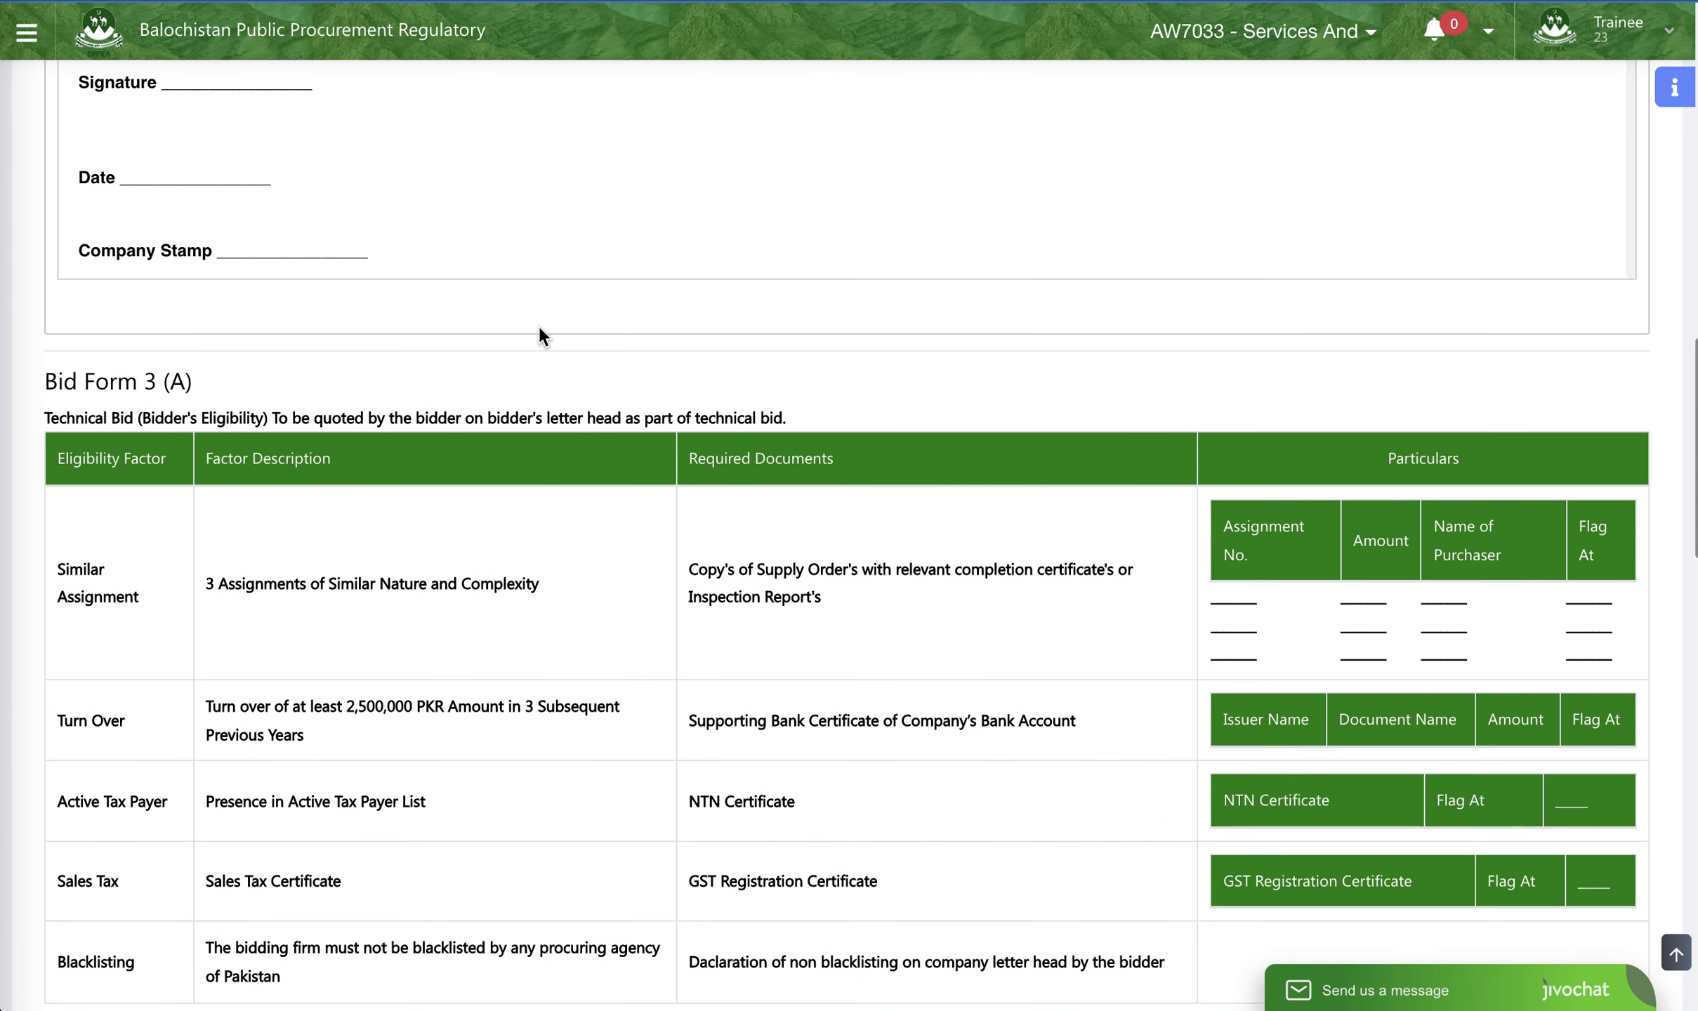
scroll(537, 325, "down", 4)
scroll(527, 328, "down", 4)
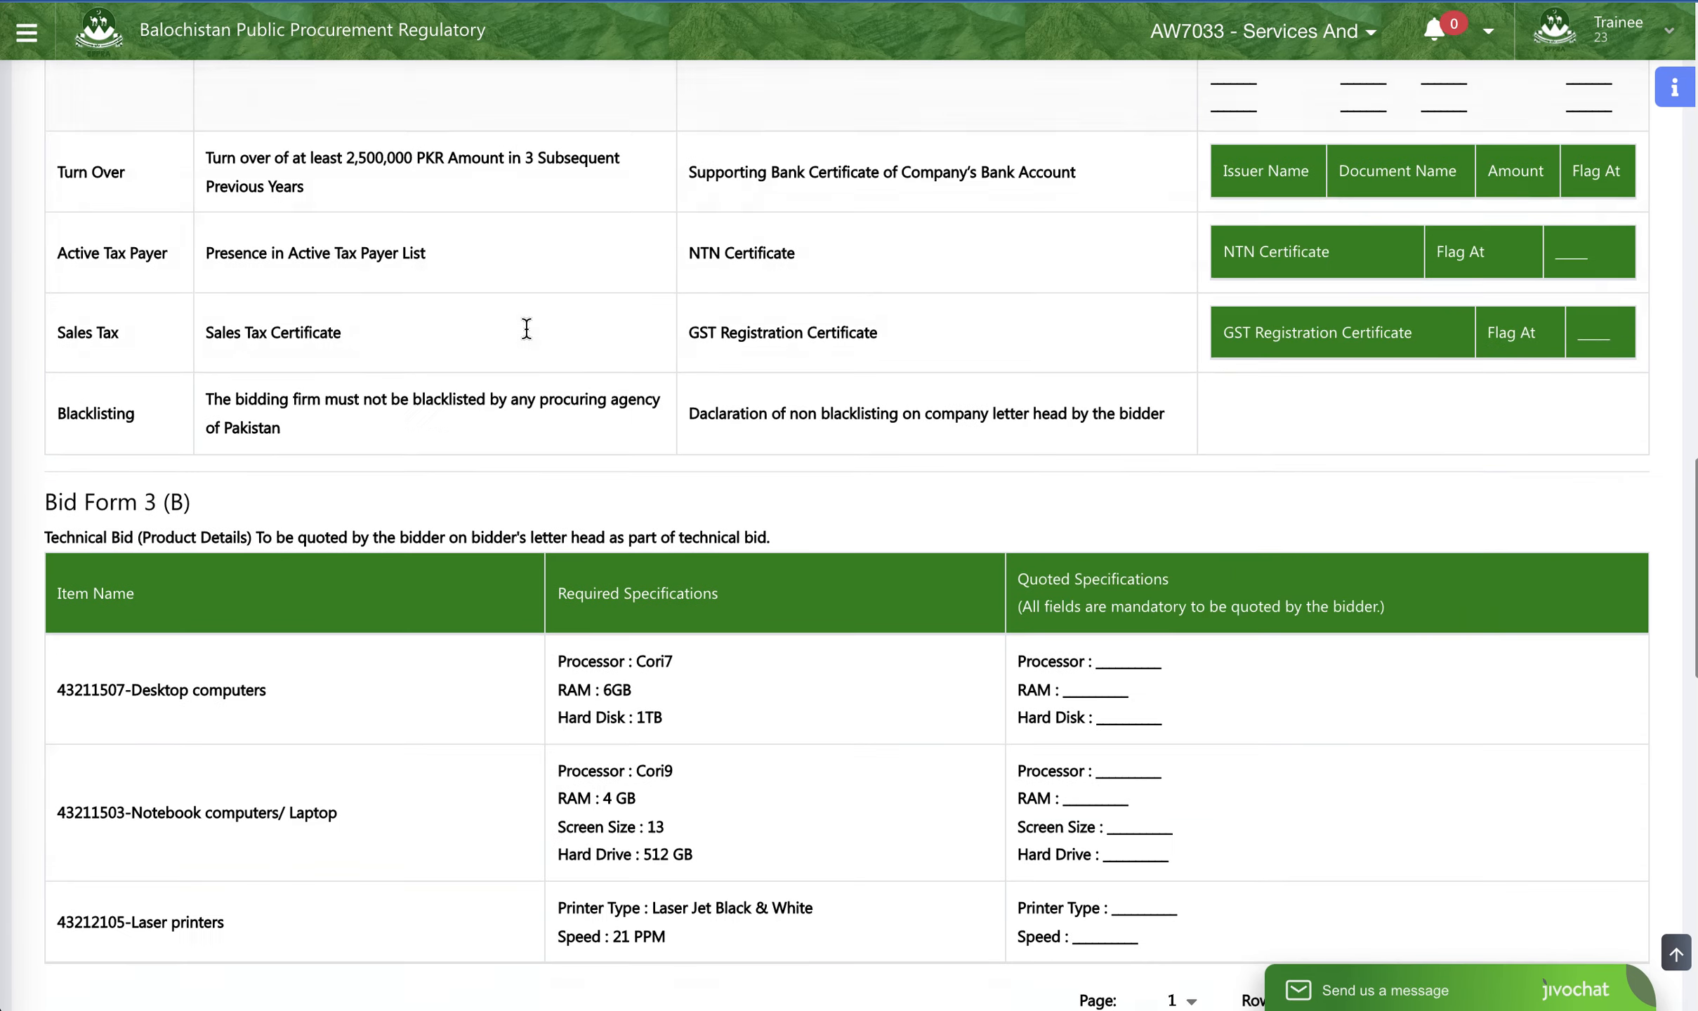
scroll(526, 328, "down", 20)
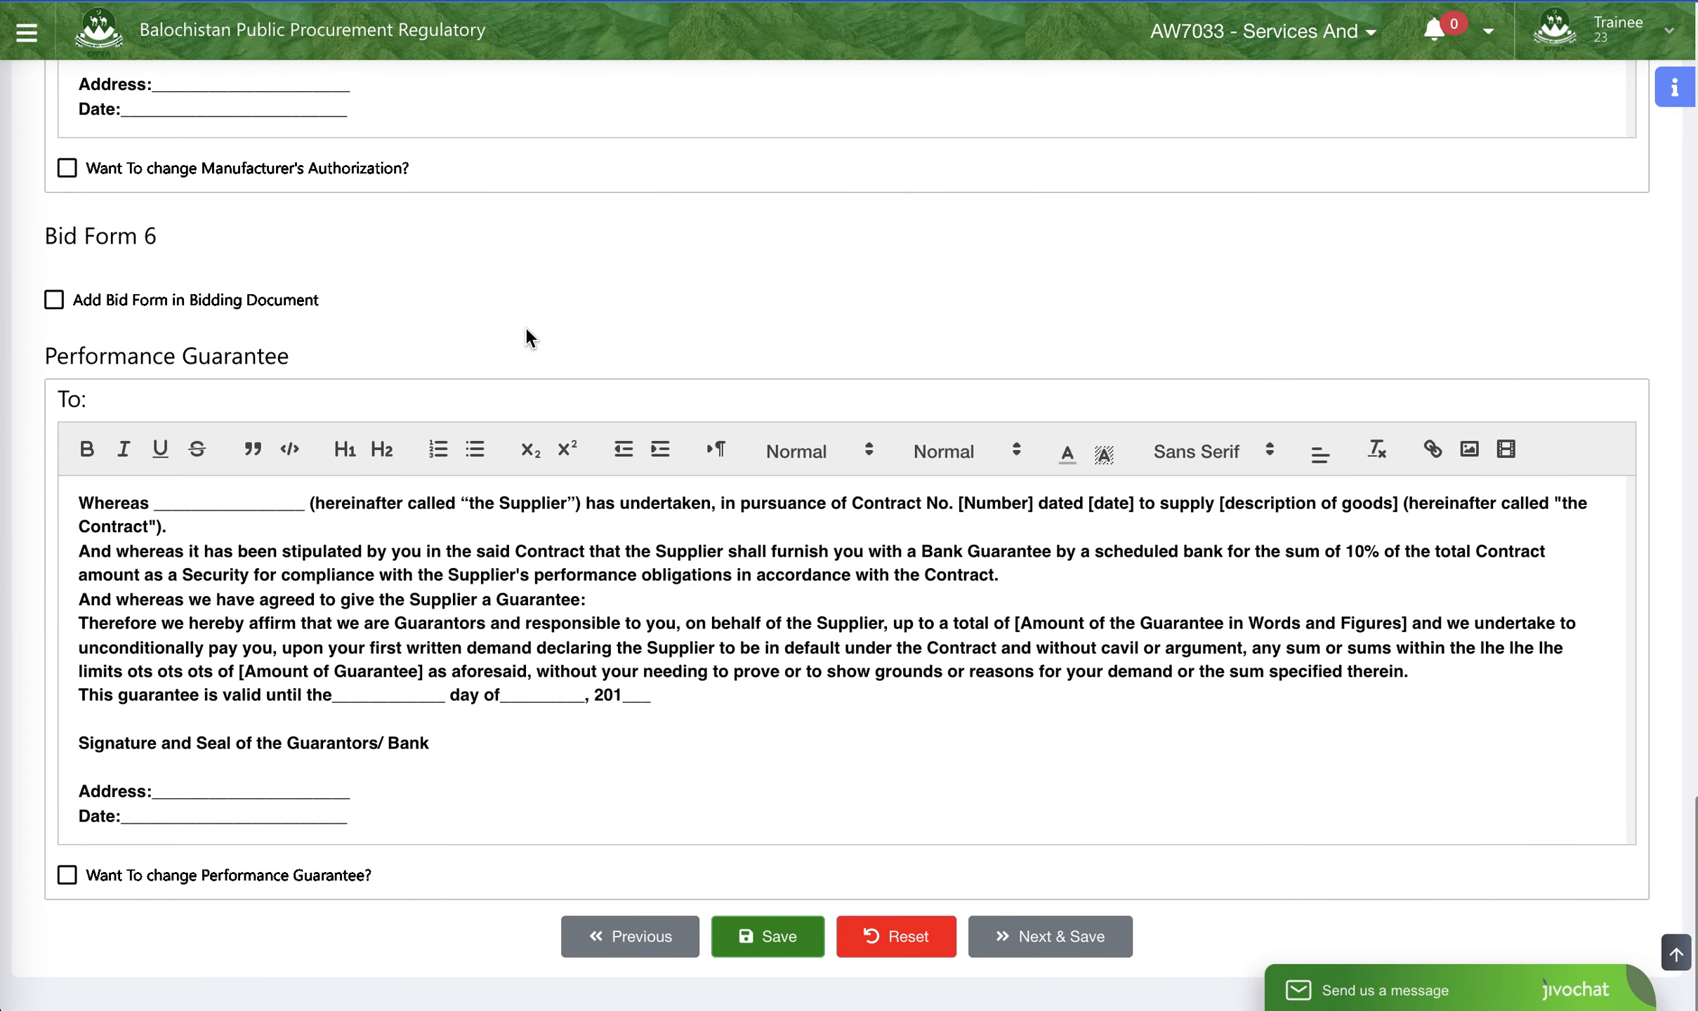
left_click(1022, 943)
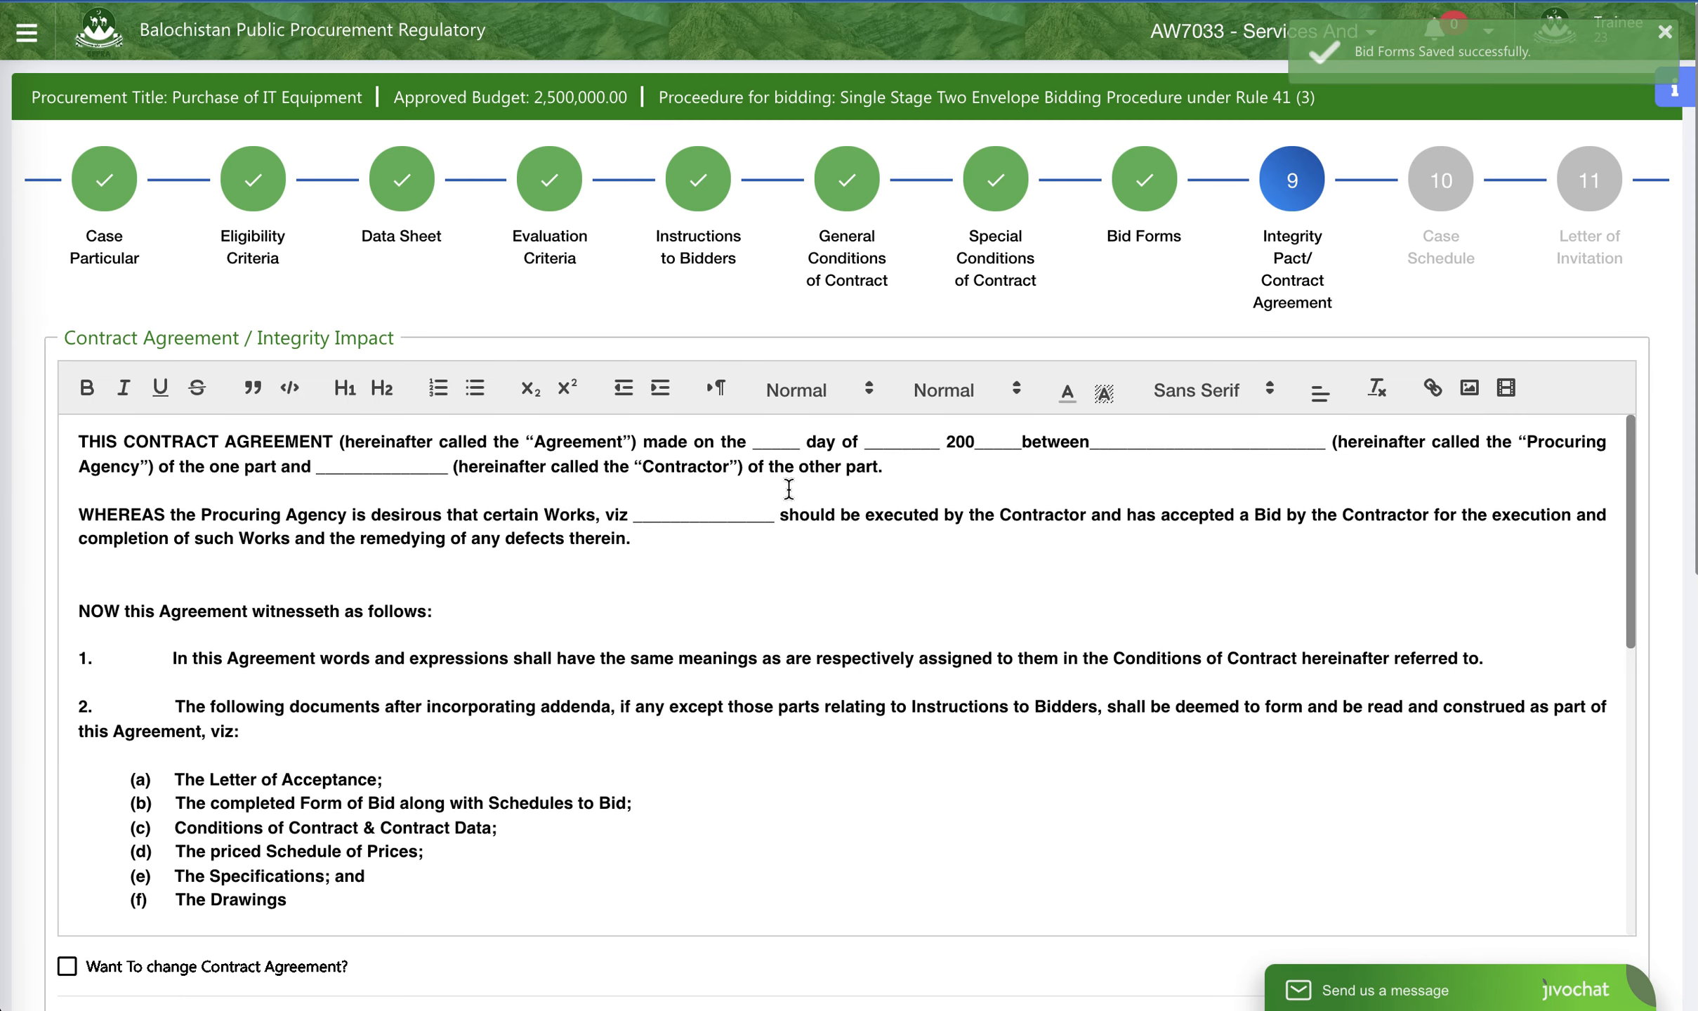
- Examine the standard wording of the Contract Agreement and the Integrity Impact declaration
scroll(787, 489, "down", 10)
scroll(787, 490, "up", 10)
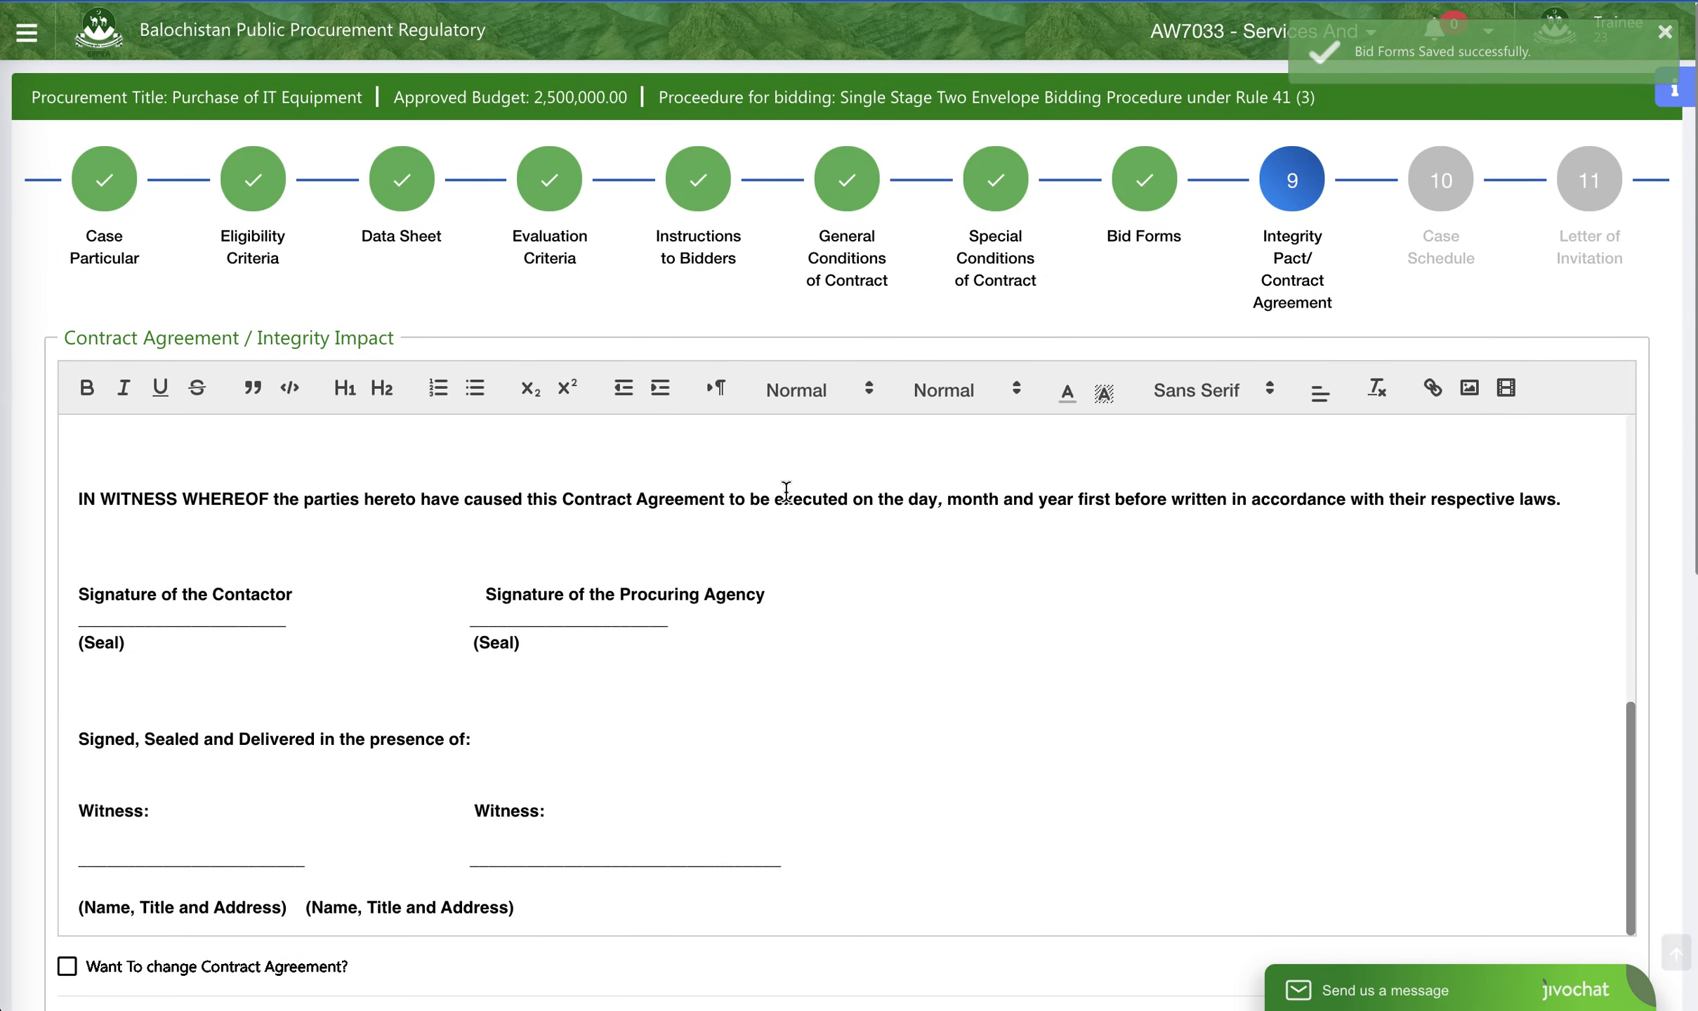
scroll(786, 491, "down", 8)
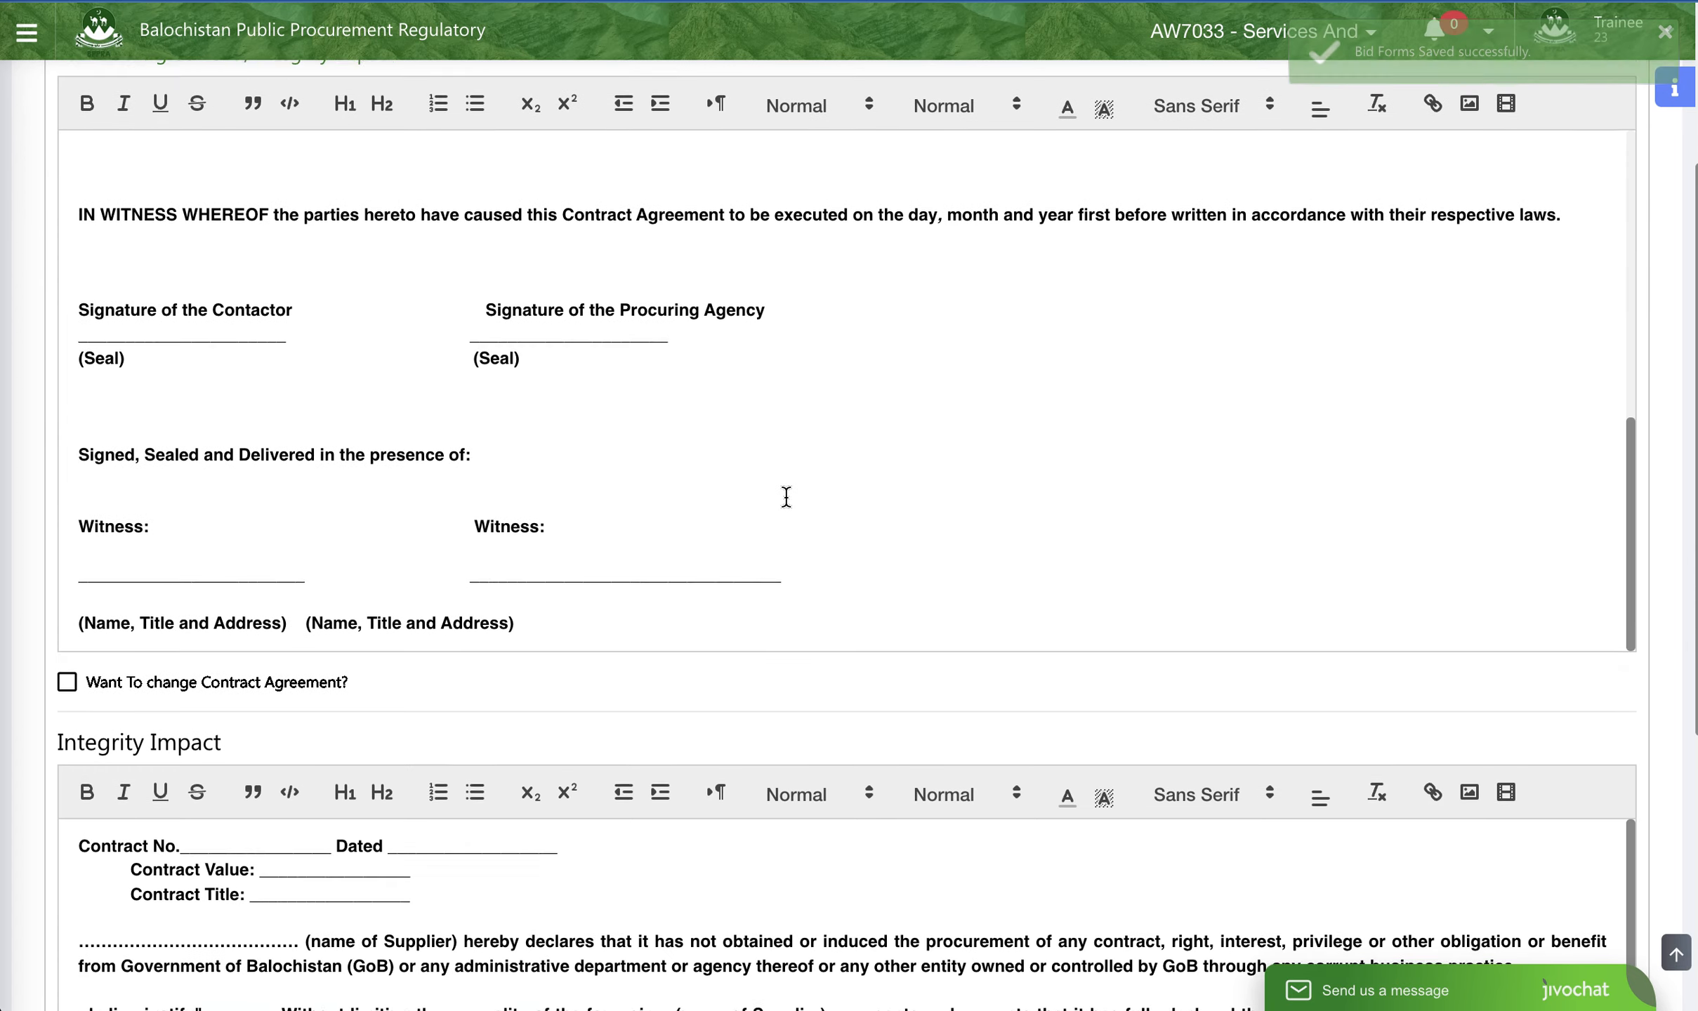
scroll(785, 495, "down", 5)
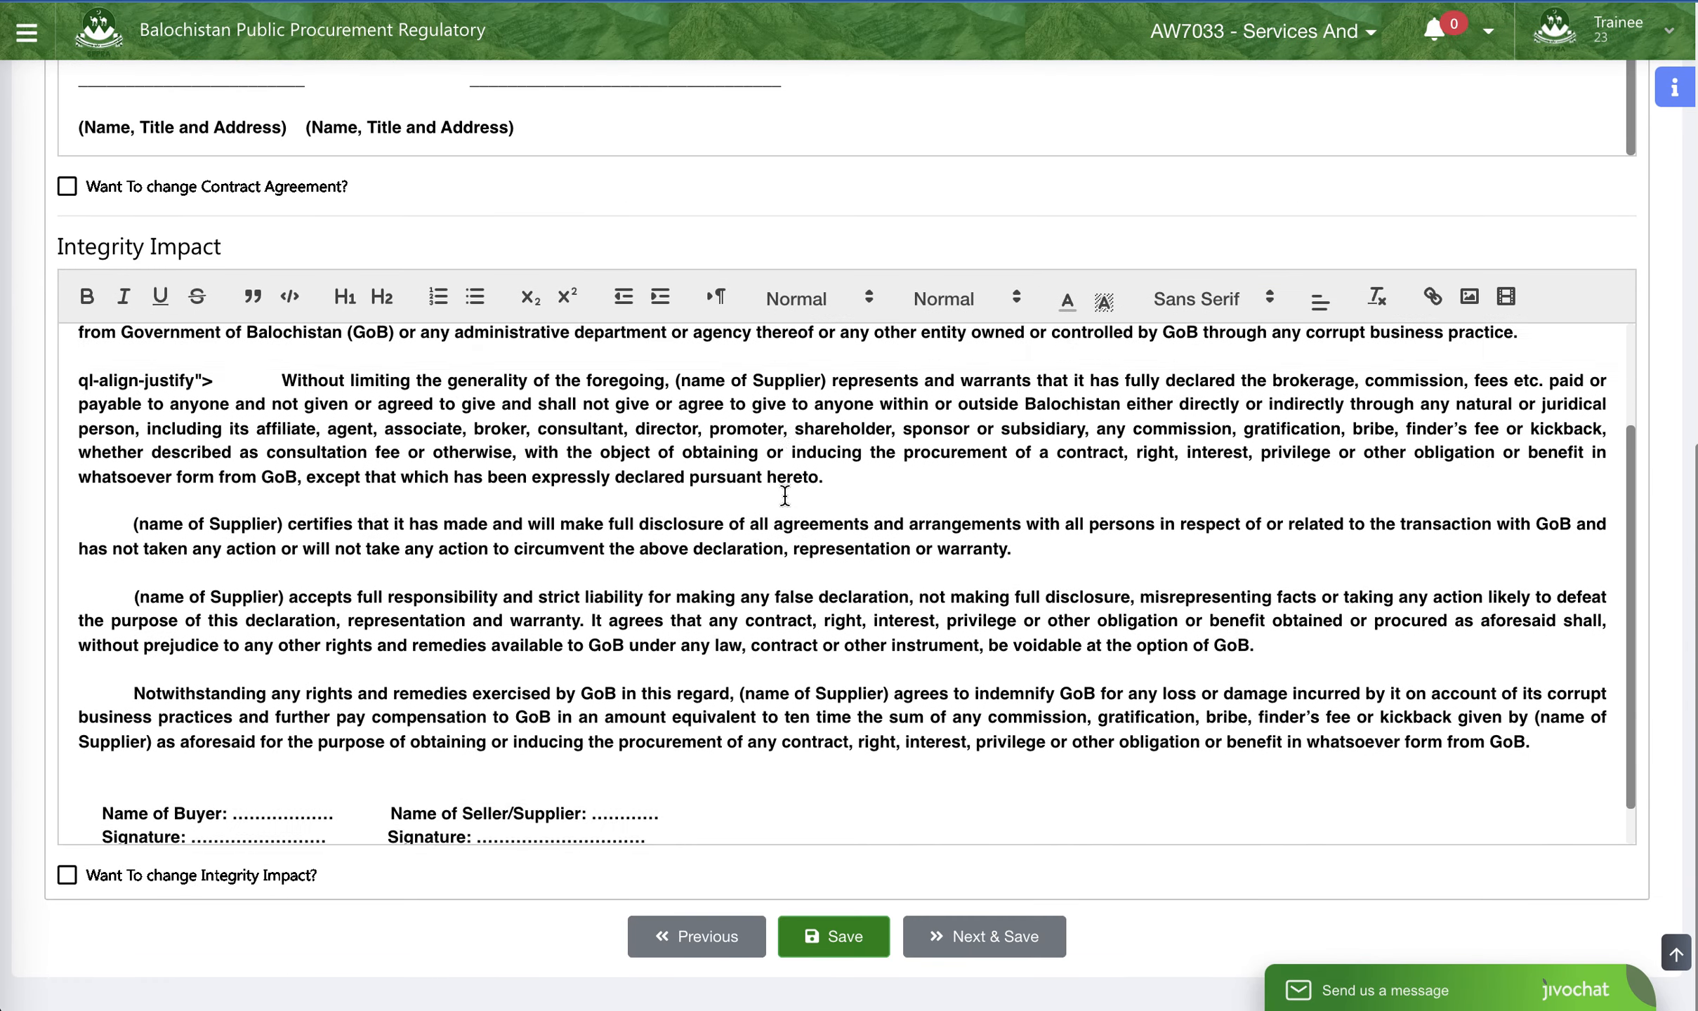
scroll(782, 494, "up", 5)
scroll(782, 494, "down", 5)
scroll(790, 471, "up", 5)
scroll(830, 351, "up", 10)
scroll(797, 513, "up", 10)
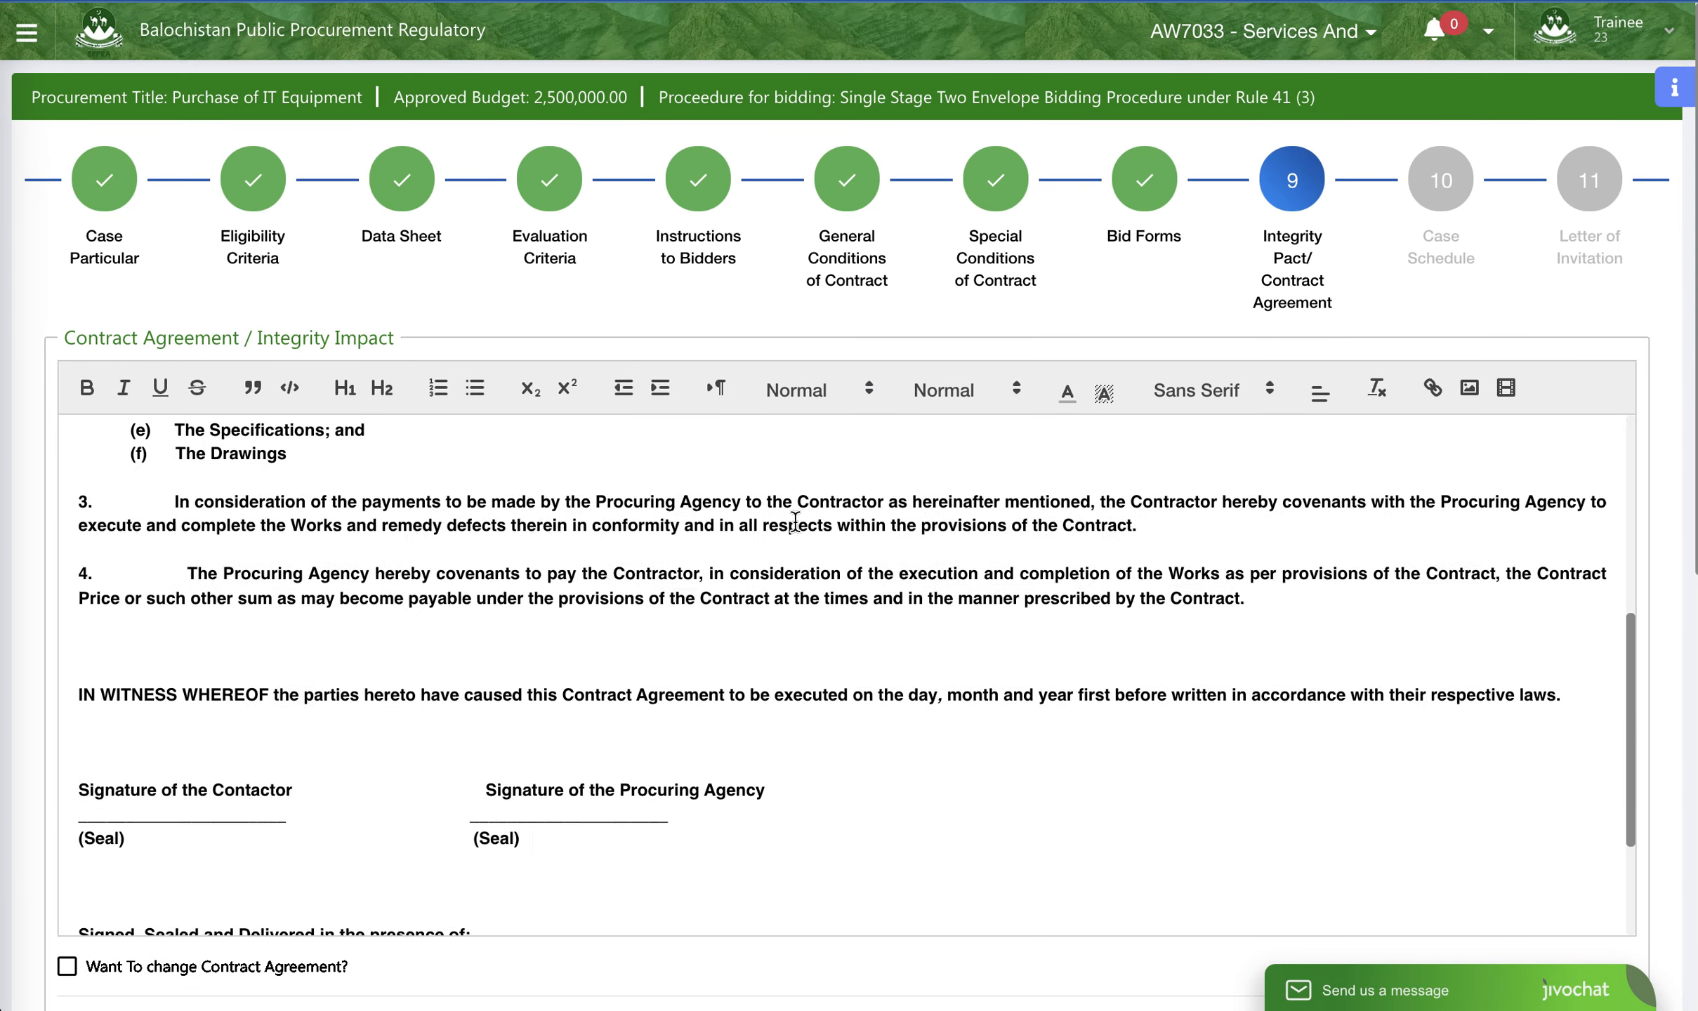
scroll(793, 517, "down", 10)
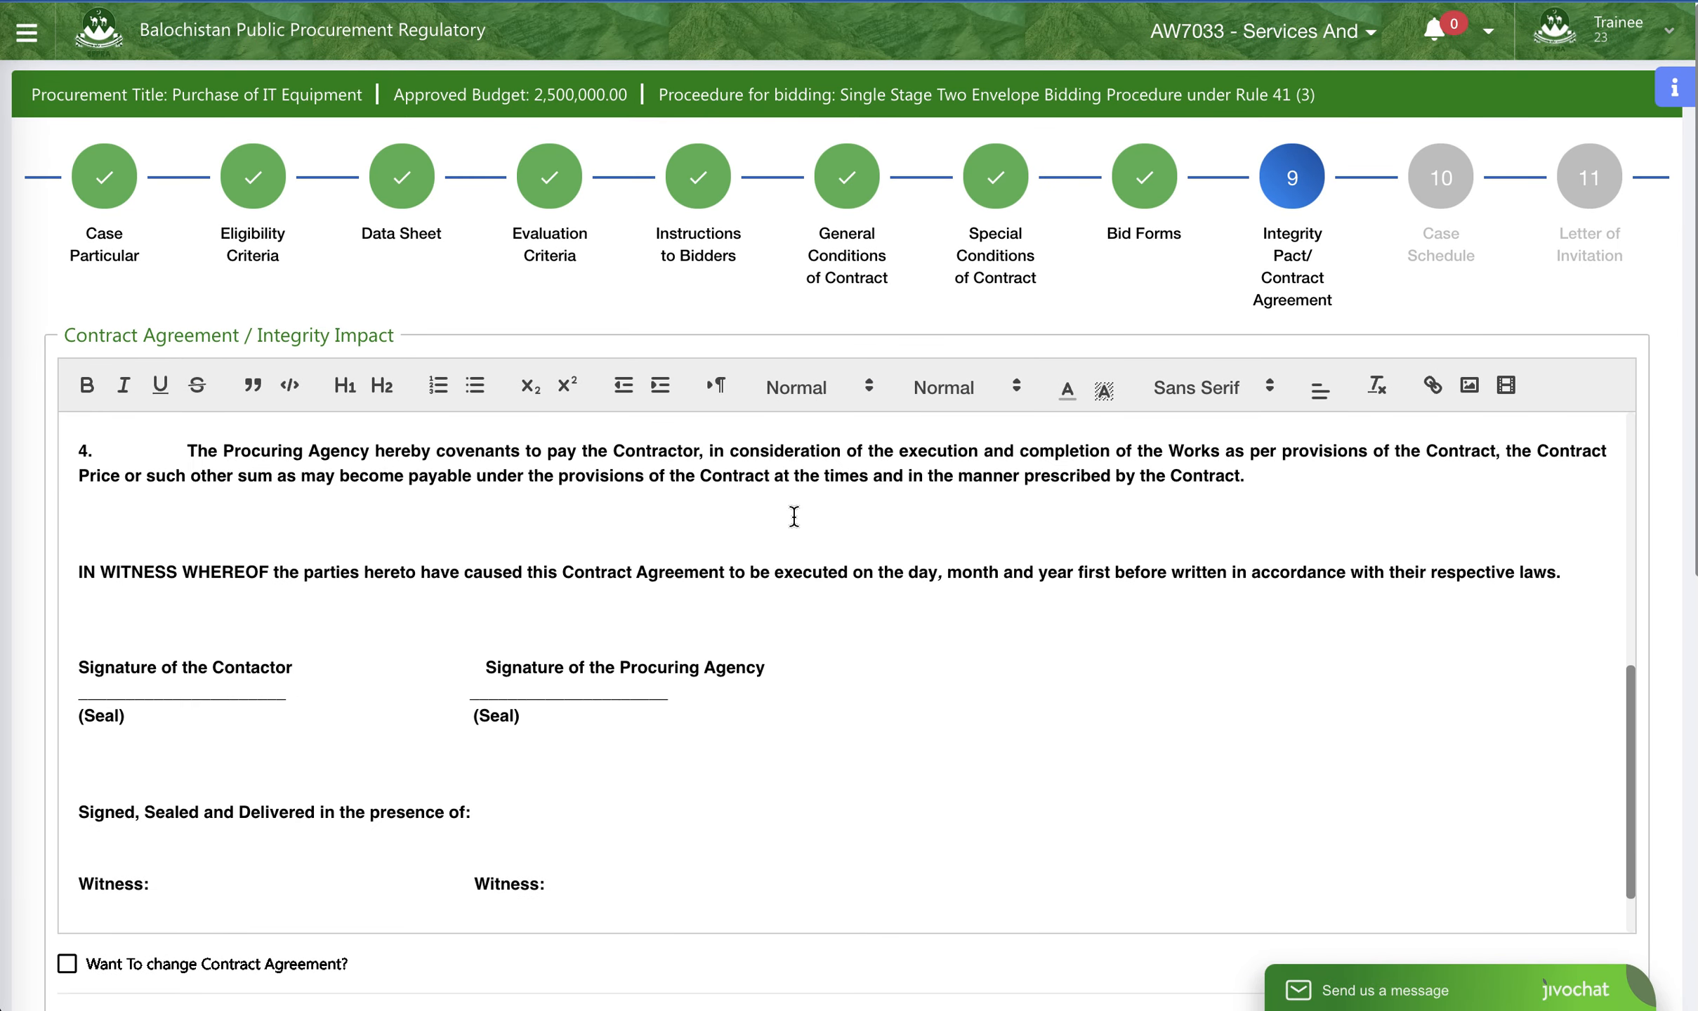
scroll(793, 517, "up", 10)
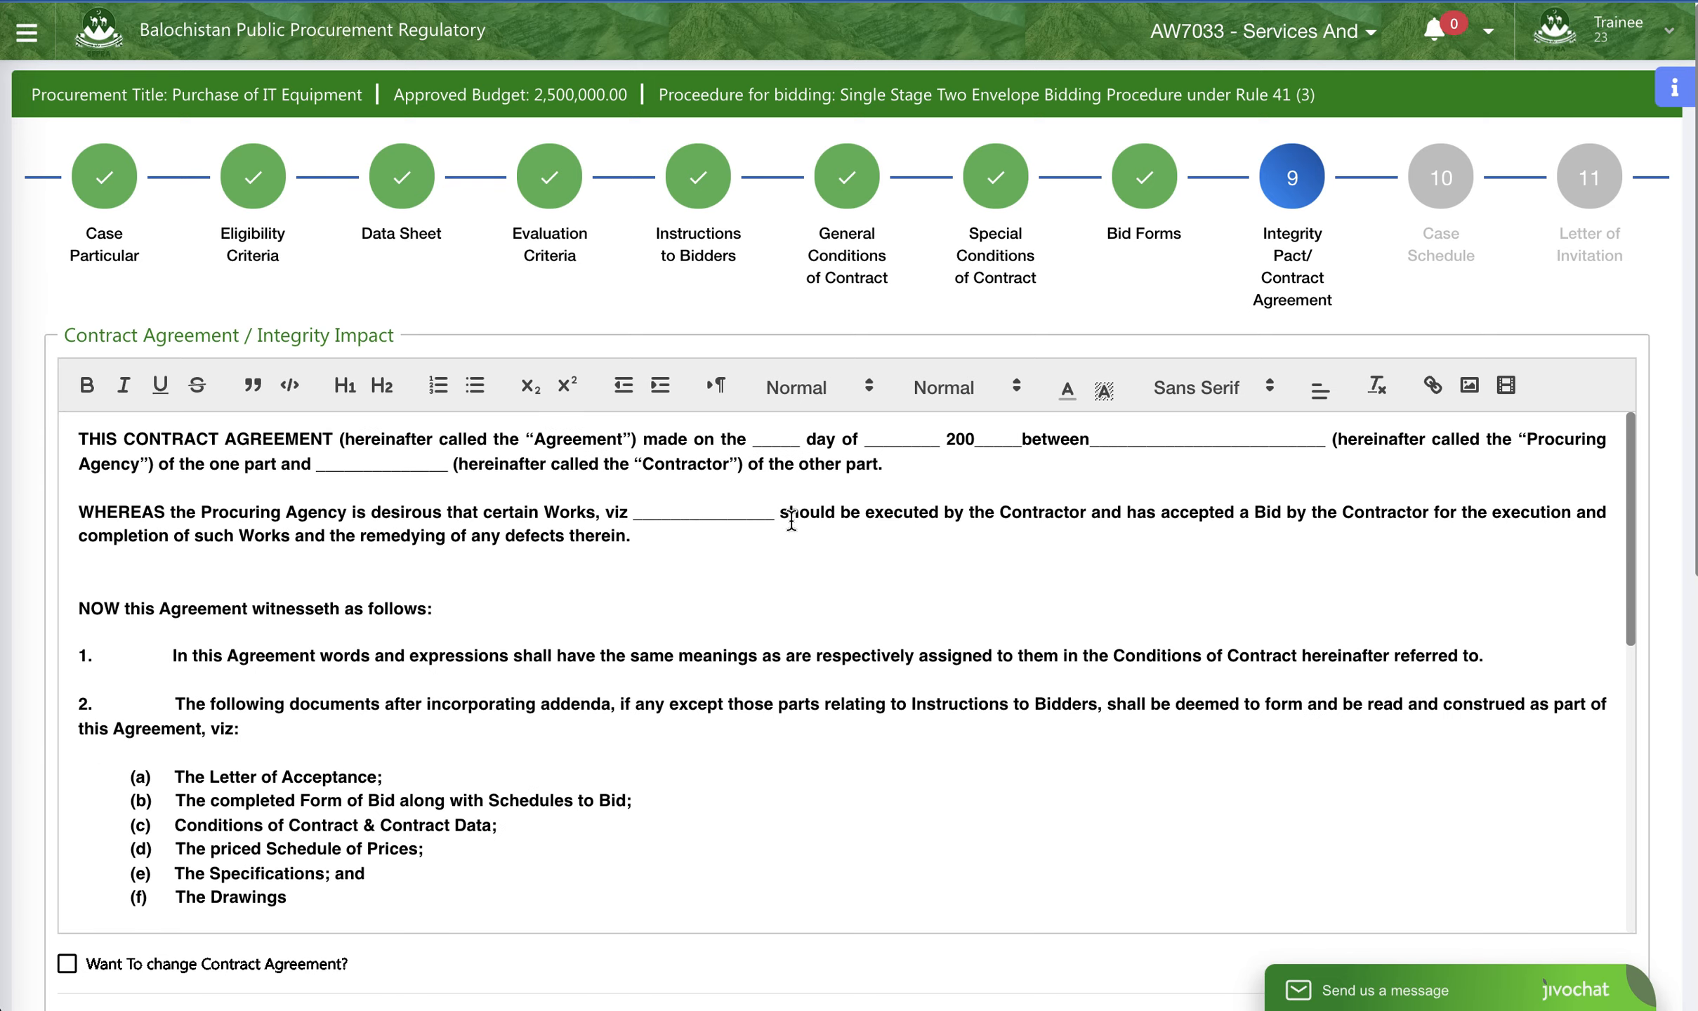
scroll(761, 569, "down", 15)
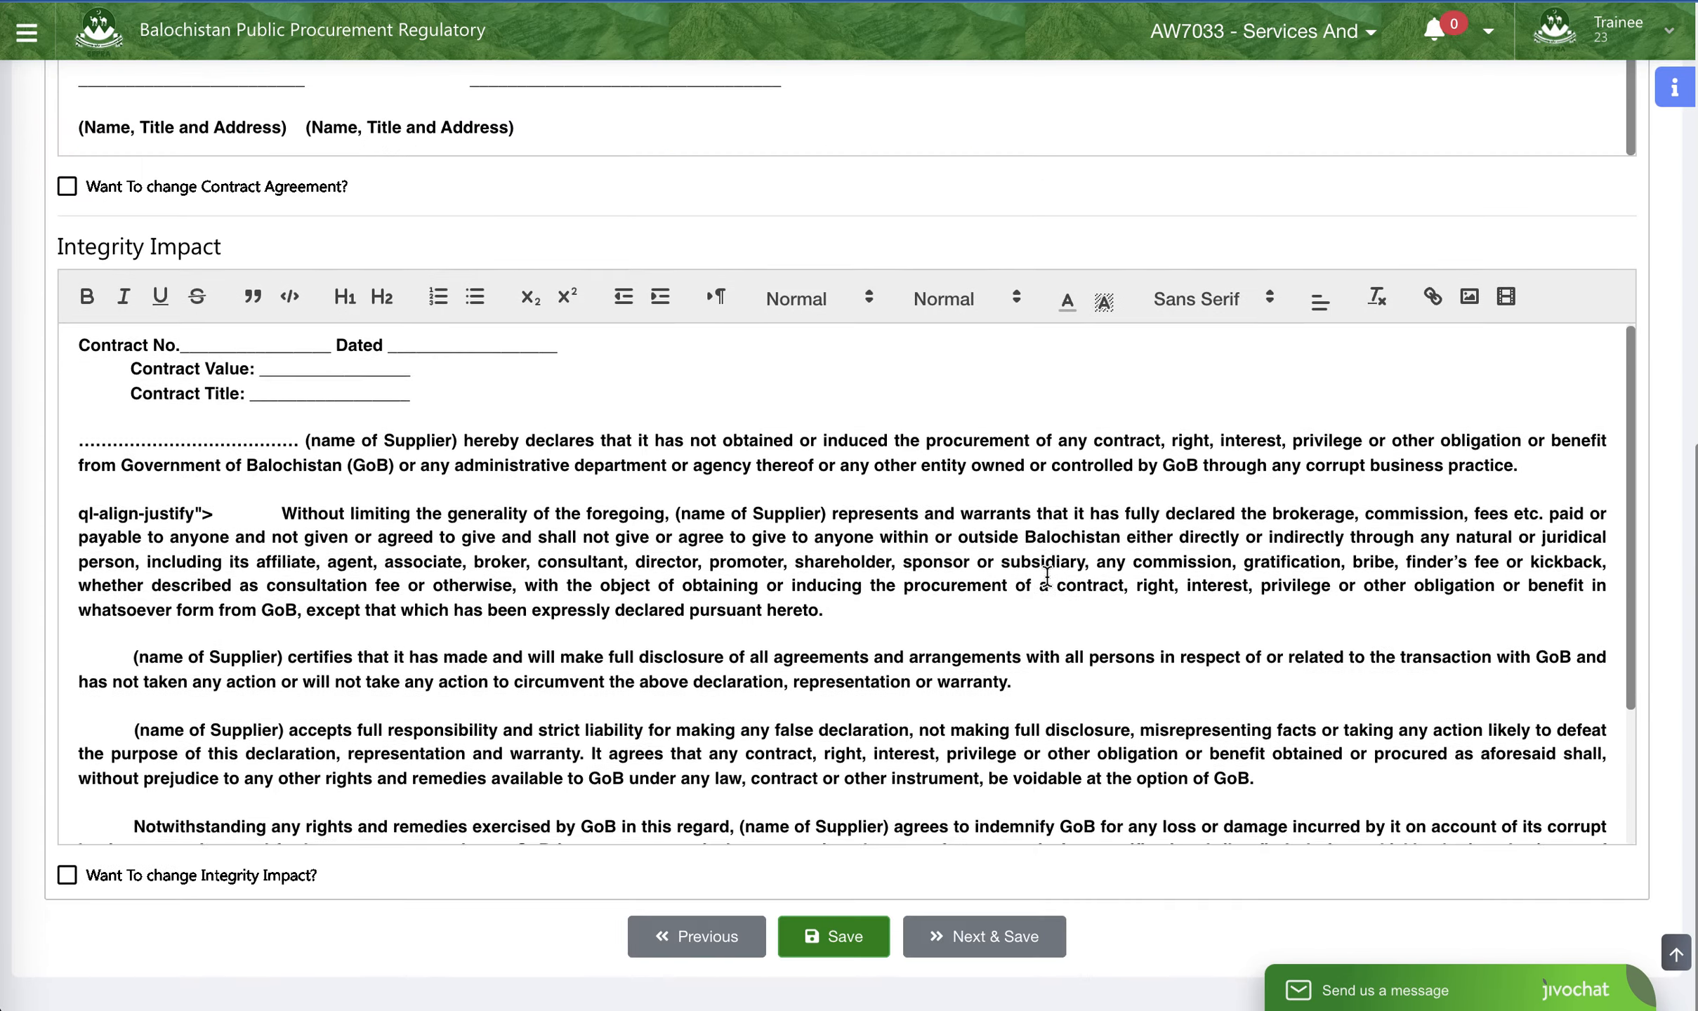
scroll(665, 495, "up", 5)
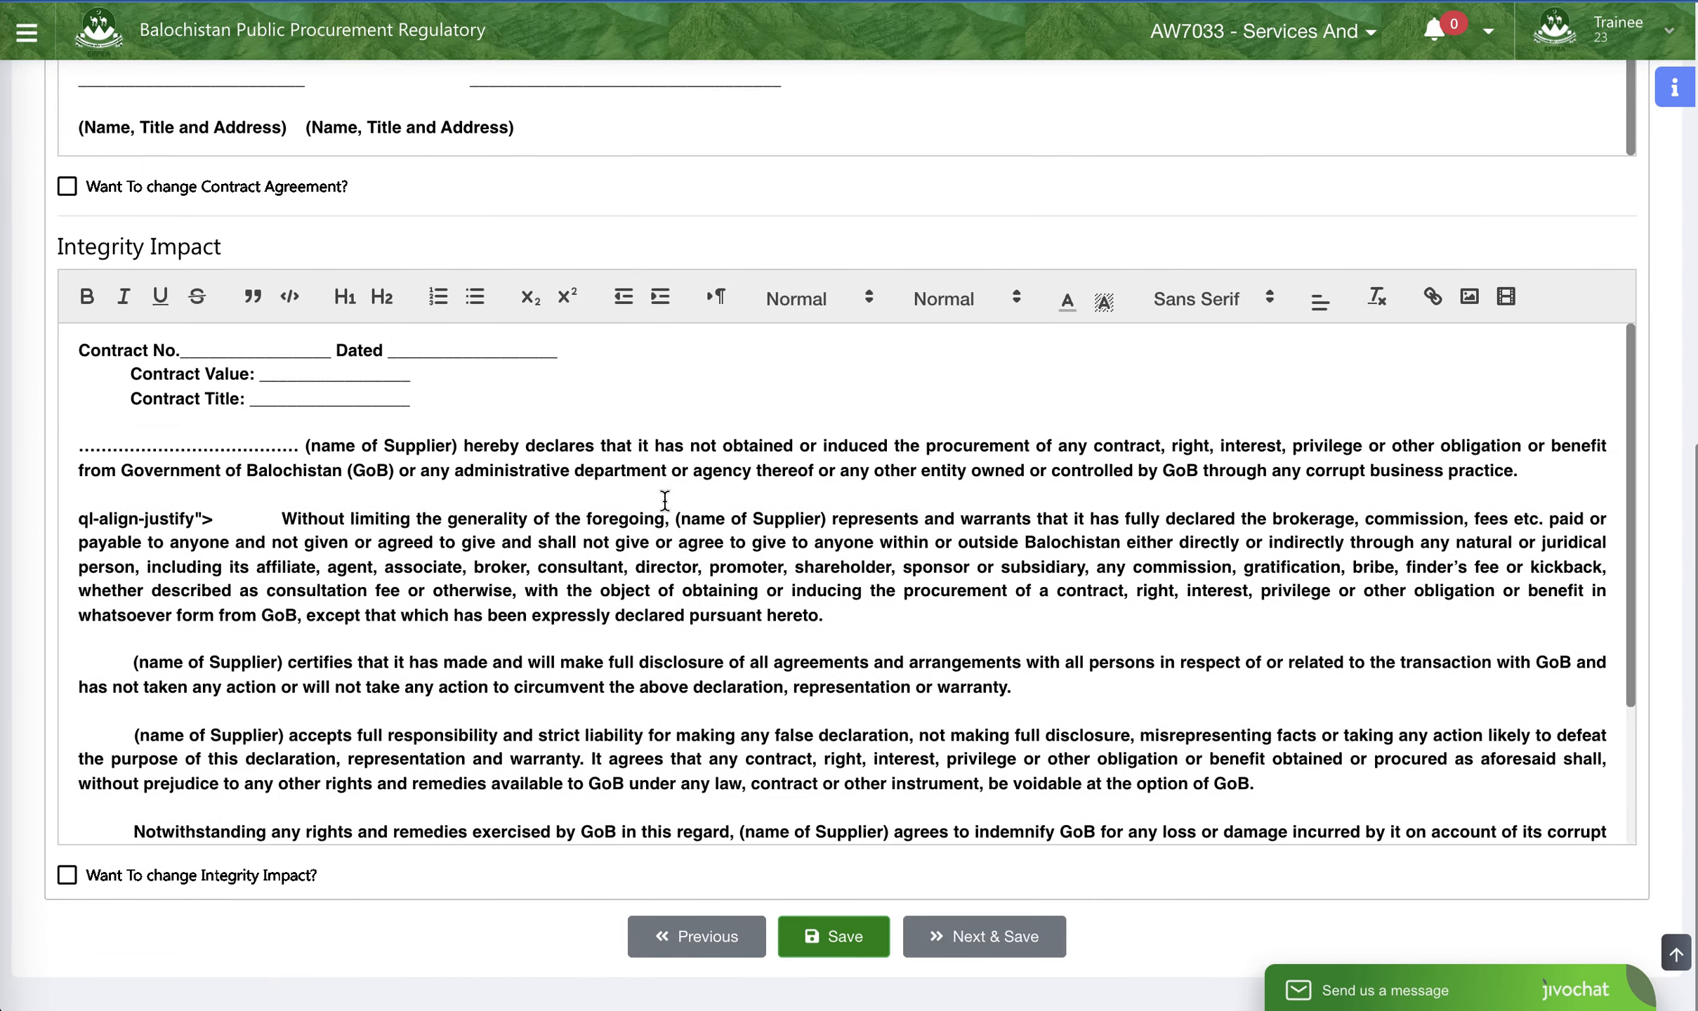
- Look over the Contract Agreement and Integrity Impact texts once more, then save them unchanged and proceed to the Case Schedule
scroll(808, 186, "up", 10)
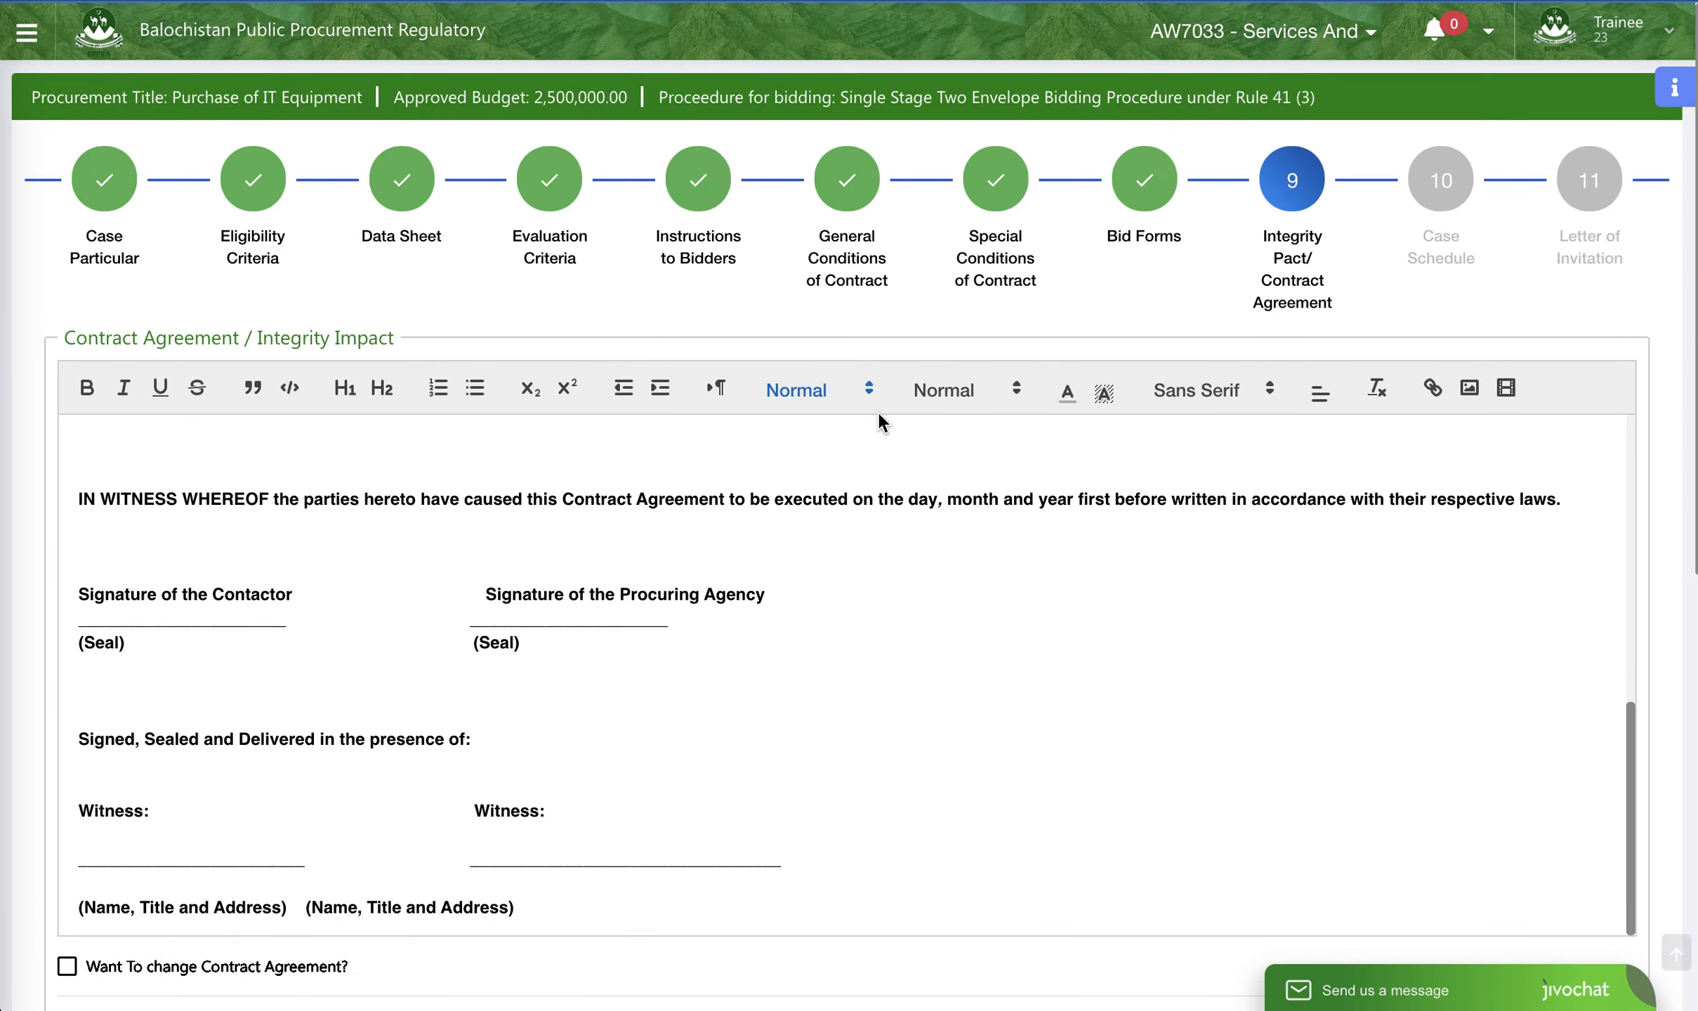
scroll(883, 421, "down", 10)
scroll(880, 416, "up", 10)
scroll(1084, 560, "down", 10)
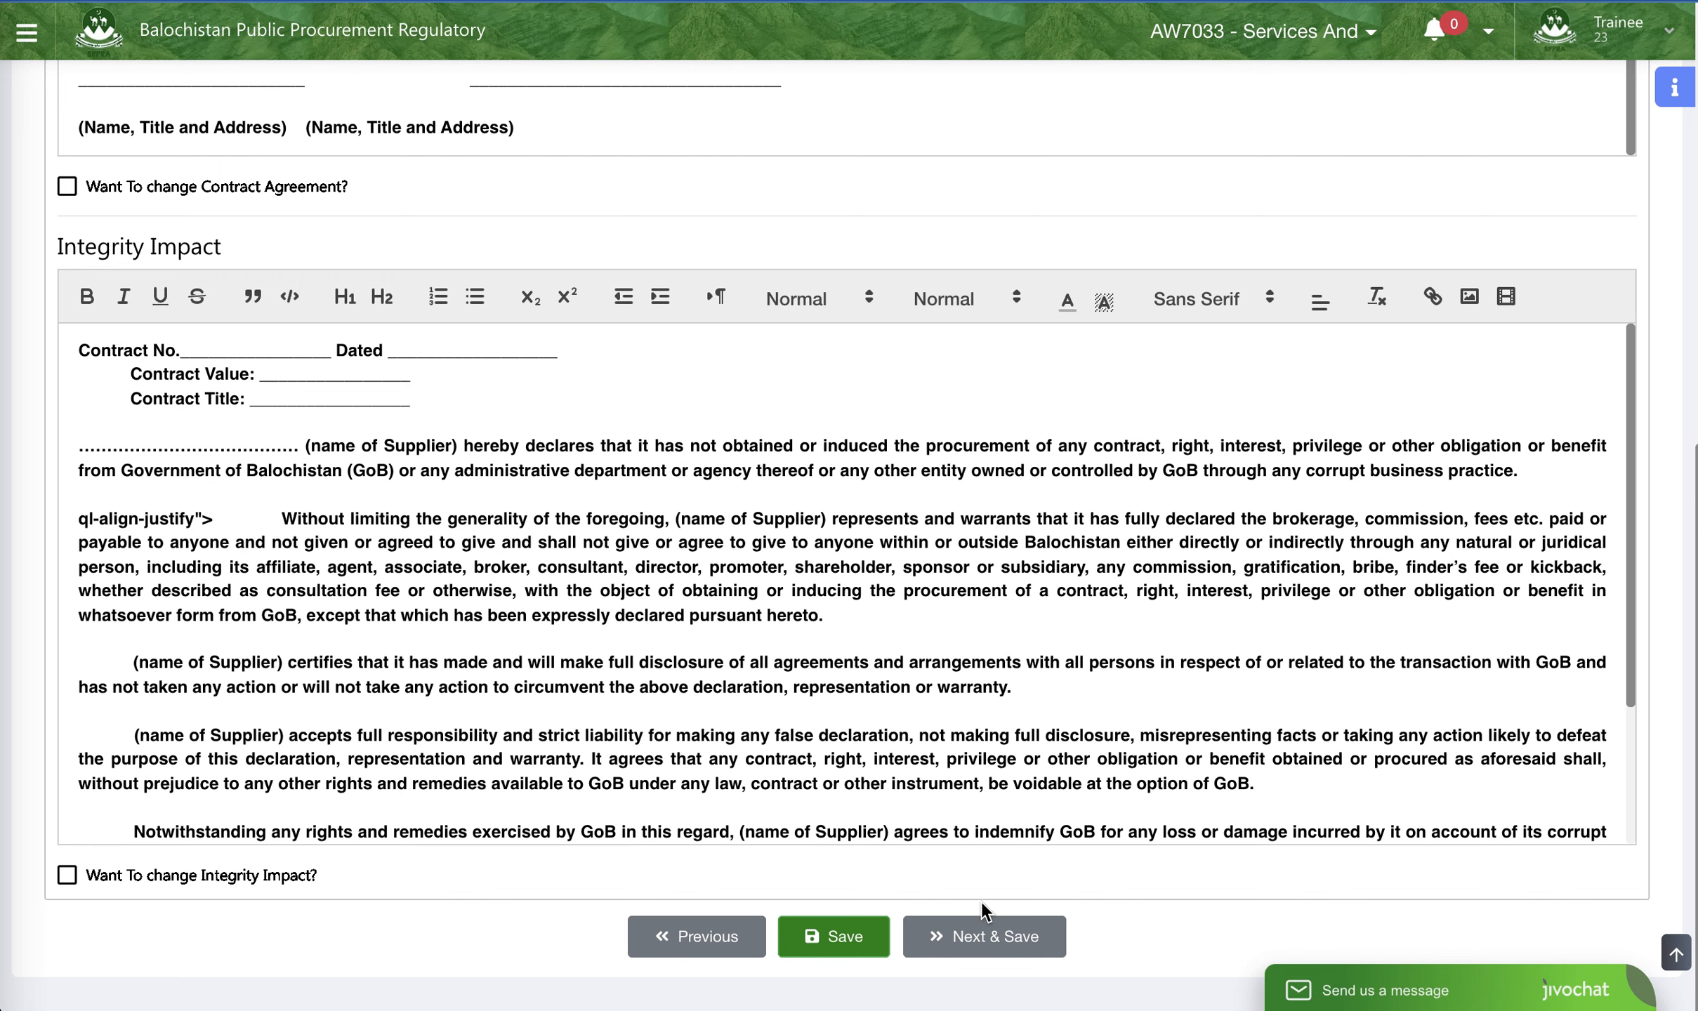
left_click(976, 941)
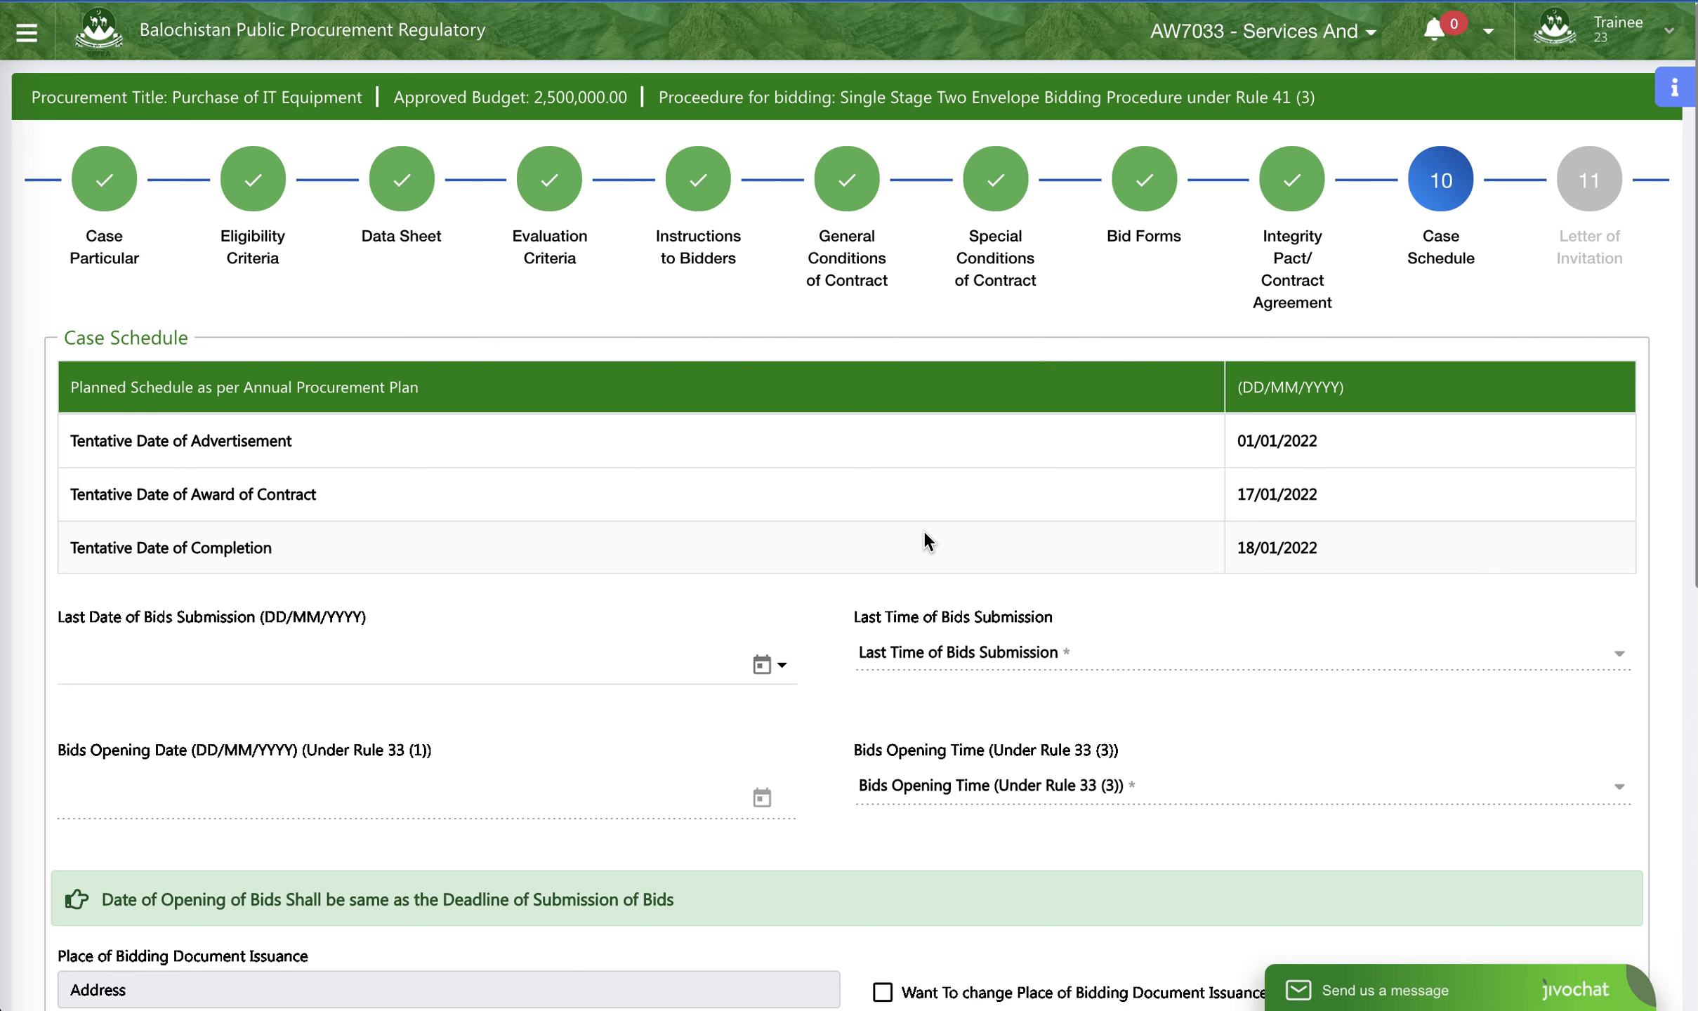
- Set the Last Date of Bids Submission to 06/01/2022 and the Last Time of Bids Submission to 10:30 AM
scroll(820, 523, "down", 1)
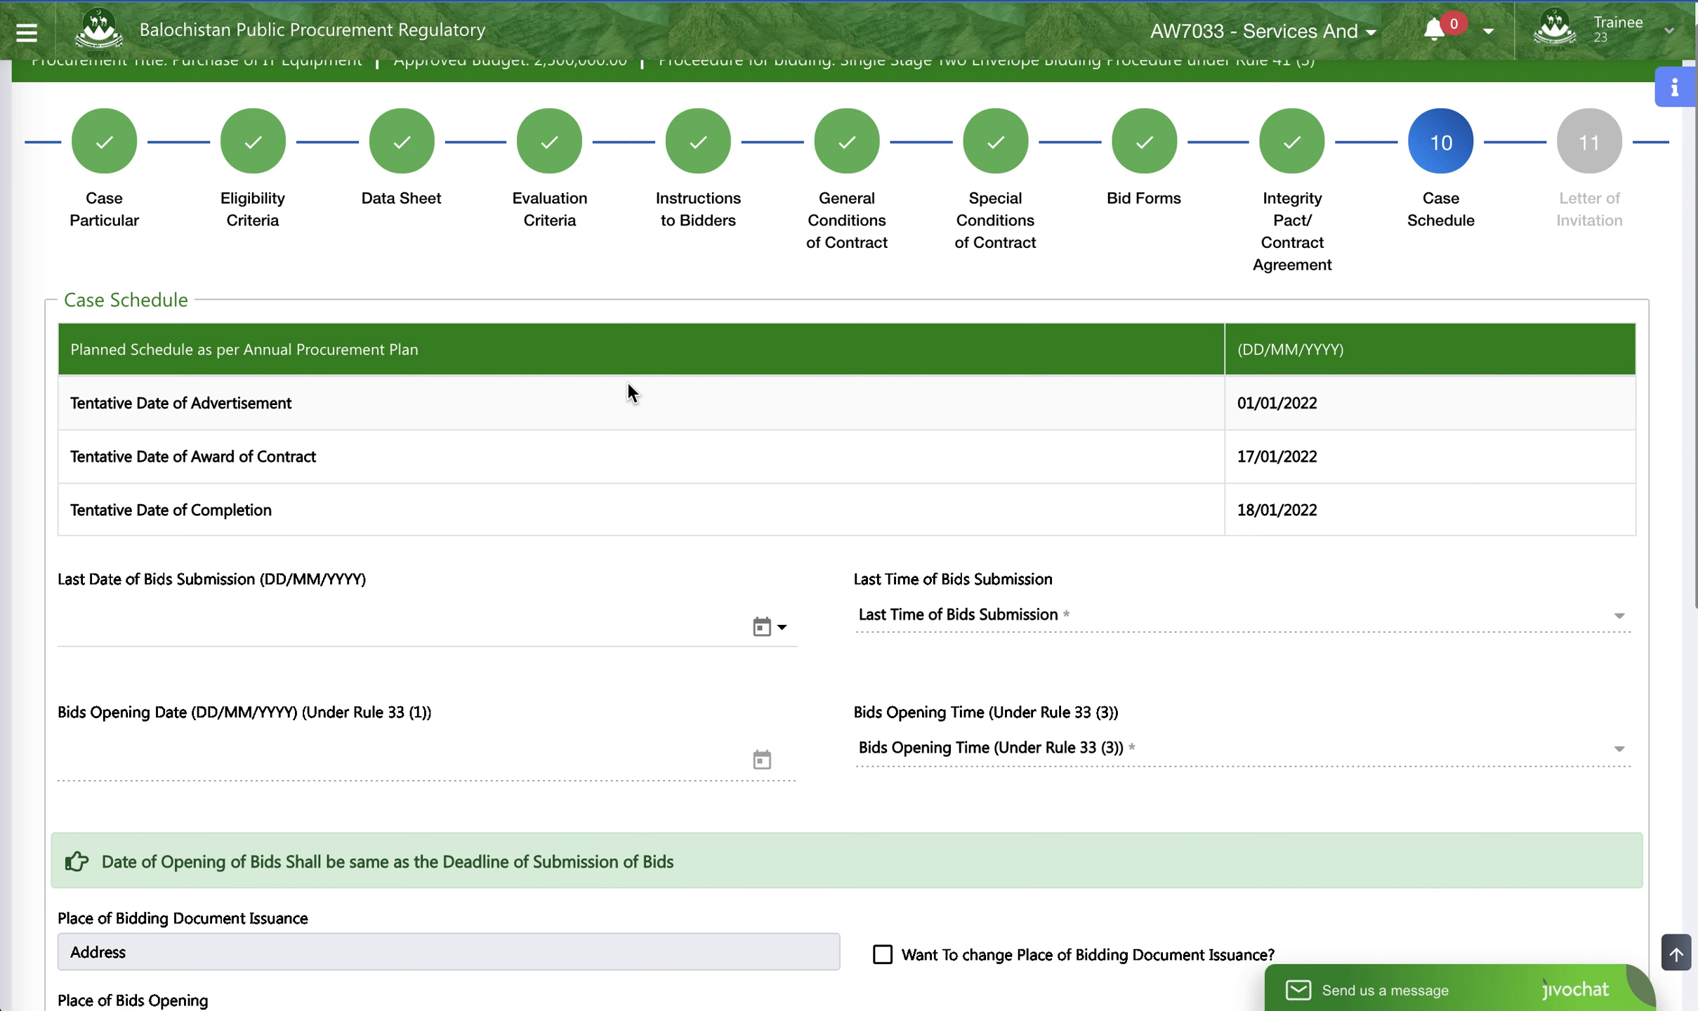
left_click(478, 624)
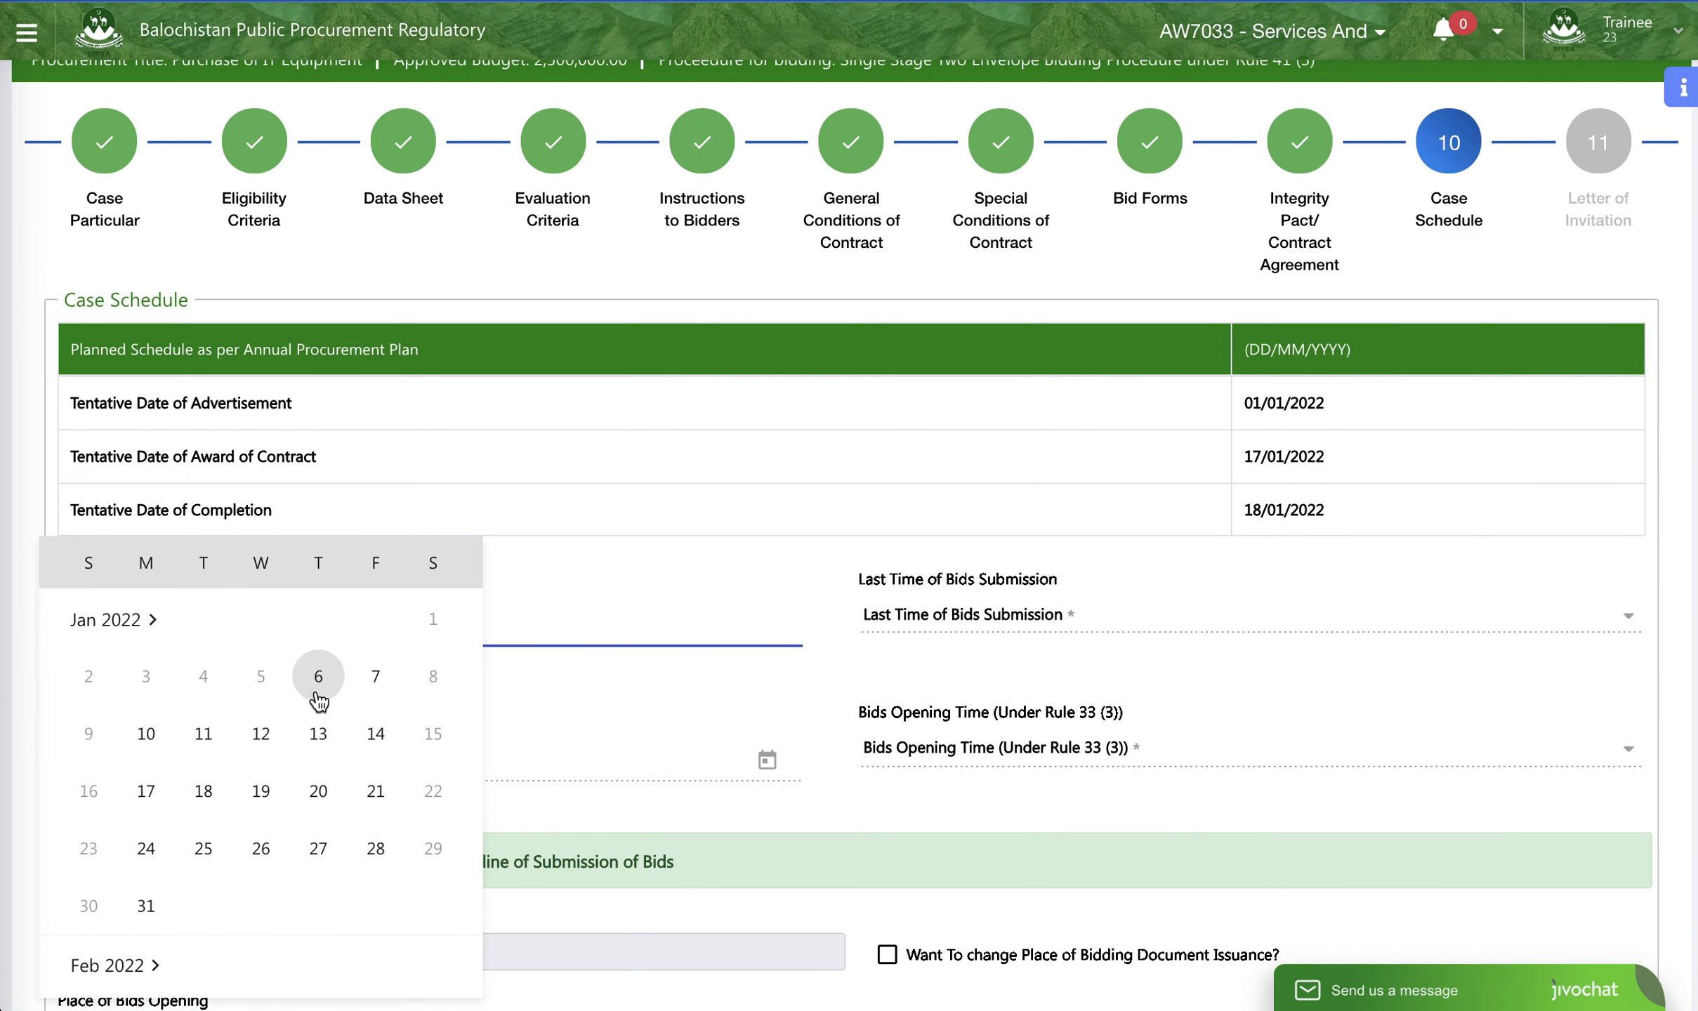
left_click(317, 692)
left_click(1101, 614)
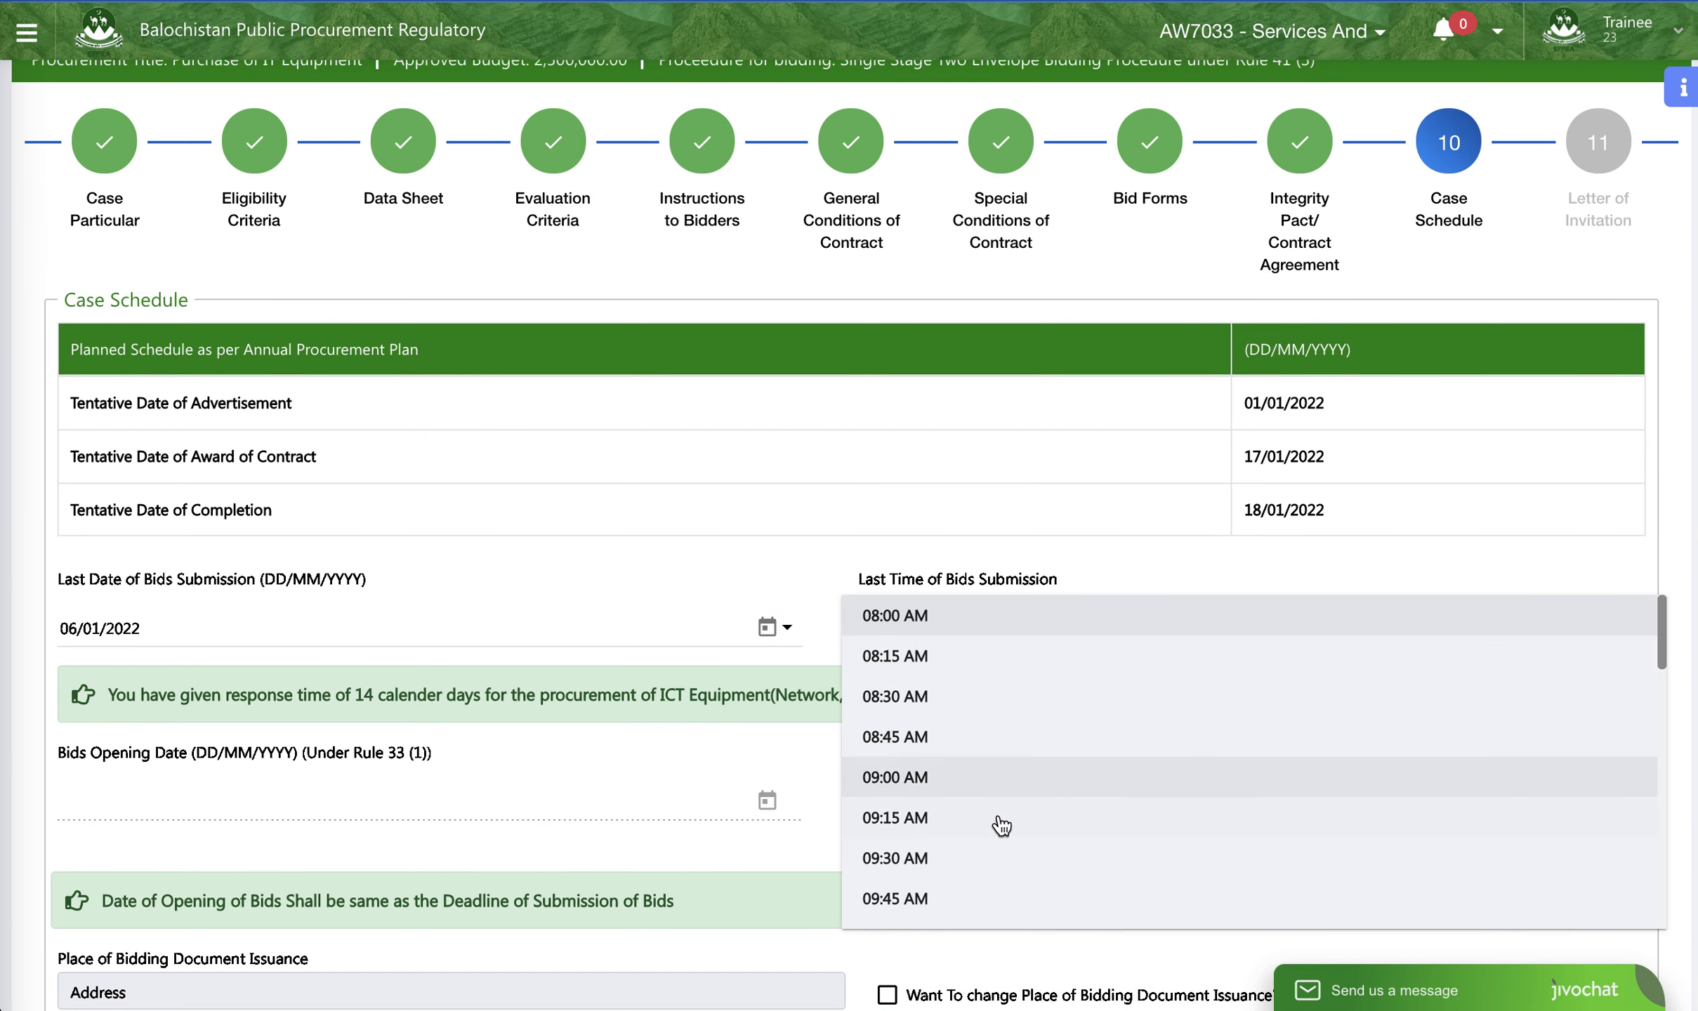
scroll(969, 762, "down", 3)
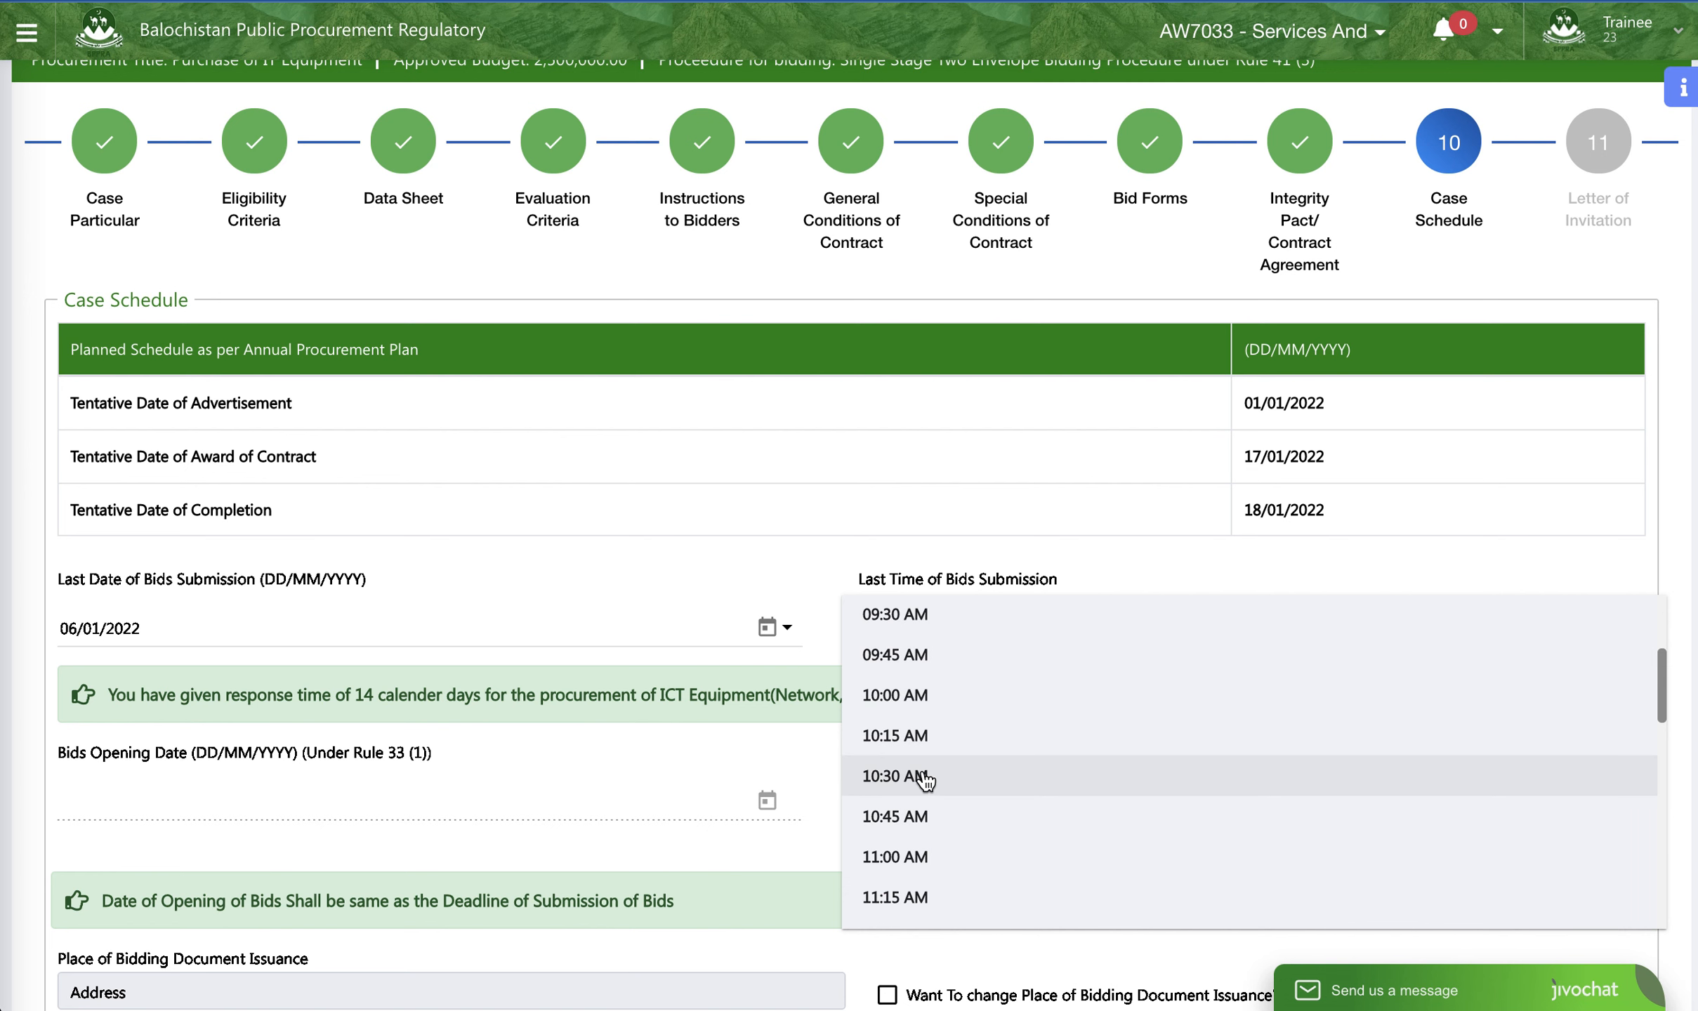
left_click(930, 774)
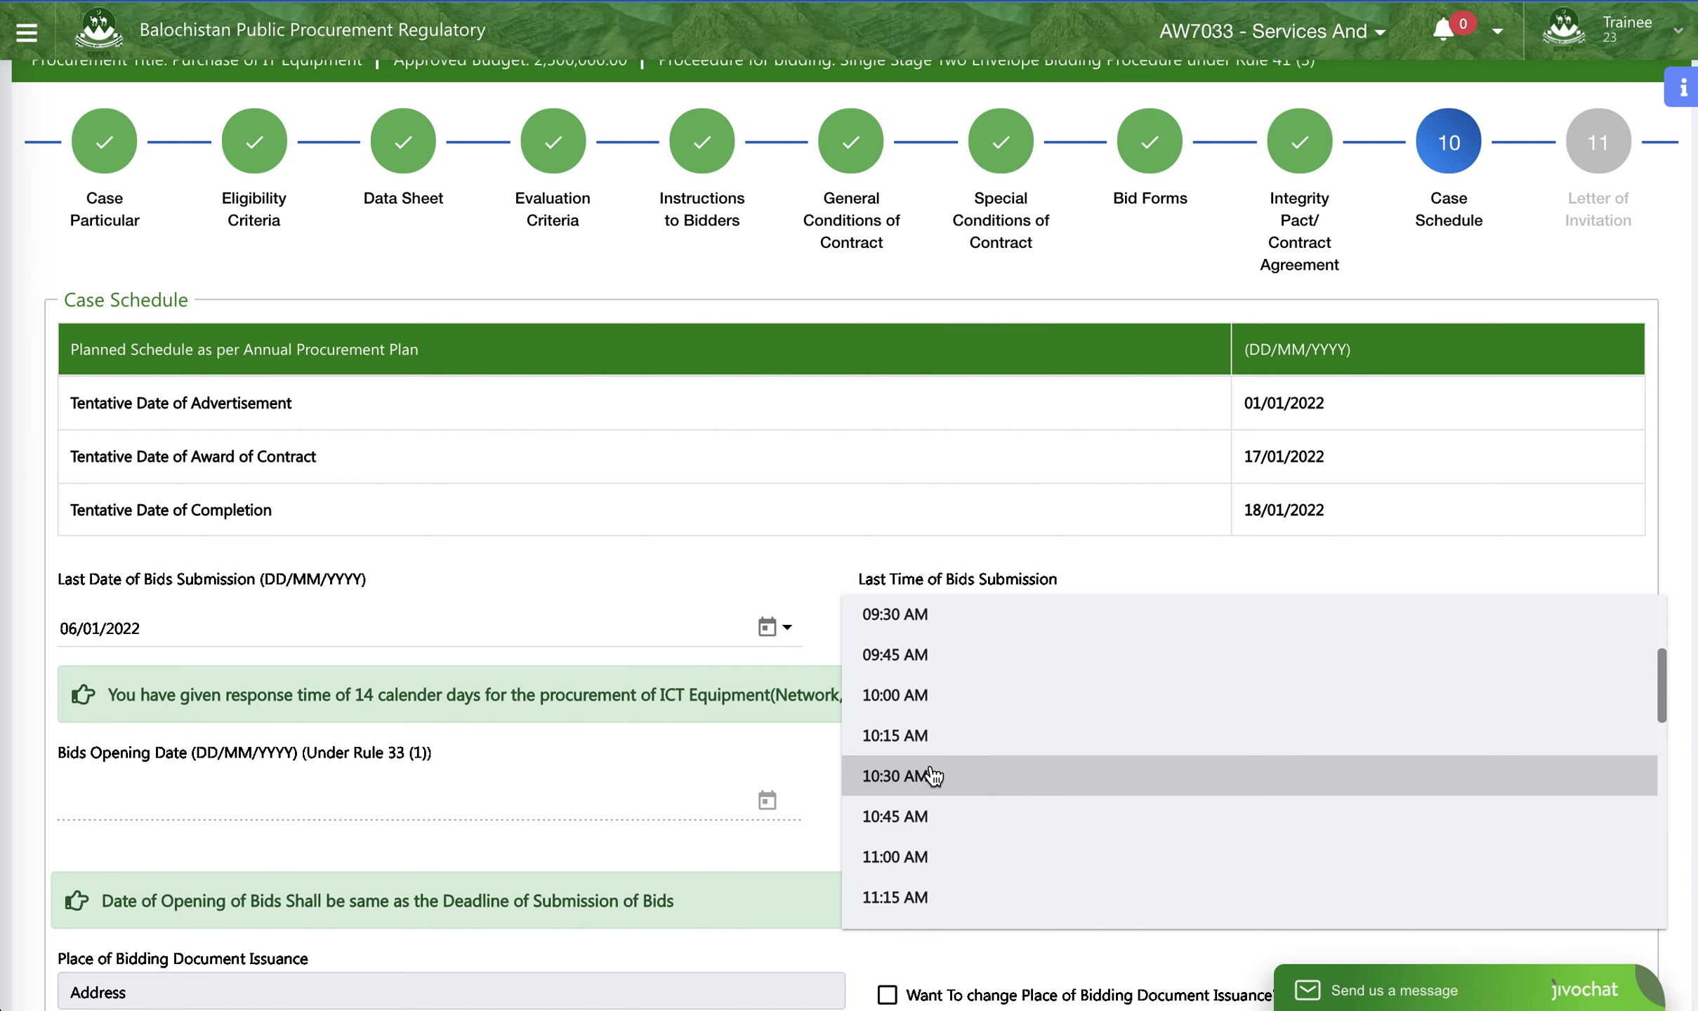
scroll(284, 660, "down", 1)
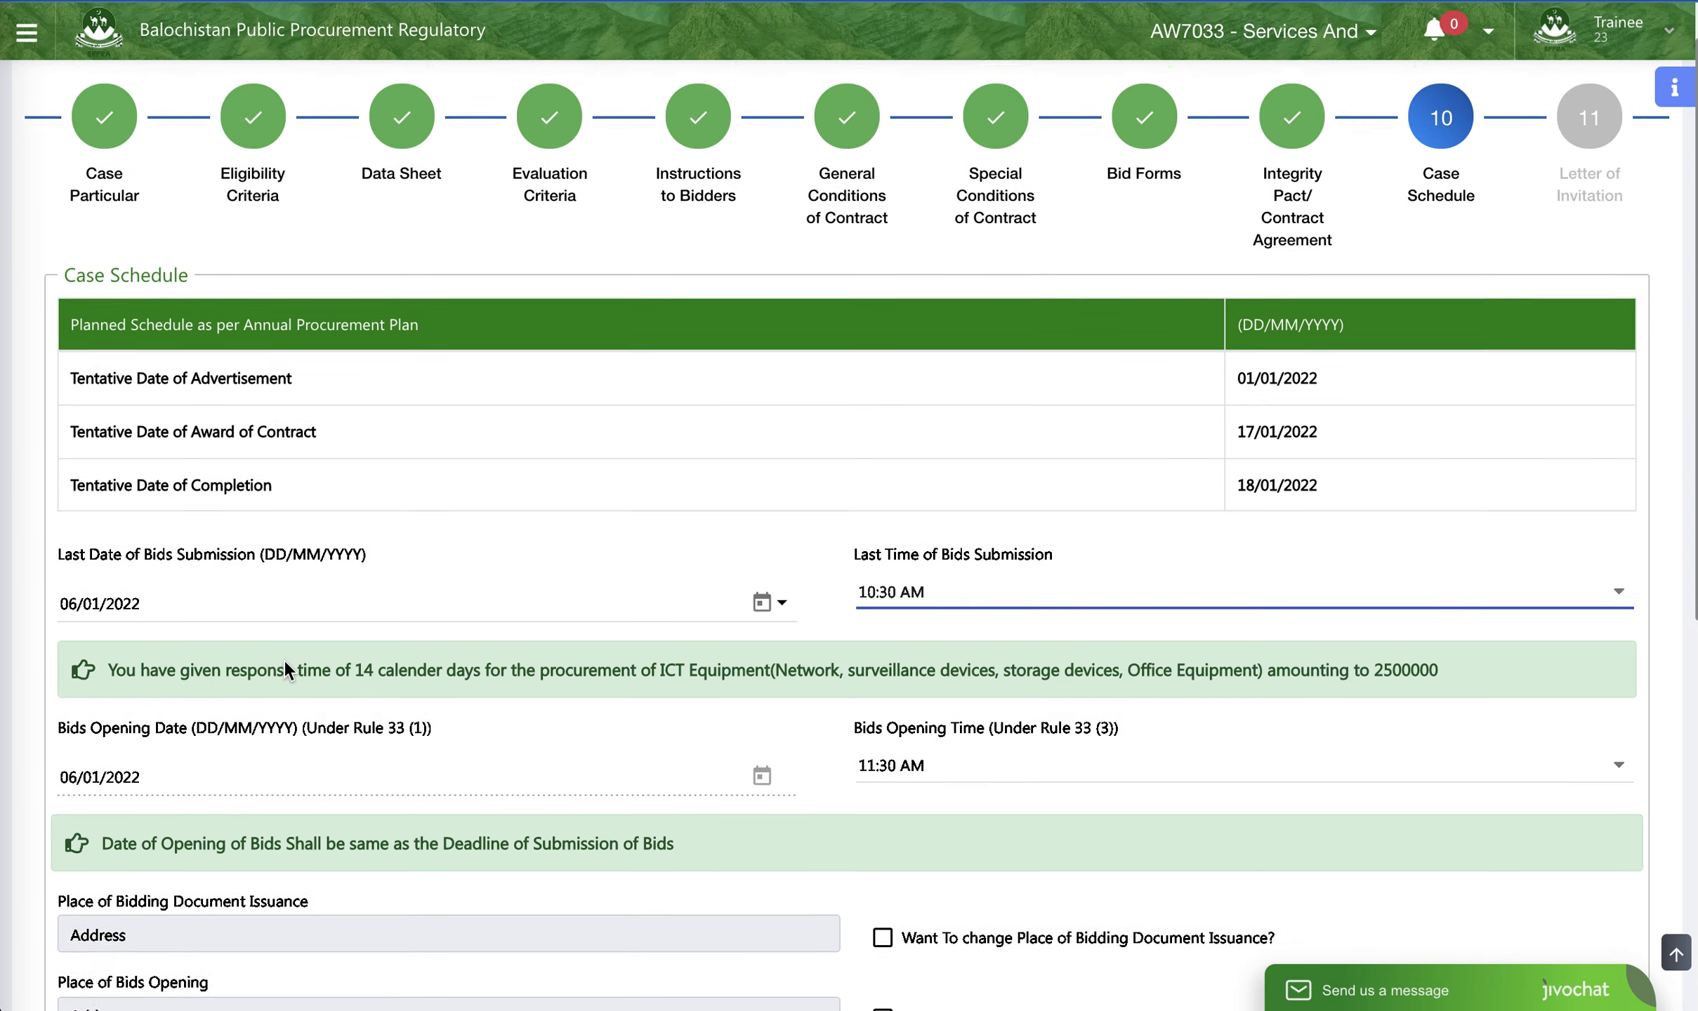
- Review the bids opening details and places, and try unlocking the Place of Bidding Document Issuance before locking it again
scroll(256, 746, "down", 4)
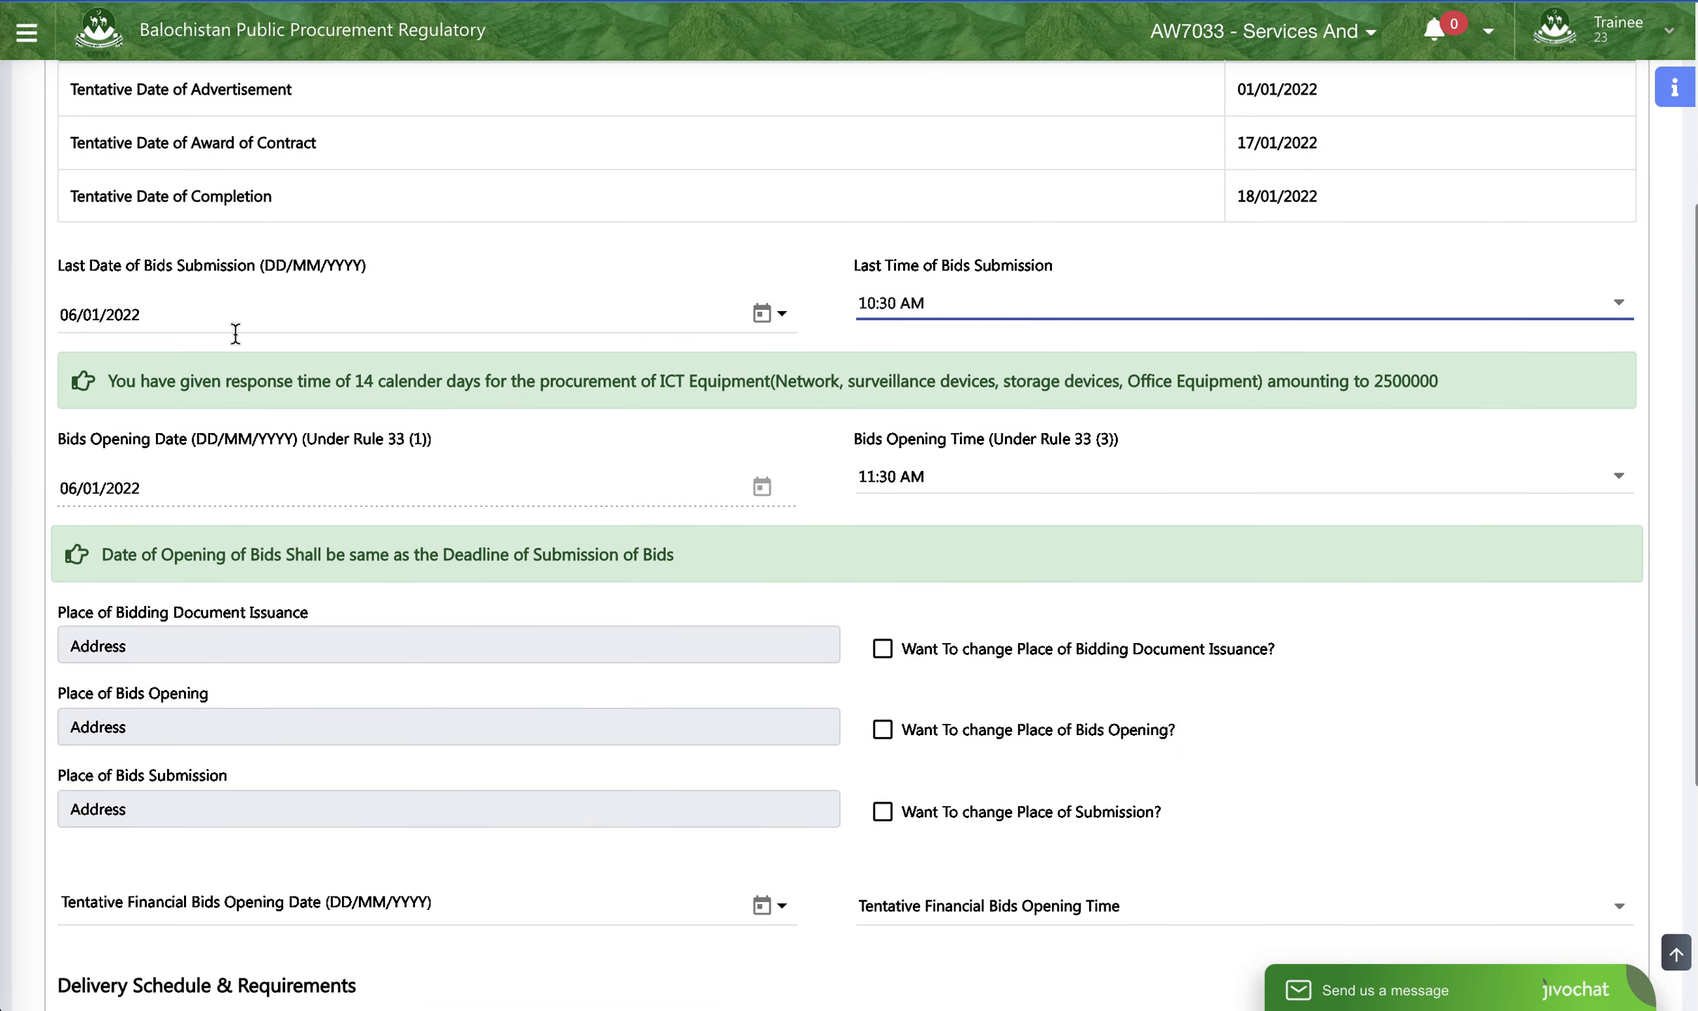
left_click(412, 479)
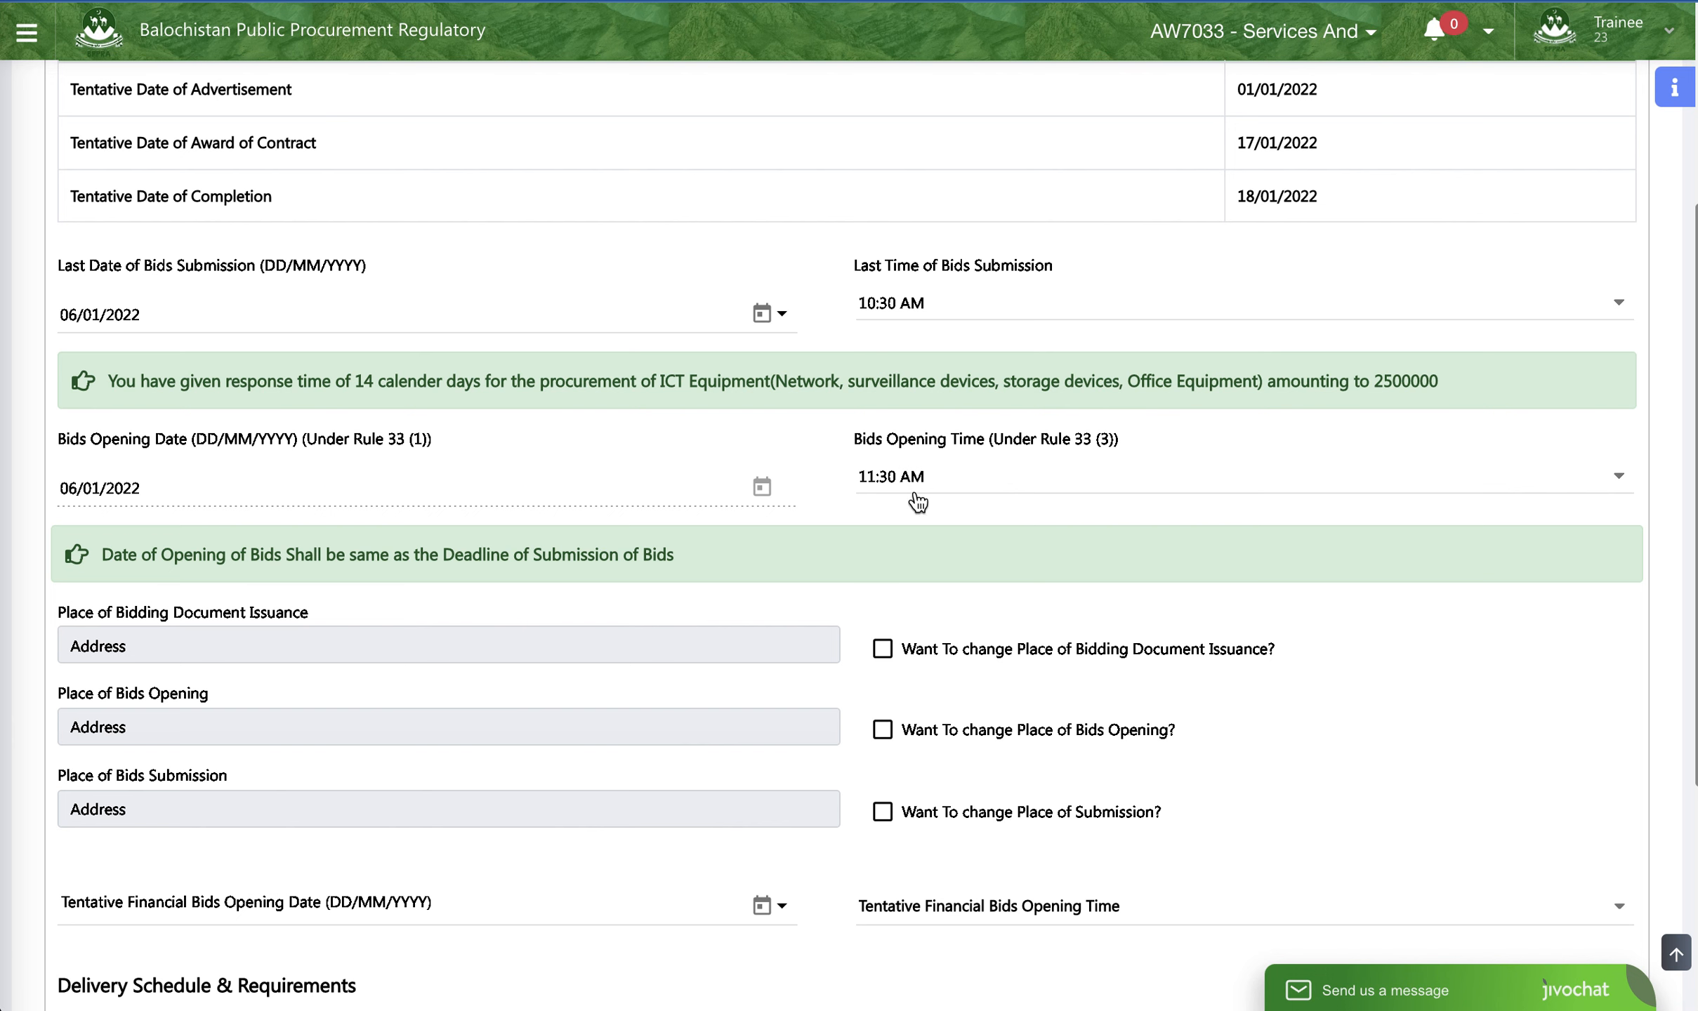
scroll(925, 500, "down", 1)
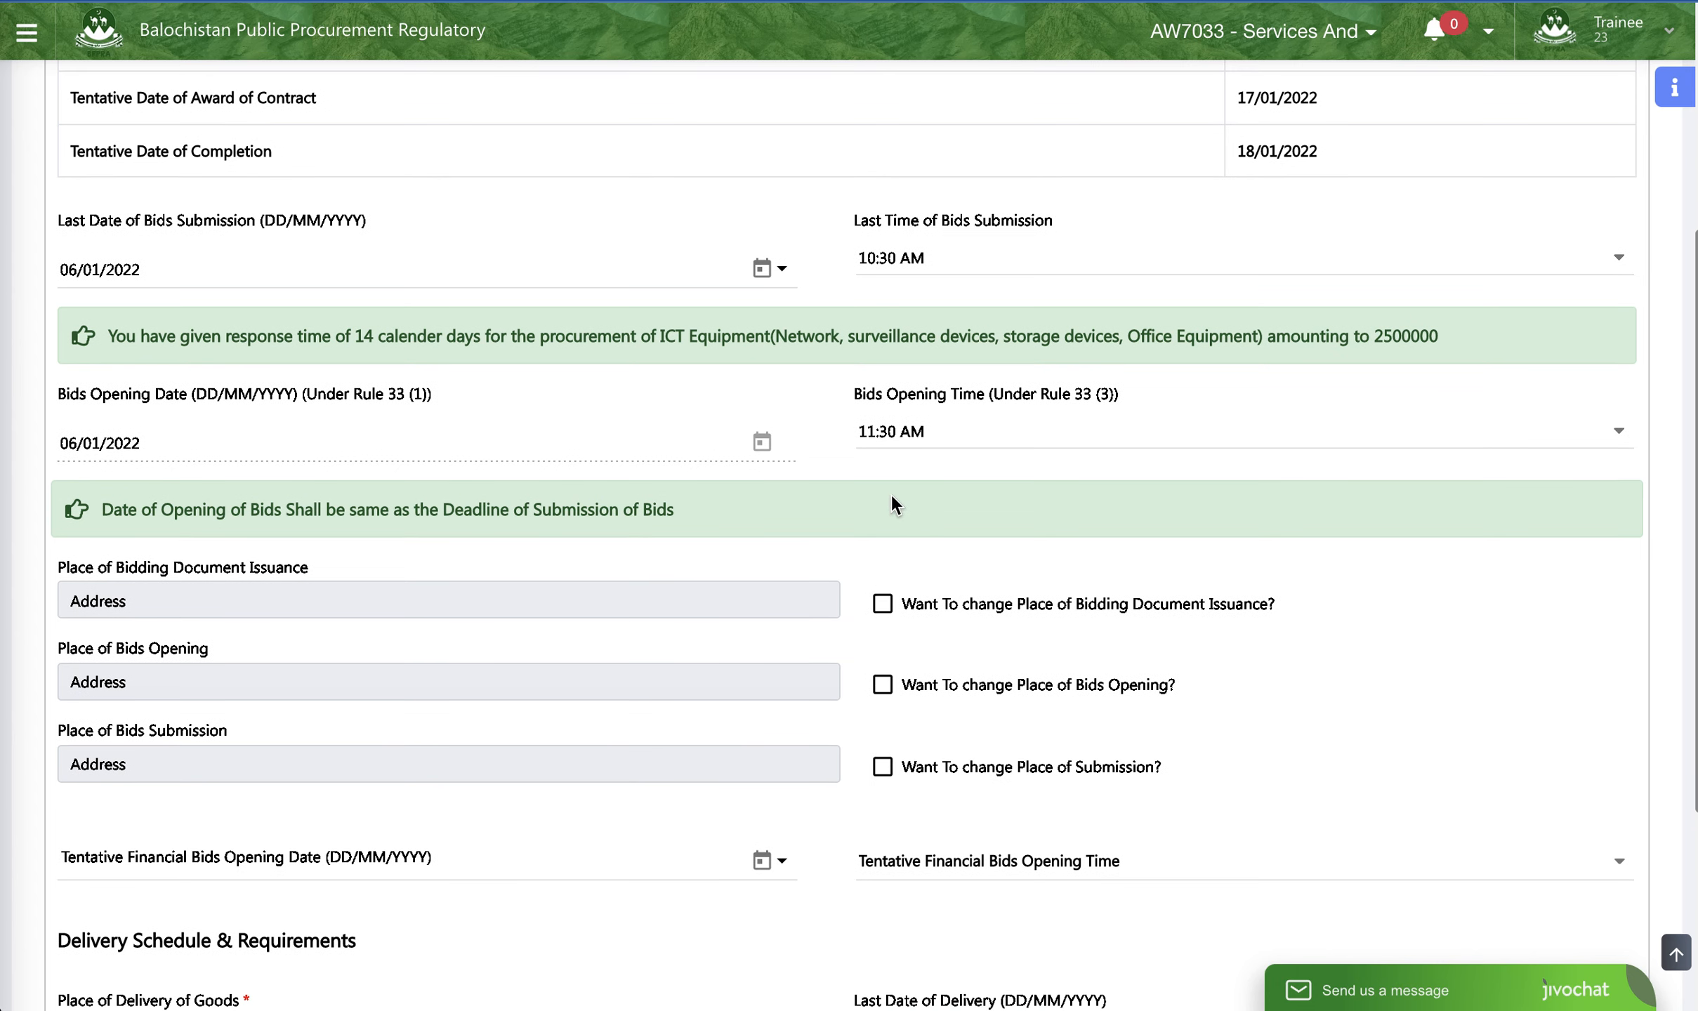
scroll(801, 499, "down", 1)
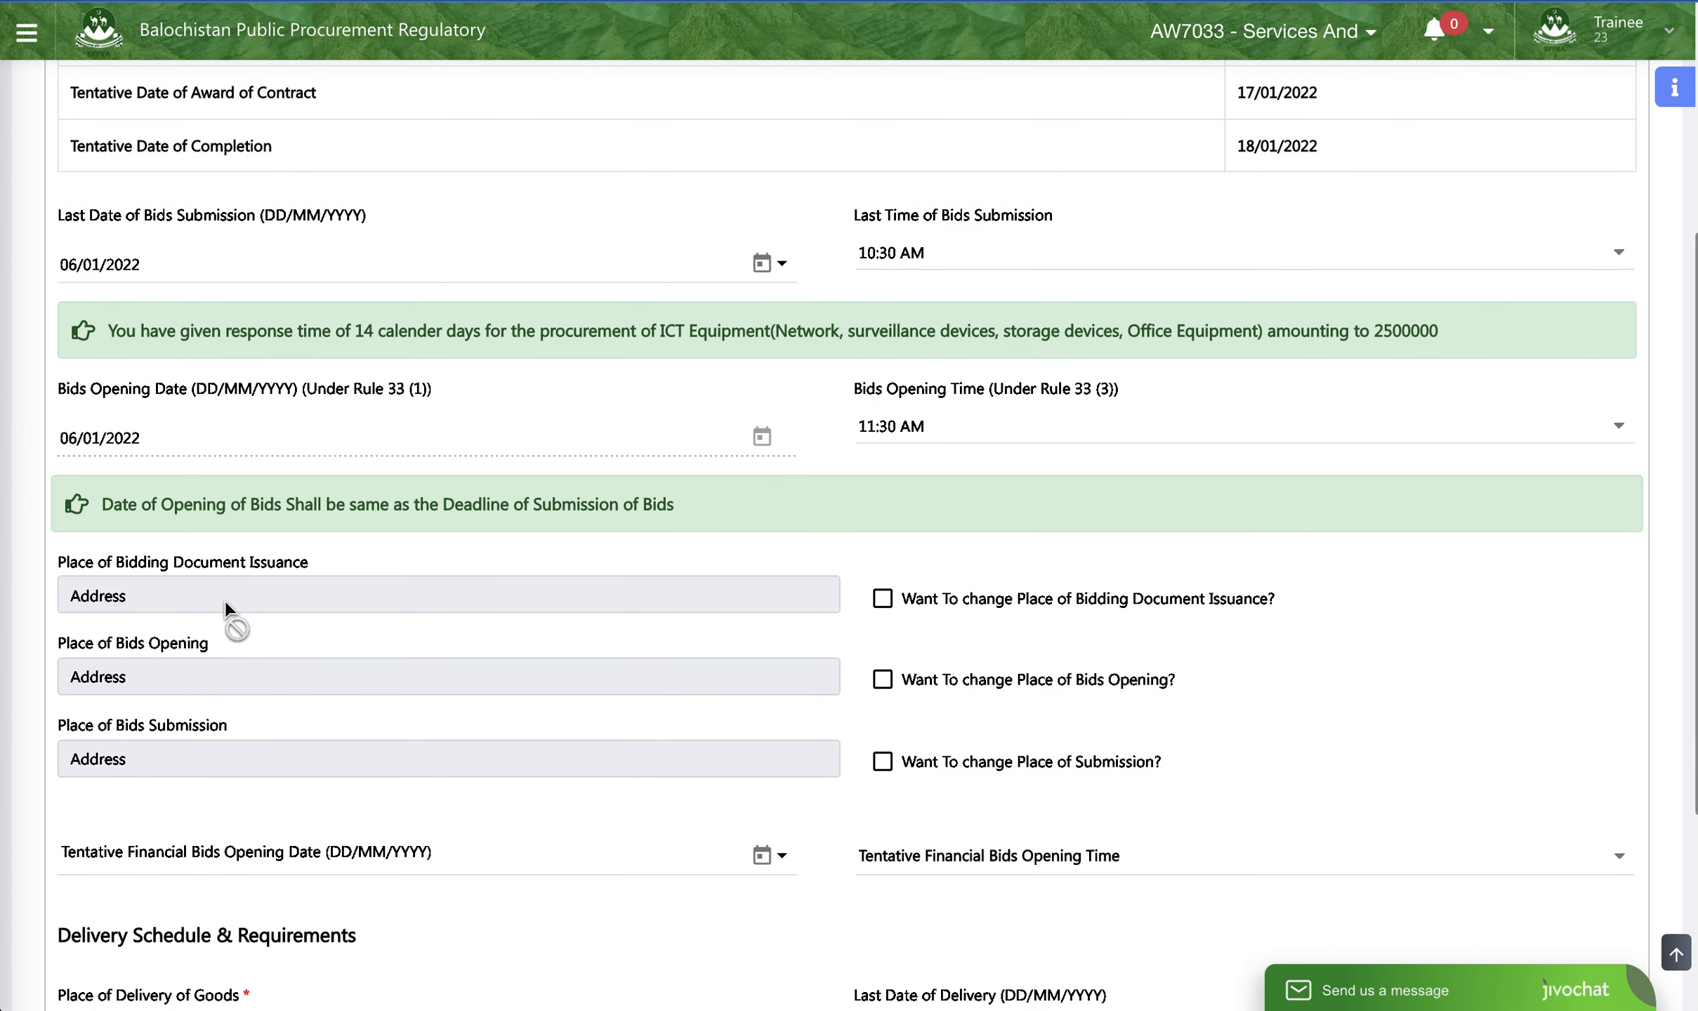
scroll(228, 599, "down", 5)
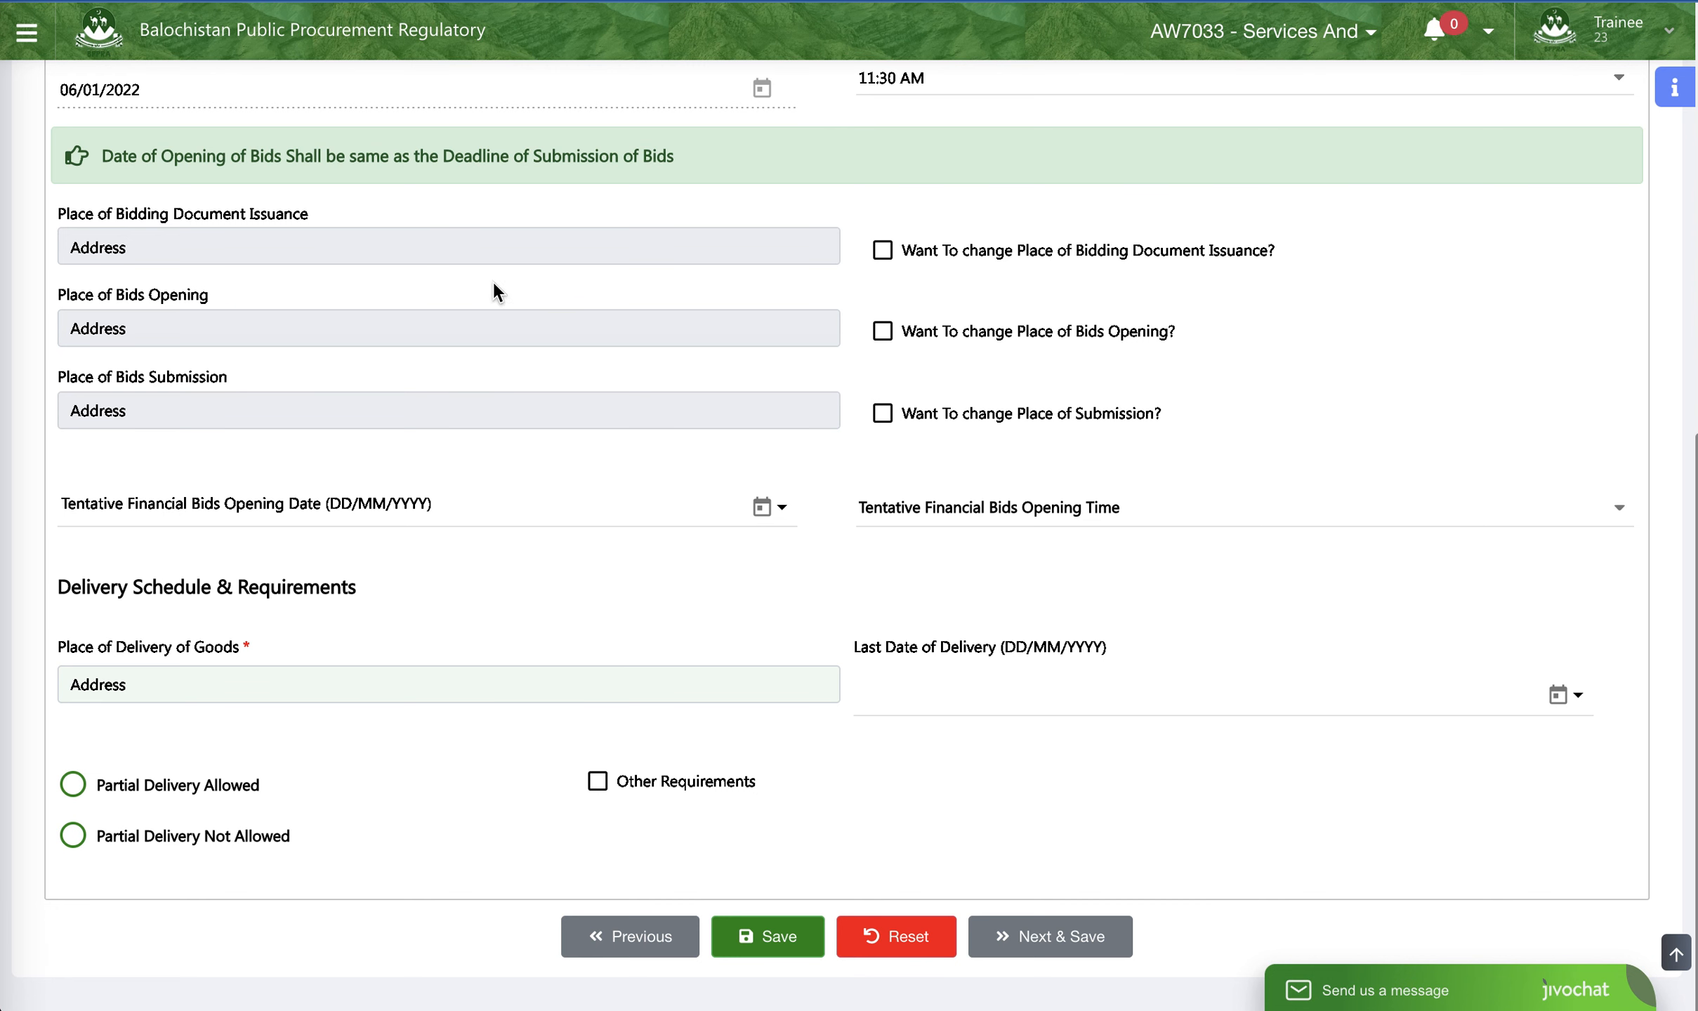
scroll(494, 285, "up", 3)
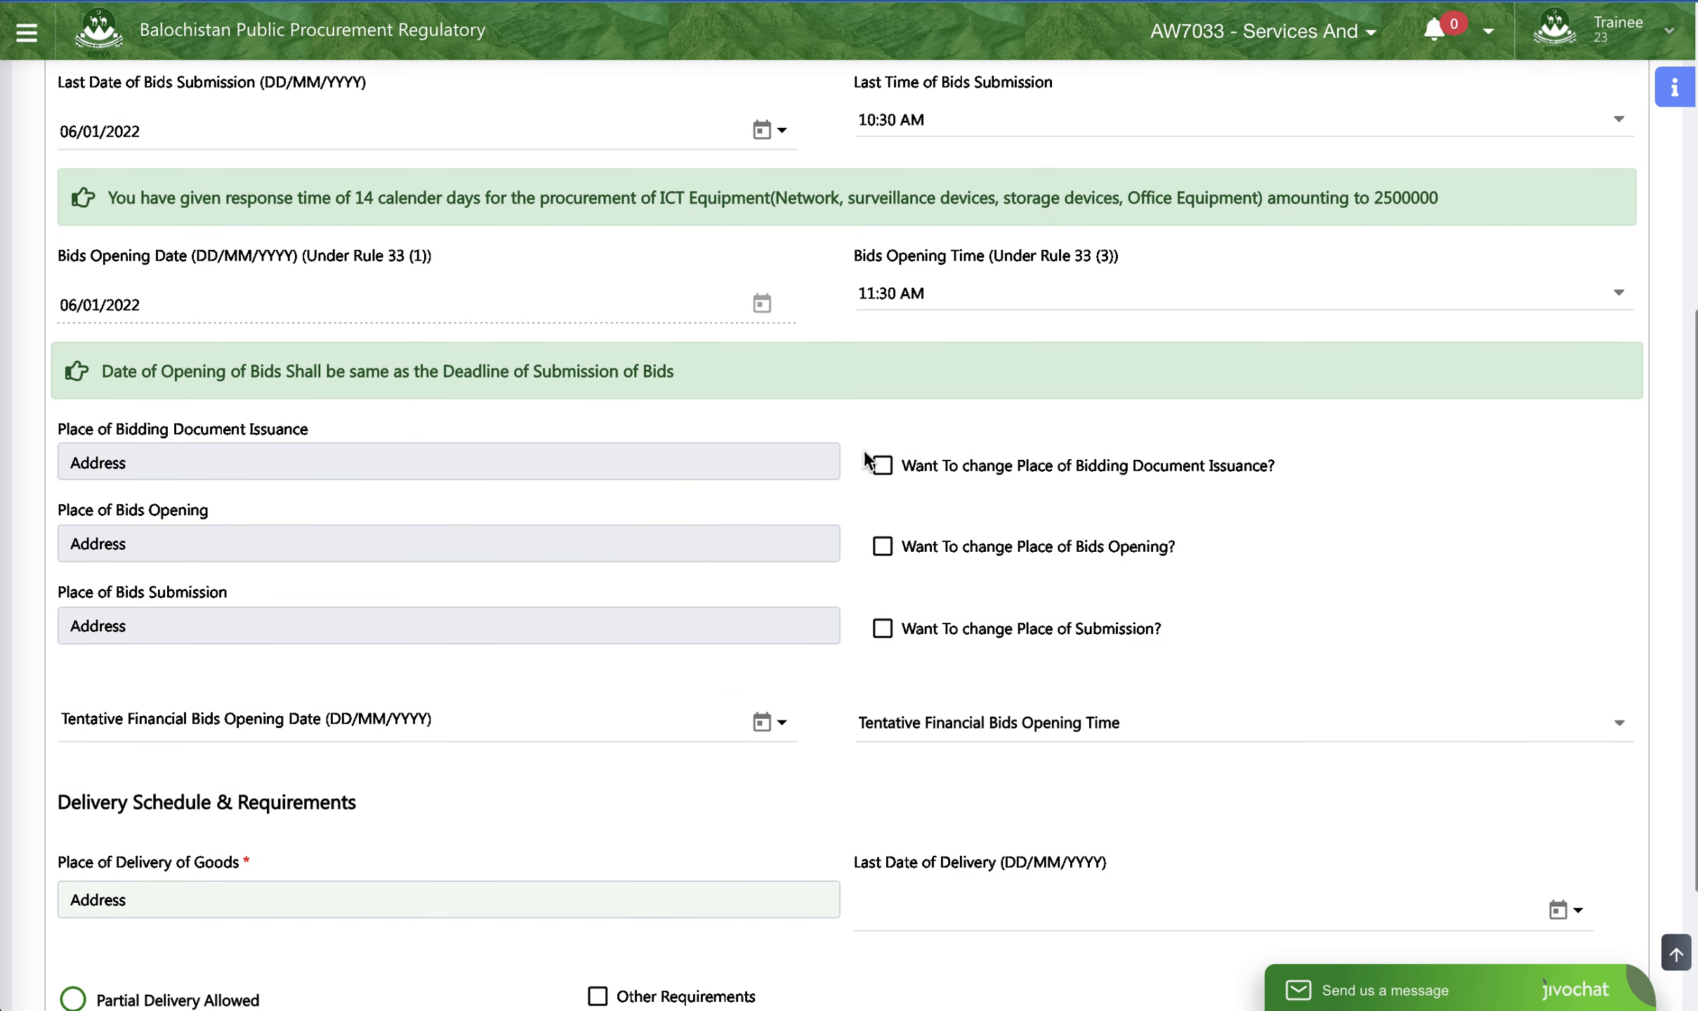
left_click(883, 466)
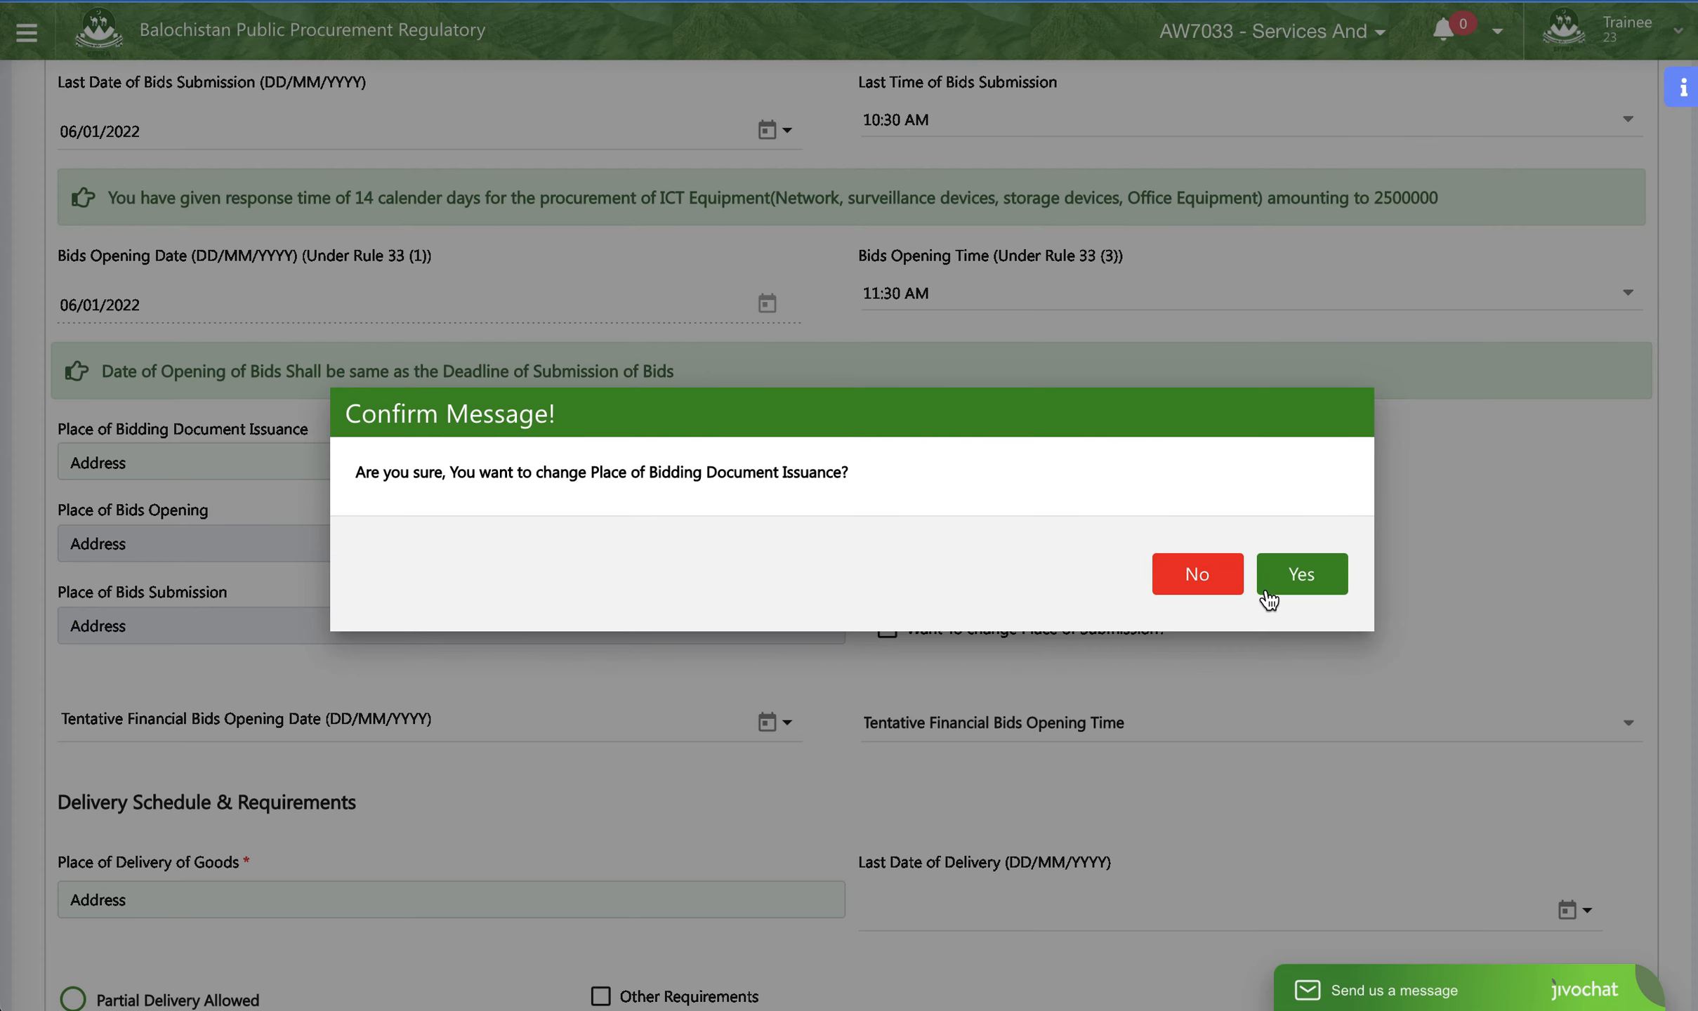
left_click(1330, 585)
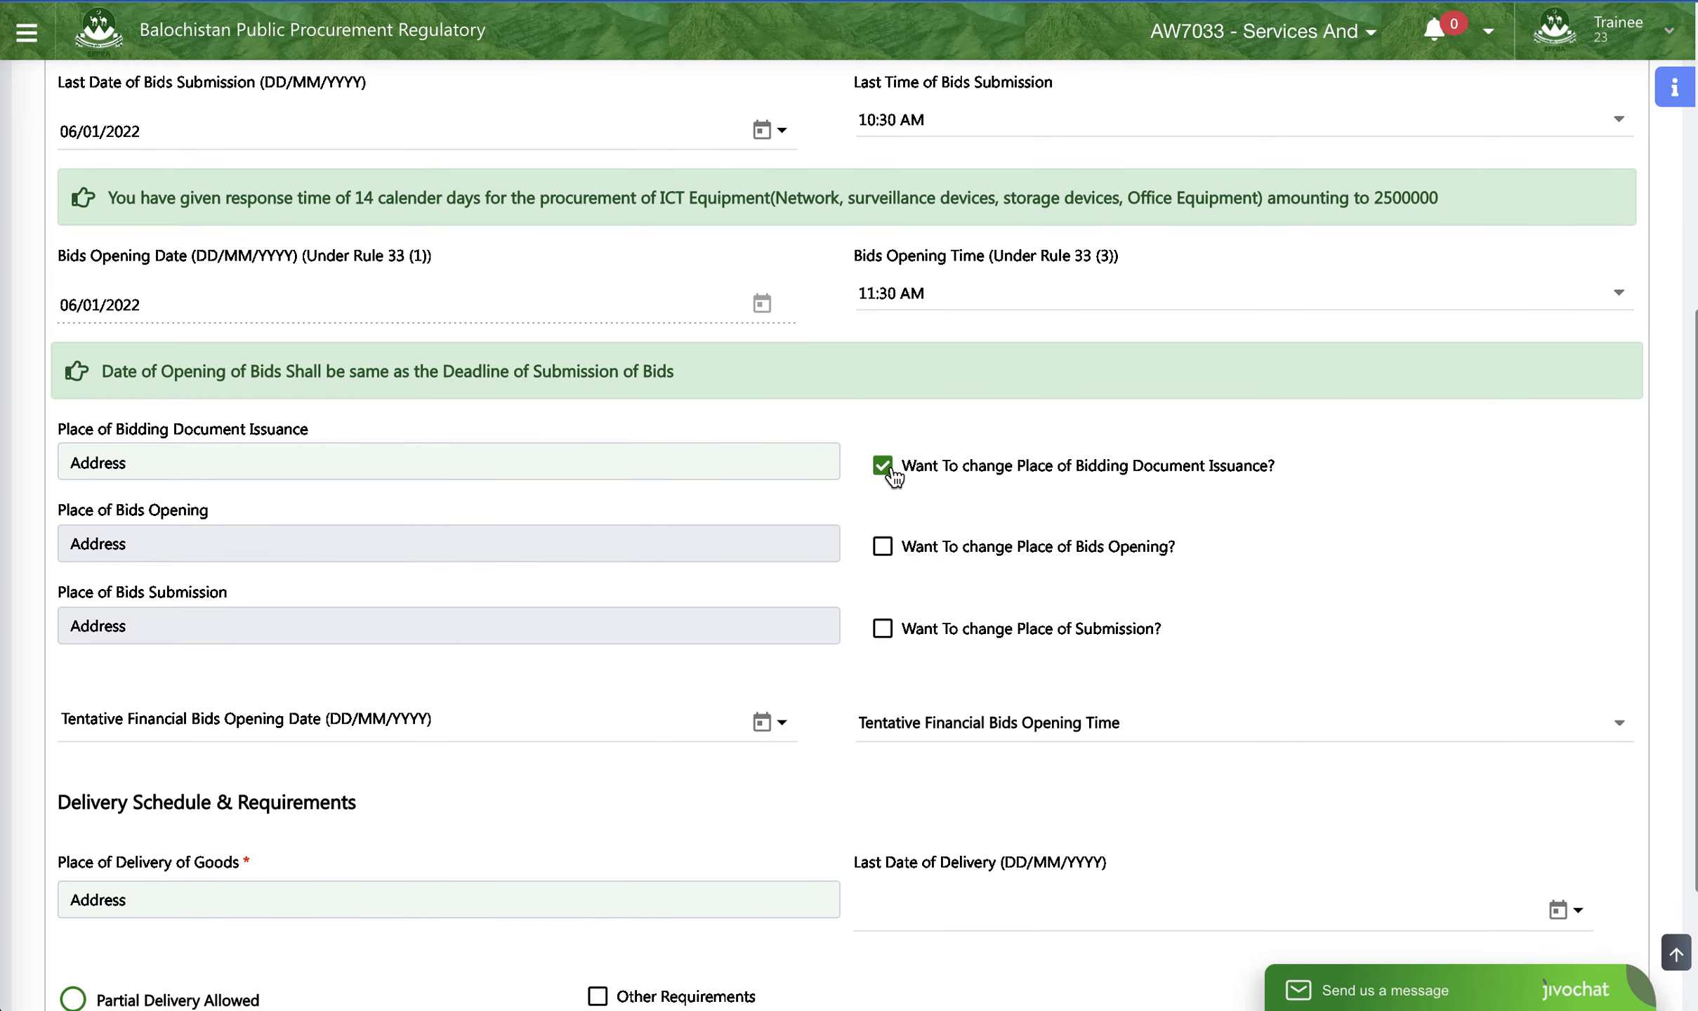
left_click(882, 467)
left_click(1183, 571)
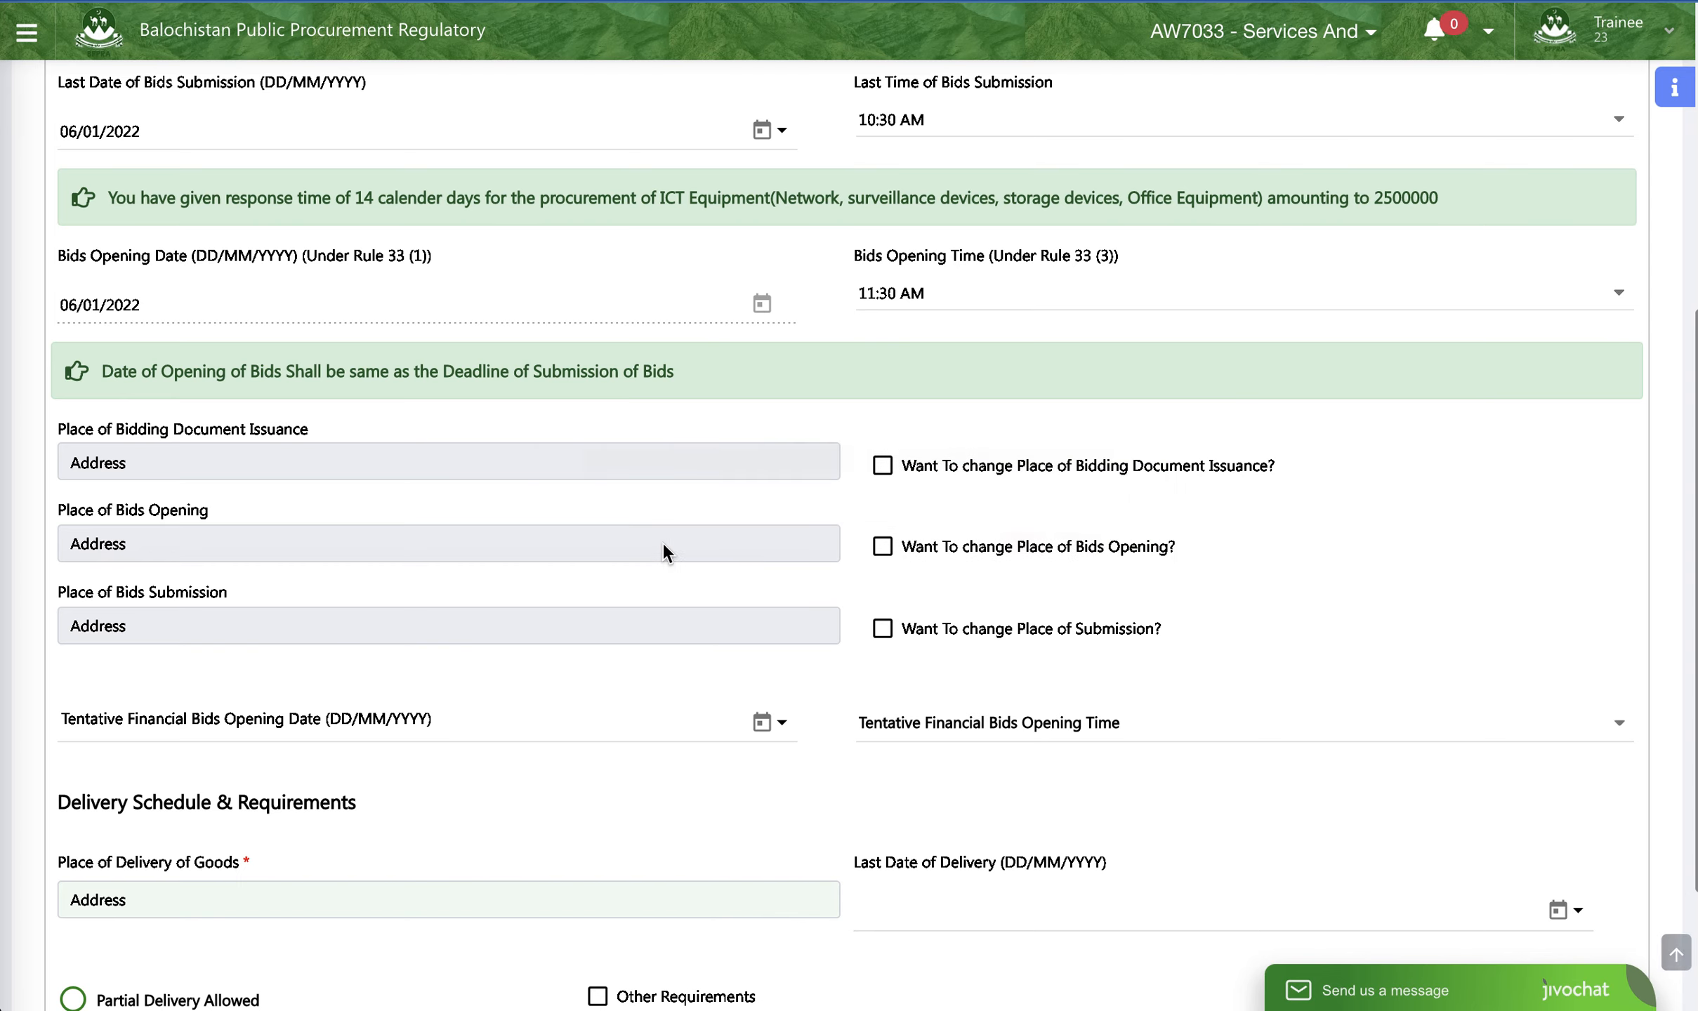
- Set the Tentative Financial Bids Opening Date to 06/01/2022 and try 08:30 AM as the Tentative Financial Bids Opening Time
scroll(457, 393, "down", 3)
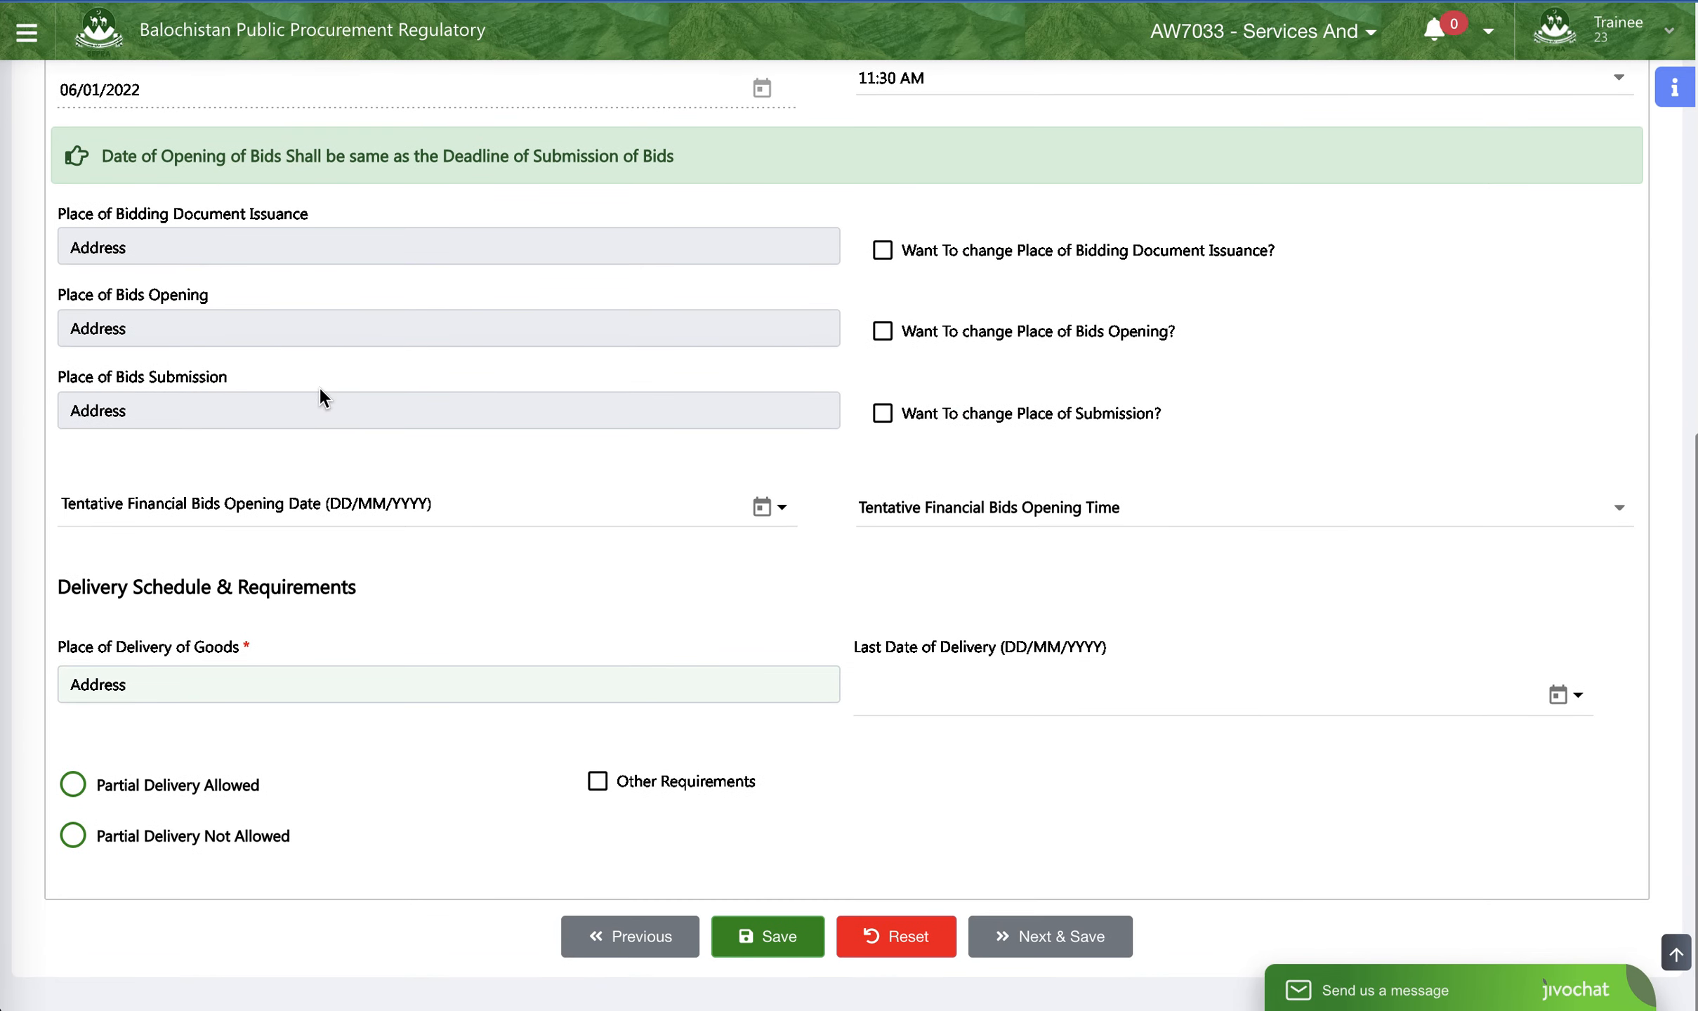
left_click(783, 517)
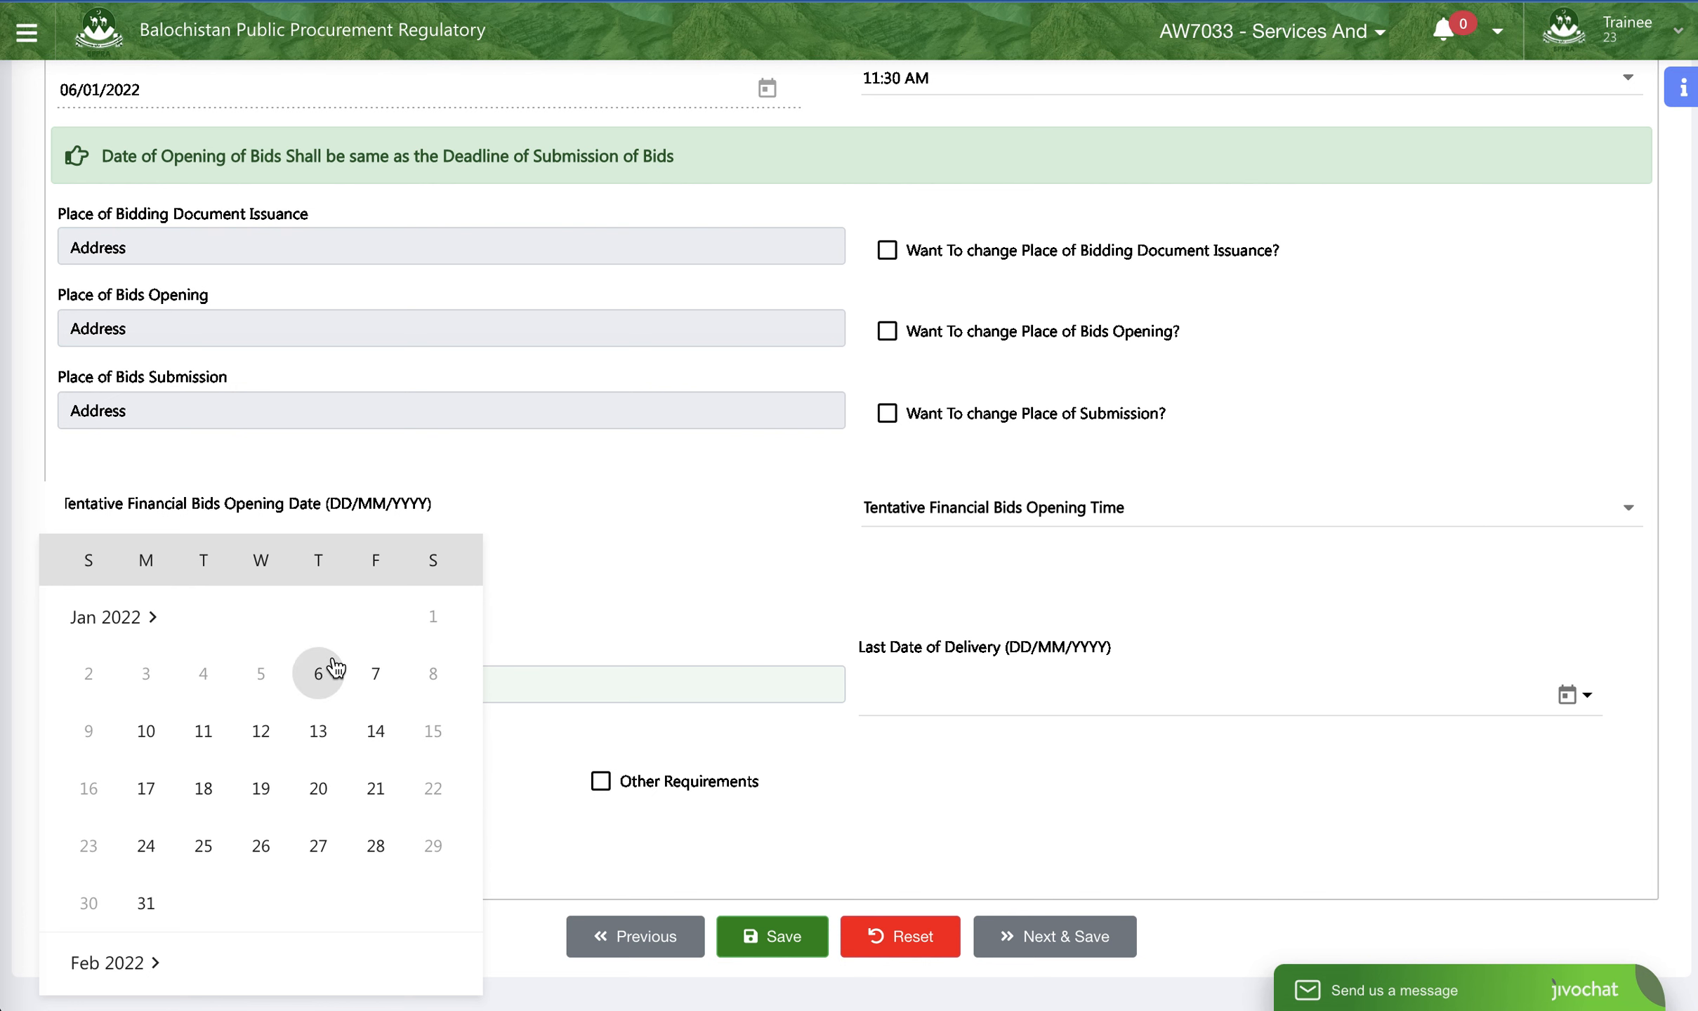
left_click(335, 667)
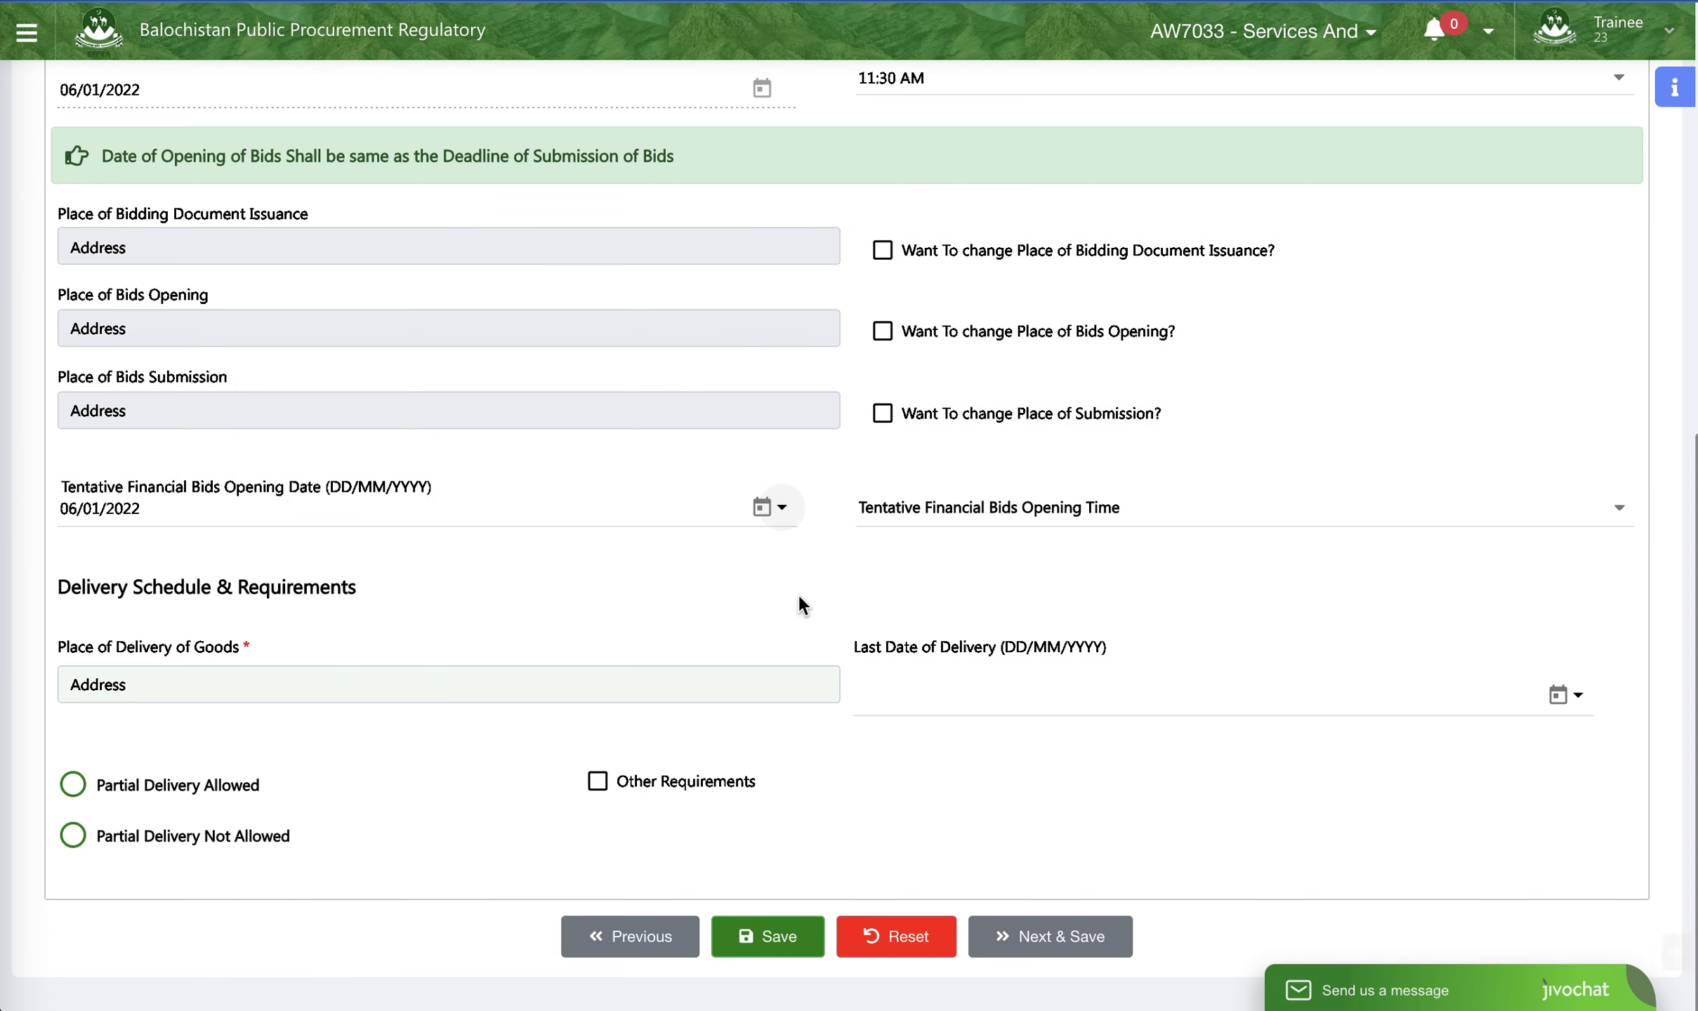
left_click(1069, 504)
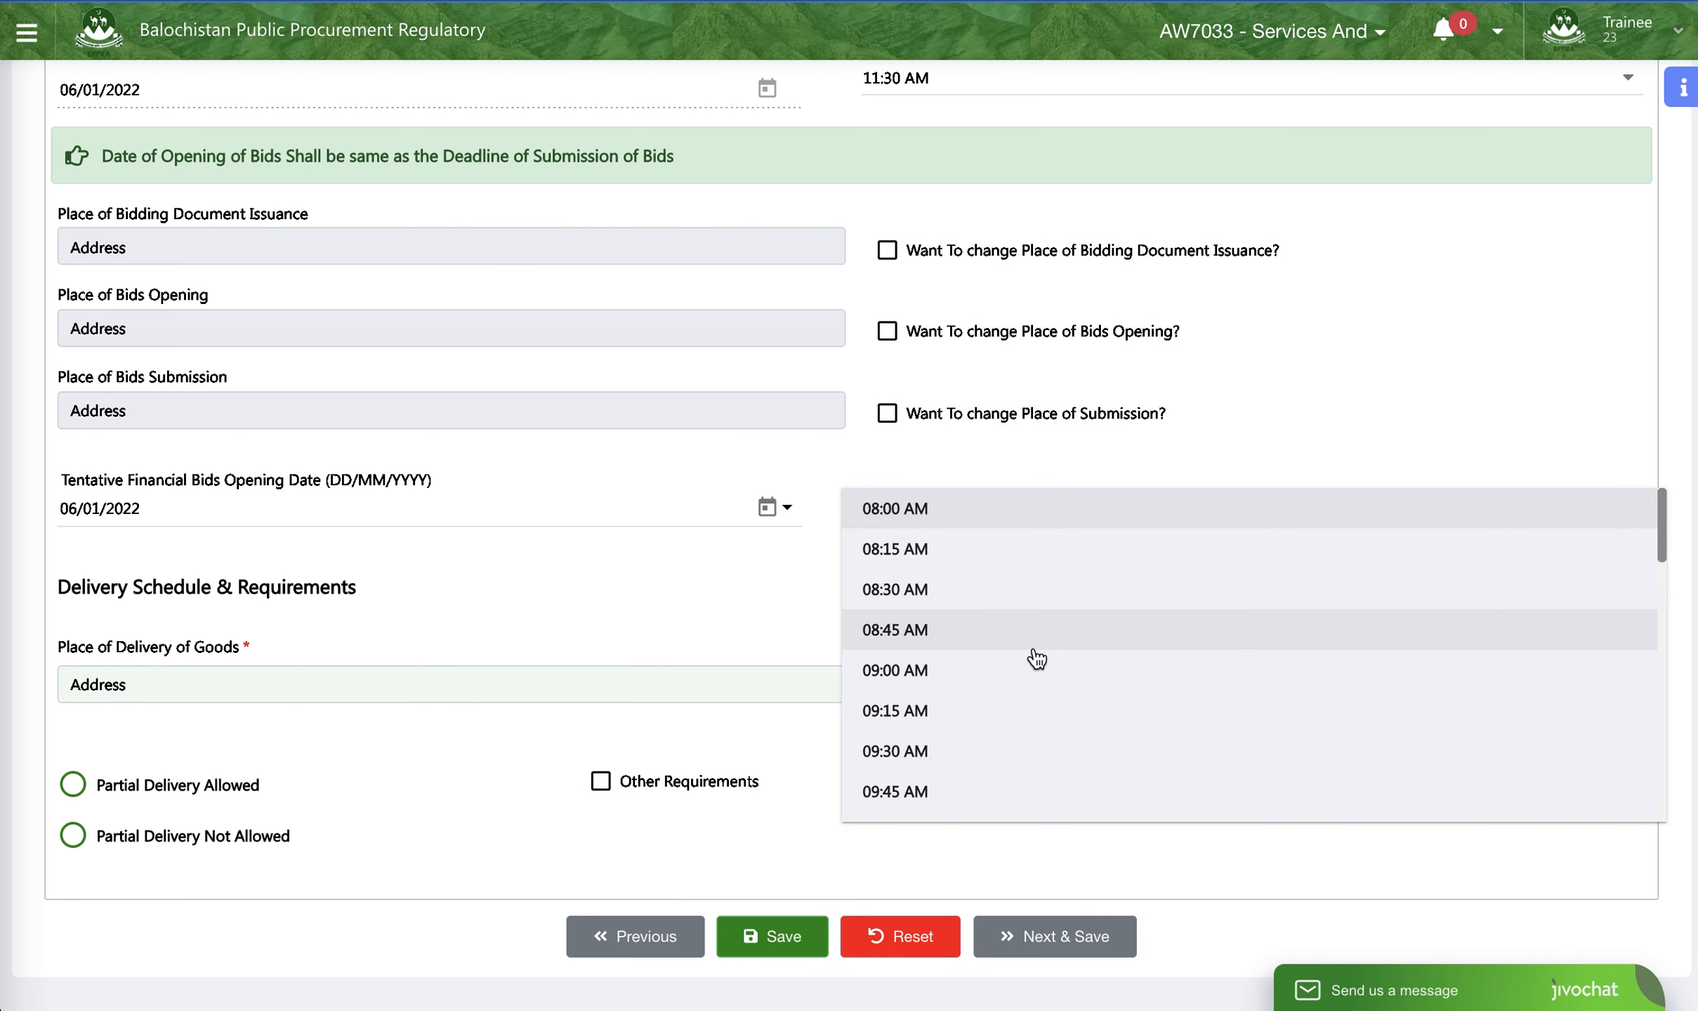
left_click(943, 594)
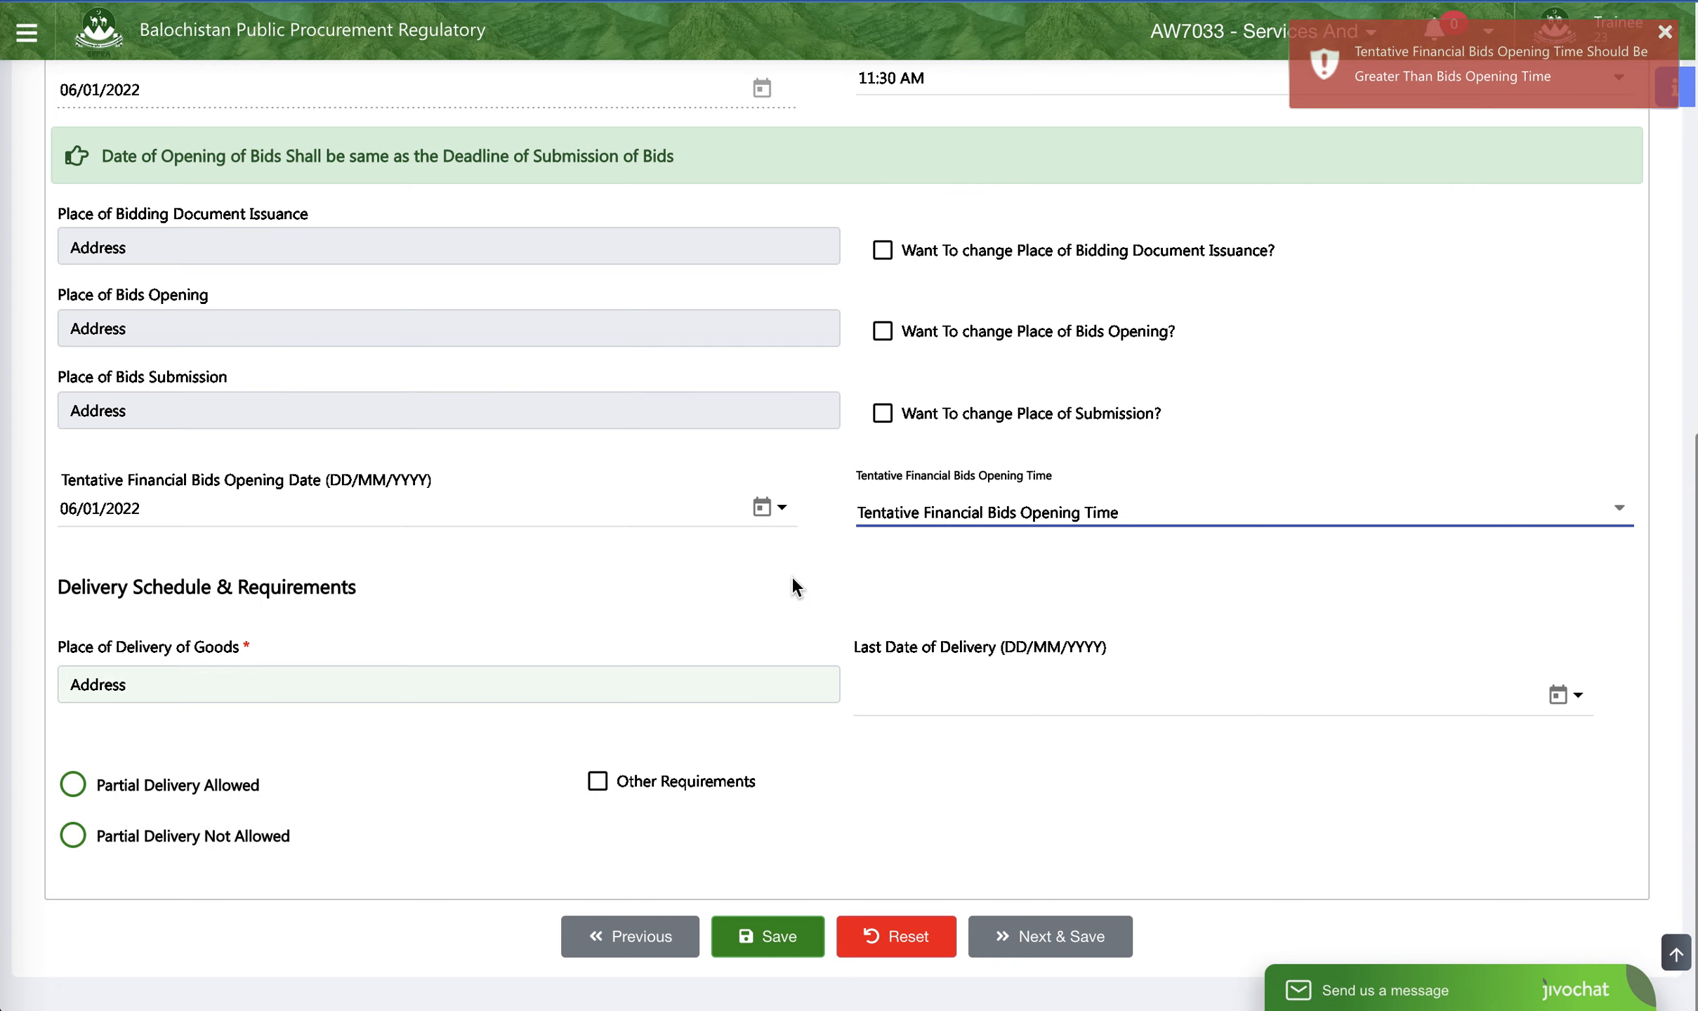
- Check the bids opening time and set the Tentative Financial Bids Opening Time to 11:45 AM
scroll(792, 573, "up", 10)
scroll(715, 643, "down", 6)
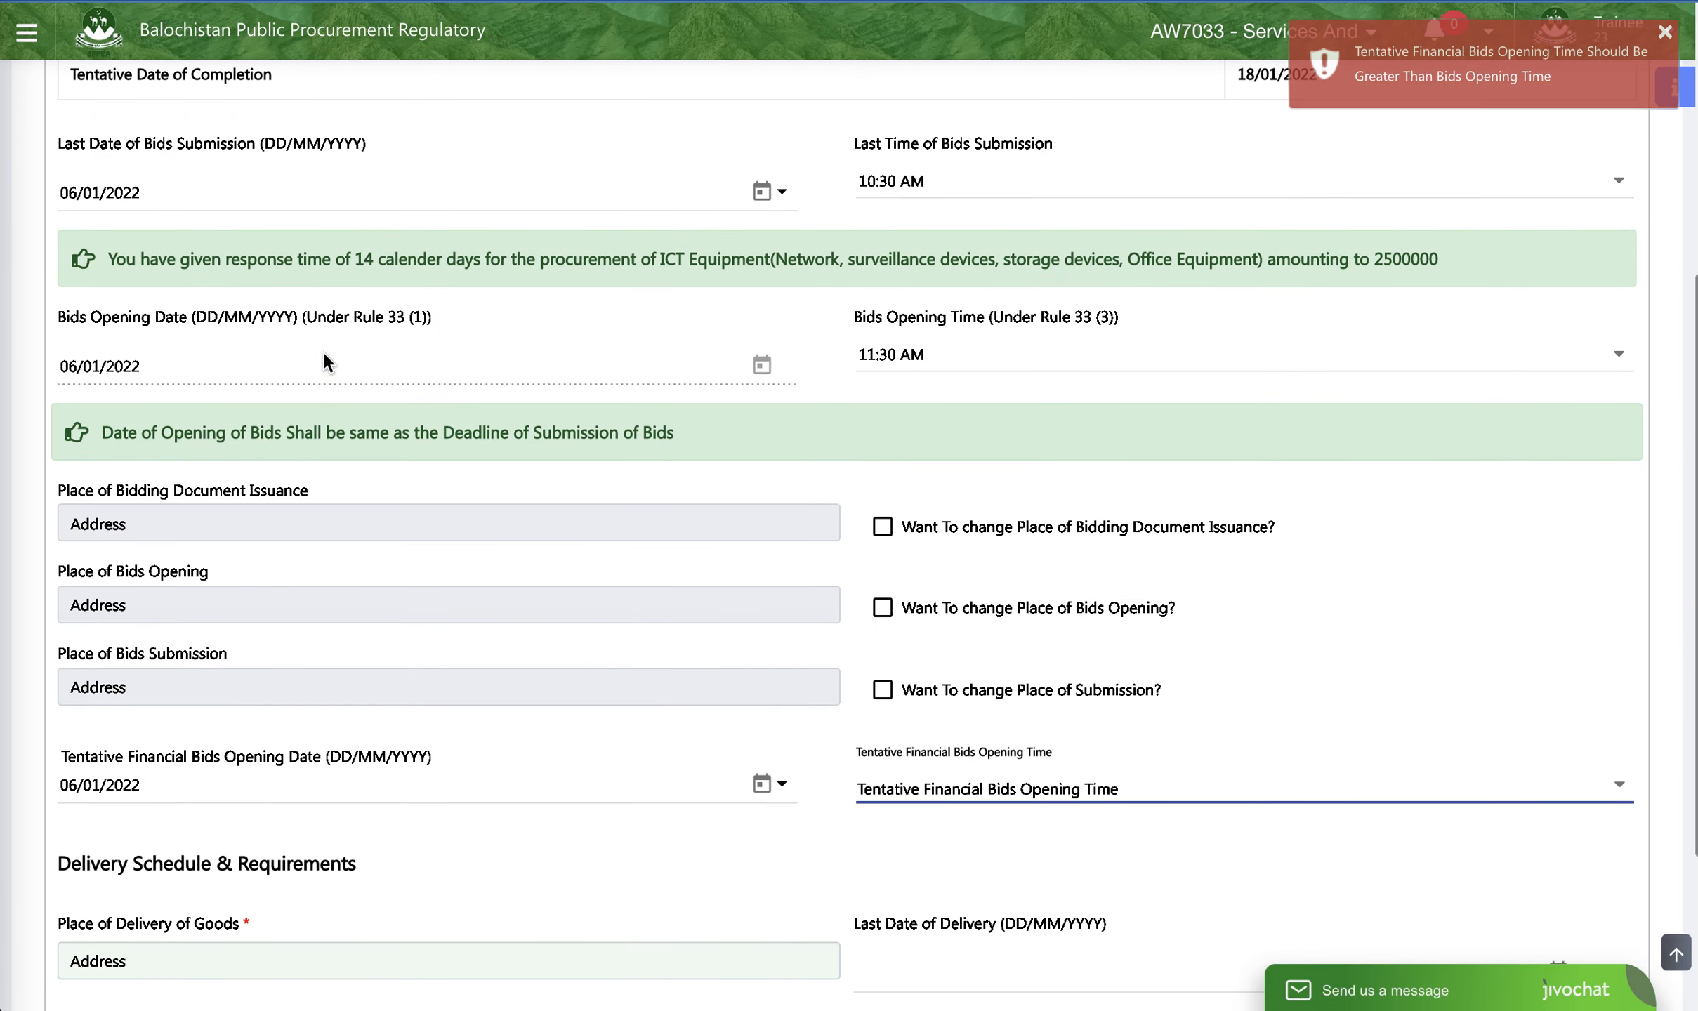
scroll(941, 743, "down", 3)
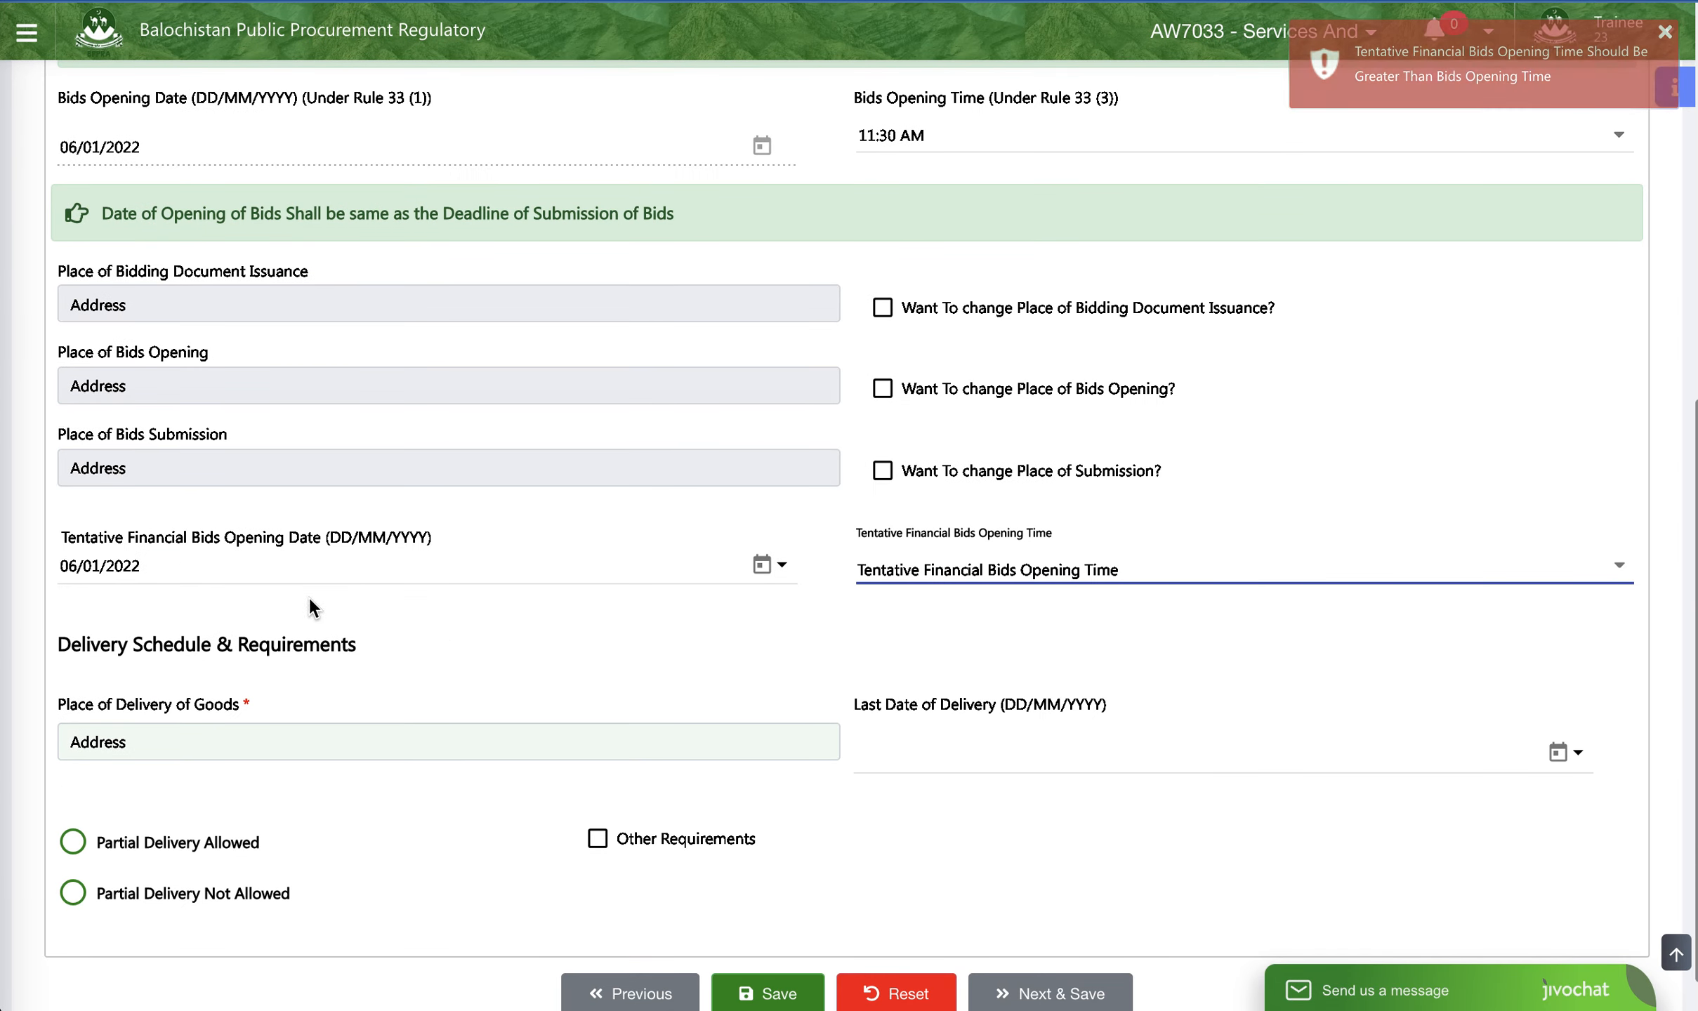
left_click(1159, 583)
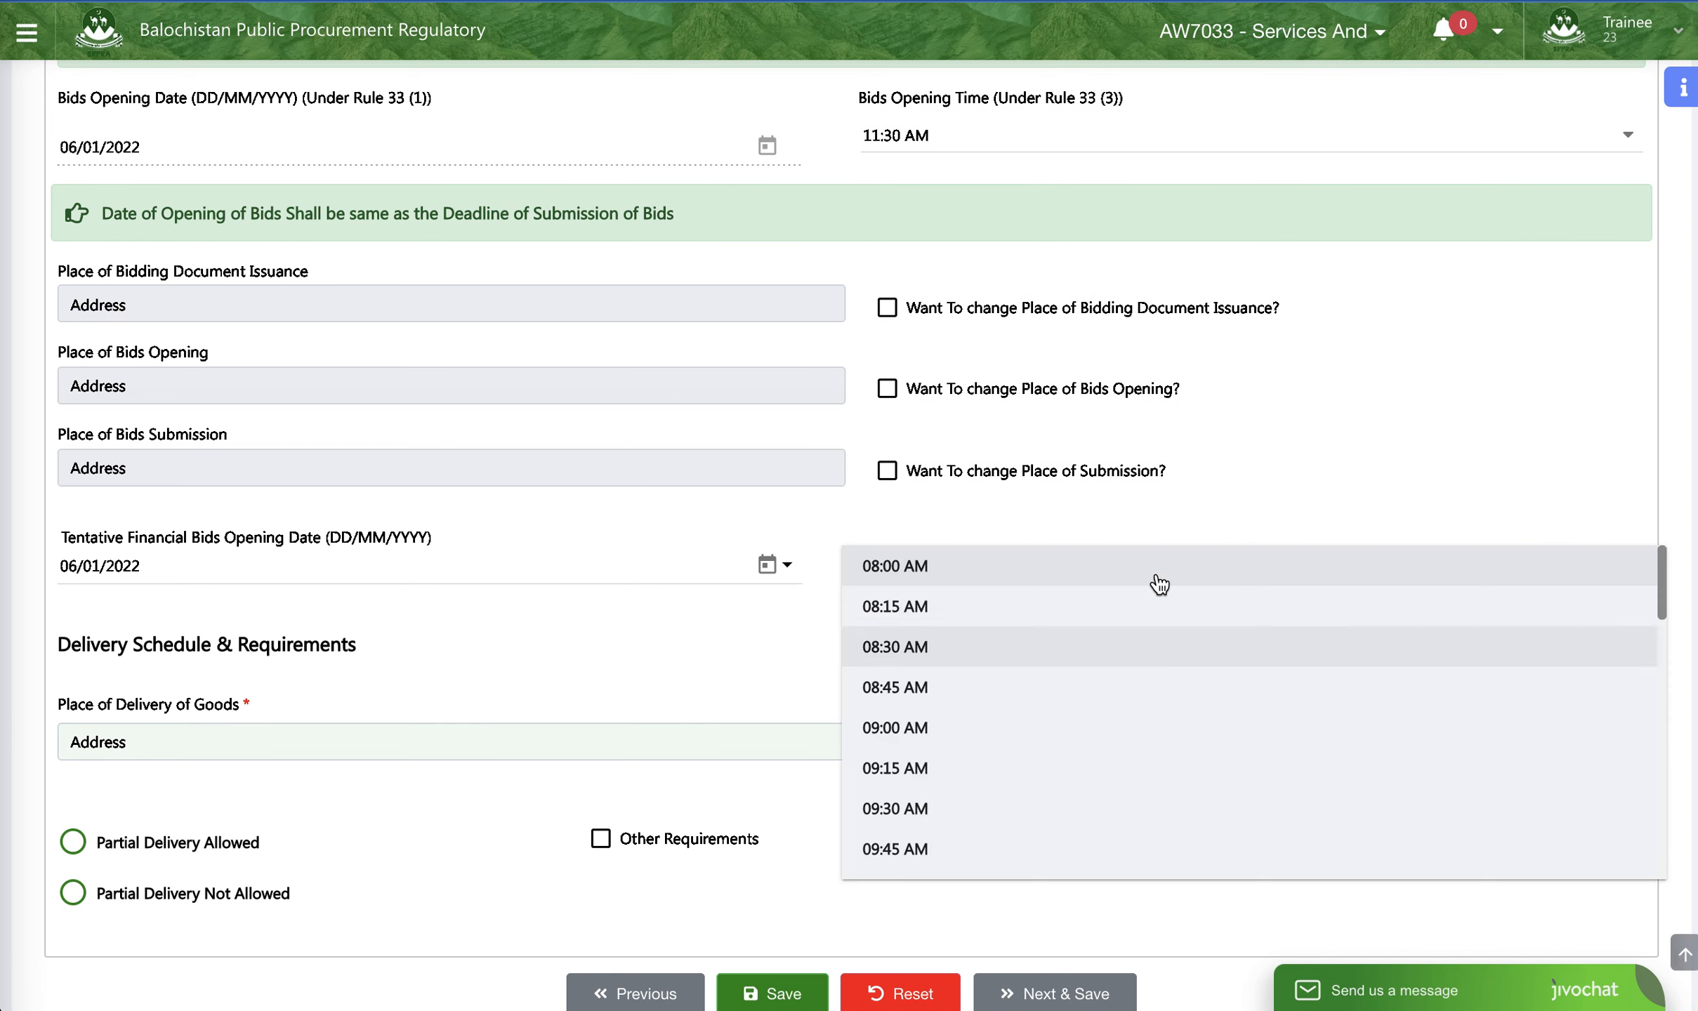
scroll(1075, 776, "down", 3)
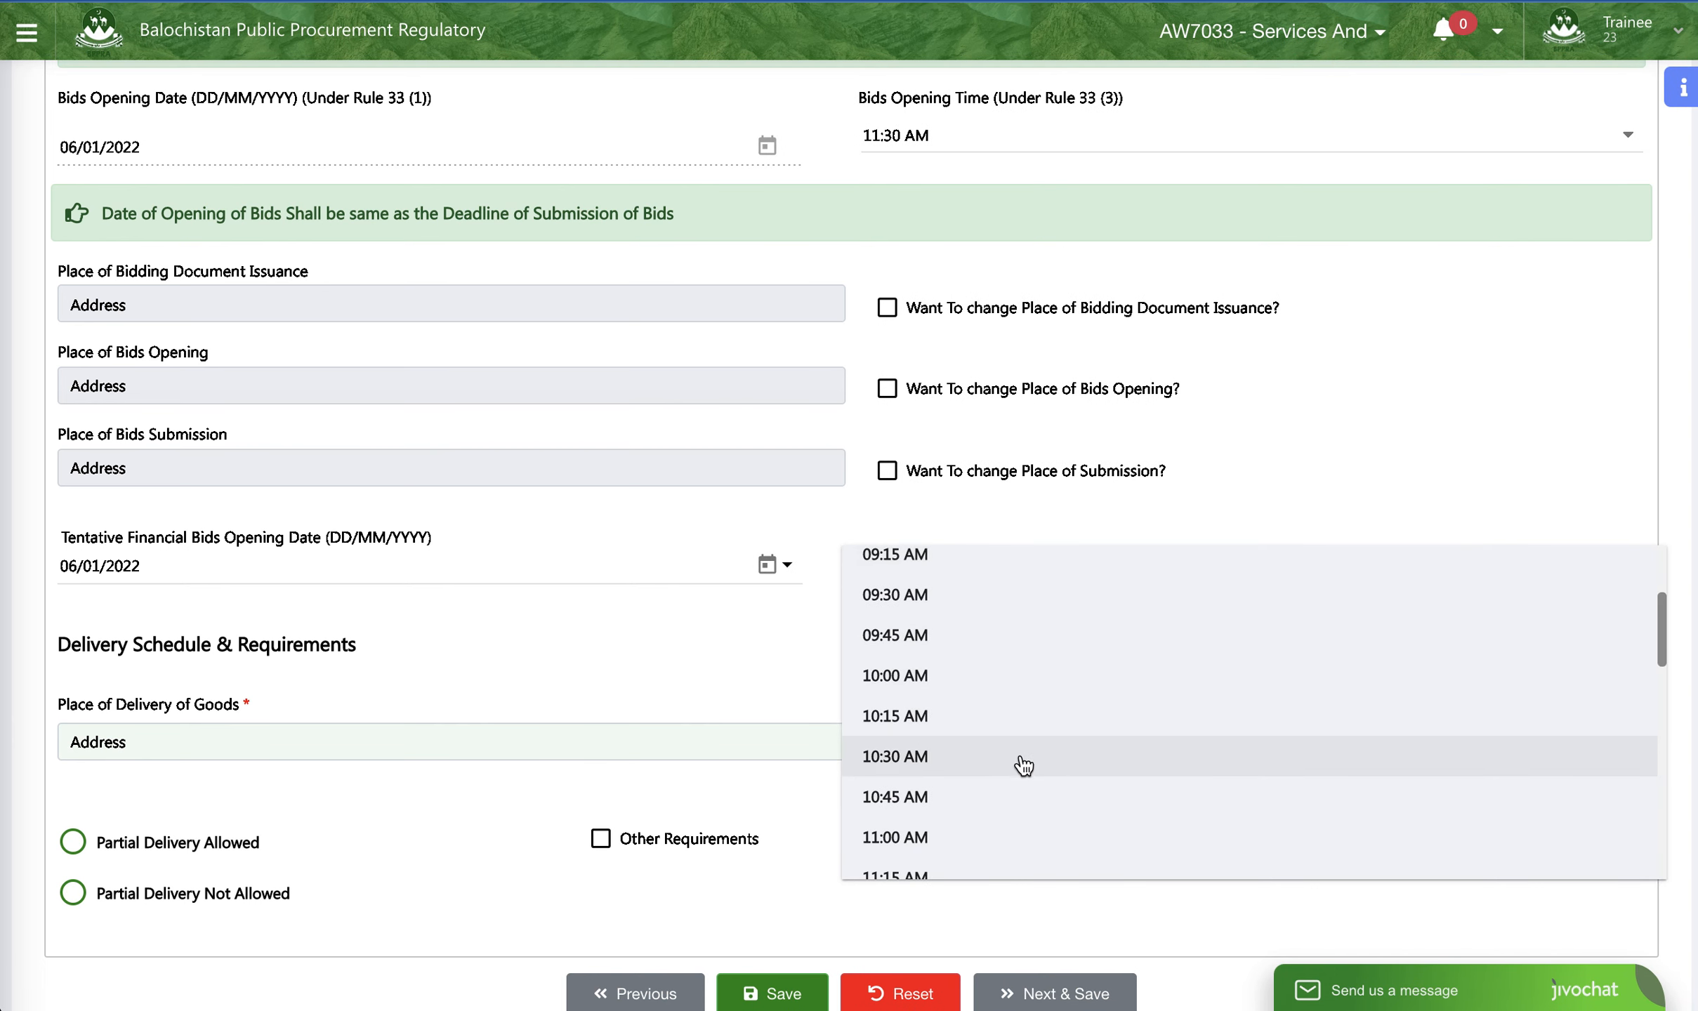
scroll(990, 821, "down", 5)
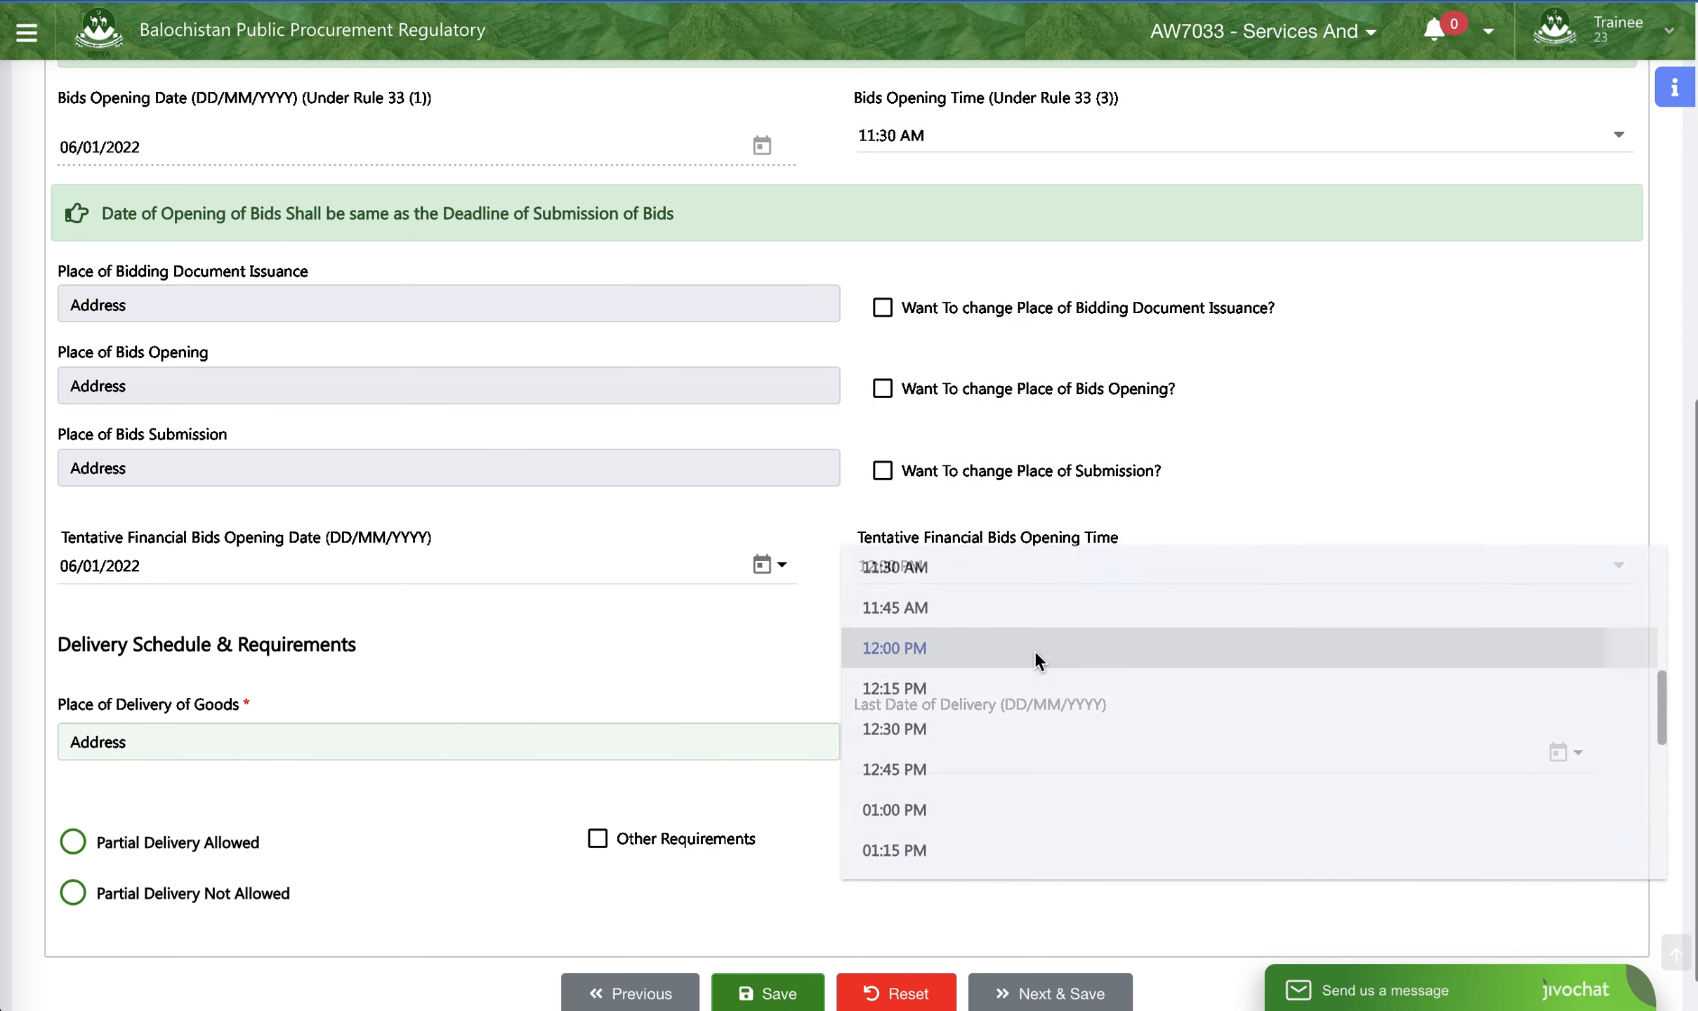
left_click(1013, 647)
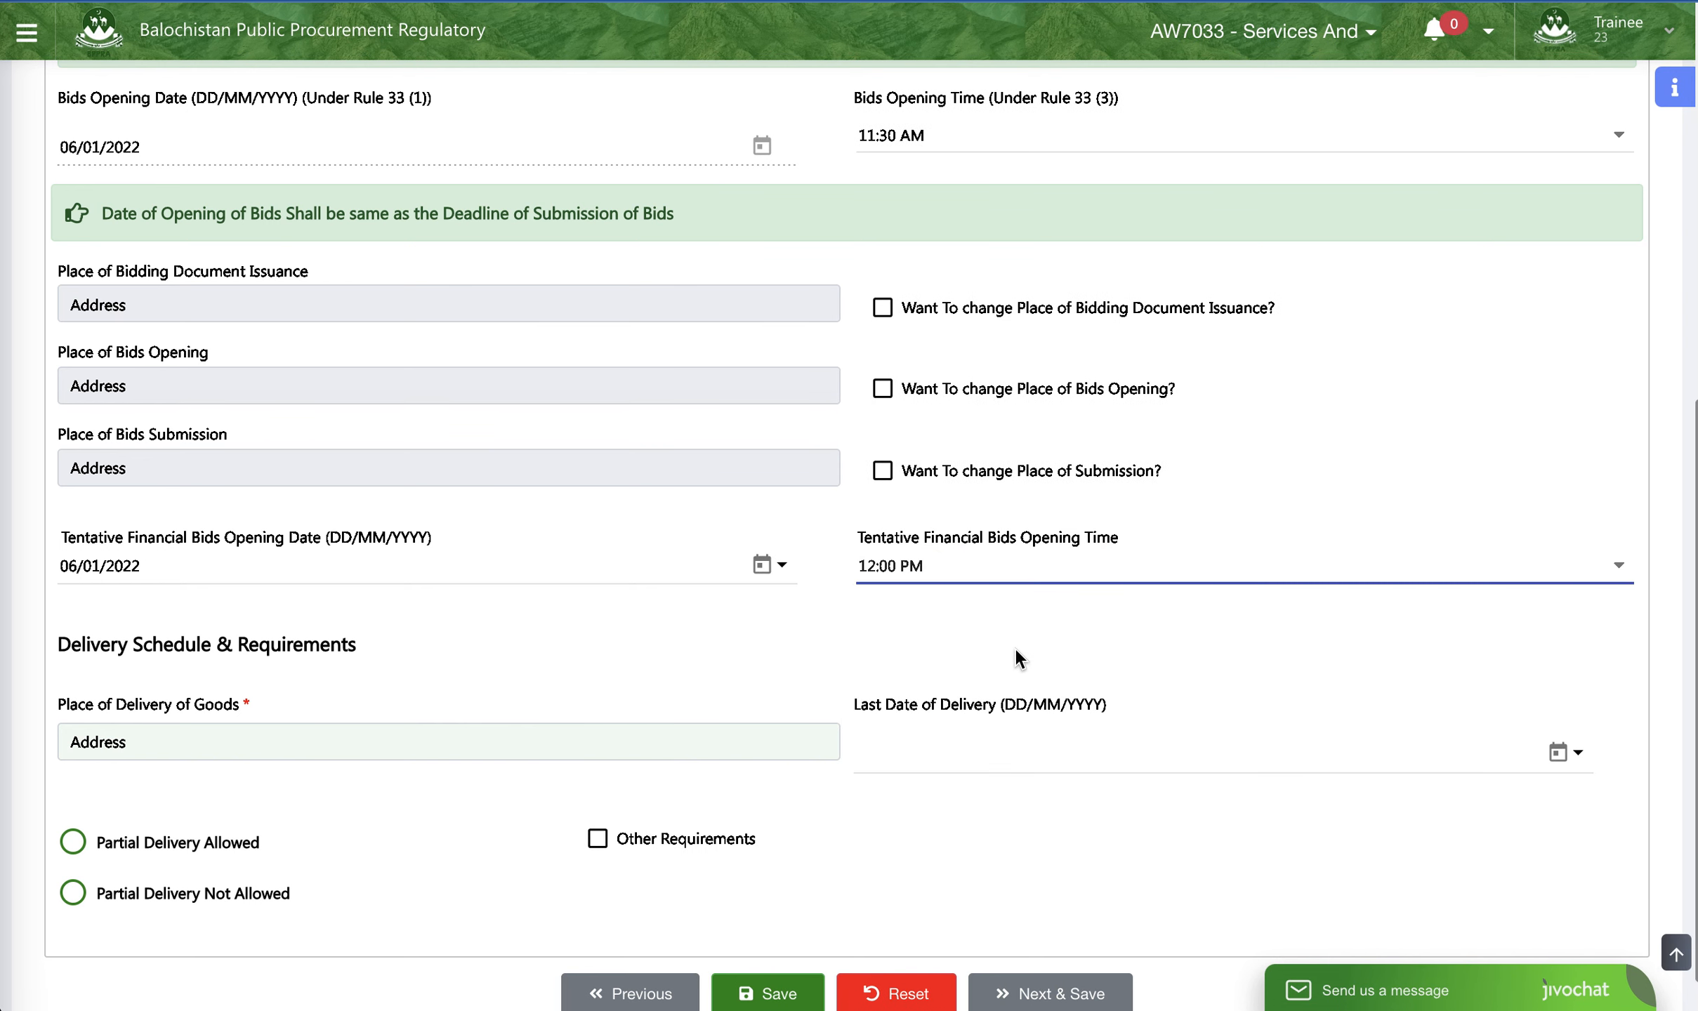
left_click(1027, 572)
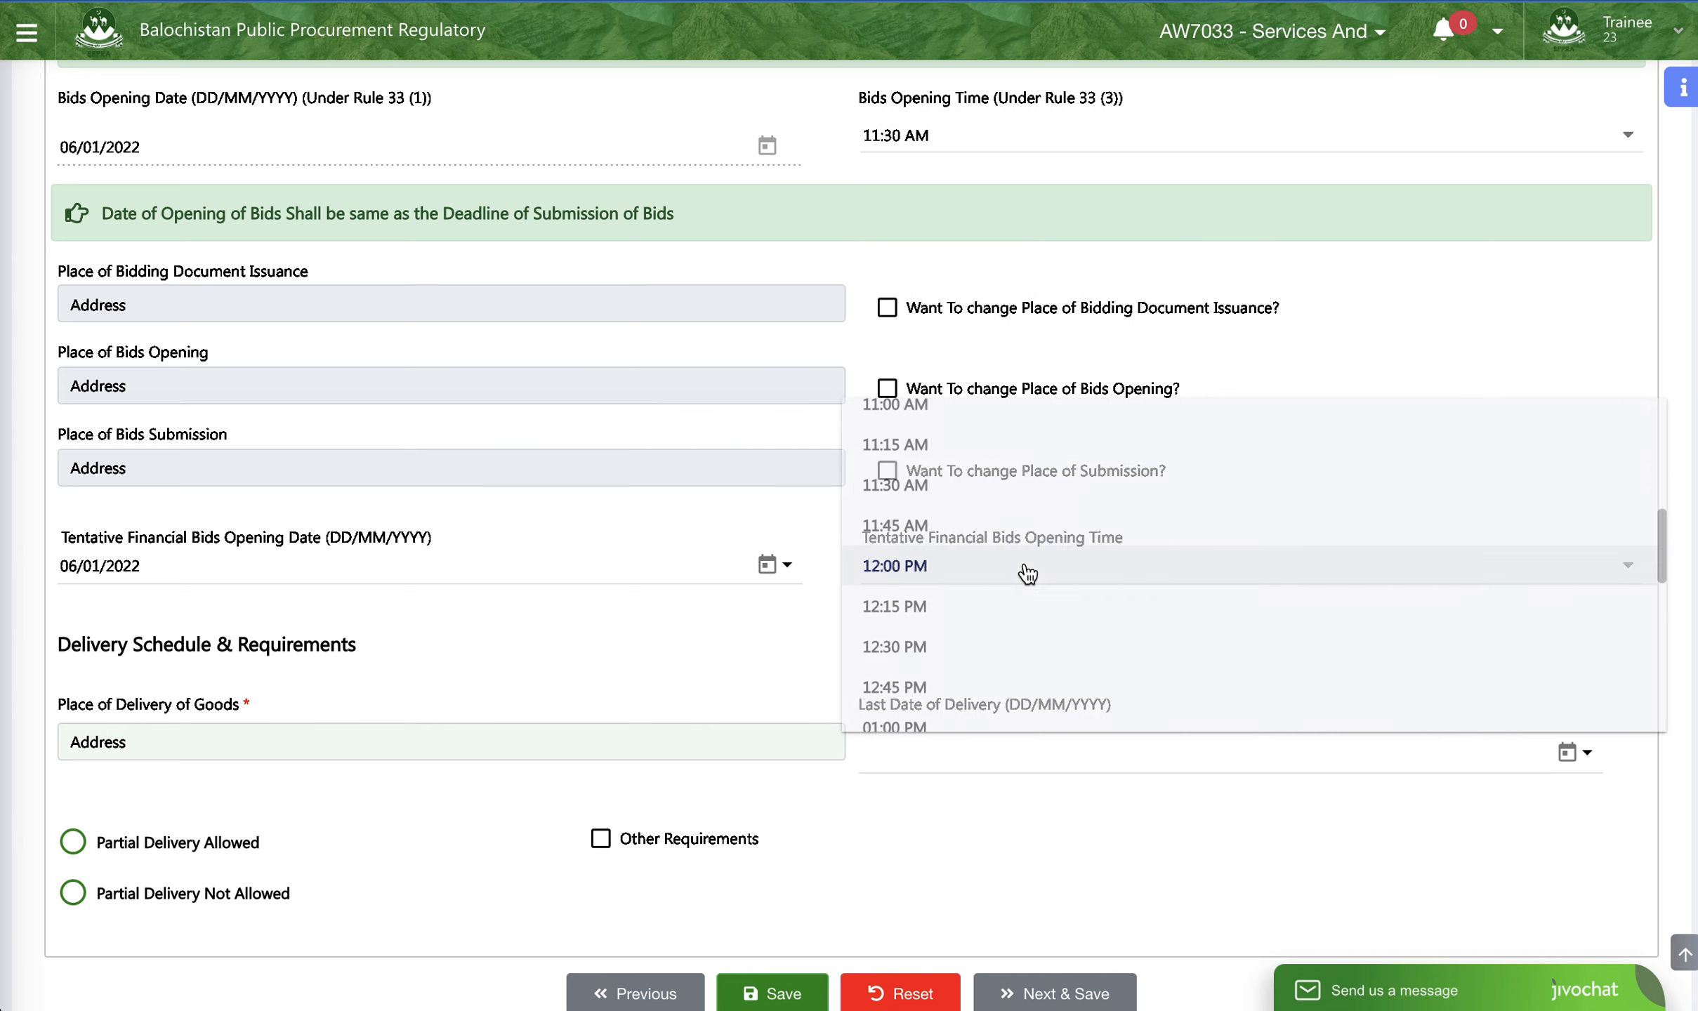
left_click(1011, 533)
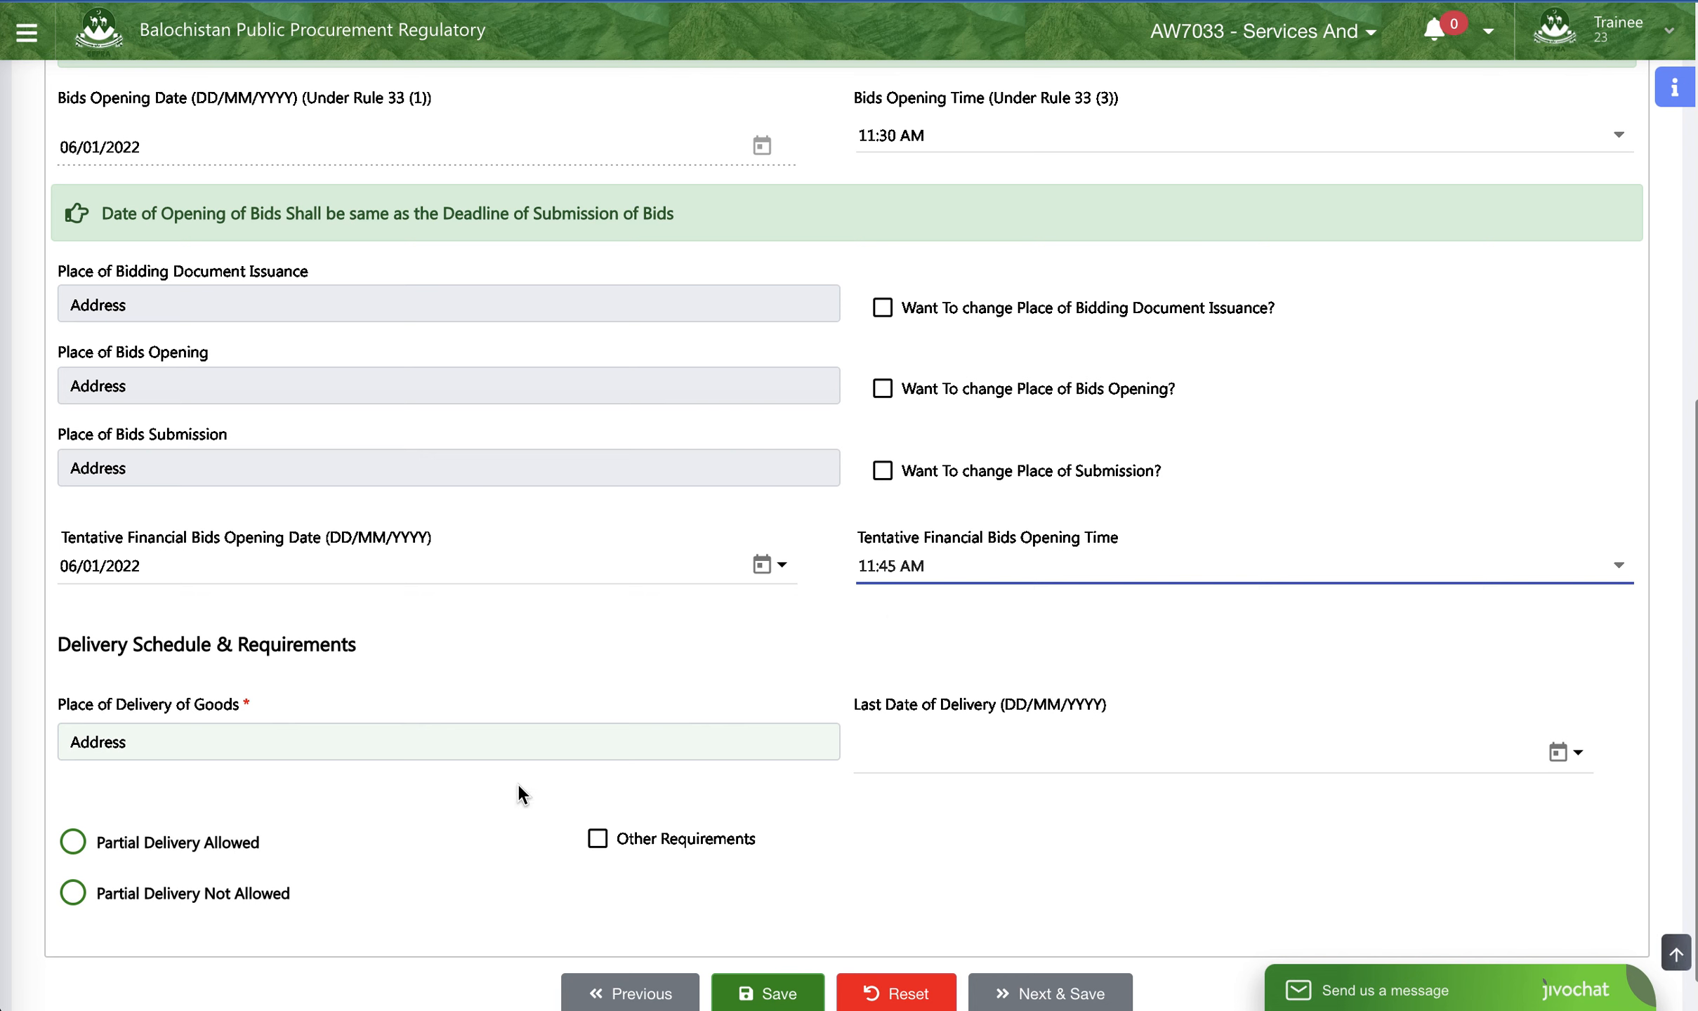
- Enter "Office address" as the Place of Delivery of Goods and set the Last Date of Delivery to 10/01/2022
left_click(513, 750)
double_click(100, 737)
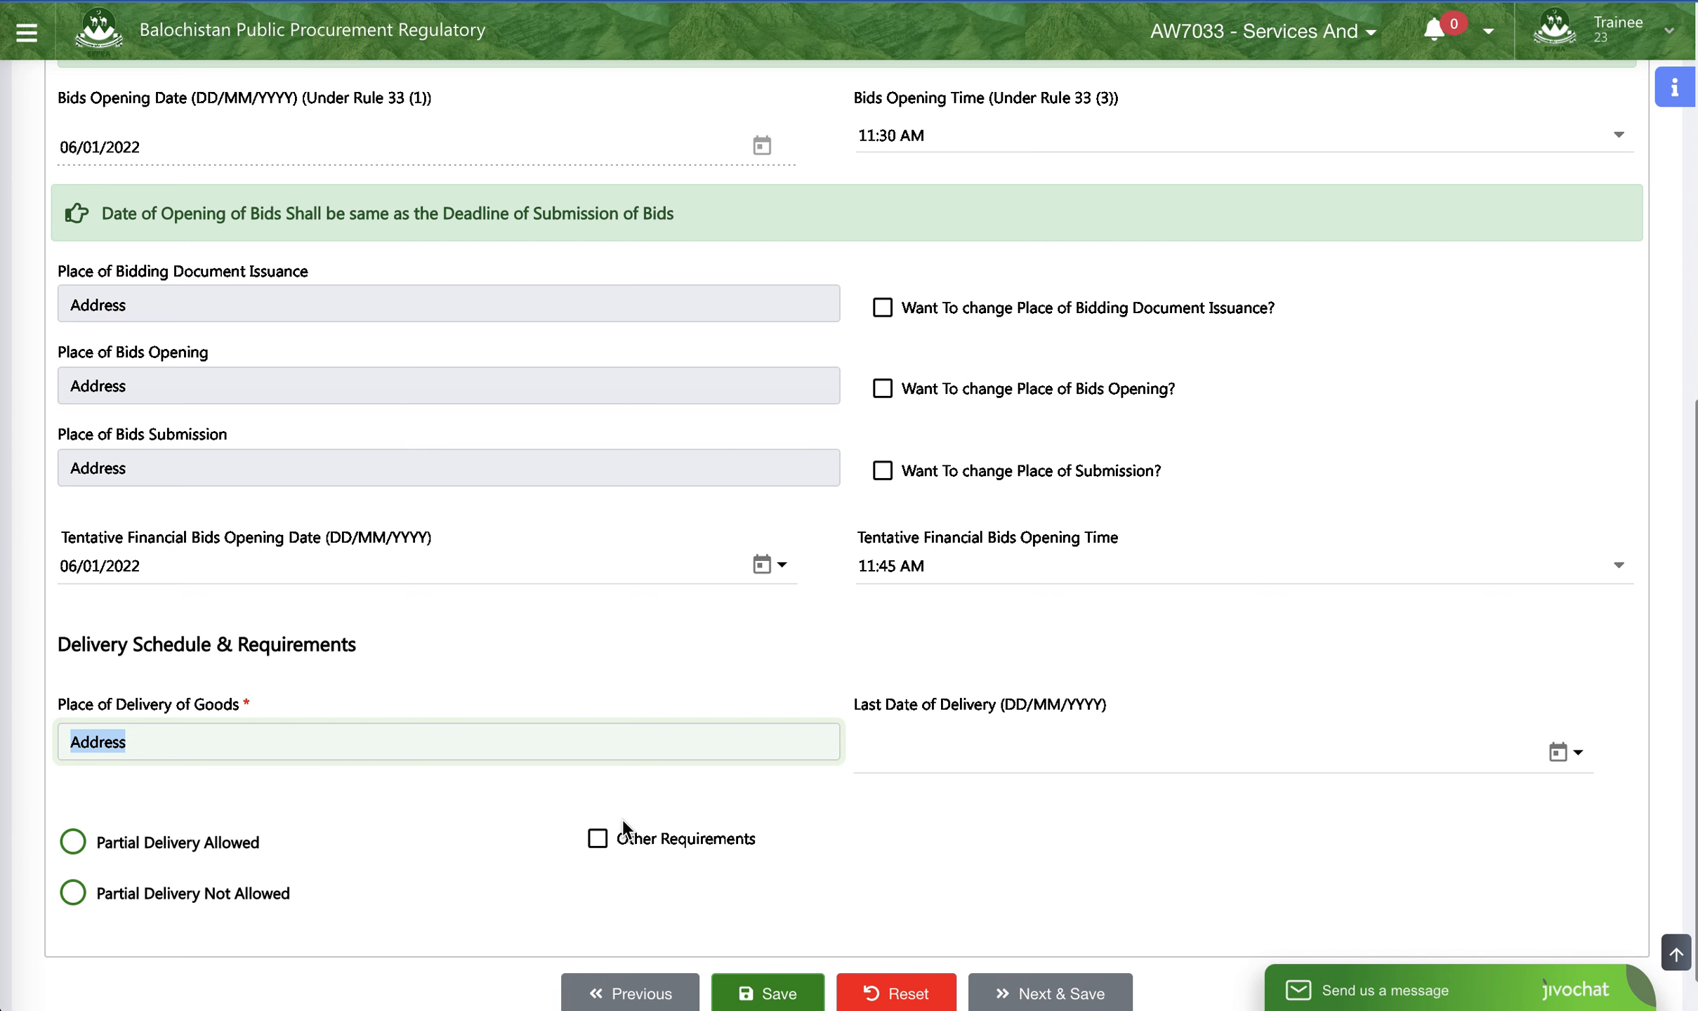
type("Office a")
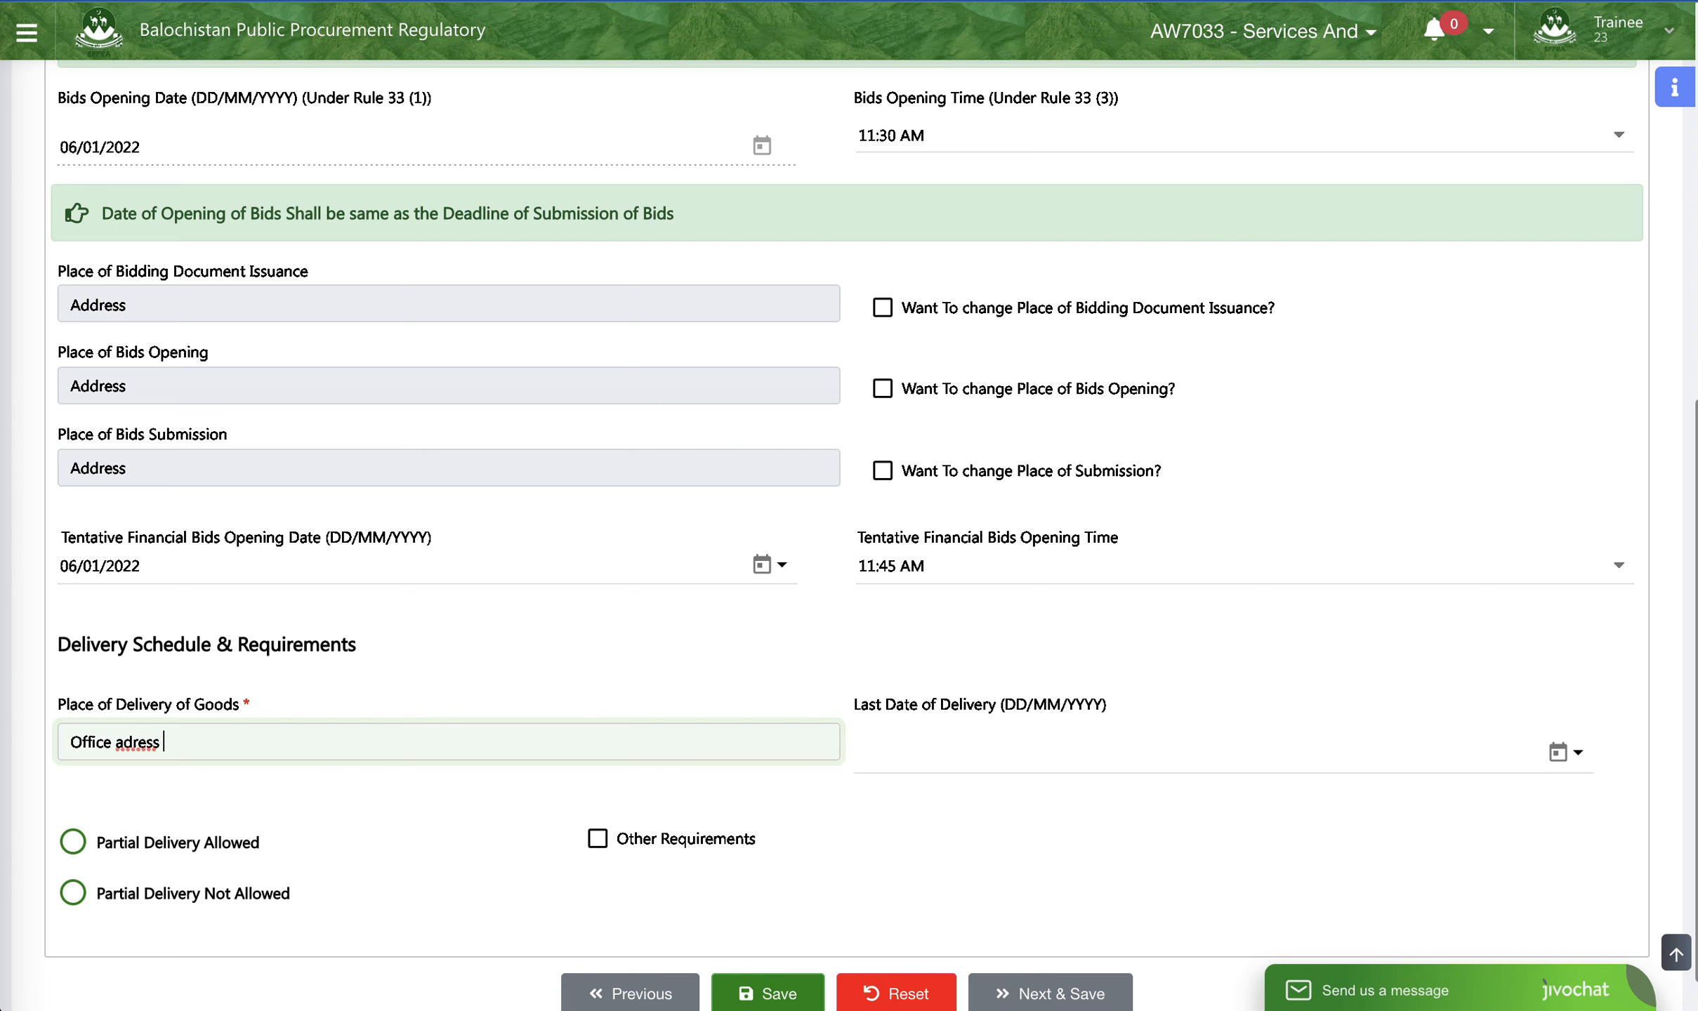
left_click(126, 737)
type("d")
left_click(948, 747)
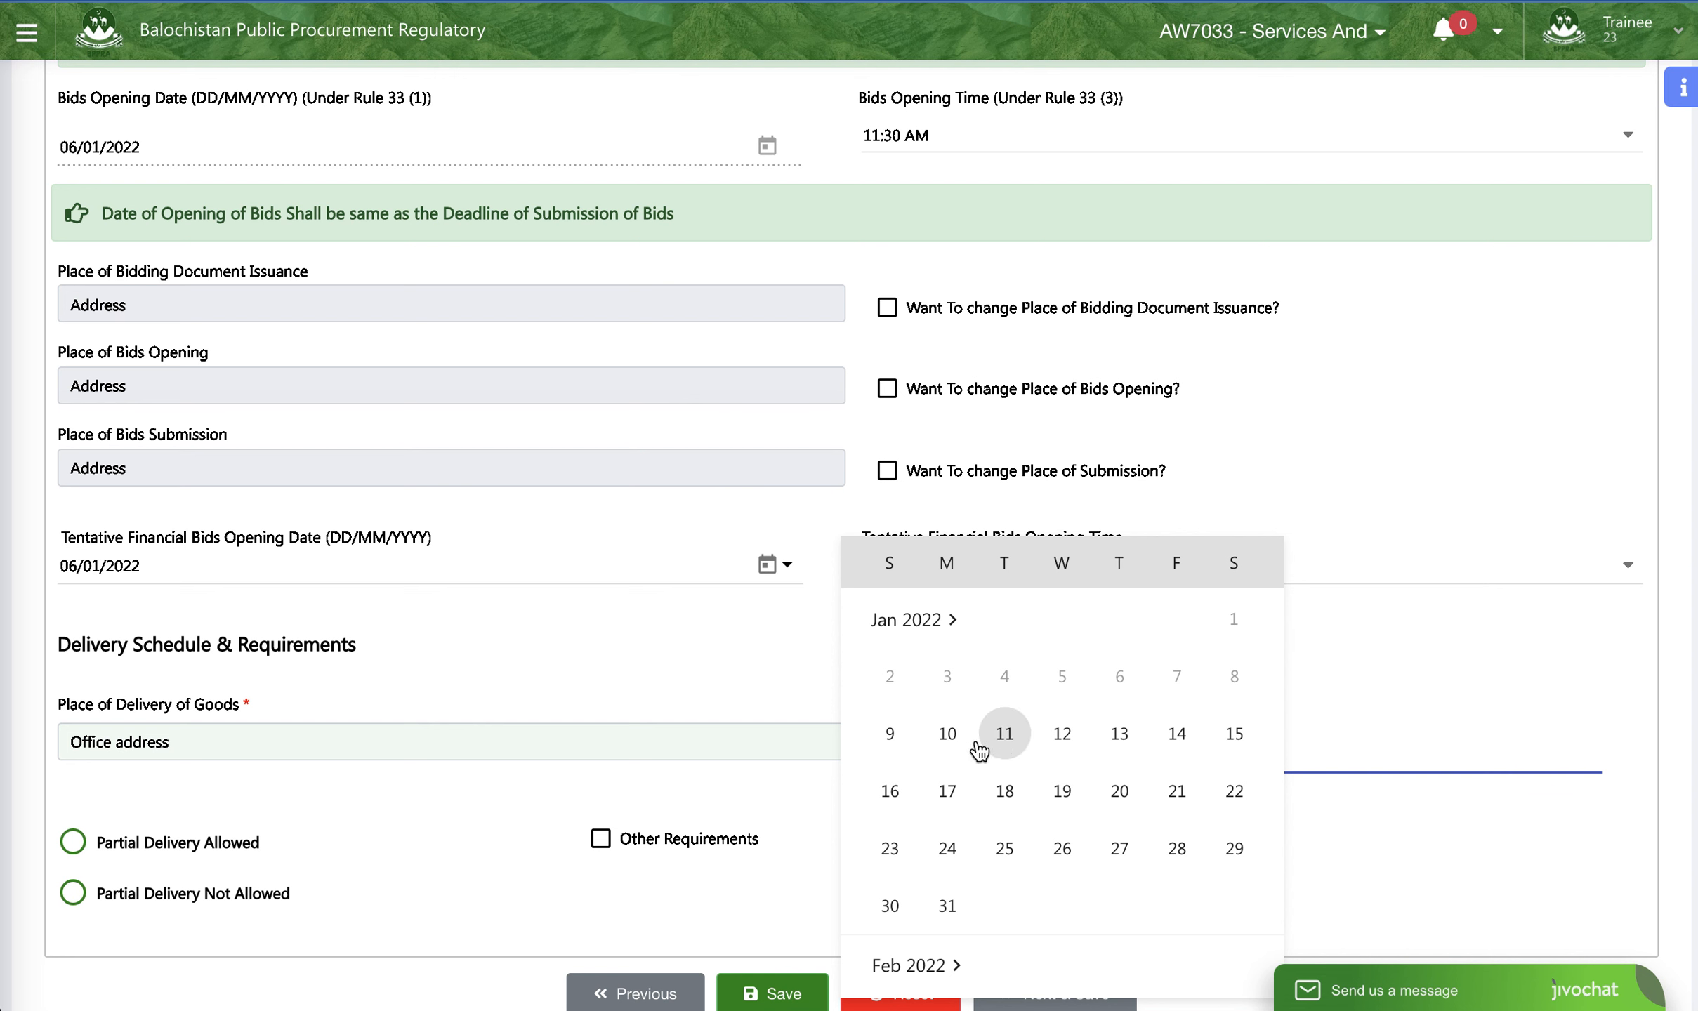
left_click(954, 739)
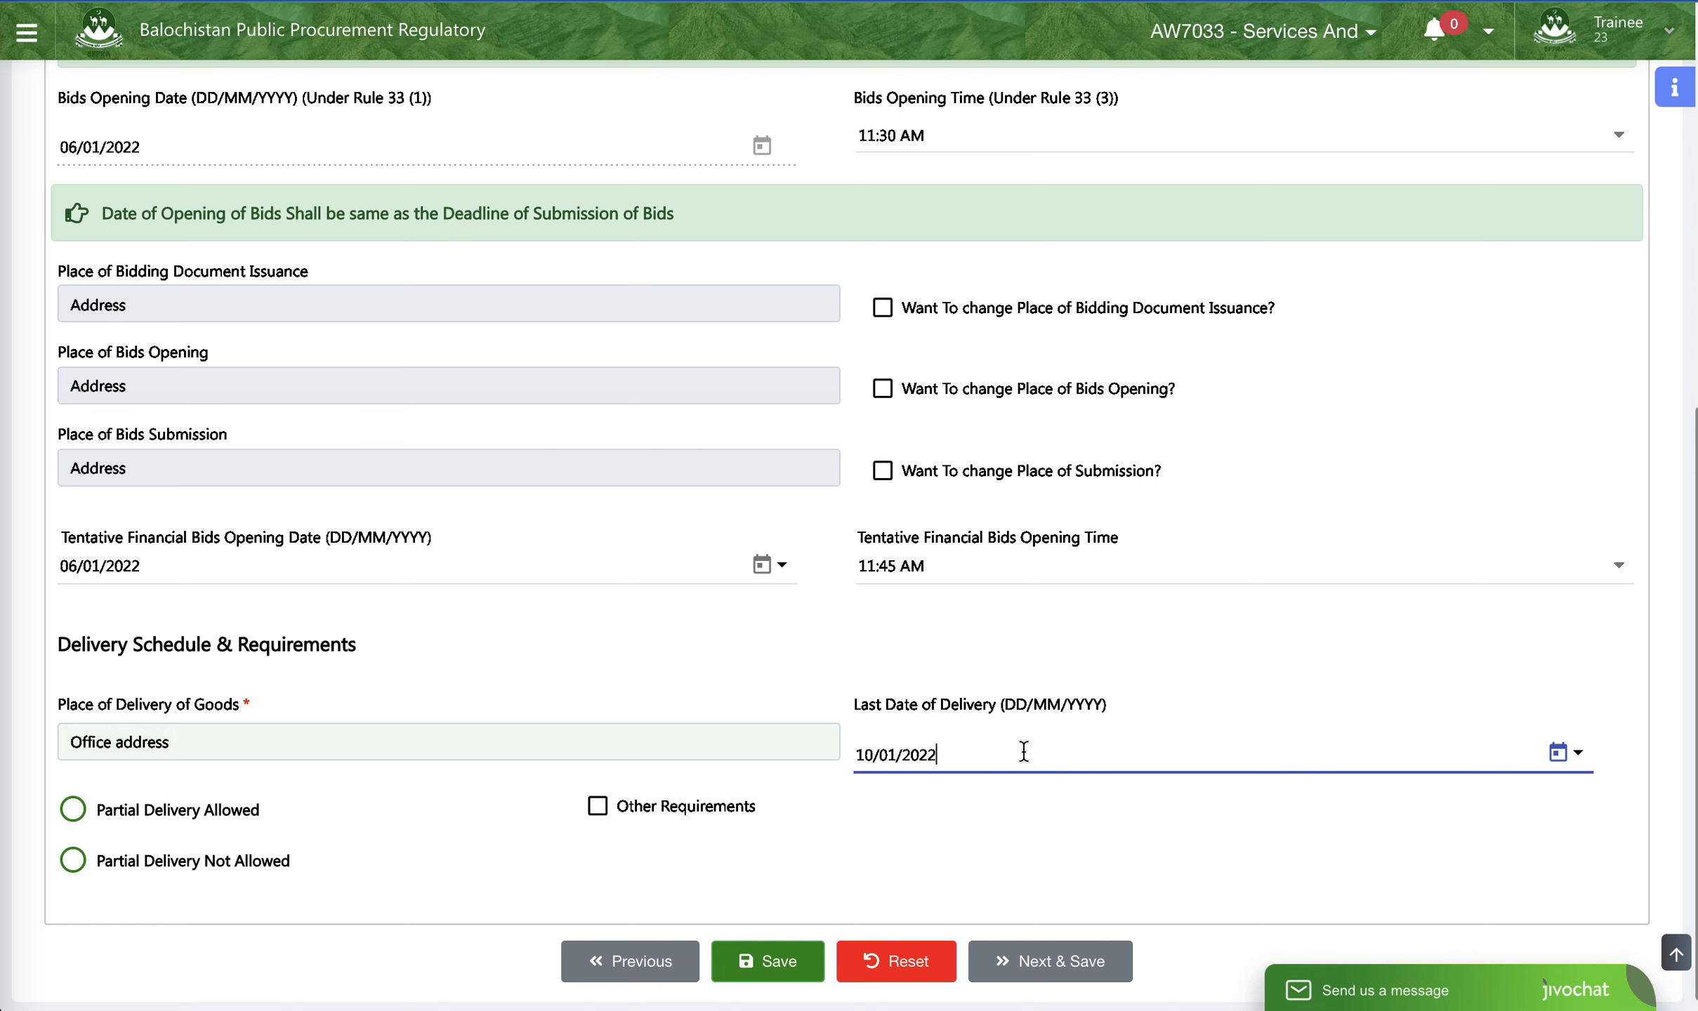
- Choose Partial Delivery Not Allowed in the delivery requirements and save the Case Schedule, continuing to the Letter of Invitation
scroll(211, 780, "down", 1)
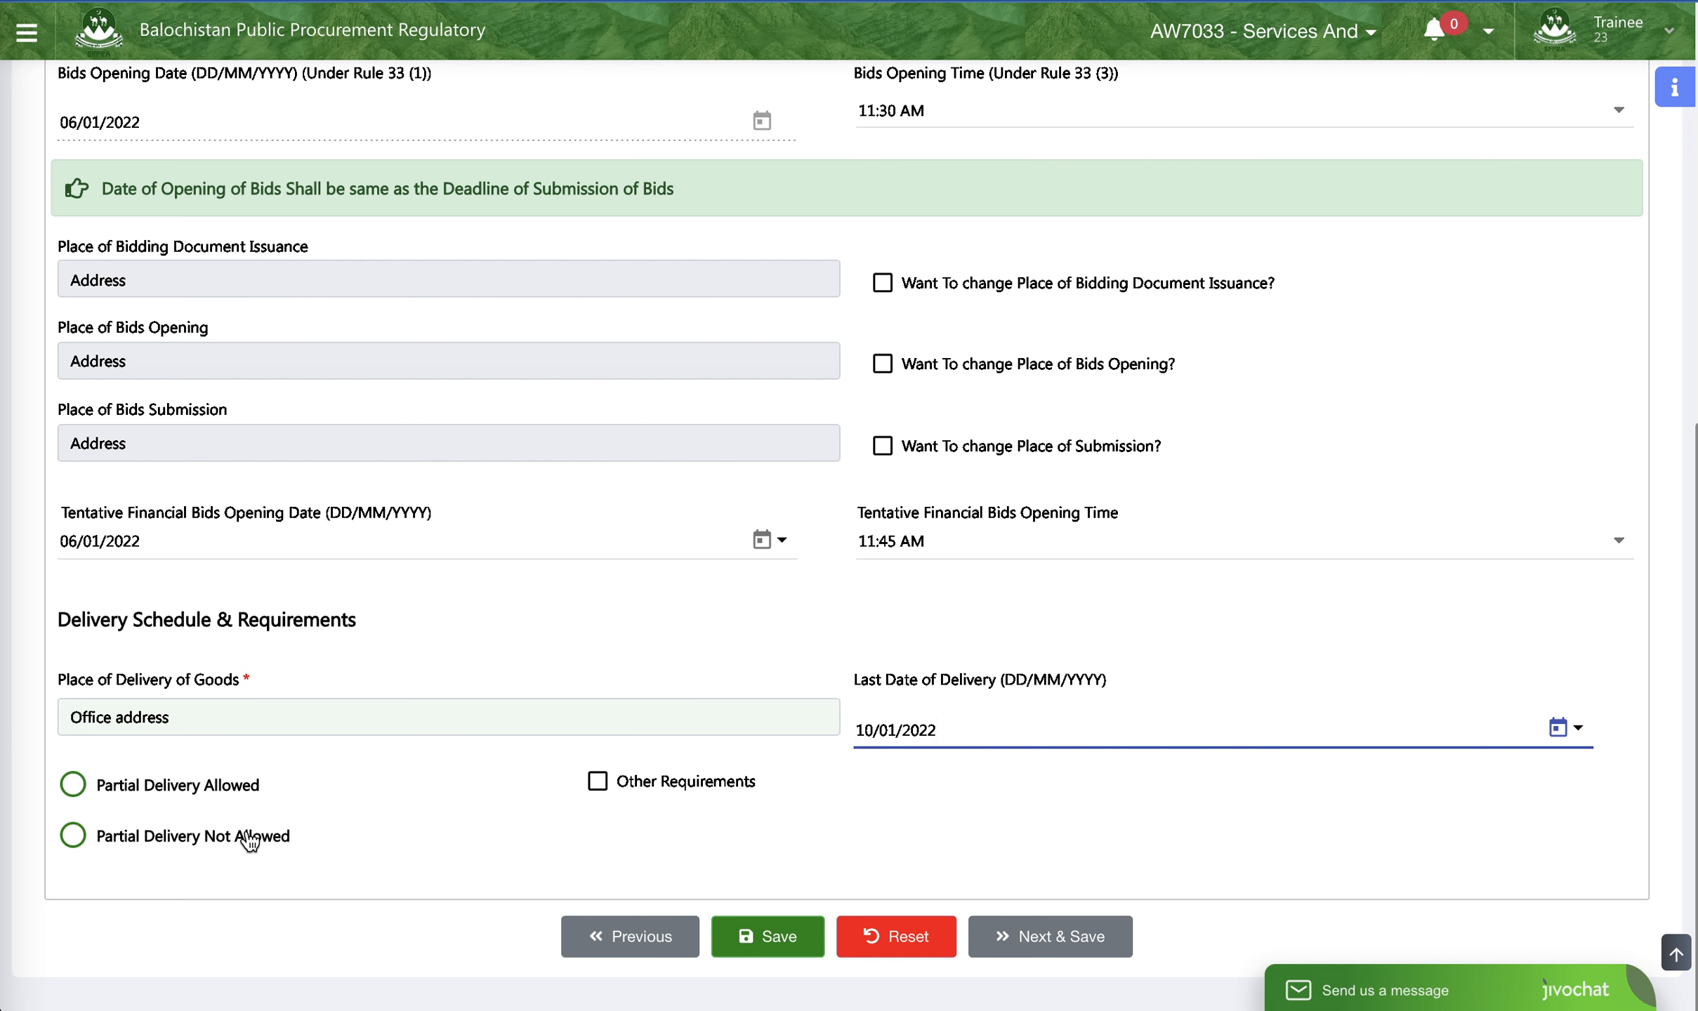
left_click(118, 792)
left_click(138, 837)
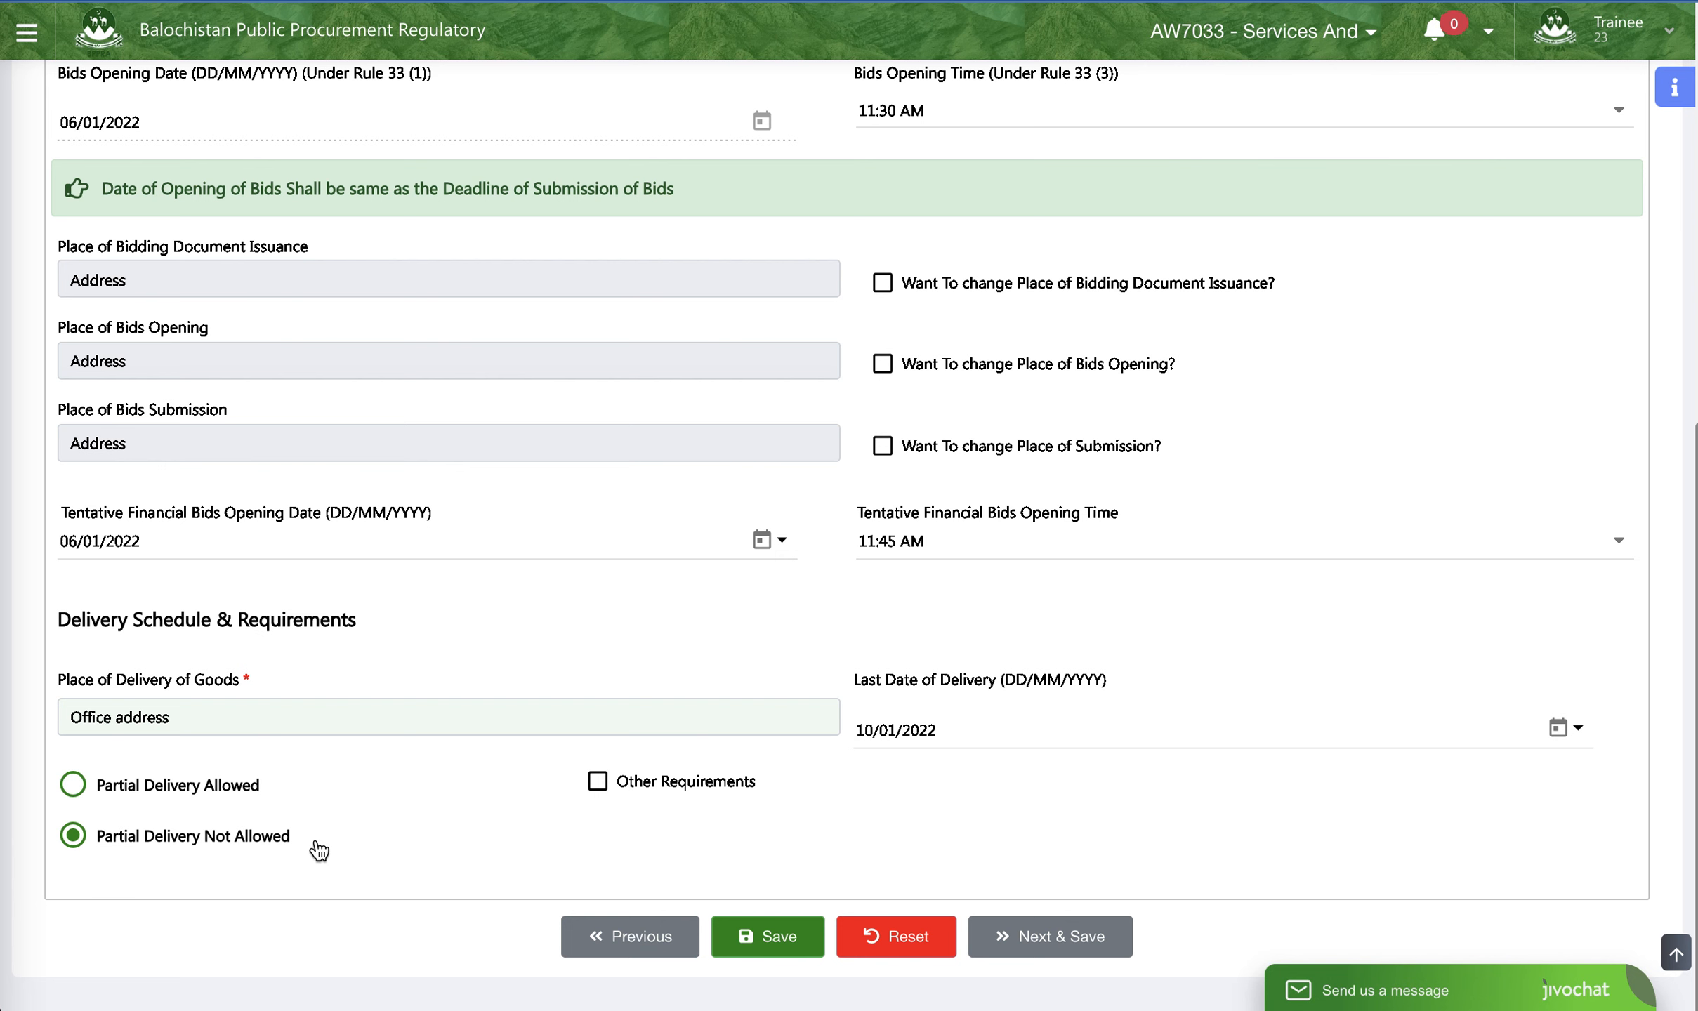
left_click(1064, 936)
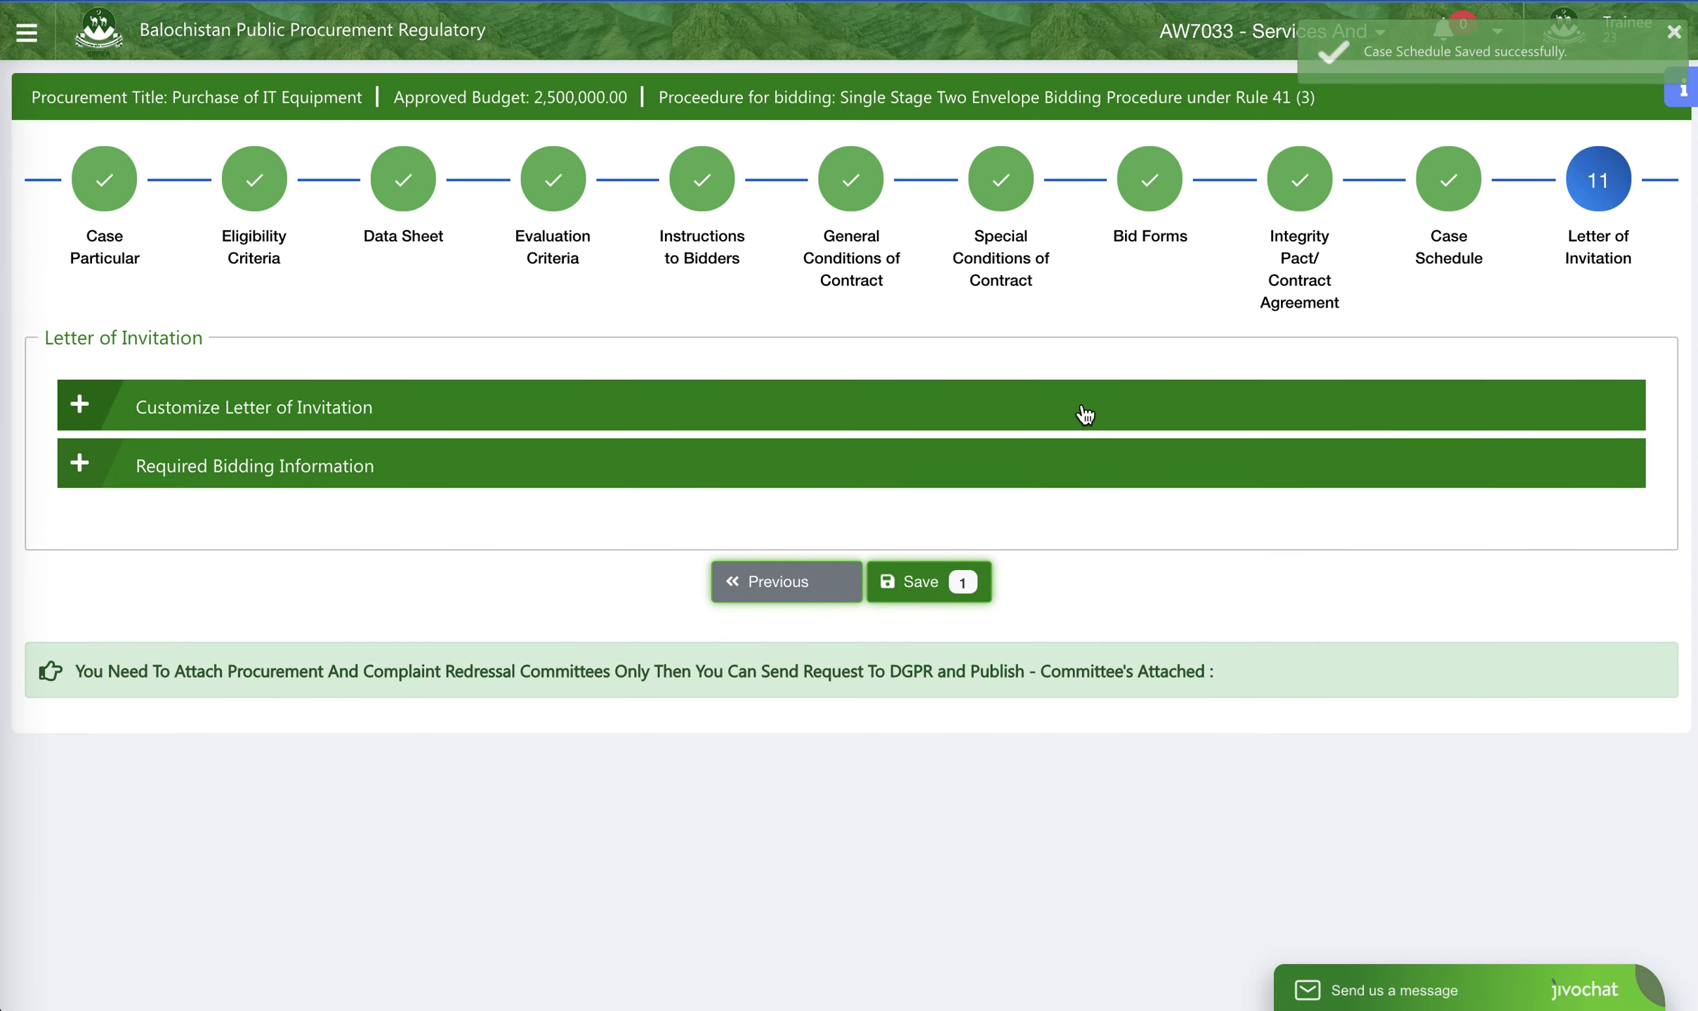
- Review the customizable letter text and the required bidding information table, and save the Letter of Invitation
left_click(1024, 421)
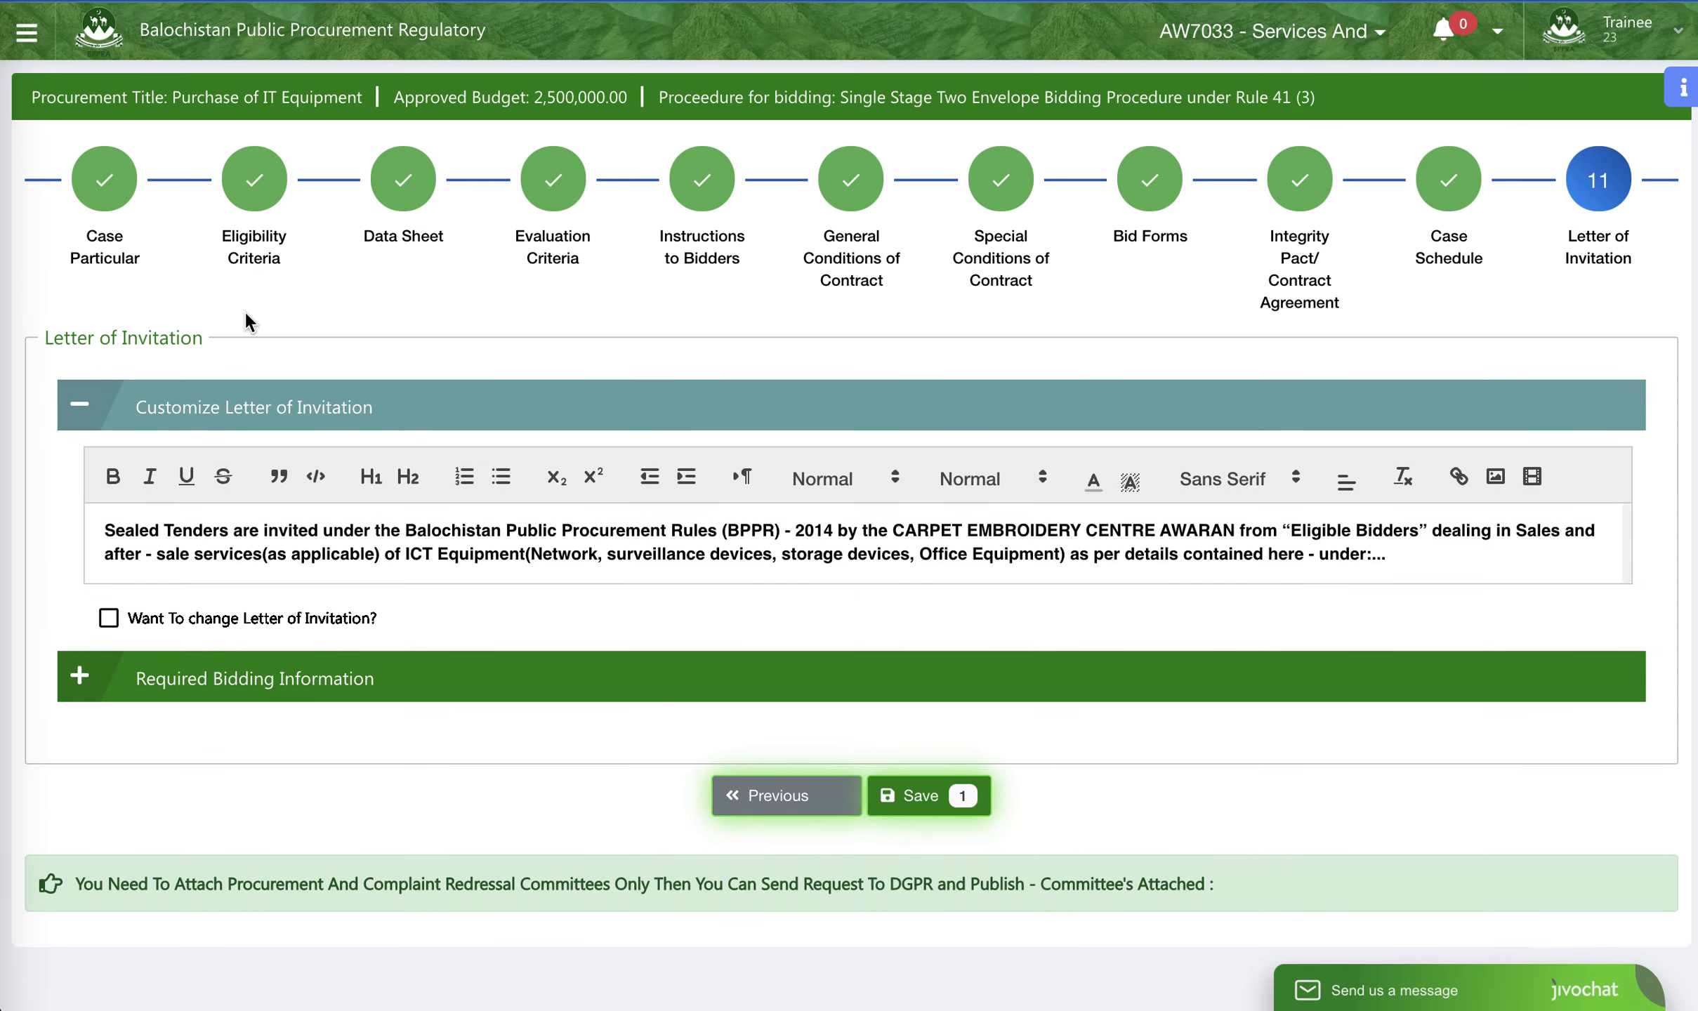
left_click_drag(1440, 559, 111, 531)
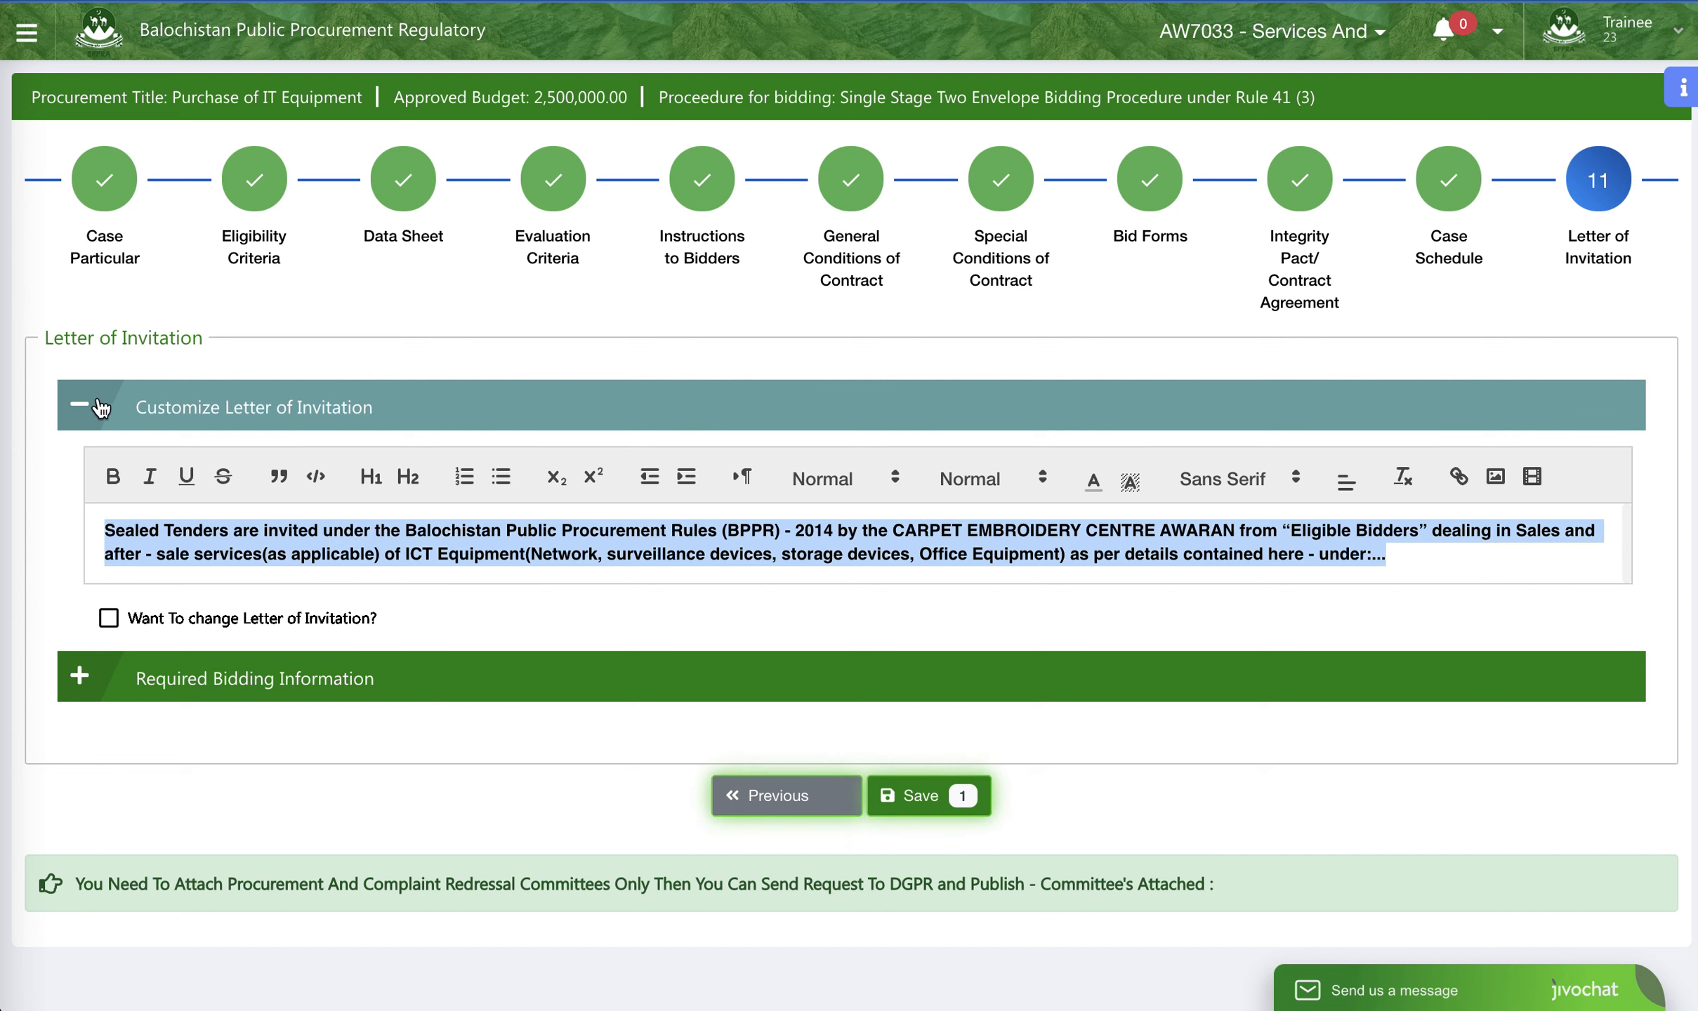
left_click(160, 669)
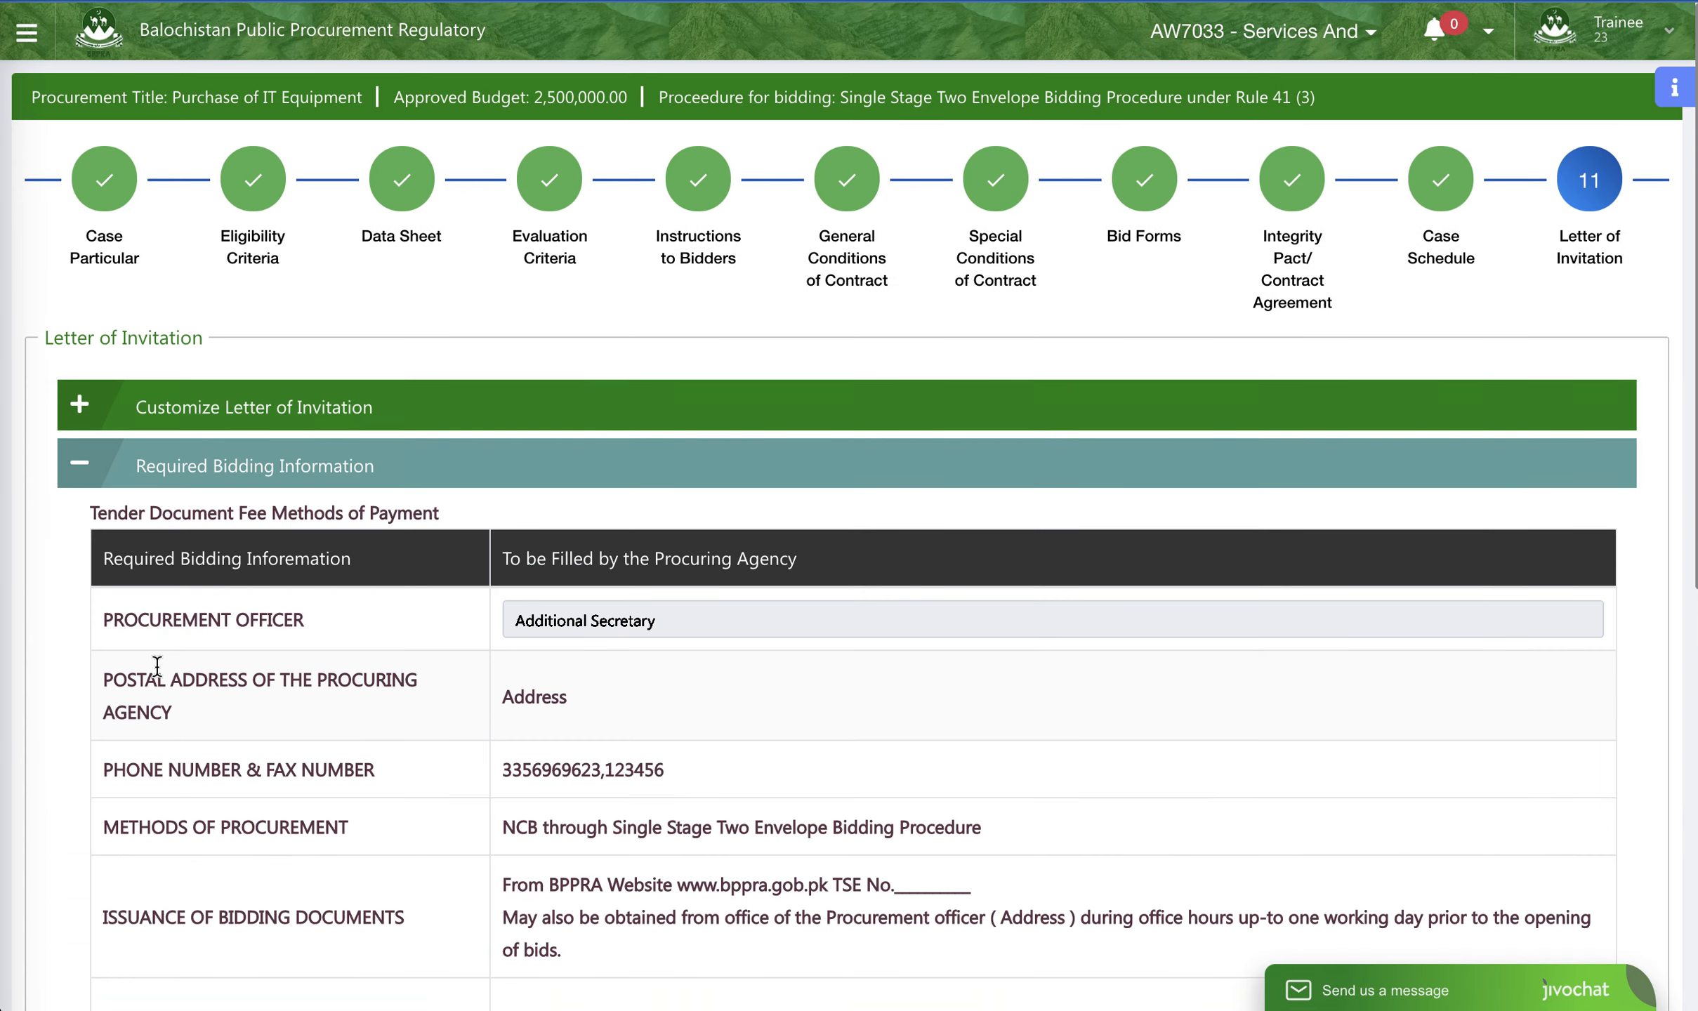
scroll(449, 569, "down", 10)
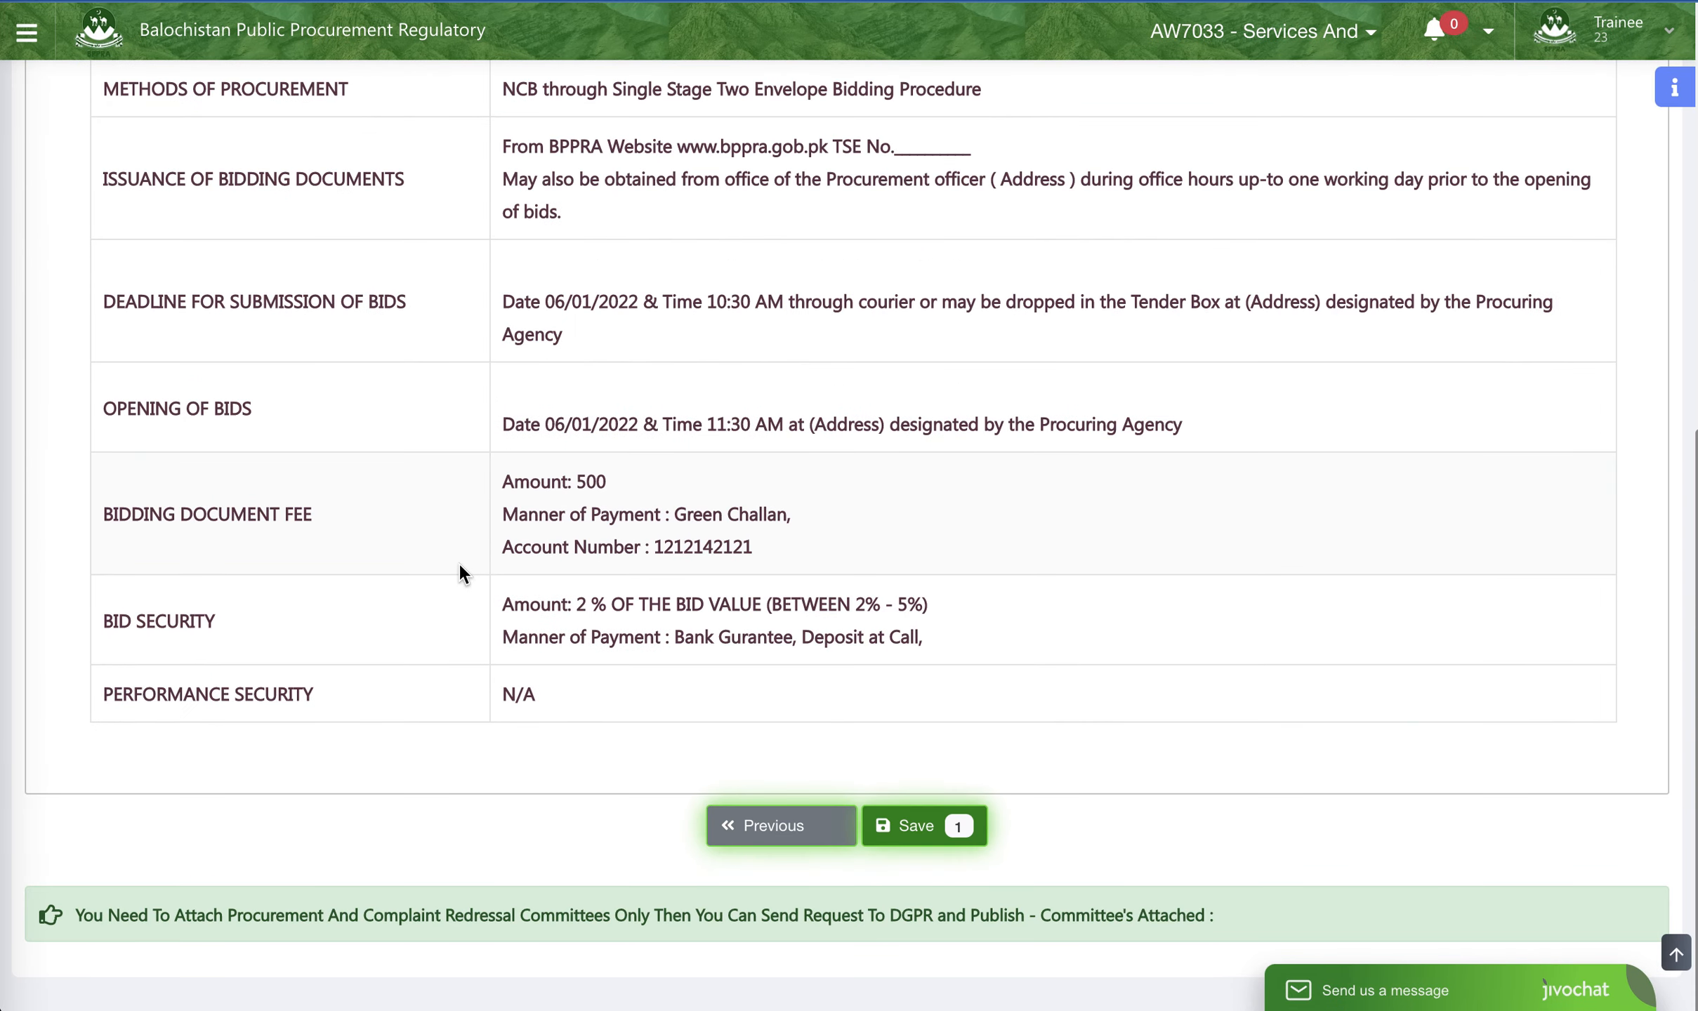
scroll(910, 430, "up", 1)
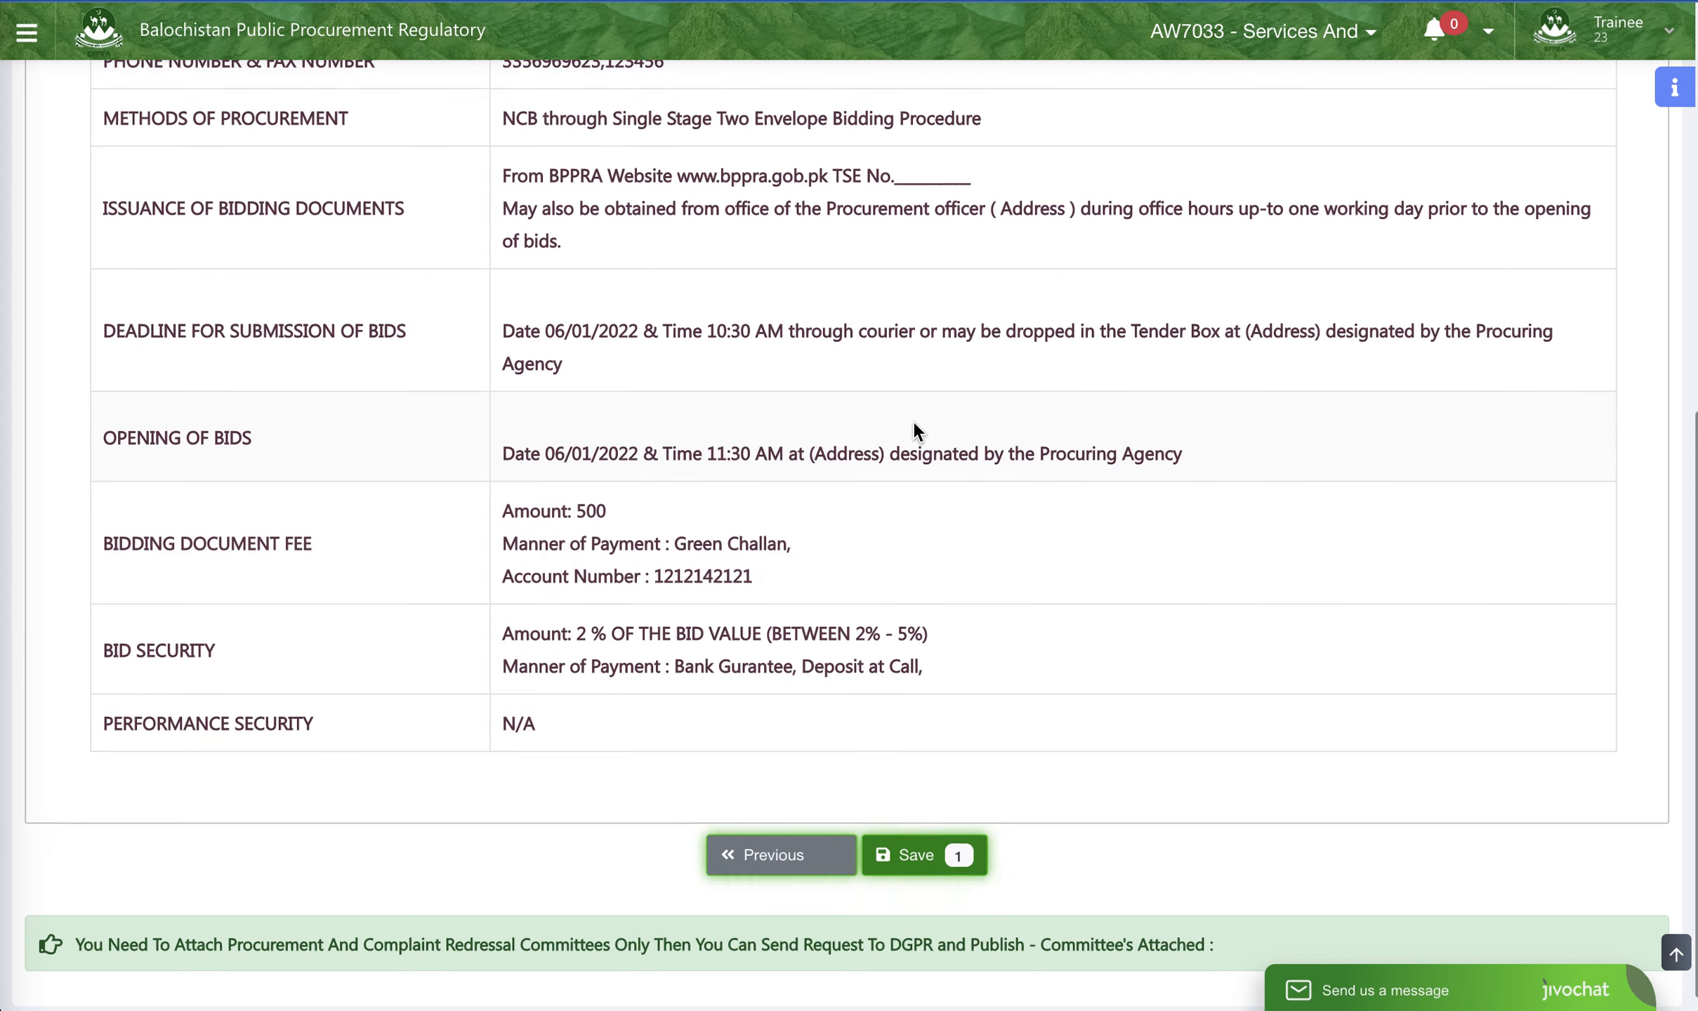
scroll(913, 429, "up", 9)
scroll(782, 496, "down", 9)
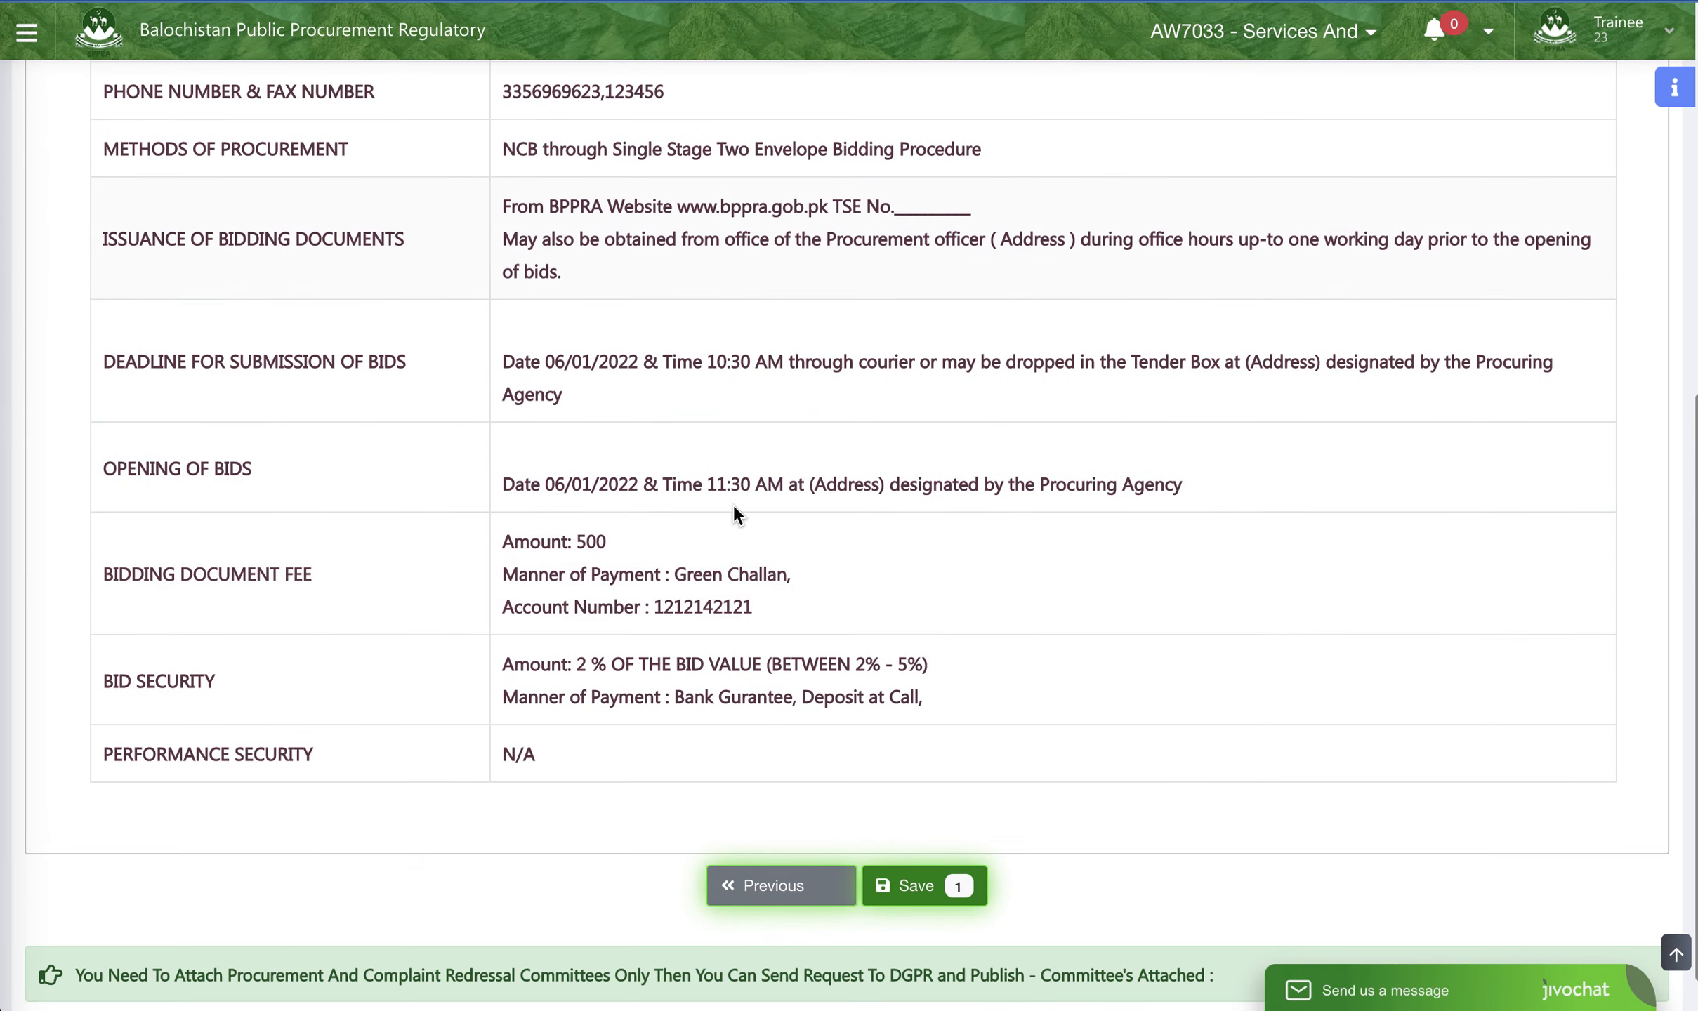
scroll(861, 557, "down", 1)
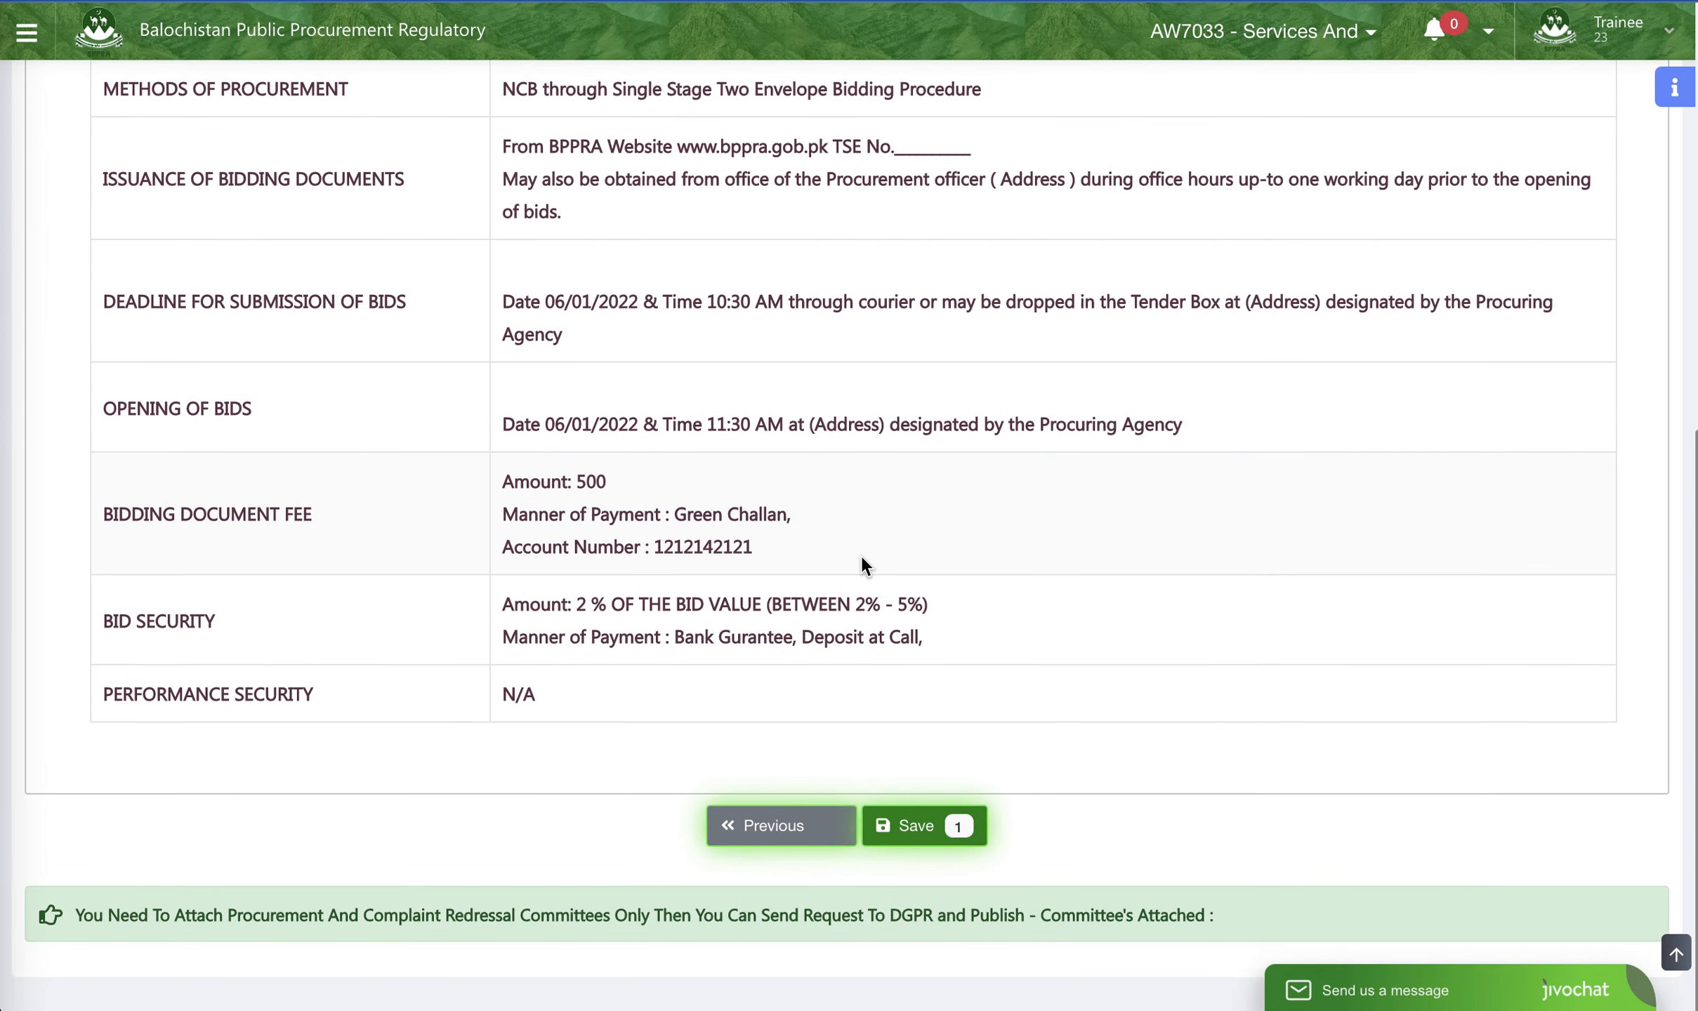
left_click(932, 829)
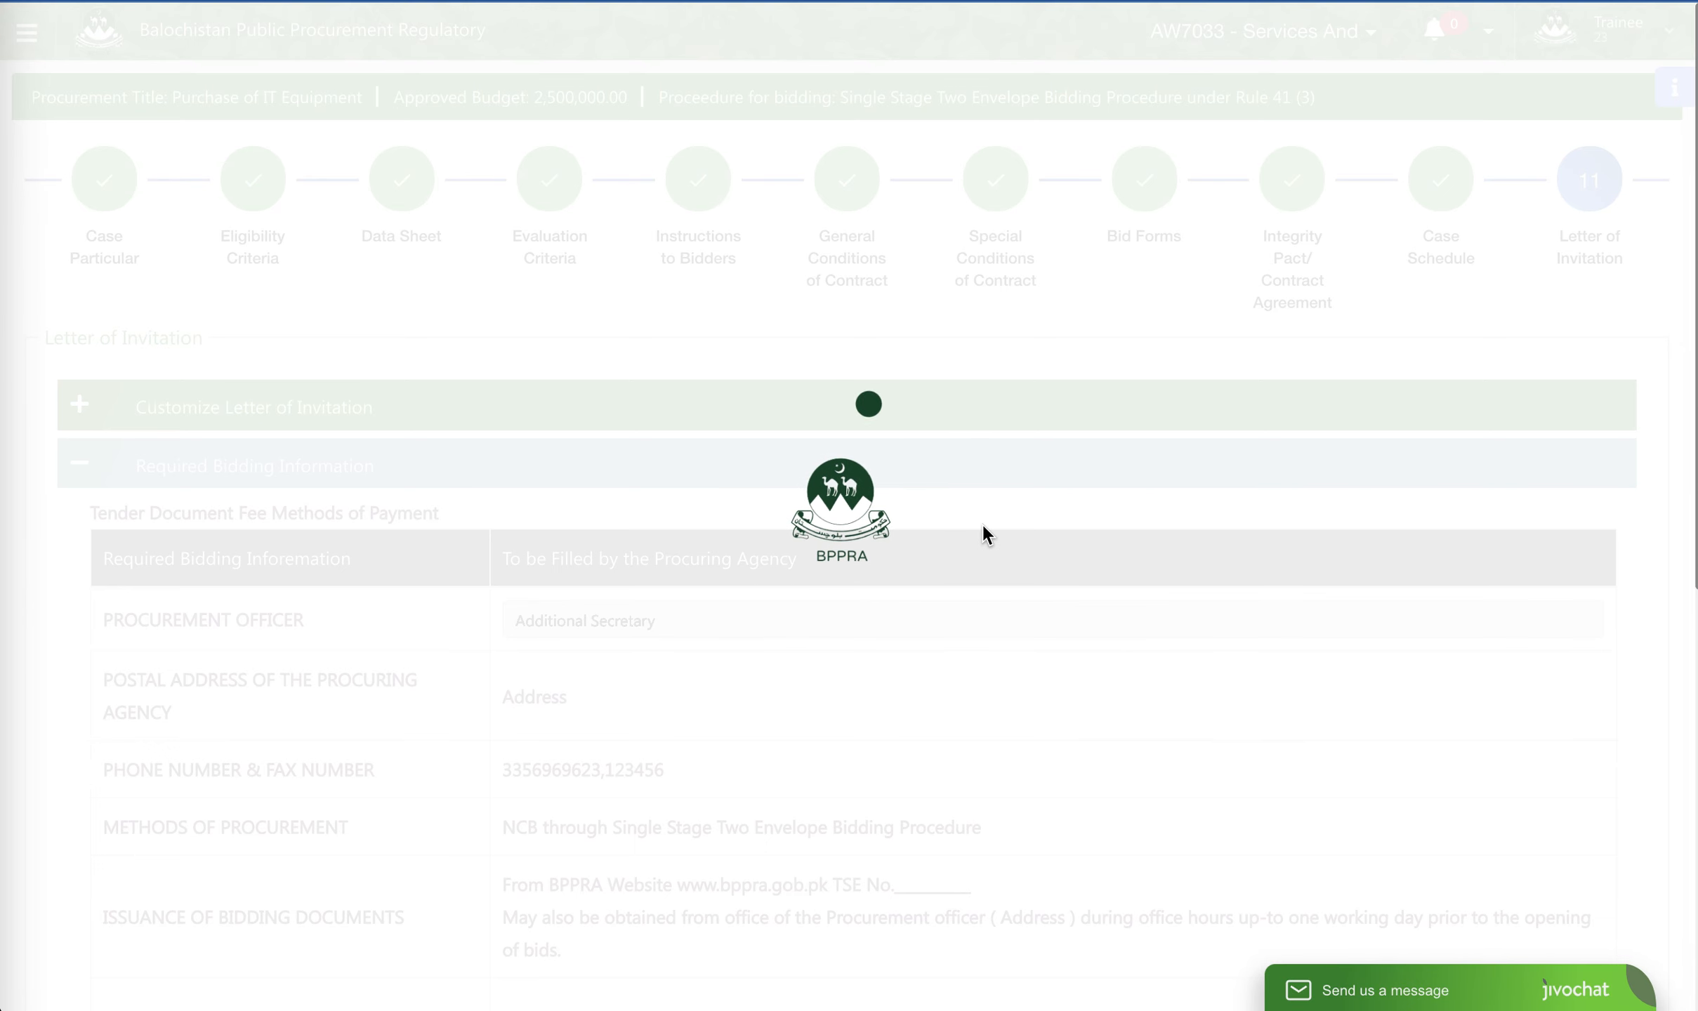
- Preview the NIT, dismiss its print dialog, review the tender notice from its number to the signature block, and close the preview
scroll(983, 522, "down", 10)
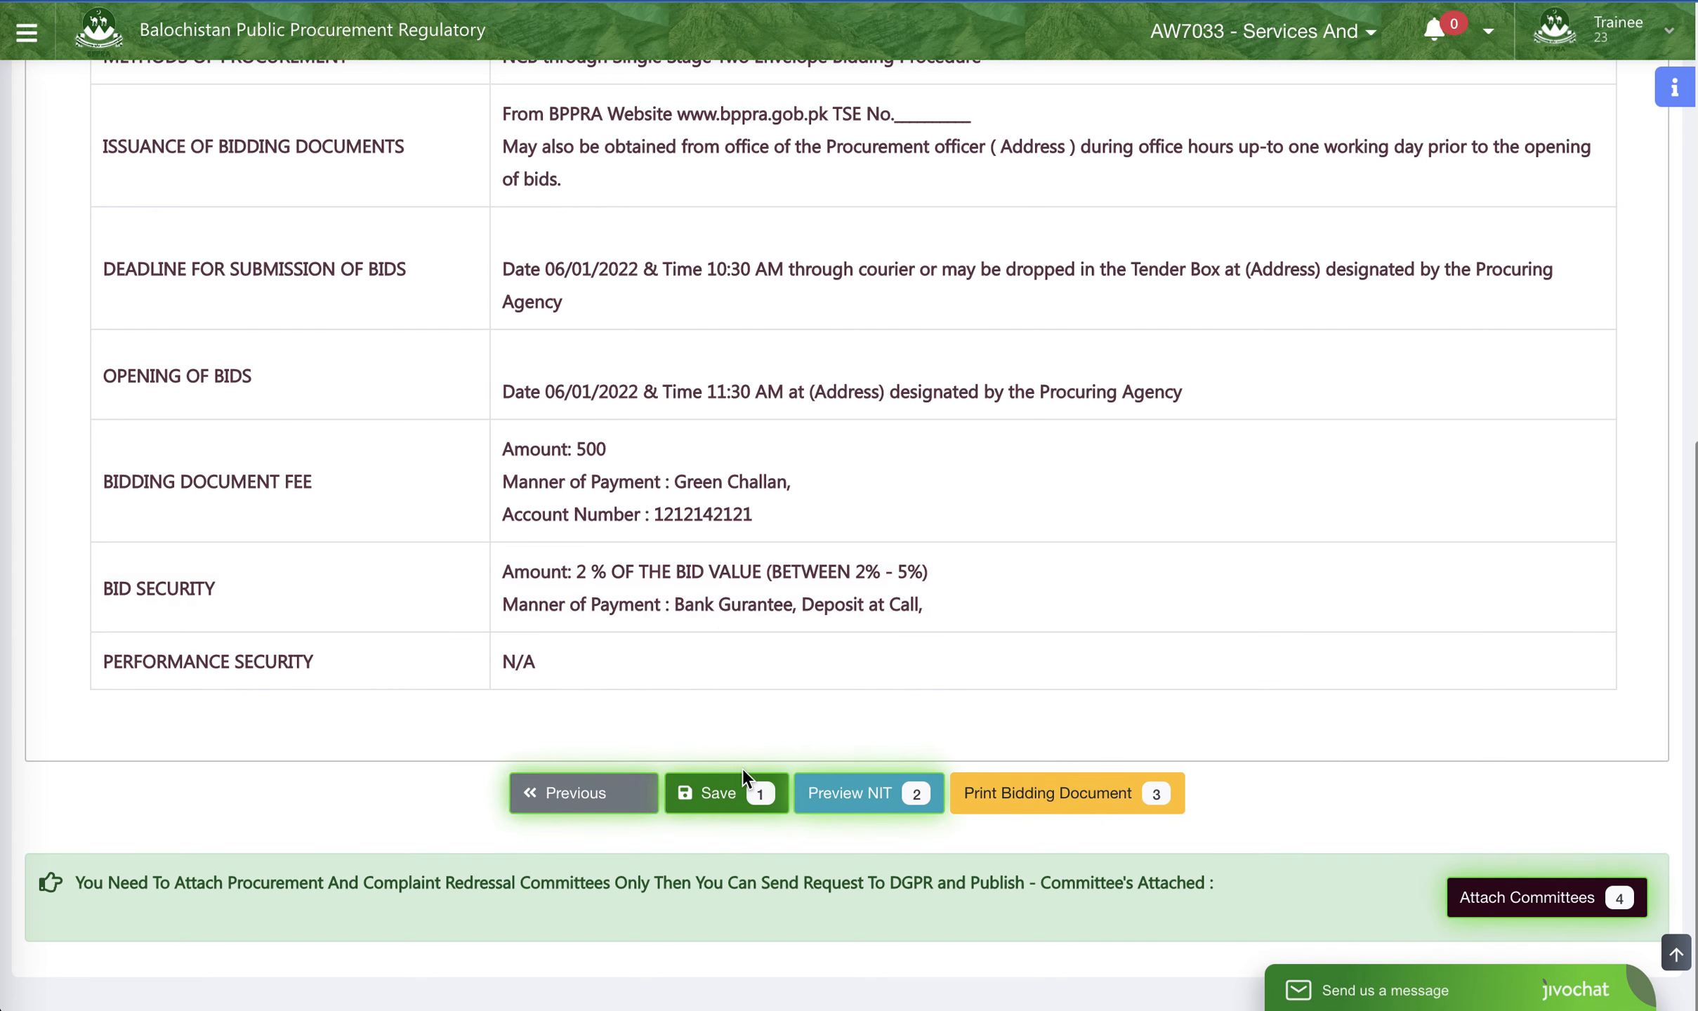
left_click(880, 811)
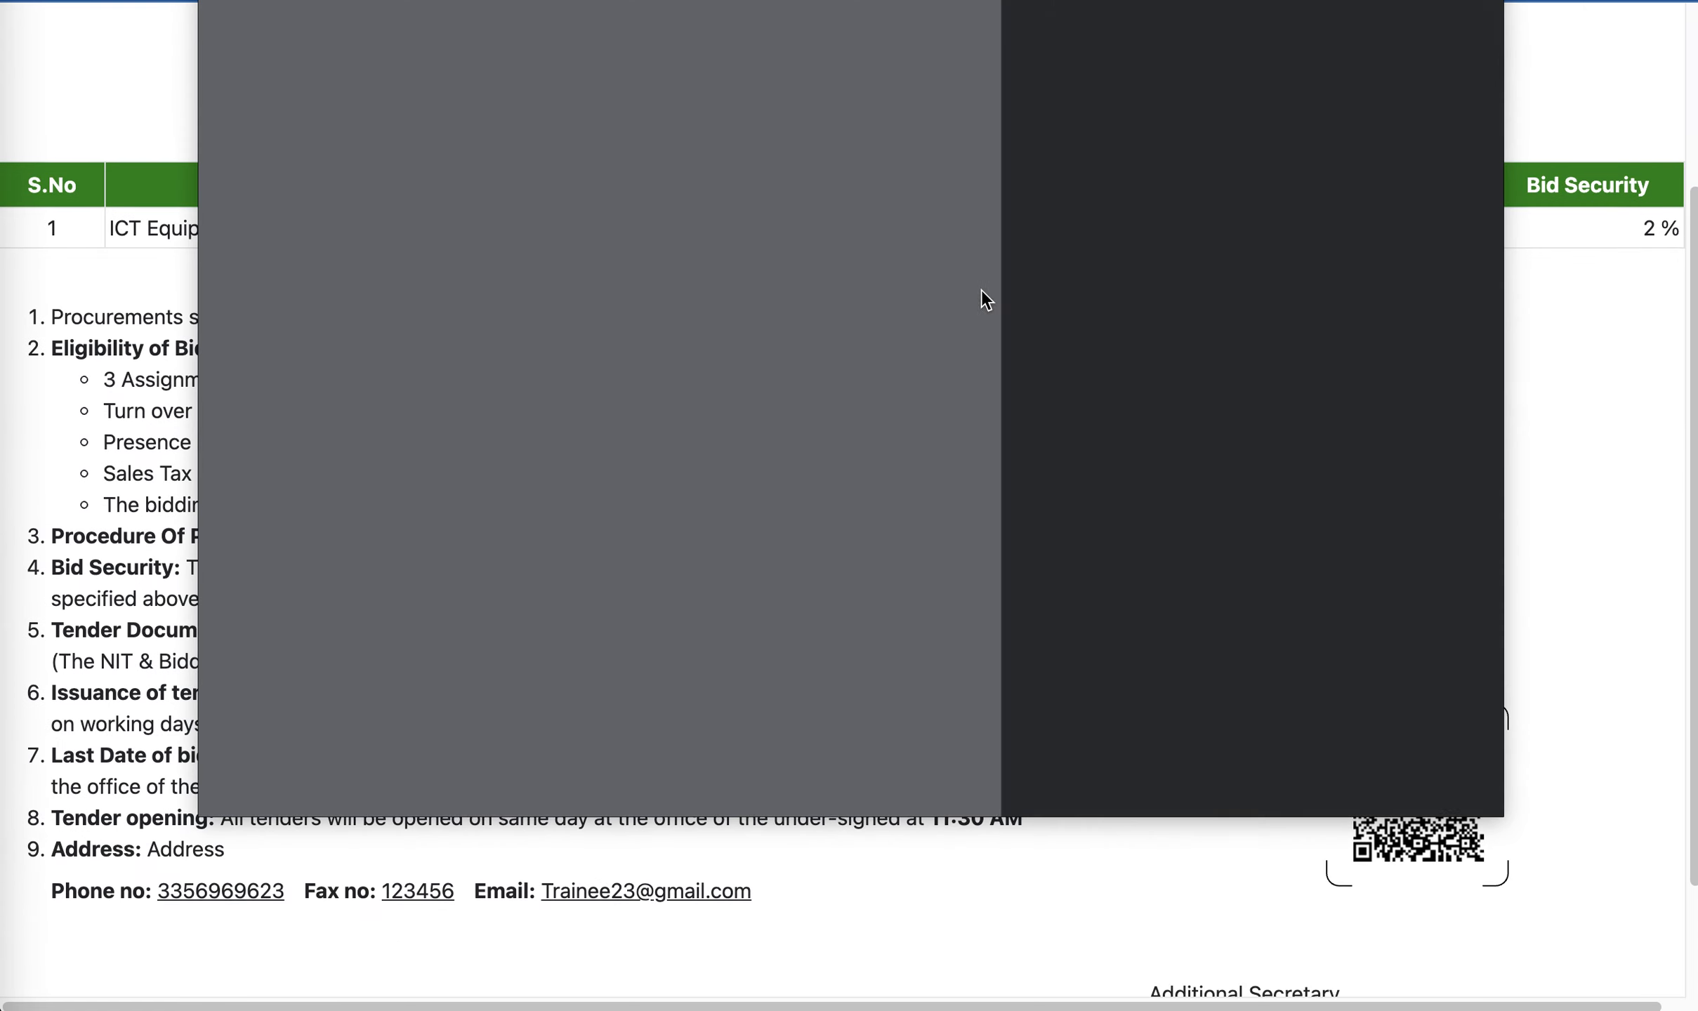
left_click(1336, 774)
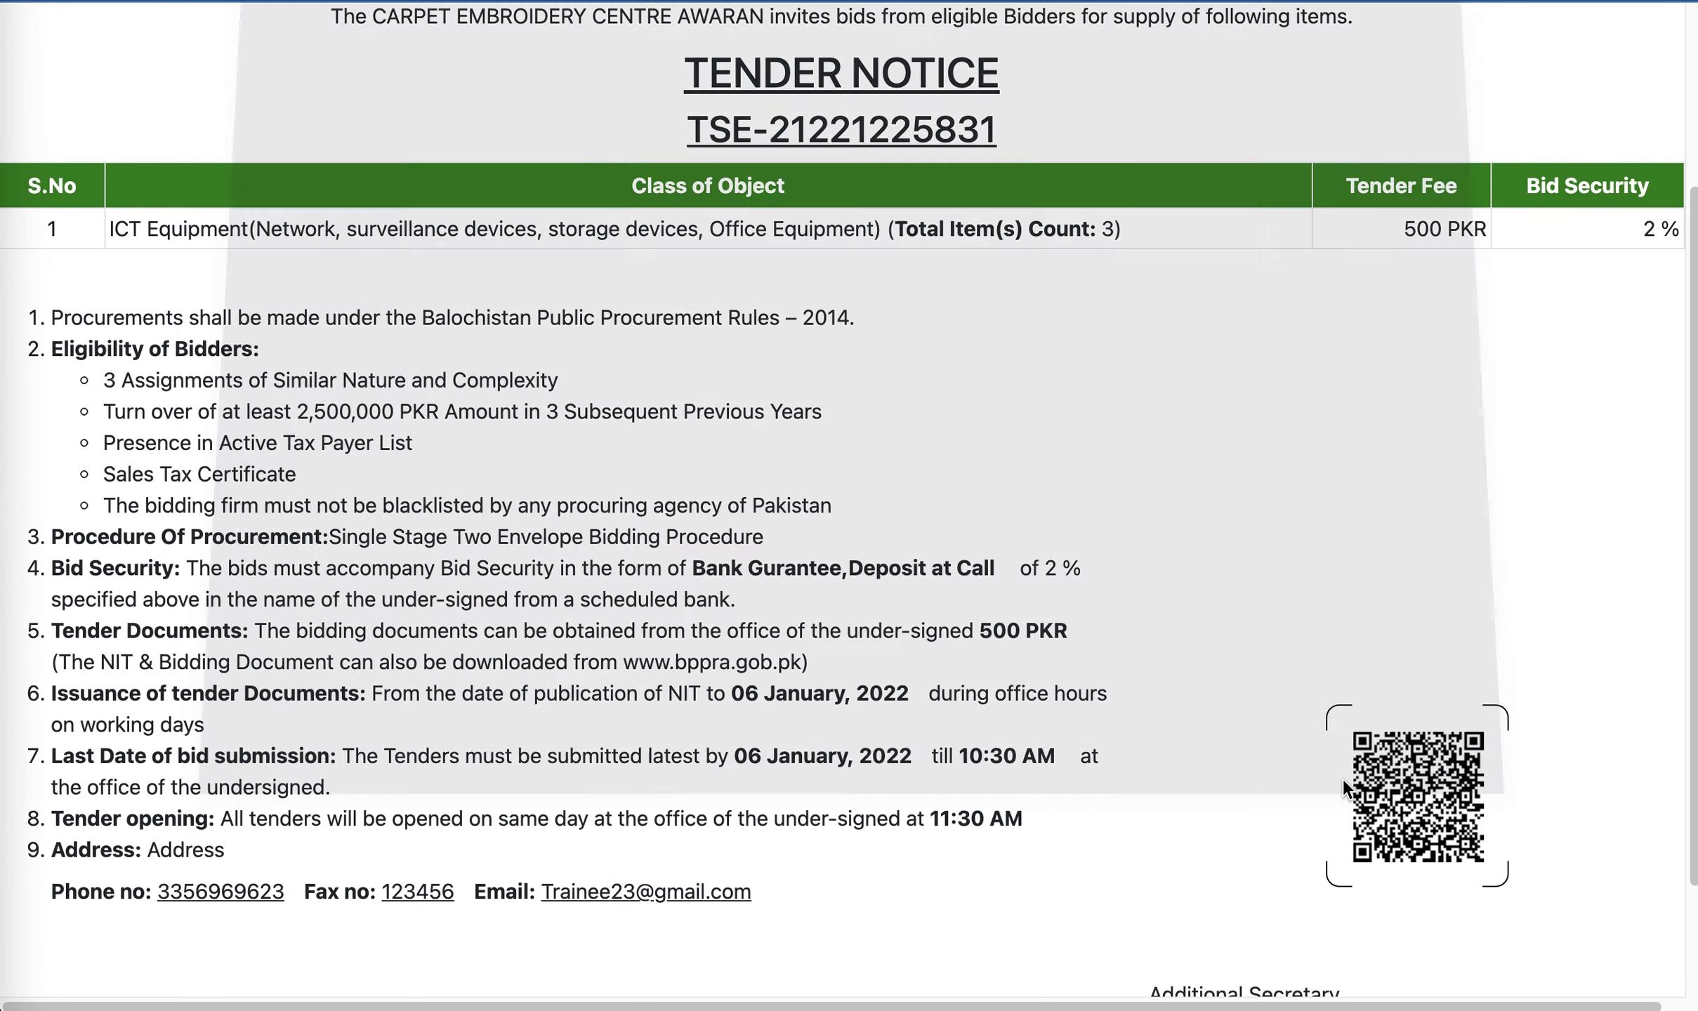
scroll(461, 453, "up", 4)
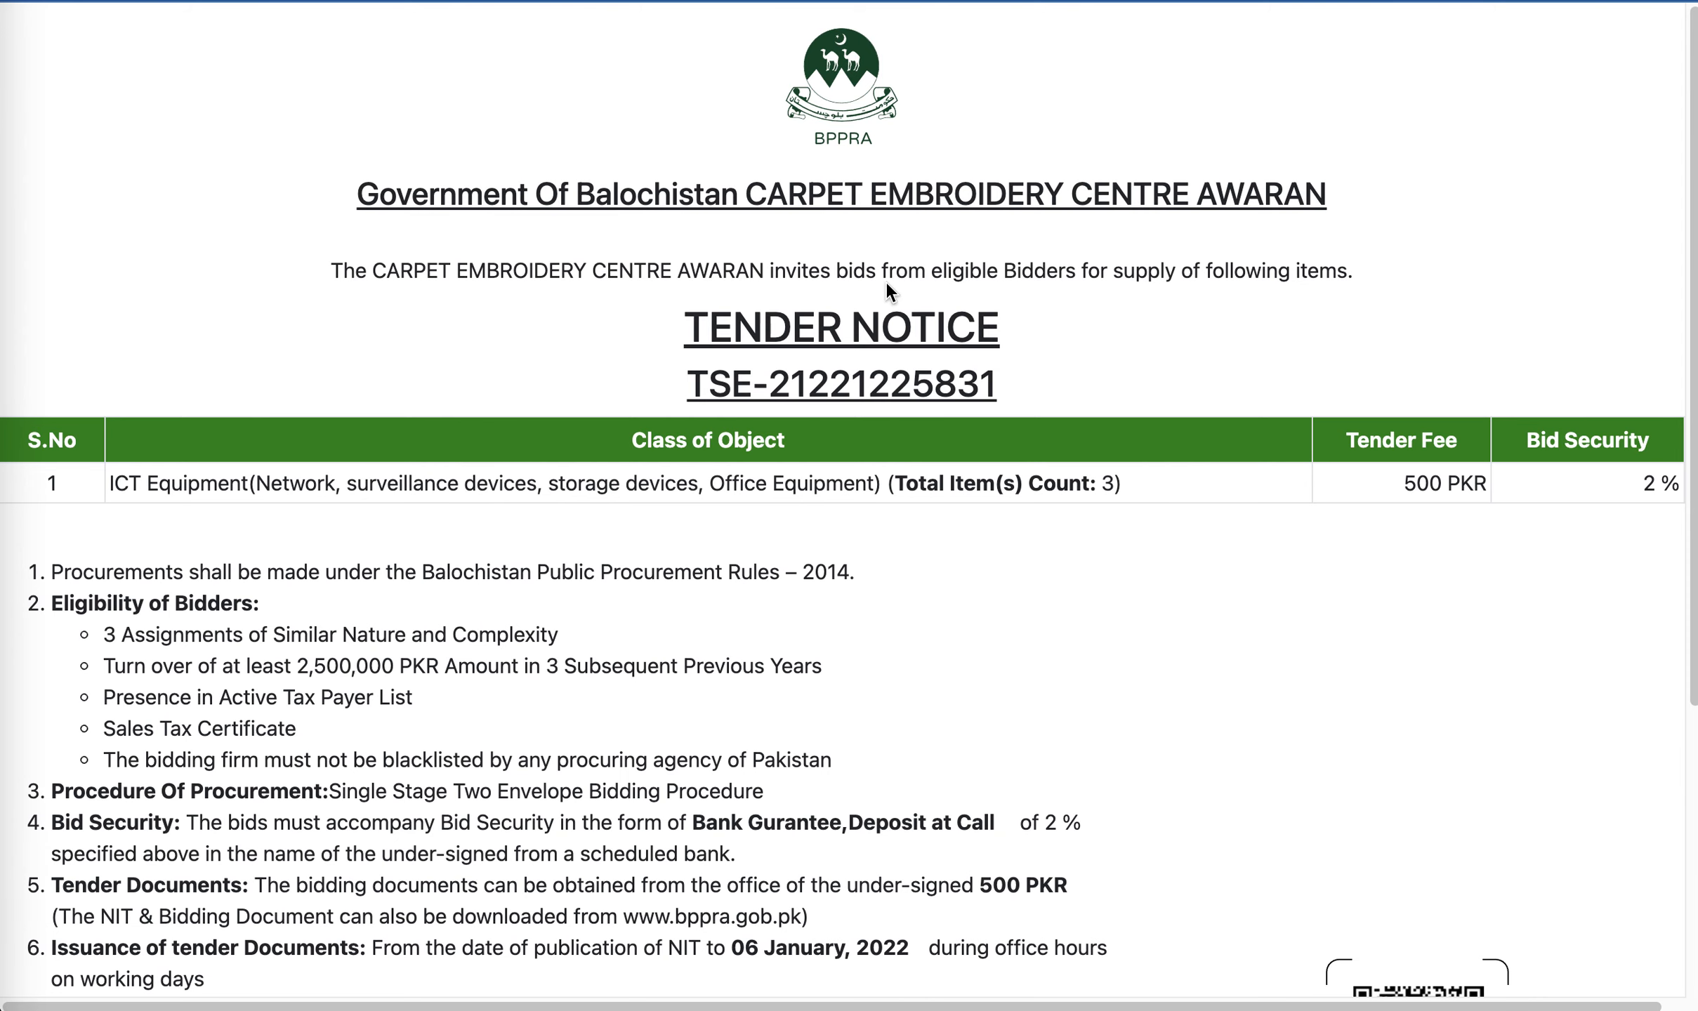
scroll(889, 281, "down", 6)
scroll(1054, 491, "up", 6)
triple_click(660, 382)
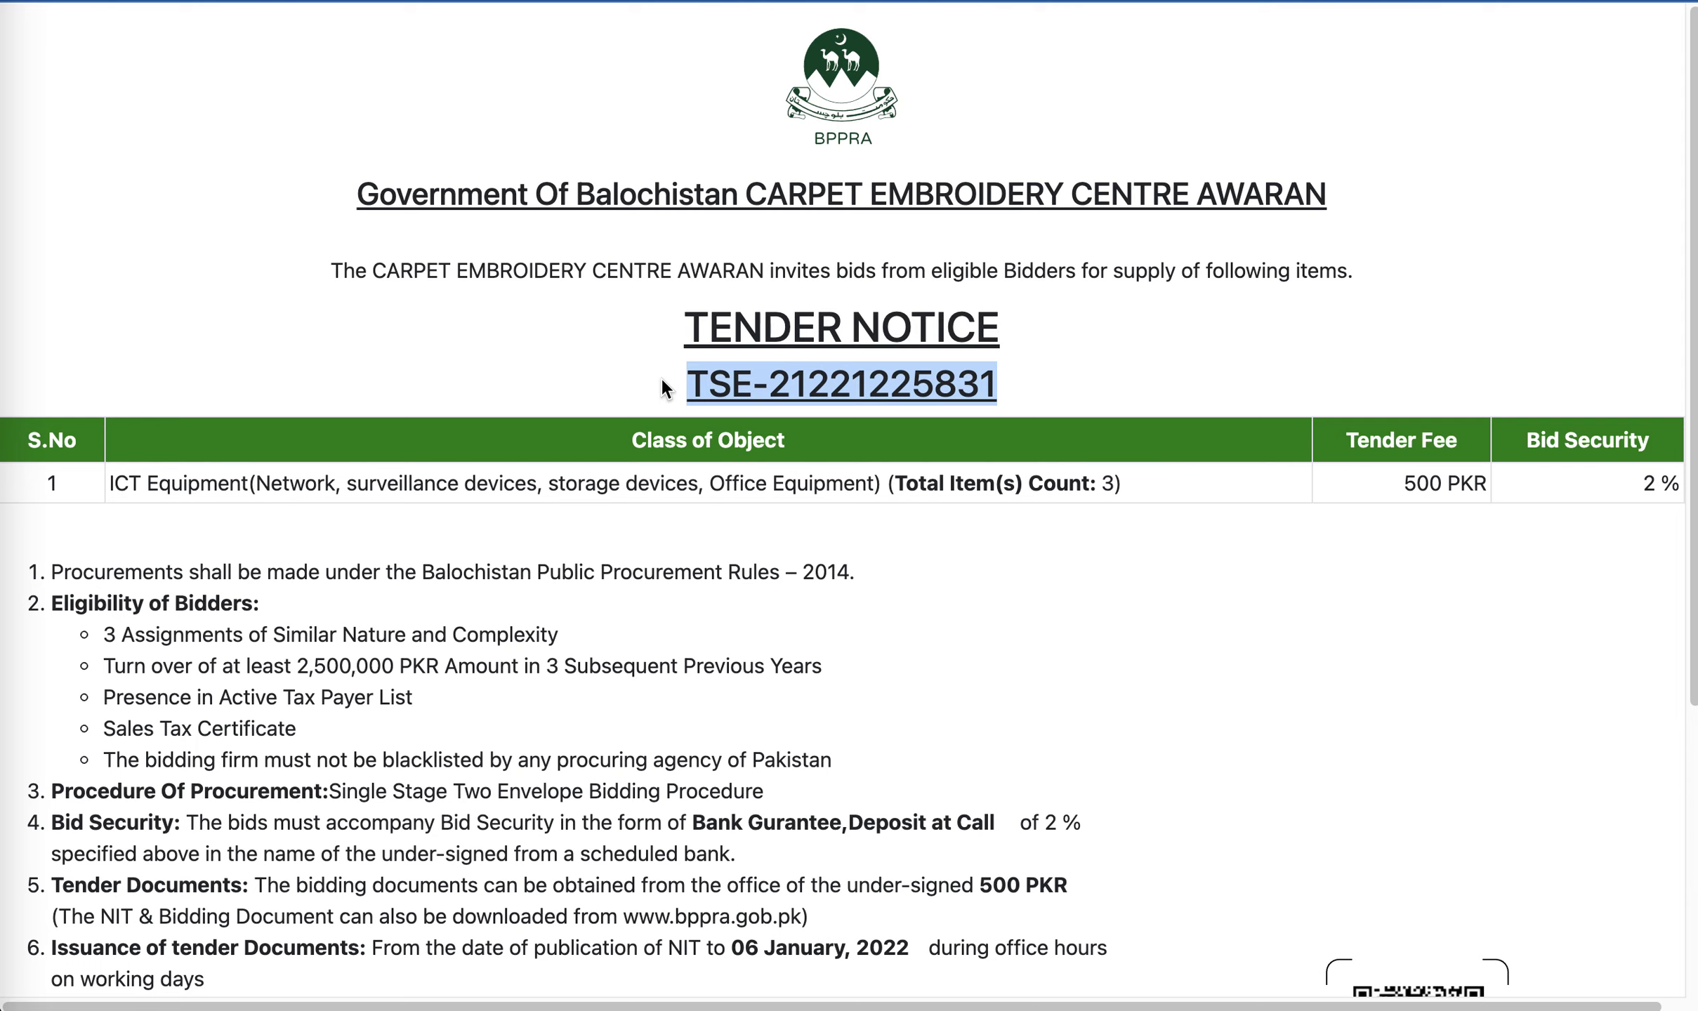
scroll(744, 523, "down", 6)
scroll(741, 509, "up", 6)
scroll(794, 505, "down", 6)
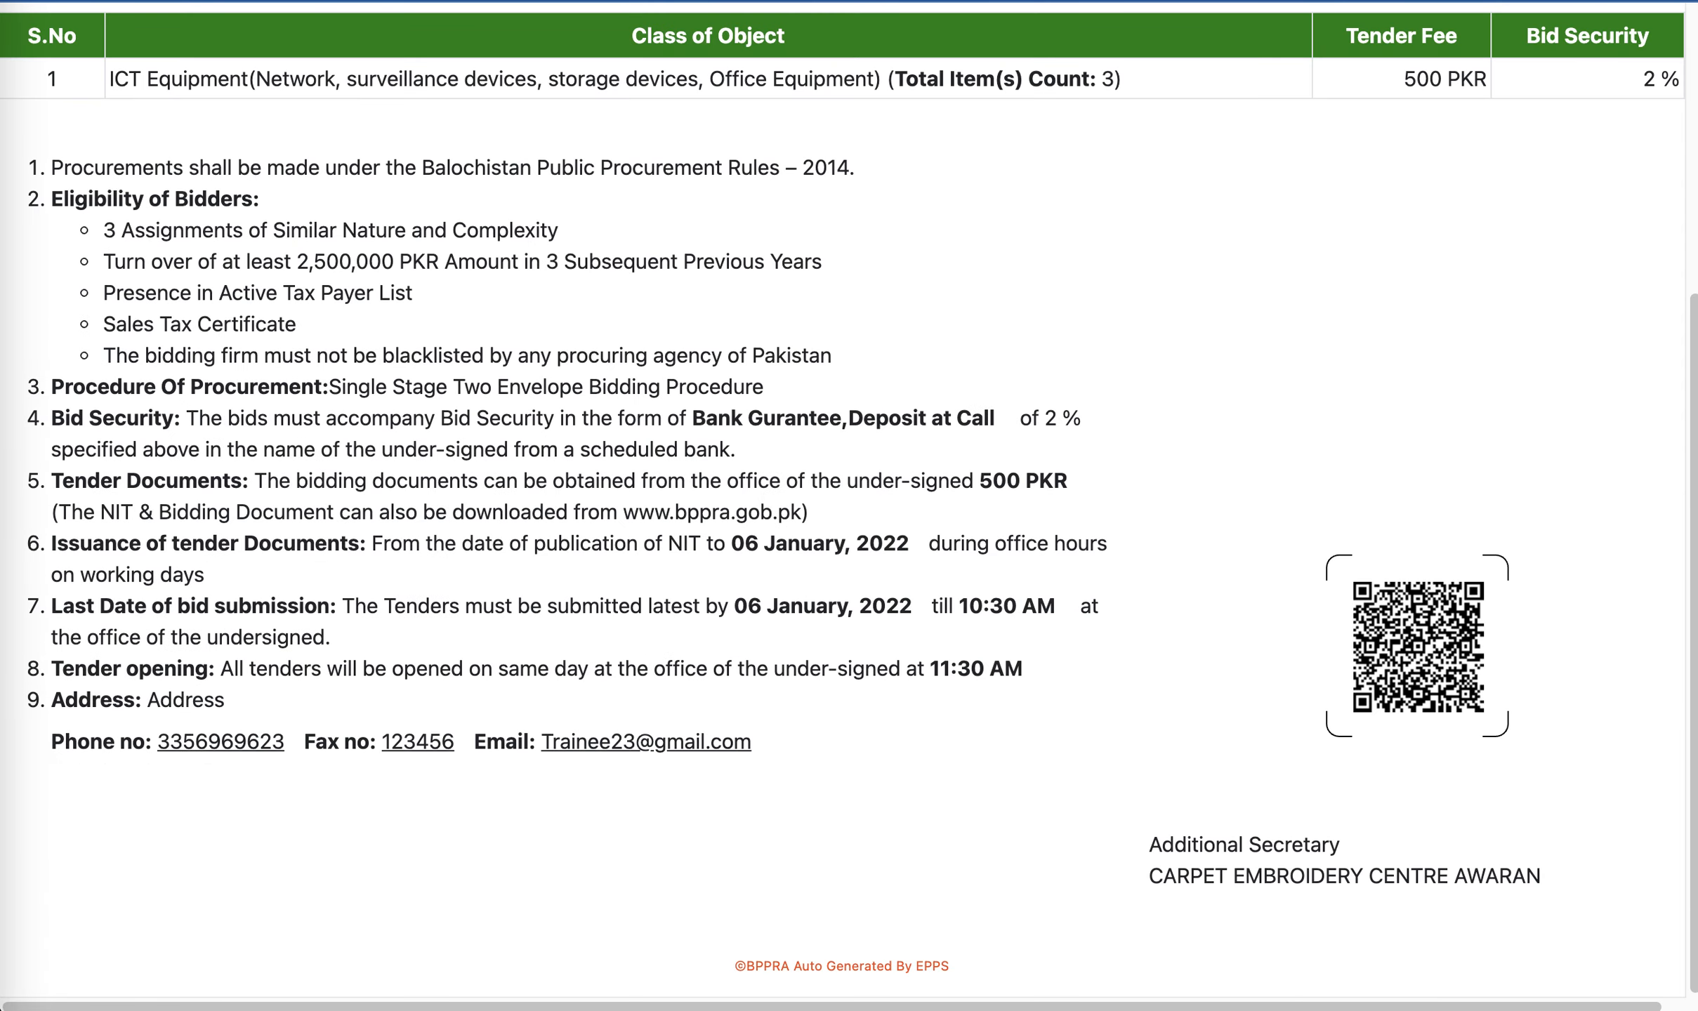
key("super+w")
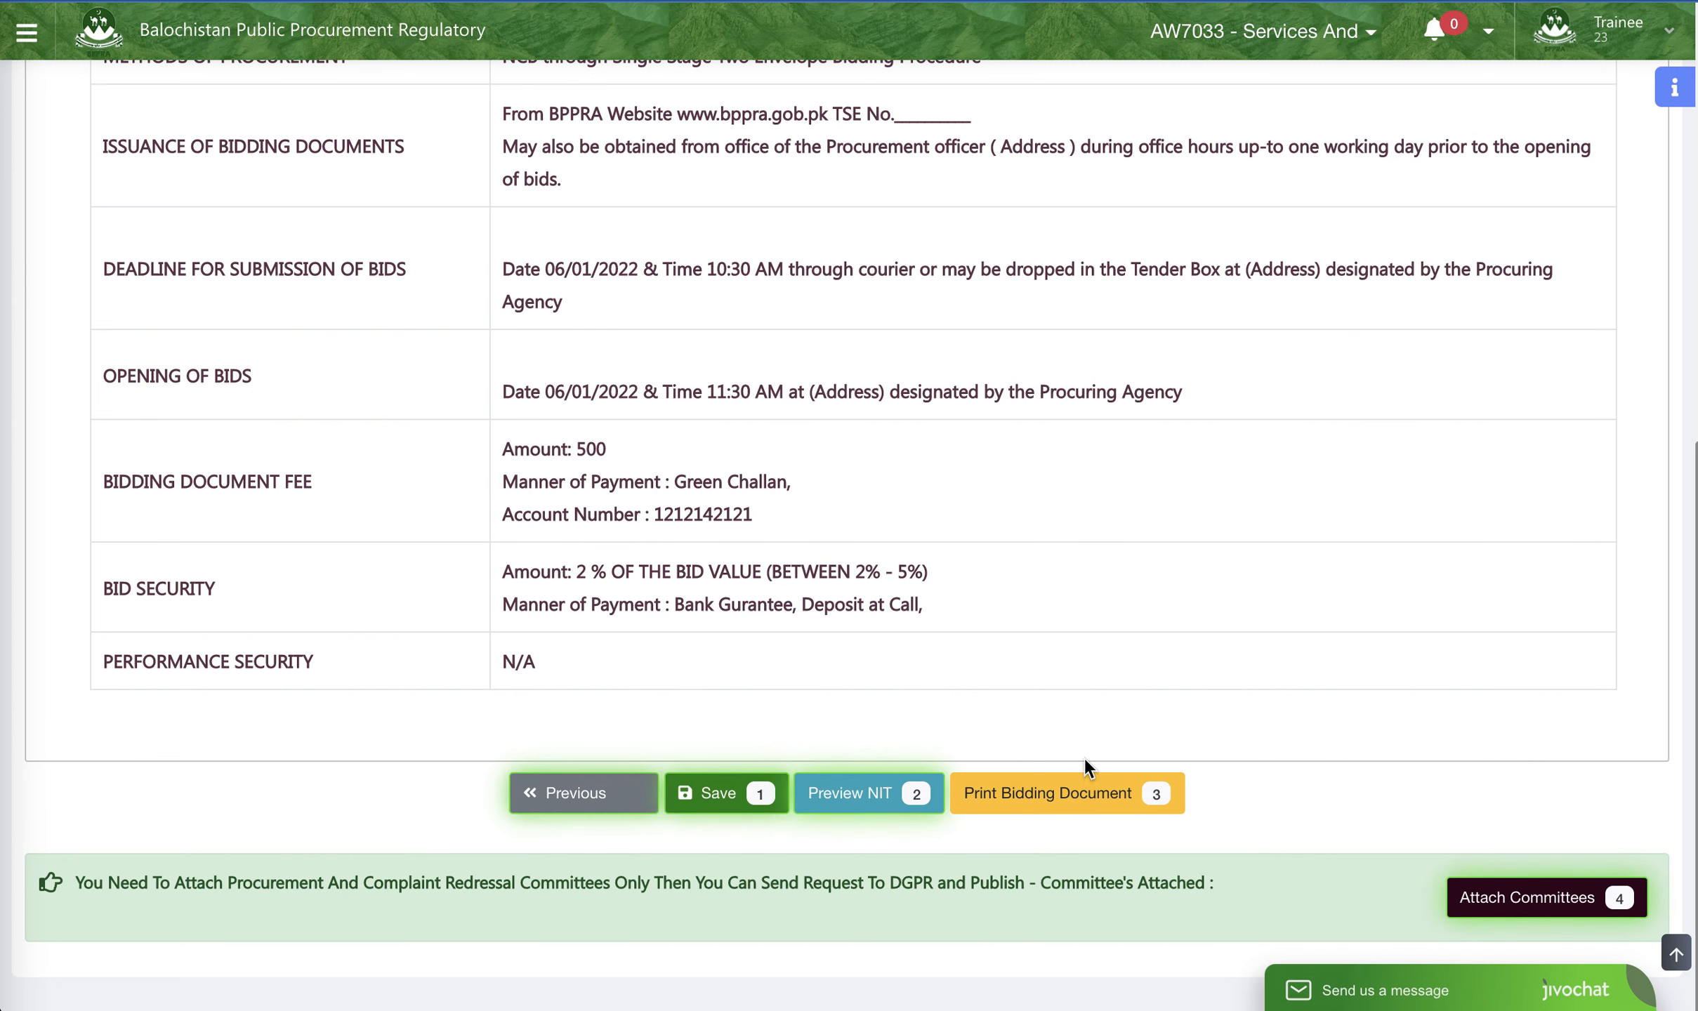
- Open the printable version of the bidding document and cancel its print dialog
left_click(1085, 800)
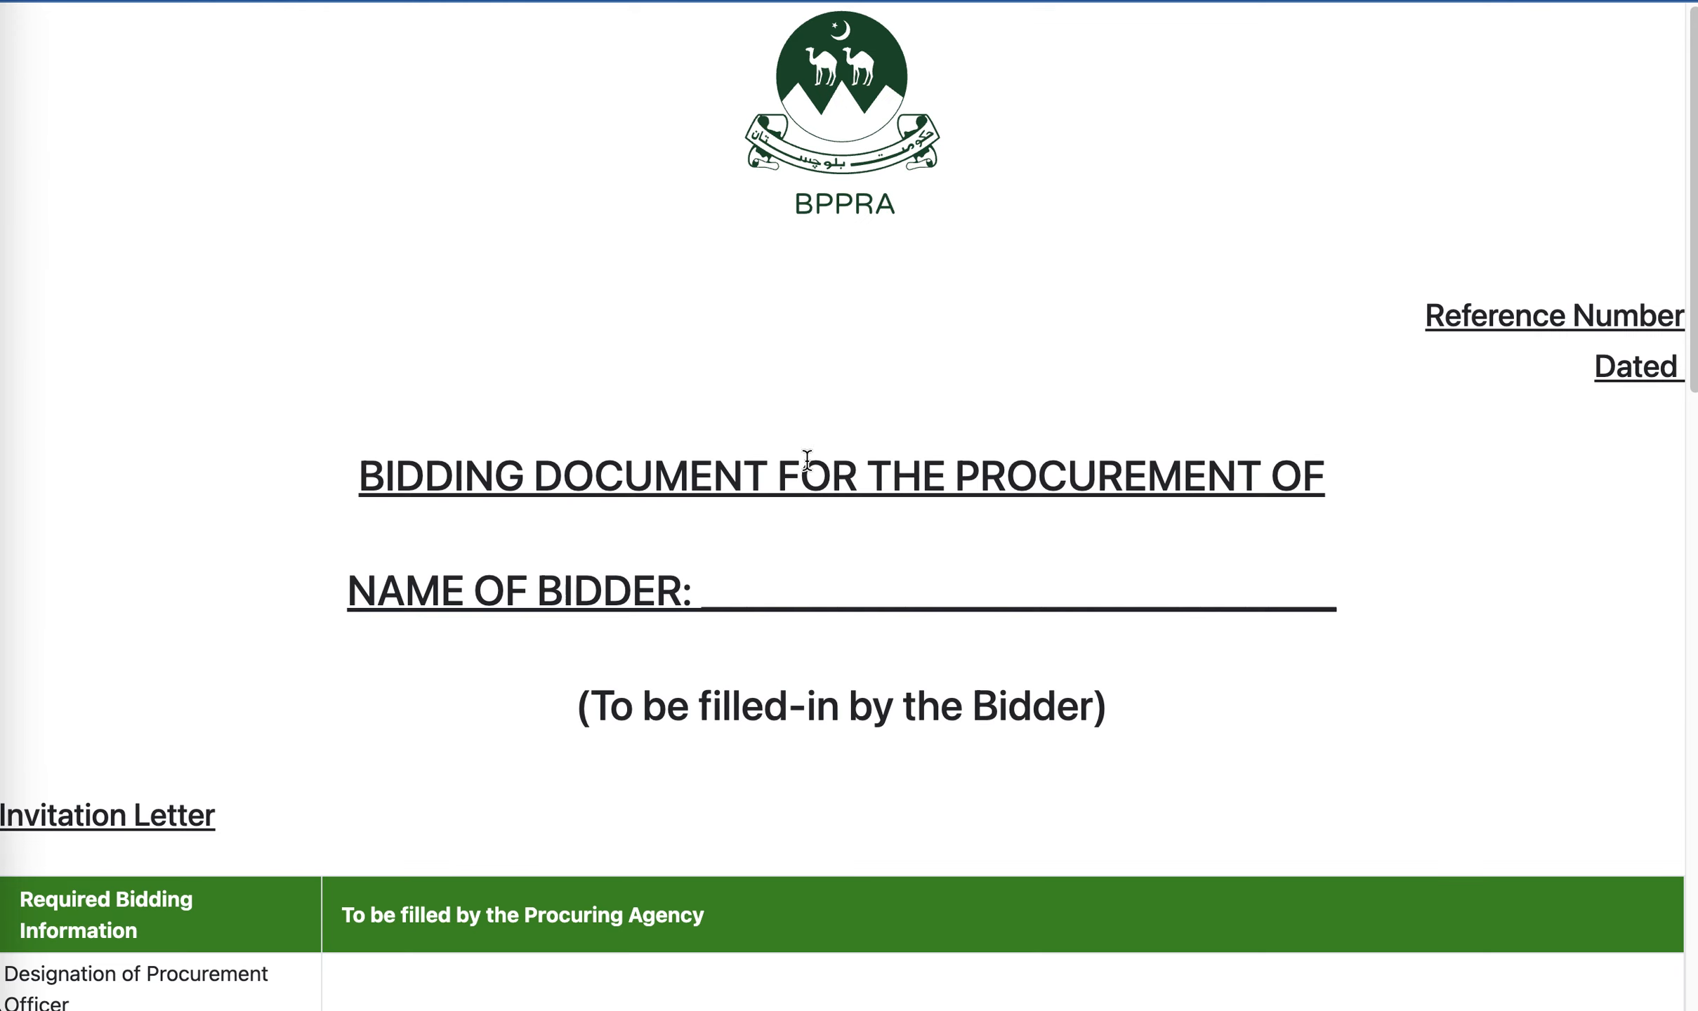
scroll(851, 456, "down", 8)
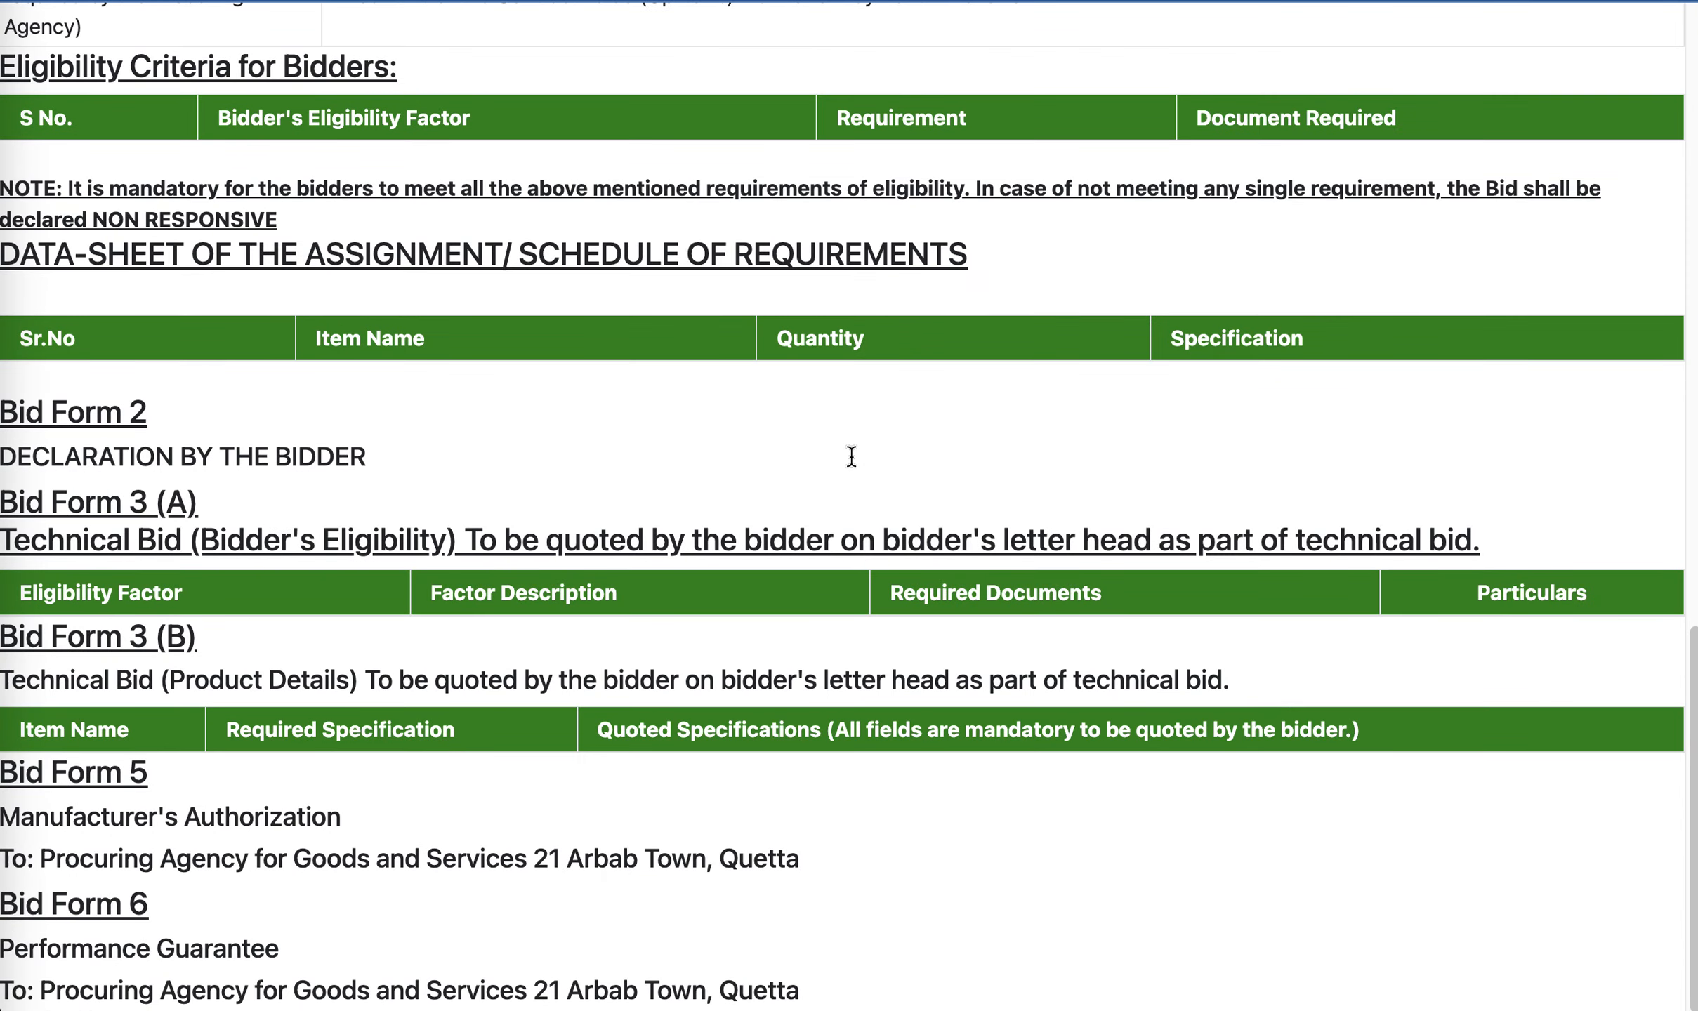
scroll(852, 449, "up", 15)
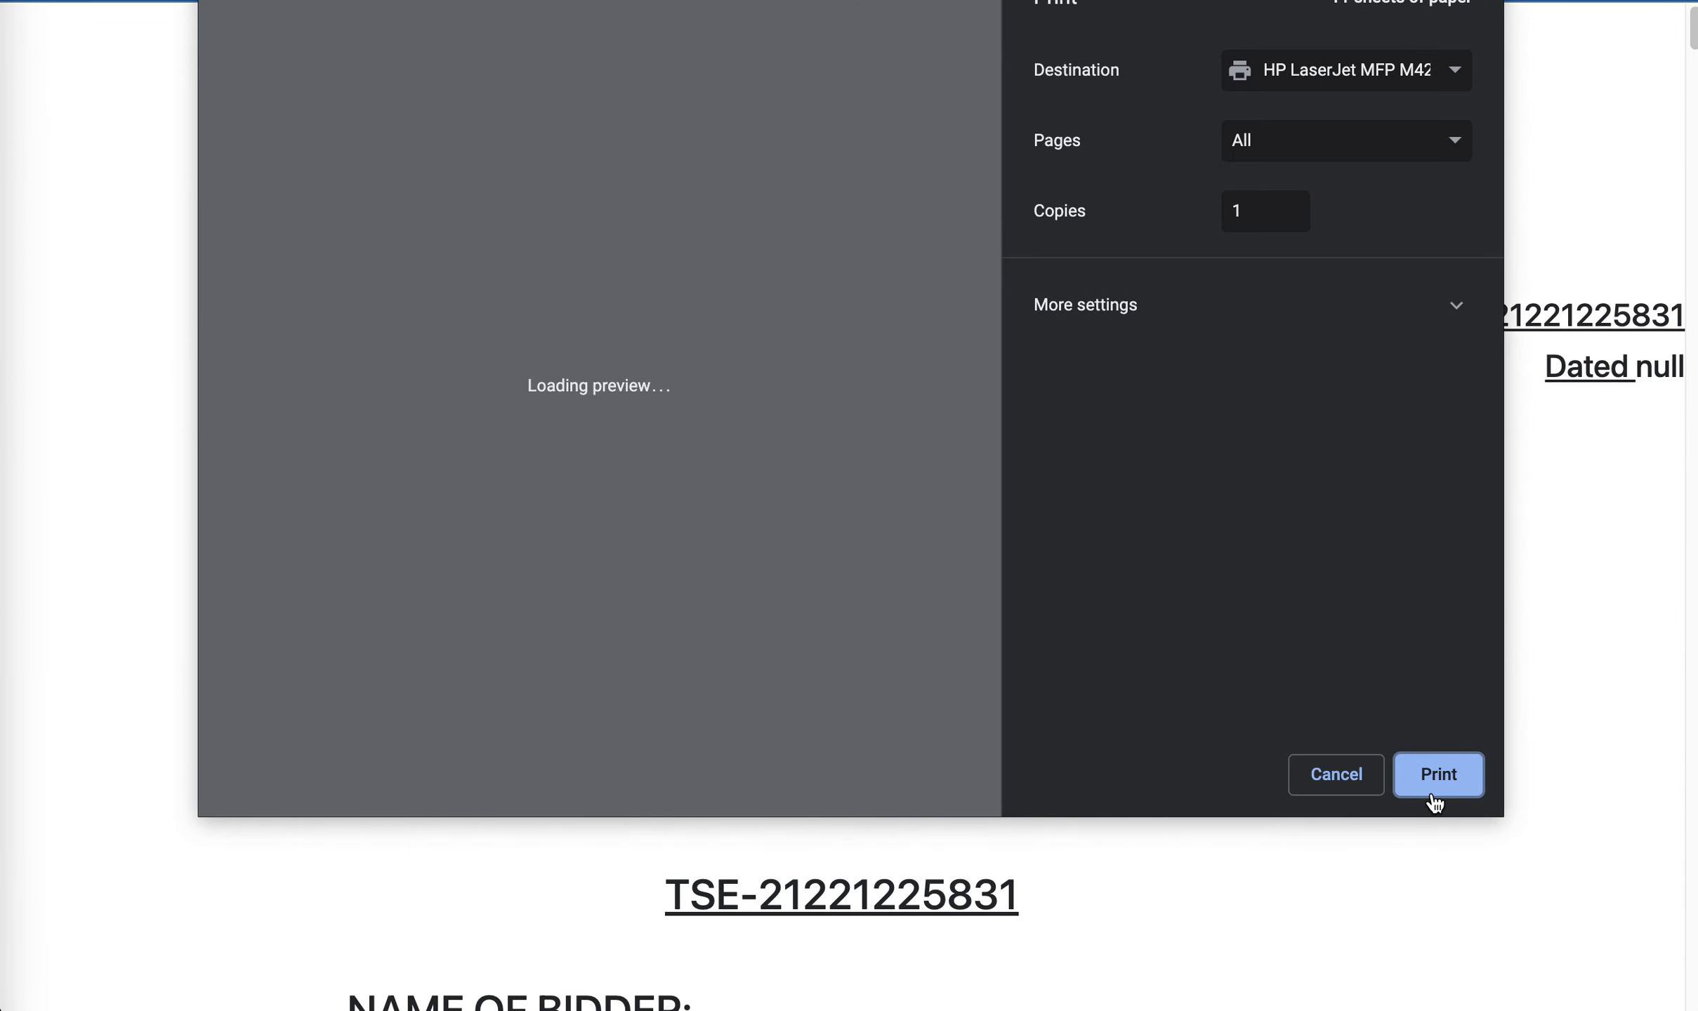
left_click(1330, 787)
scroll(951, 650, "down", 15)
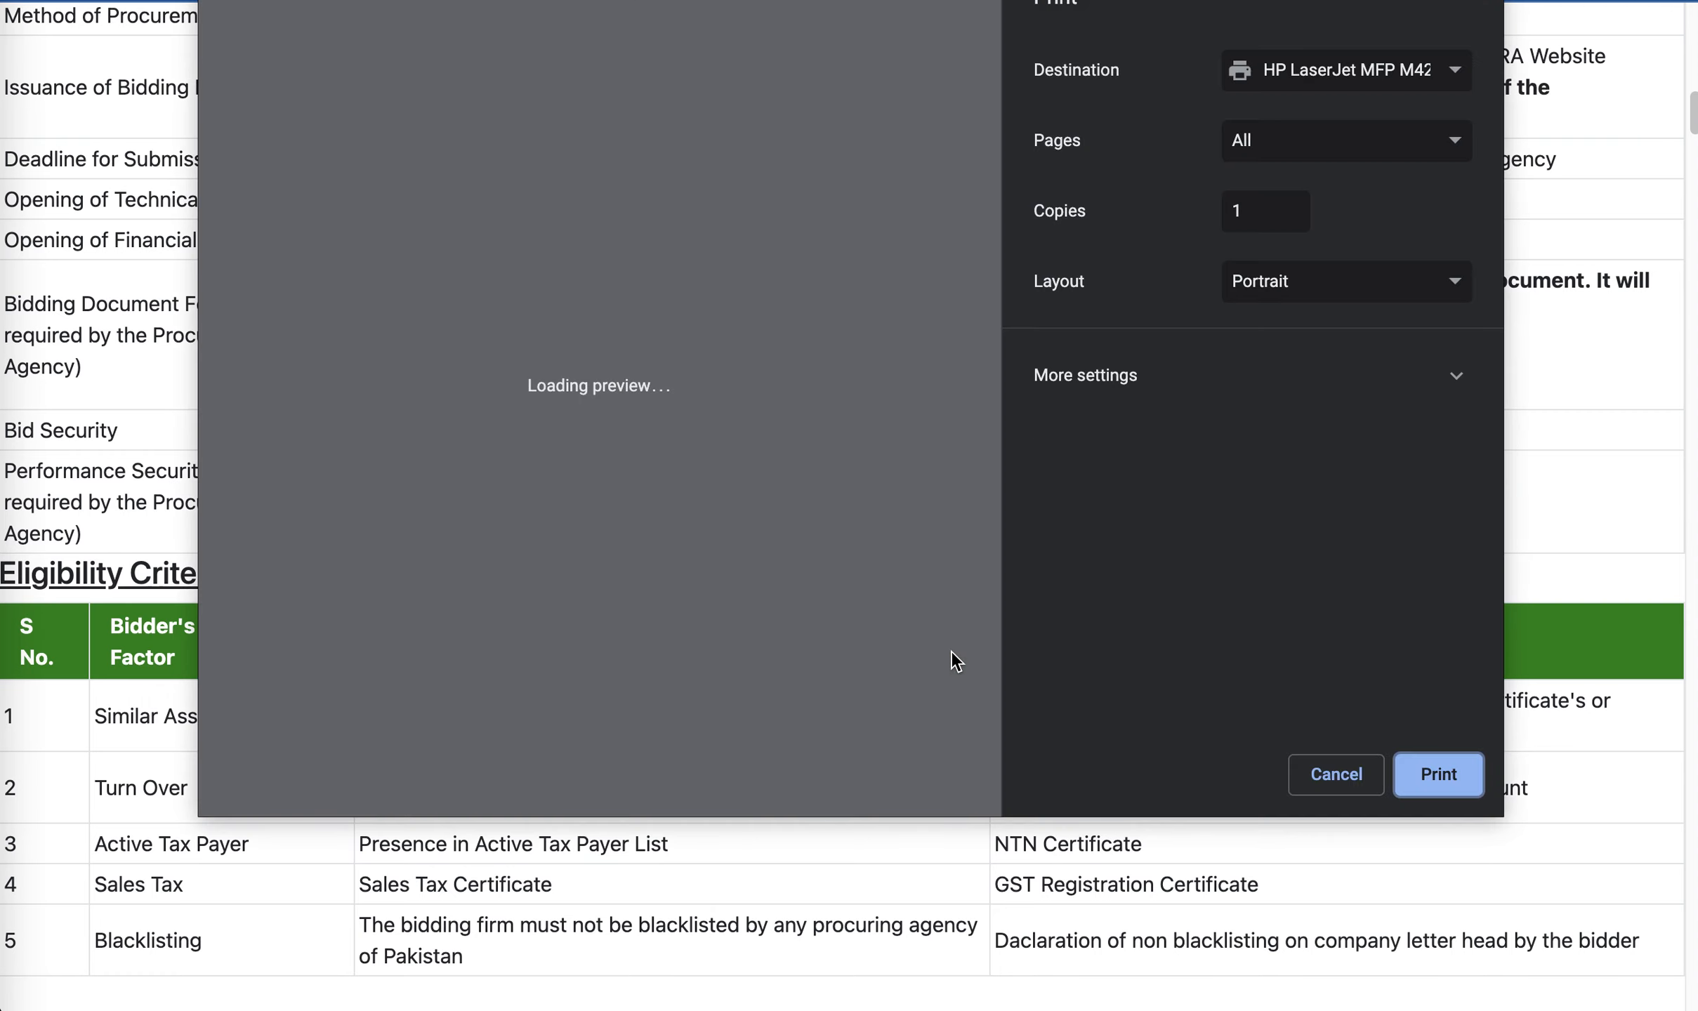
left_click(1334, 774)
- Examine the bidding document's technical evaluation tables, bid forms and cover page, and close the document
scroll(962, 665, "down", 10)
scroll(963, 668, "down", 20)
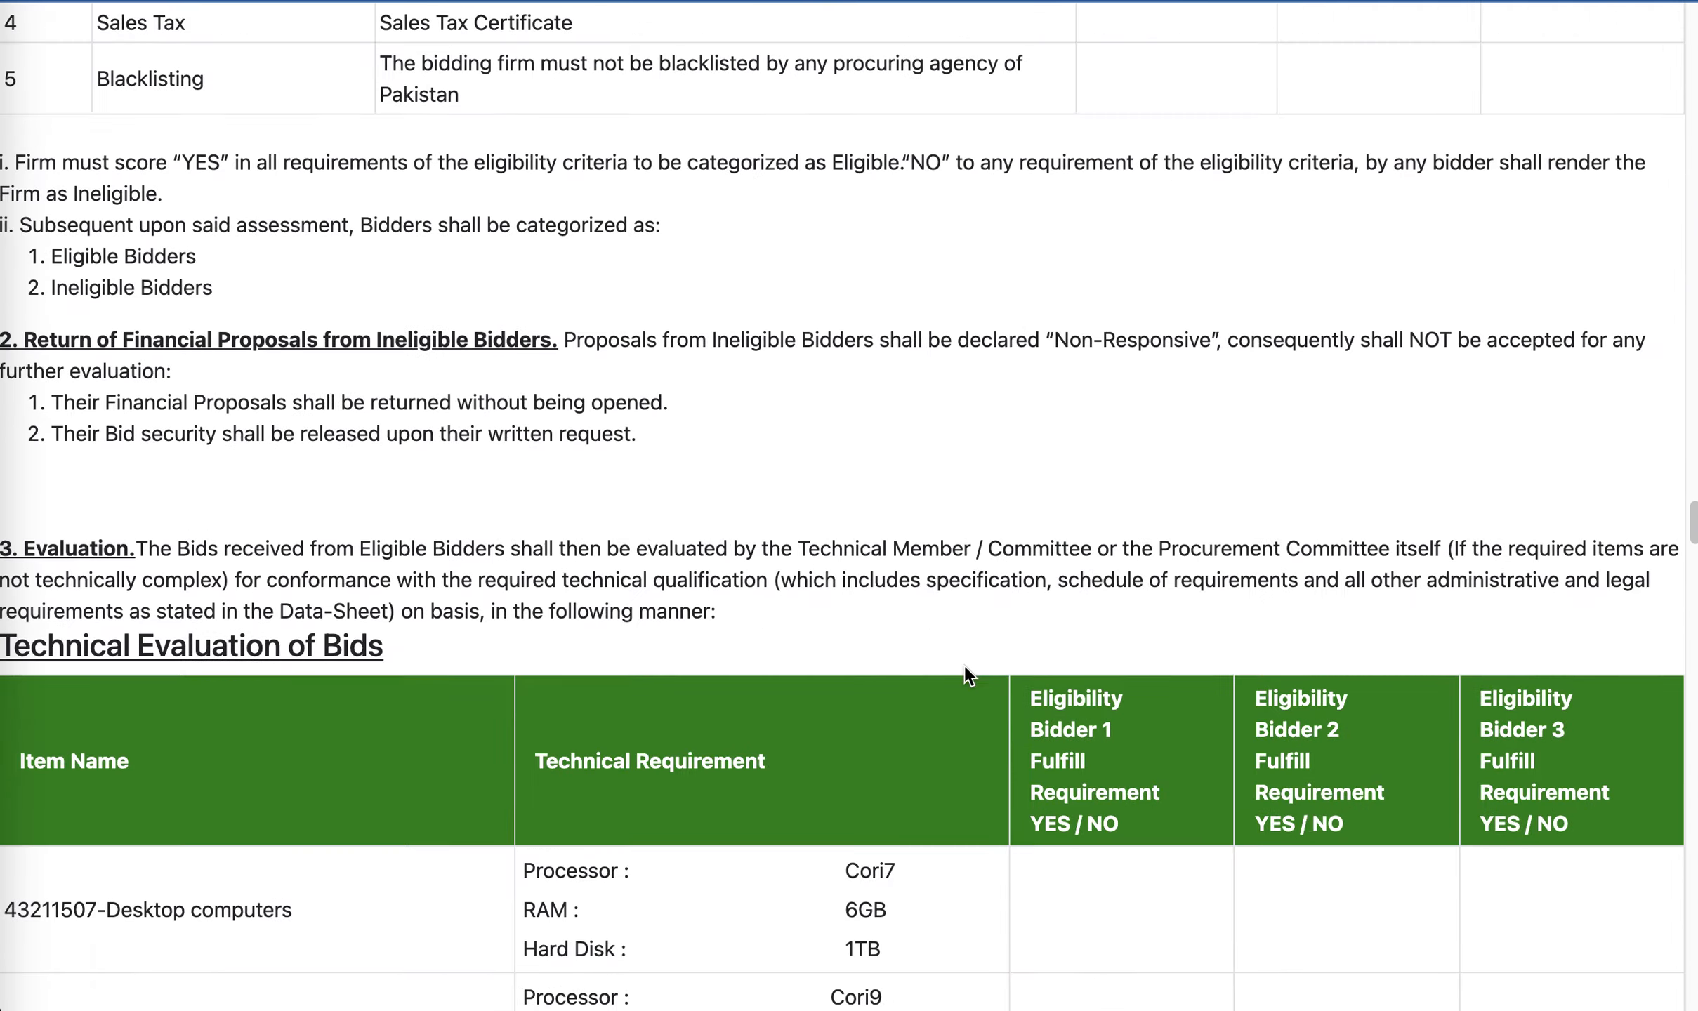
scroll(964, 666, "down", 20)
scroll(965, 668, "down", 20)
scroll(968, 666, "up", 20)
scroll(967, 663, "up", 15)
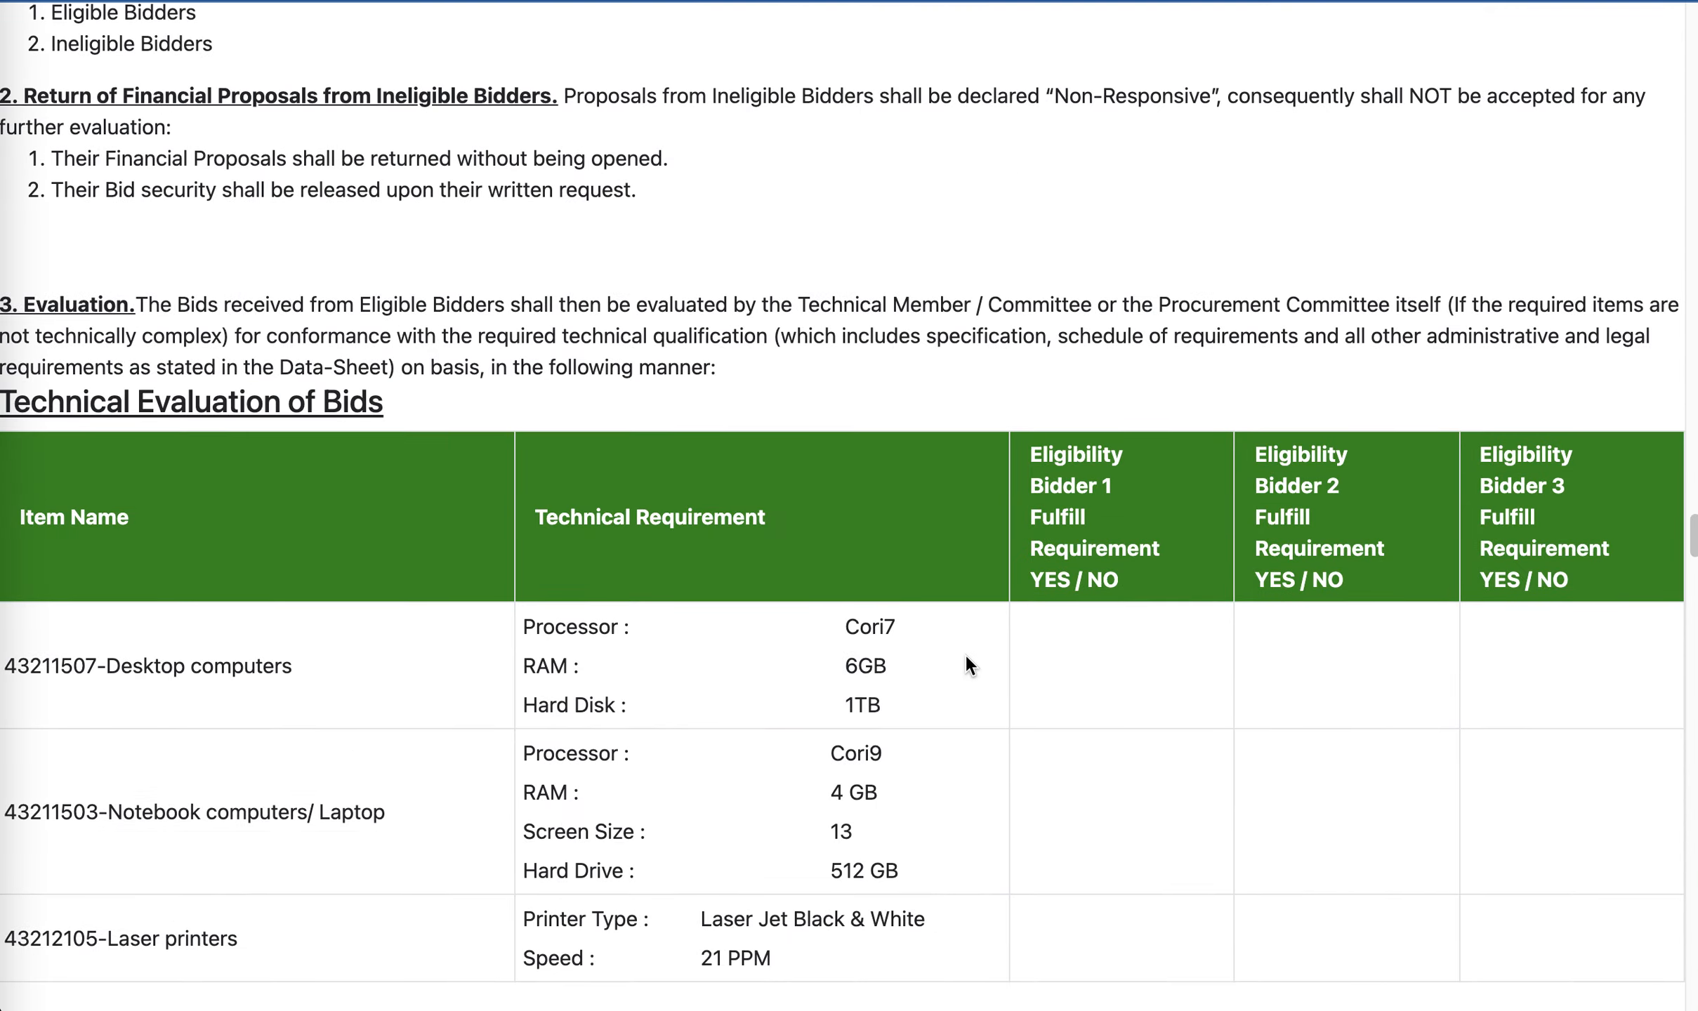
scroll(966, 661, "down", 15)
scroll(966, 662, "up", 12)
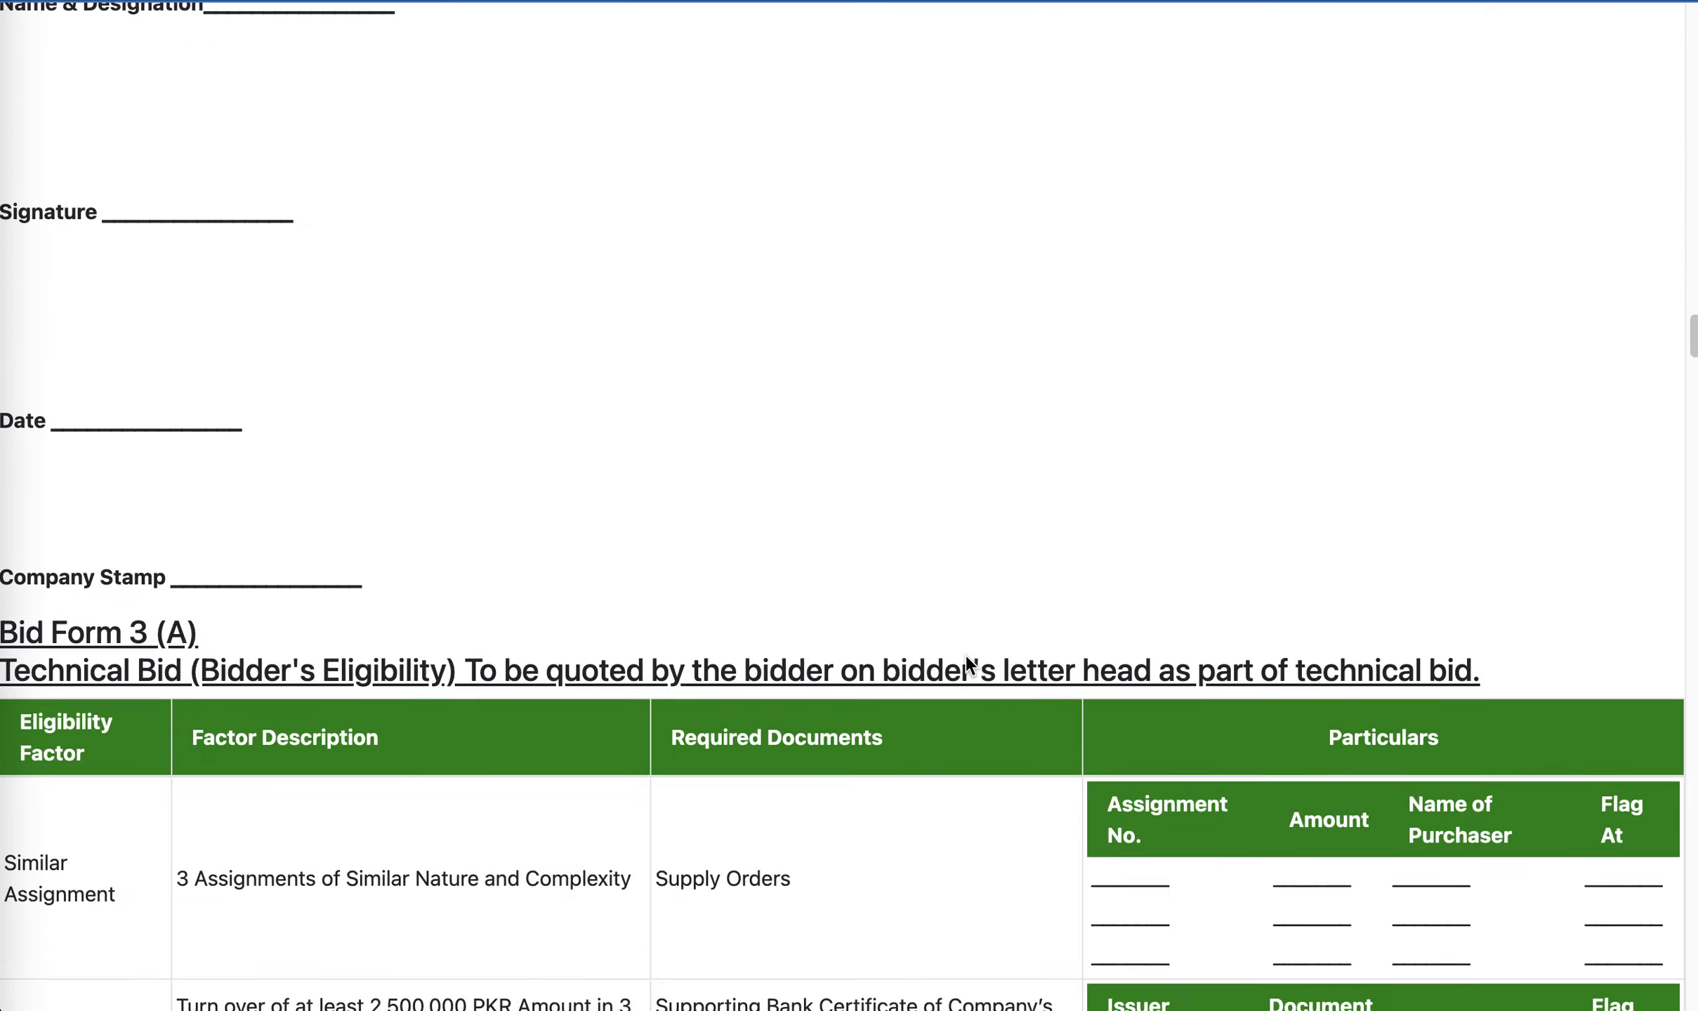
scroll(966, 660, "up", 15)
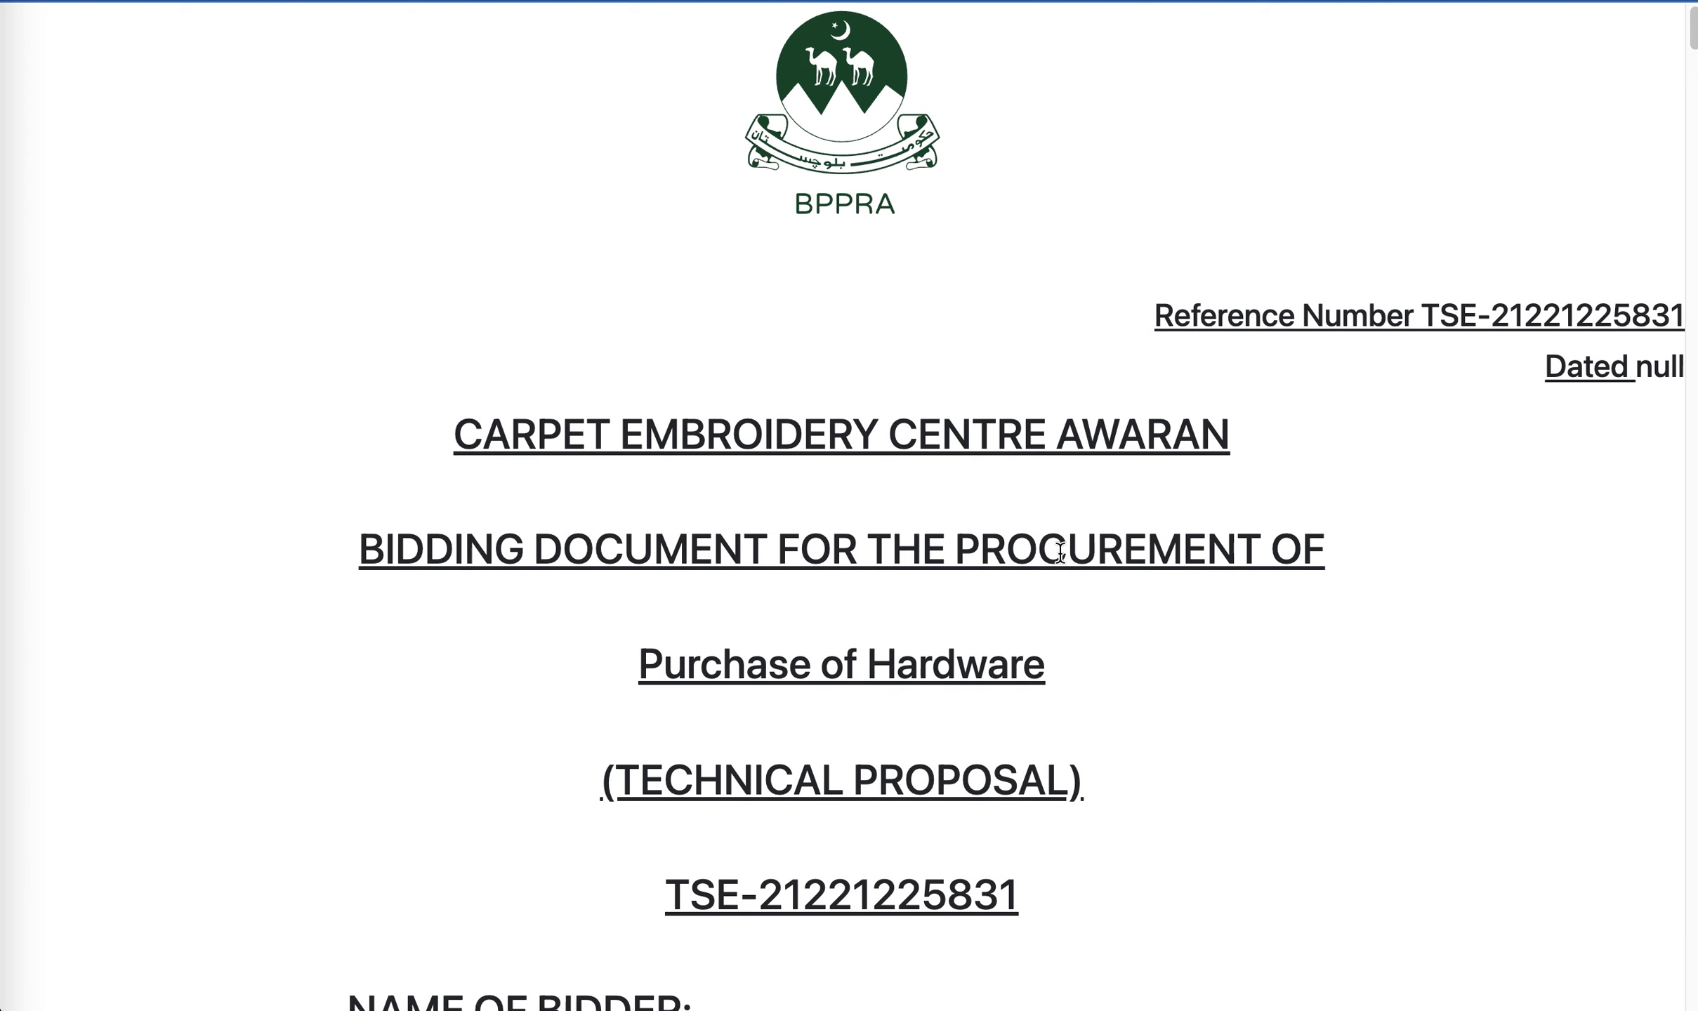
key("super+w")
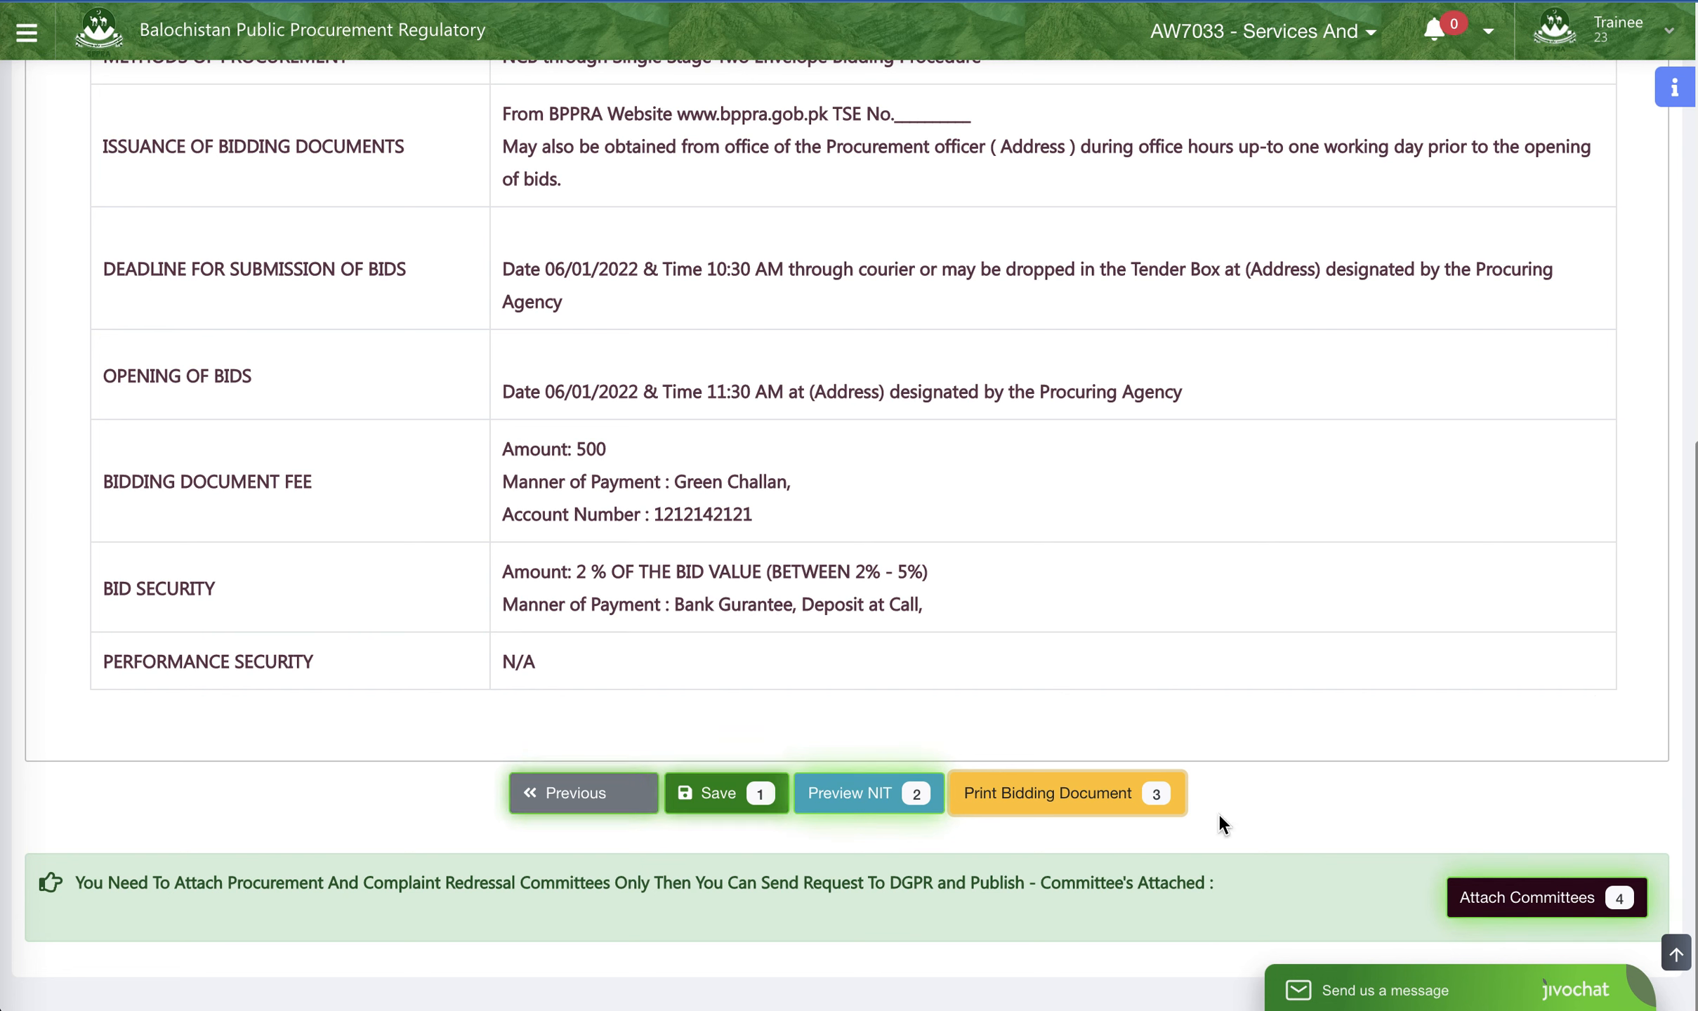
- Start attaching a committee with the type Procurement Committee and the title "PC", leaving the existing committee selection empty
left_click(1518, 899)
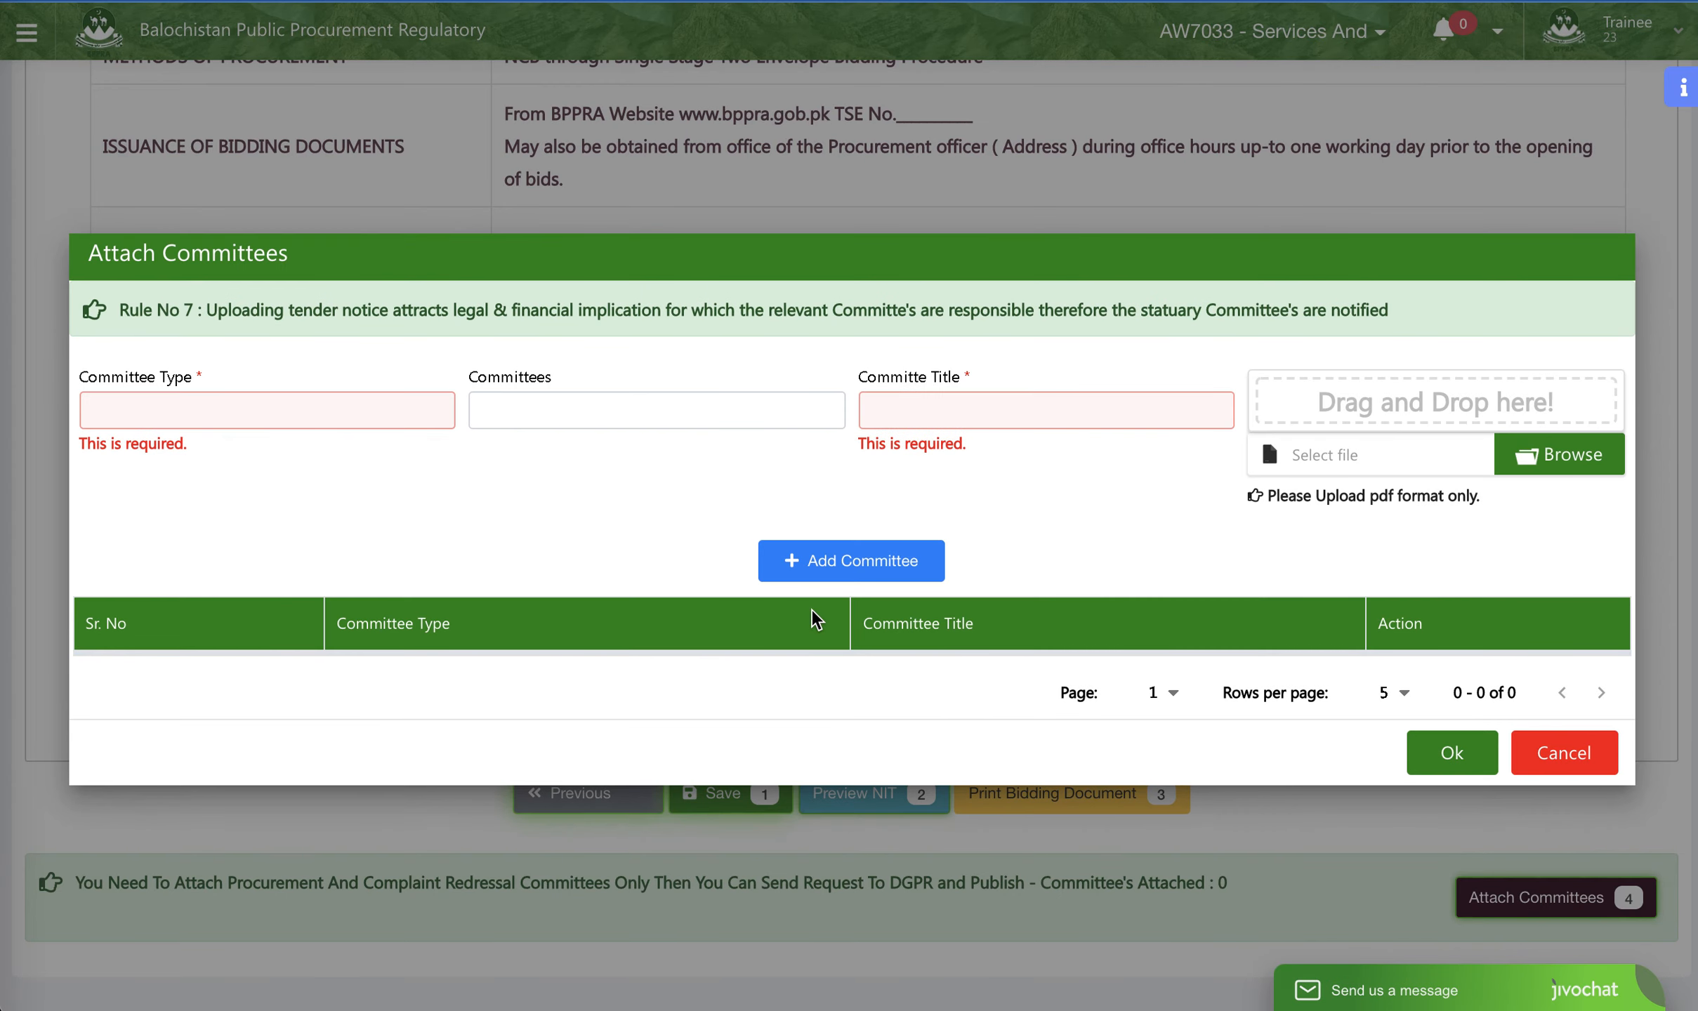
left_click(410, 399)
left_click(362, 442)
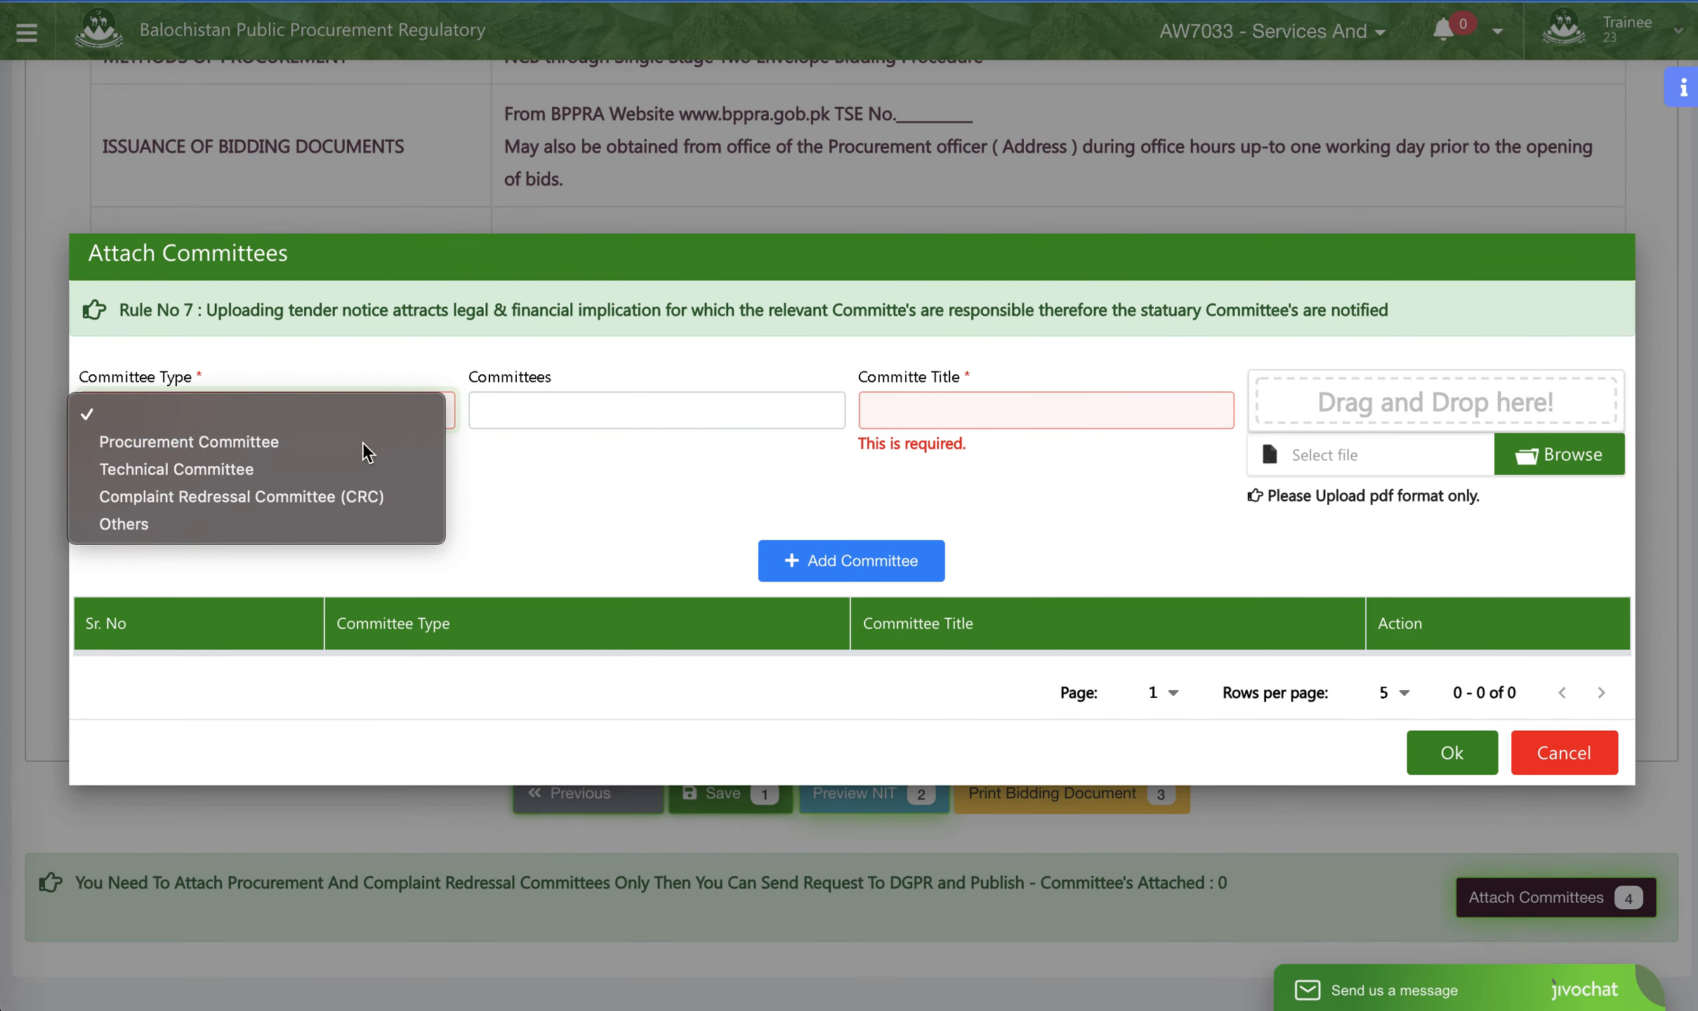
left_click(632, 406)
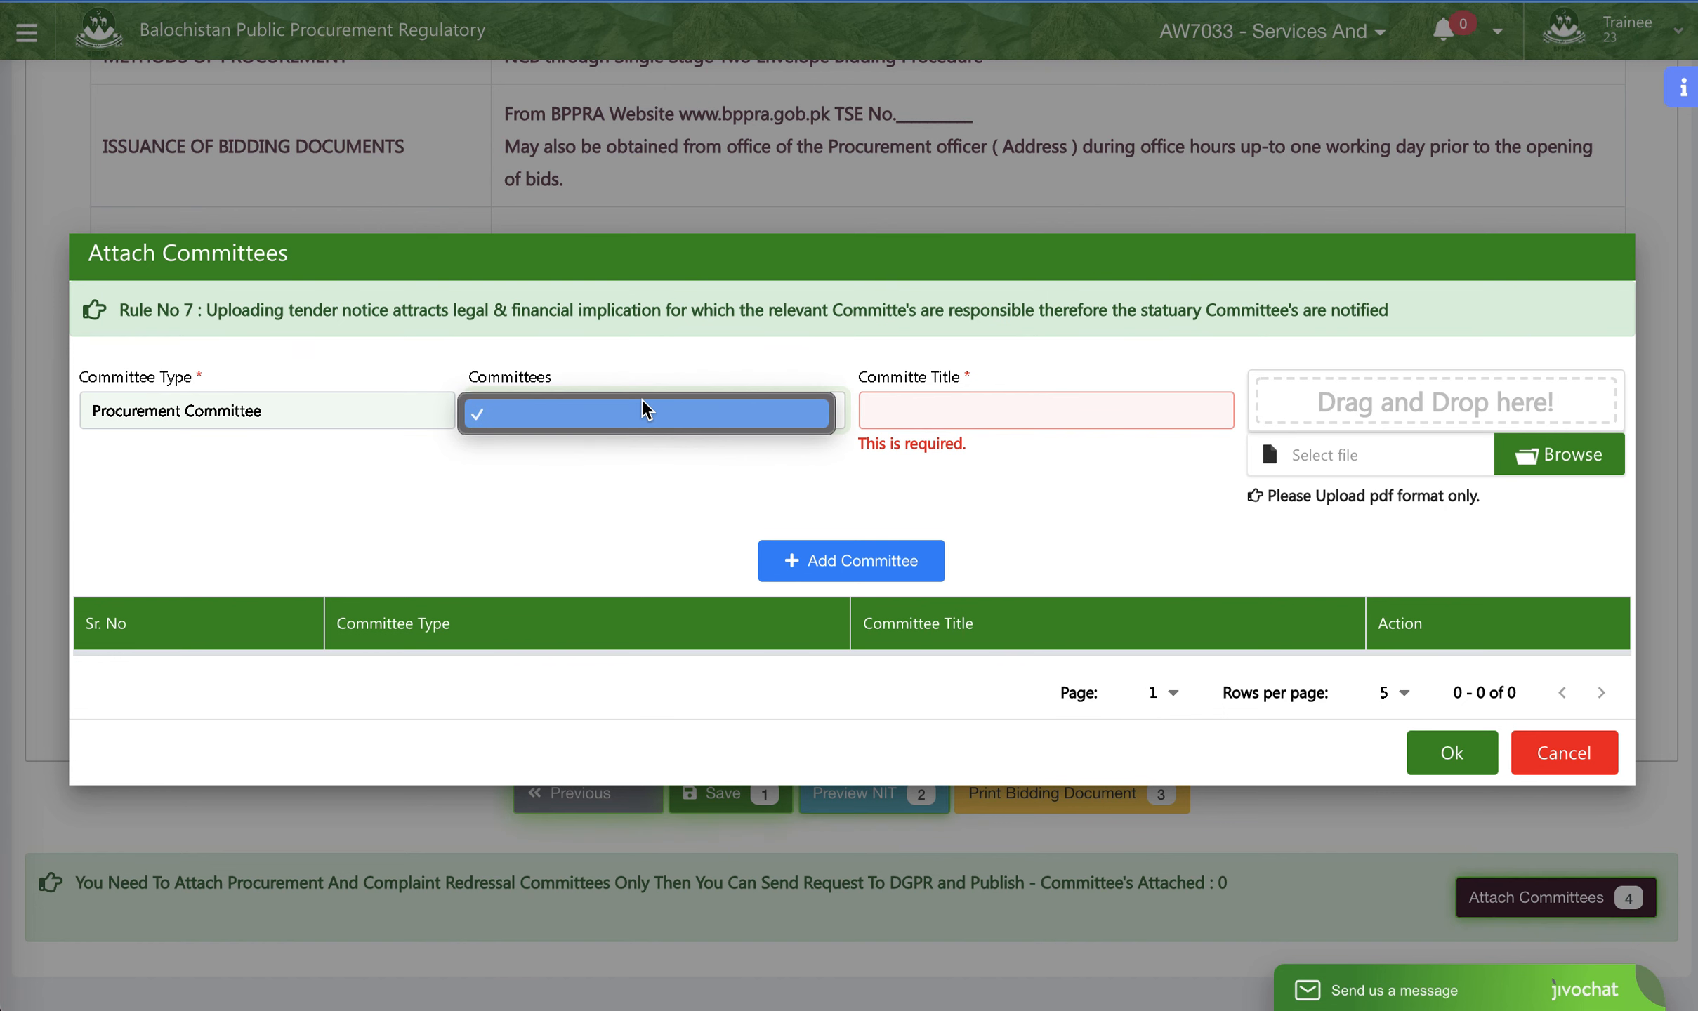
left_click(874, 410)
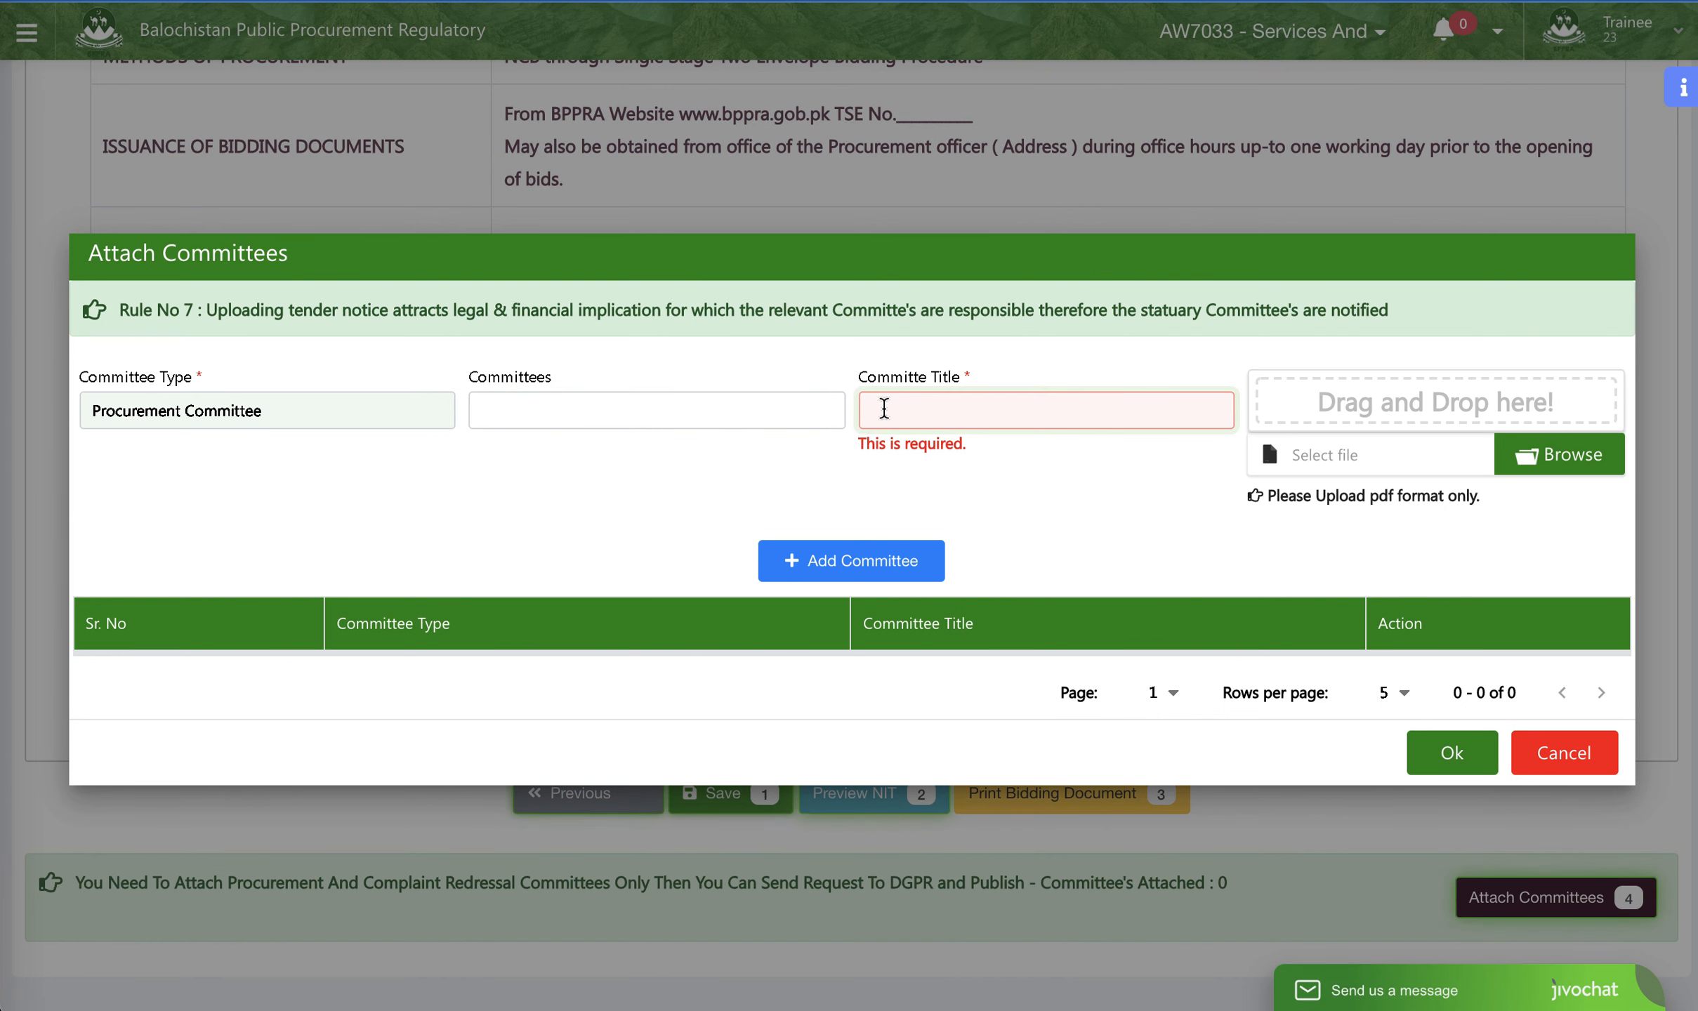
type("PC")
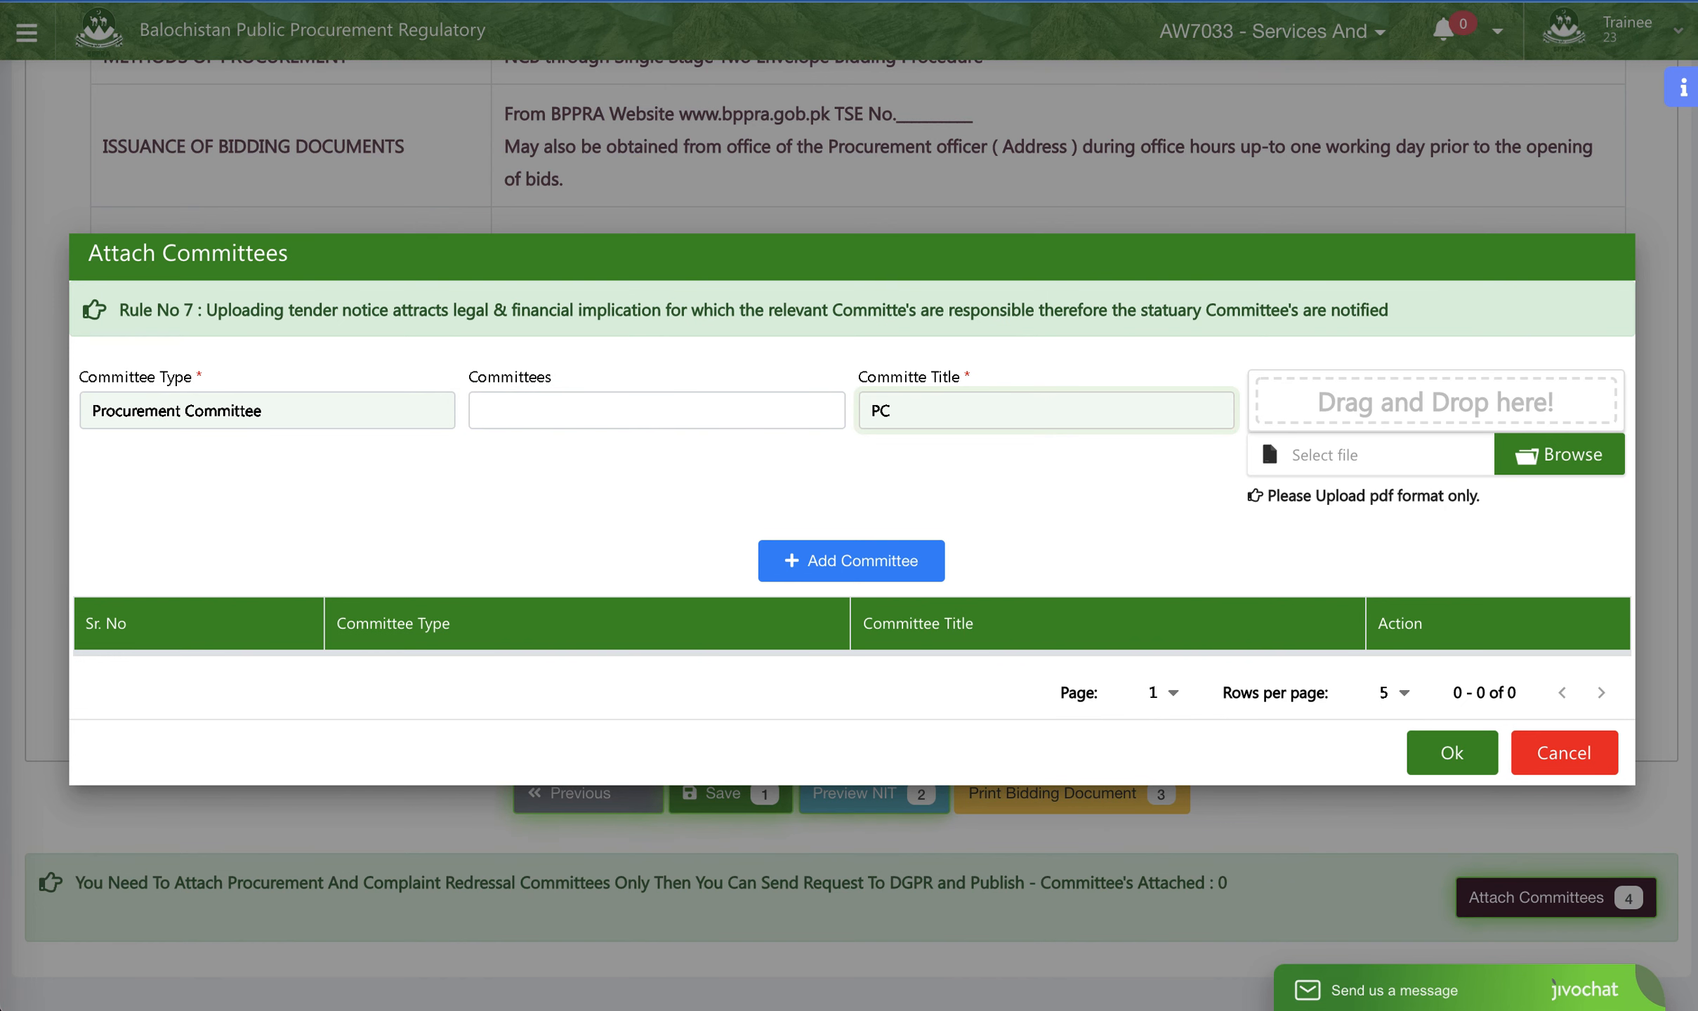
left_click(1512, 456)
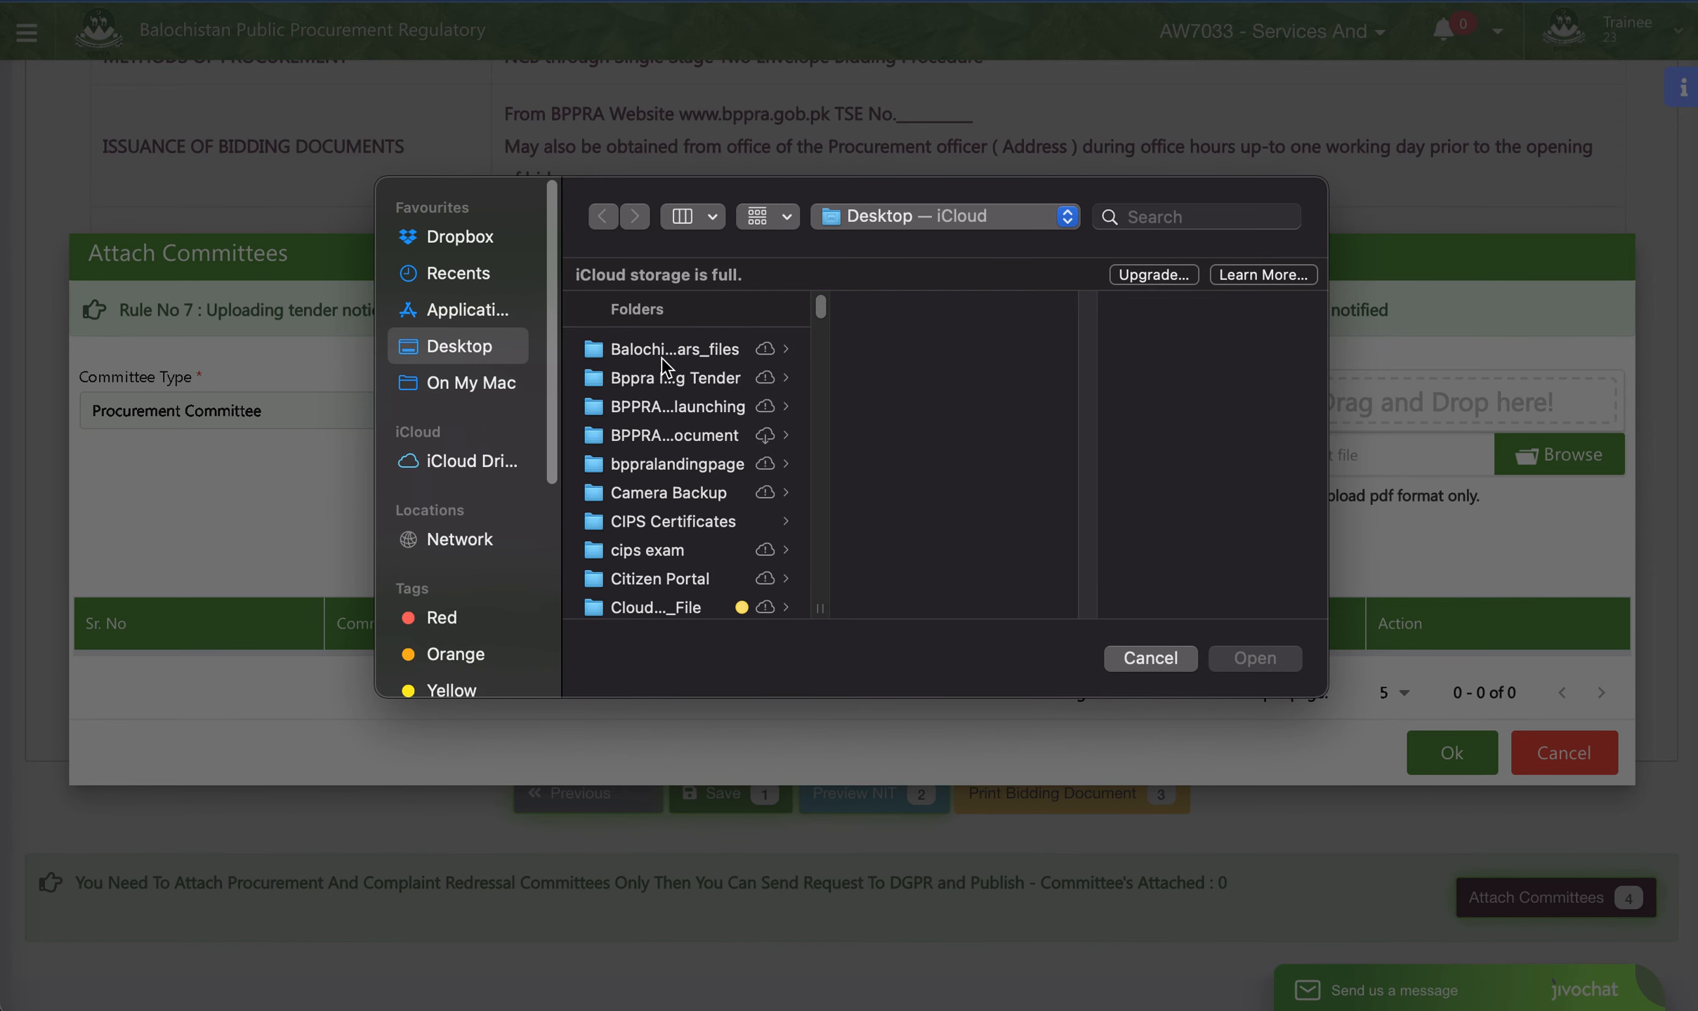
left_click(1176, 216)
type("video")
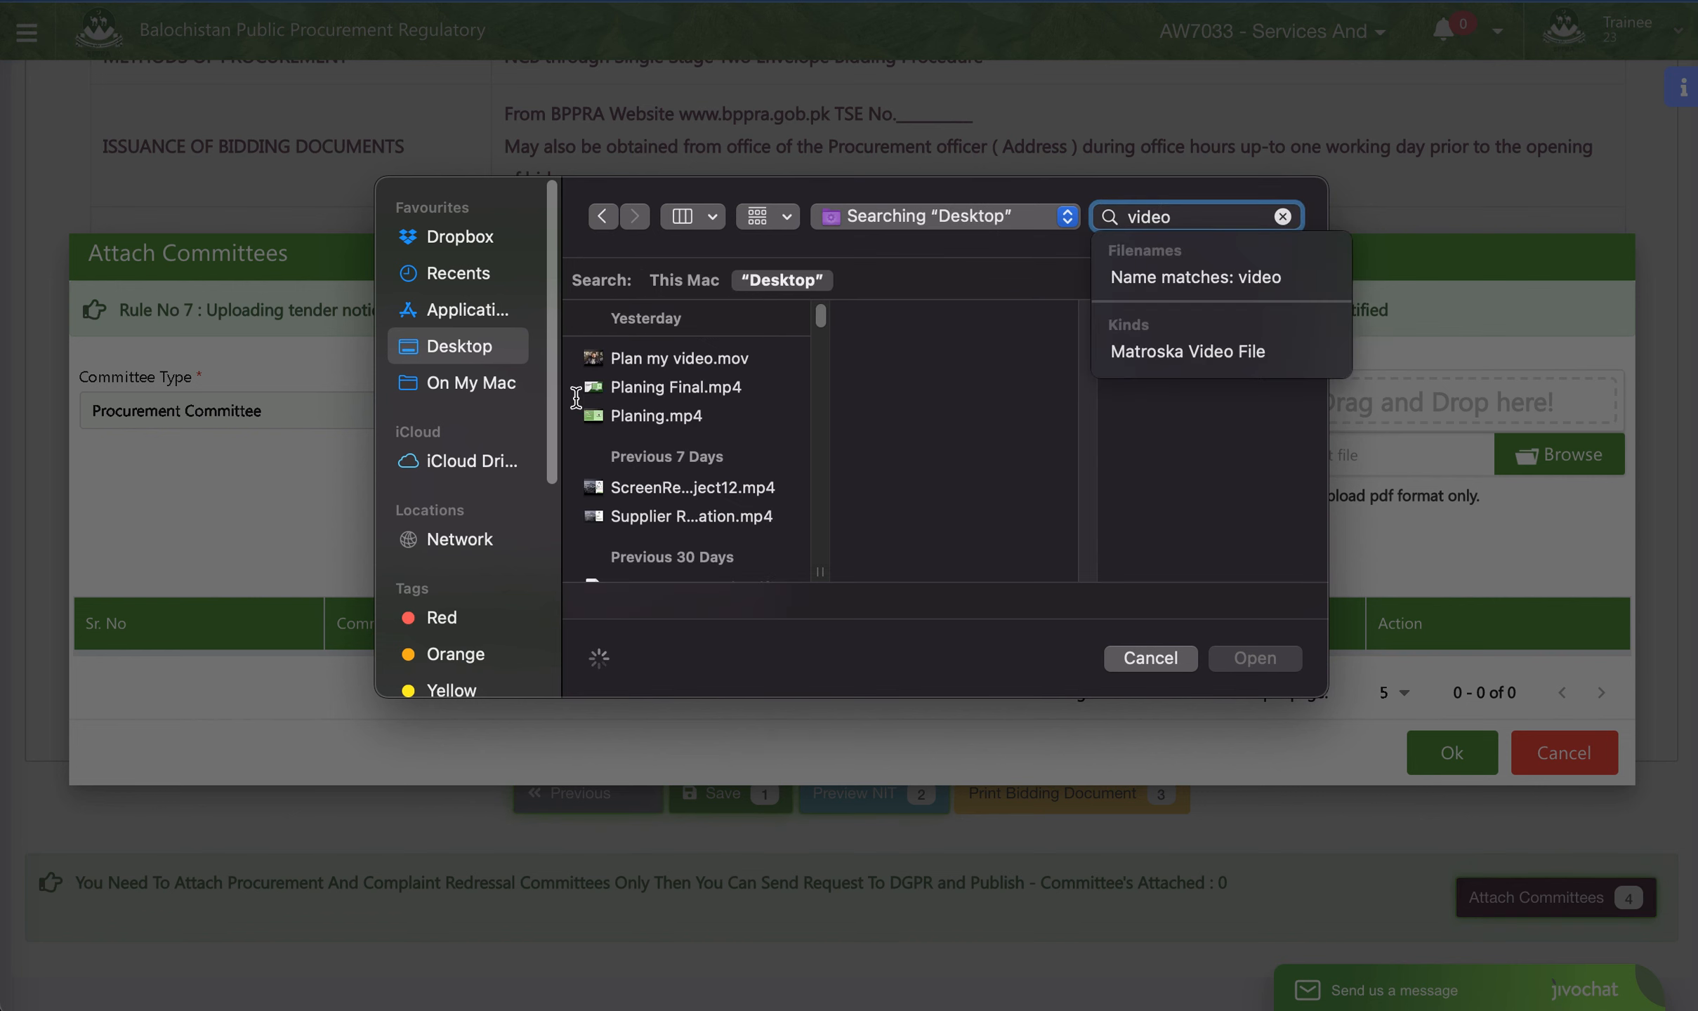
left_click(688, 279)
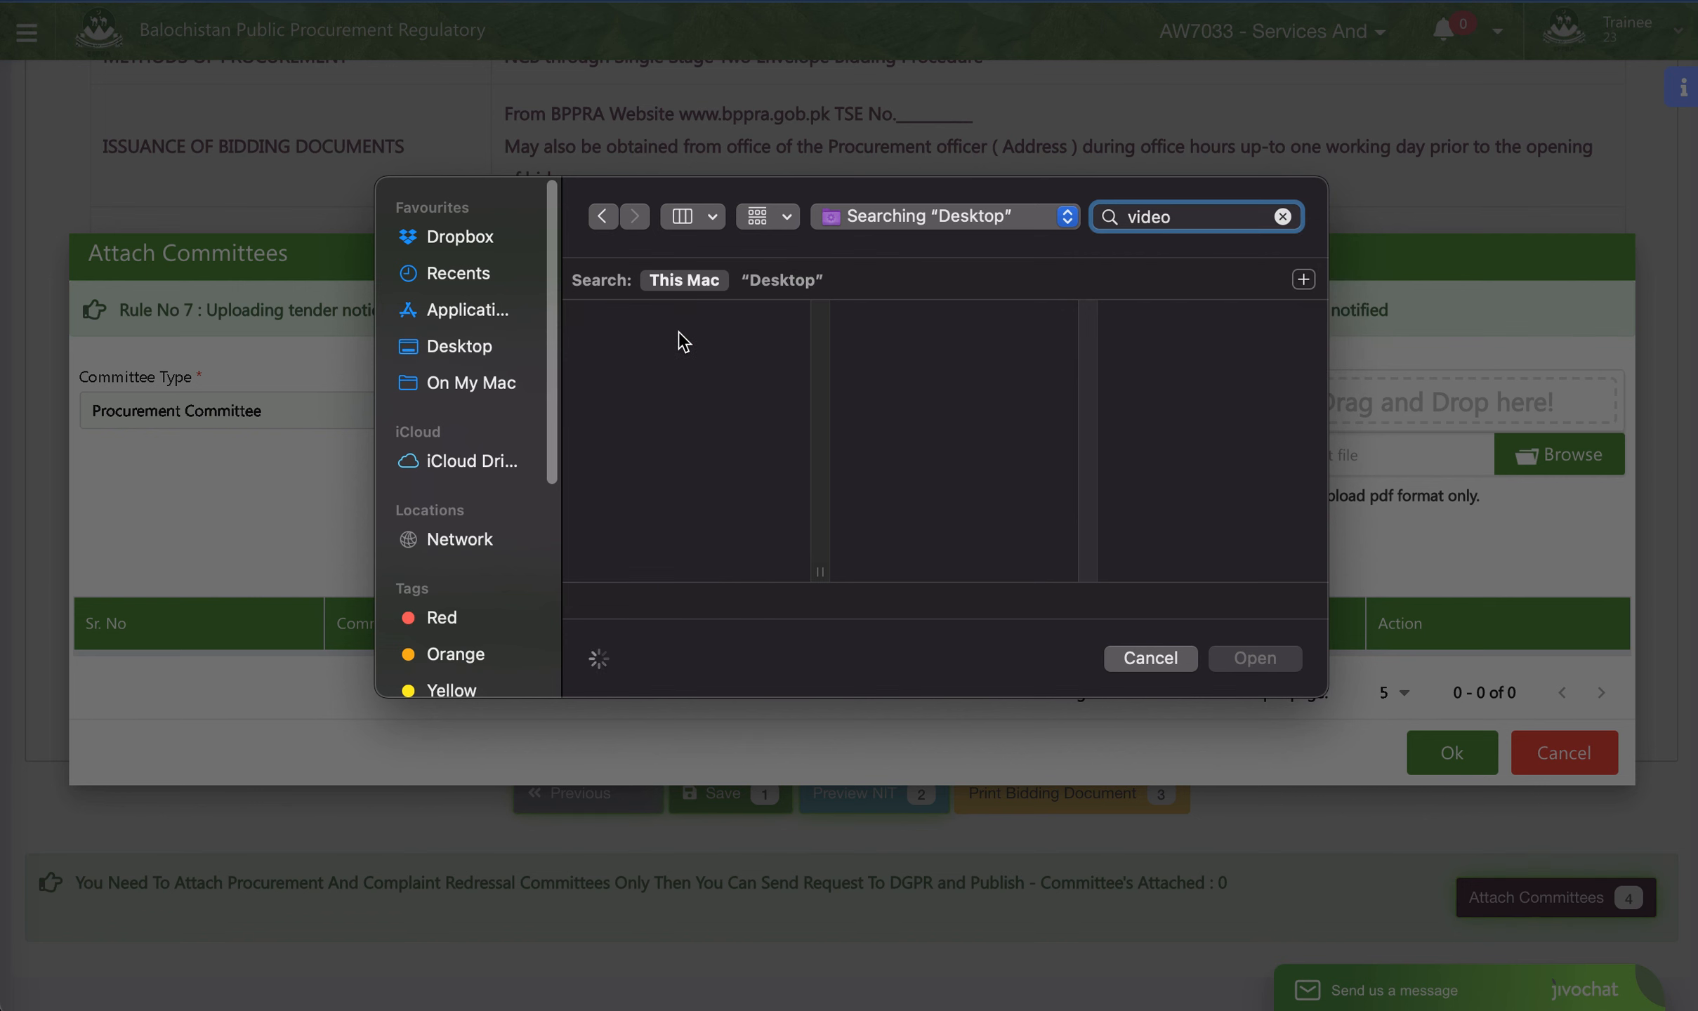
scroll(653, 380, "down", 3)
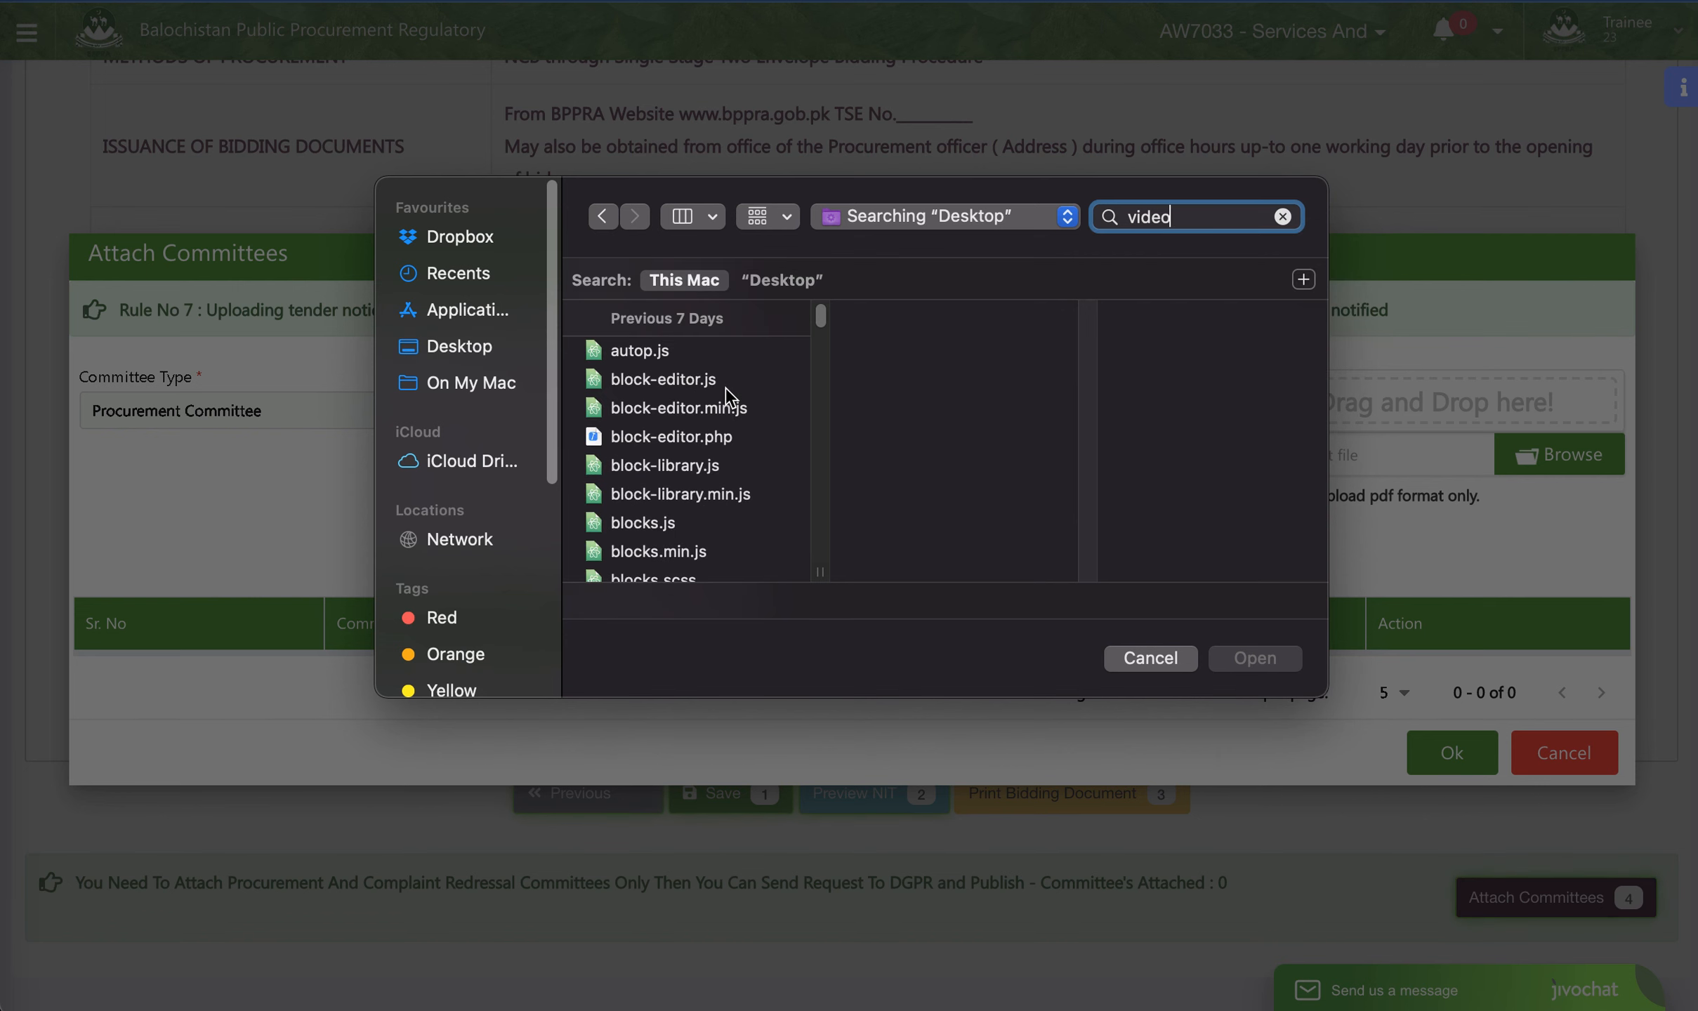
scroll(730, 398, "up", 4)
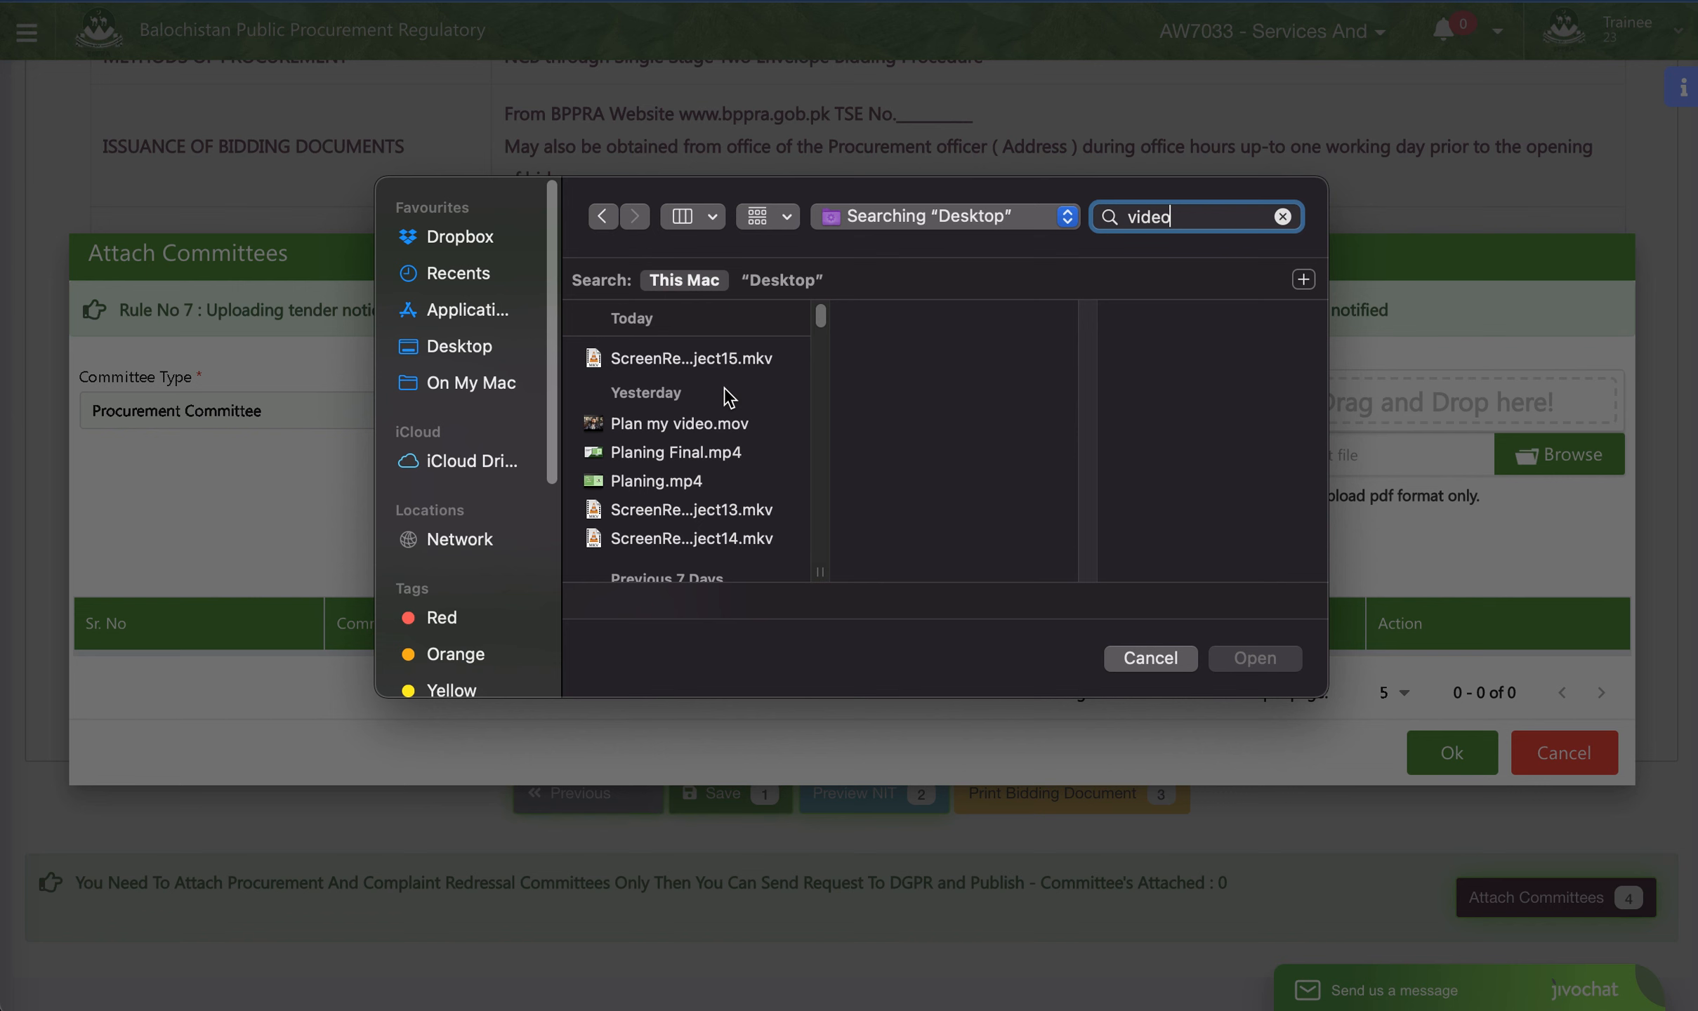
scroll(727, 396, "down", 5)
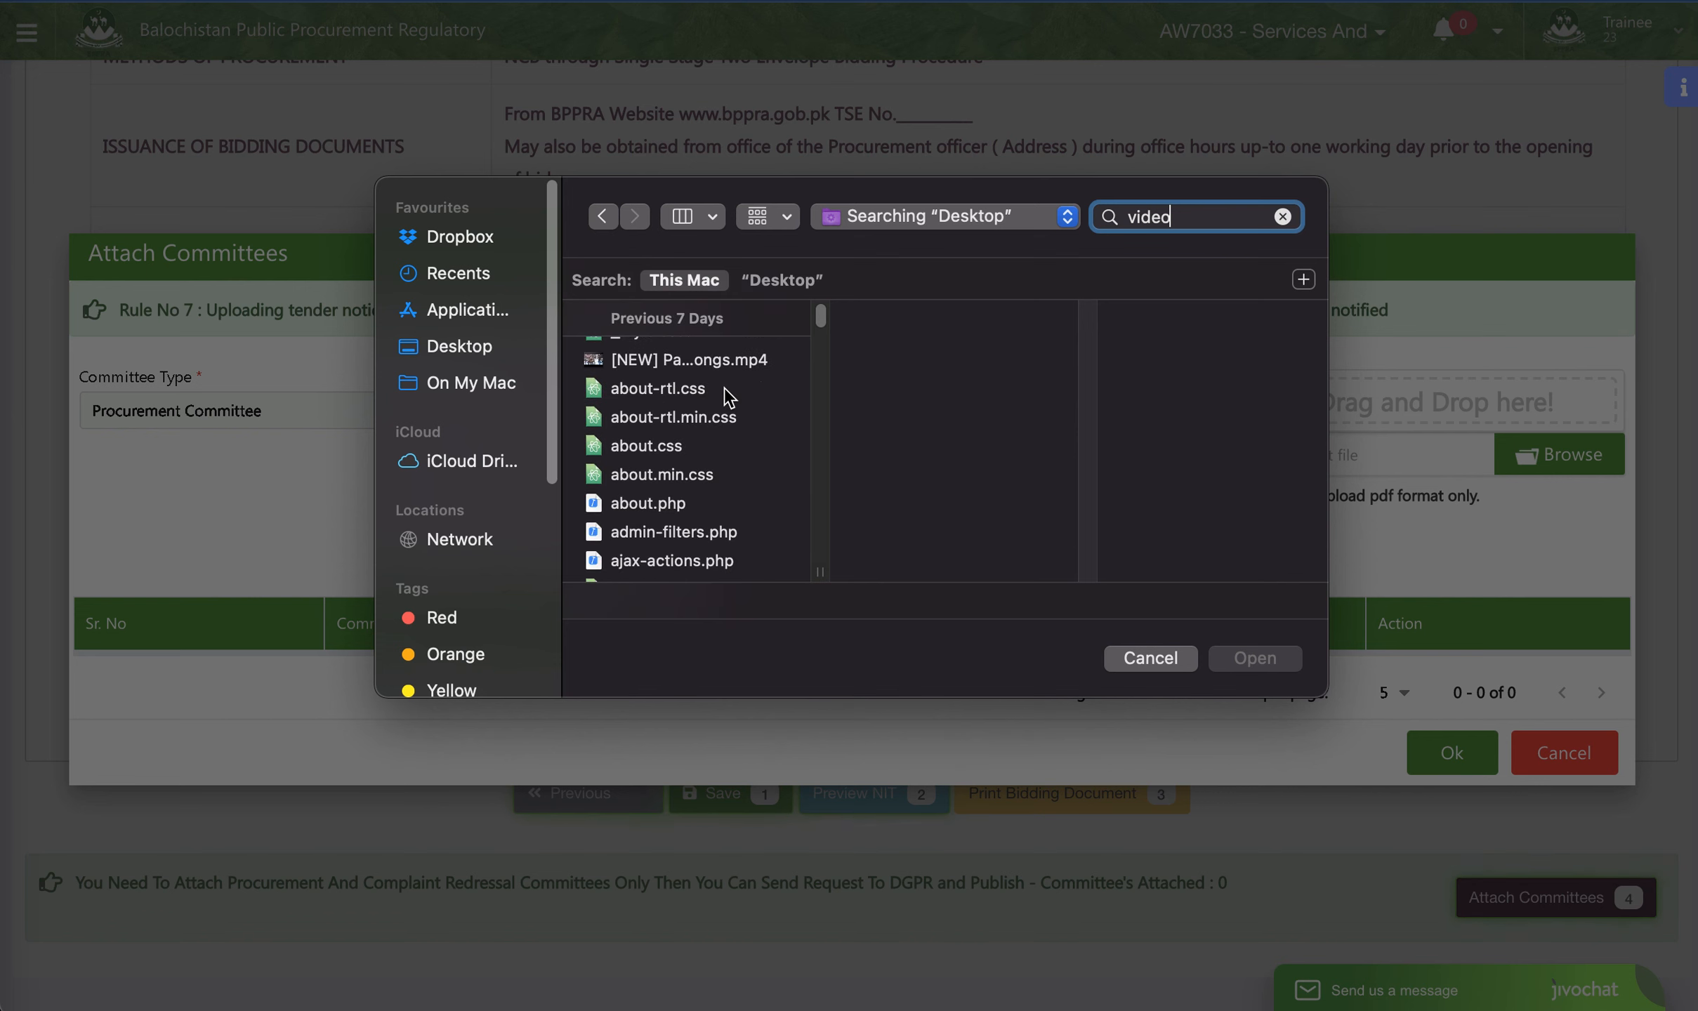
left_click_drag(1179, 216, 945, 216)
type("pdf")
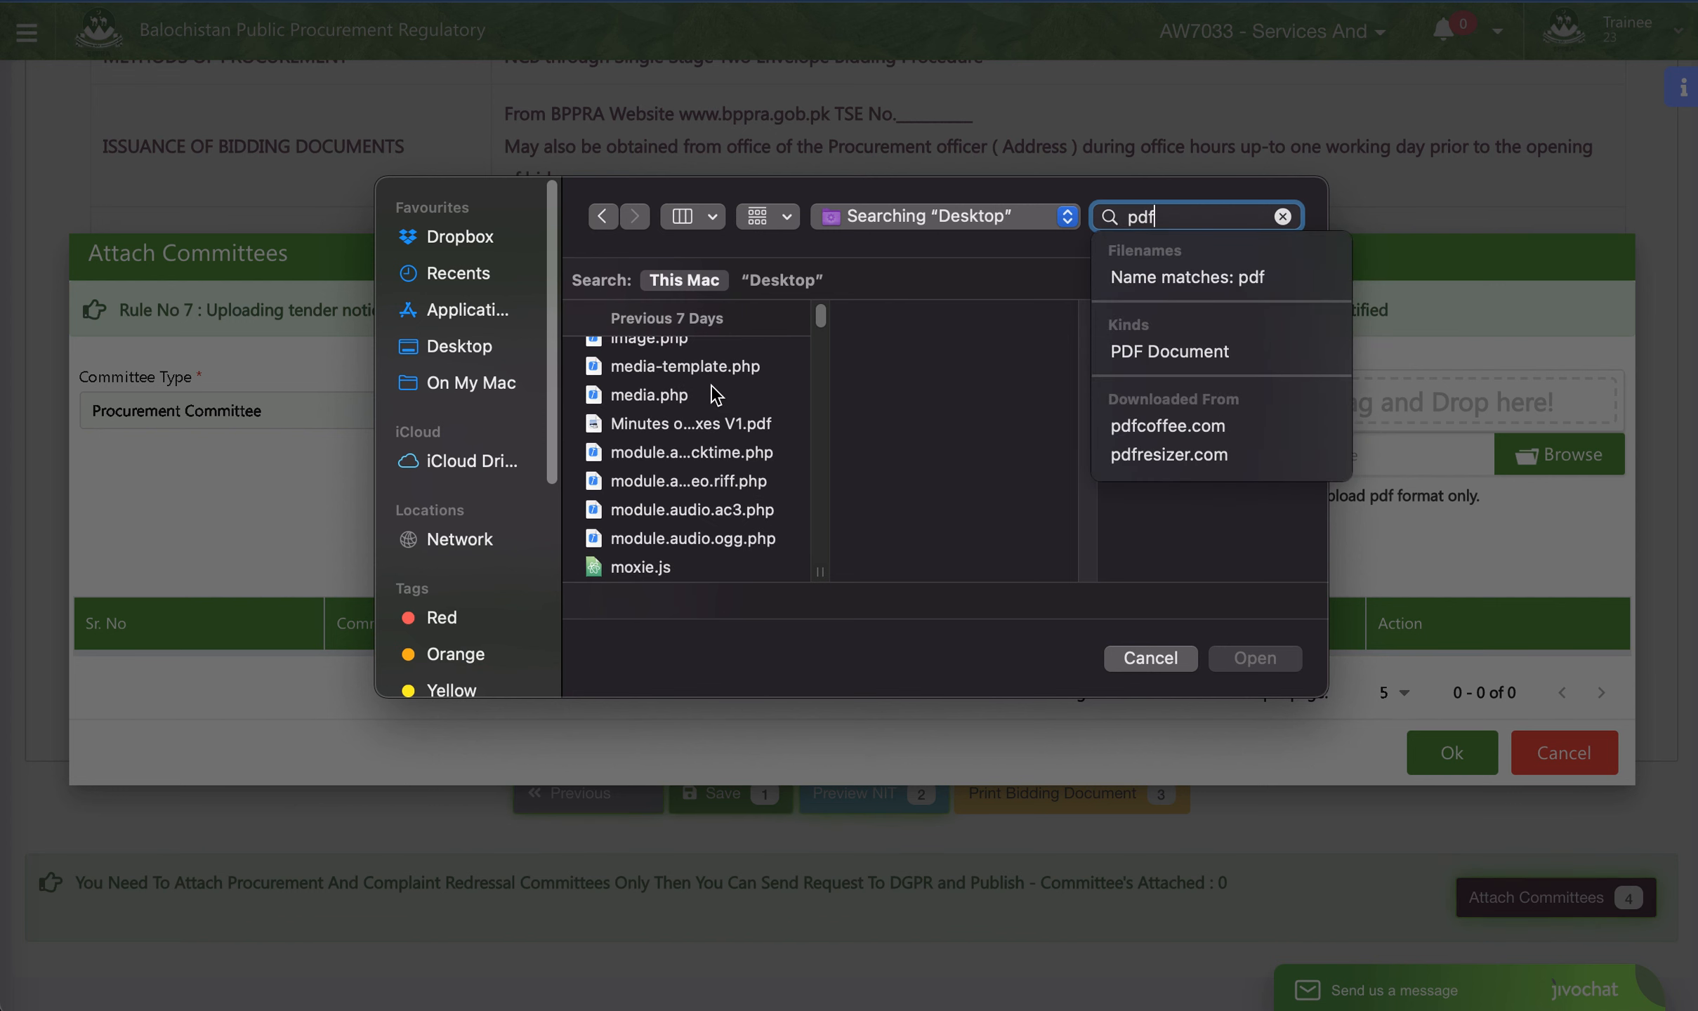
scroll(715, 395, "up", 5)
scroll(730, 477, "down", 20)
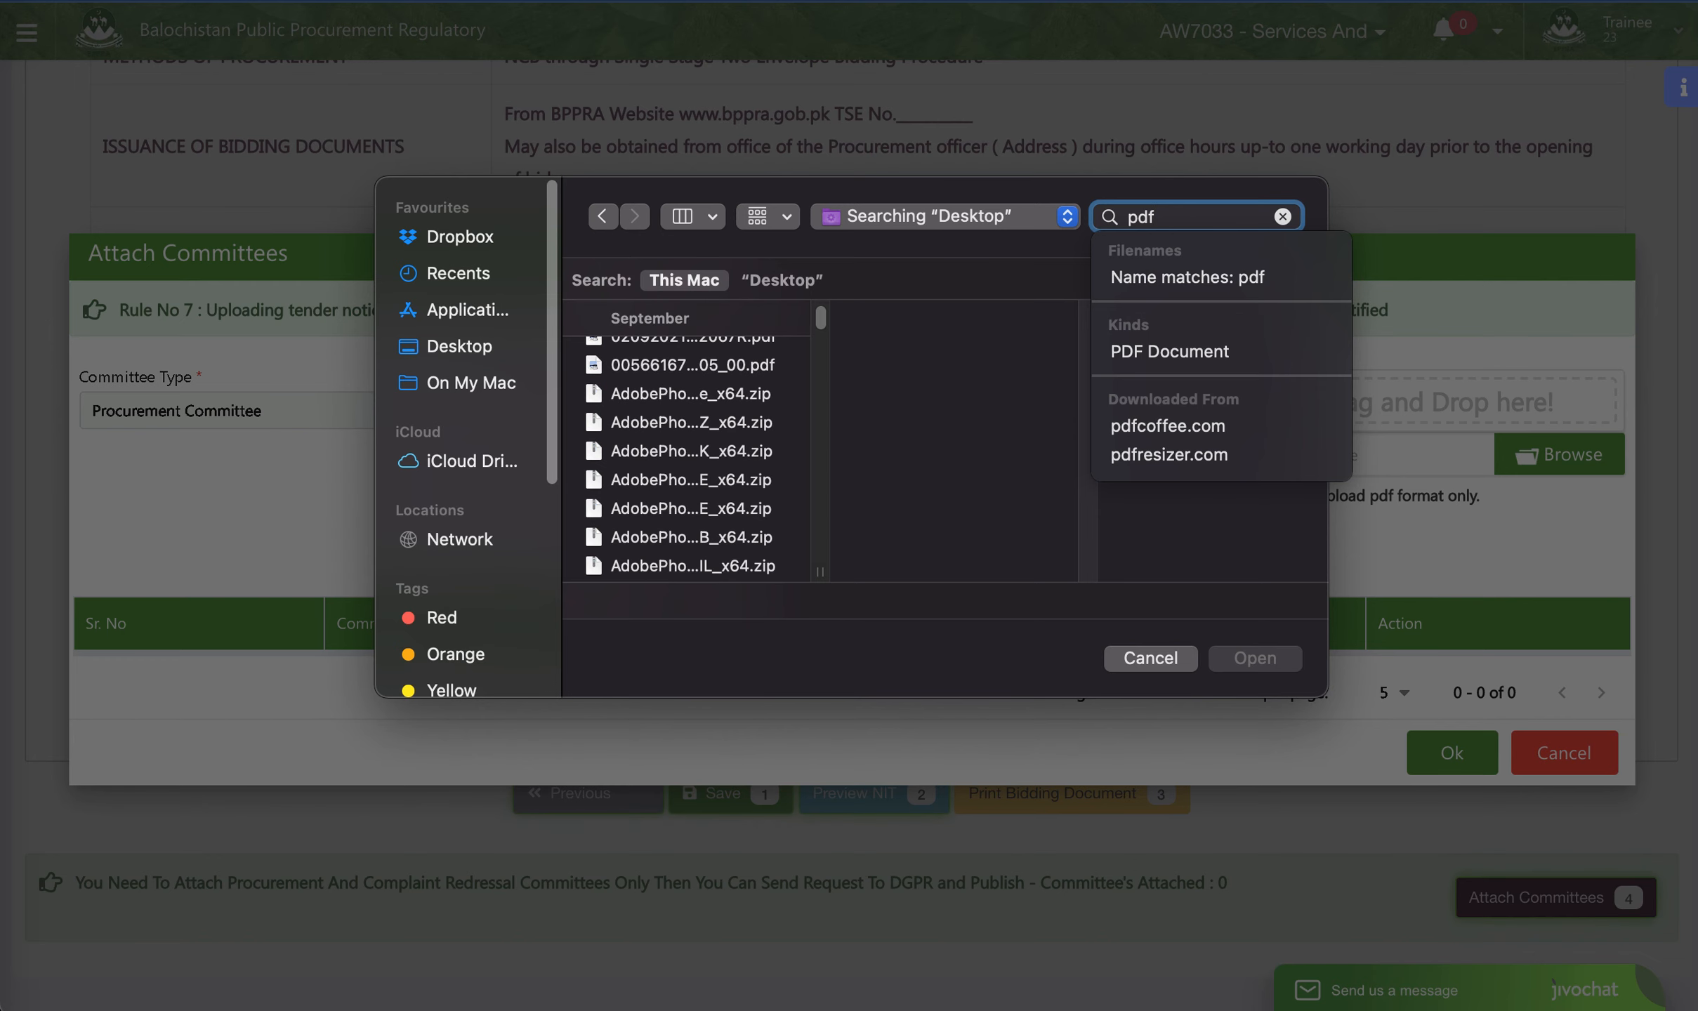
key("Escape")
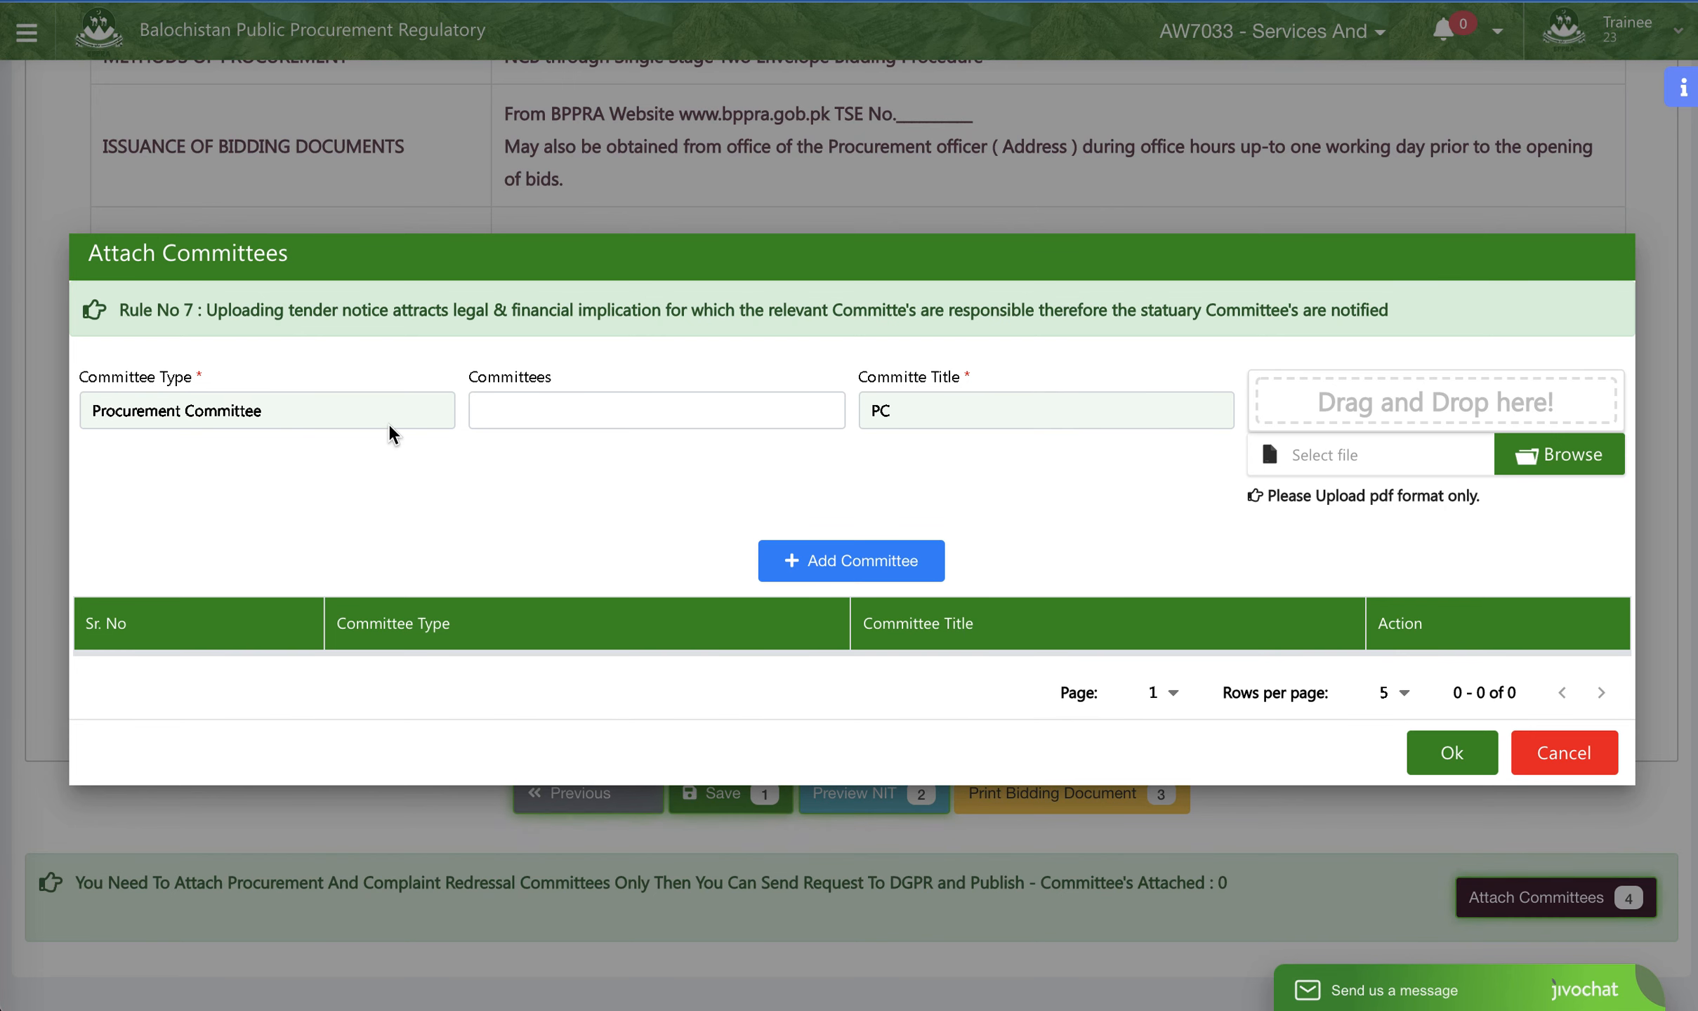
- Browse for the committee's file and look through the Desktop search results for "video" and "video epps"
left_click(1569, 460)
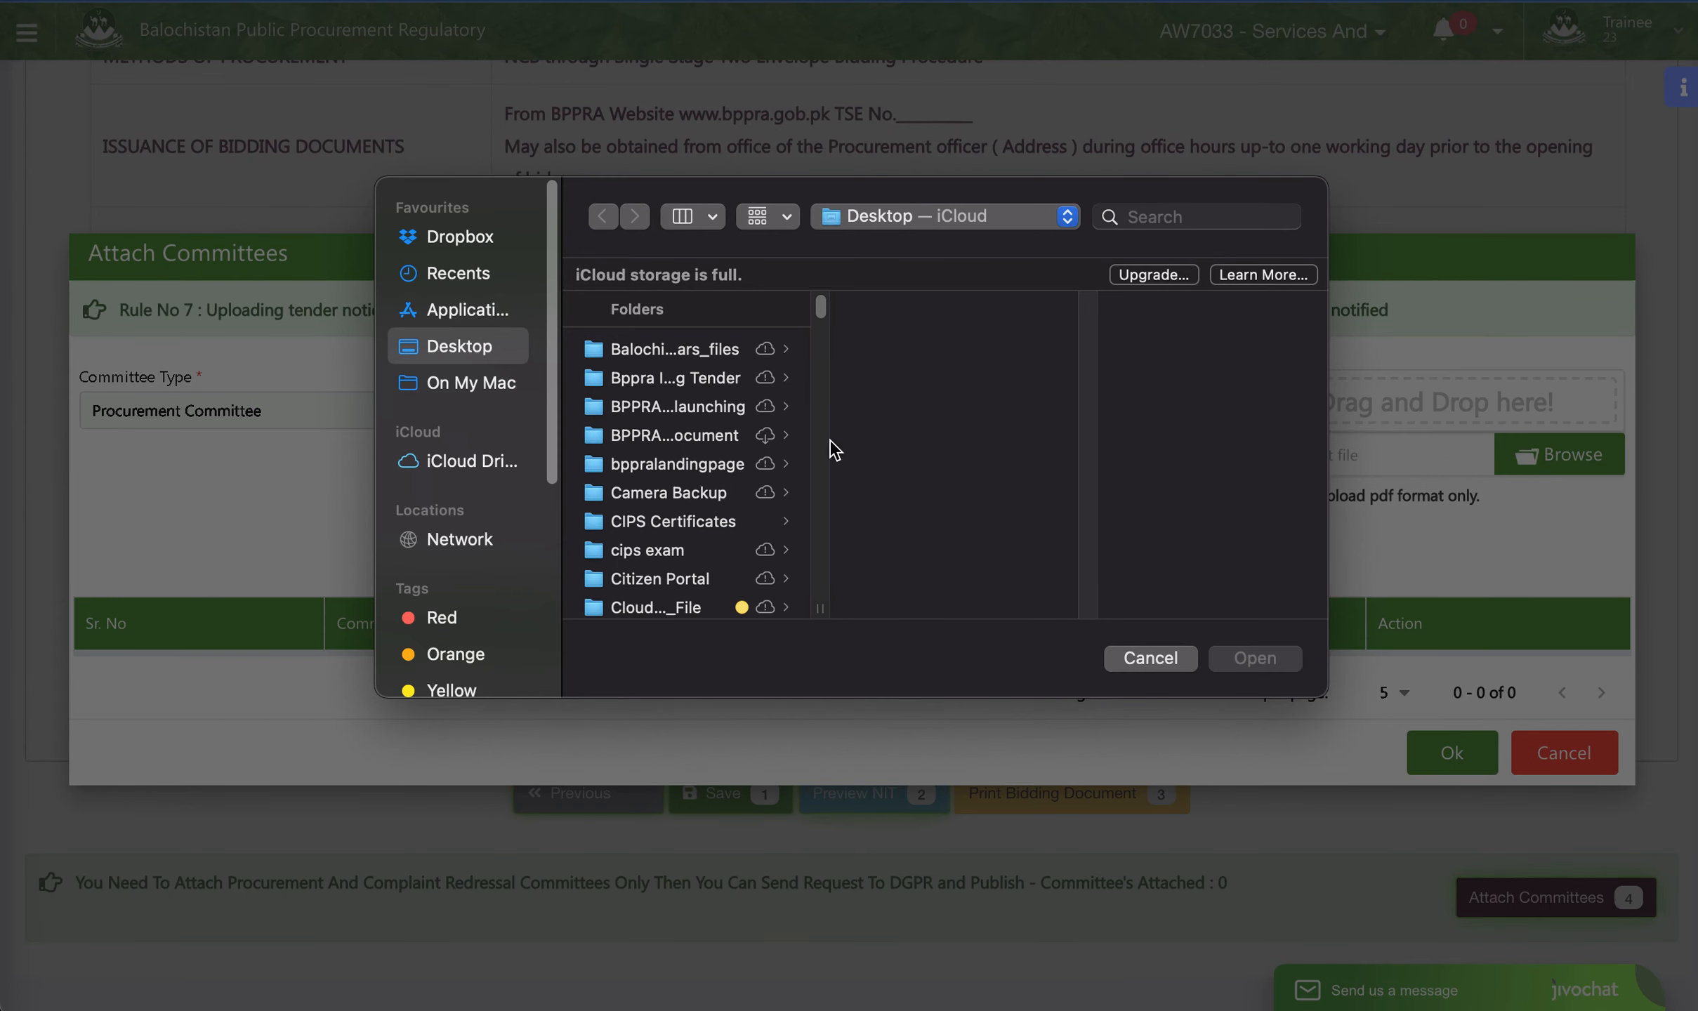
left_click(1152, 214)
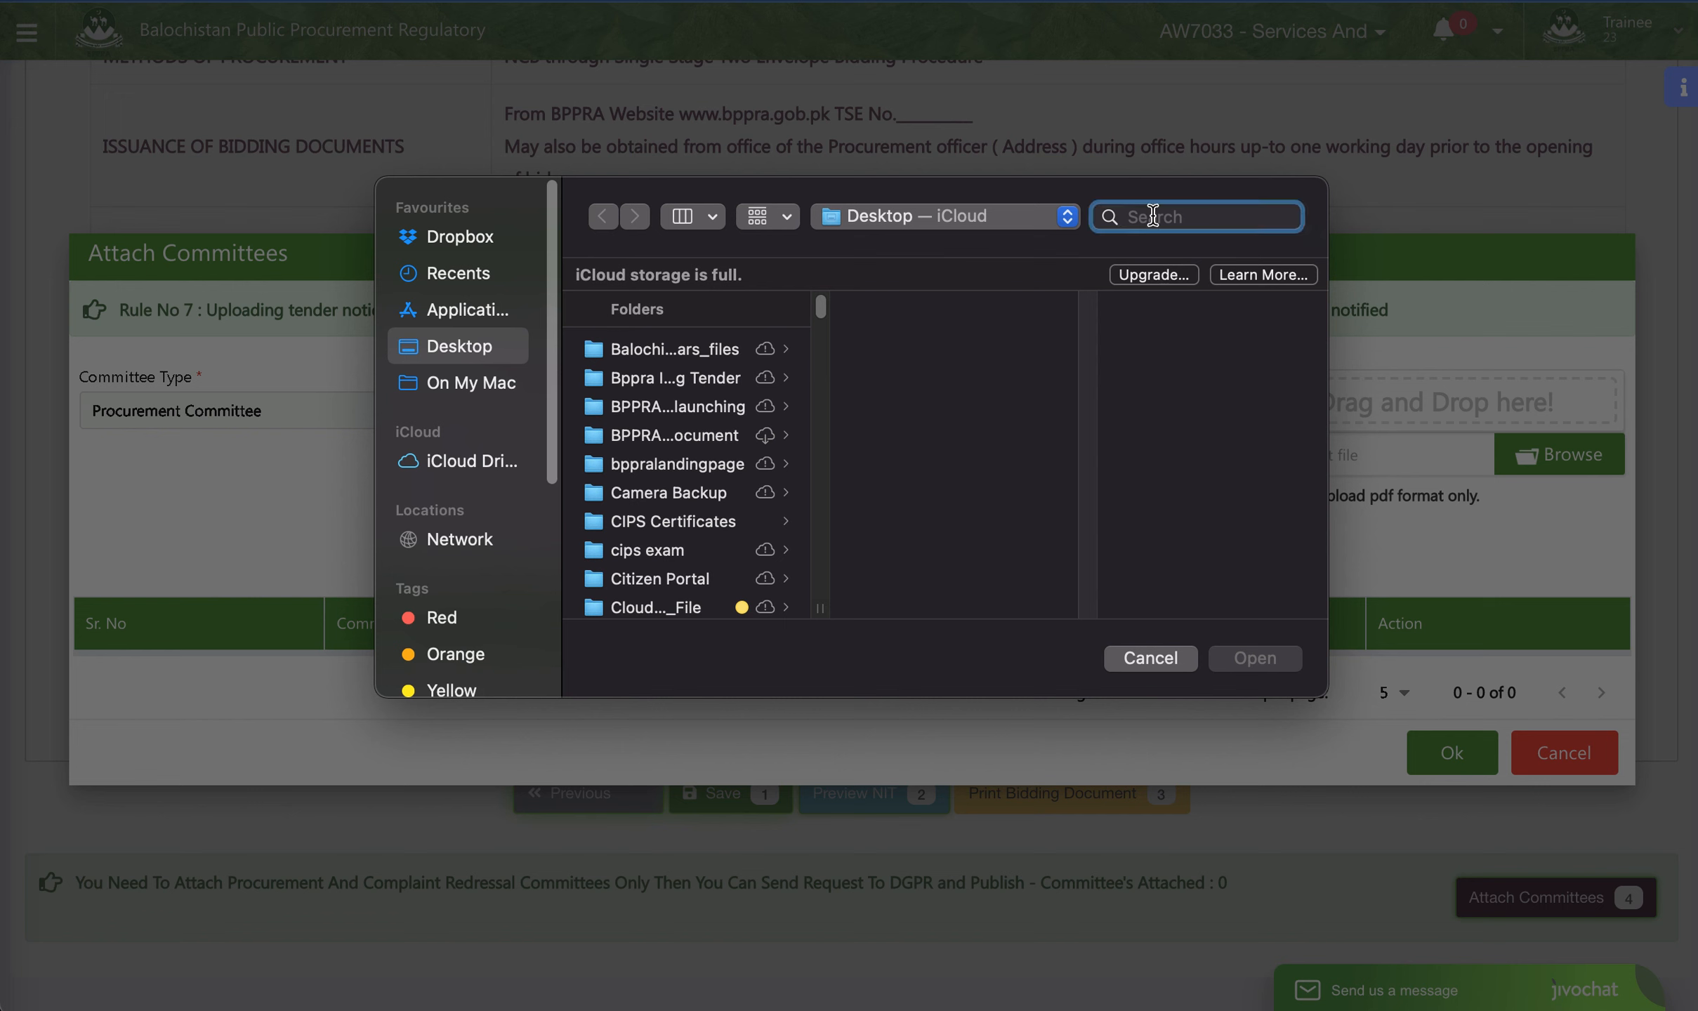
type("video")
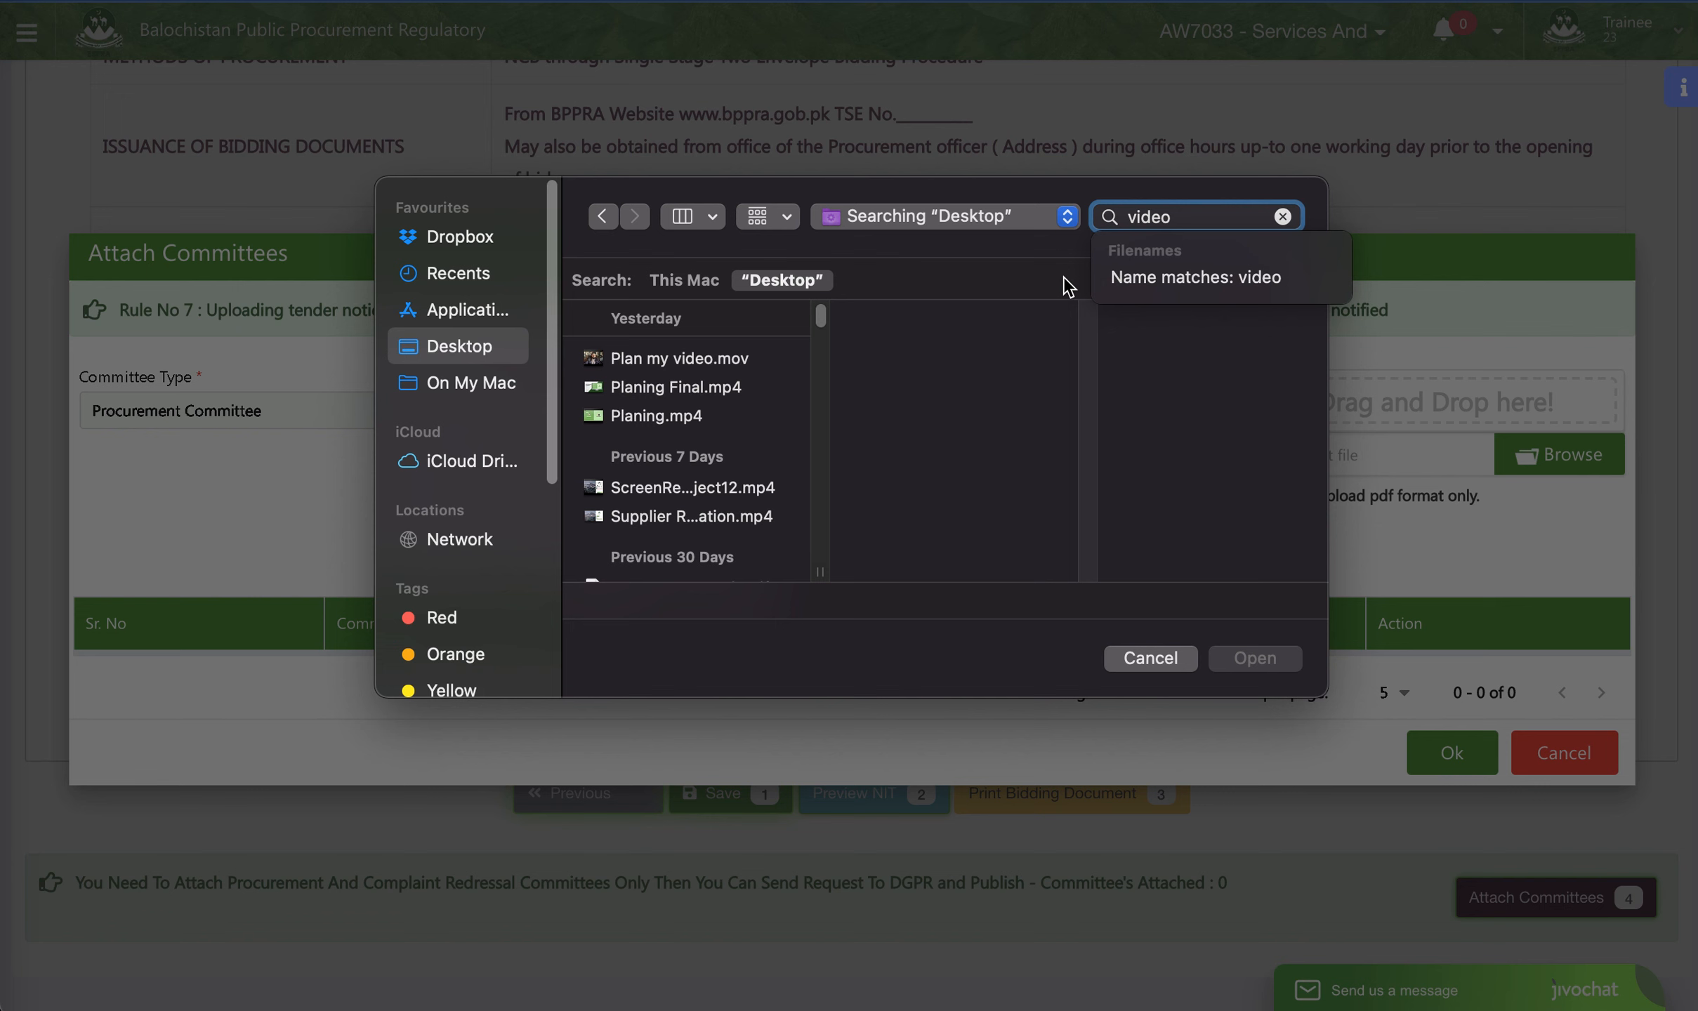
scroll(727, 453, "down", 5)
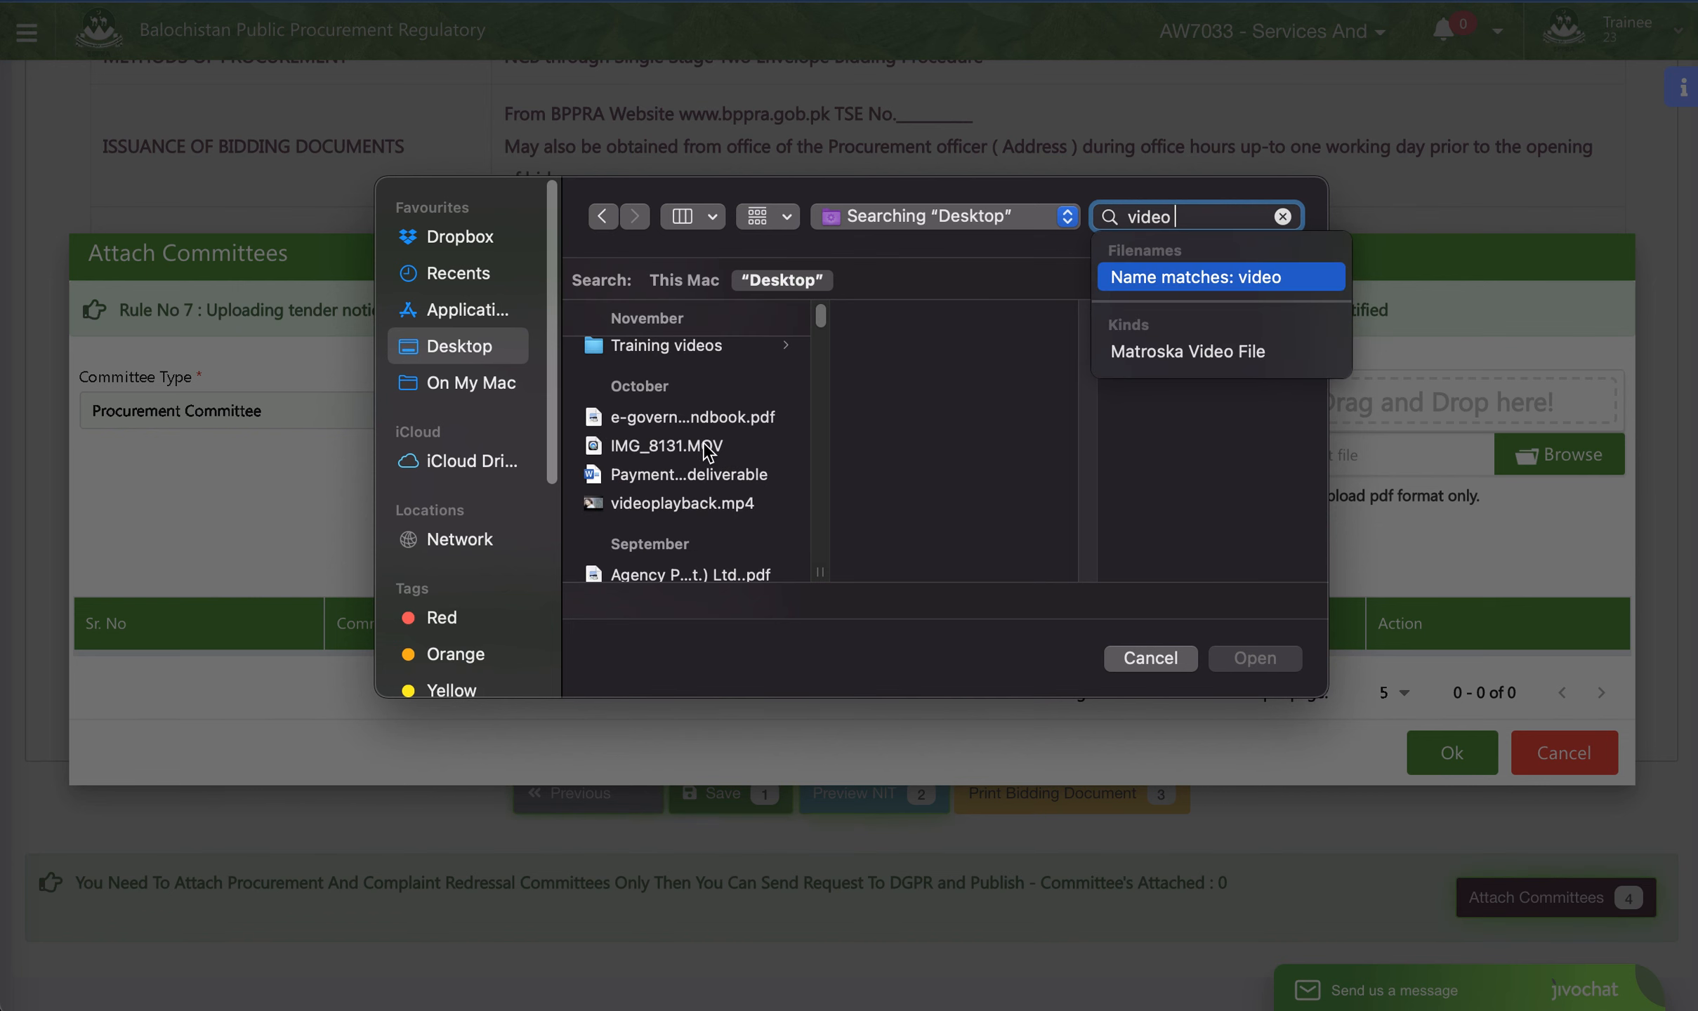
scroll(684, 379, "up", 2)
scroll(685, 380, "down", 3)
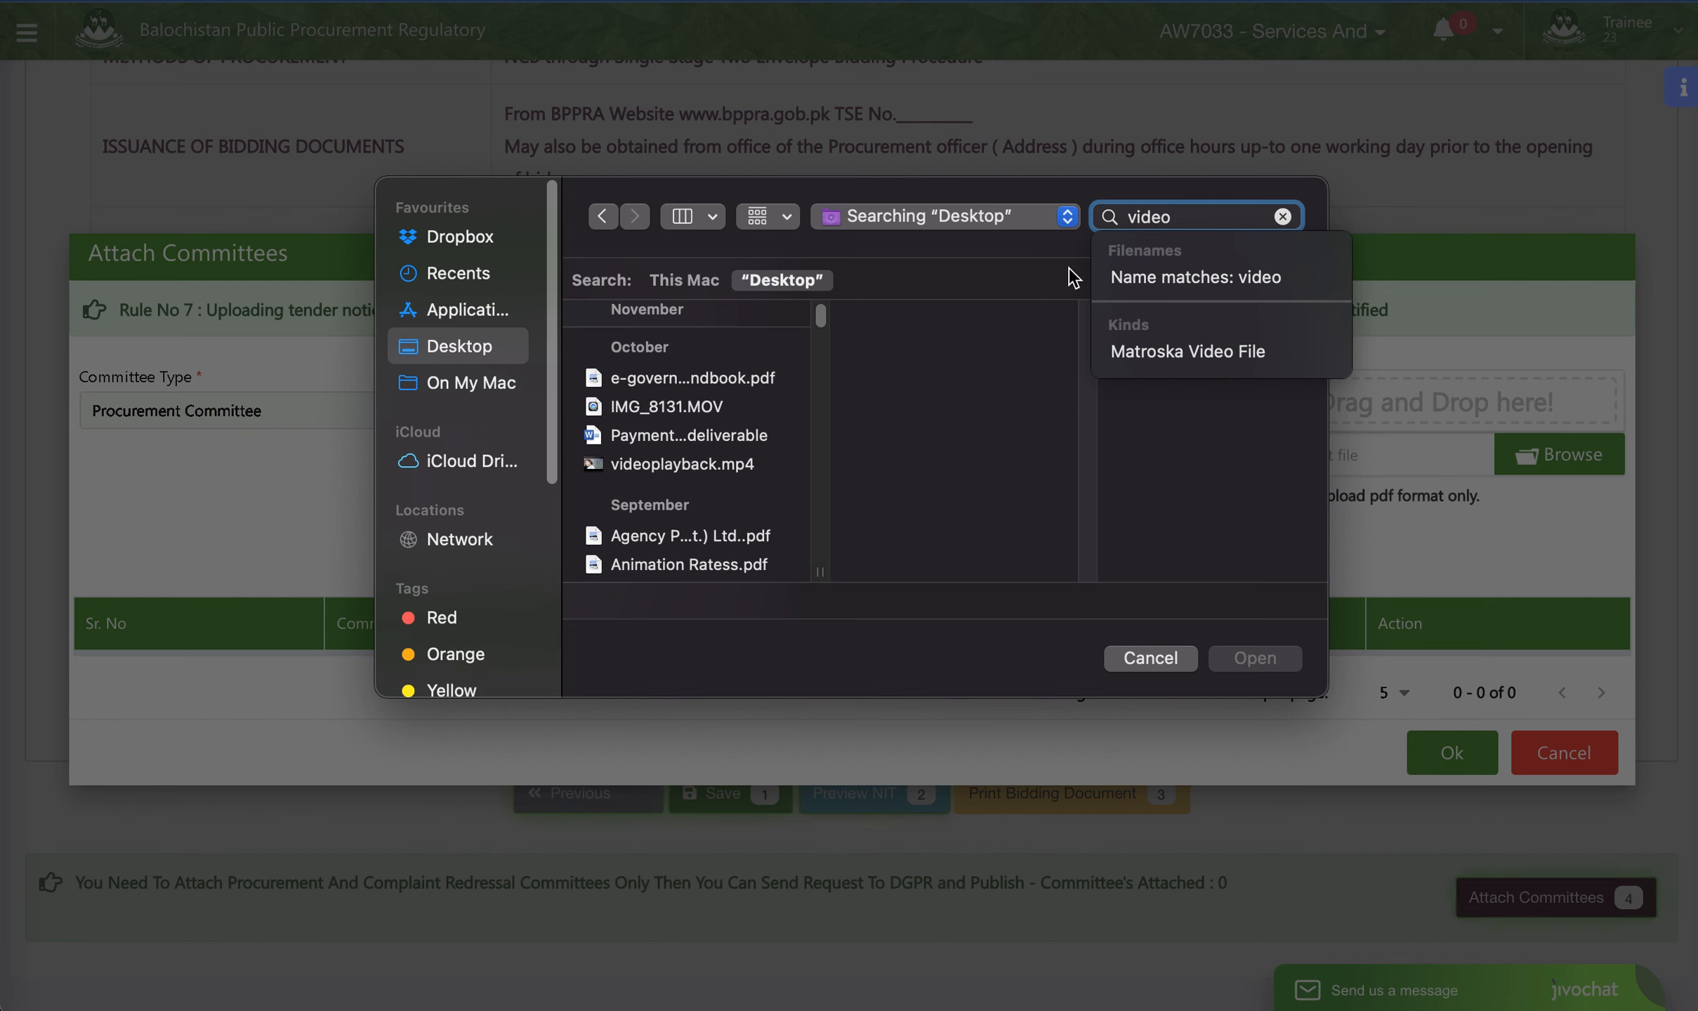
scroll(790, 412, "up", 5)
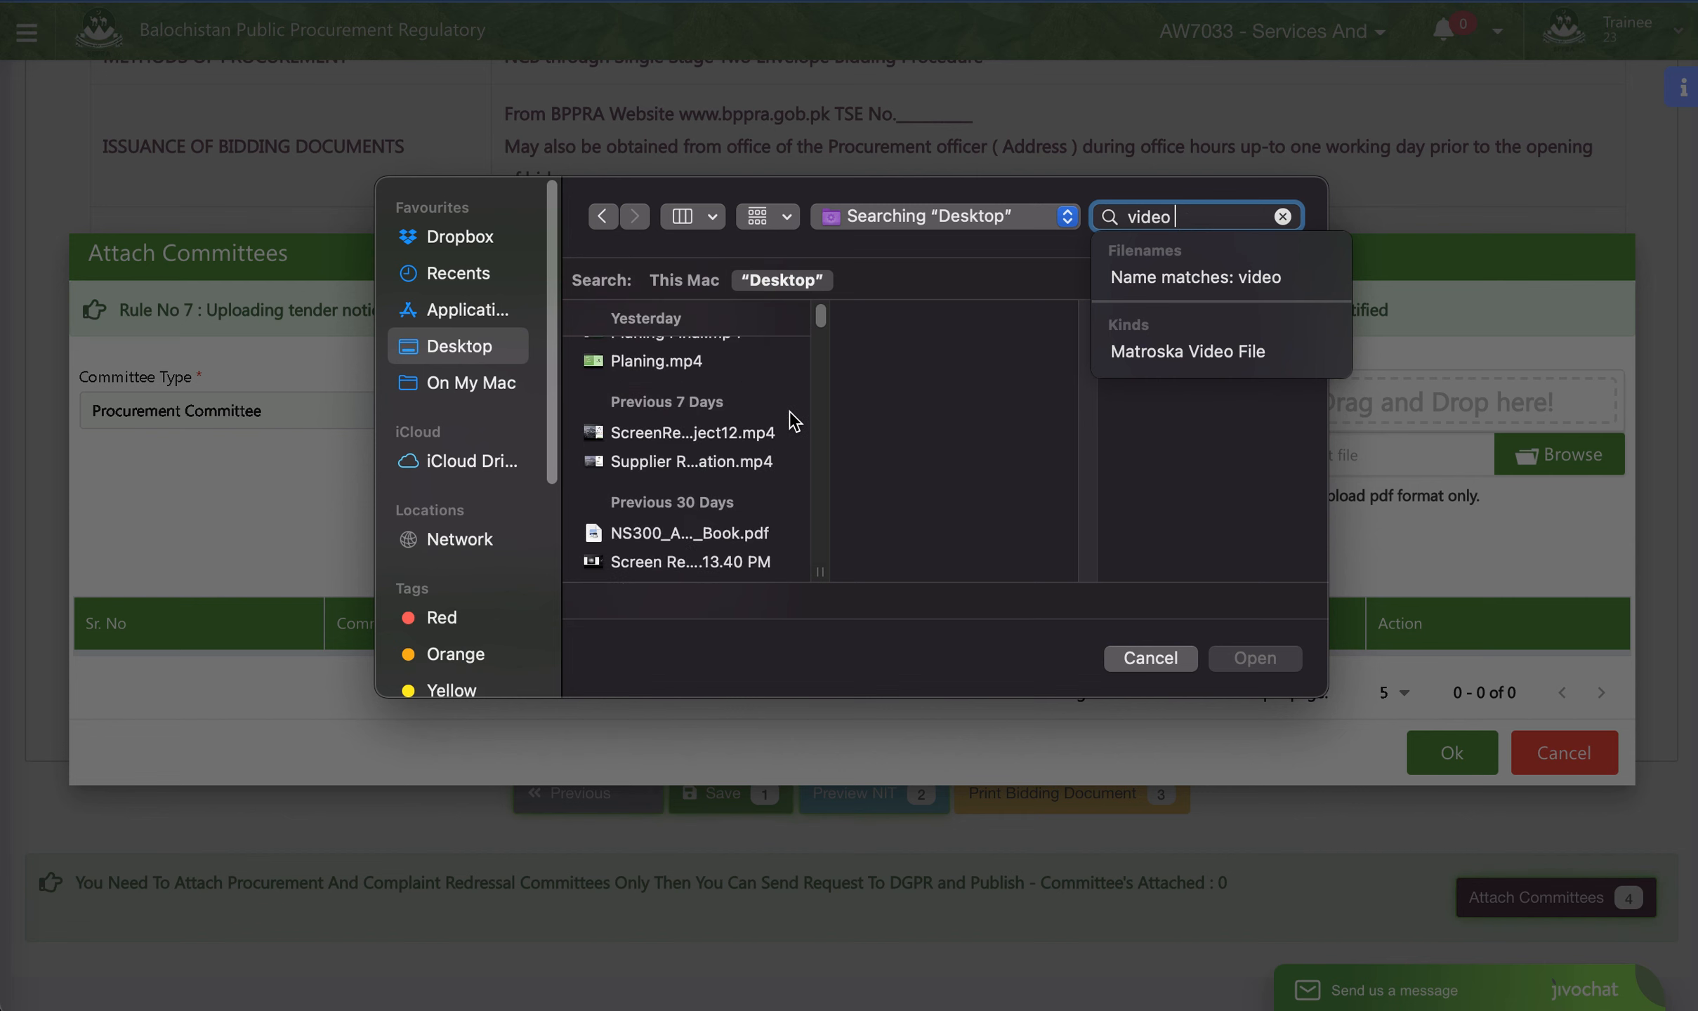
scroll(674, 447, "down", 10)
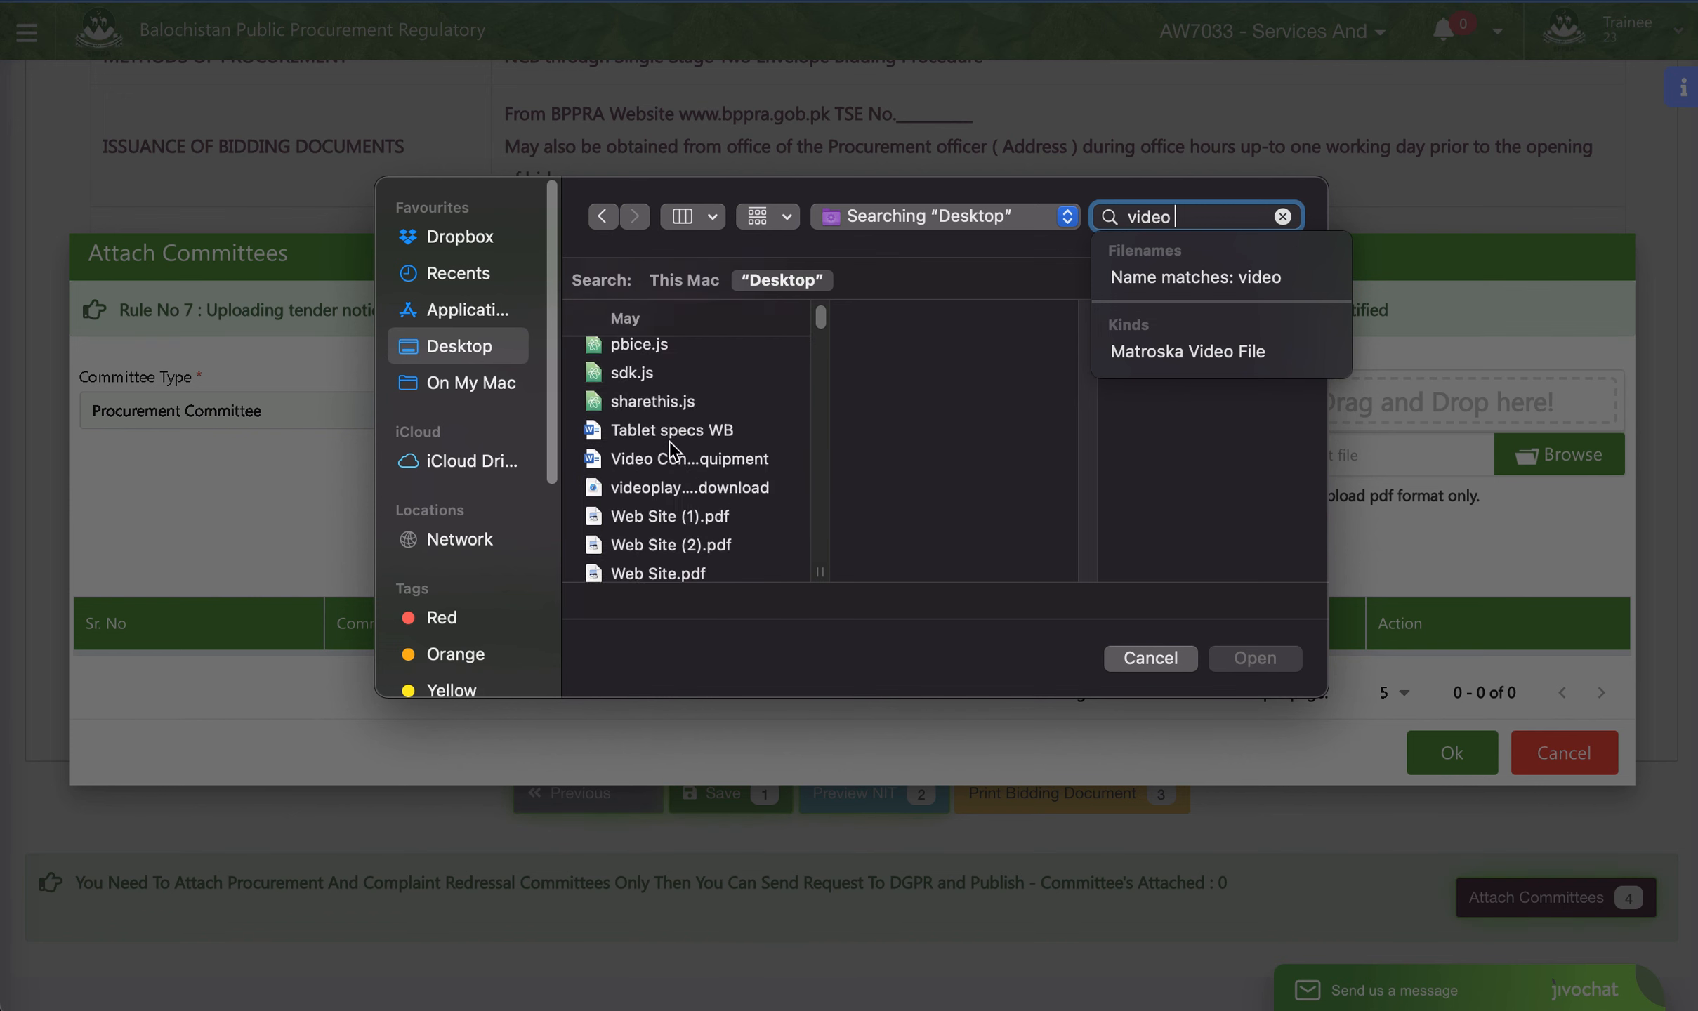
scroll(674, 448, "down", 10)
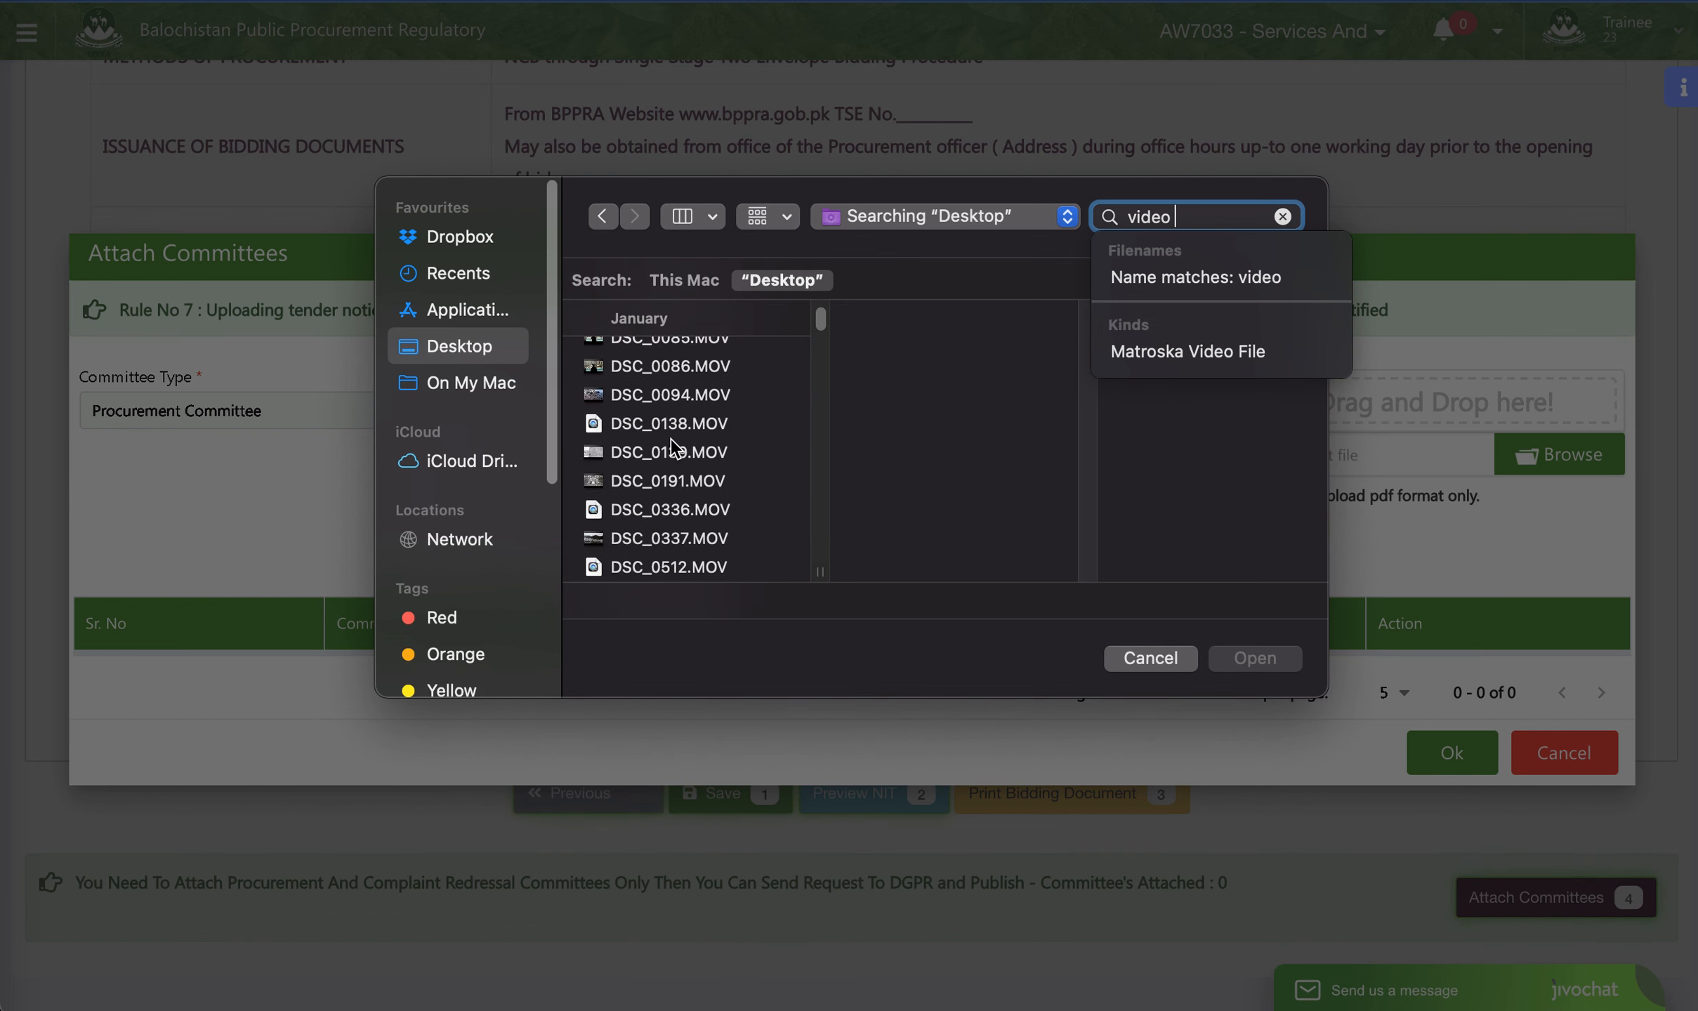
scroll(674, 447, "up", 8)
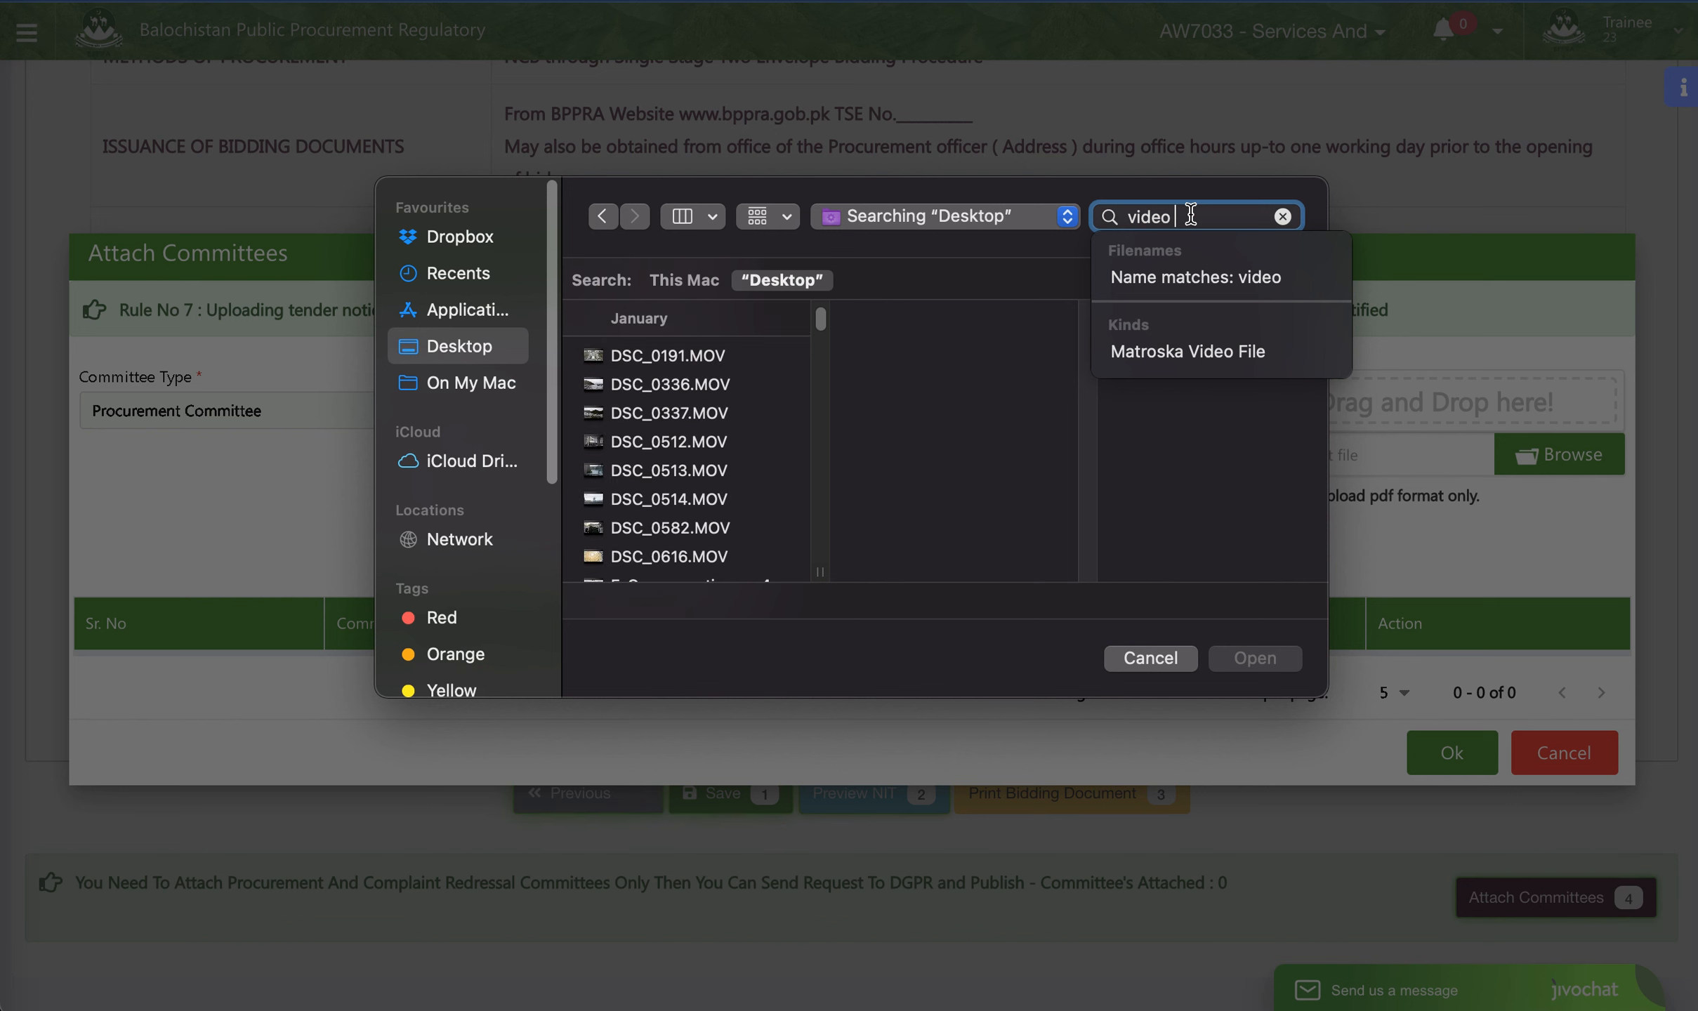
type("pps")
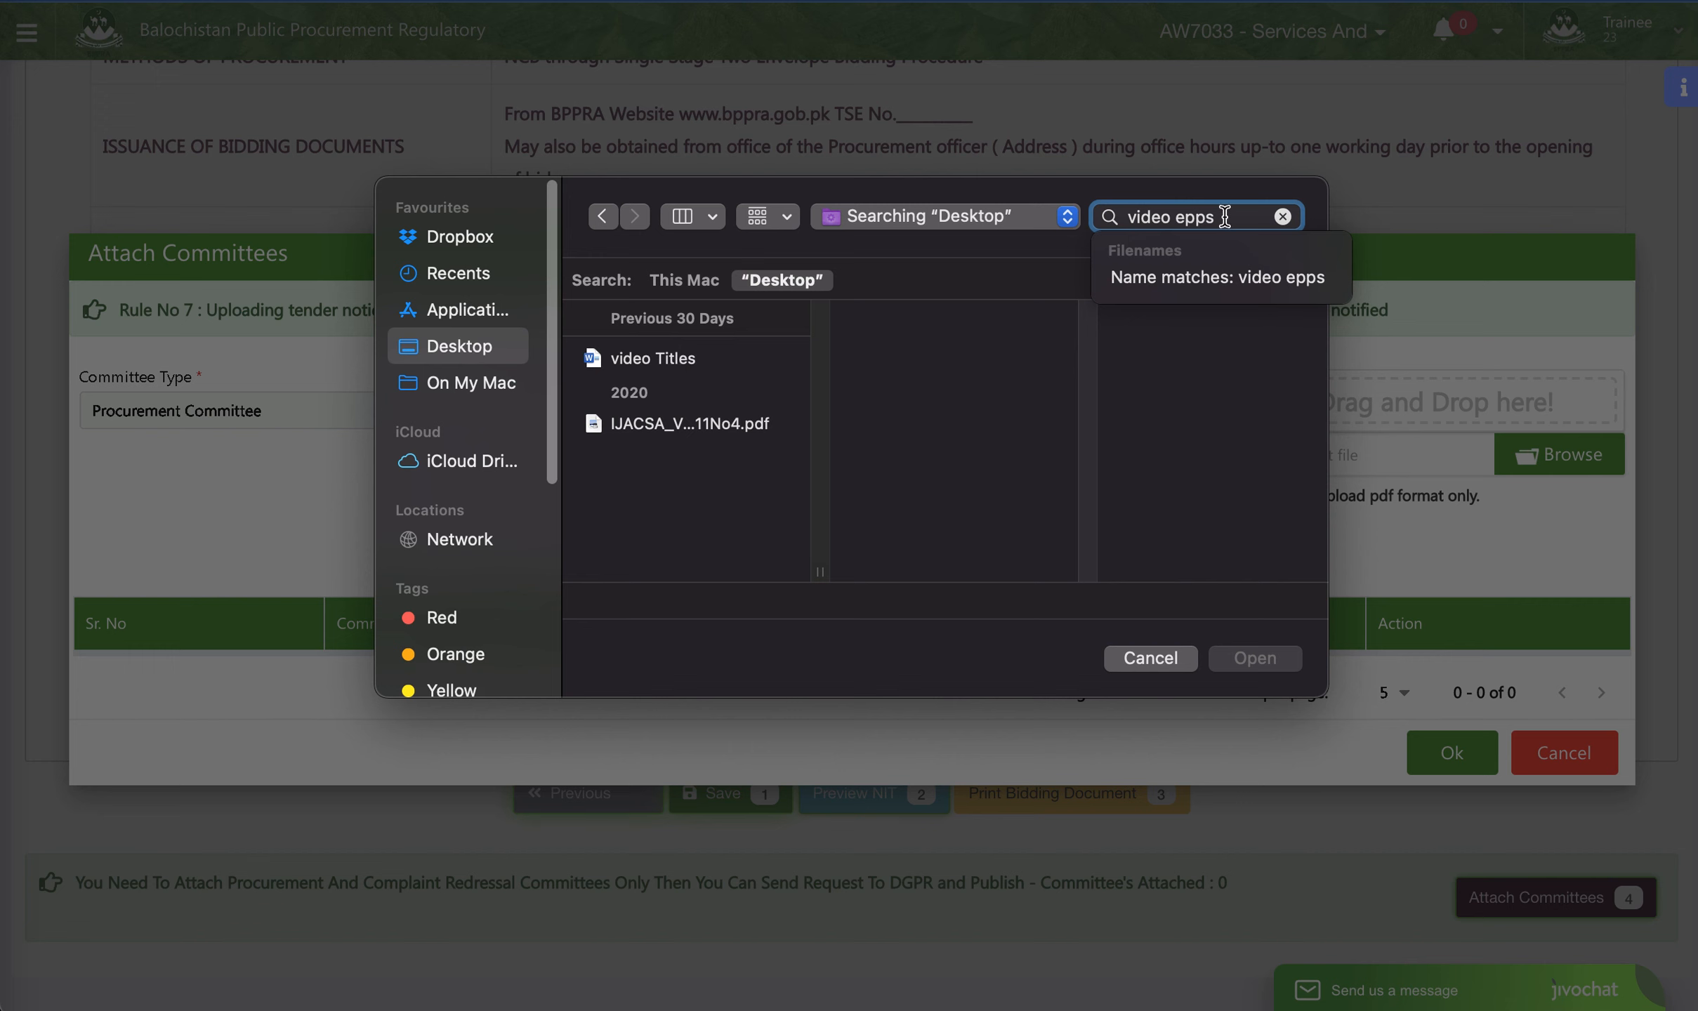
- Find the Committe file by searching for "committe", upload it, and add the Procurement Committee to the list
key("super+a")
type("co")
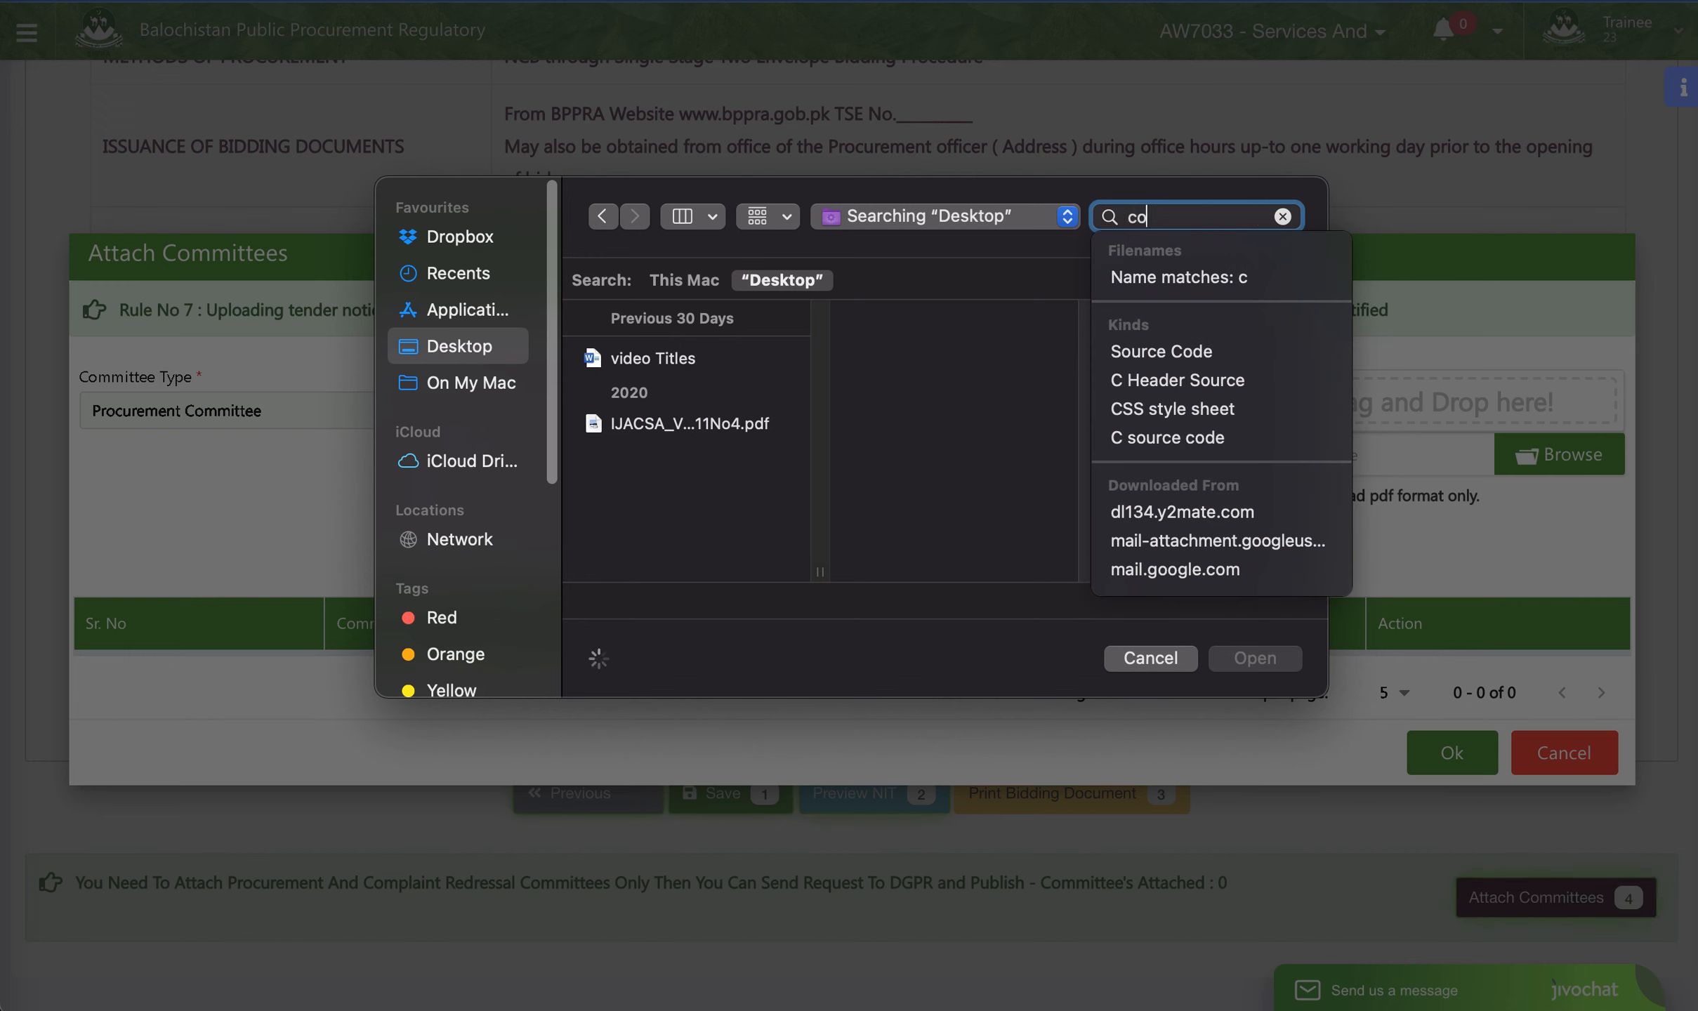
type("mmitte")
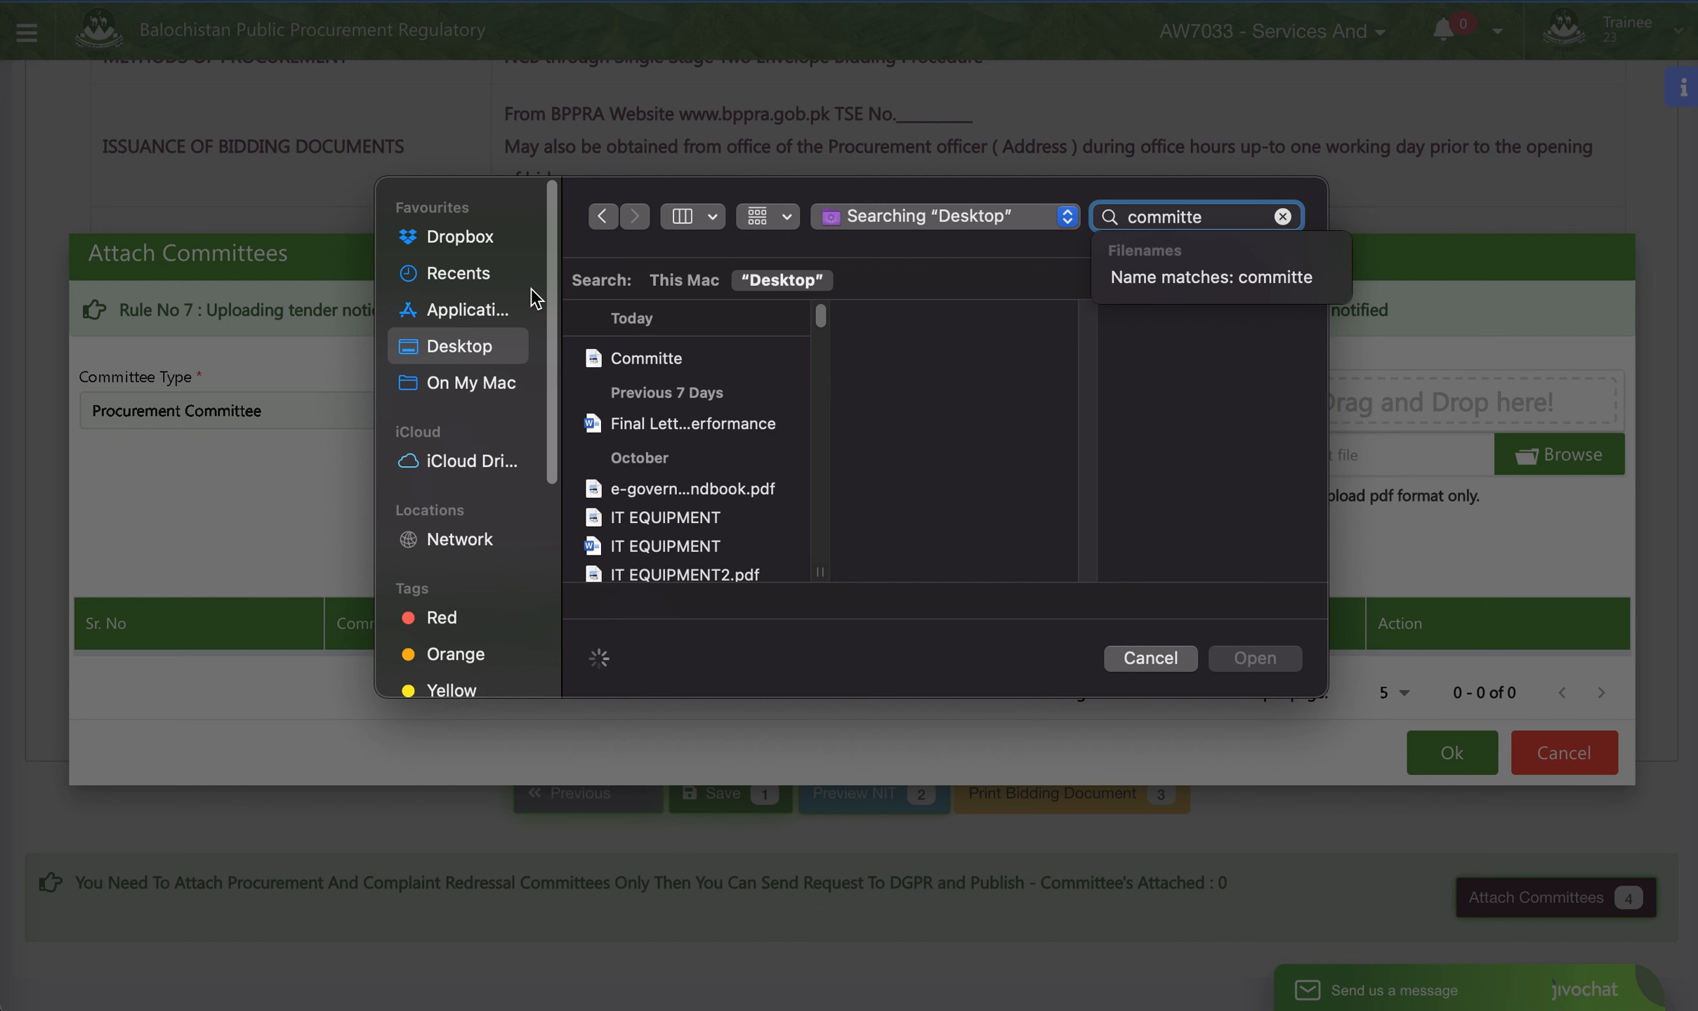
left_click(619, 359)
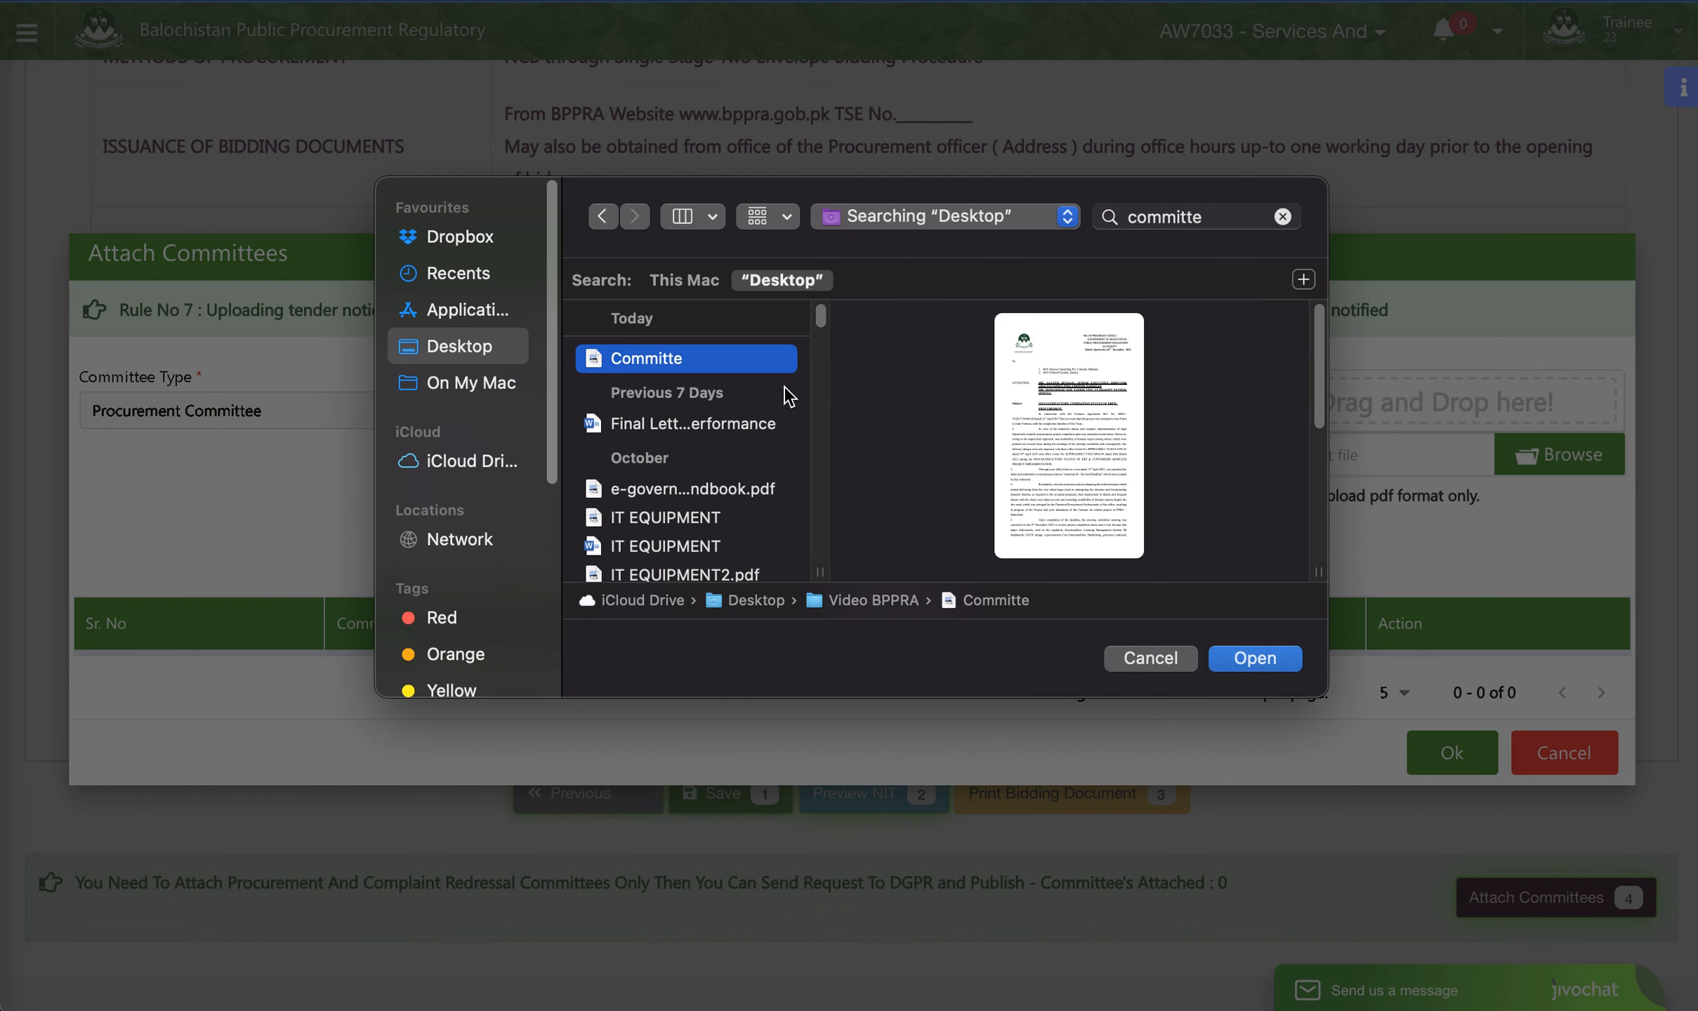
left_click(1254, 658)
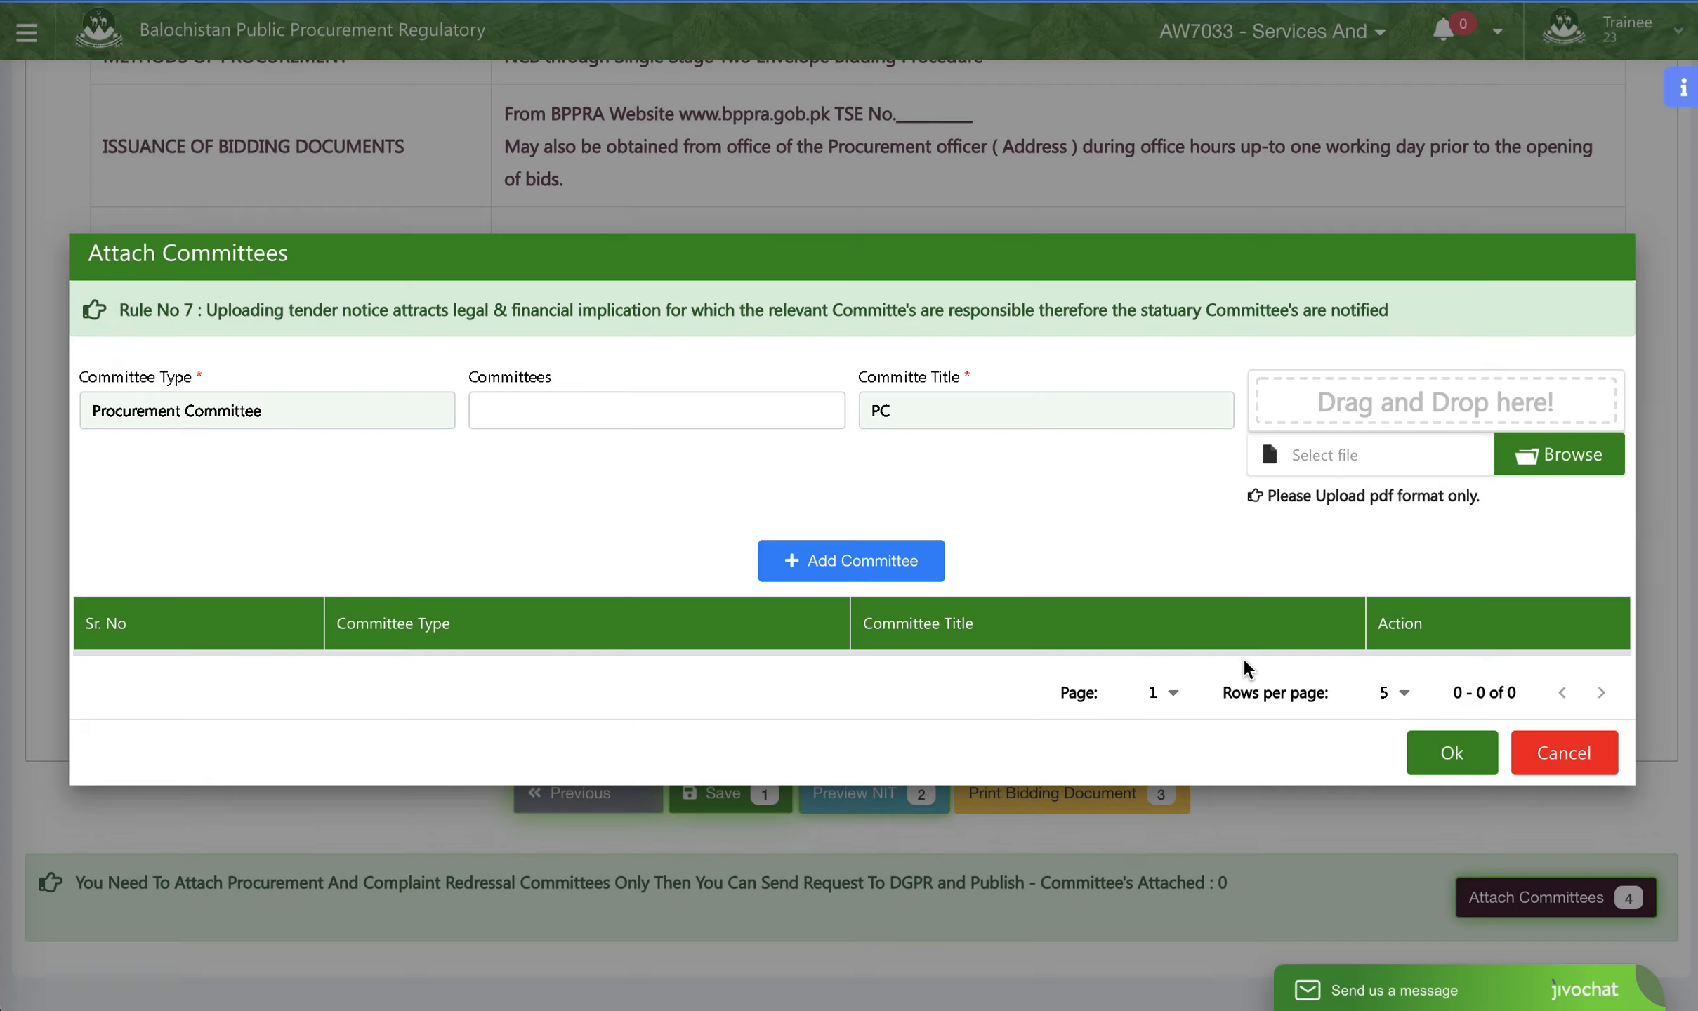
left_click(826, 570)
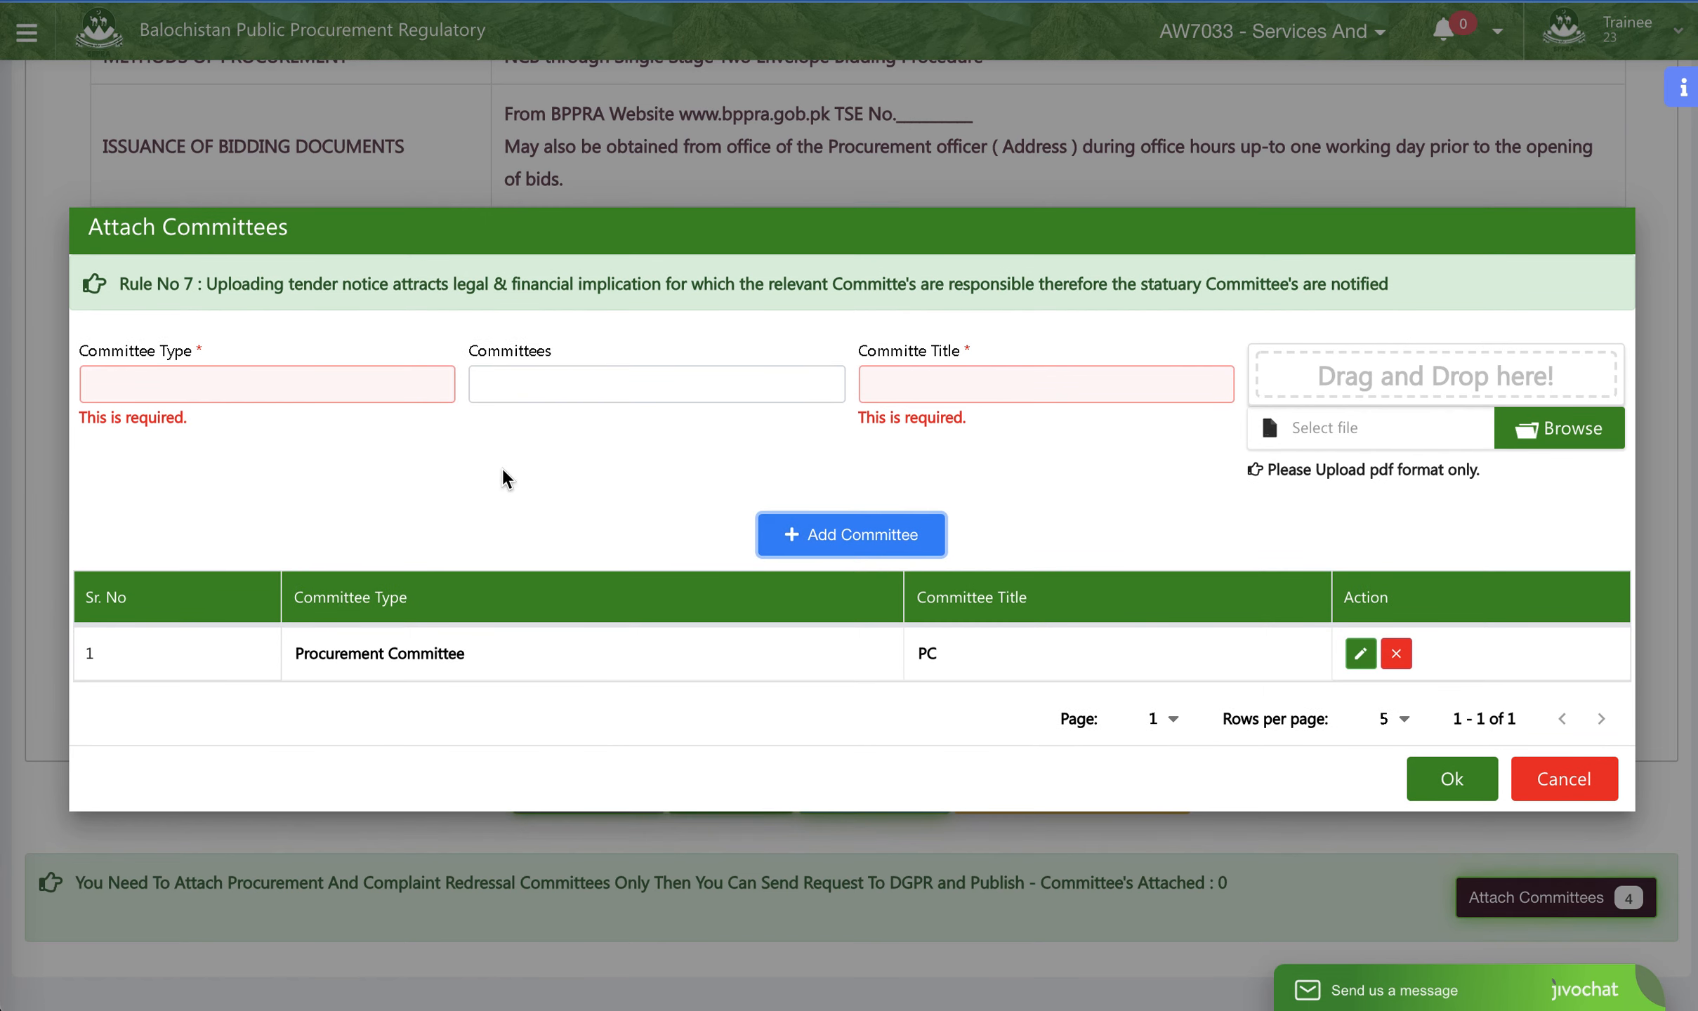
- Set up a Complaint Redressal Committee (CRC) entry titled "CRC for IT Equipment", leaving the existing committee selection empty
left_click(181, 387)
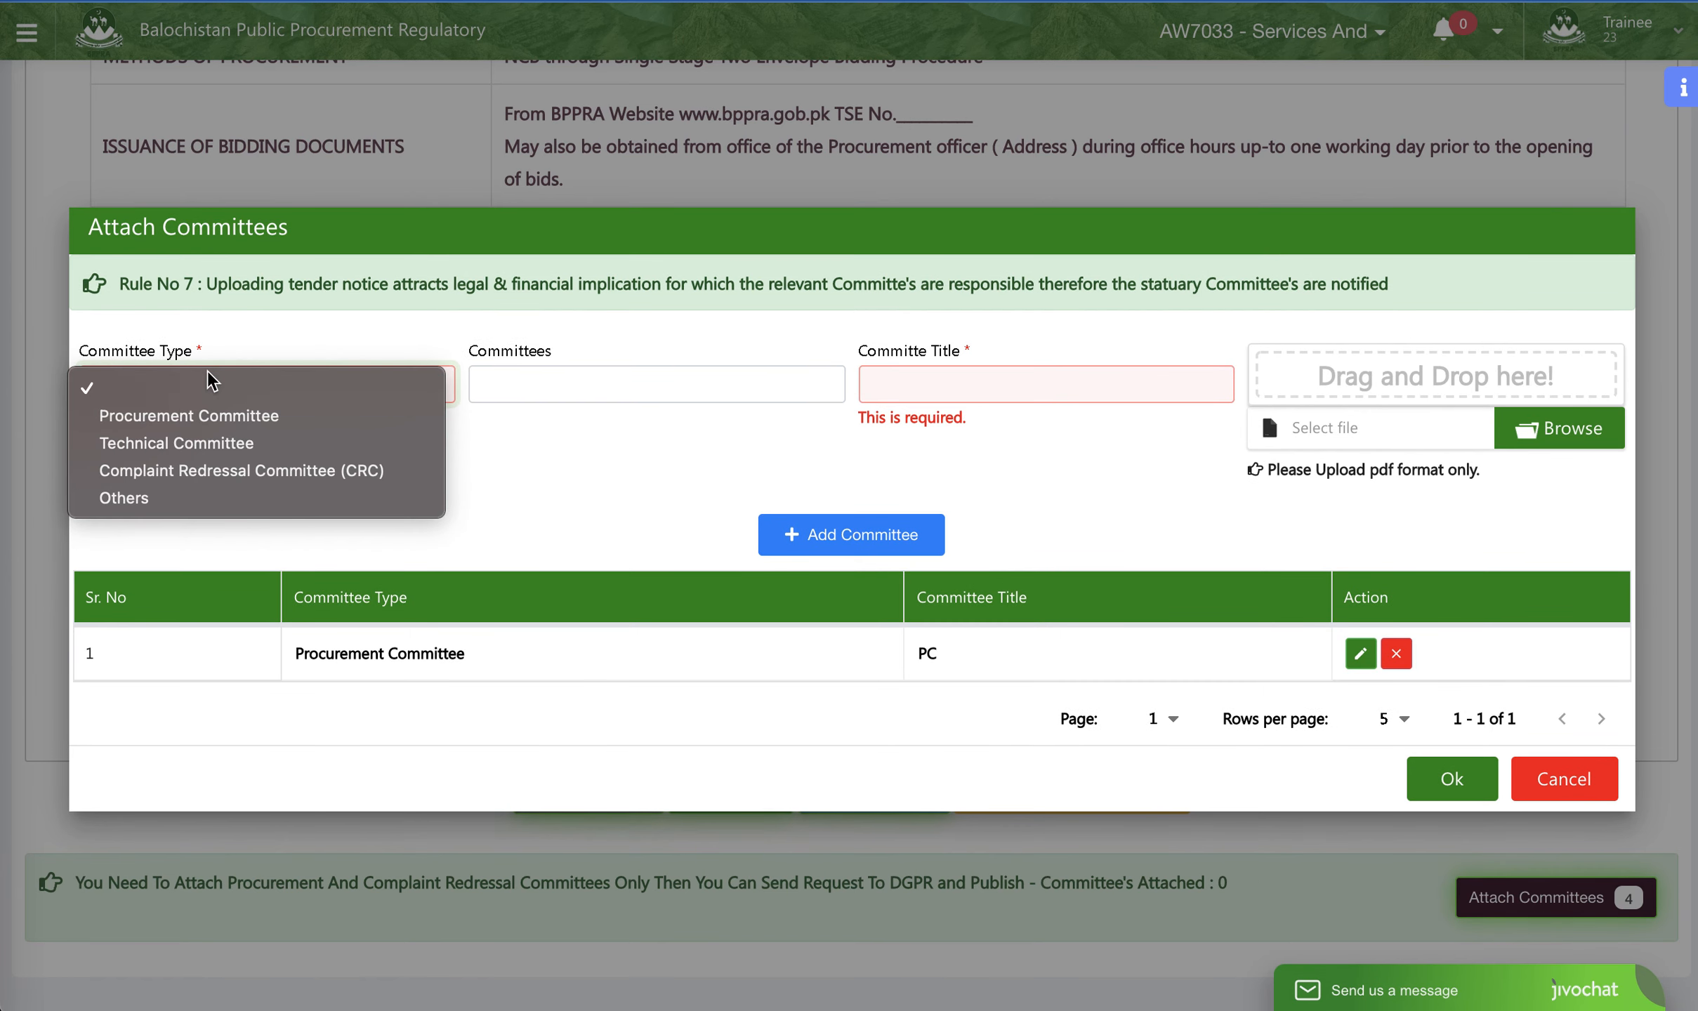
left_click(236, 475)
left_click(622, 398)
left_click(665, 394)
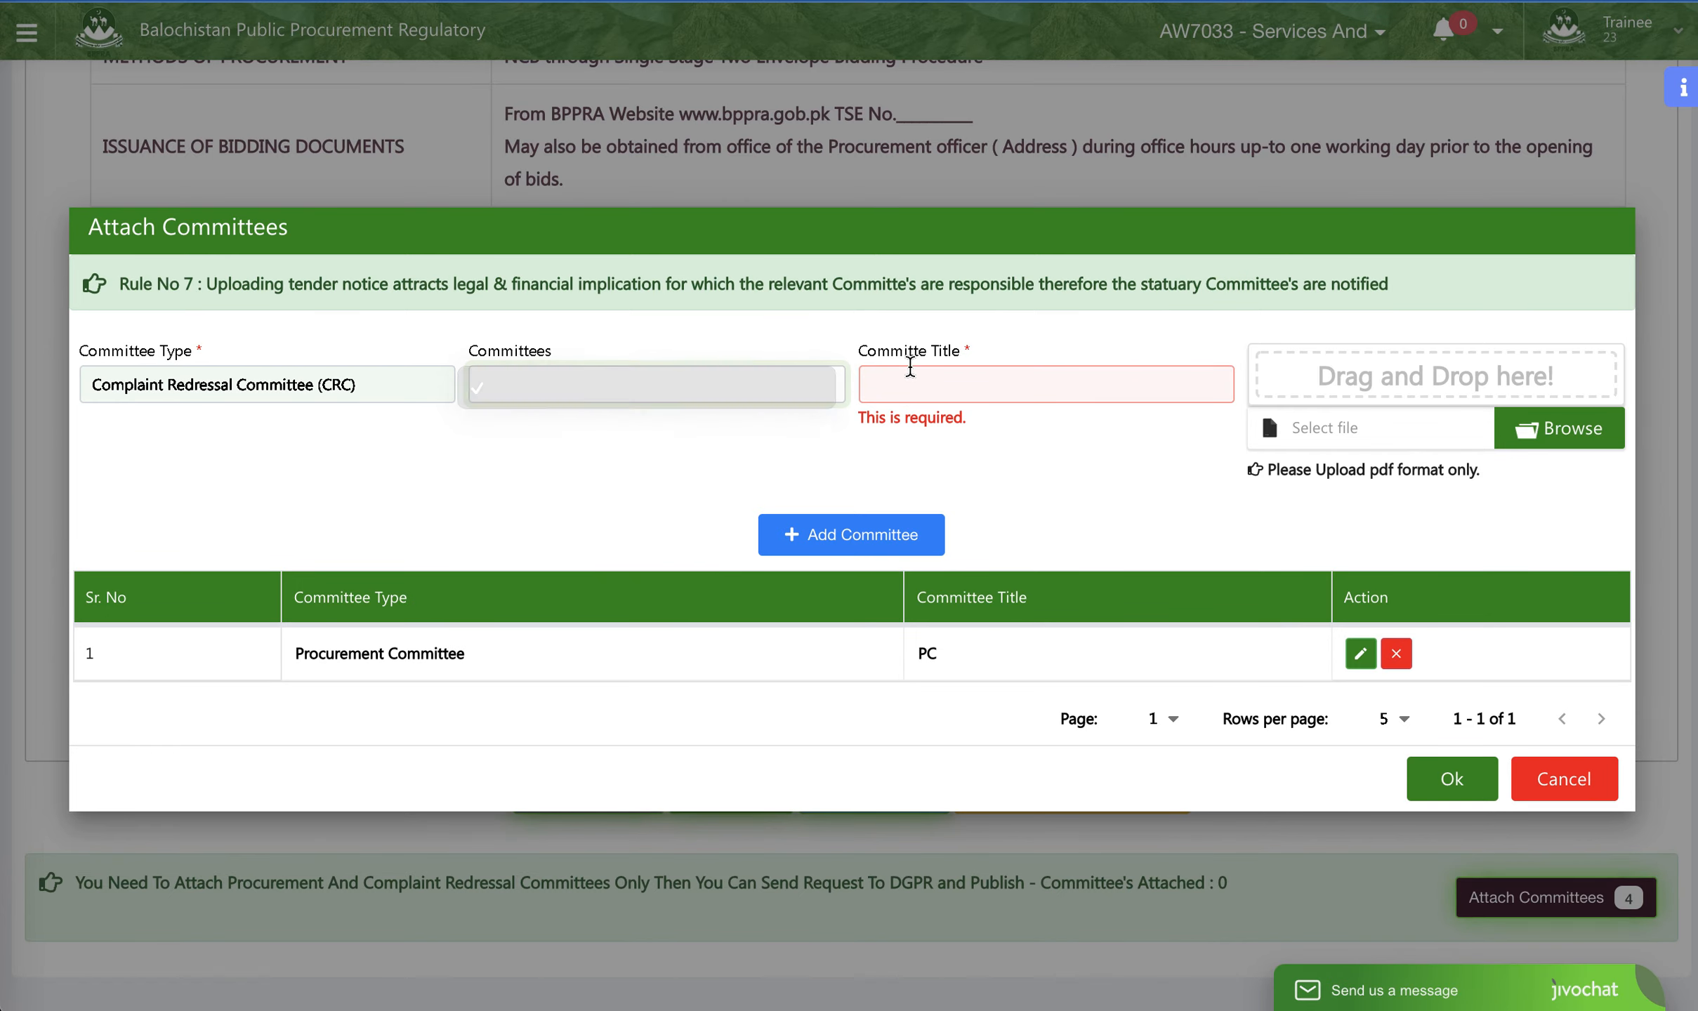
left_click(918, 377)
type("CR")
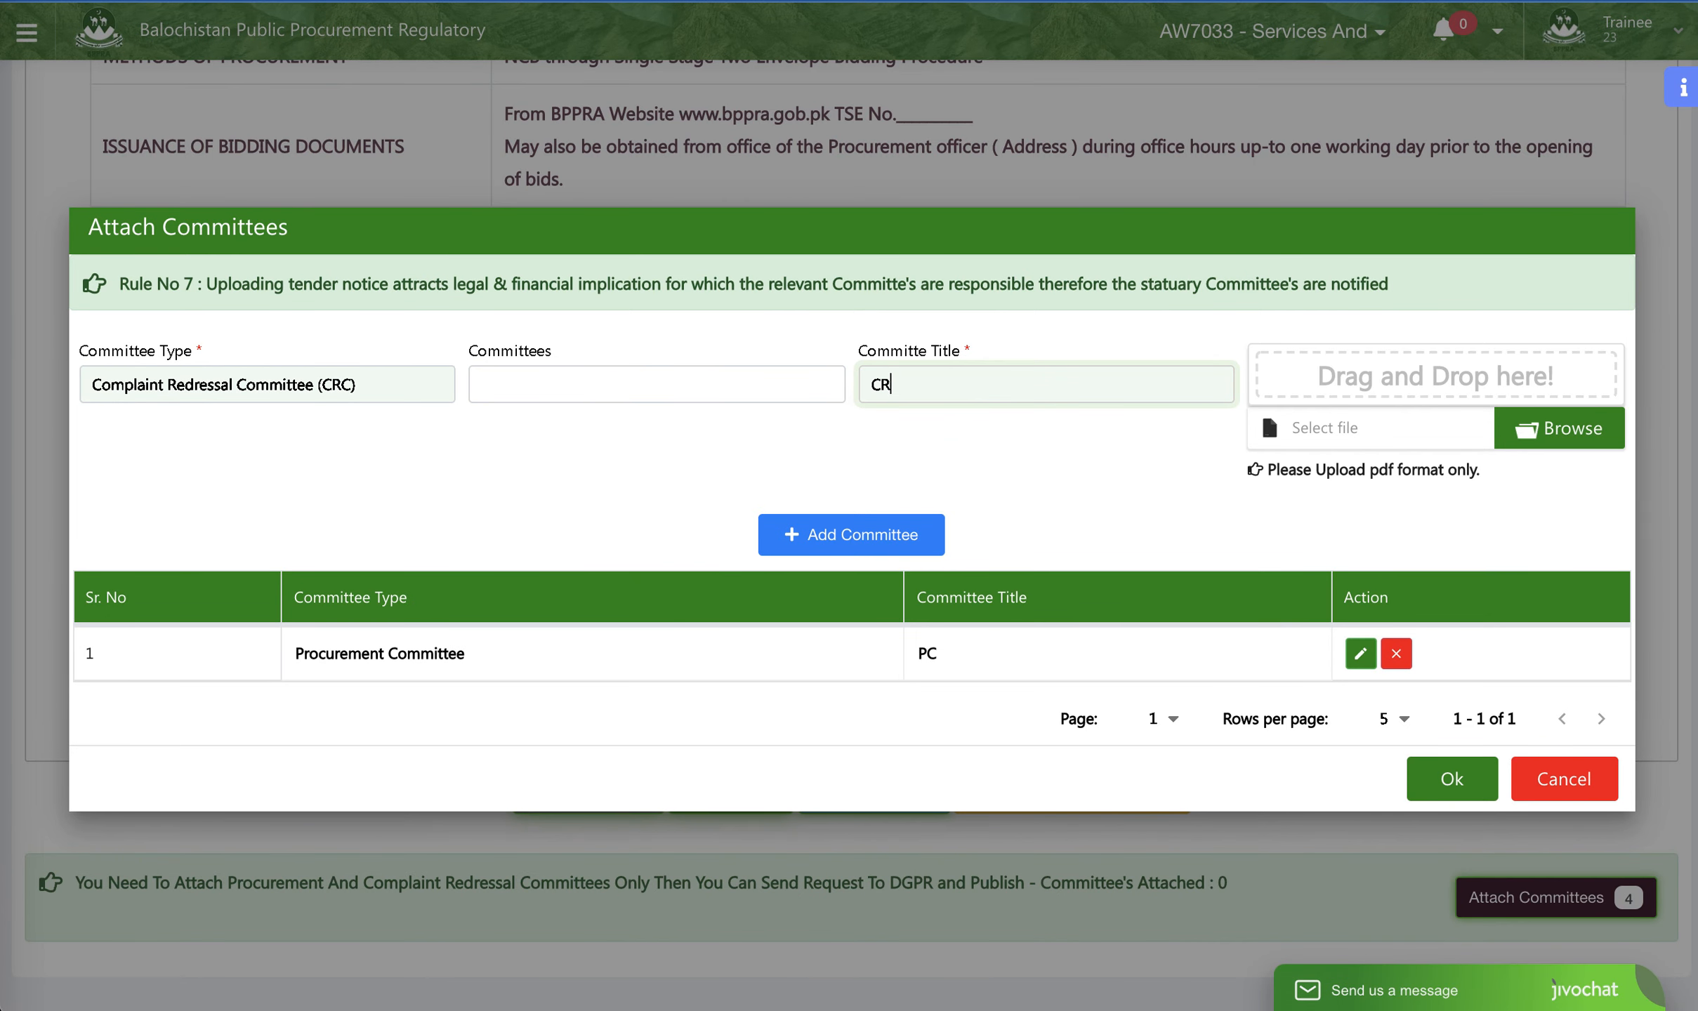
type("C for IT Equi")
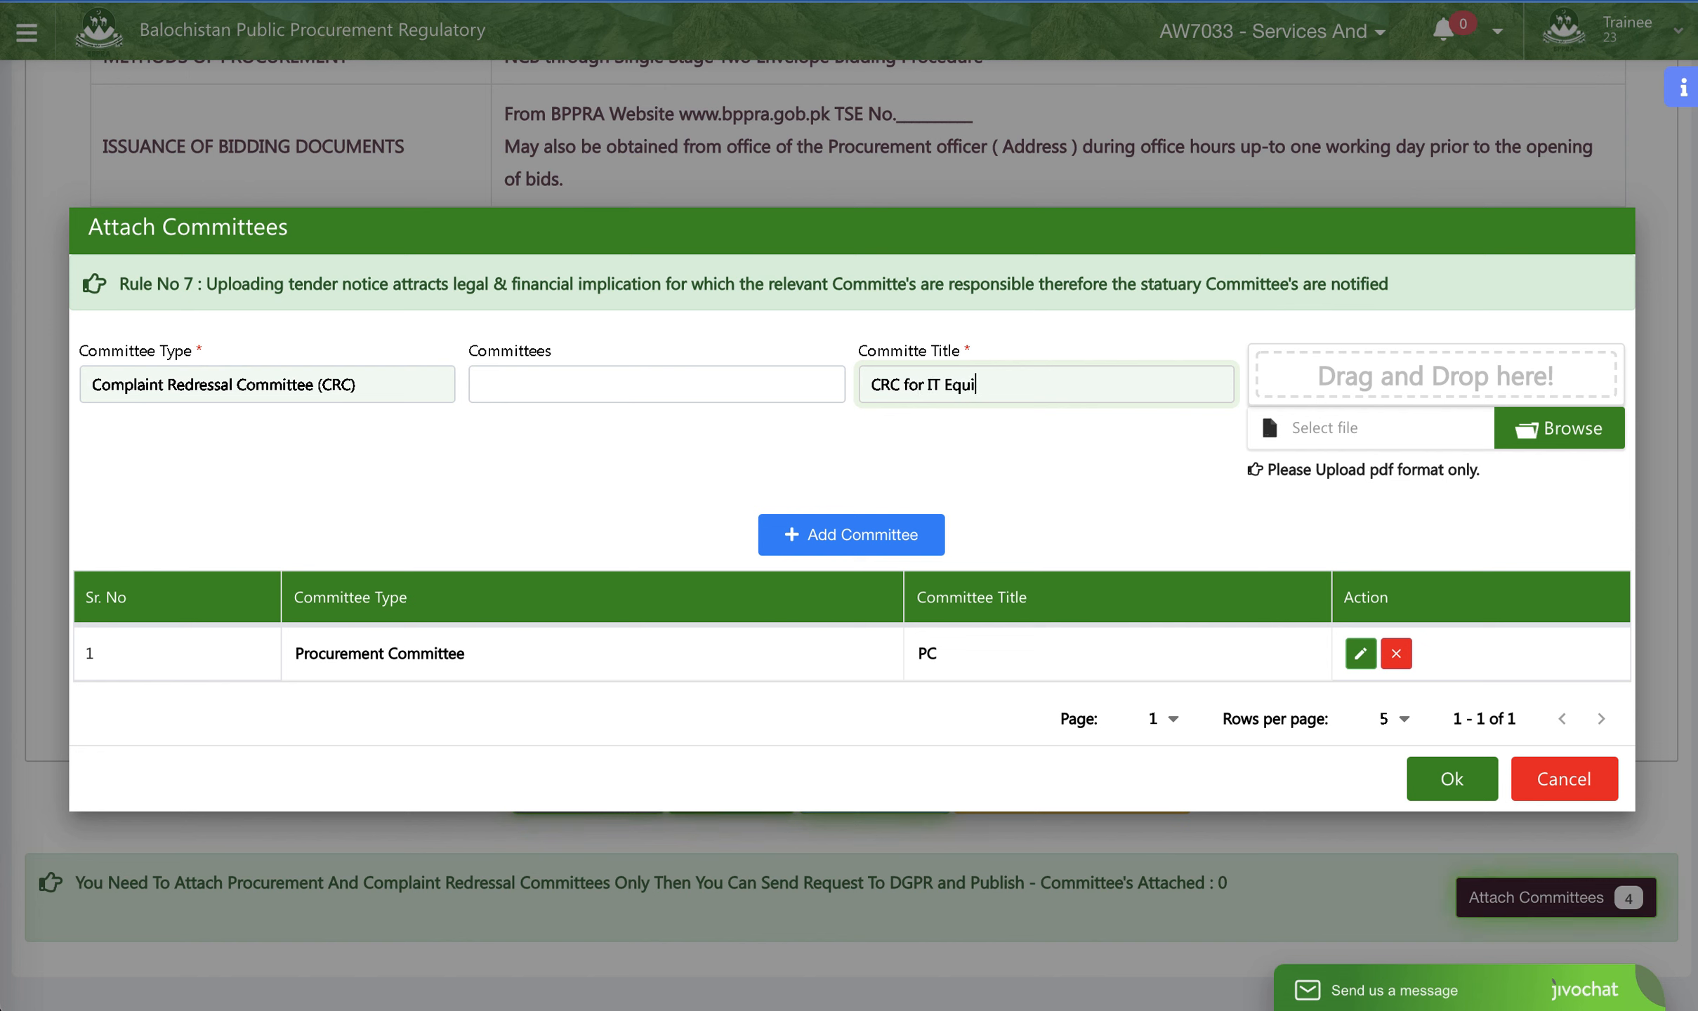
type("pment")
- Add the Complaint Redressal Committee with the Committe file from the Video BPPRA folder, and save the attached committees
left_click(1563, 430)
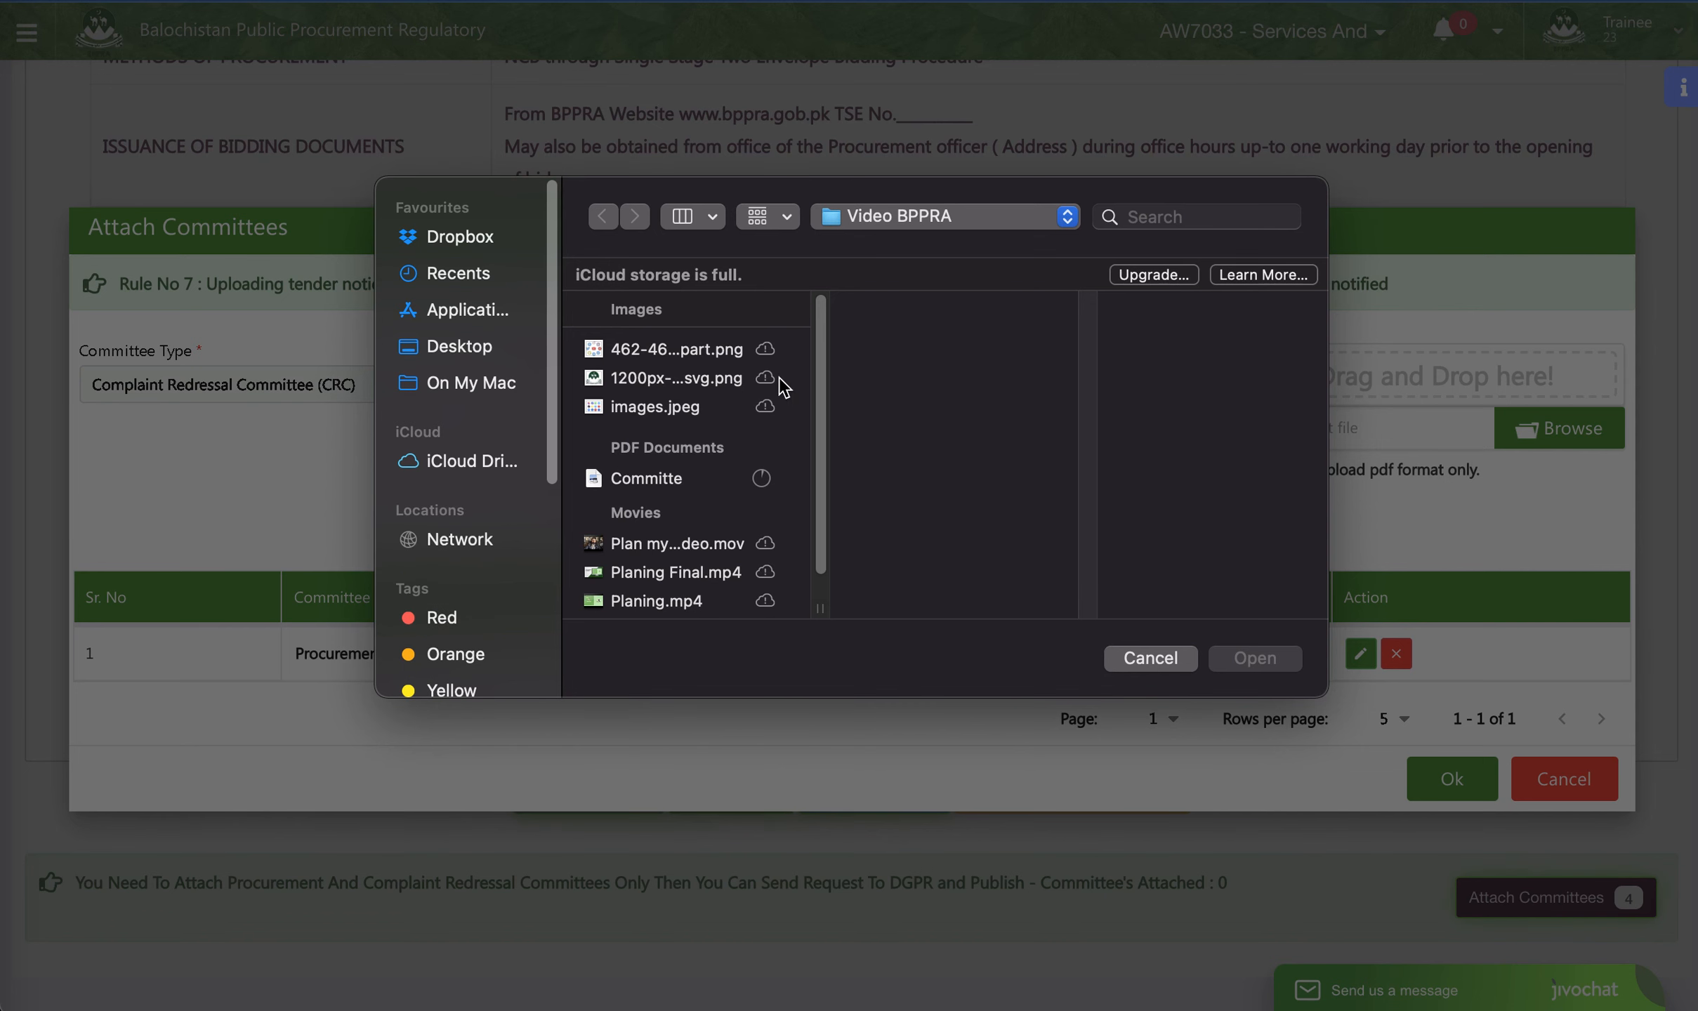
left_click(1157, 219)
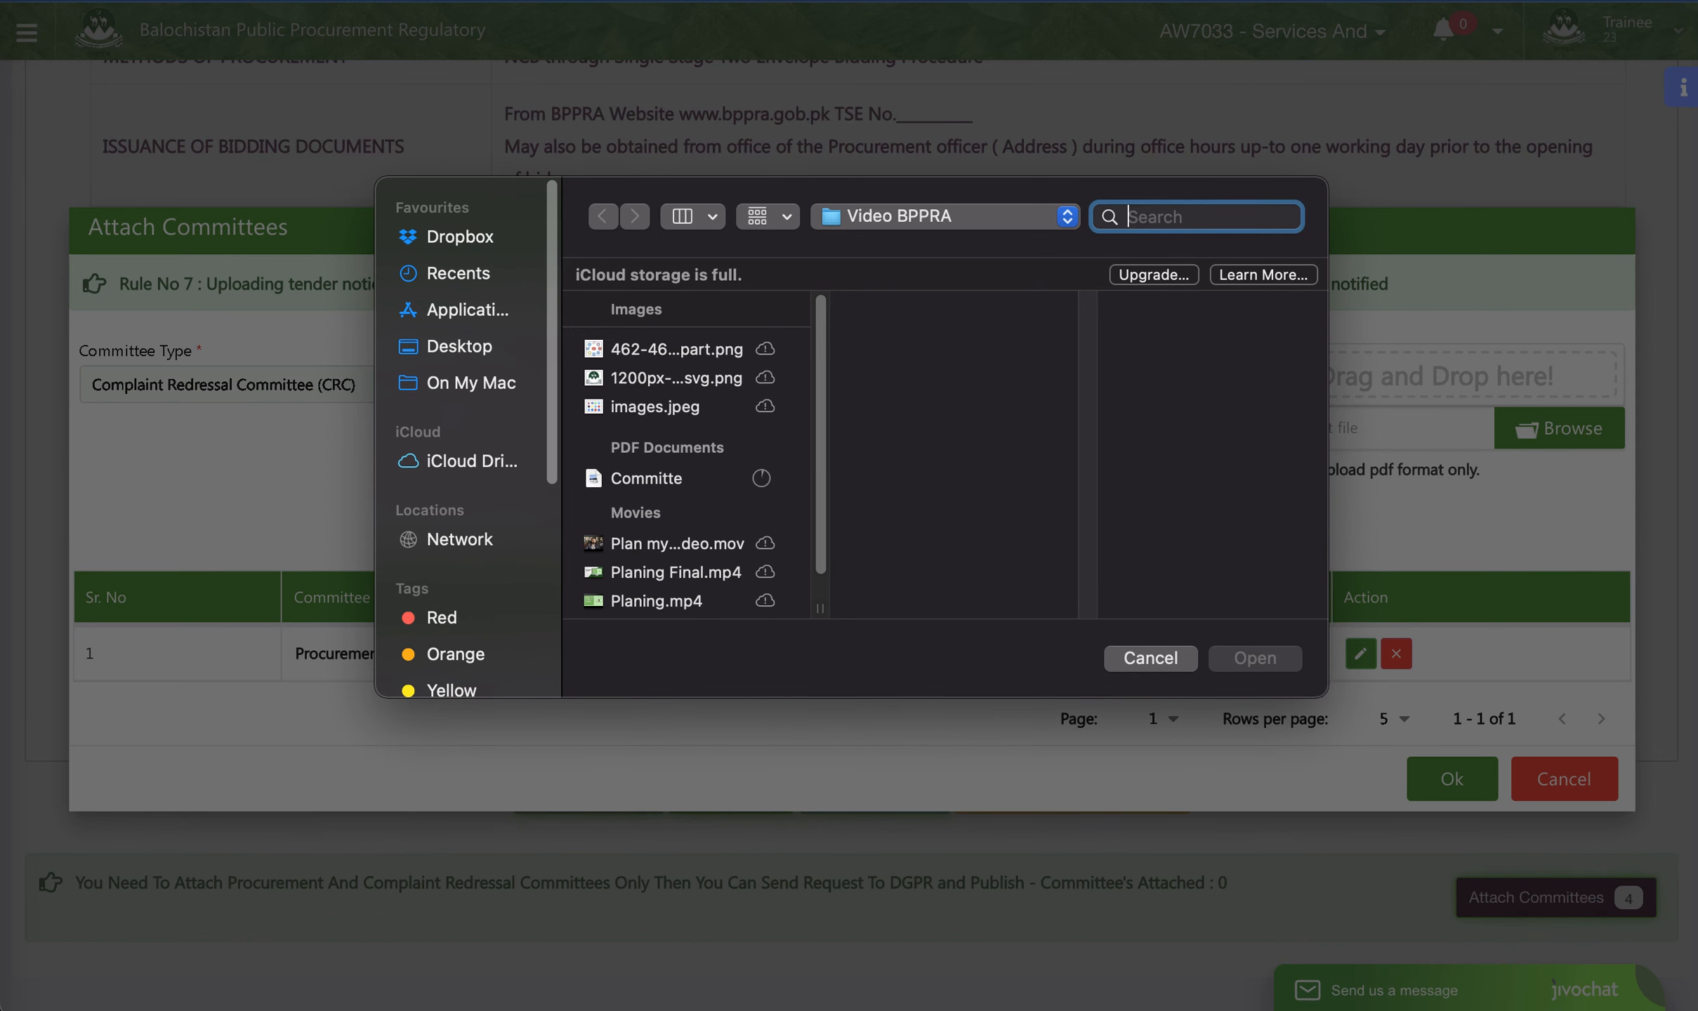
type("commi")
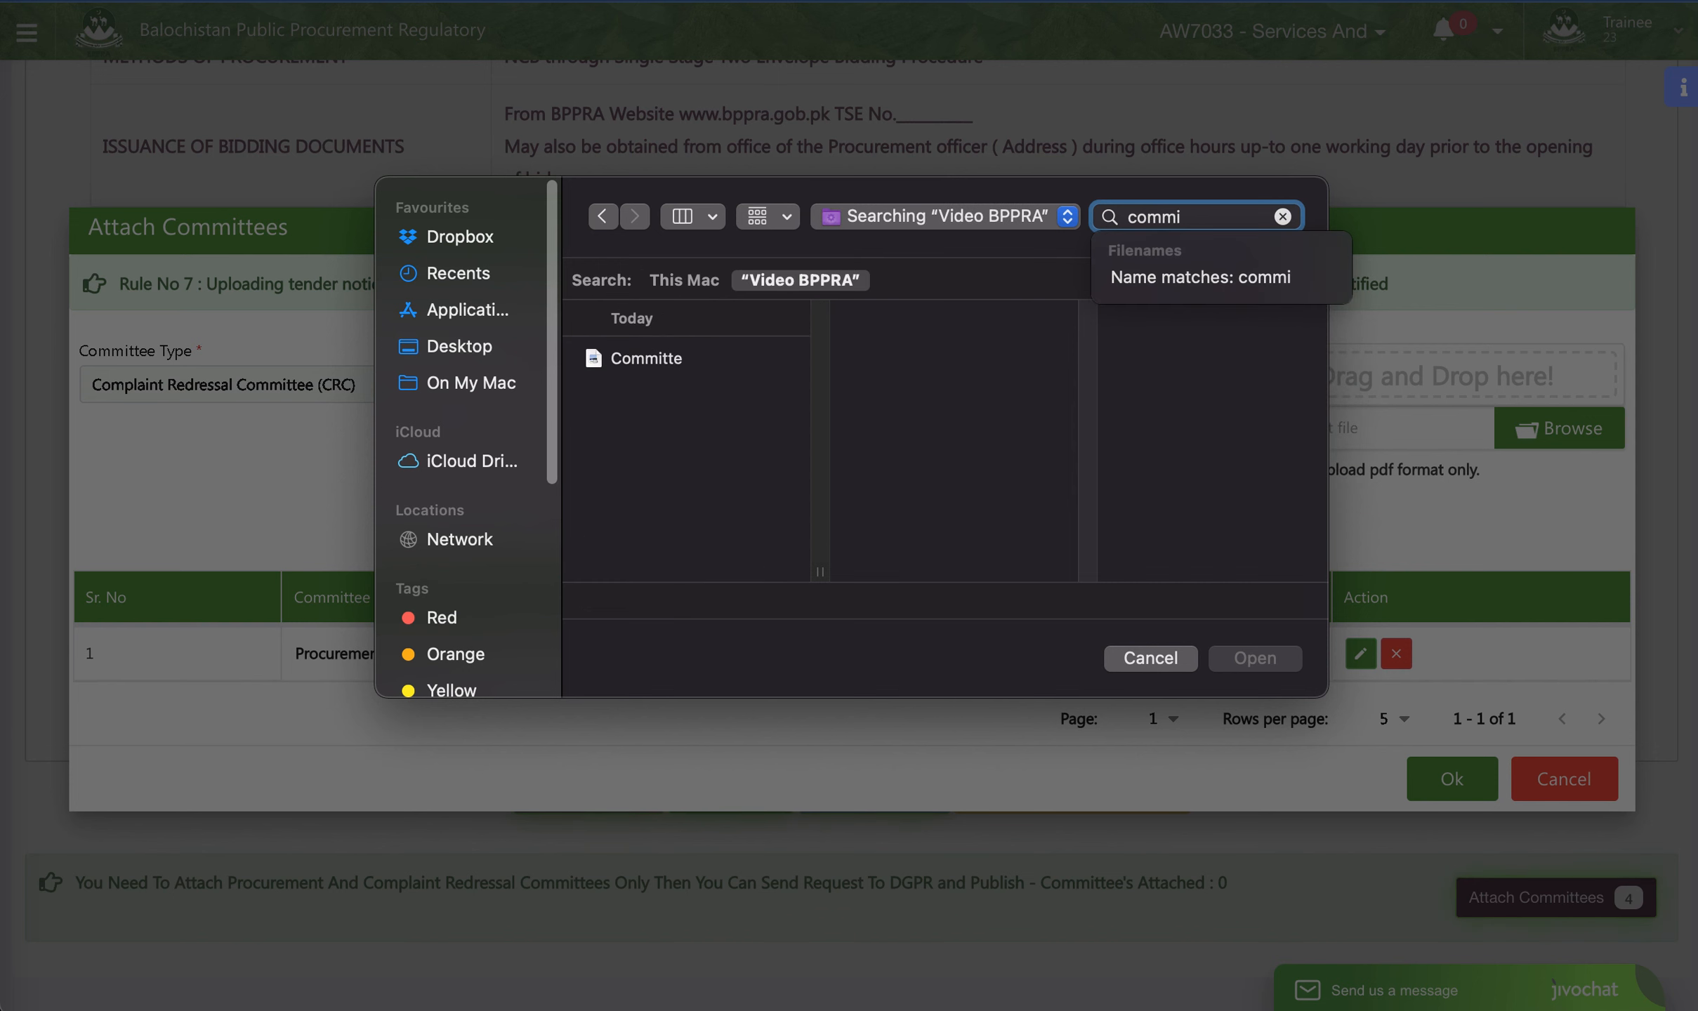
left_click(620, 359)
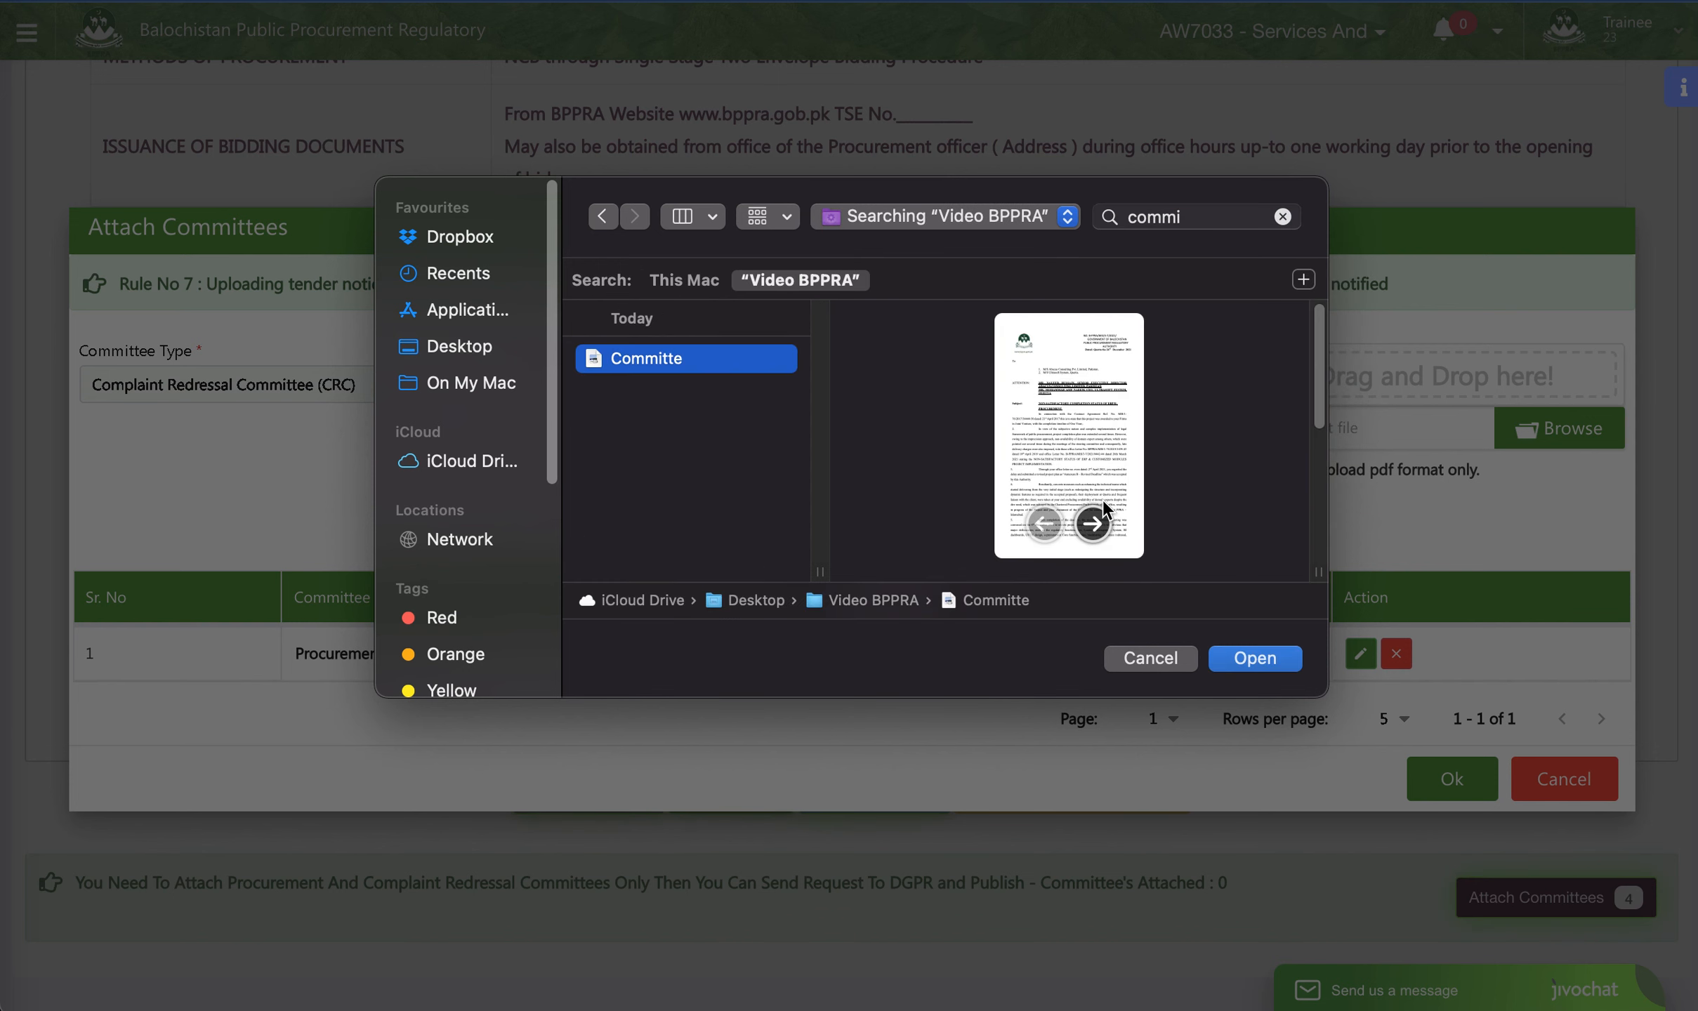
left_click(1270, 660)
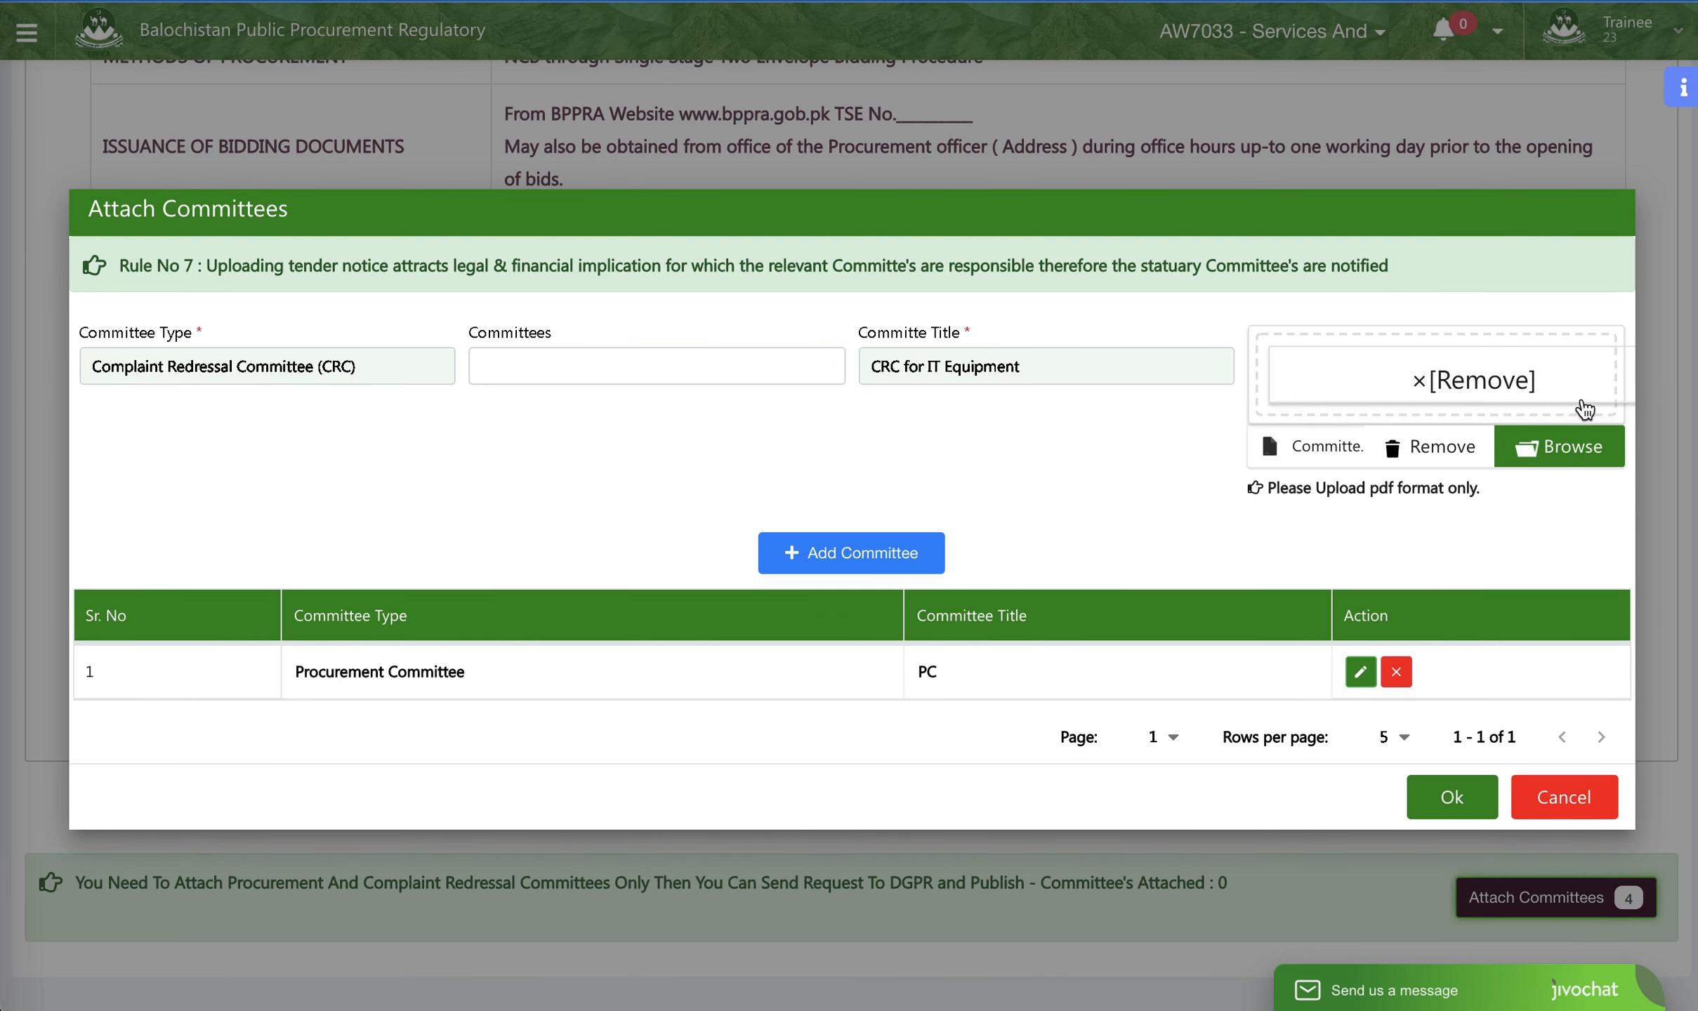
left_click(794, 562)
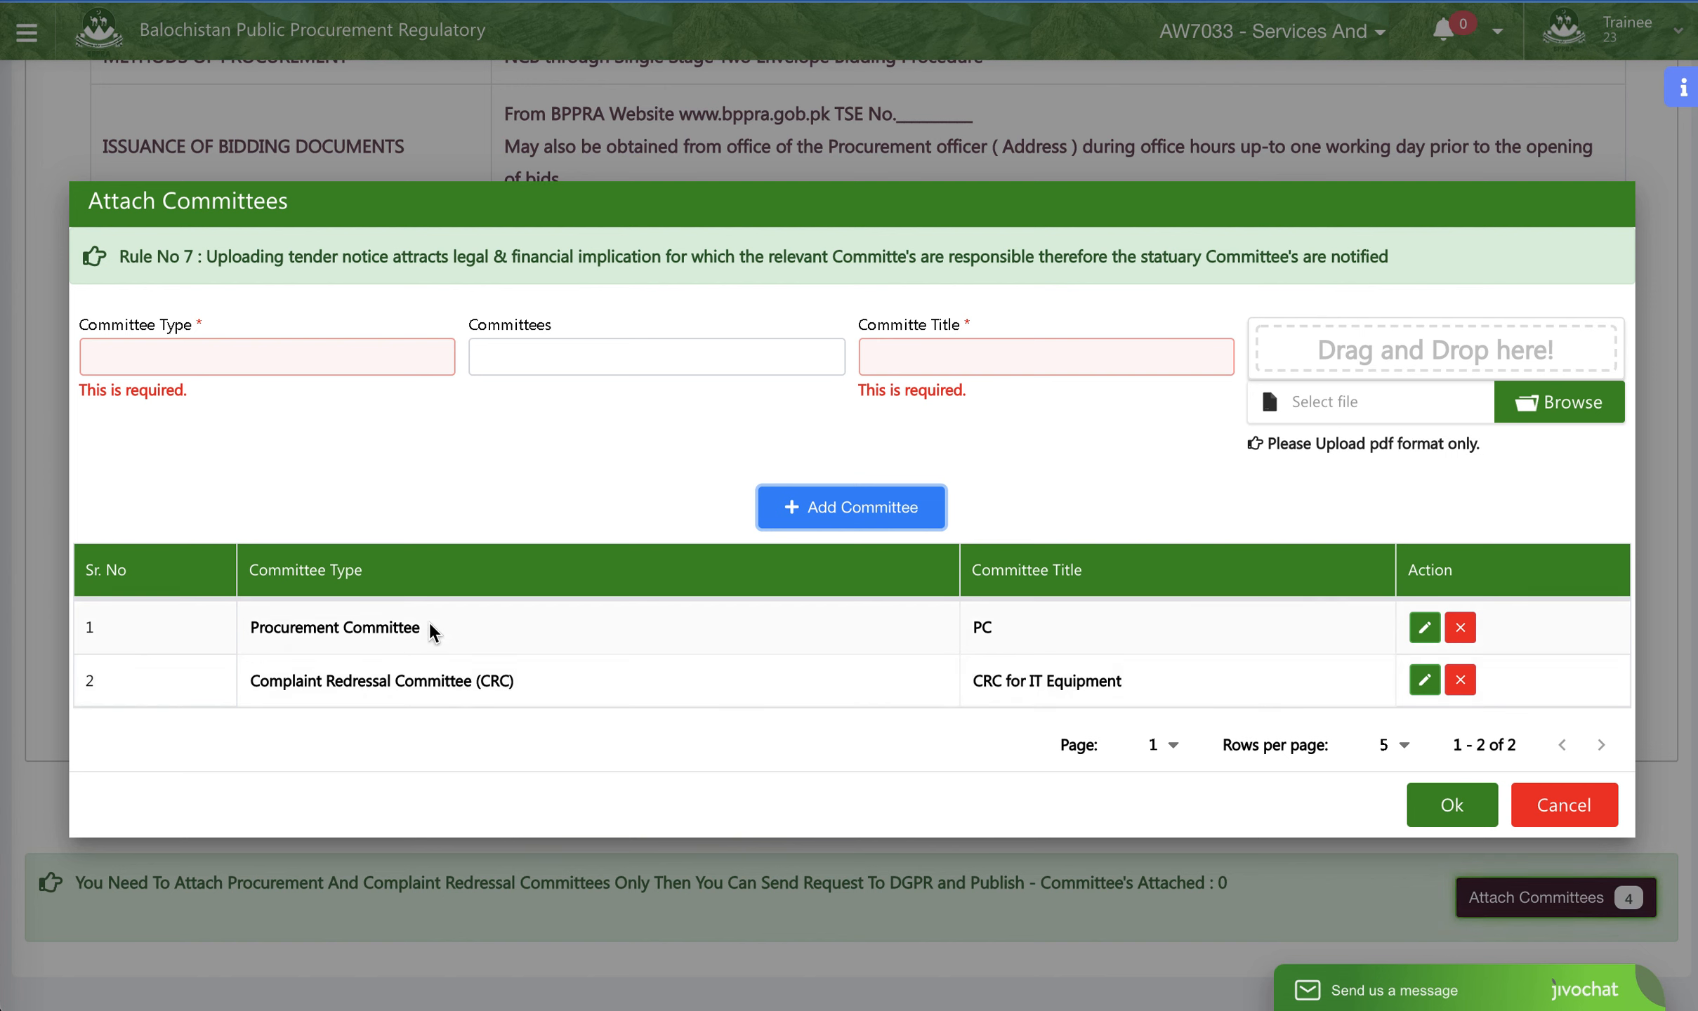
left_click(1433, 823)
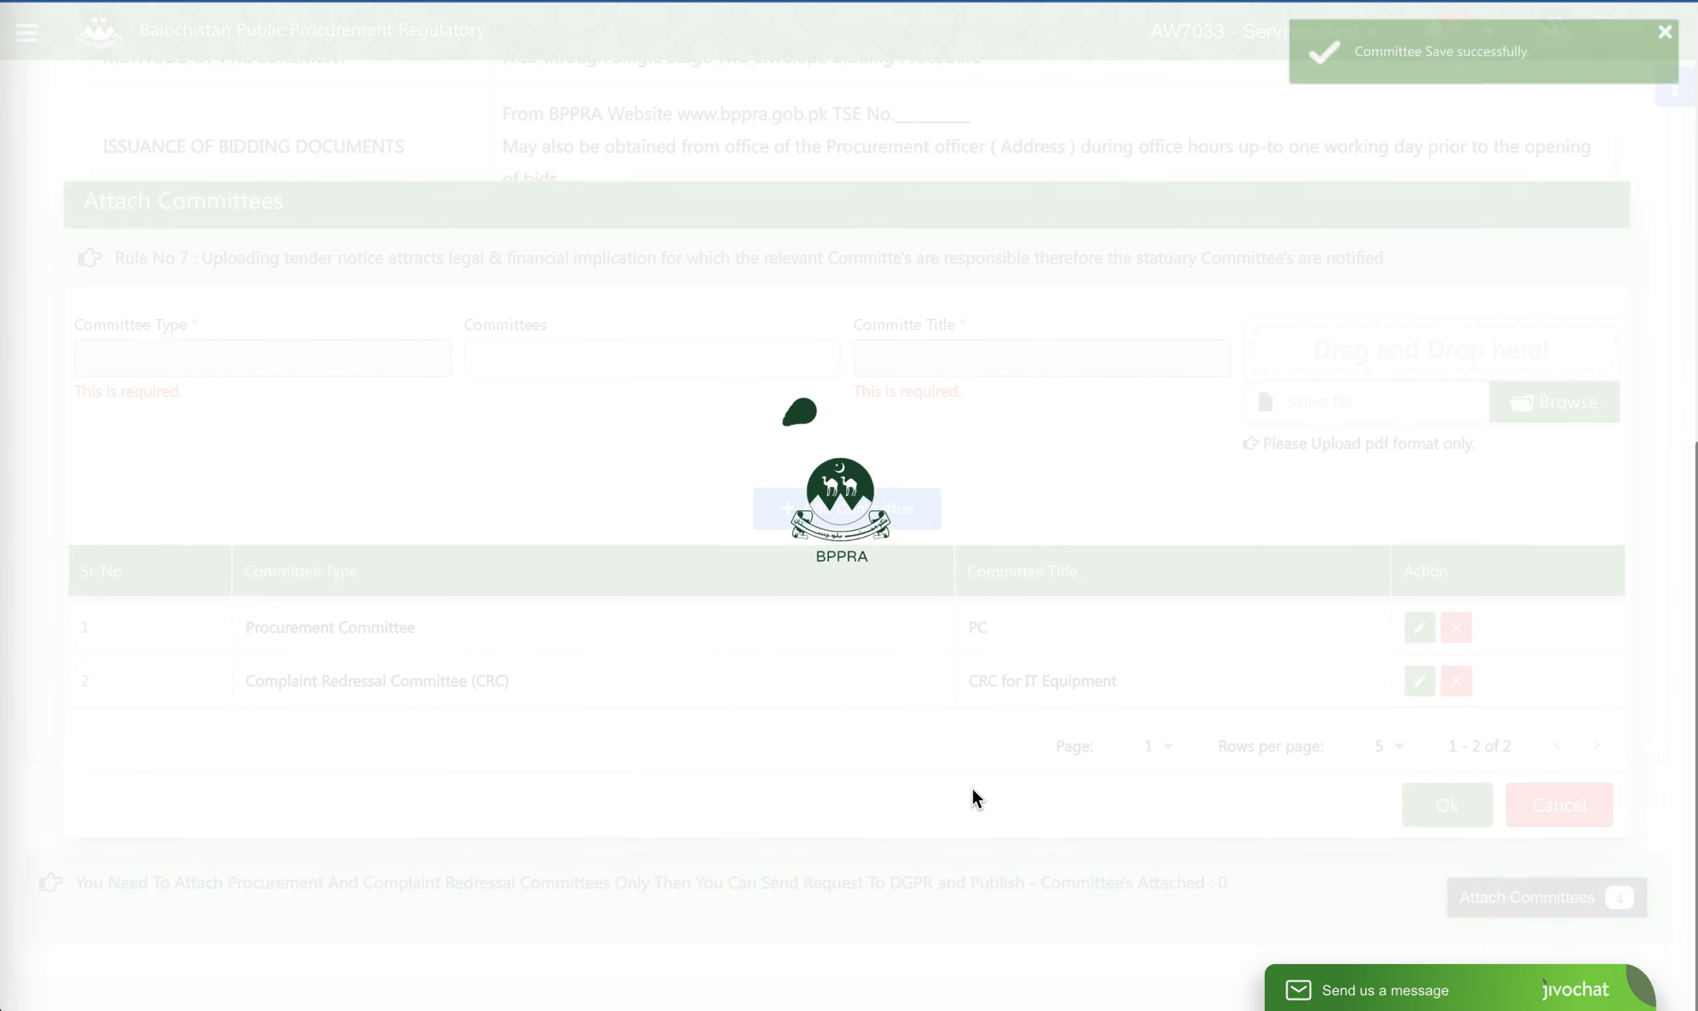
- Review the attached committees and proceed to the tender advertisement for sending the request to DGPR and publishing
scroll(878, 657, "down", 2)
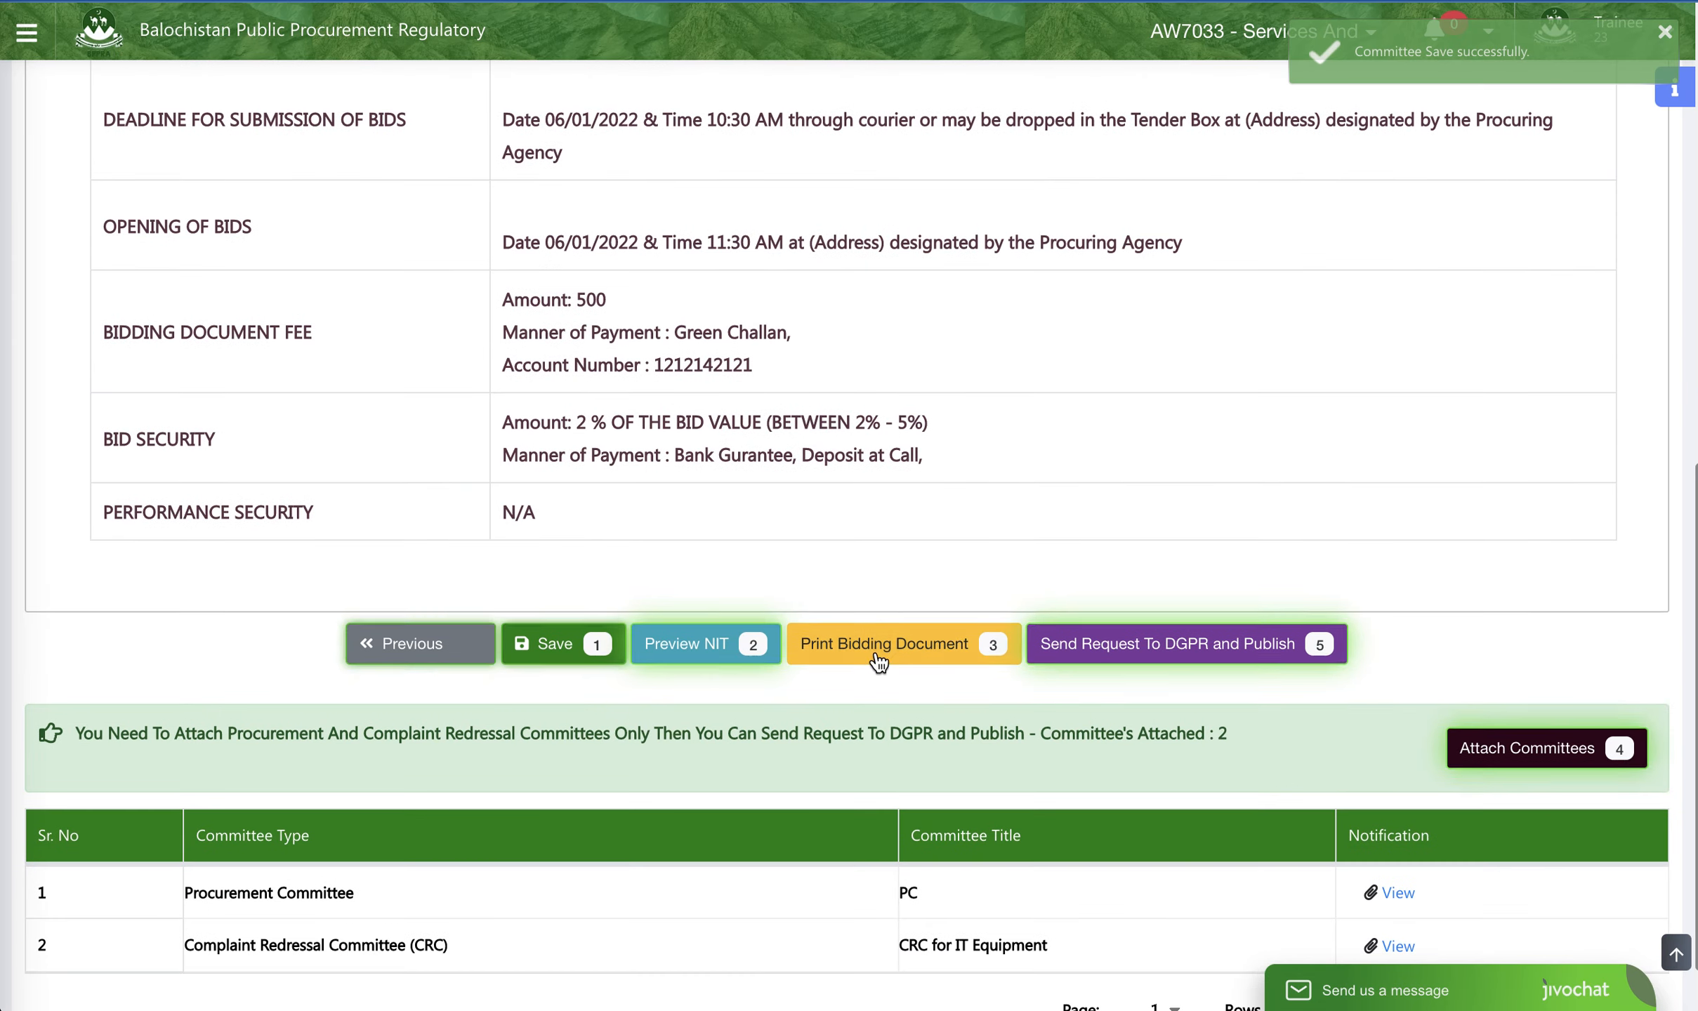
scroll(878, 657, "down", 1)
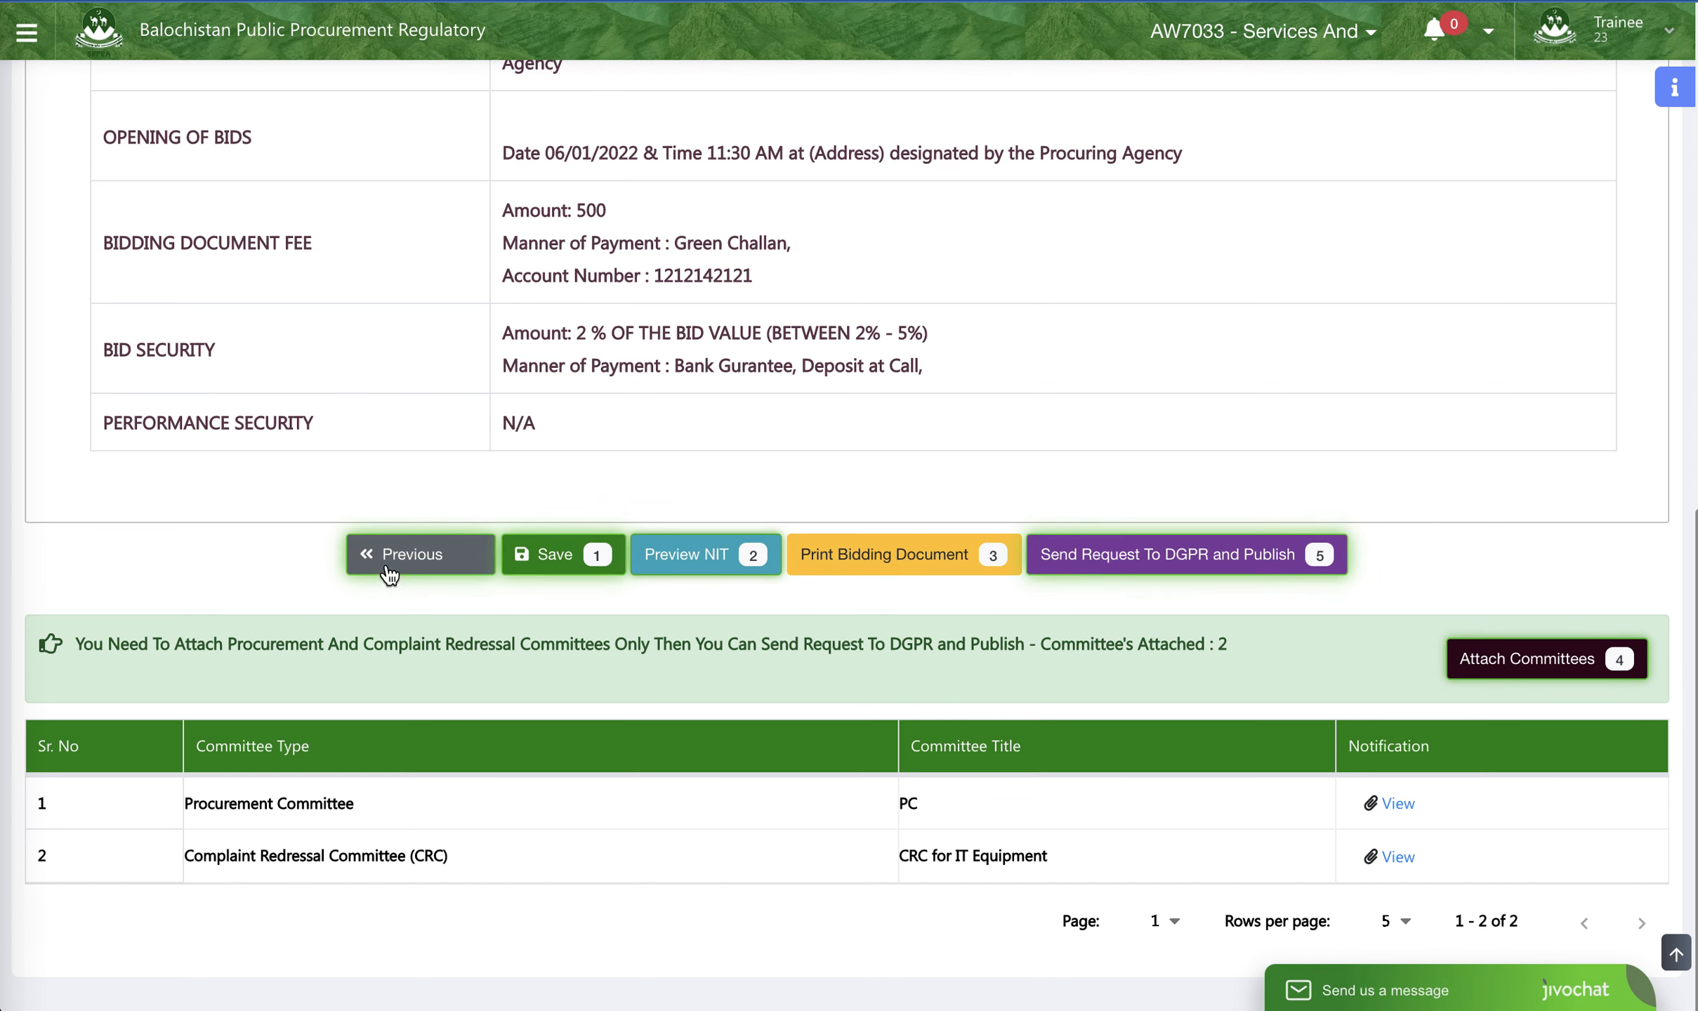
left_click(1202, 554)
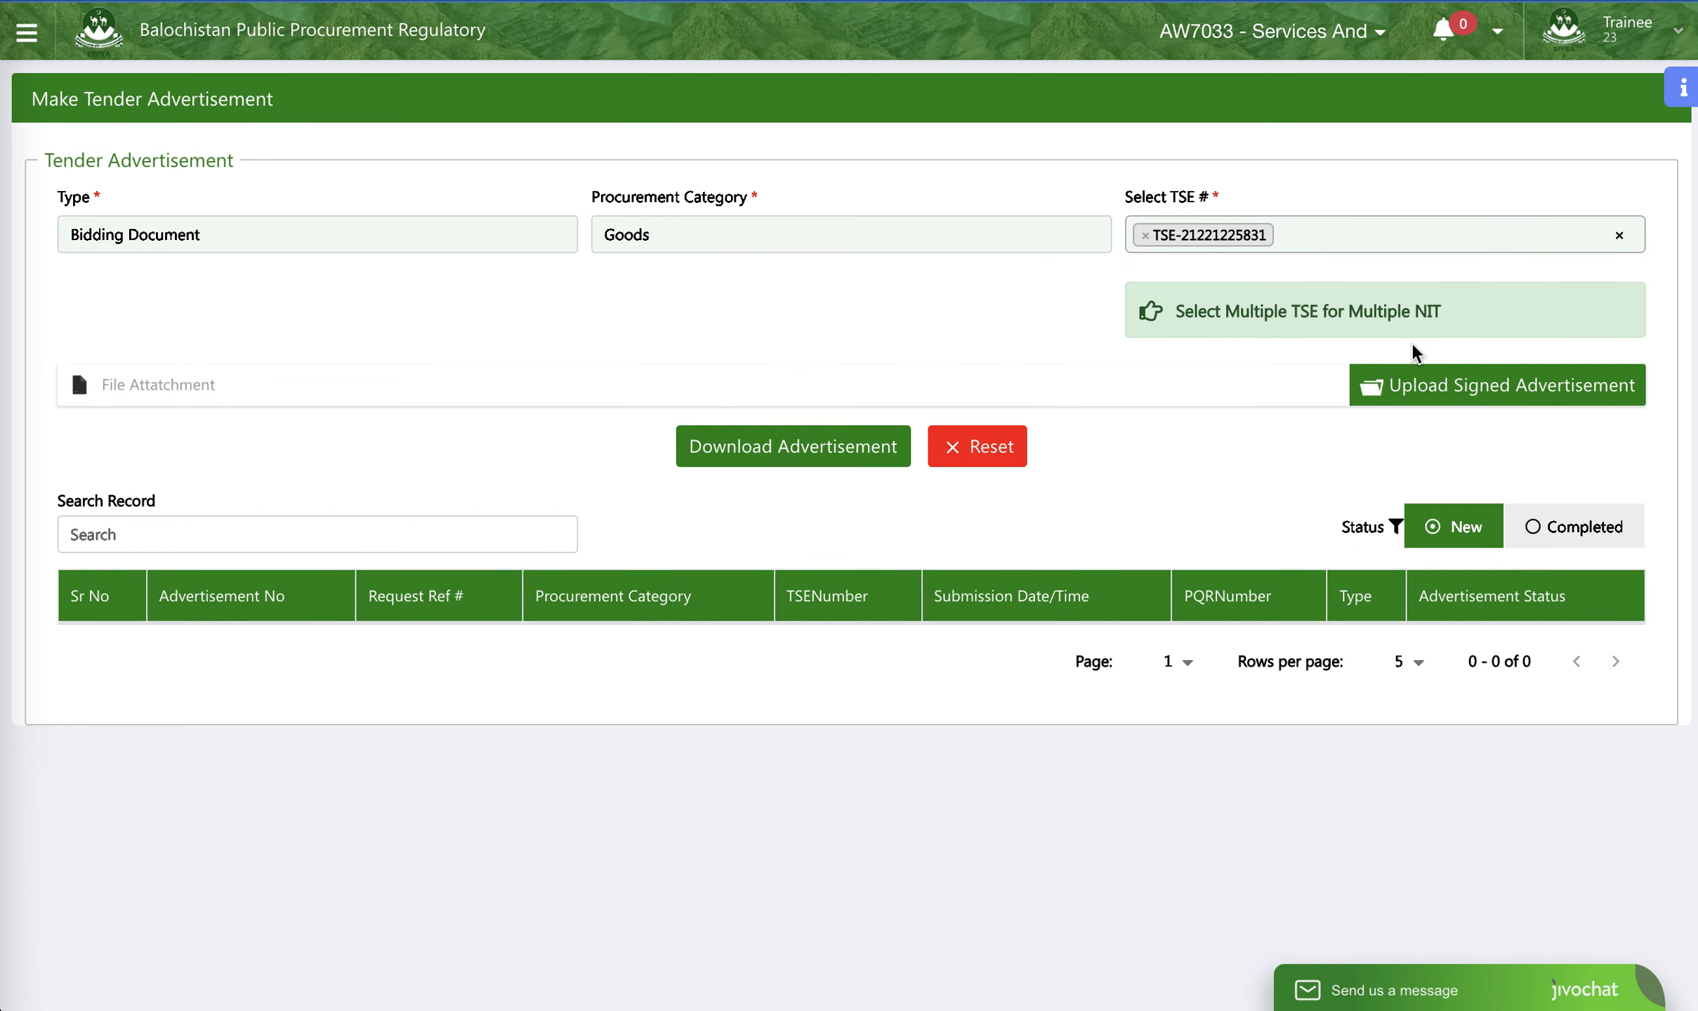
- Upload the Committe PDF from the Video BPPRA folder as the signed advertisement
left_click(1419, 389)
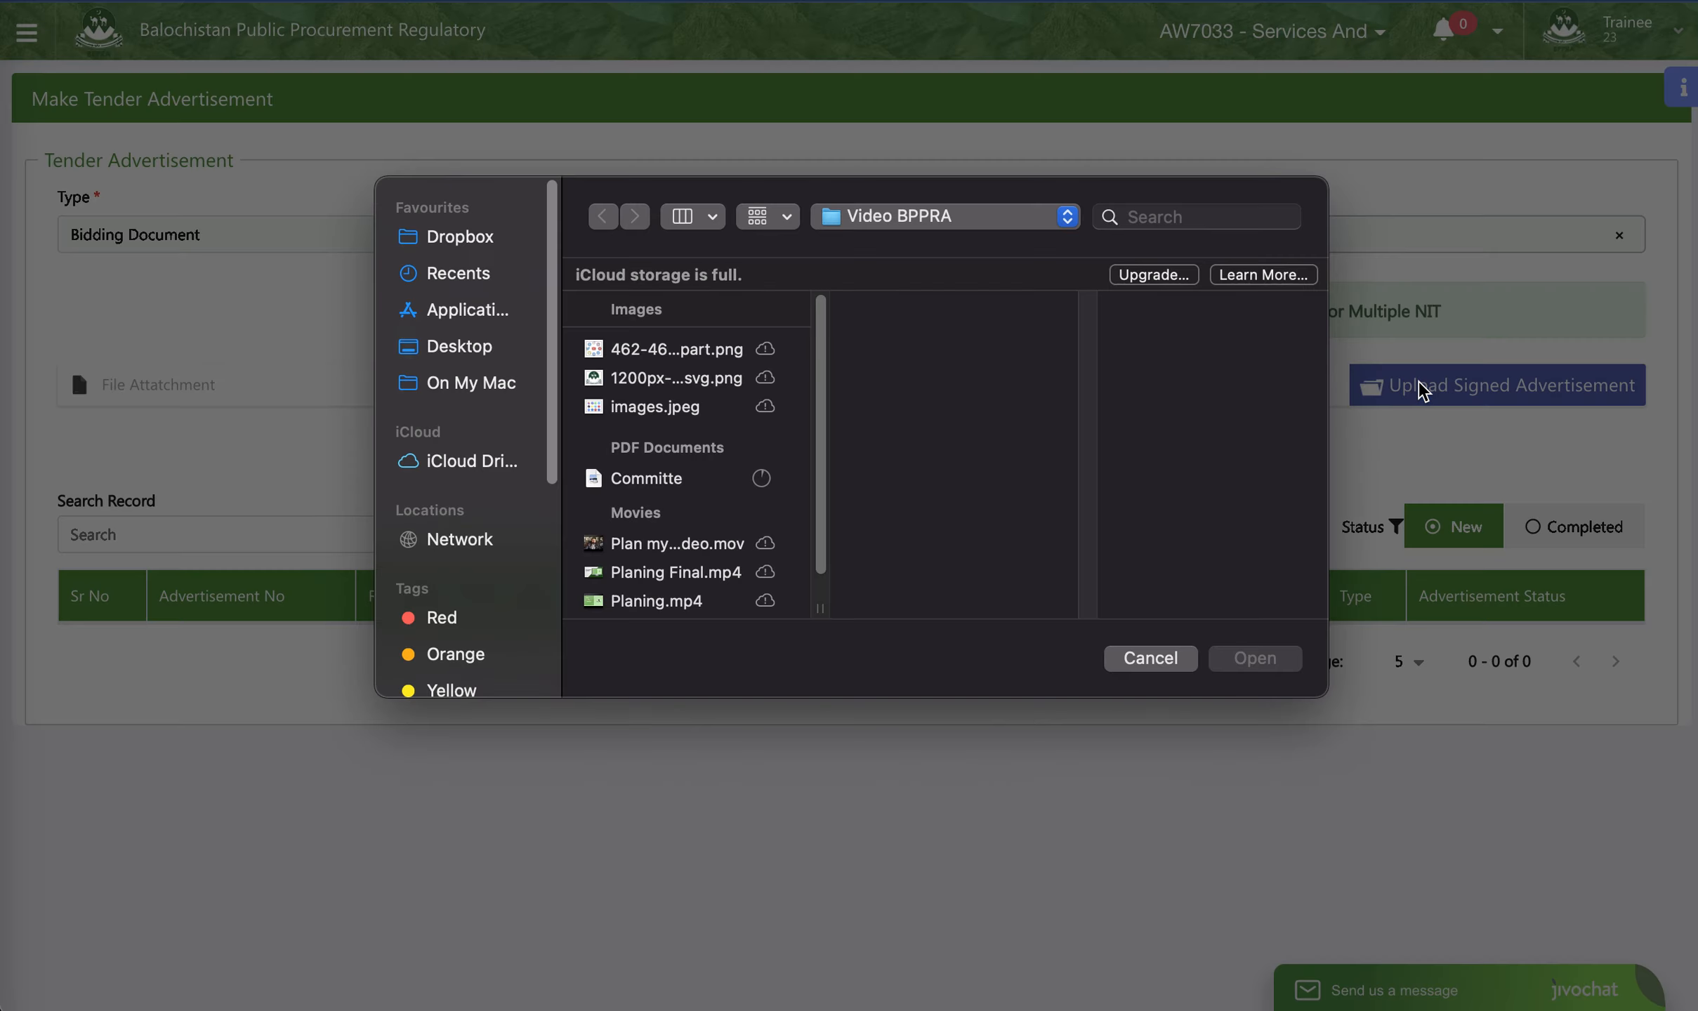
left_click(678, 480)
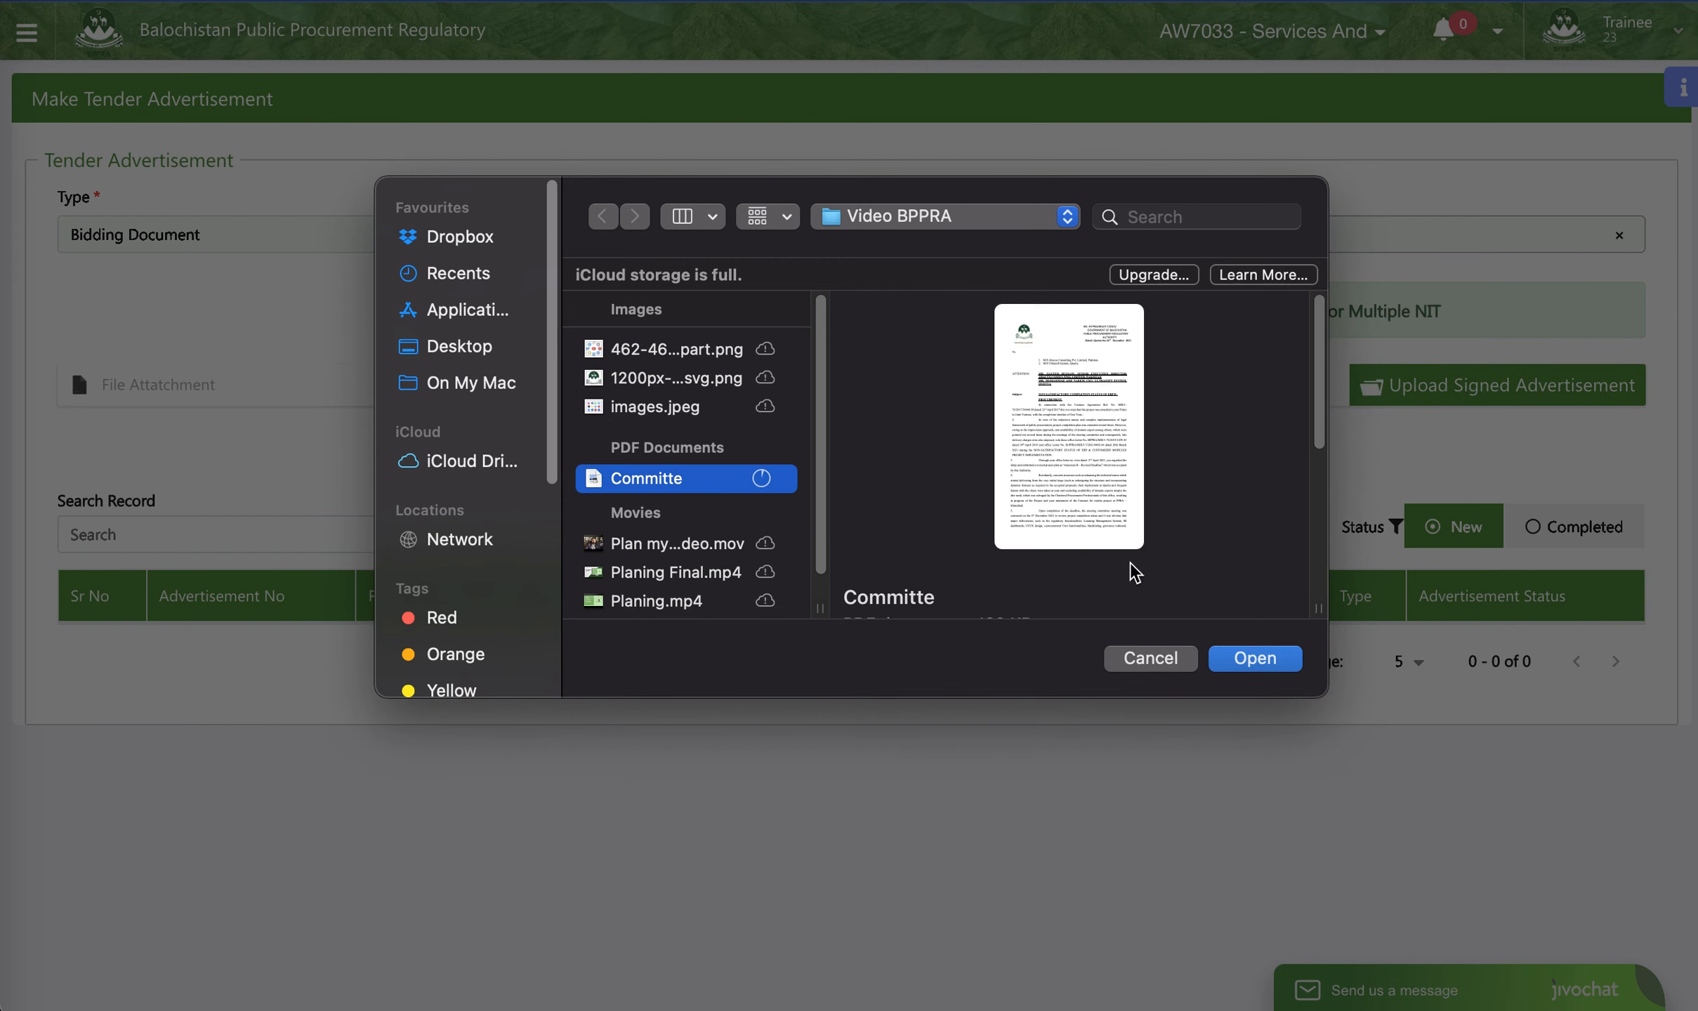
left_click(1280, 664)
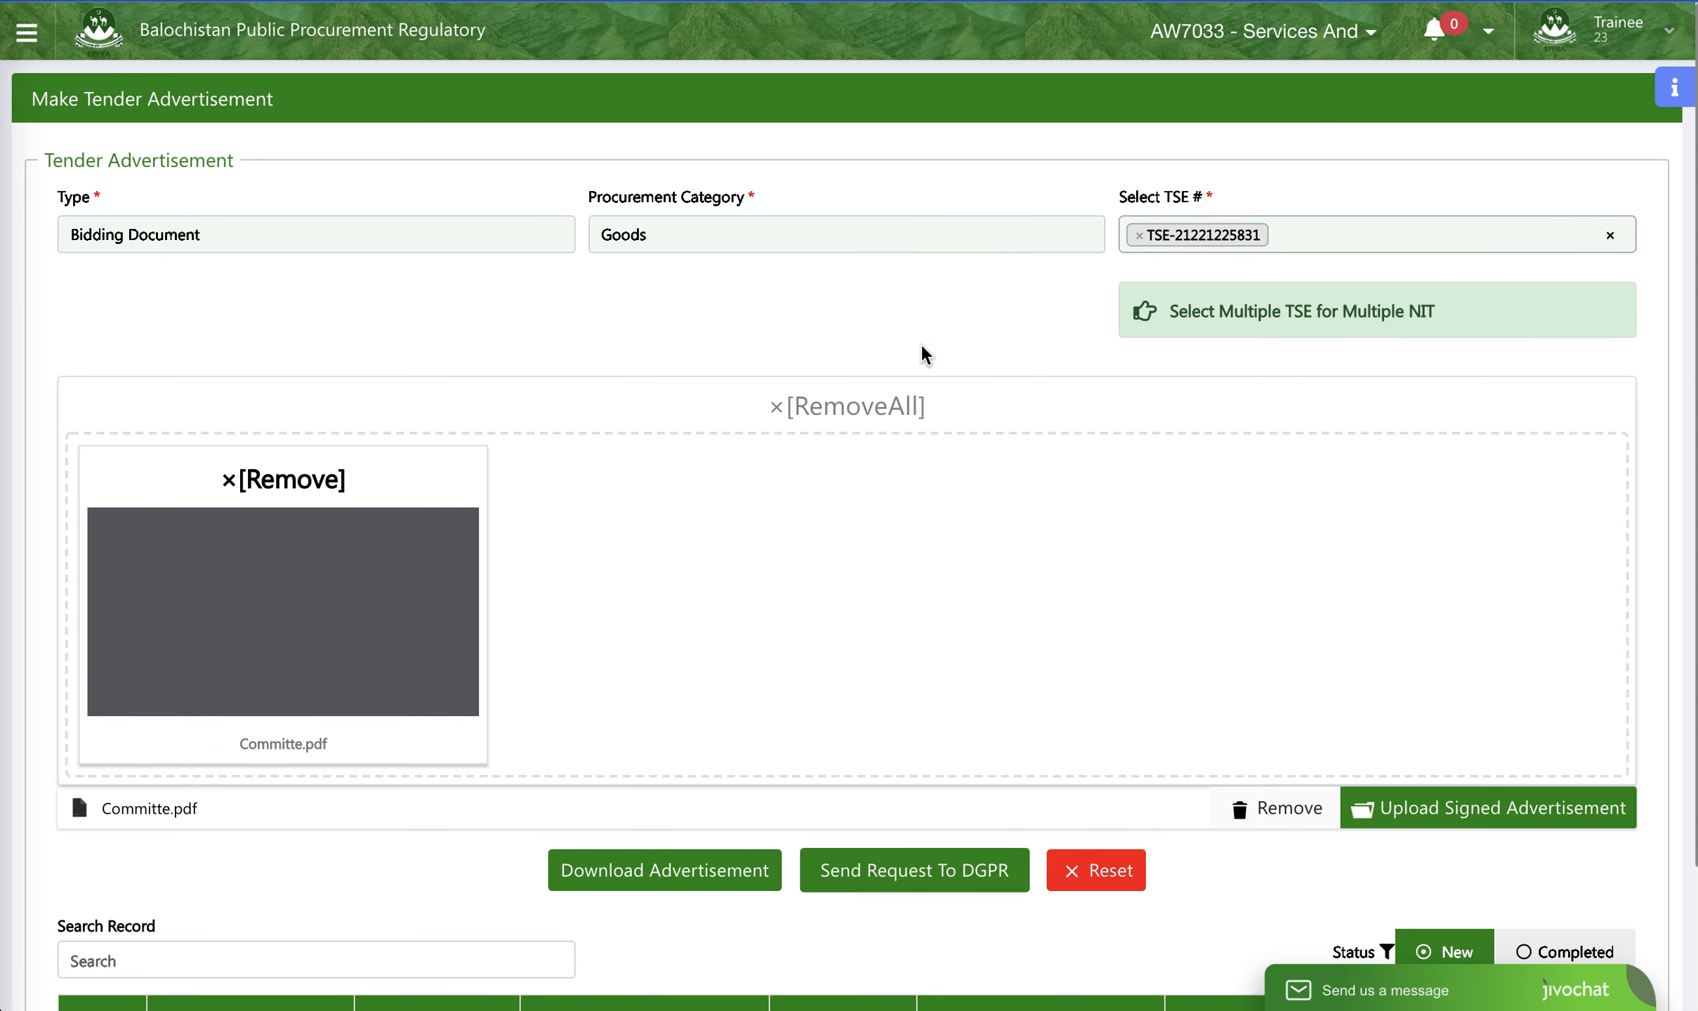
- Check the tender advertisement with its attached Committe.pdf and send the request to DGPR
scroll(924, 365, "down", 3)
scroll(255, 462, "down", 10)
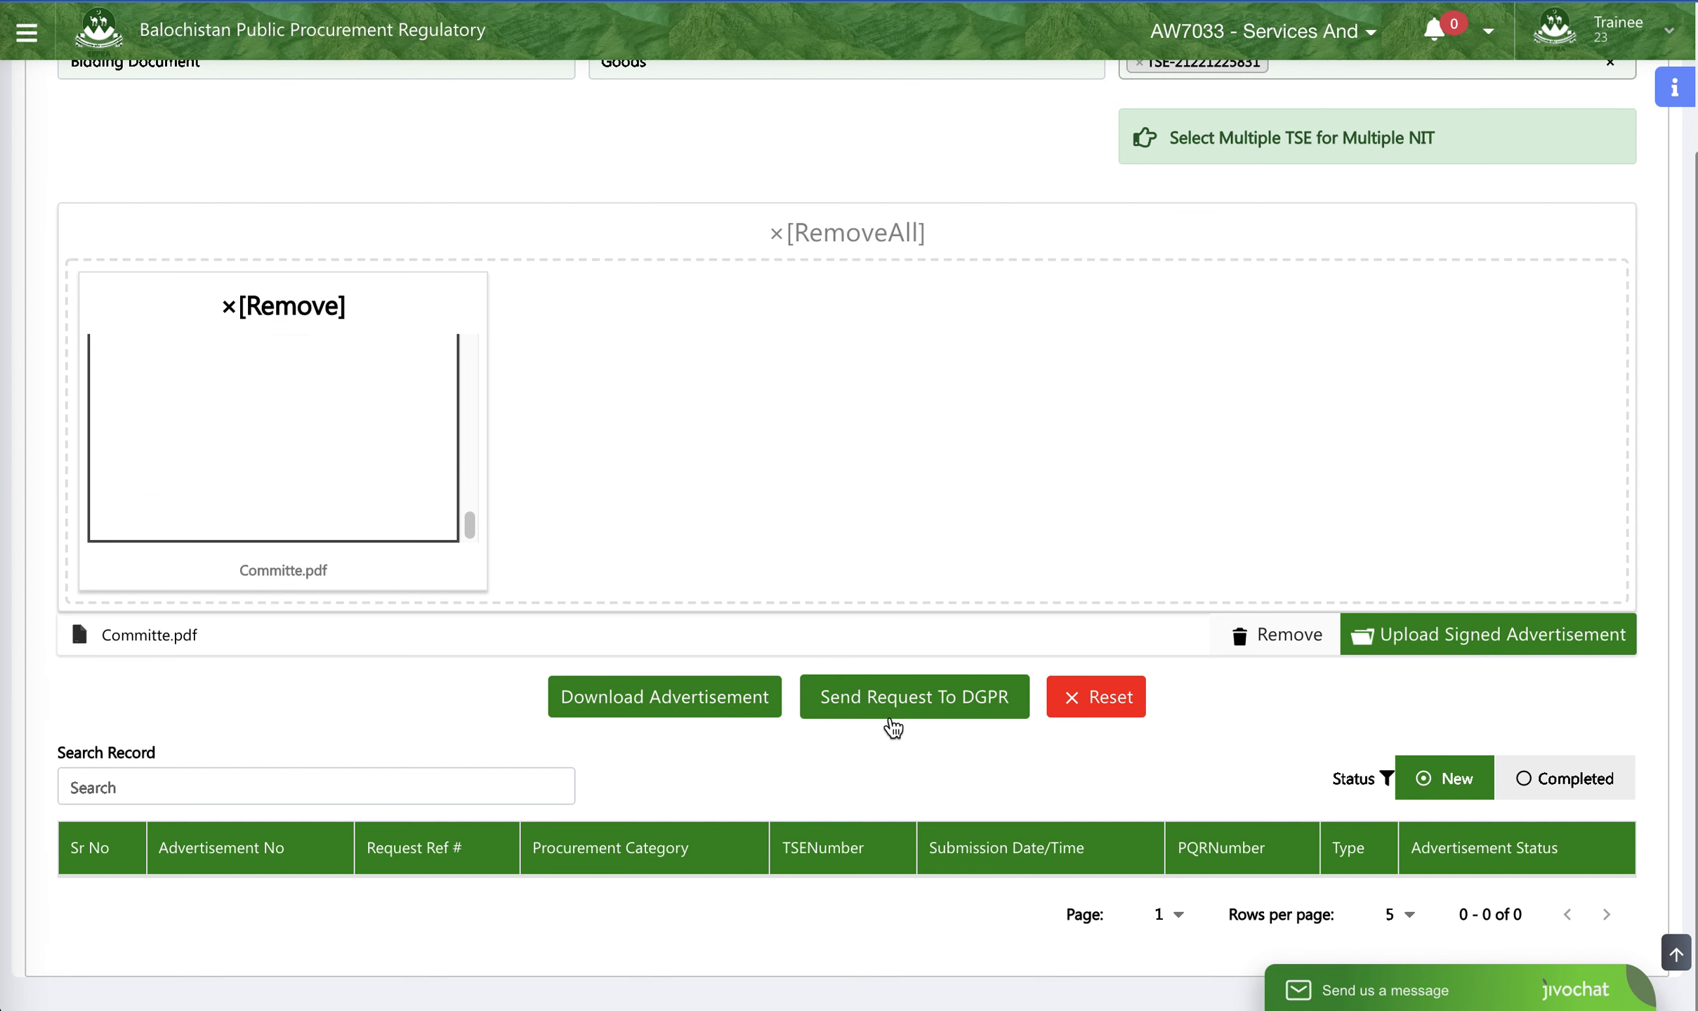
scroll(1142, 590, "up", 2)
scroll(1142, 592, "down", 2)
scroll(1142, 592, "up", 2)
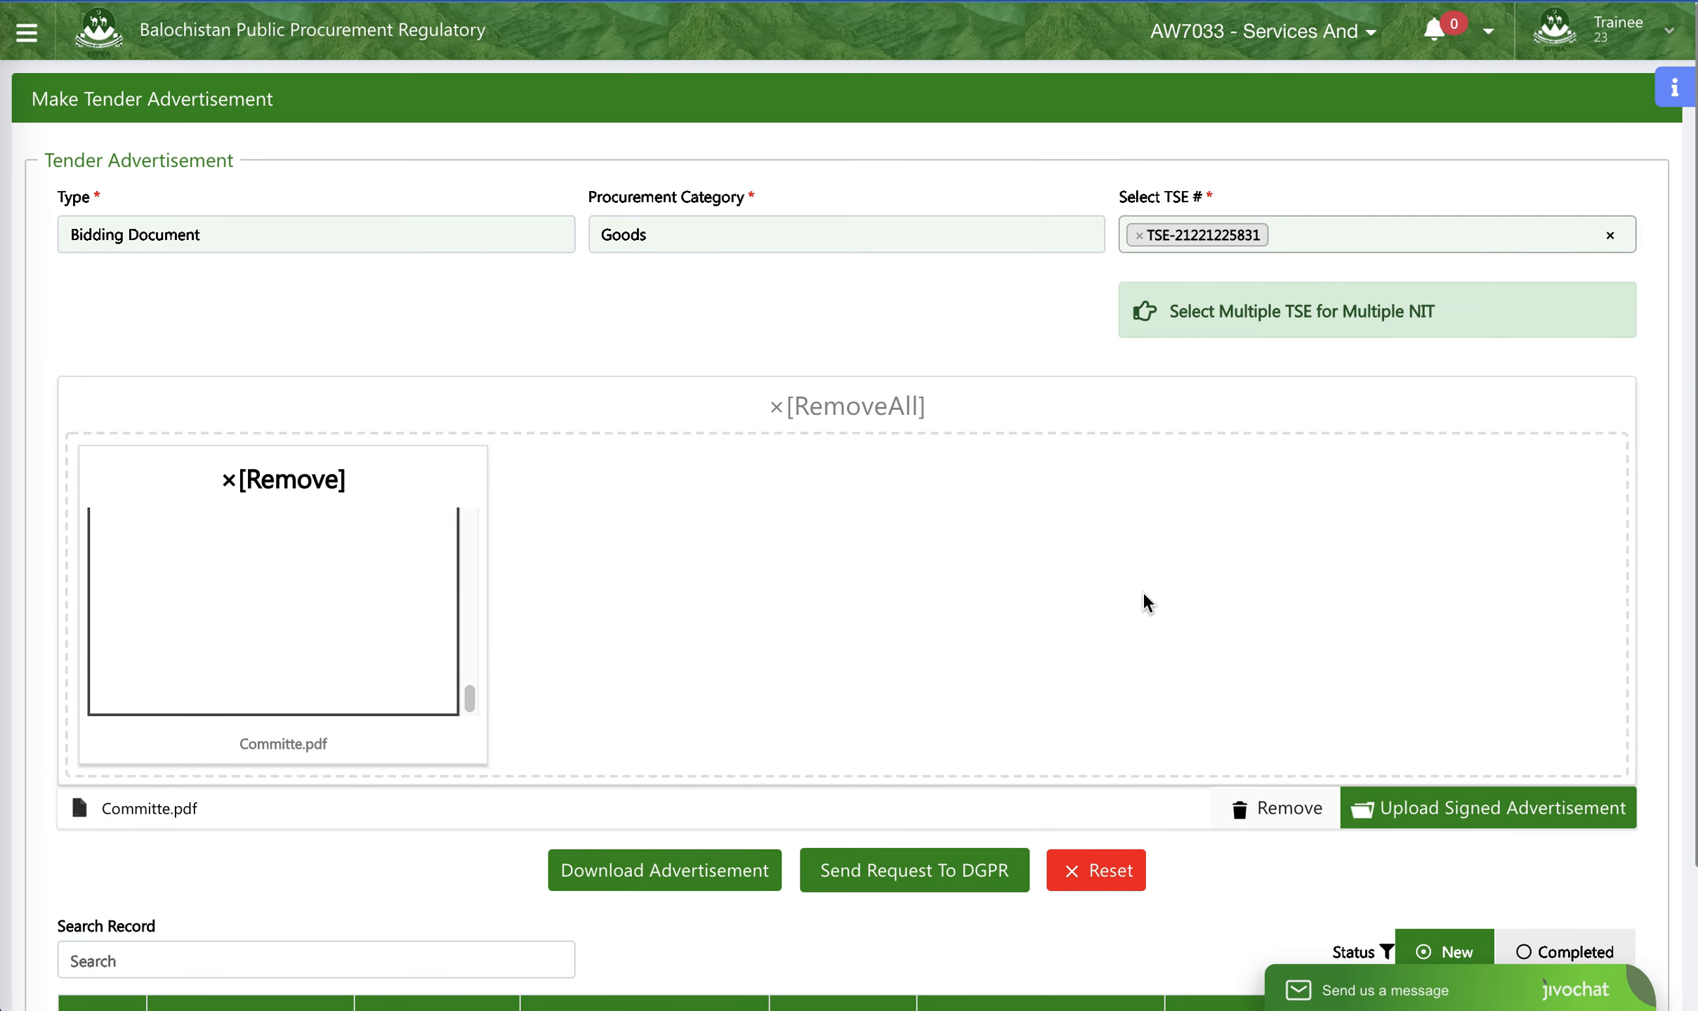
scroll(1141, 597, "down", 2)
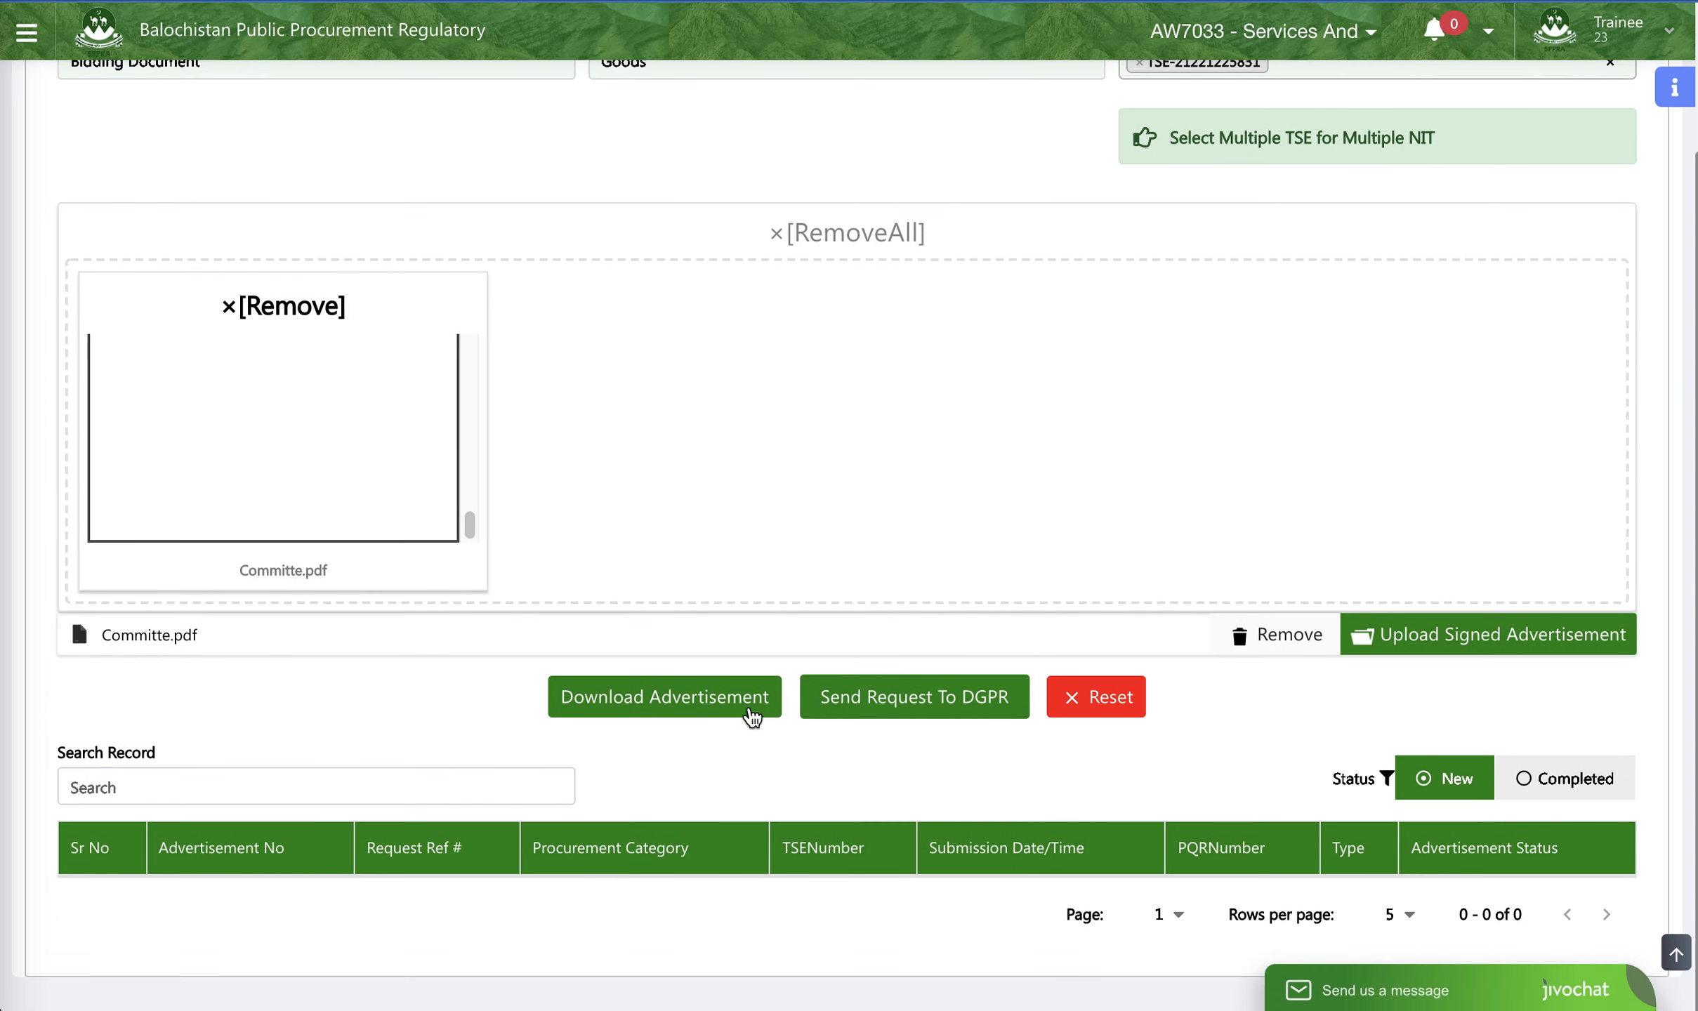
left_click(913, 700)
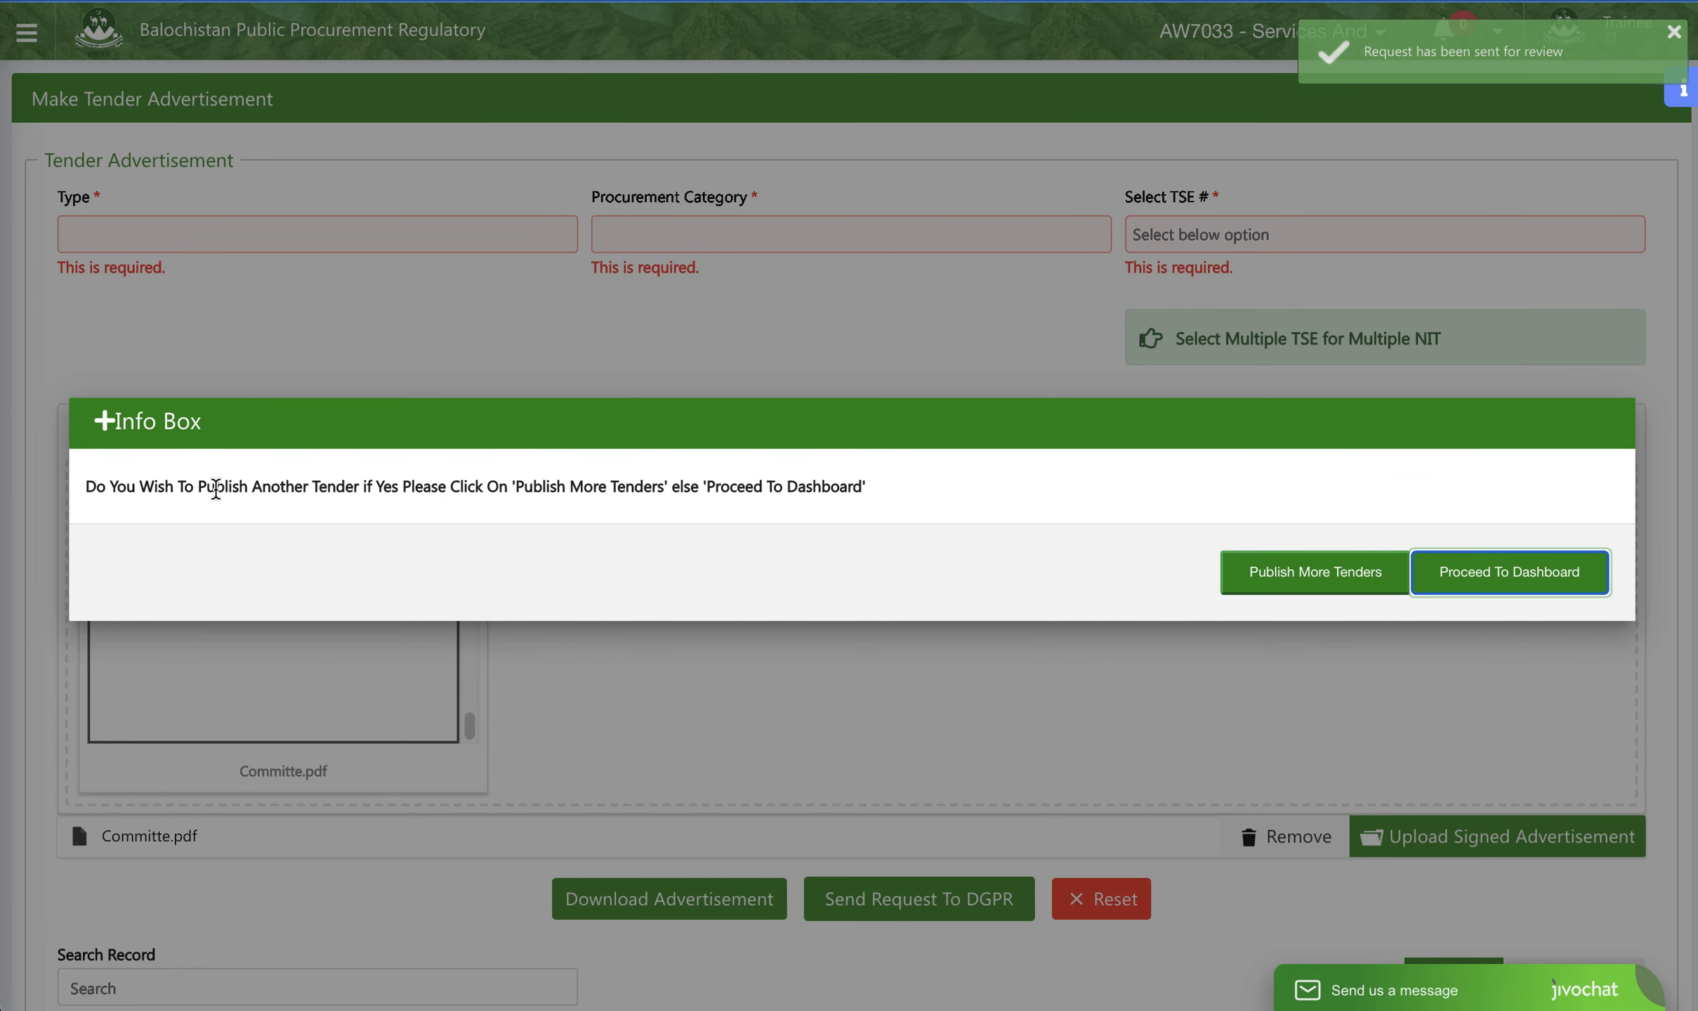
- Read the Info Box question about publishing another tender and choose to publish more tenders
left_click_drag(868, 497, 79, 494)
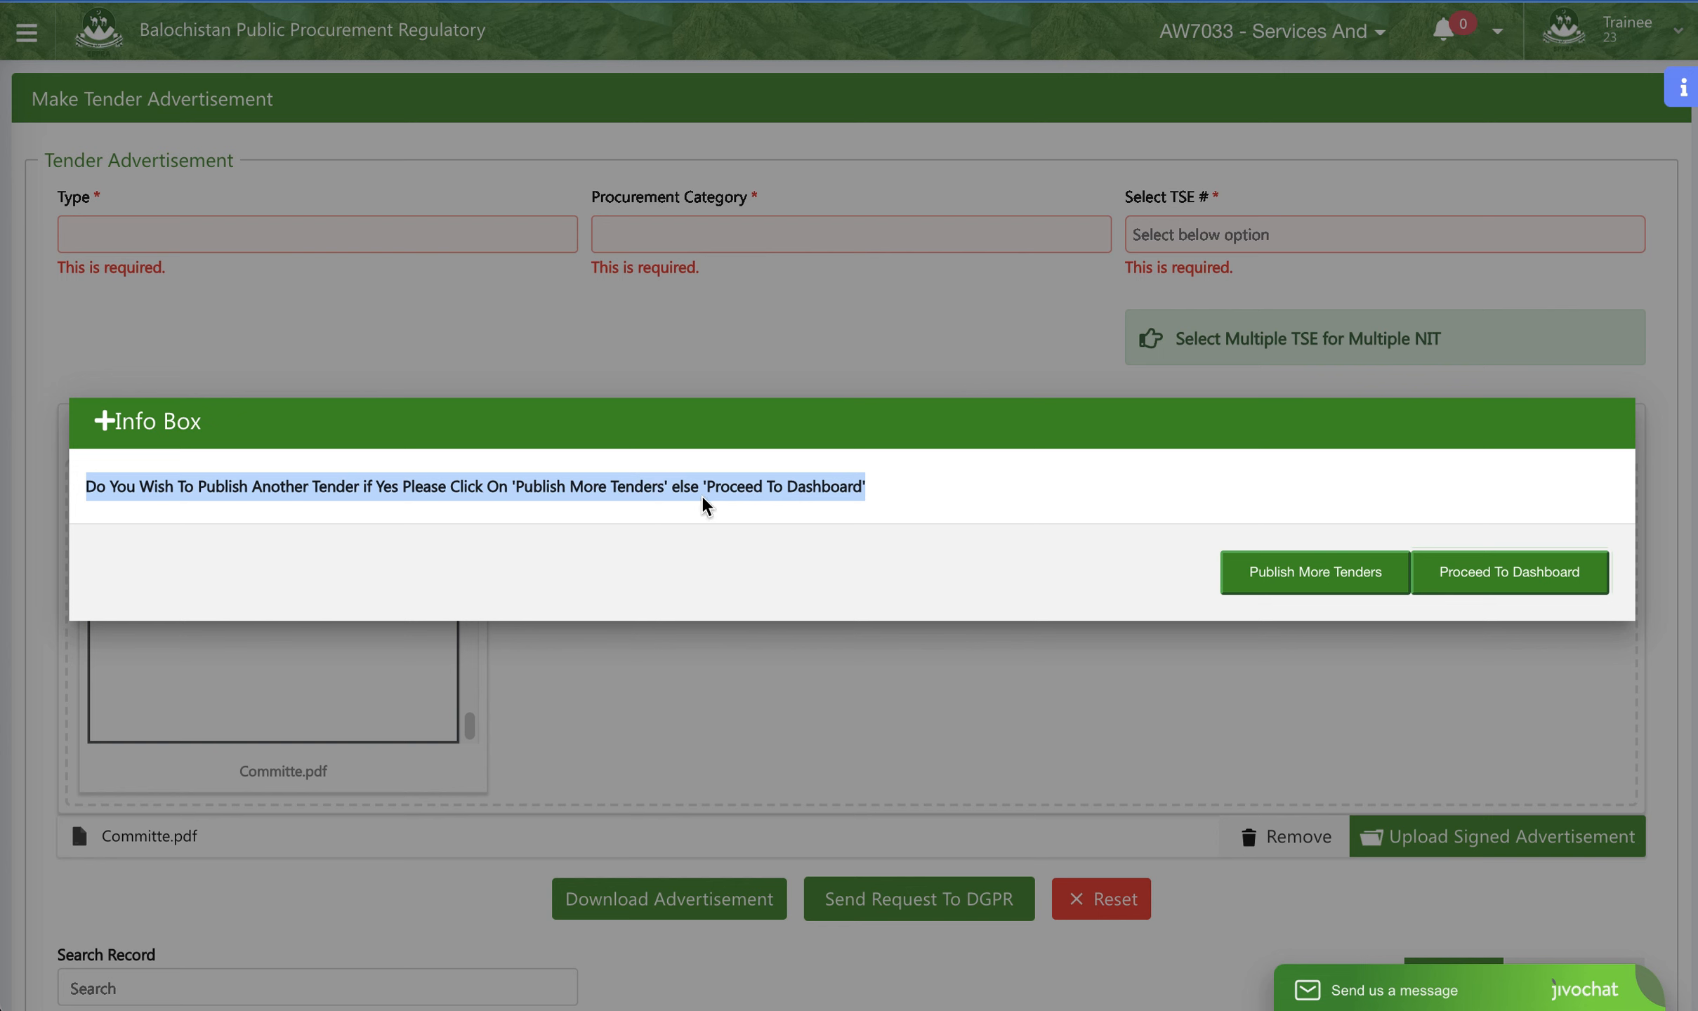
left_click(1058, 503)
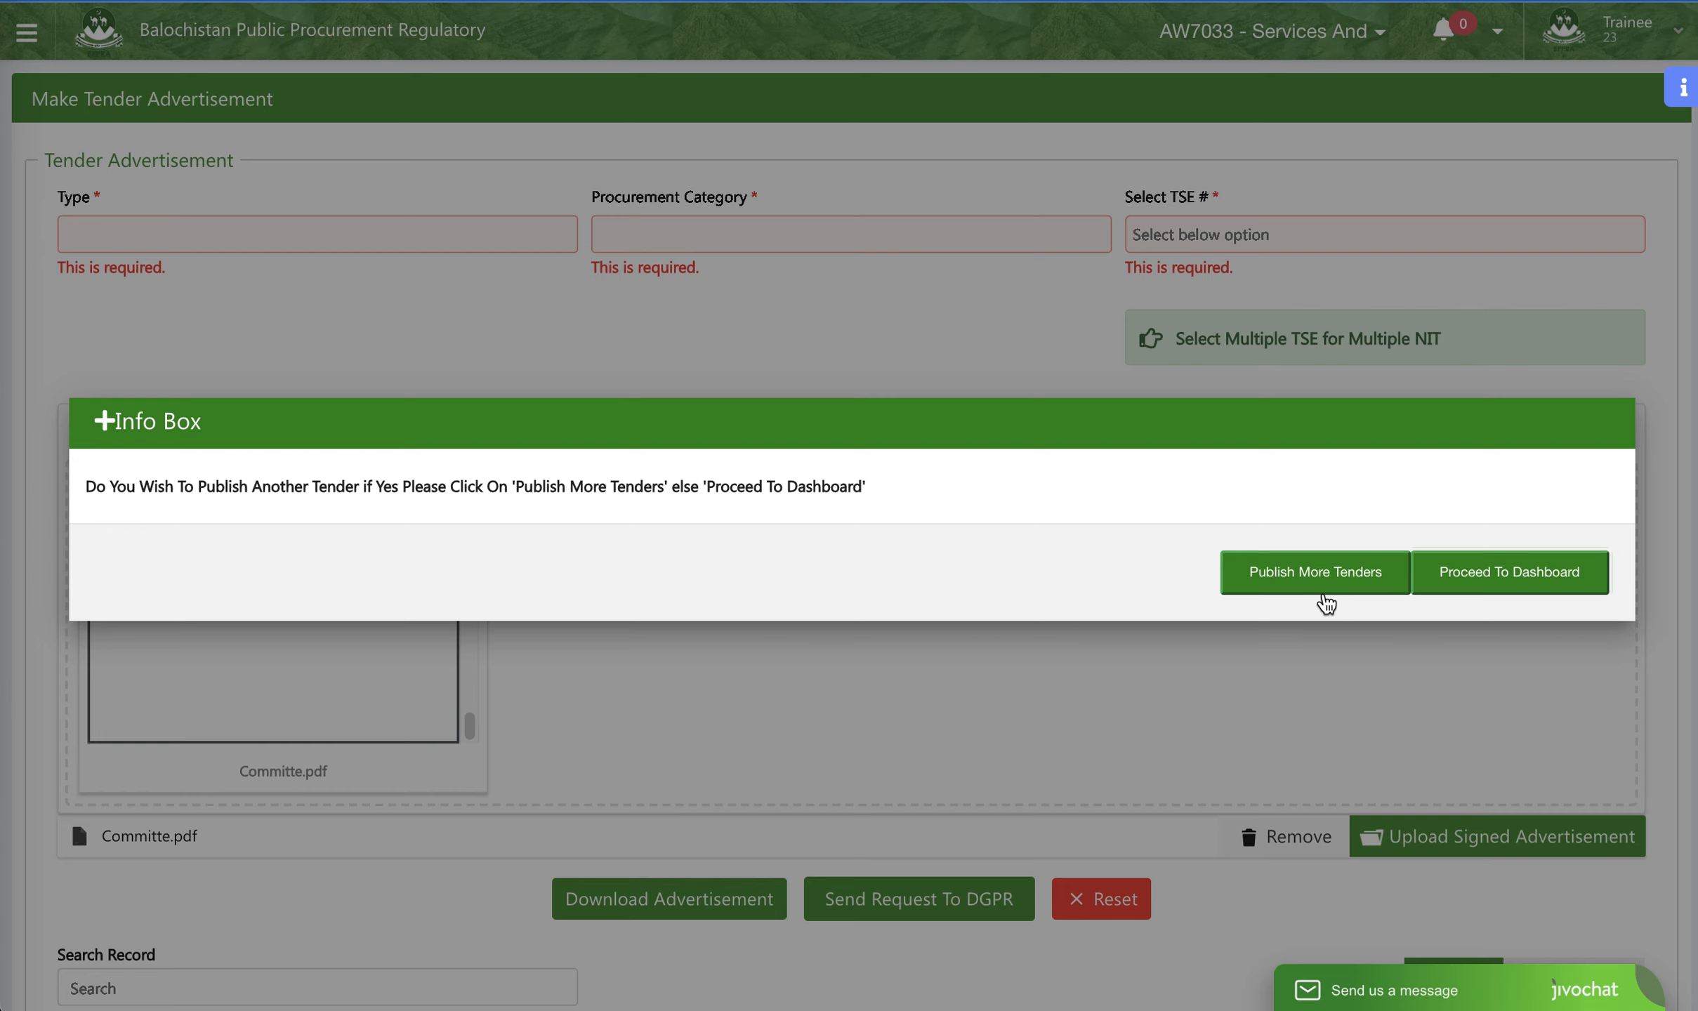
left_click(1319, 582)
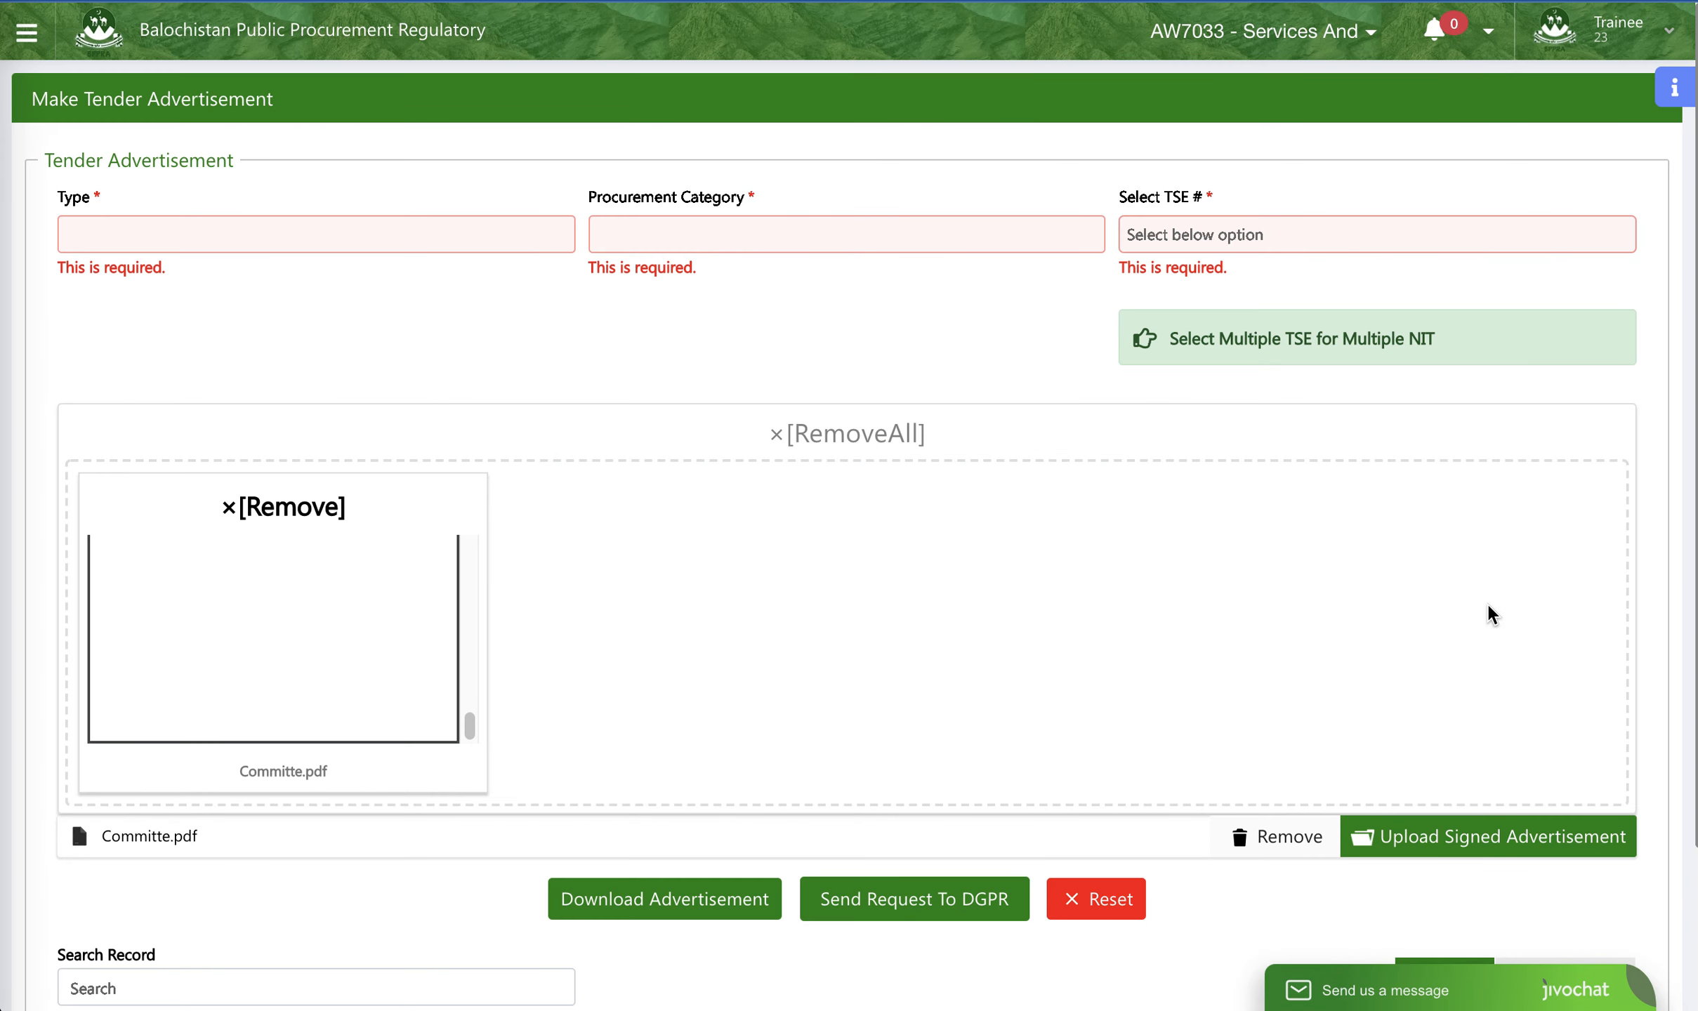
- Set the type to Bidding Document and the procurement category to Goods for another tender advertisement
scroll(1373, 740, "down", 3)
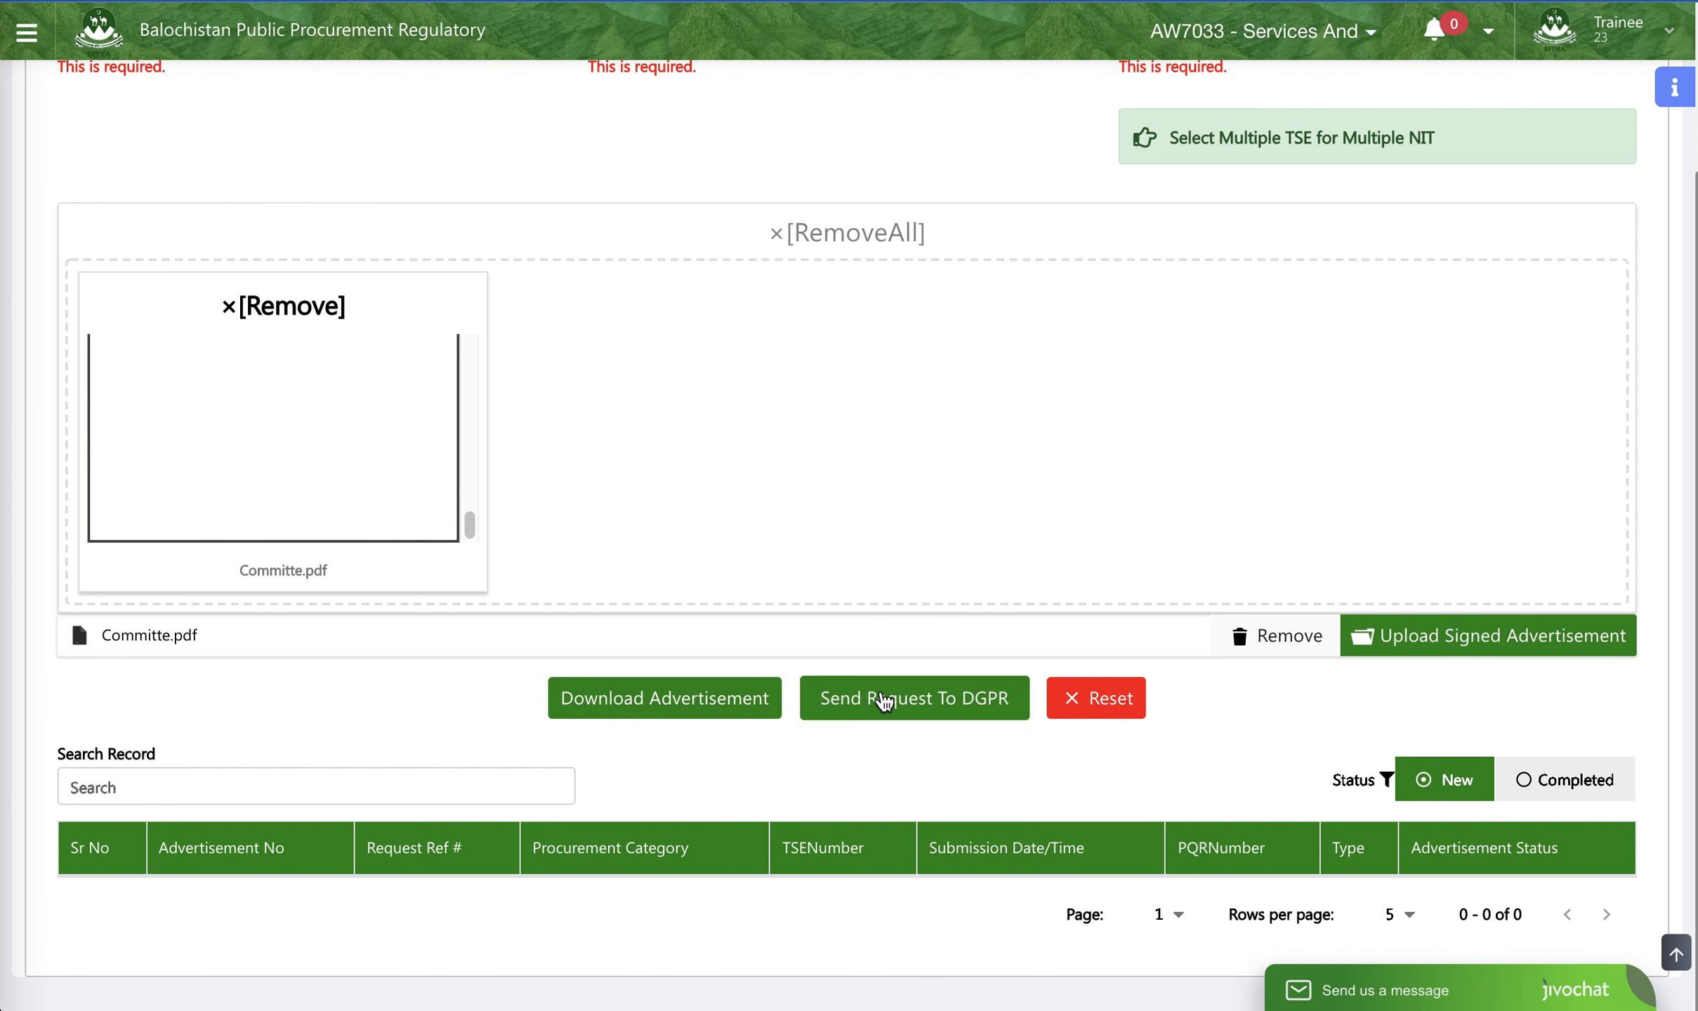
scroll(1068, 698, "up", 3)
scroll(1068, 698, "down", 3)
scroll(958, 710, "up", 3)
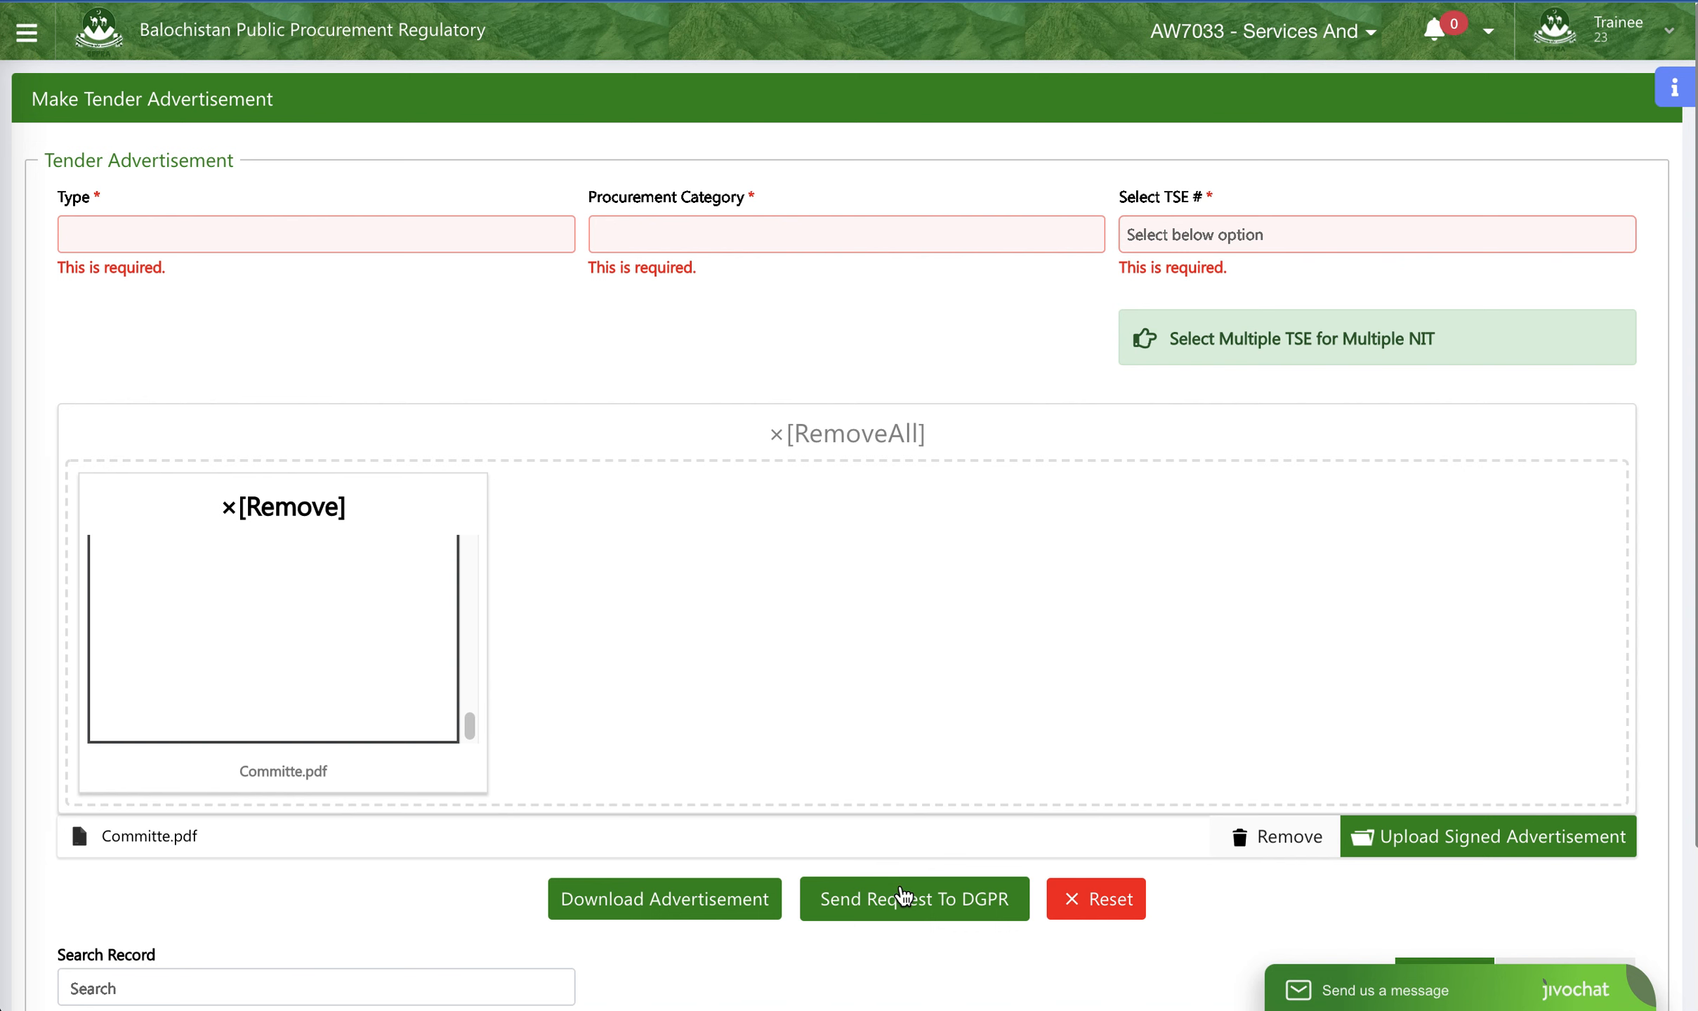
left_click(521, 235)
left_click(484, 301)
left_click(760, 231)
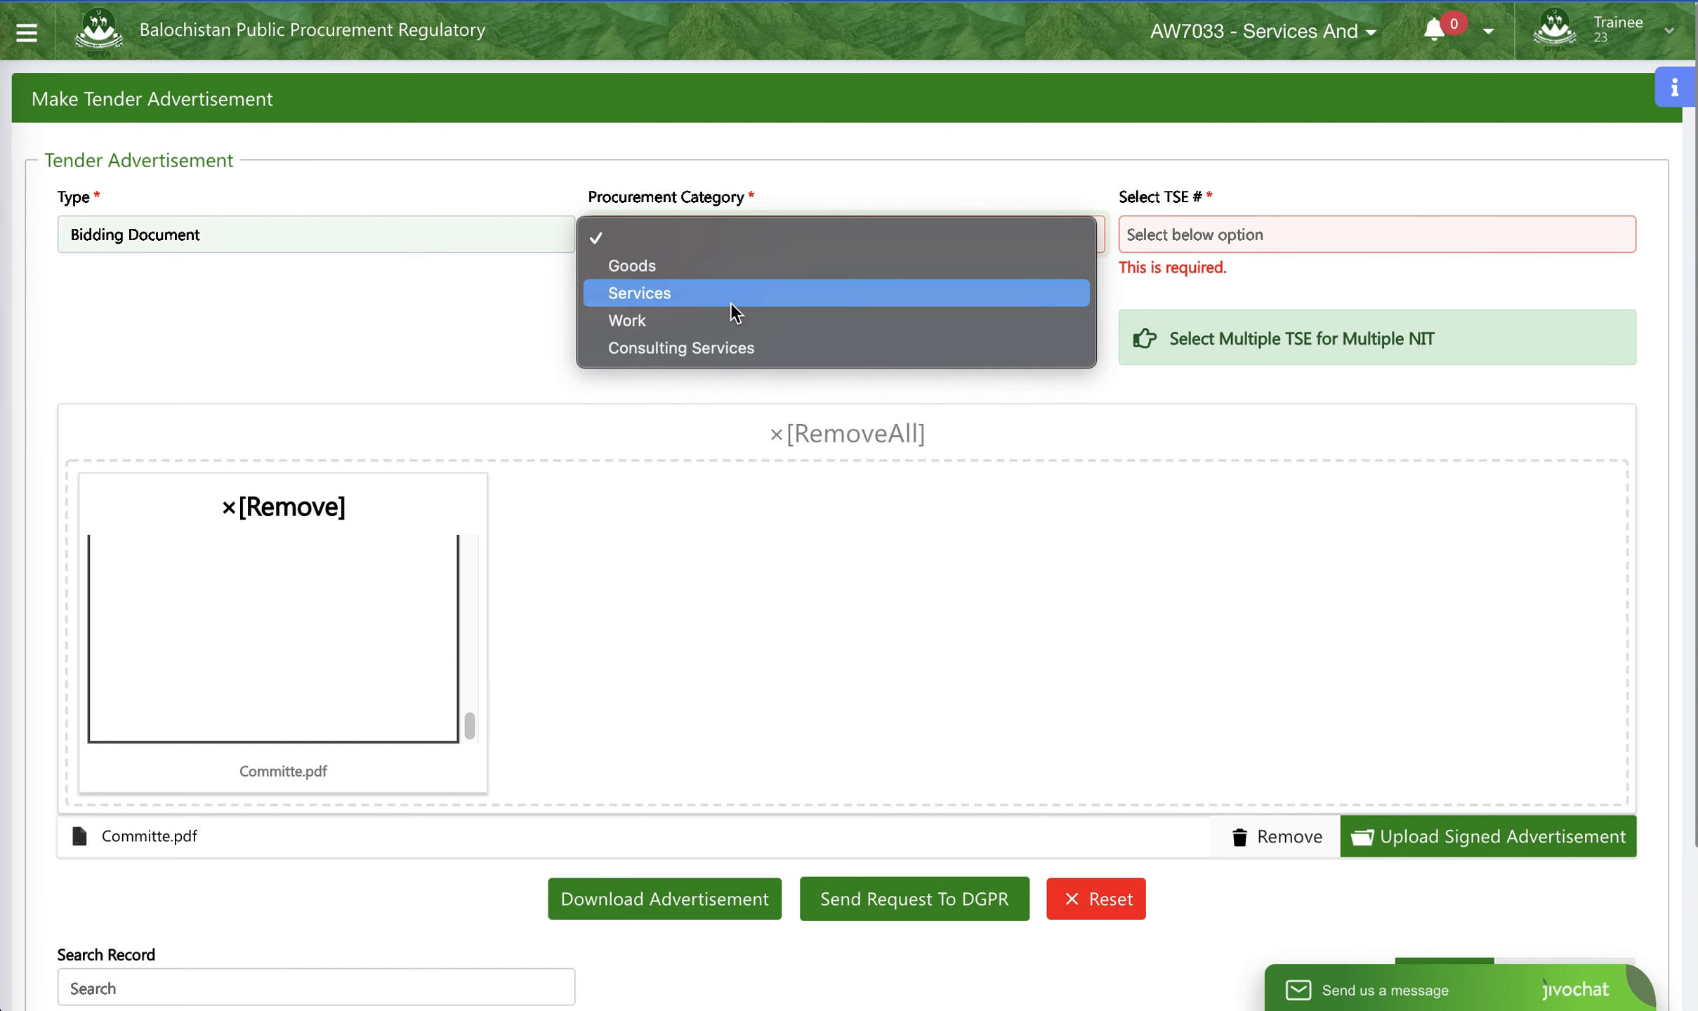
left_click(731, 264)
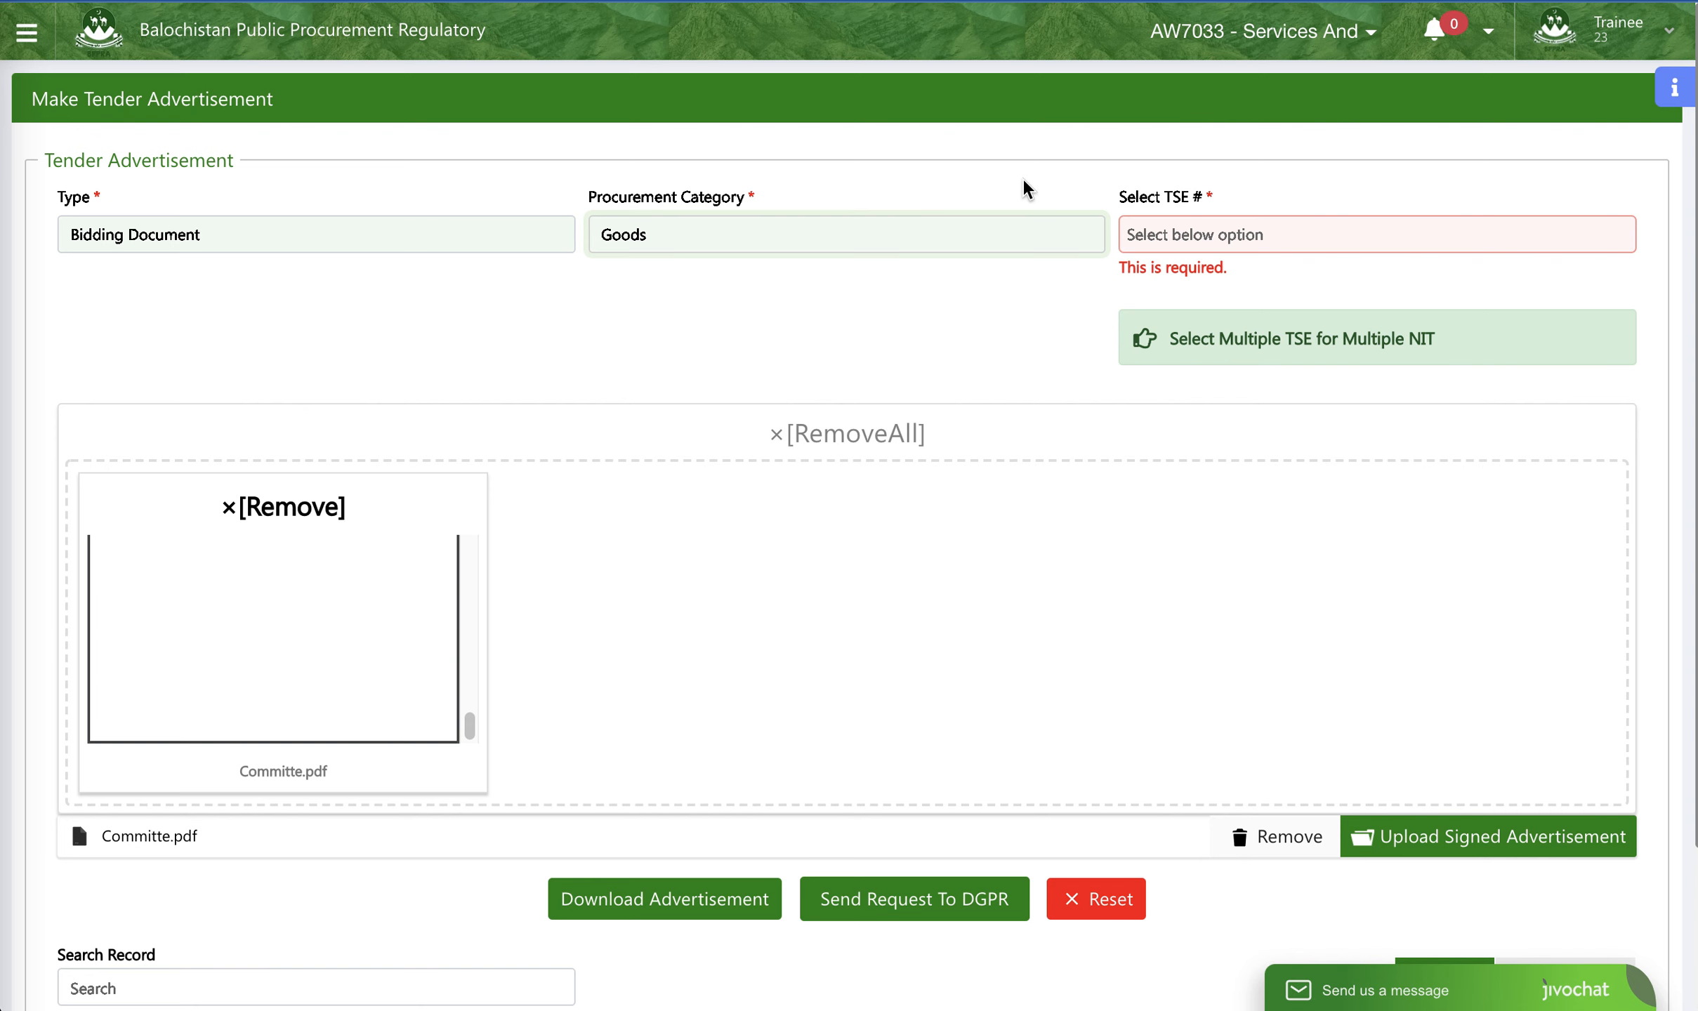
- Check the TSE # selection for the Goods category and look over the advertisement form's download and send options
left_click(1247, 236)
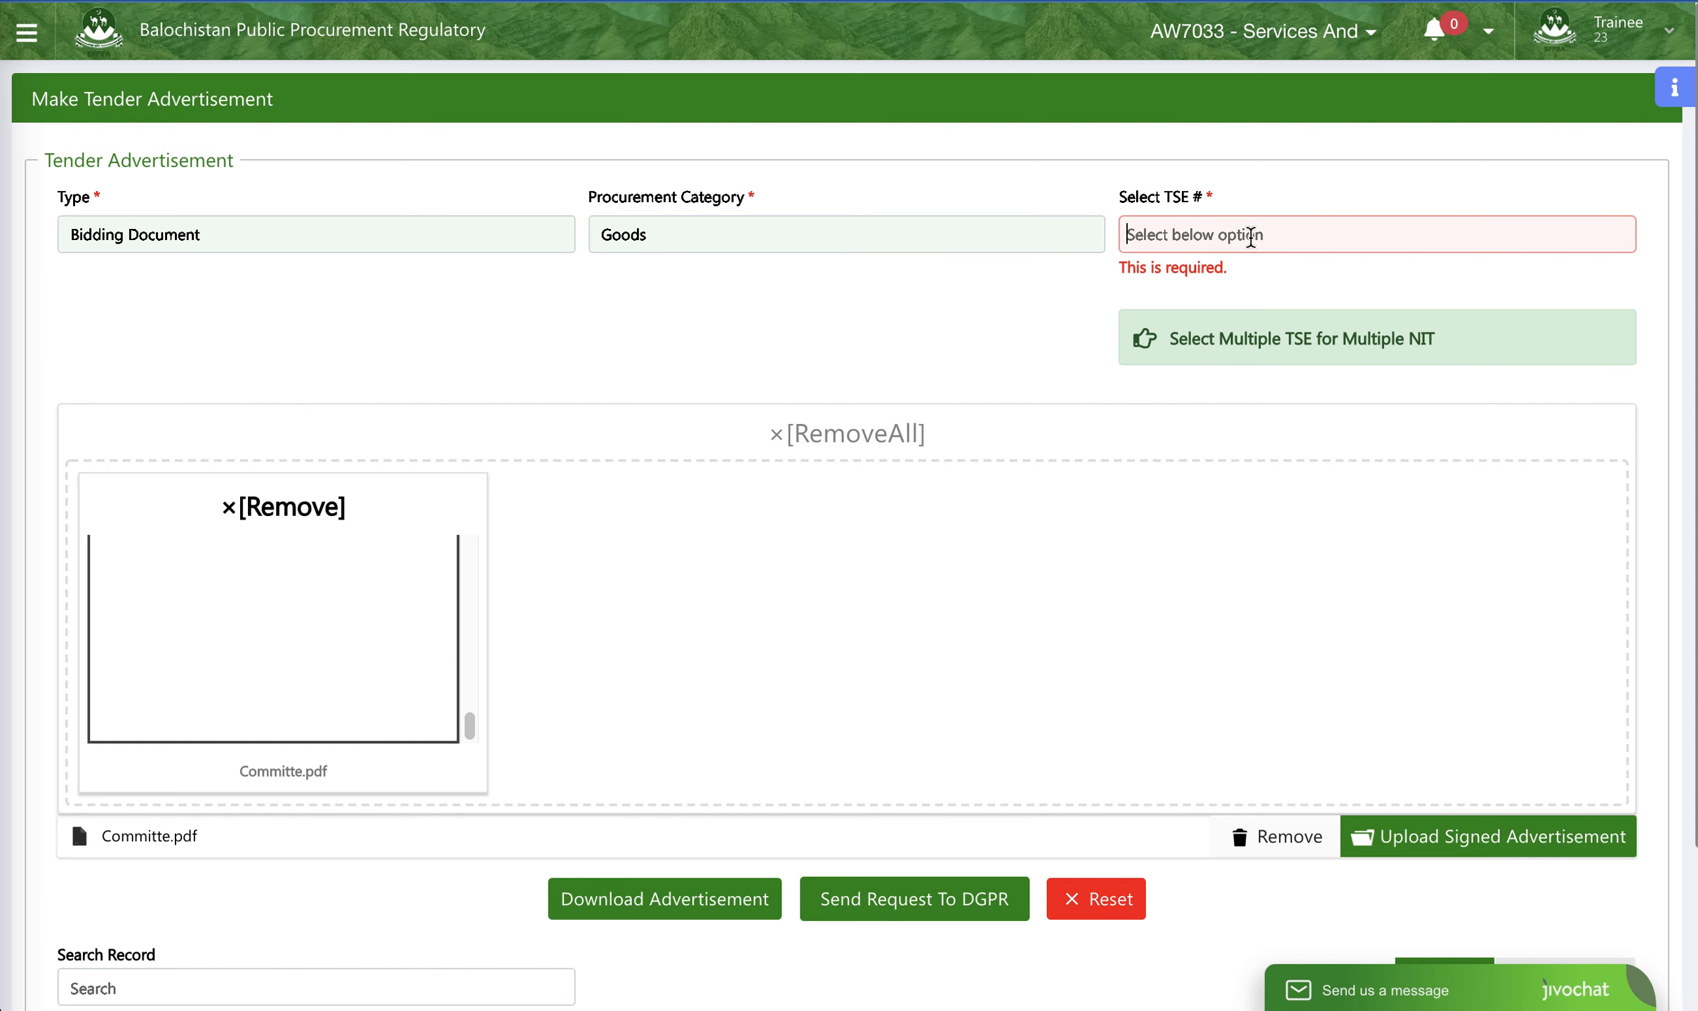
left_click(788, 302)
scroll(1433, 472, "down", 3)
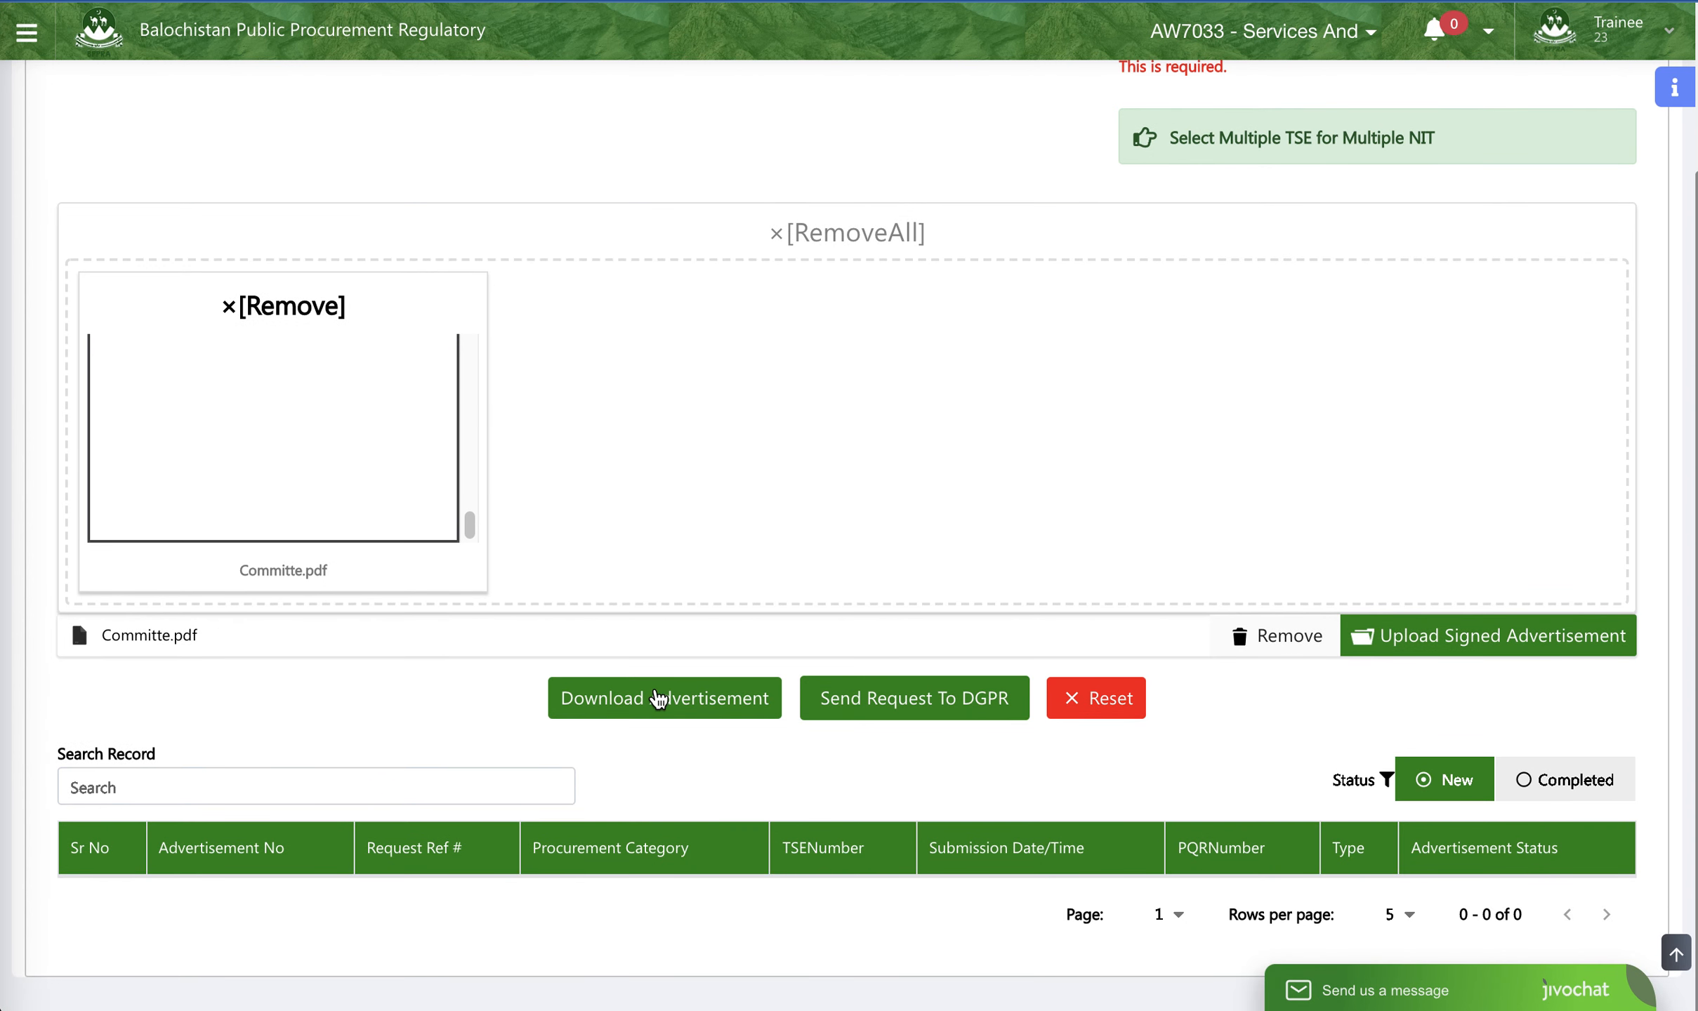
scroll(1007, 464, "up", 3)
scroll(1523, 195, "down", 3)
scroll(1434, 184, "up", 3)
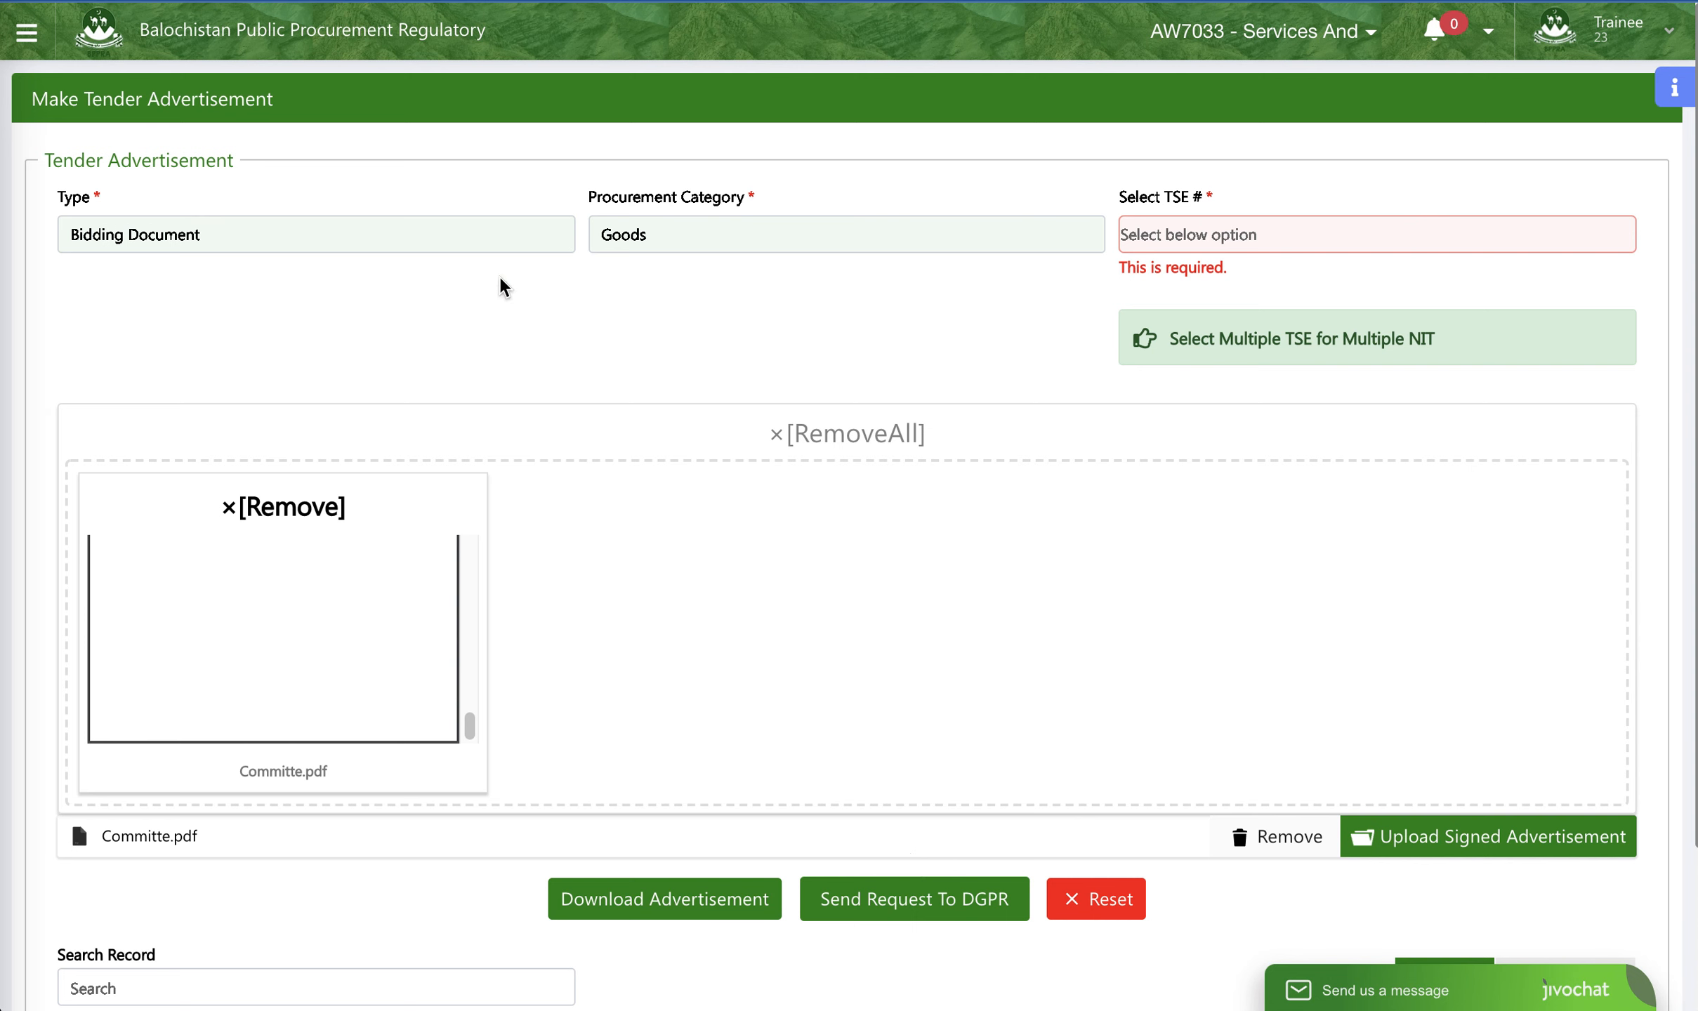
- Go to the PA Dashboard and open the Purchase Of IT Equipment tender from the tenders list
left_click(26, 32)
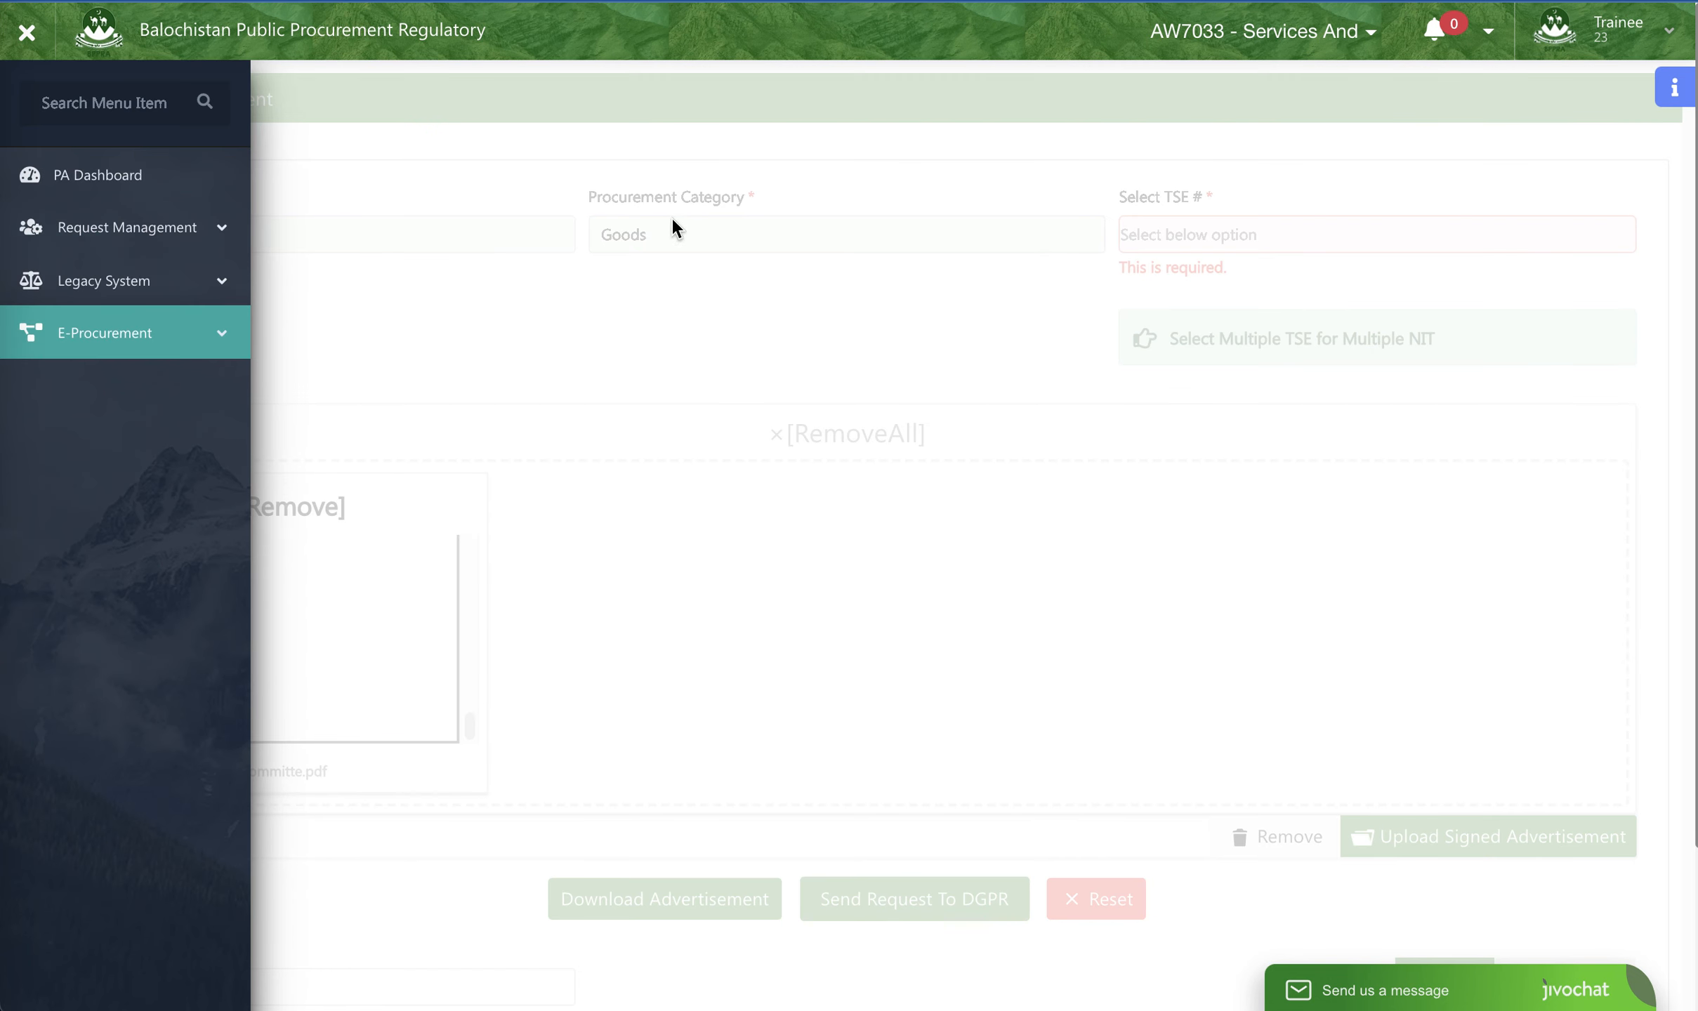
left_click(154, 191)
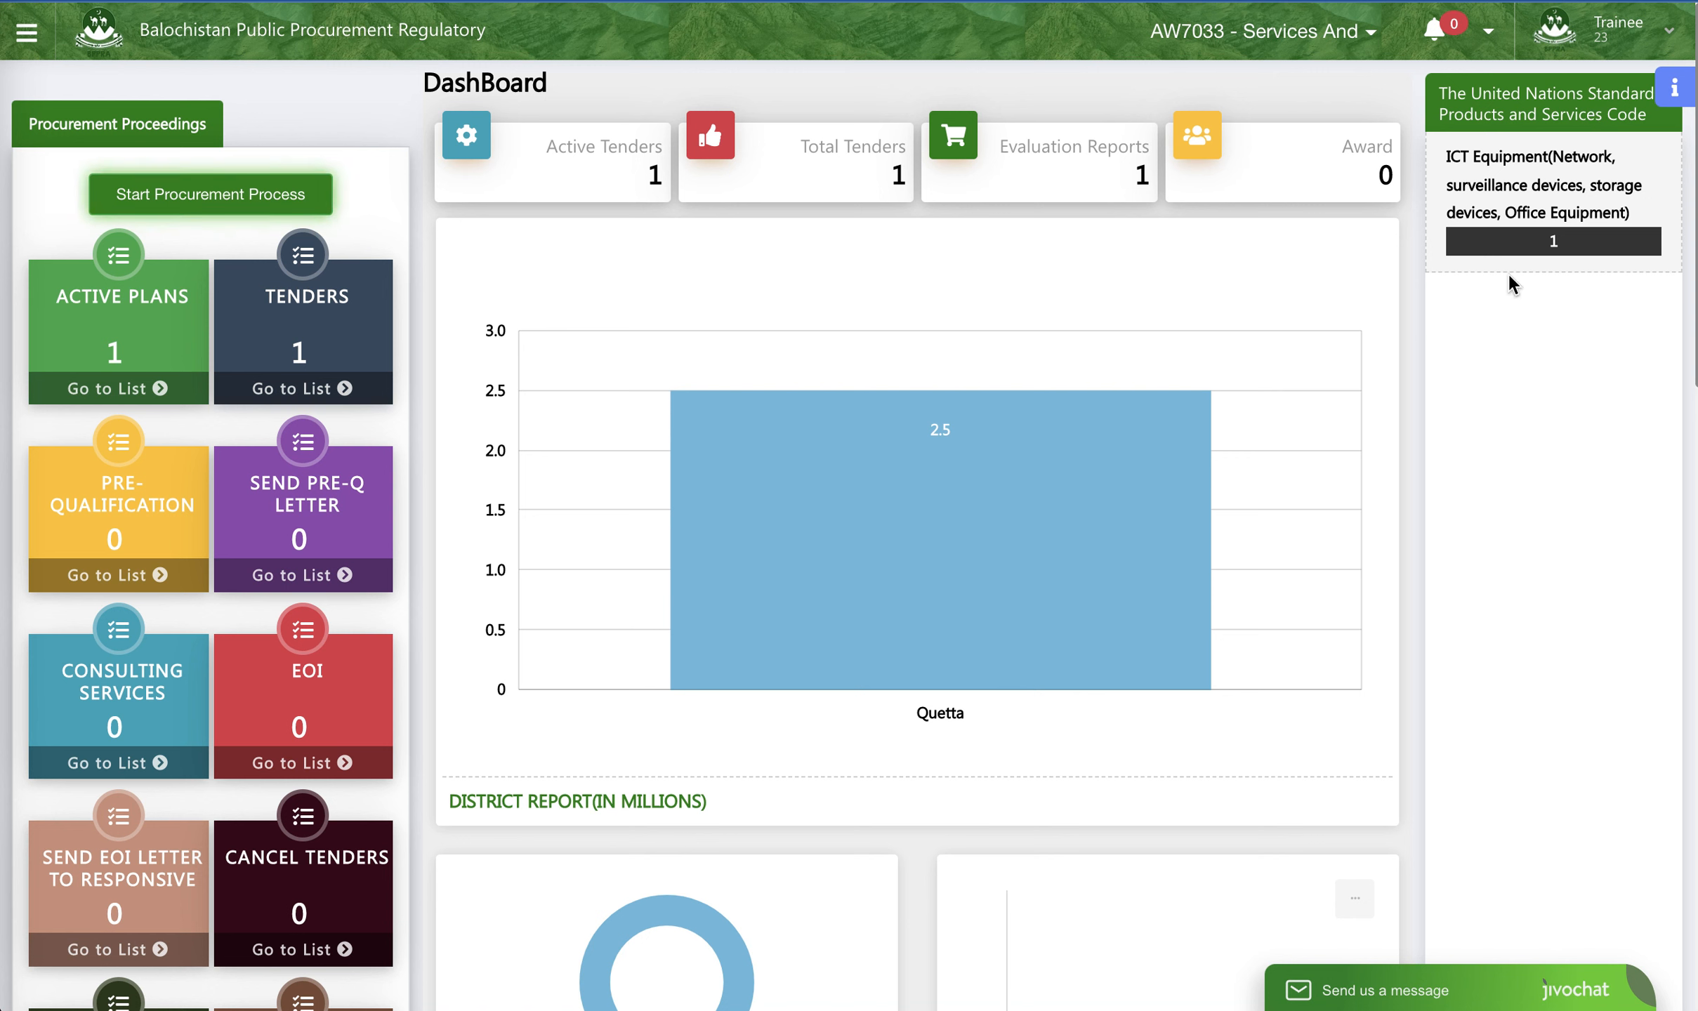
left_click_drag(1449, 156, 1598, 255)
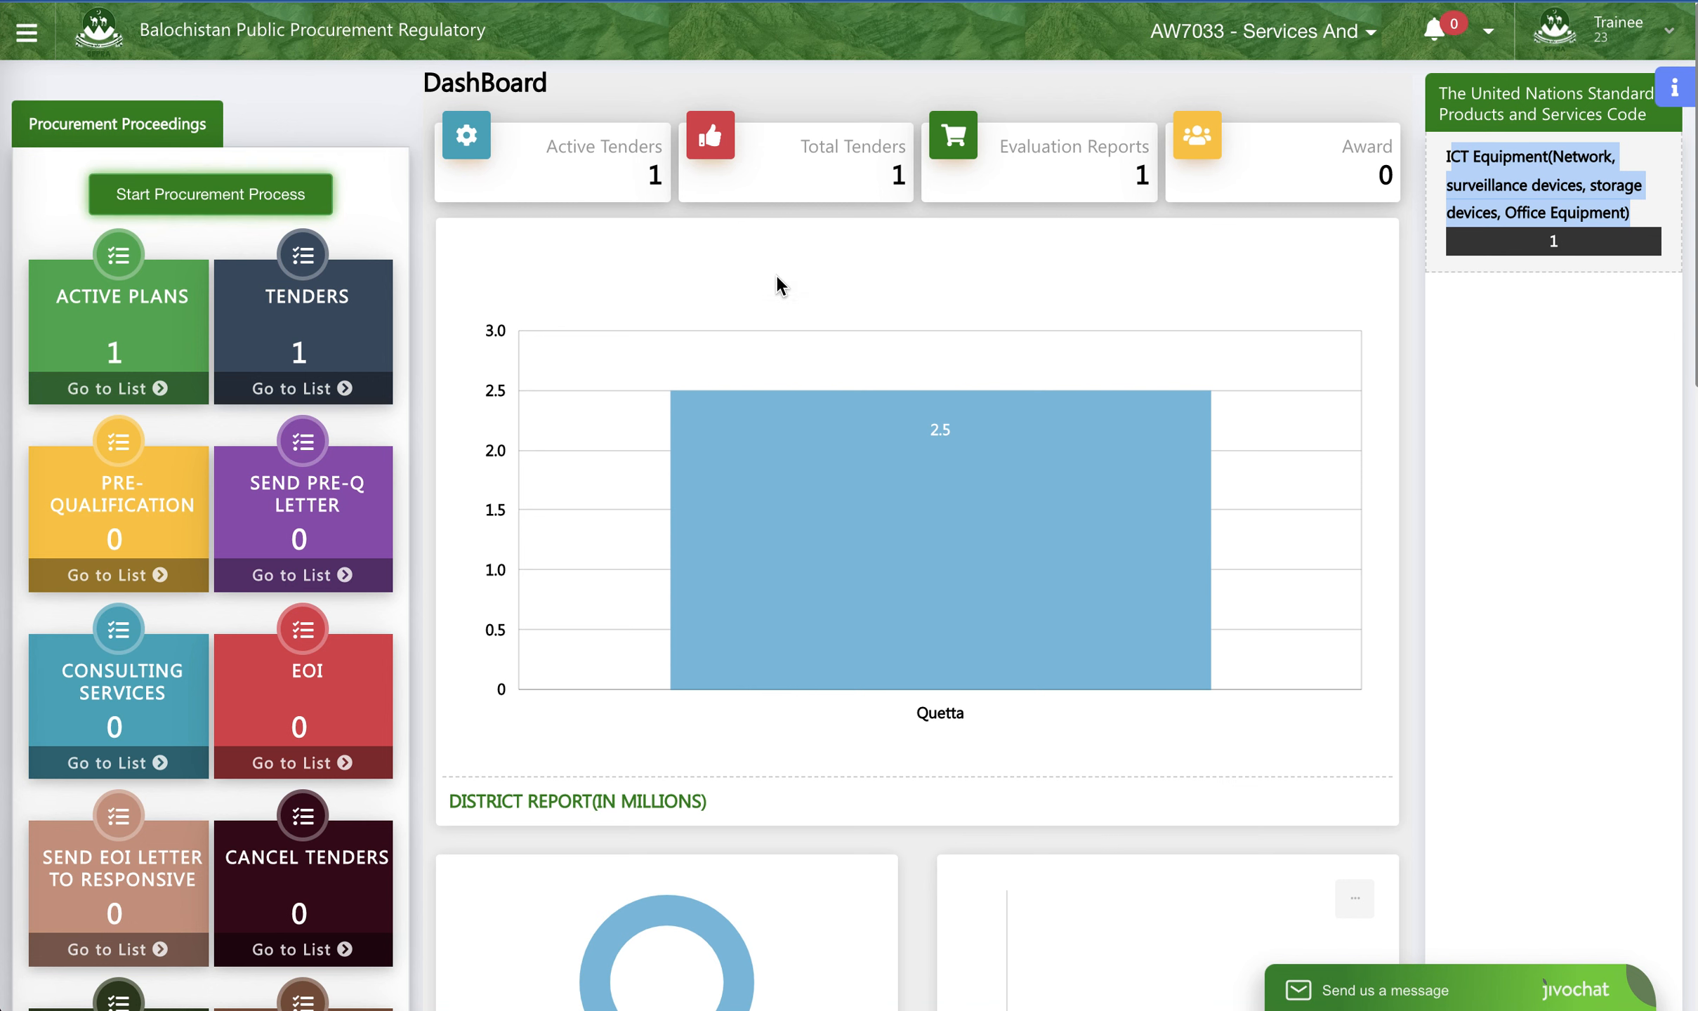
left_click(319, 386)
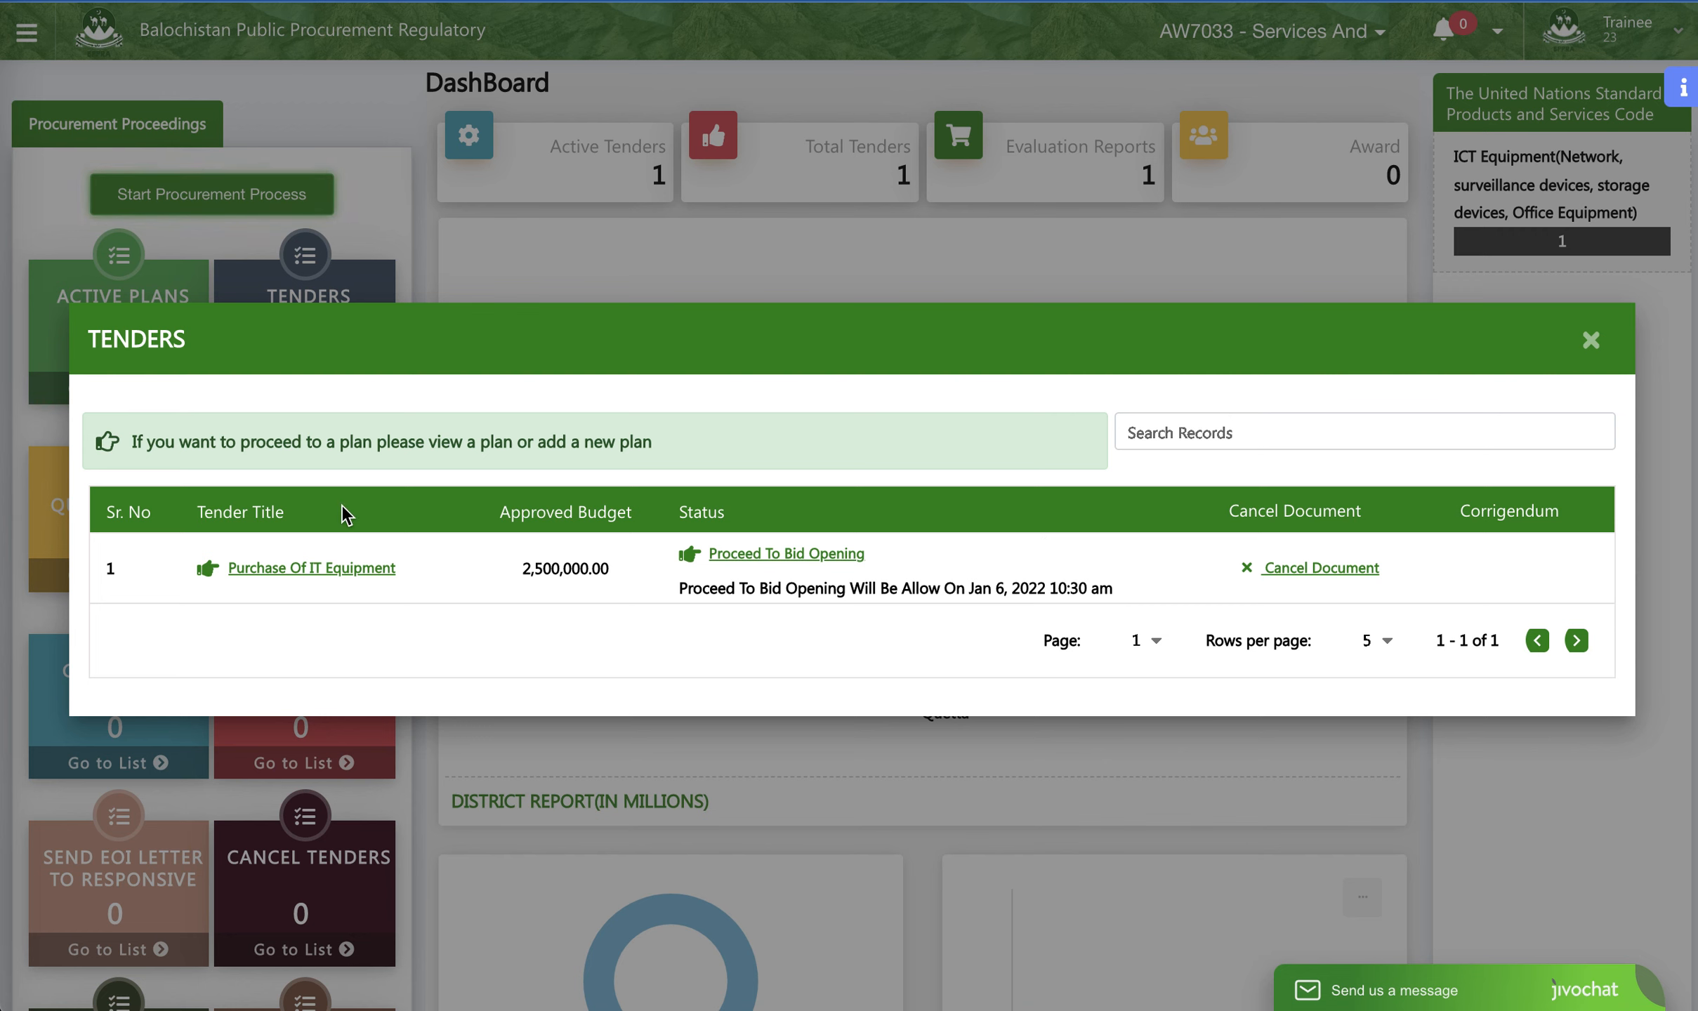
left_click(321, 568)
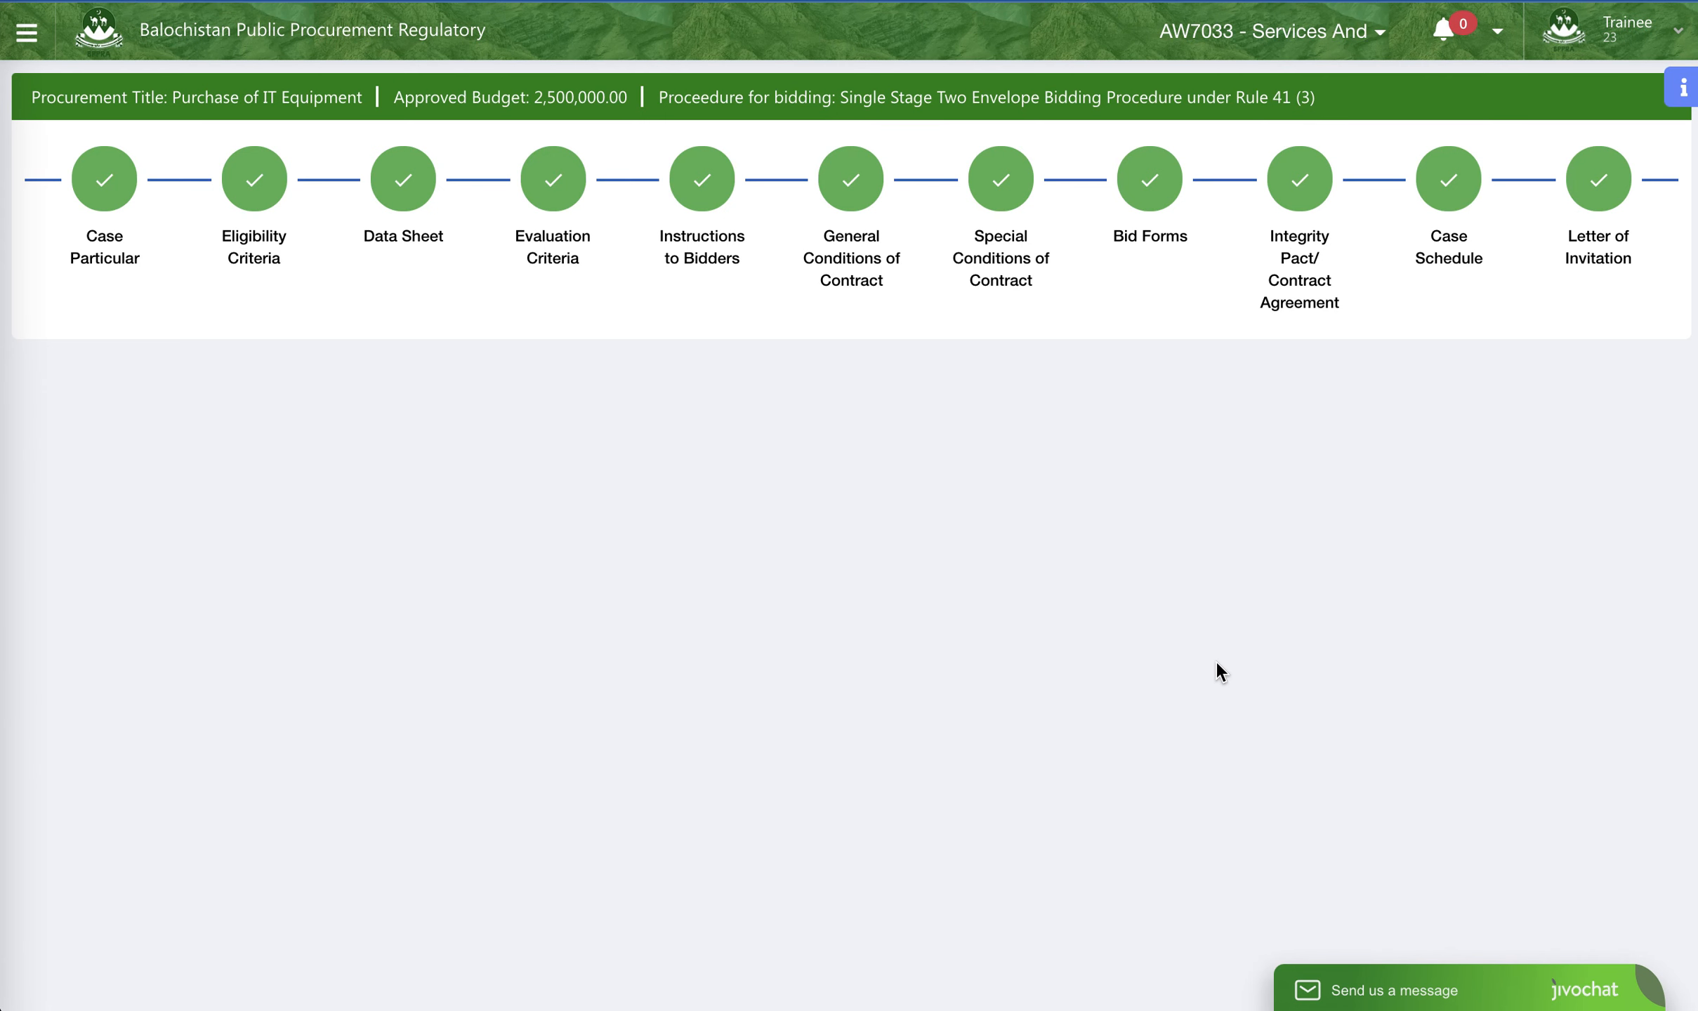
- Look through the tender's bidding document sections in reverse order, from Letter of Invitation back to Case Particular
left_click(1598, 179)
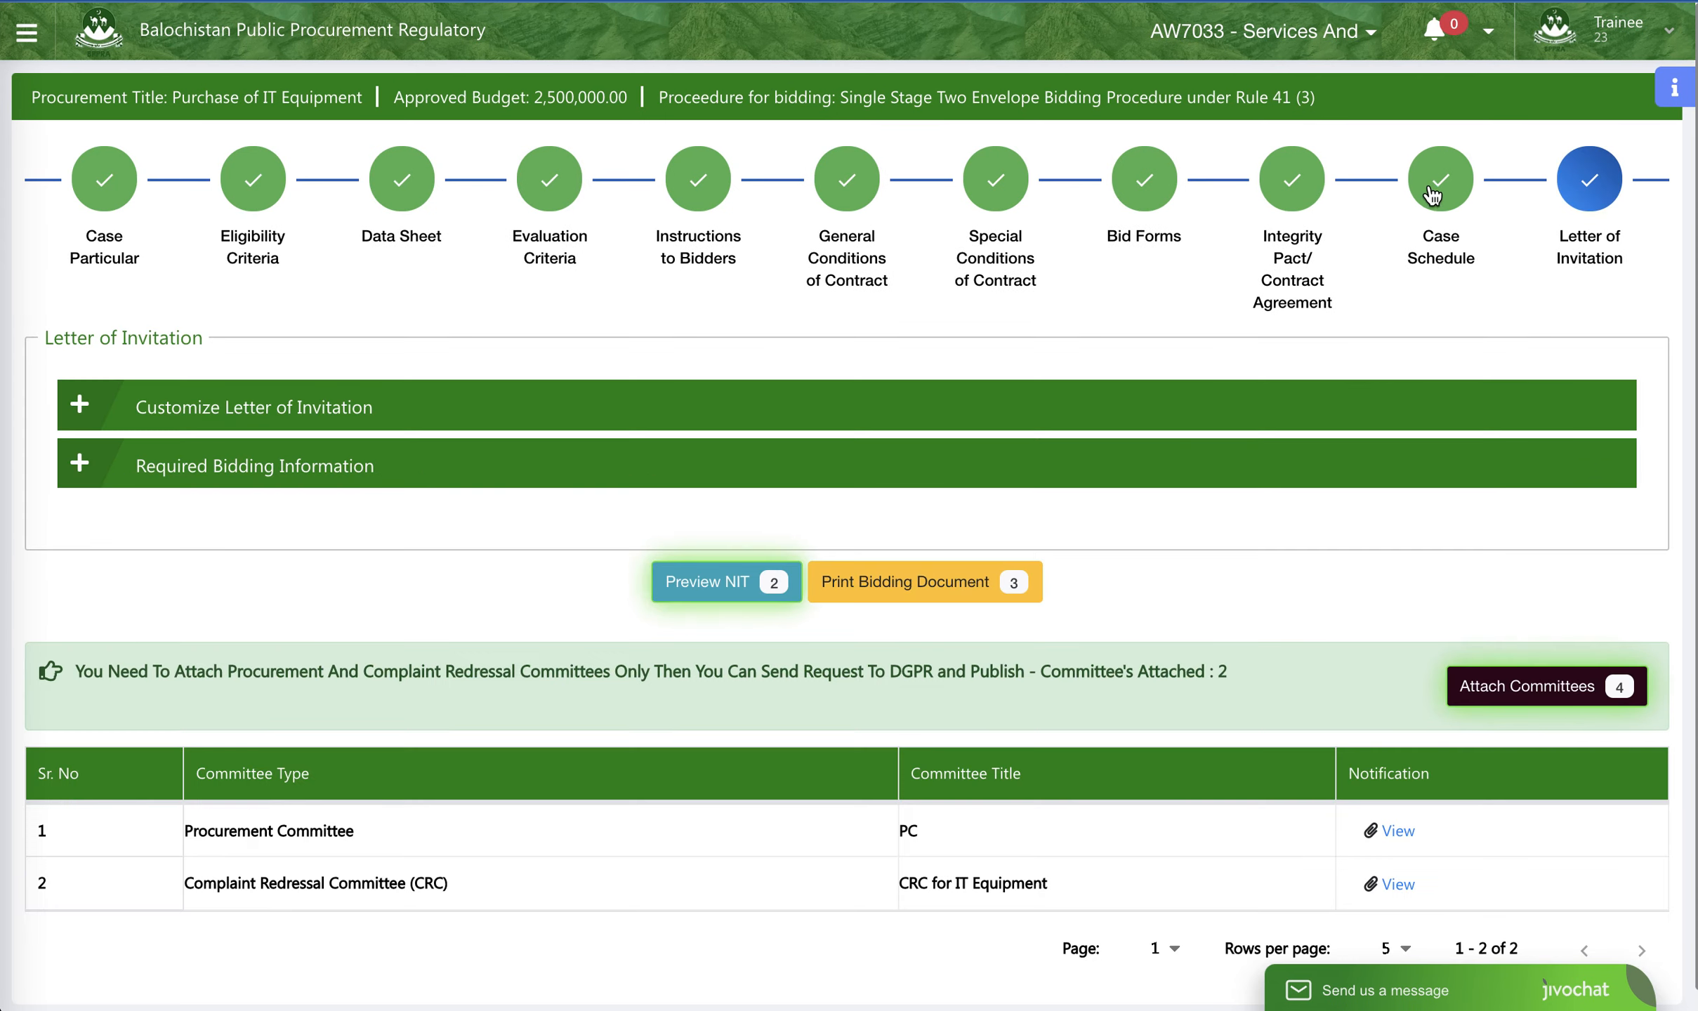
left_click(1436, 182)
left_click(1294, 184)
left_click(1143, 181)
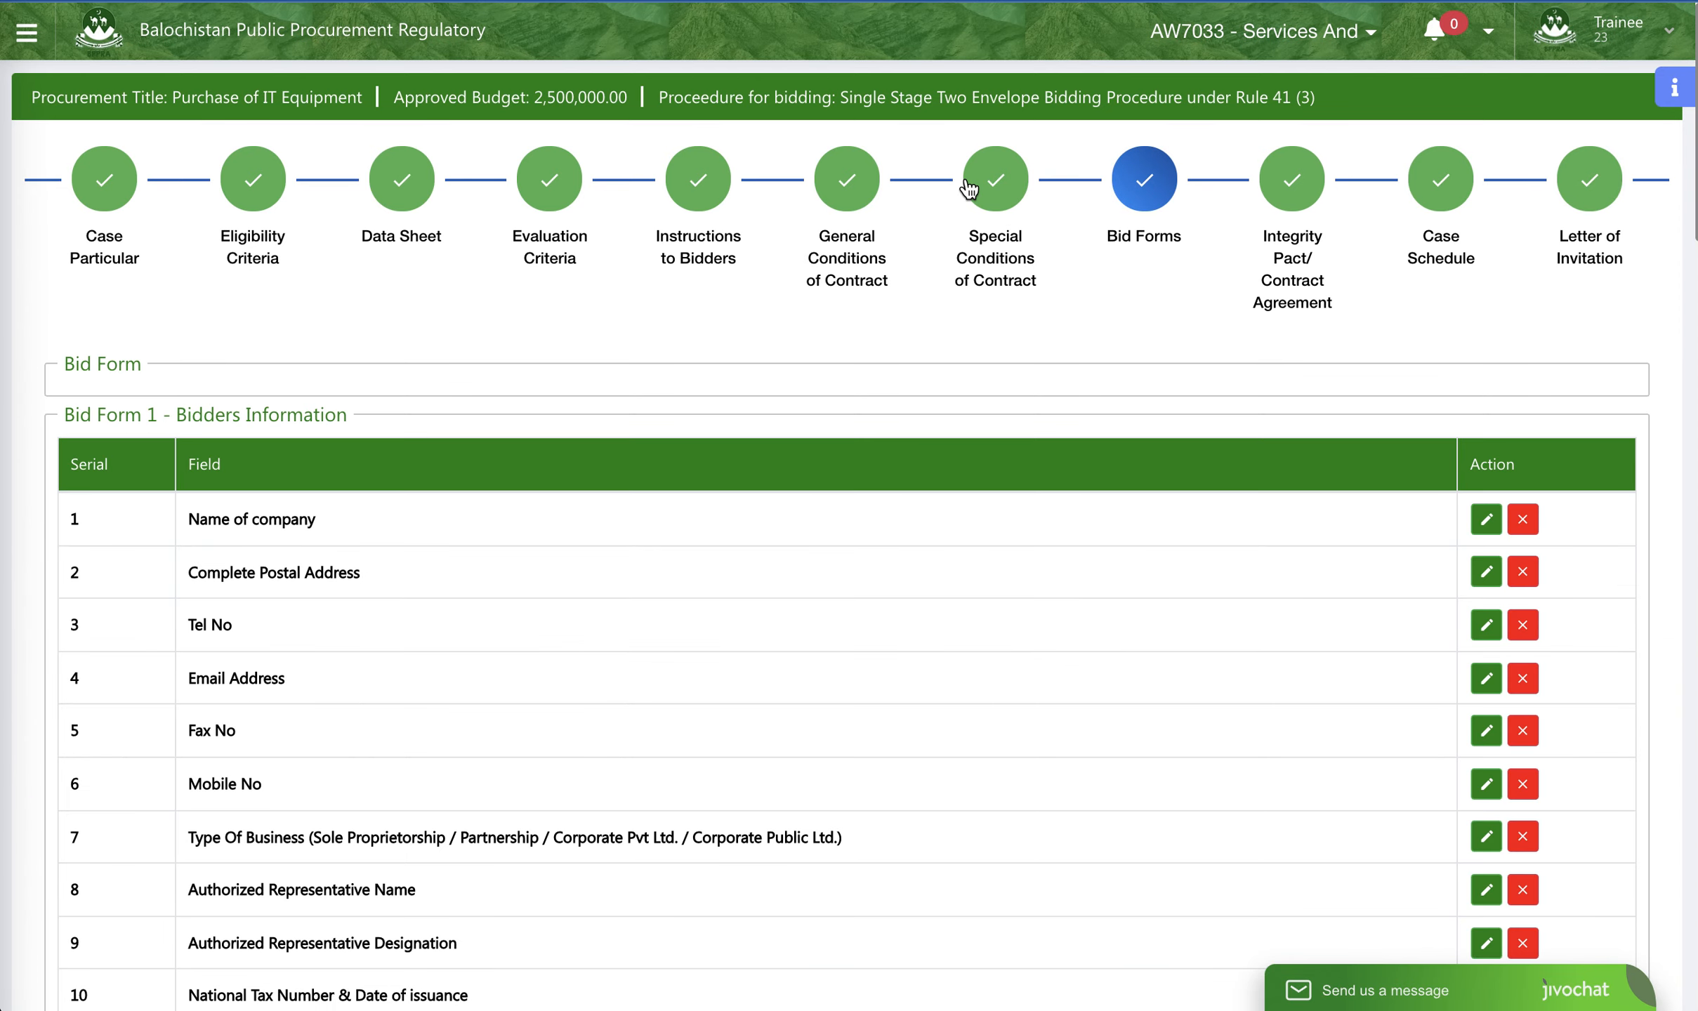
left_click(995, 182)
left_click(834, 188)
left_click(695, 184)
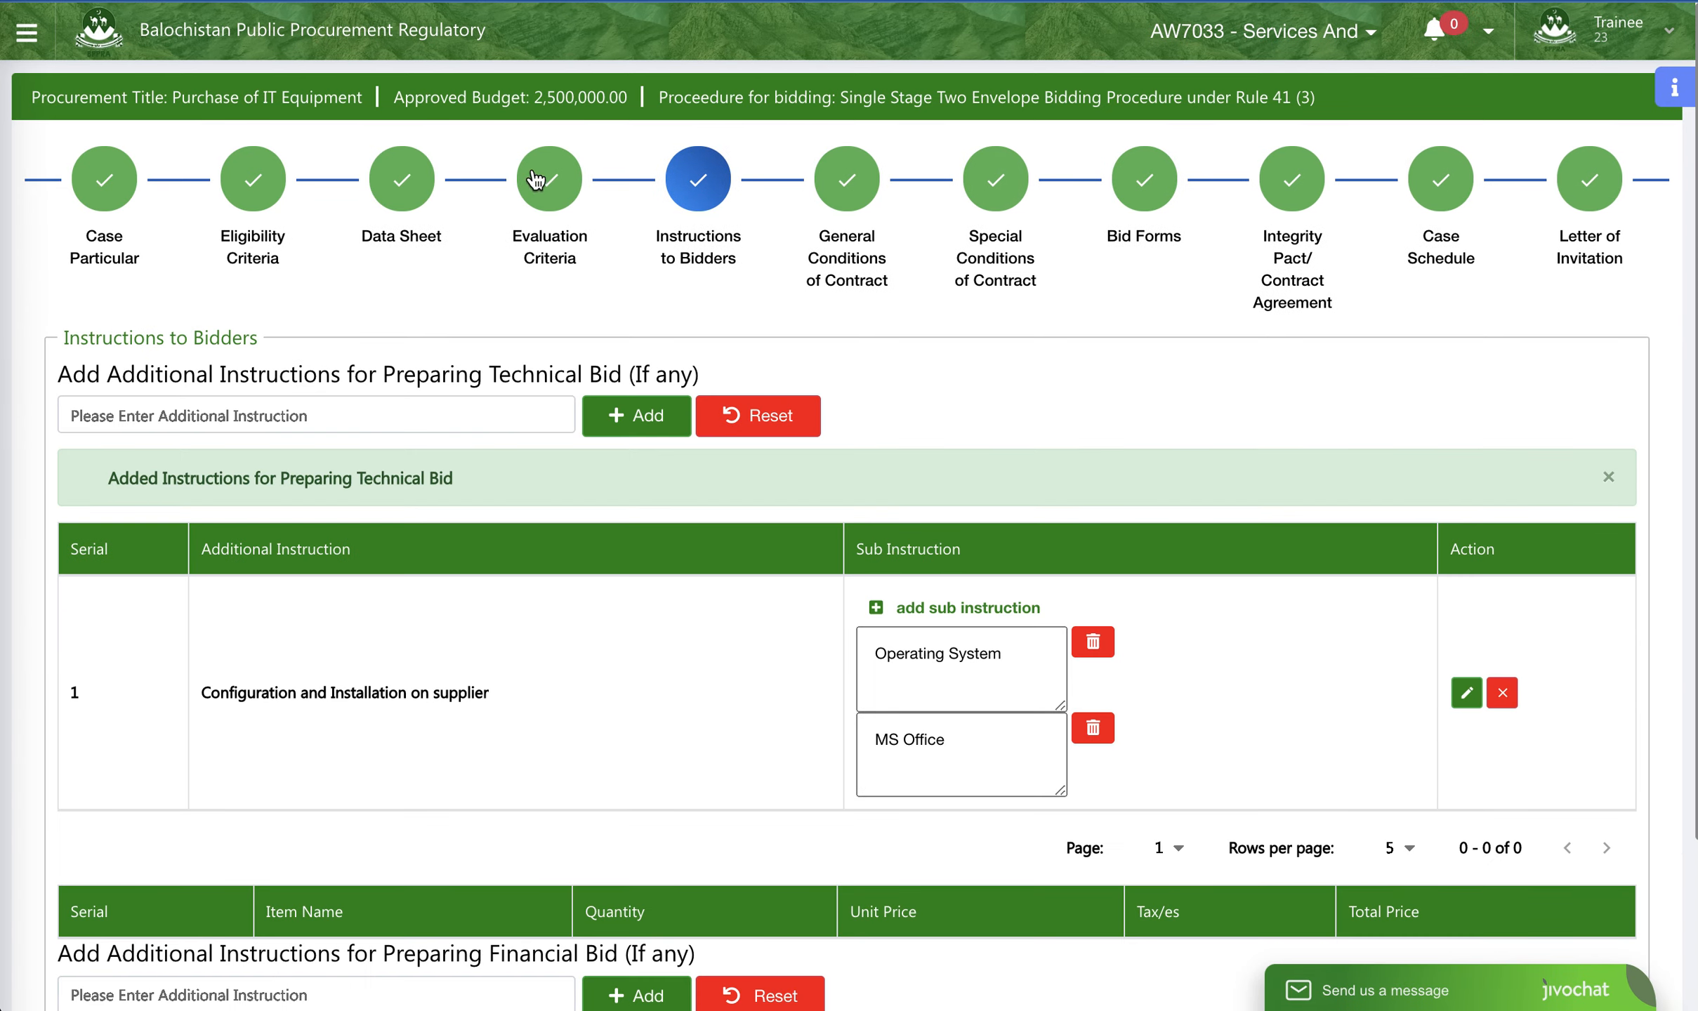
left_click(541, 179)
left_click(406, 179)
left_click(254, 179)
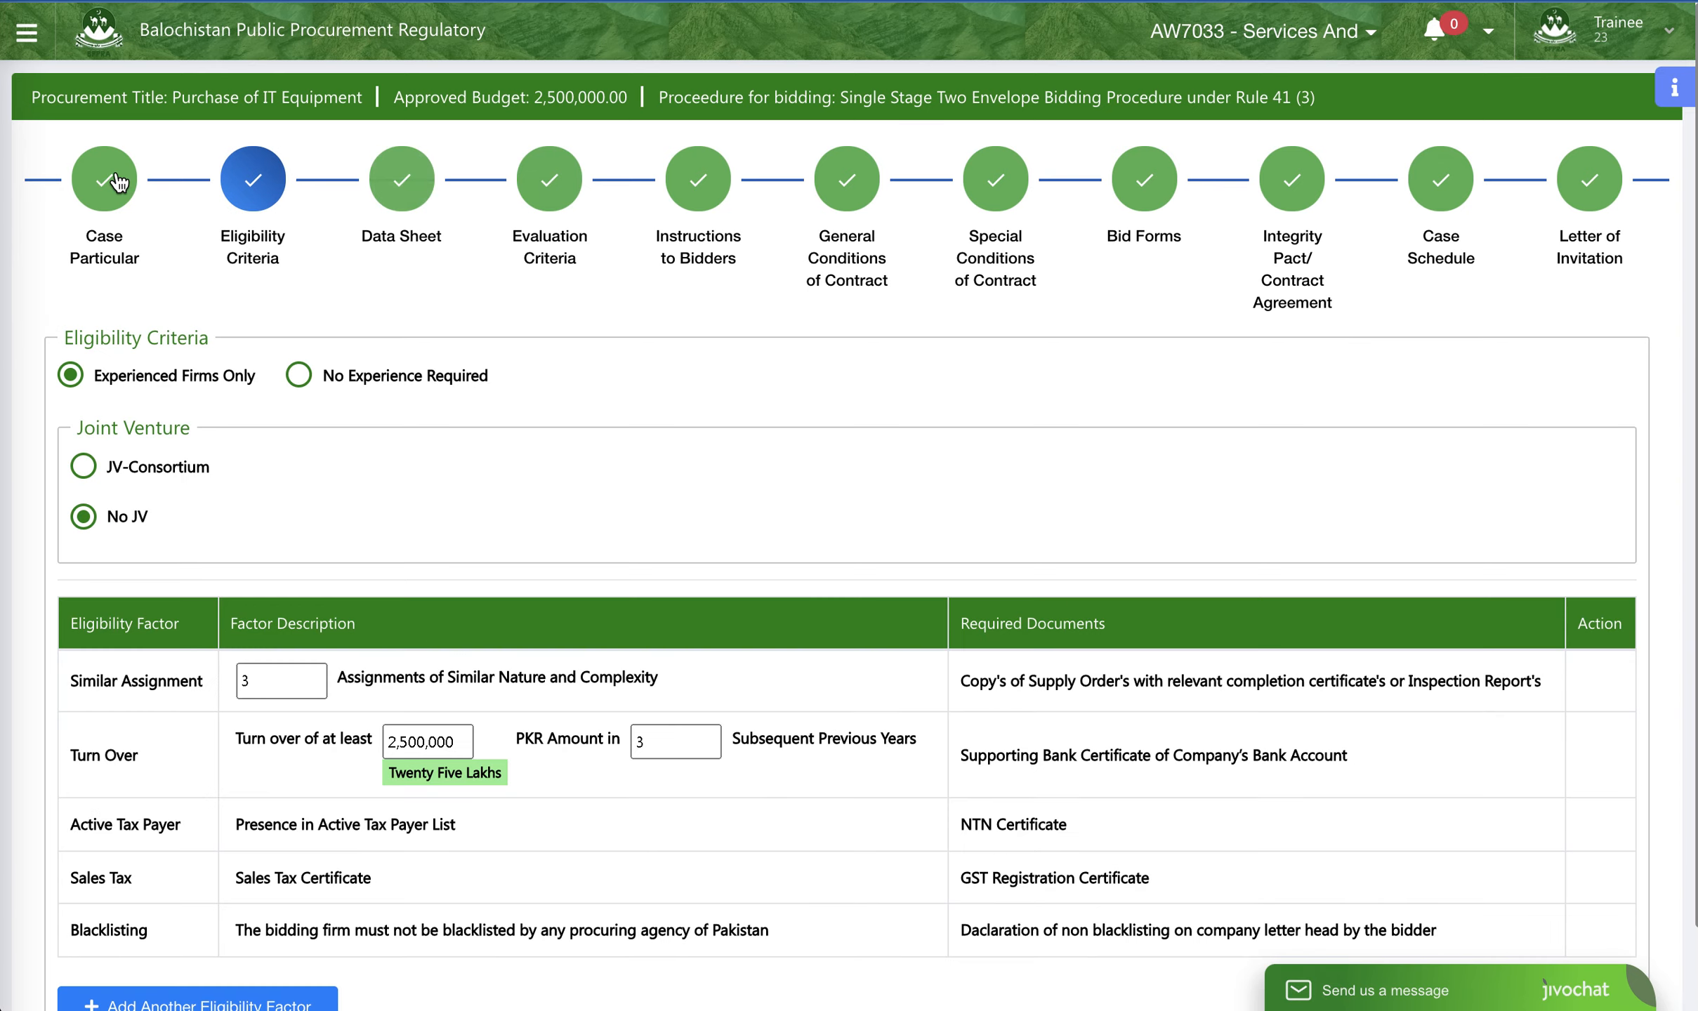
left_click(104, 179)
- Recheck the Letter of Invitation with its attached committees, the Case Schedule and the Case Particular section
left_click(1563, 177)
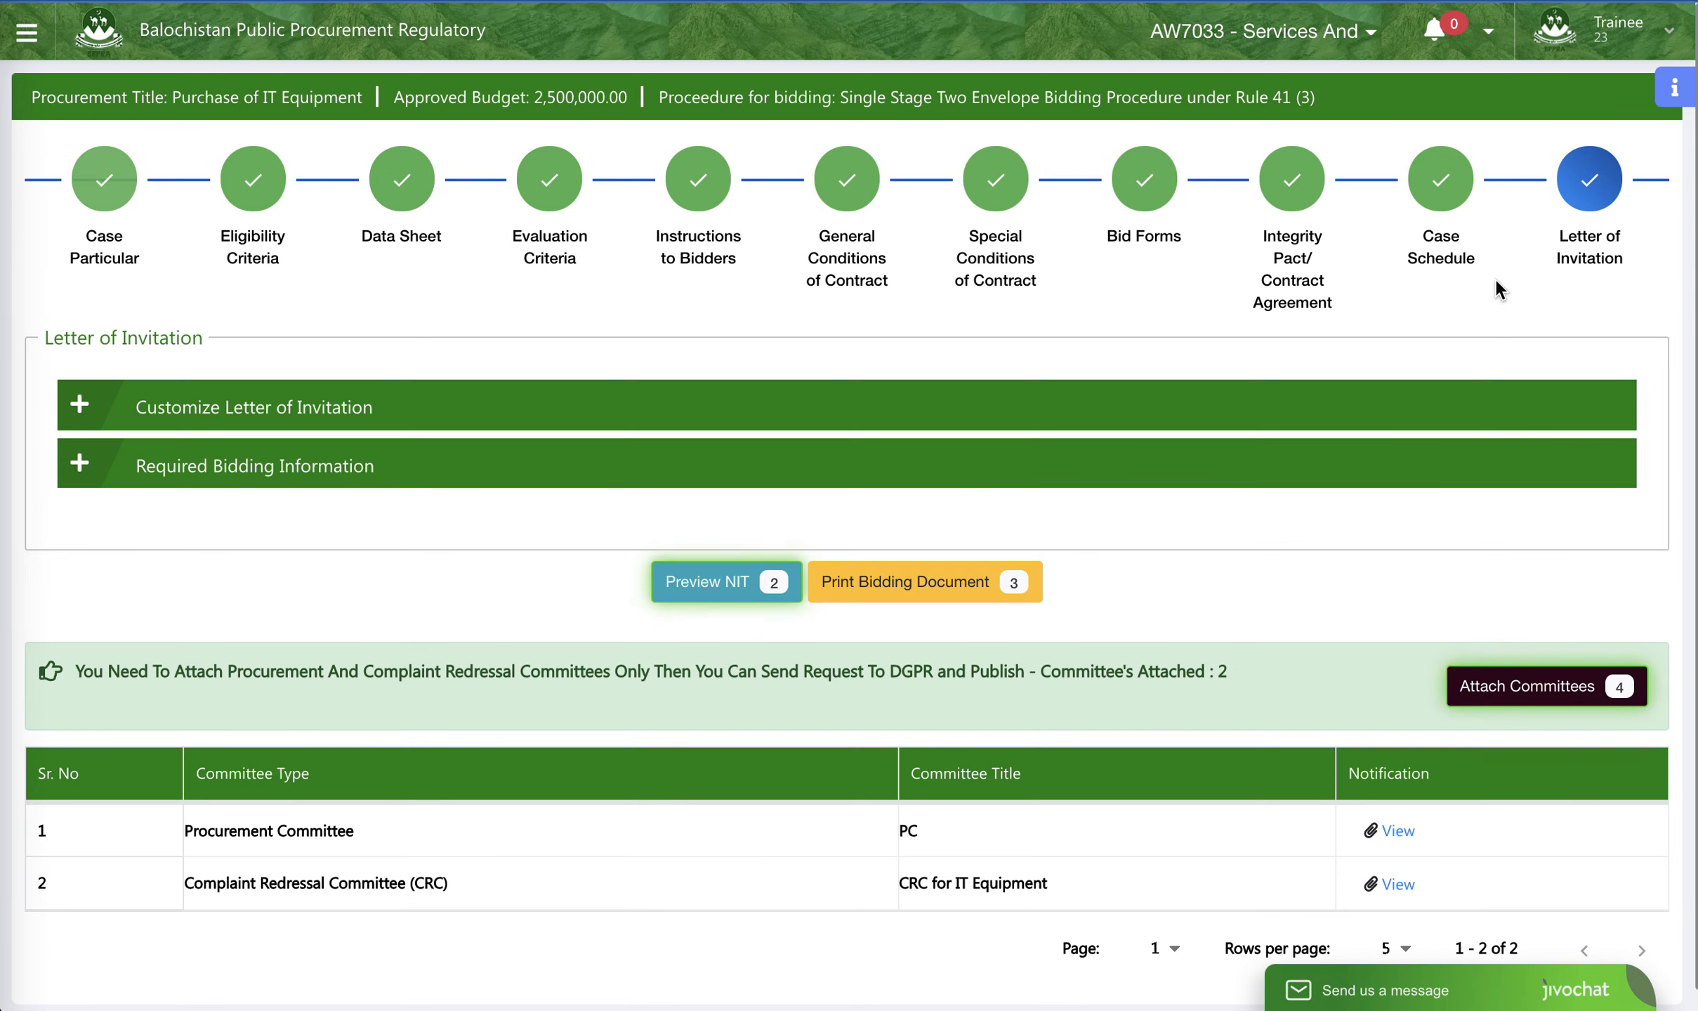
scroll(1236, 648, "down", 1)
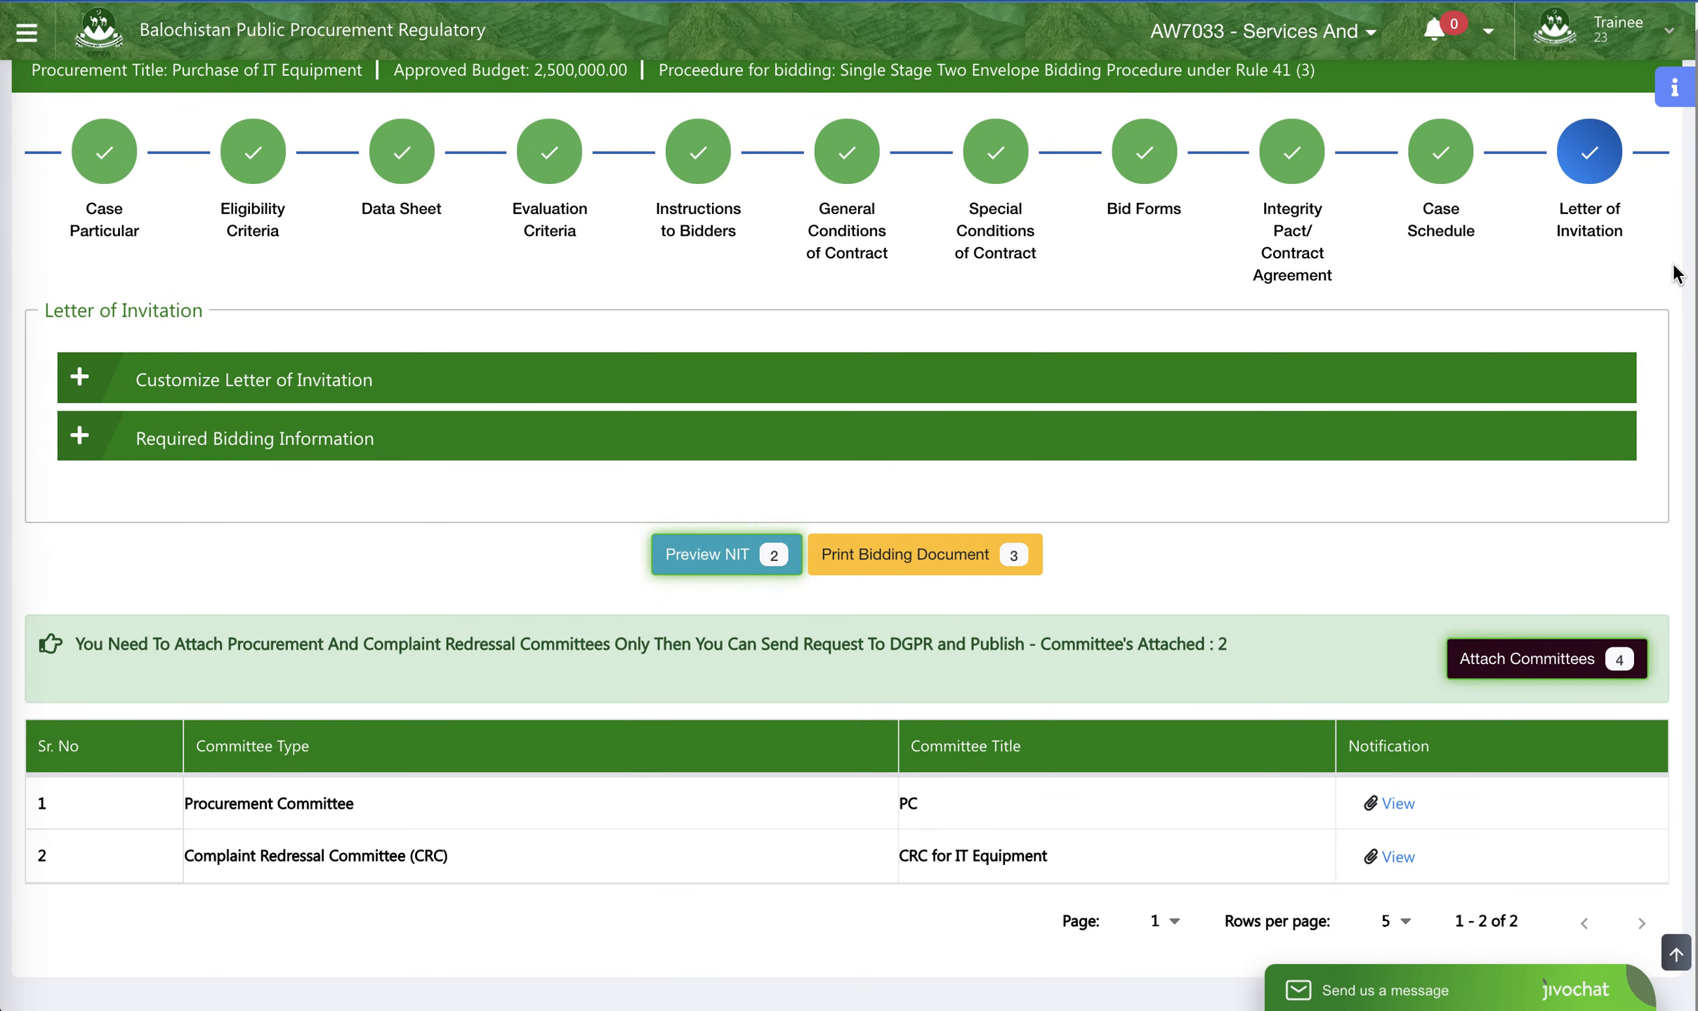
left_click(1446, 163)
left_click(1284, 158)
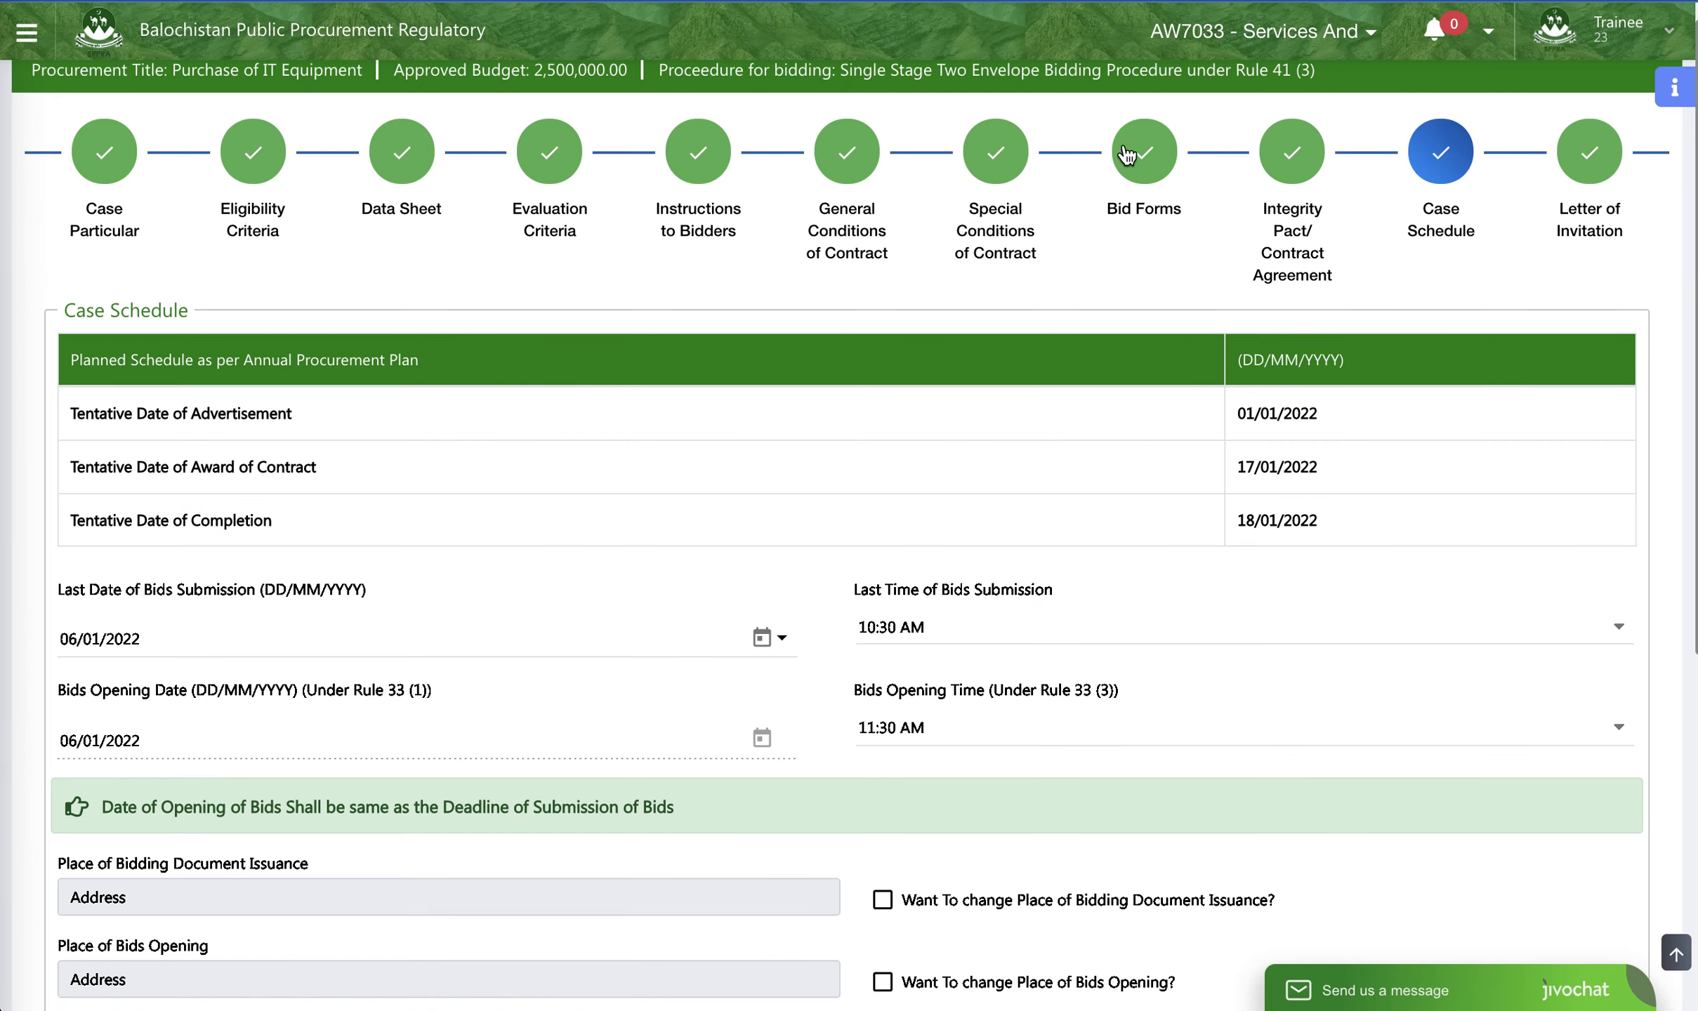
left_click(997, 161)
left_click(102, 189)
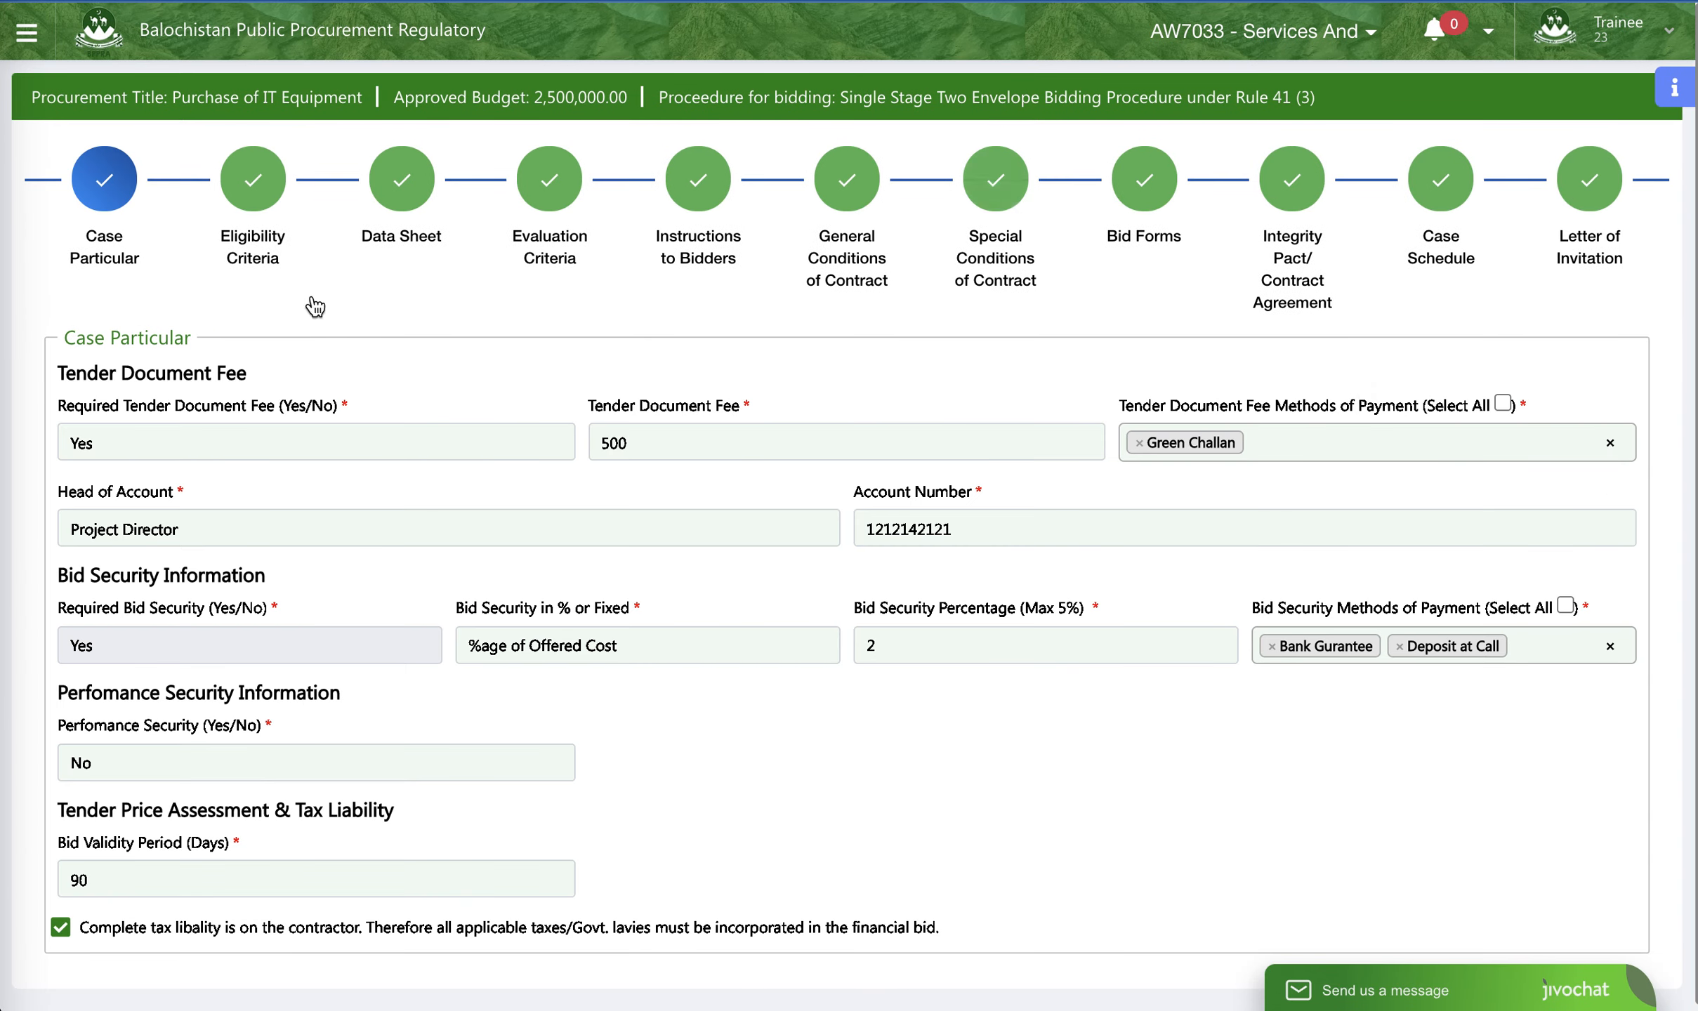
- Return to the PA Dashboard to check the tender's status in the tenders list and look over the dashboard charts
left_click(26, 31)
left_click(95, 174)
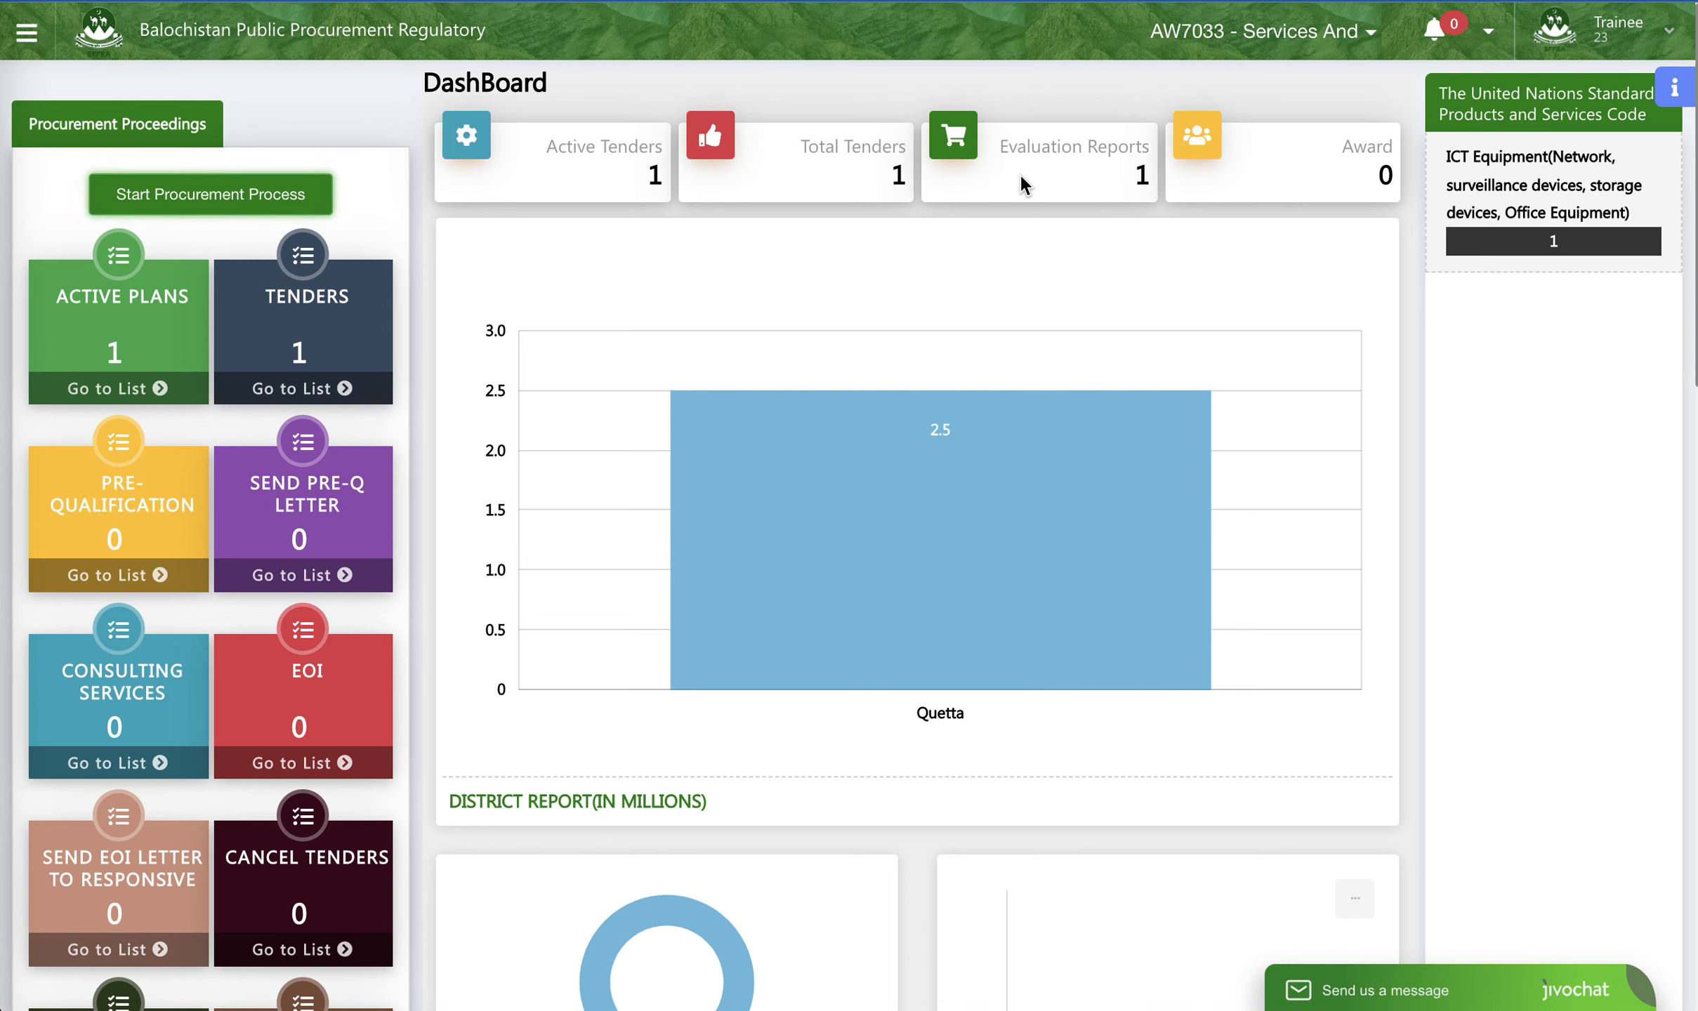
left_click(333, 390)
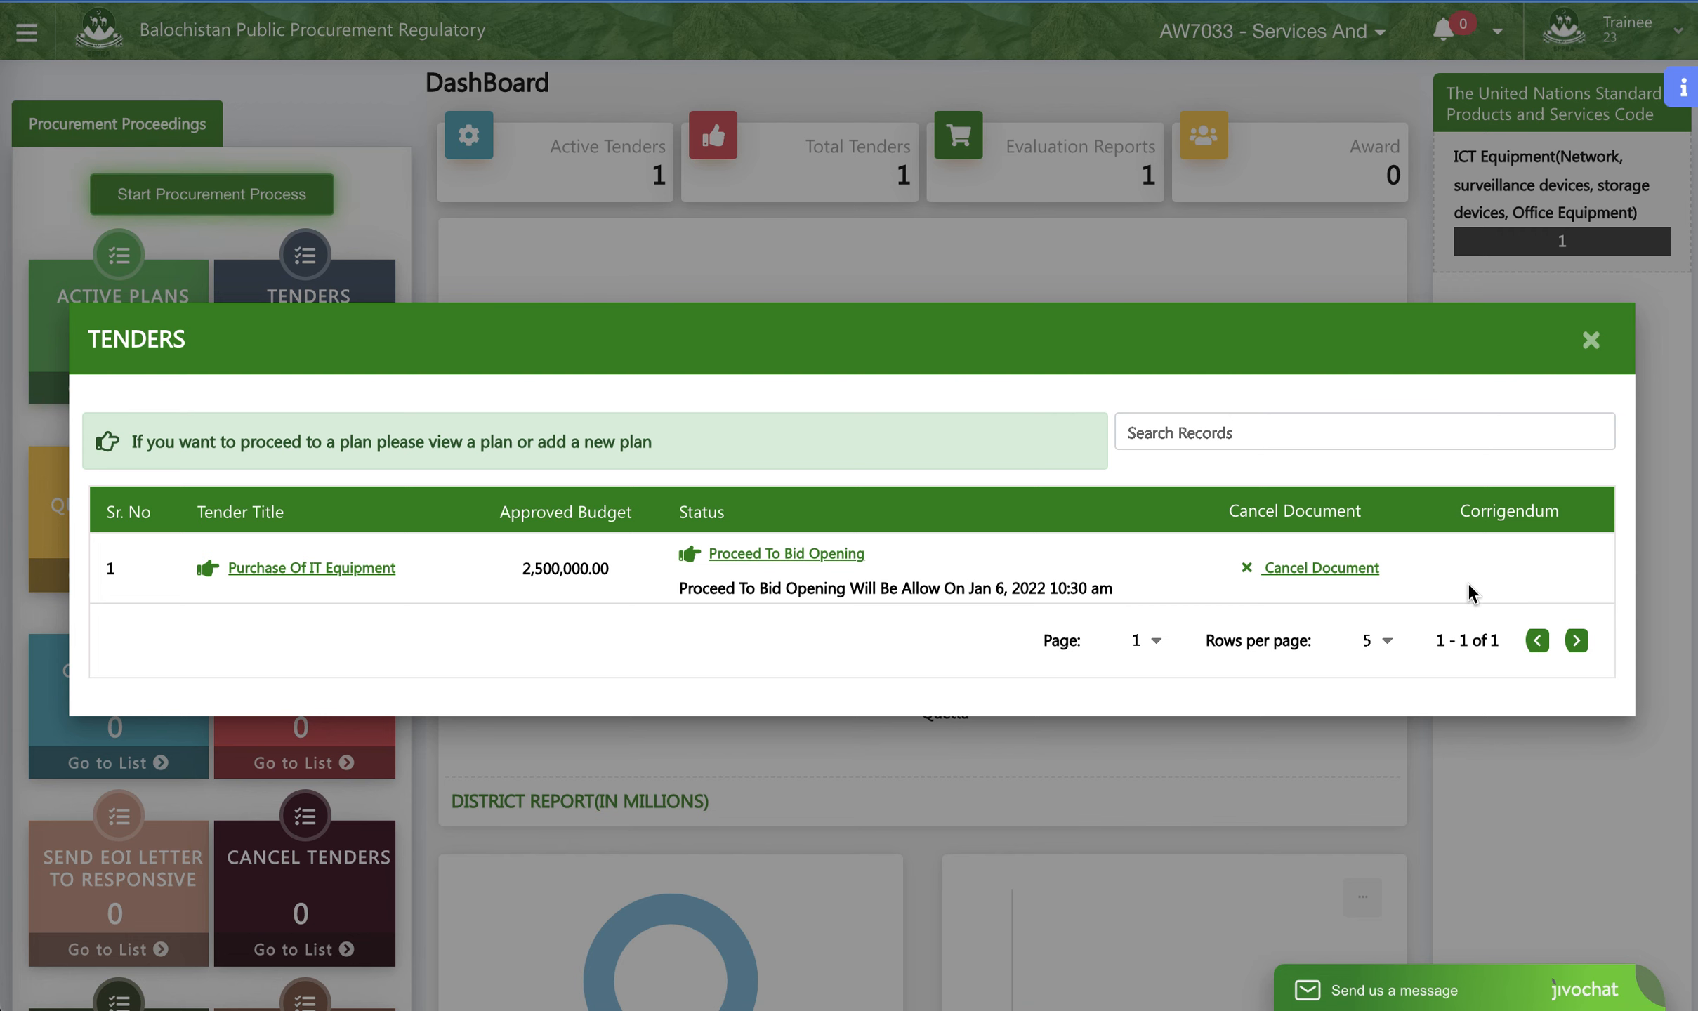
left_click(1590, 341)
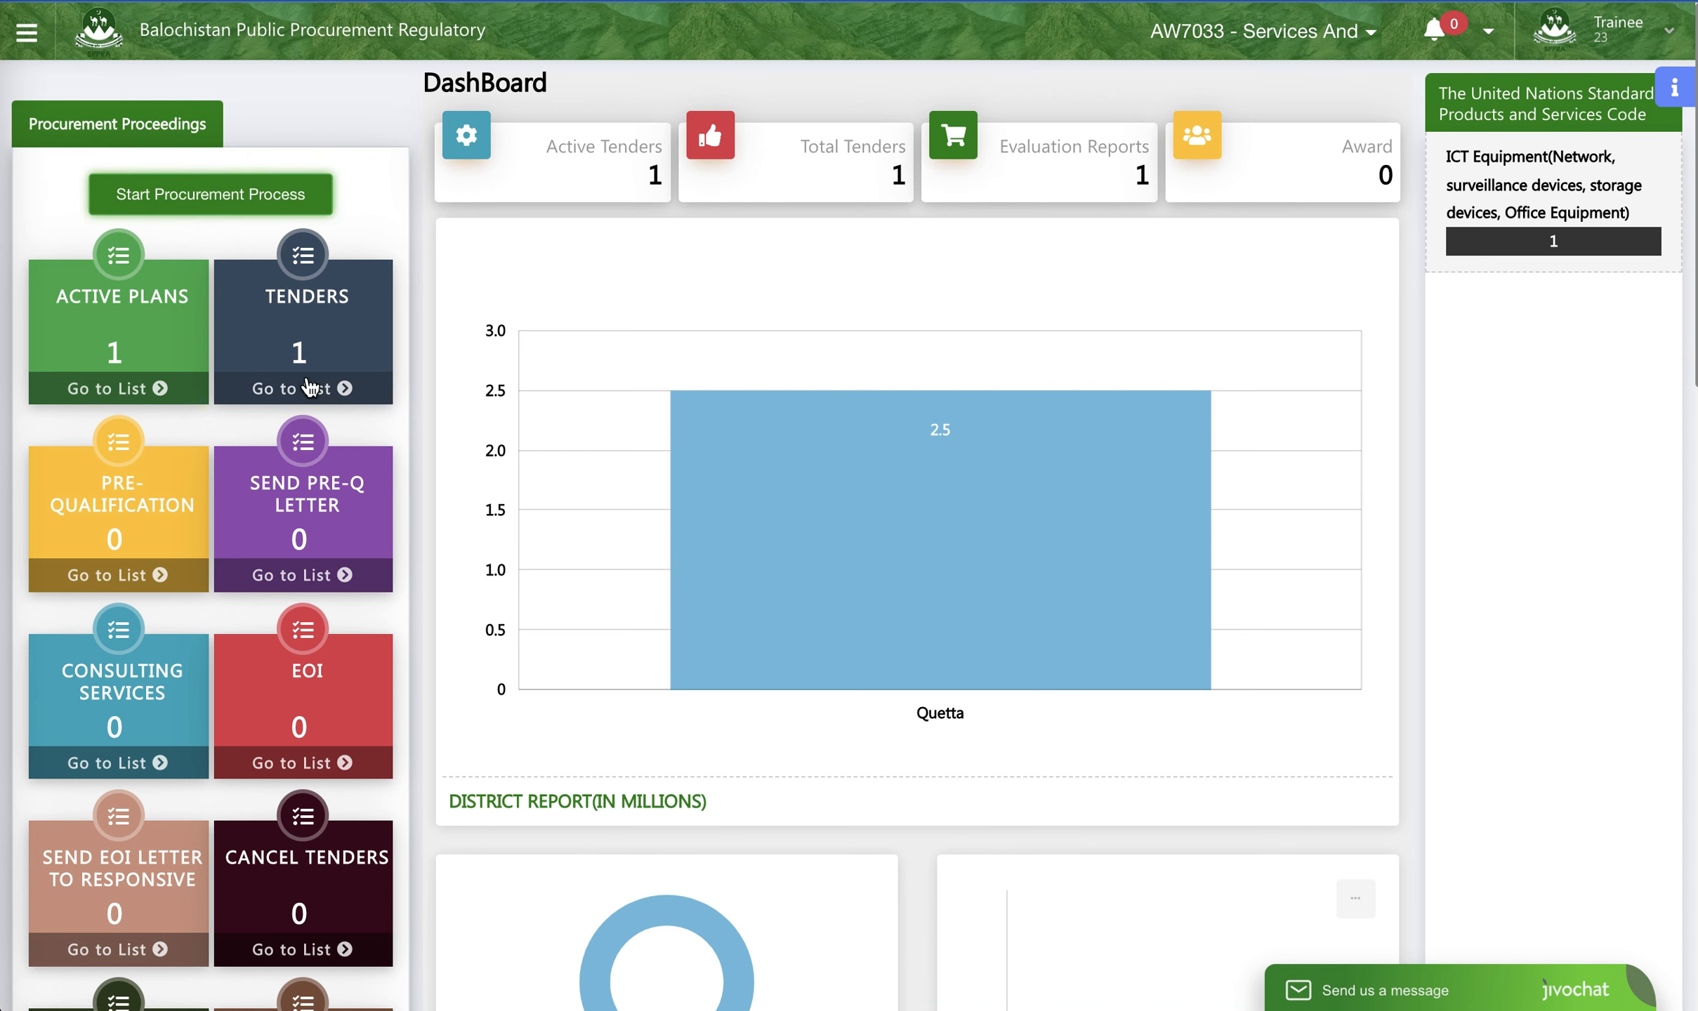
left_click(326, 397)
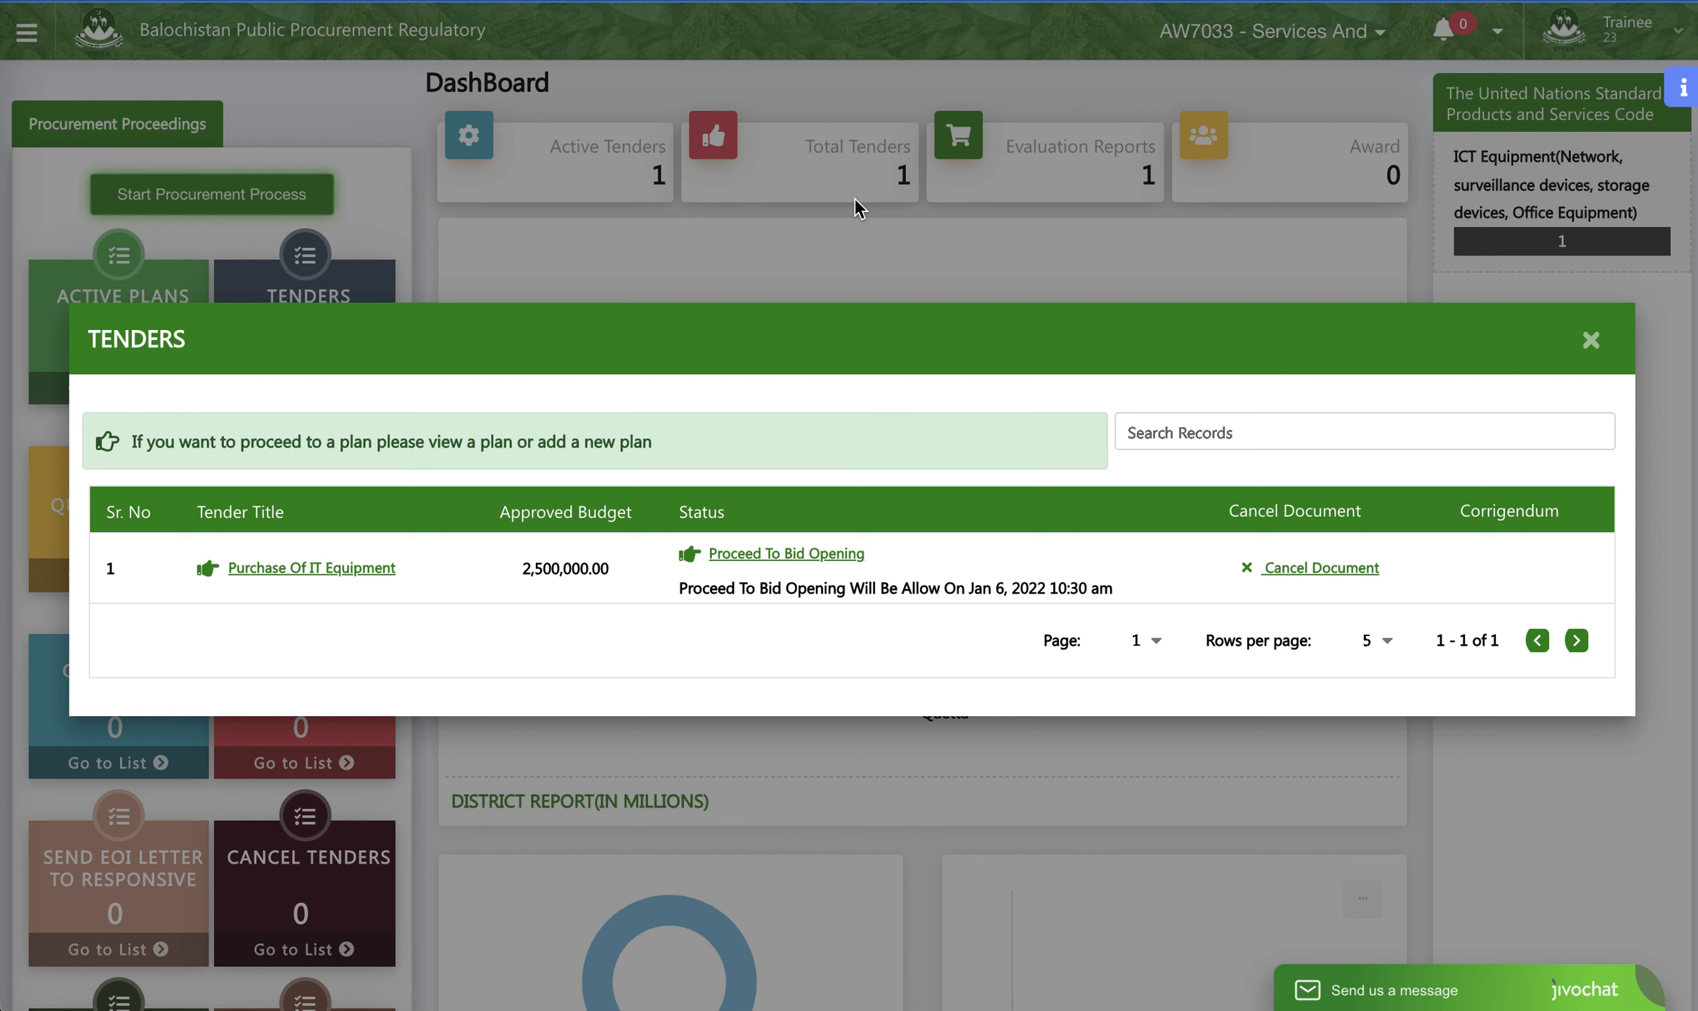
left_click(1590, 342)
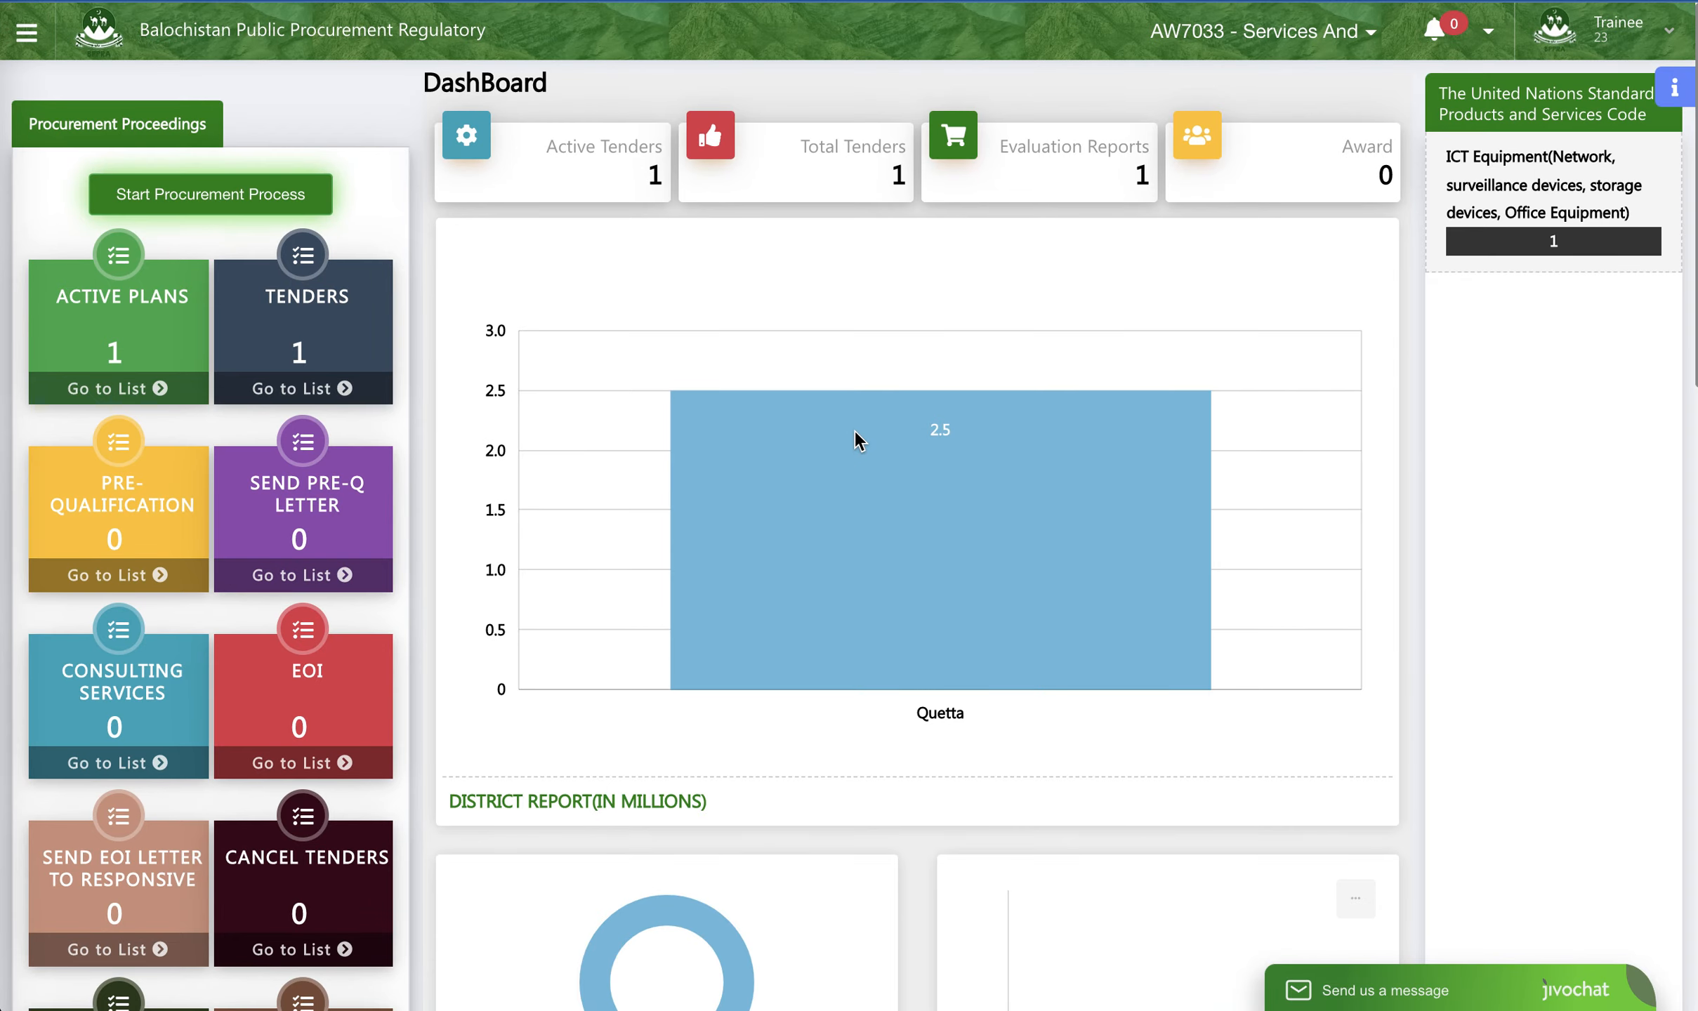
scroll(864, 429, "down", 15)
scroll(869, 424, "up", 15)
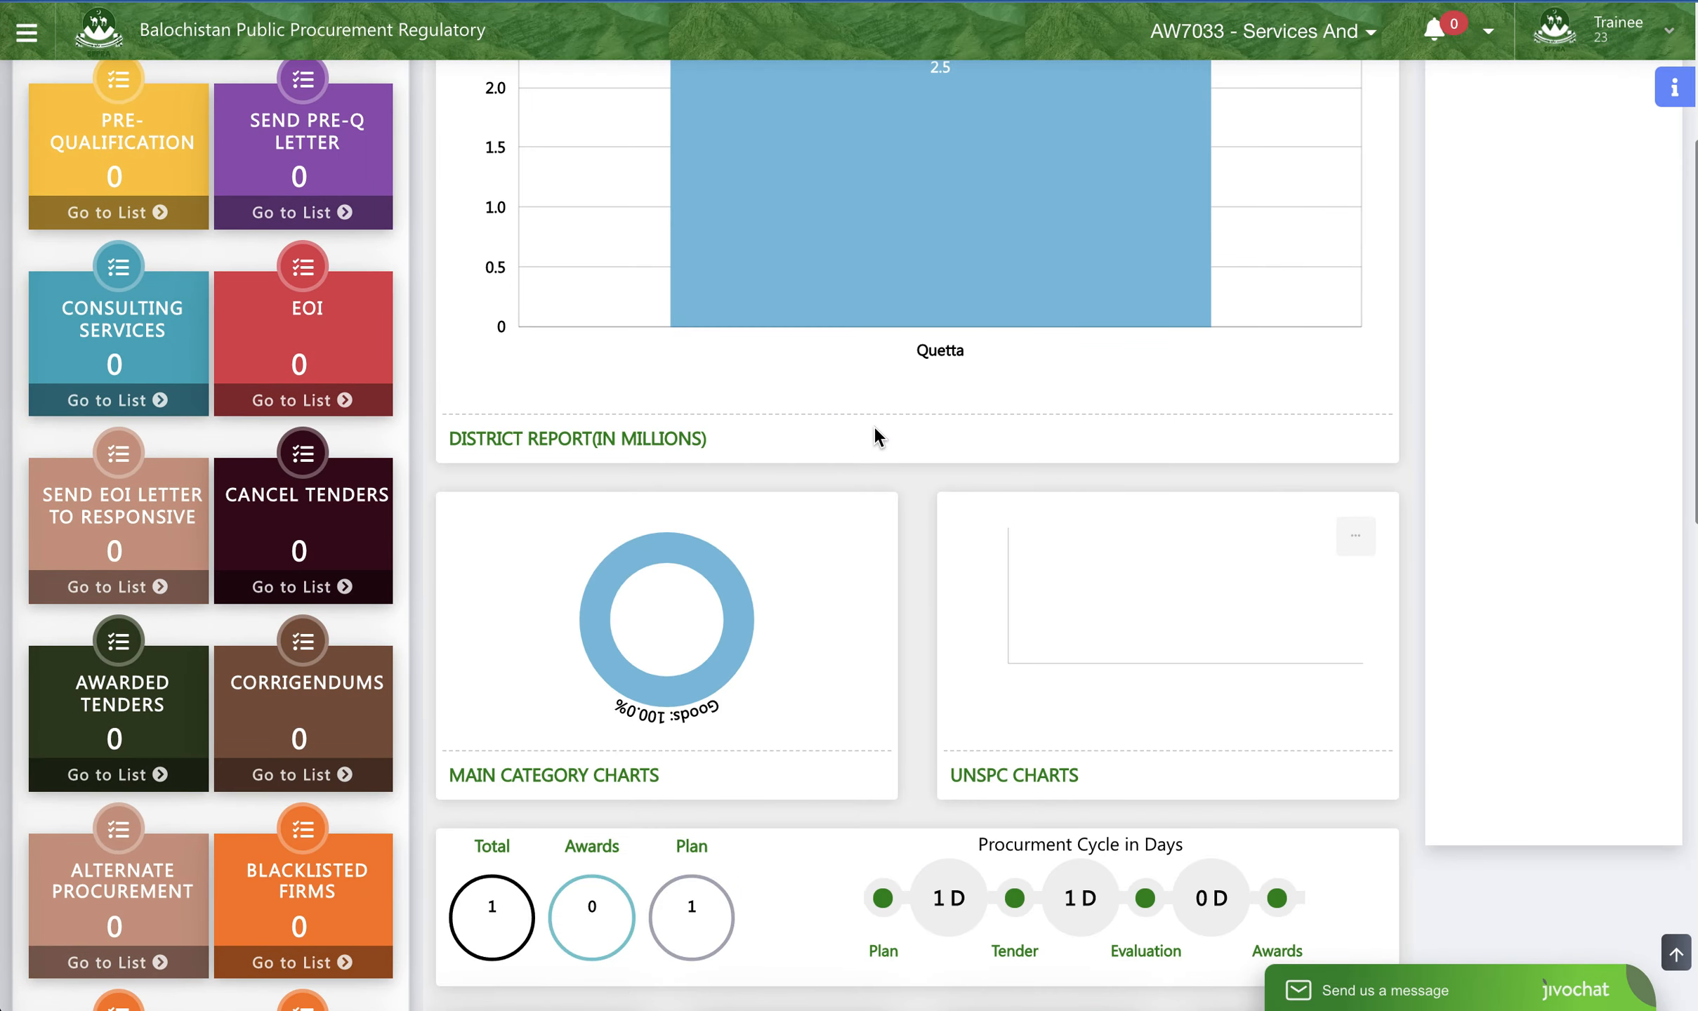